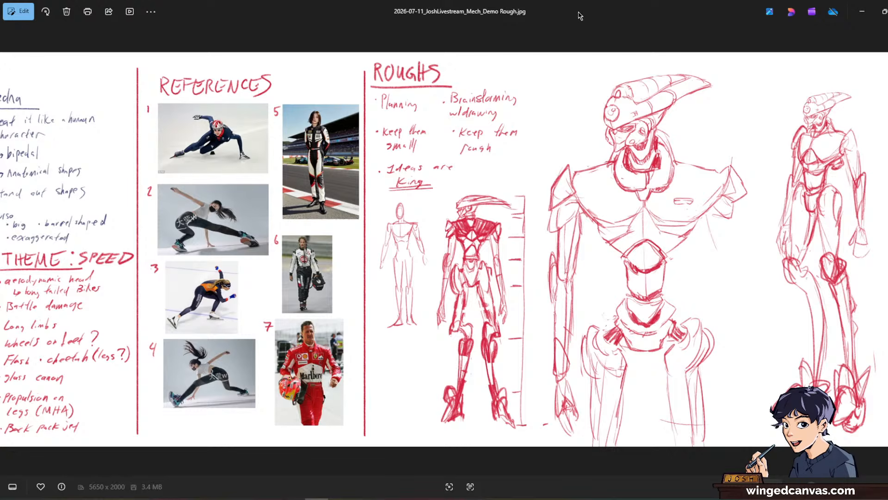
Step: Switch to Krita, activate the brush, and move Vector Layer 1 to the stack's top with Paint Layer 1 directly beneath it
left_click_drag(580, 15, 0, 53)
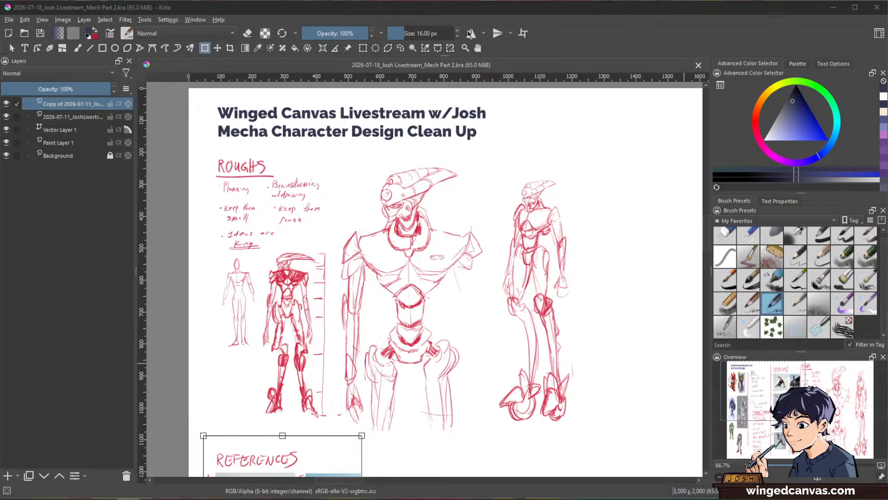
scroll(536, 241, "down", 2)
left_click_drag(579, 204, 432, 145)
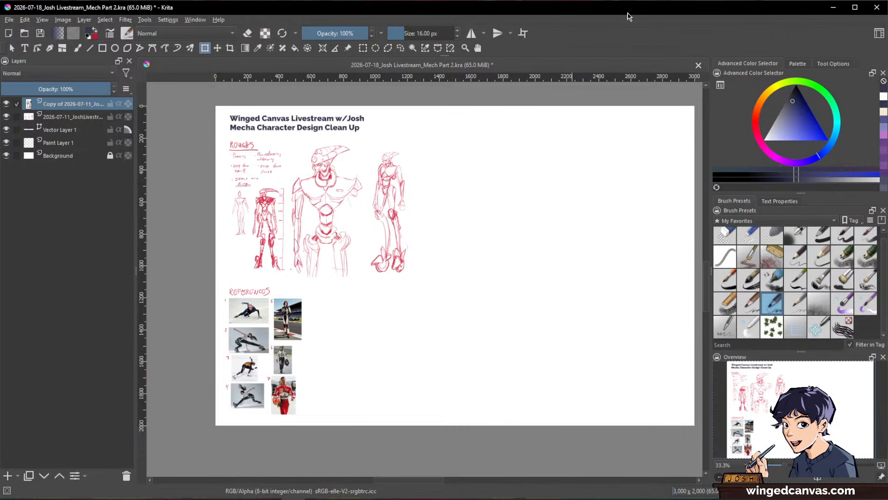
key("b")
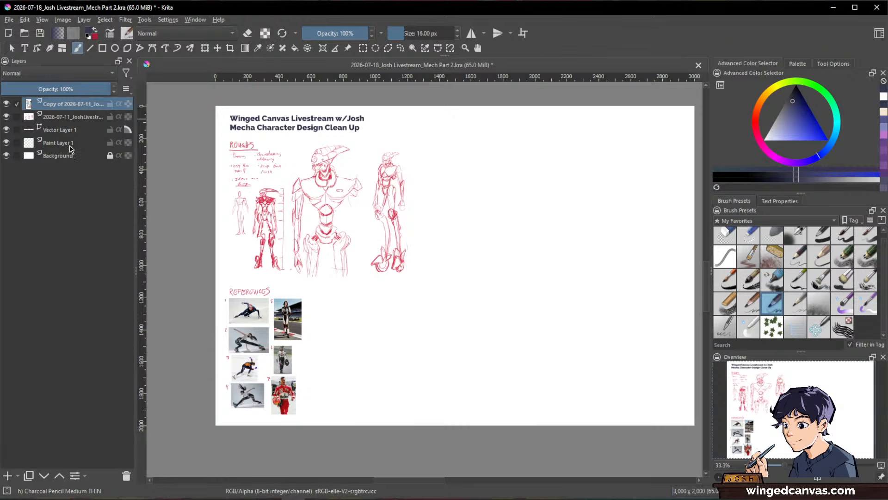
left_click_drag(73, 131, 76, 102)
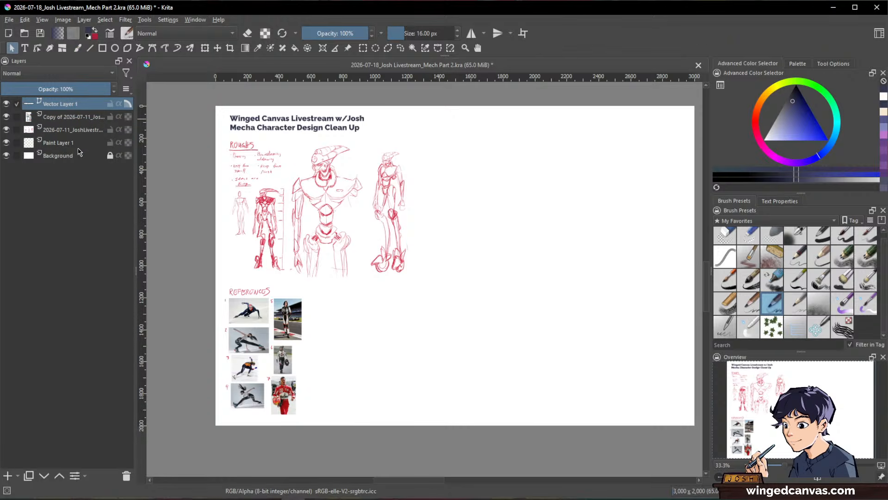
left_click_drag(78, 144, 77, 115)
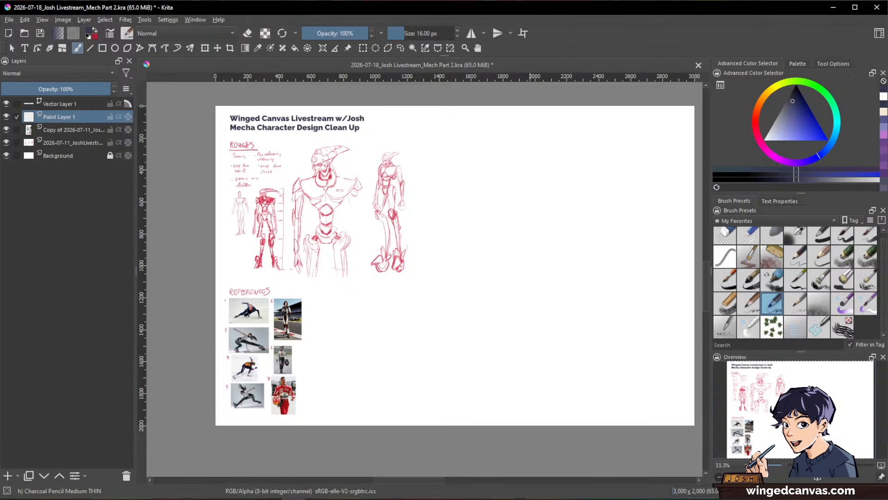
scroll(213, 268, "up", 2)
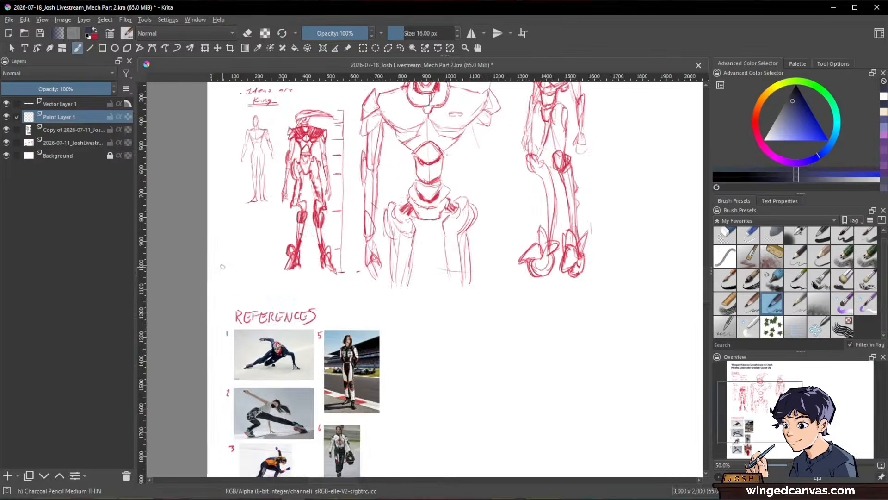
scroll(213, 268, "down", 1)
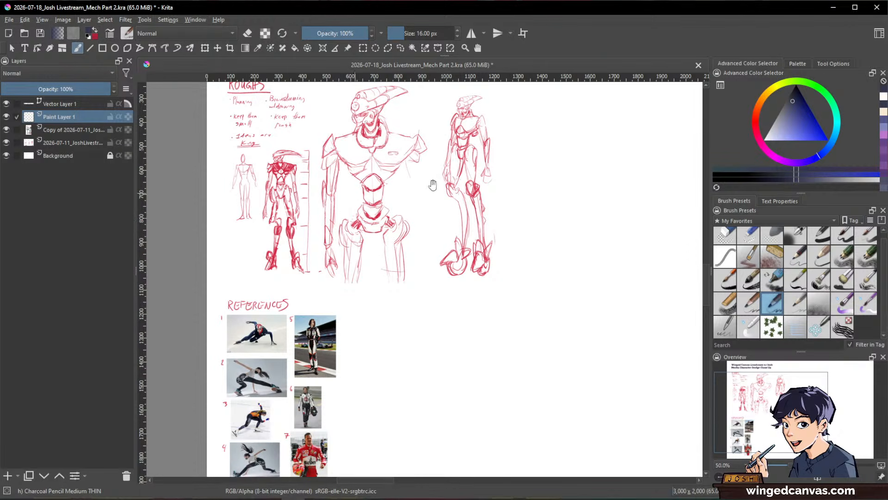
left_click_drag(535, 330, 504, 266)
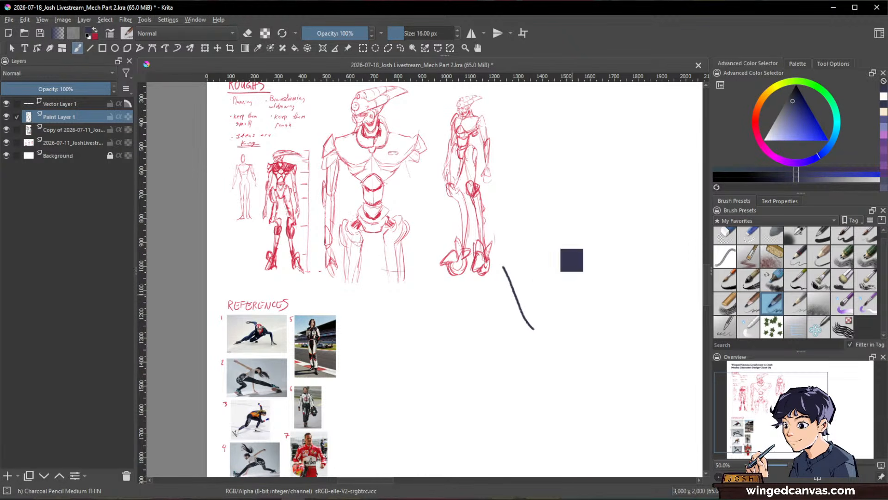
key("ctrl+z")
left_click_drag(589, 324, 545, 263)
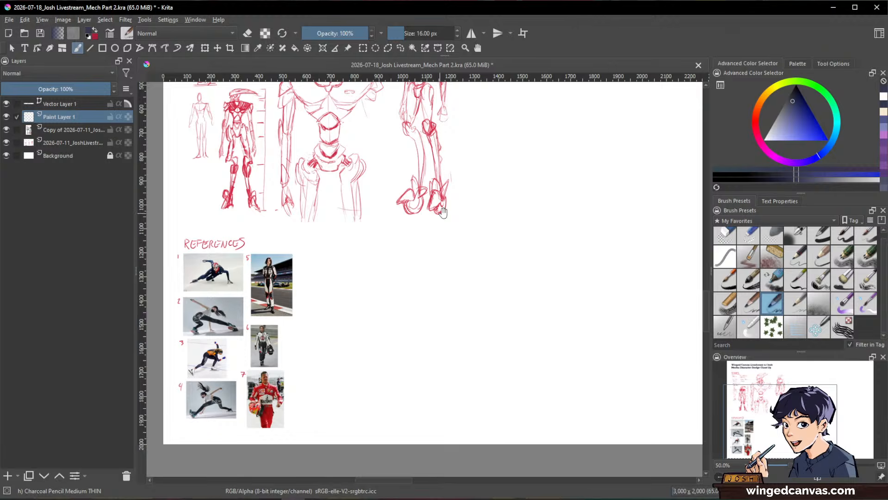
left_click_drag(469, 215, 415, 297)
scroll(415, 298, "down", 1)
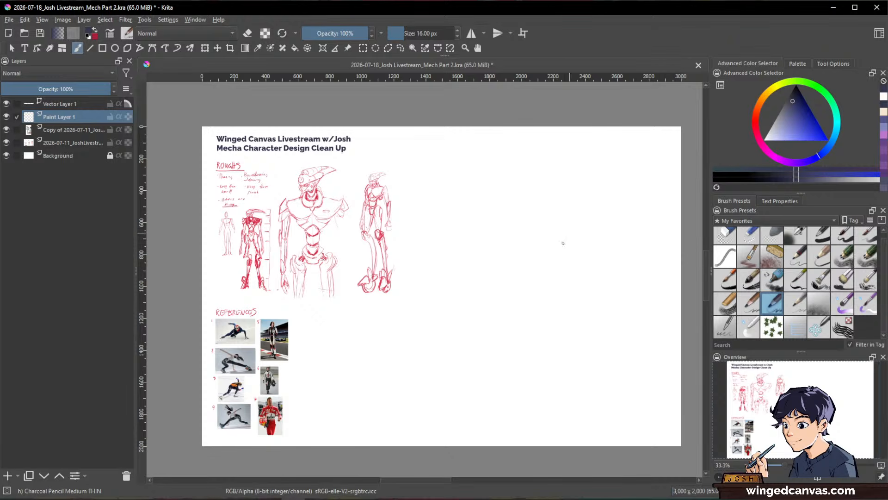
key("space")
left_click_drag(562, 284, 576, 275)
left_click_drag(626, 325, 627, 311)
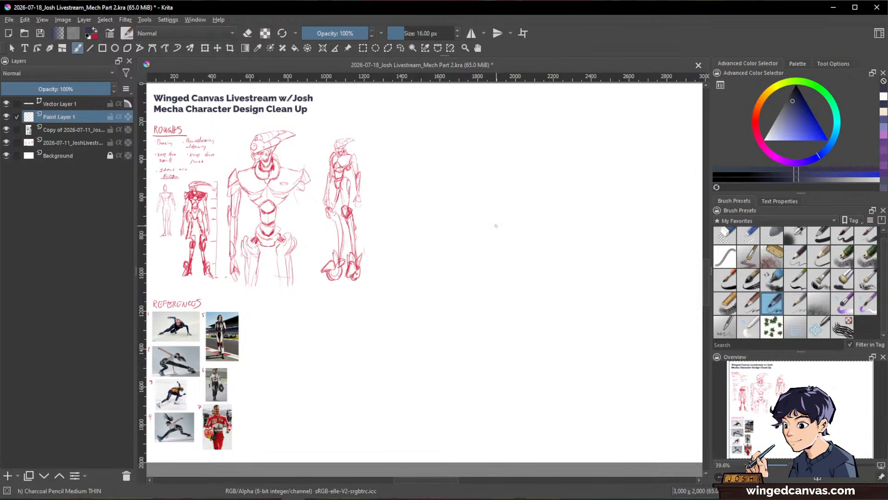
left_click_drag(503, 242, 633, 347)
key("ctrl+z")
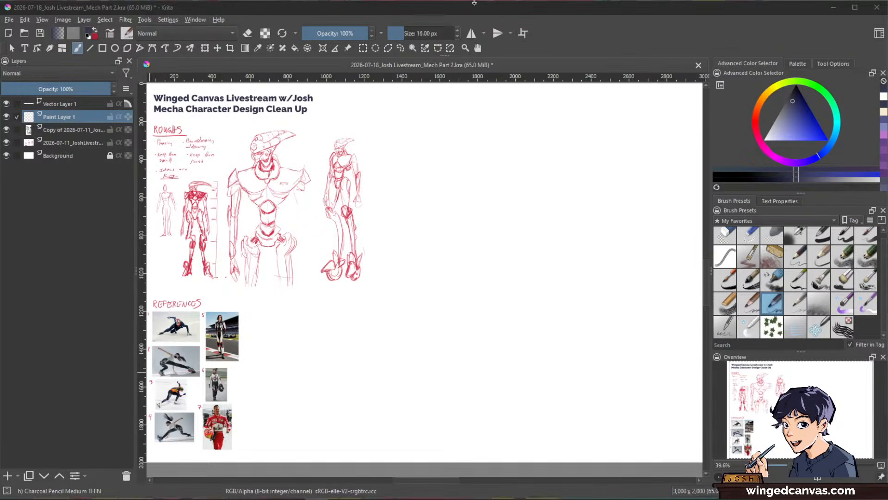
Step: Paste the copied speed skater photo as a new layer and enlarge it in the blank canvas area beside the mech roughs
left_click(627, 54)
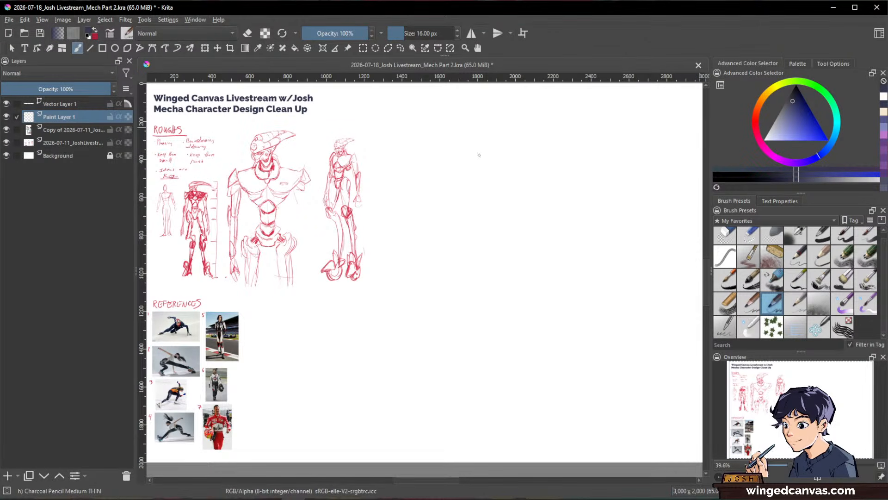
key("alt+Tab")
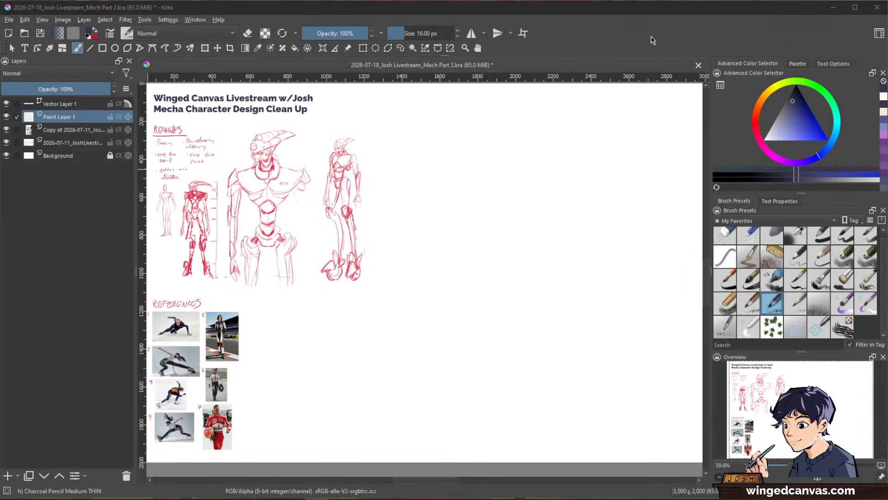
left_click(652, 40)
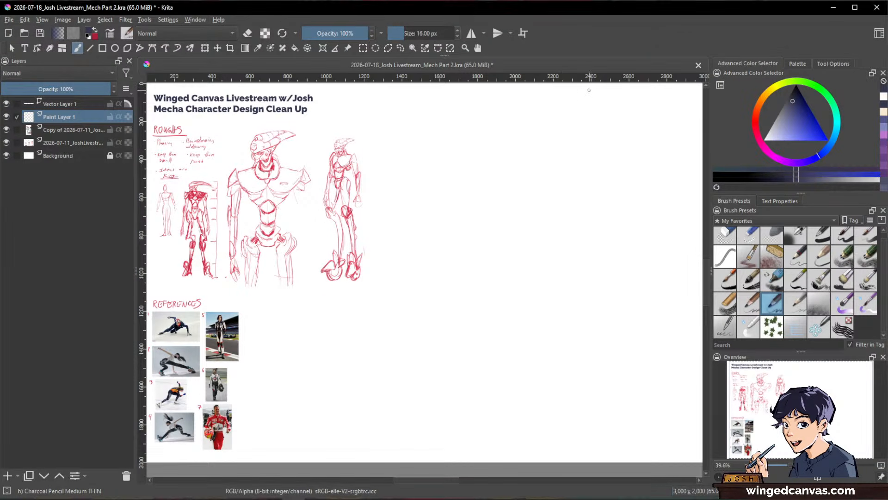
key("ctrl+v")
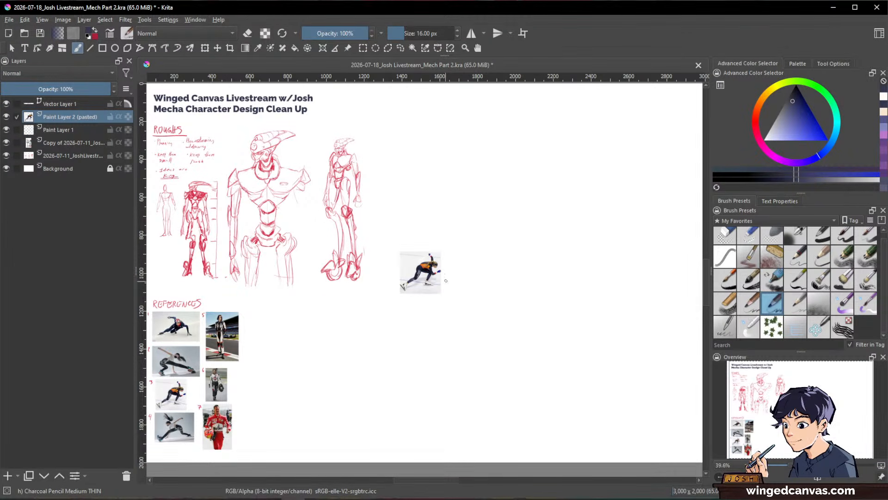
key("ctrl+t")
left_click_drag(443, 273, 631, 270)
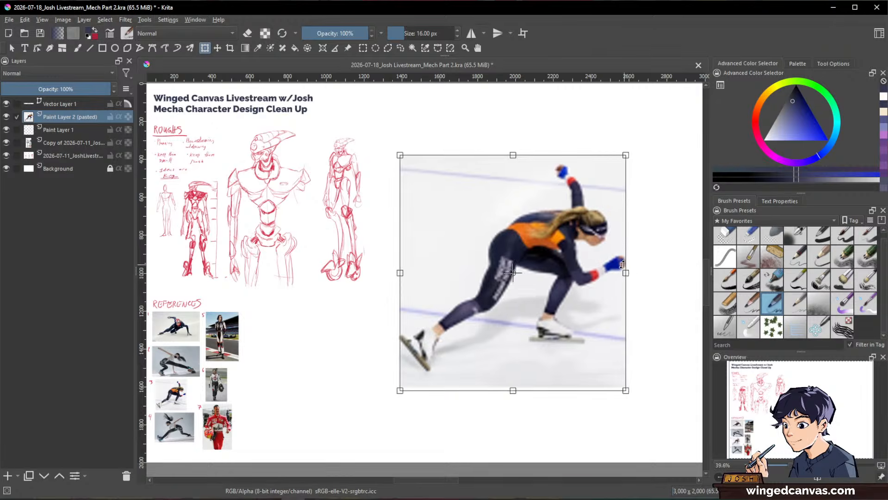
scroll(630, 266, "down", 3)
scroll(631, 259, "up", 2)
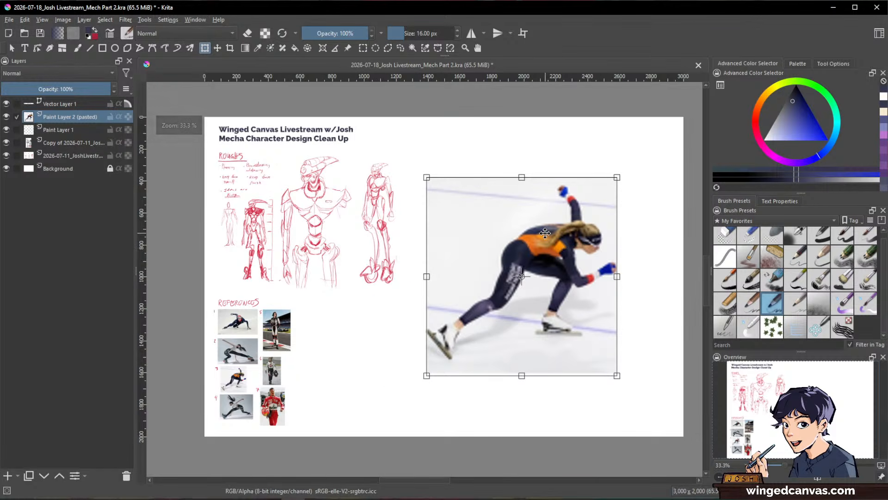
key("Return")
Step: Shift the skater photo further from the roughs, enlarge it slightly, and move Paint Layer 1 above its layer
key("ctrl+t")
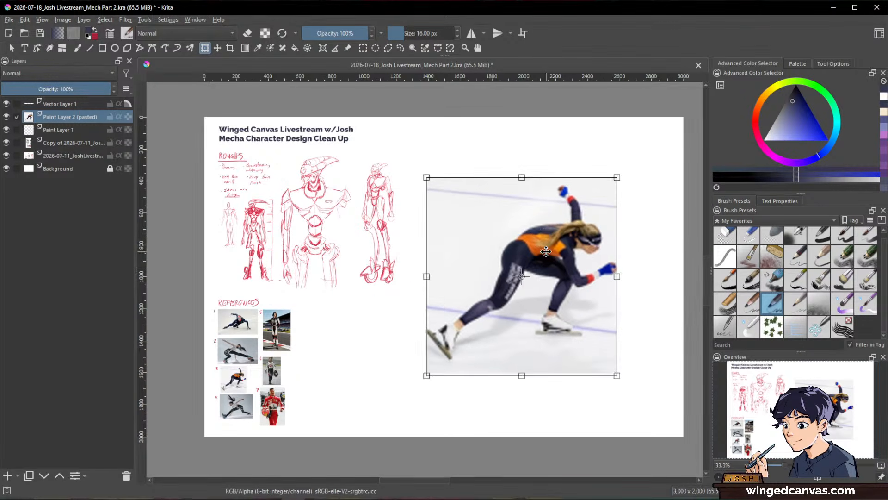
left_click_drag(522, 236, 547, 238)
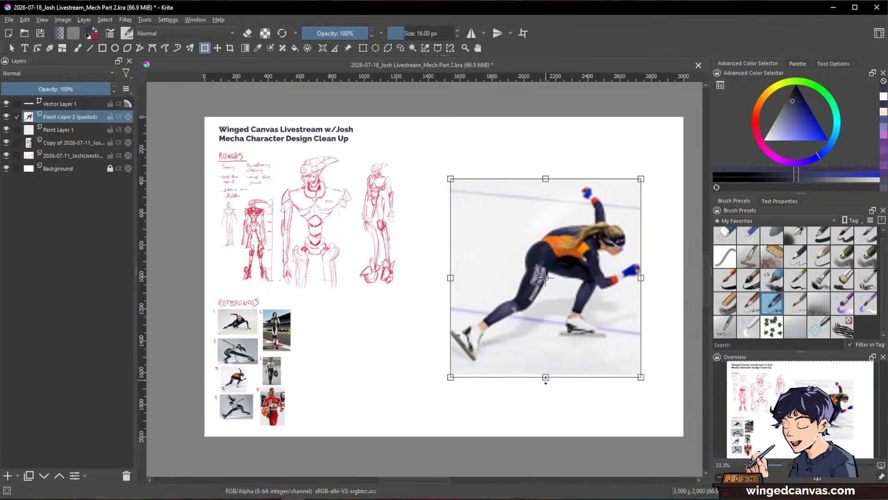
left_click_drag(546, 376, 547, 410)
key("Return")
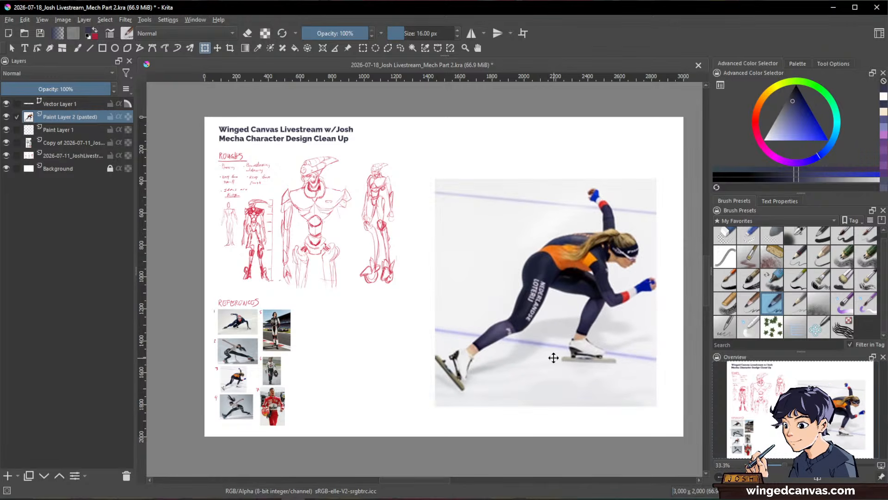
key("b")
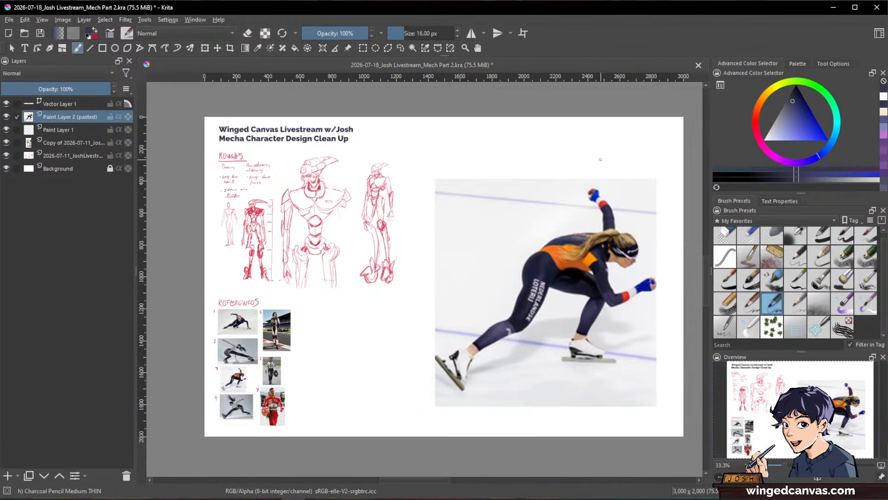
left_click_drag(72, 132, 71, 114)
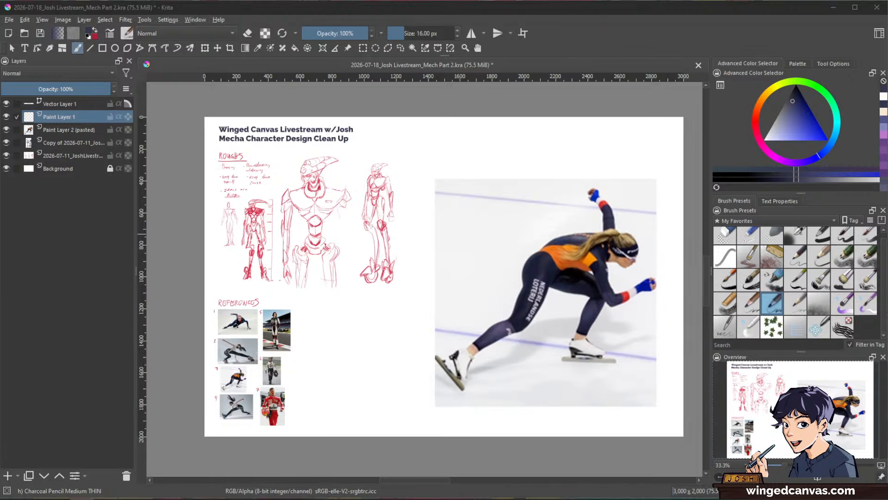
Step: Import the photo of the standing dancer in black leggings as a new layer, and position and enlarge it over the skater photo
left_click_drag(41, 286, 504, 249)
key("ctrl+t")
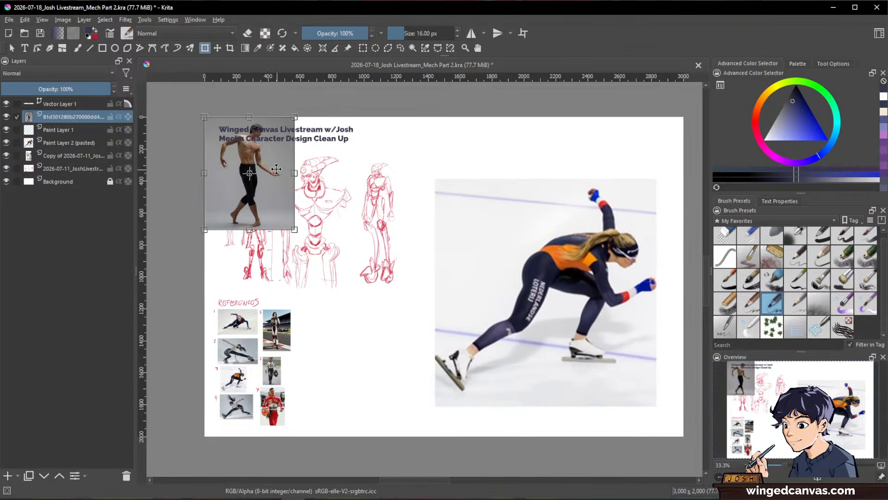
left_click_drag(275, 153, 552, 334)
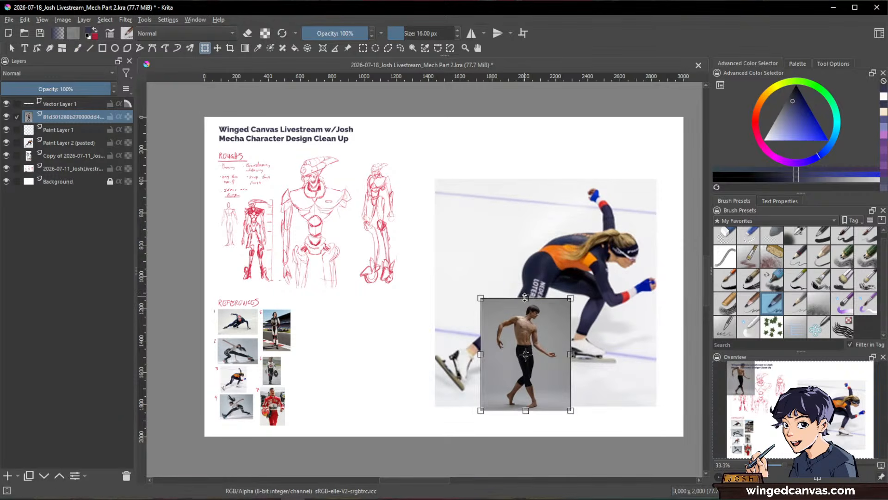
left_click_drag(540, 302, 546, 148)
key("Return")
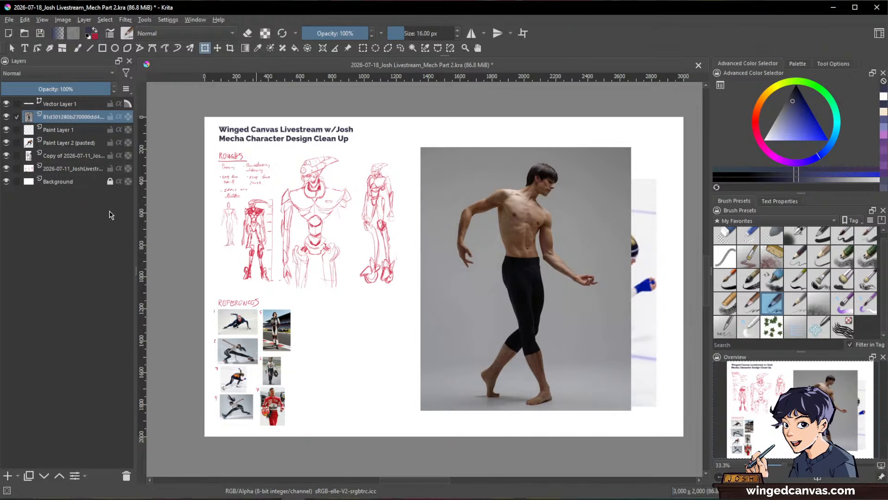
Step: Hide the pasted skater photo layer and move Paint Layer 1 above the dancer photo layer
left_click(7, 143)
left_click_drag(51, 129, 60, 111)
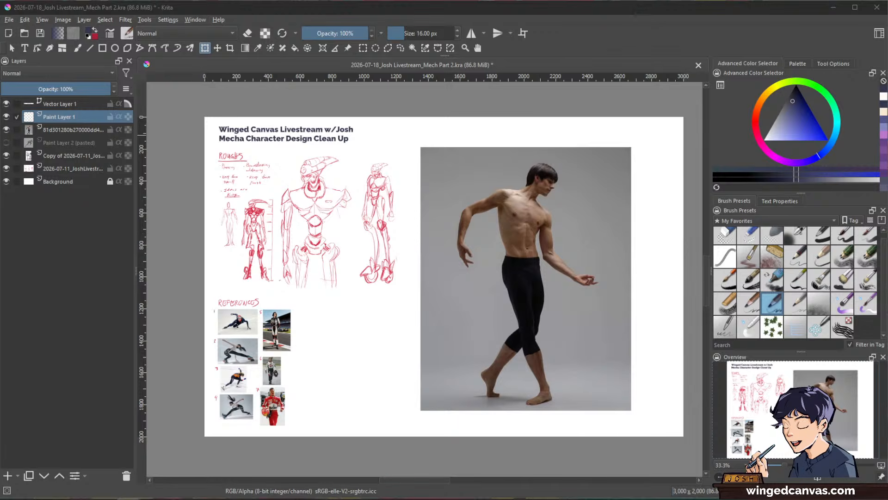
Step: Lower the dancer photo layer's opacity to 31% and ready the brush on Paint Layer 1
left_click(67, 132)
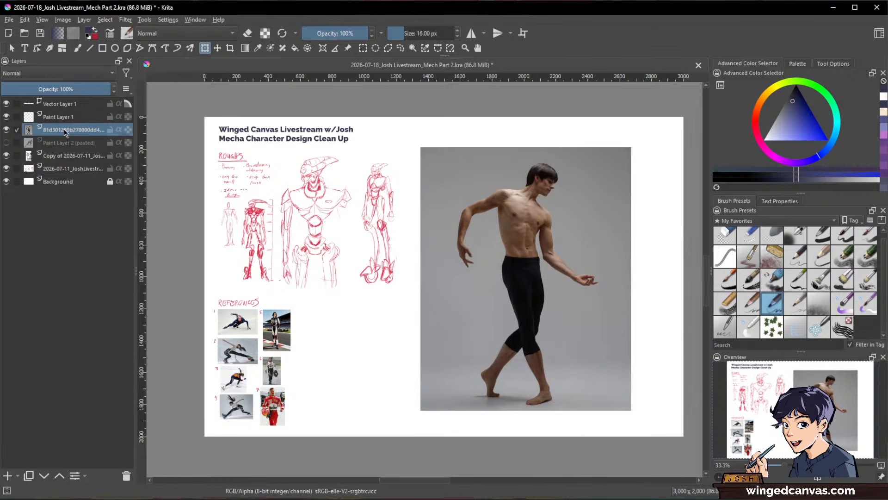
left_click(35, 89)
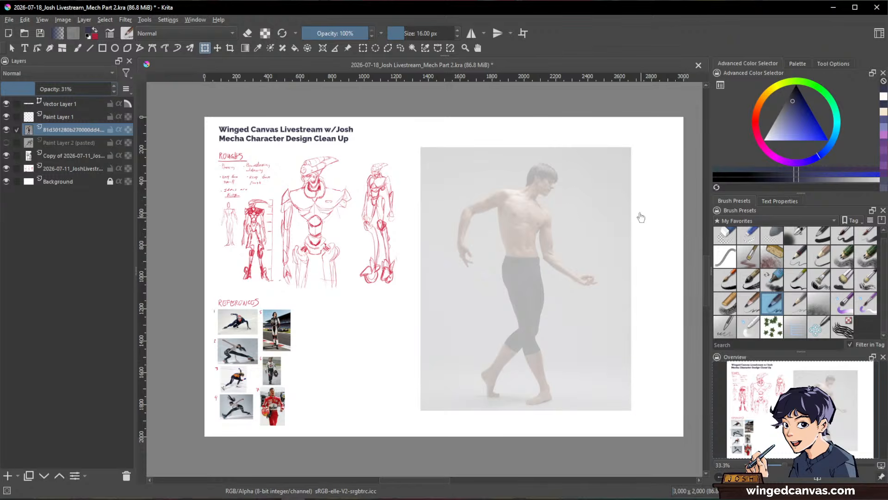
scroll(600, 217, "up", 2)
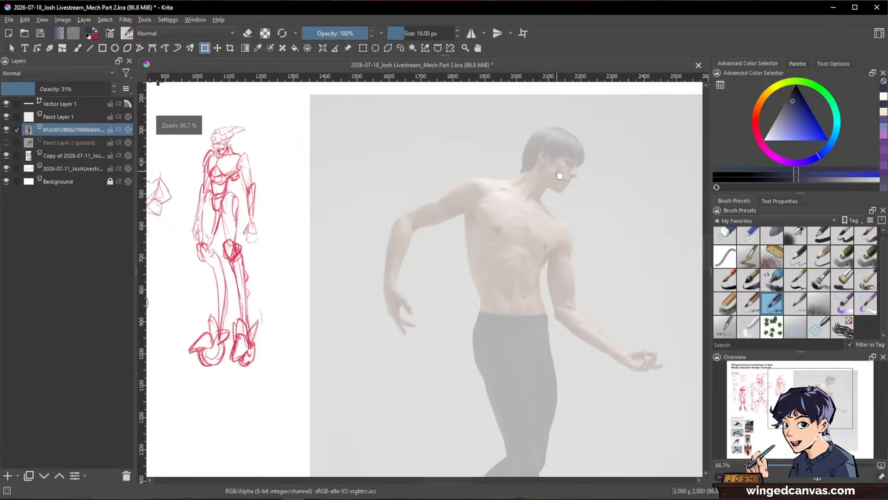
key("b")
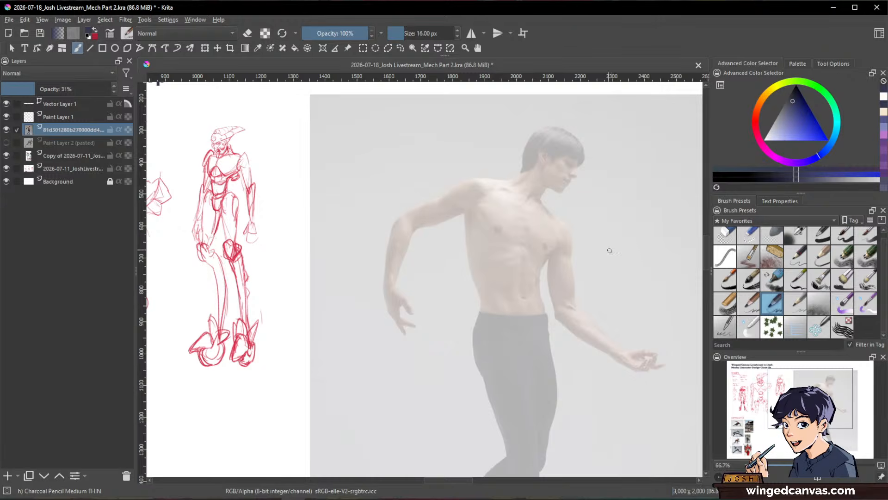
left_click(77, 118)
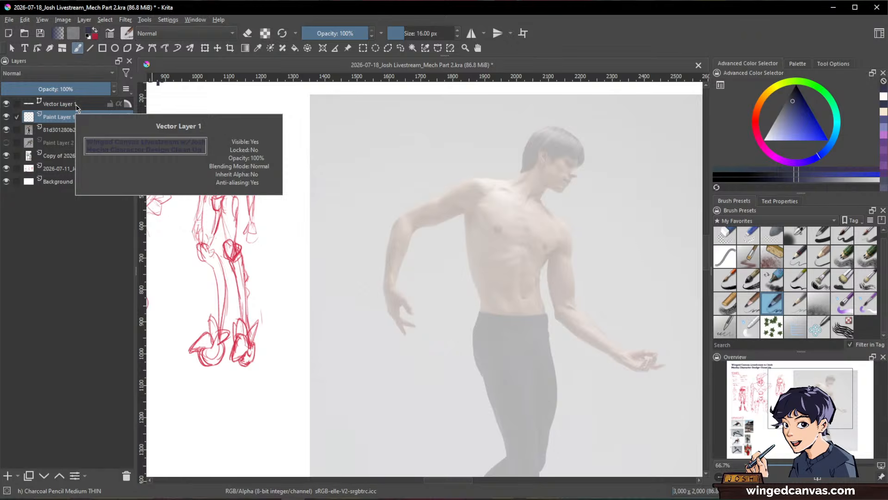
Step: Set the dancer photo layer's opacity to 46% and make Paint Layer 1 the active layer
left_click(58, 130)
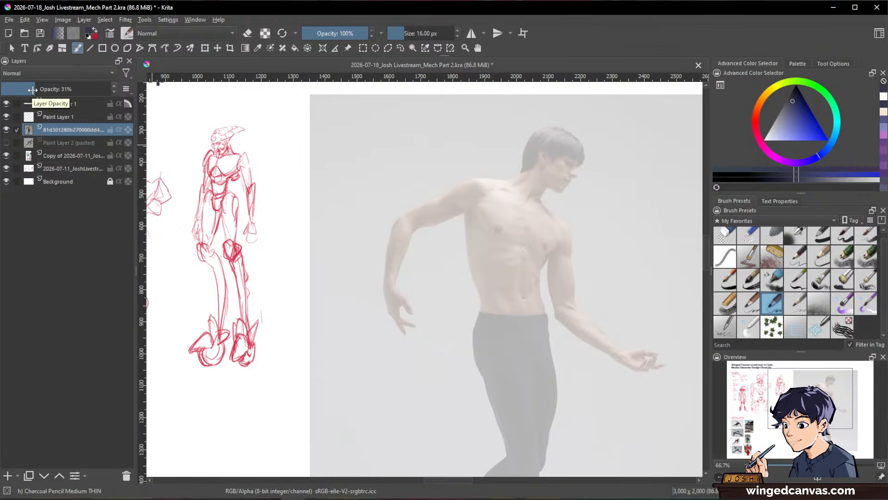
mouse_move(43, 89)
left_mouse_down()
mouse_move(73, 89)
mouse_move(43, 91)
mouse_move(52, 89)
left_mouse_up()
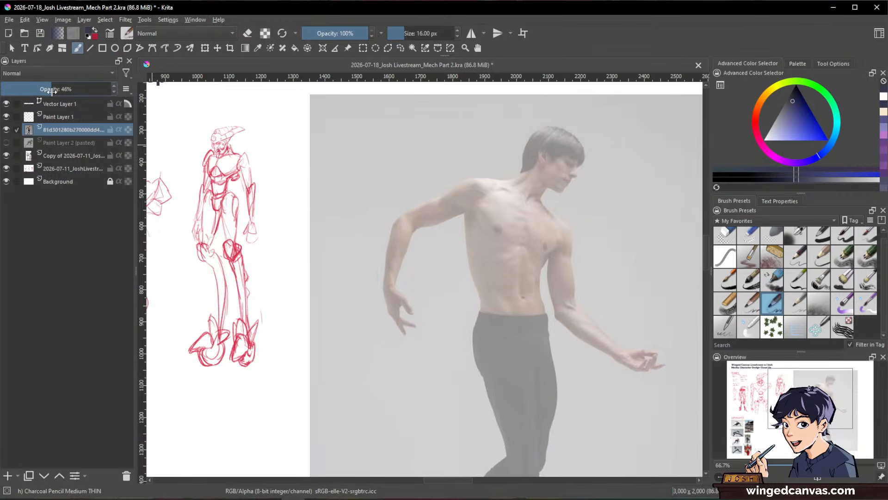
left_click(61, 118)
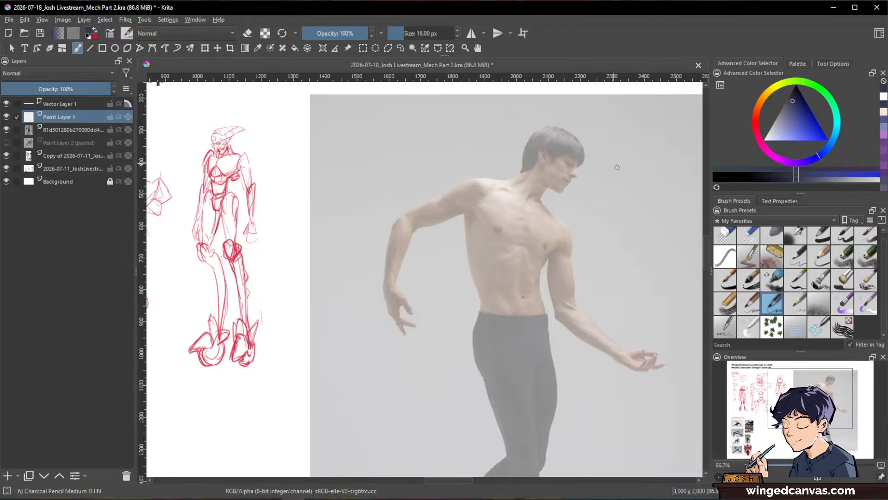
Step: Restore the dancer photo layer to 100% opacity, fade it to 49%, and make Paint Layer 1 active again
left_click_drag(642, 275, 562, 215)
left_click_drag(636, 236, 640, 297)
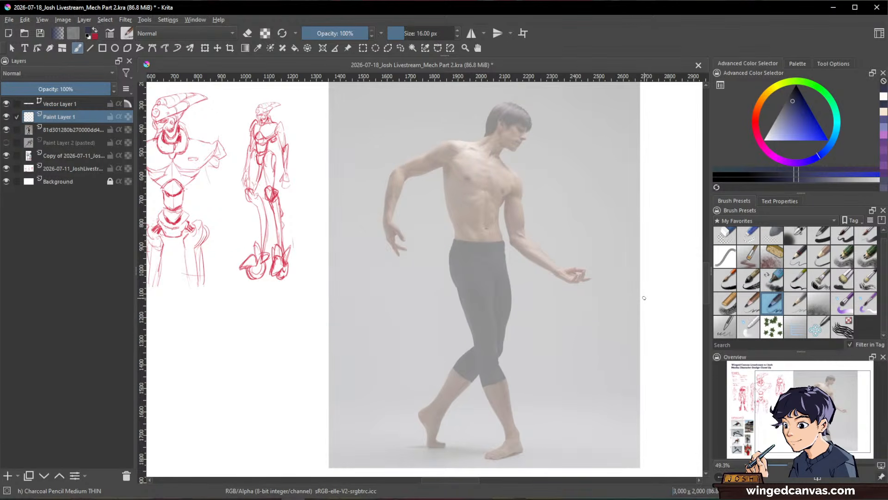
left_click(74, 130)
left_click_drag(75, 92, 137, 95)
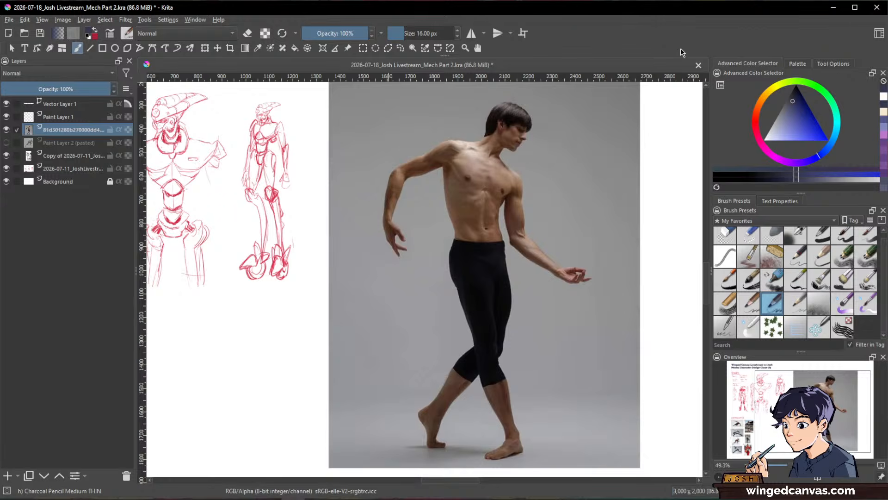
left_click(55, 88)
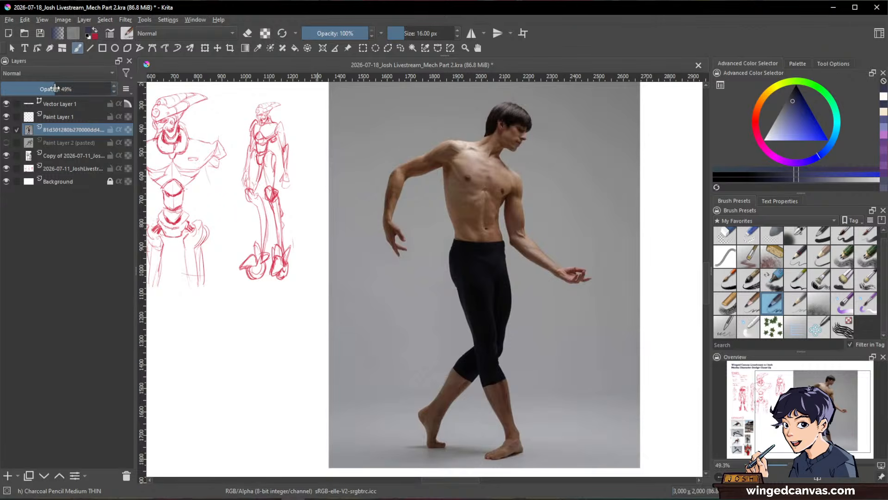
left_click(65, 117)
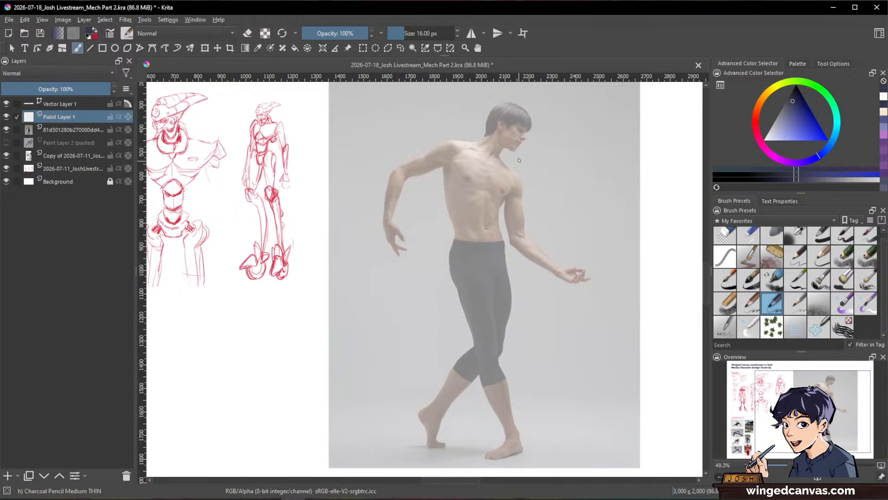
Step: Reduce the brush size to 11.72 px and sketch the skull's curve over the dancer's hair, from the back of the head to the forehead
scroll(522, 134, "up", 2)
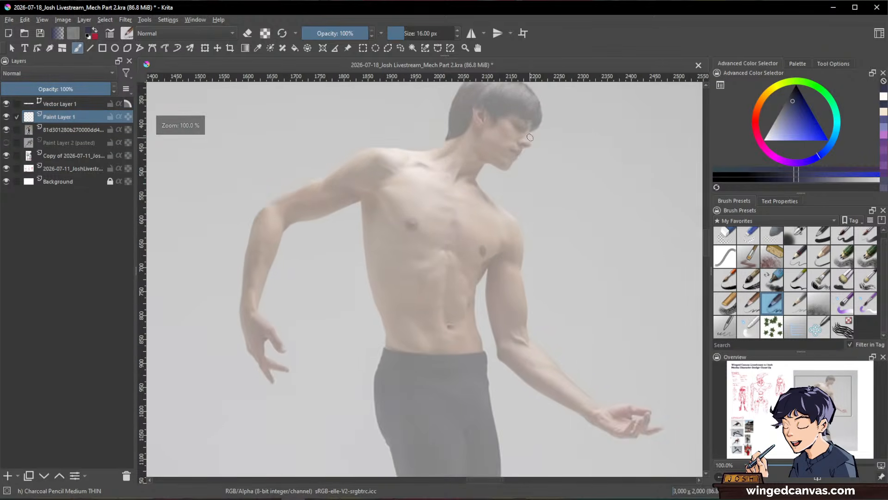
left_click_drag(533, 144, 531, 190)
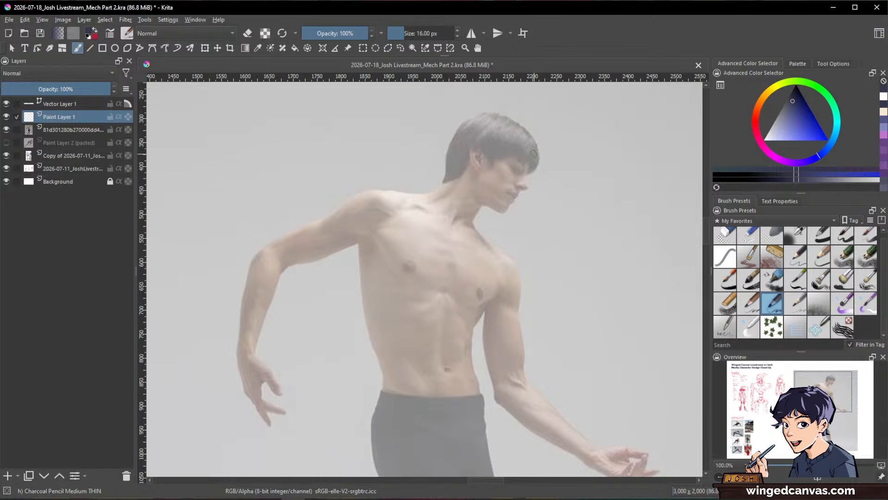
key("shift")
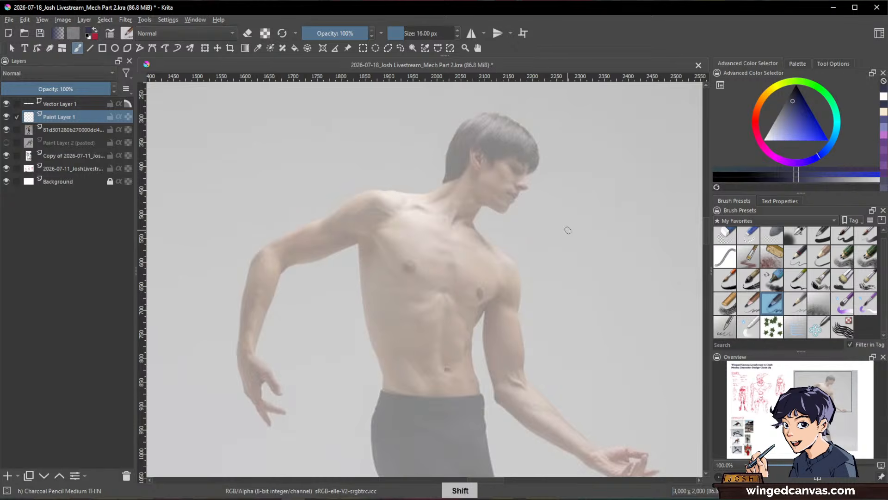
left_click_drag(568, 230, 562, 231)
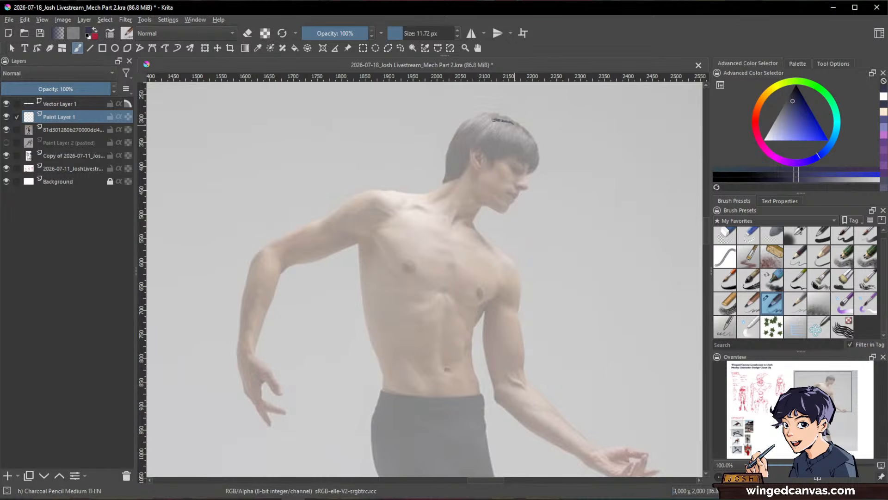
mouse_move(493, 119)
left_mouse_down()
mouse_move(459, 148)
mouse_move(457, 168)
left_mouse_up()
mouse_move(494, 121)
left_mouse_down()
mouse_move(462, 137)
mouse_move(485, 118)
mouse_move(513, 120)
mouse_move(502, 121)
mouse_move(534, 141)
left_mouse_up()
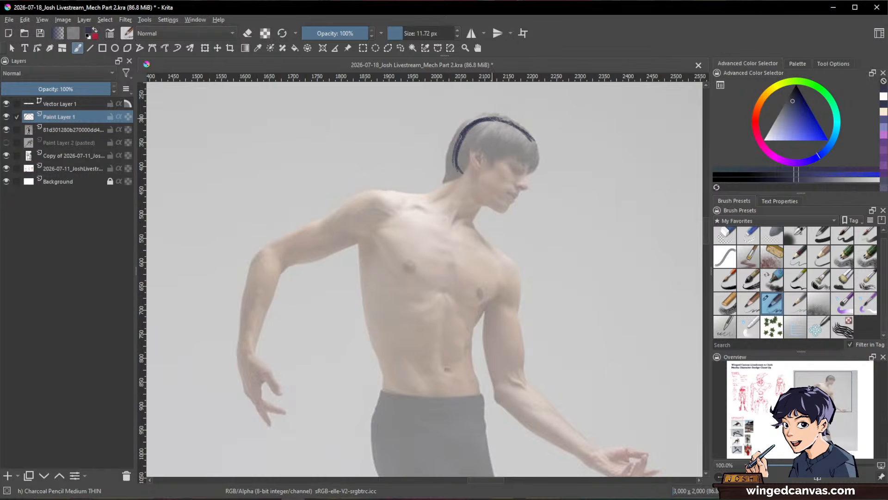
Step: Reinforce the line along the back of the skull and trim its inner edge with the Eraser Small preset, returning to the charcoal pencil
mouse_move(476, 121)
left_mouse_down()
mouse_move(462, 134)
mouse_move(459, 173)
left_mouse_up()
key("slash")
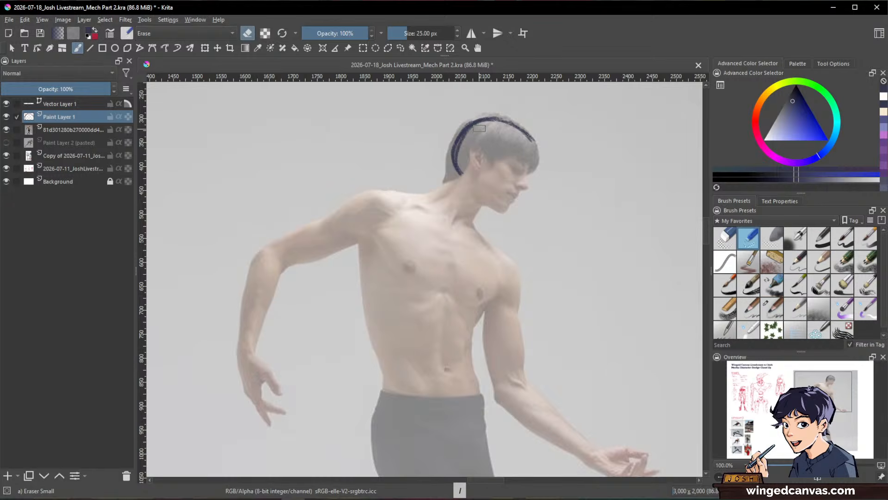
mouse_move(481, 126)
left_mouse_down()
mouse_move(471, 128)
mouse_move(461, 174)
left_mouse_up()
key("slash")
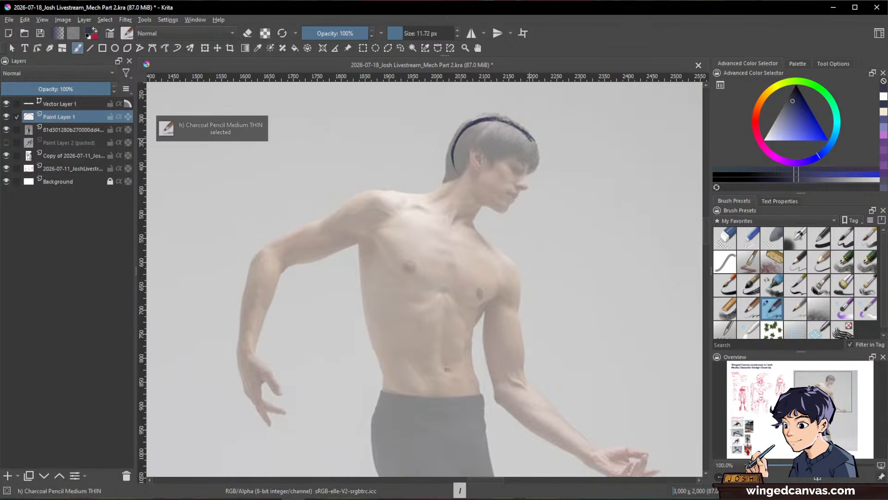
Step: Draw the front edge of the face from the forehead down to the chin and add the jaw line
left_click_drag(521, 130, 532, 165)
left_click_drag(532, 144, 503, 215)
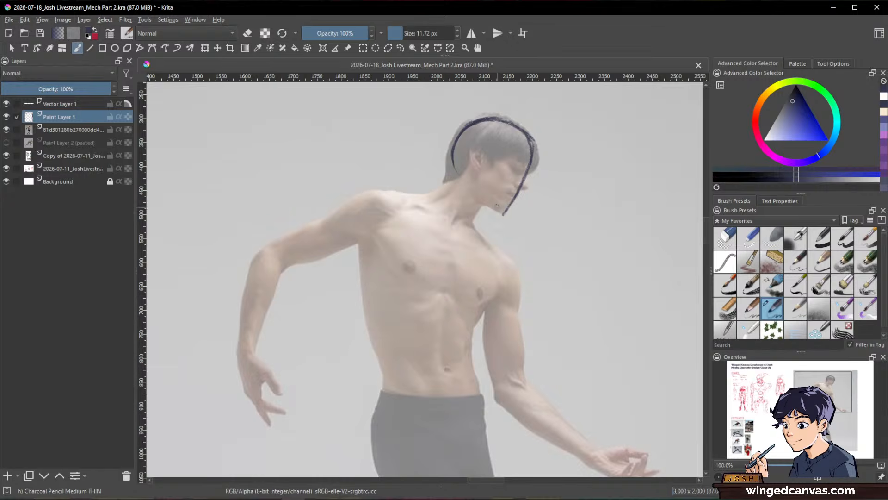
left_click_drag(483, 196, 503, 213)
Step: Add the head's side-plane and brow lines, an arrow for the facing direction, and a stroke for the back of the neck
mouse_move(492, 139)
left_mouse_down()
mouse_move(477, 189)
mouse_move(481, 178)
left_mouse_up()
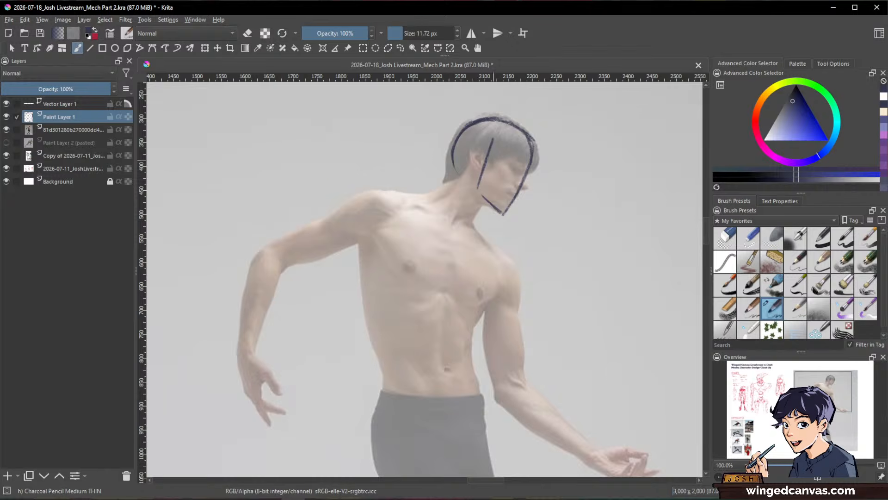
left_click_drag(478, 145, 527, 165)
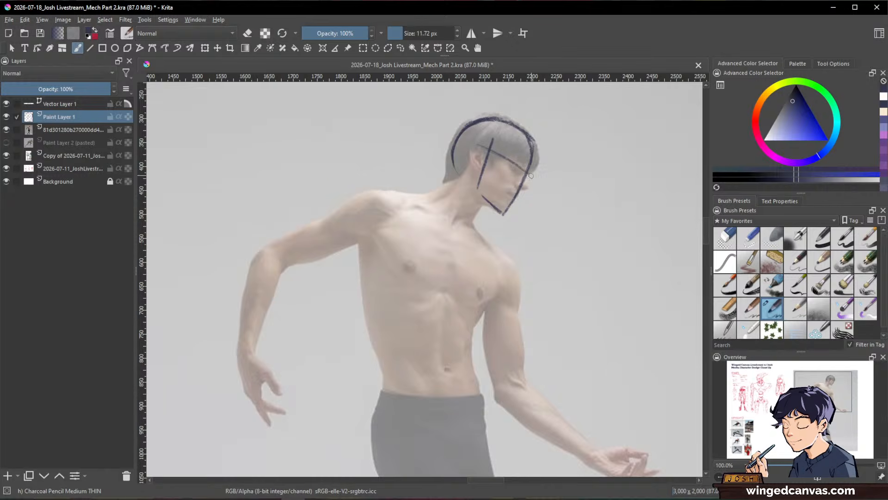
left_click_drag(534, 176, 549, 192)
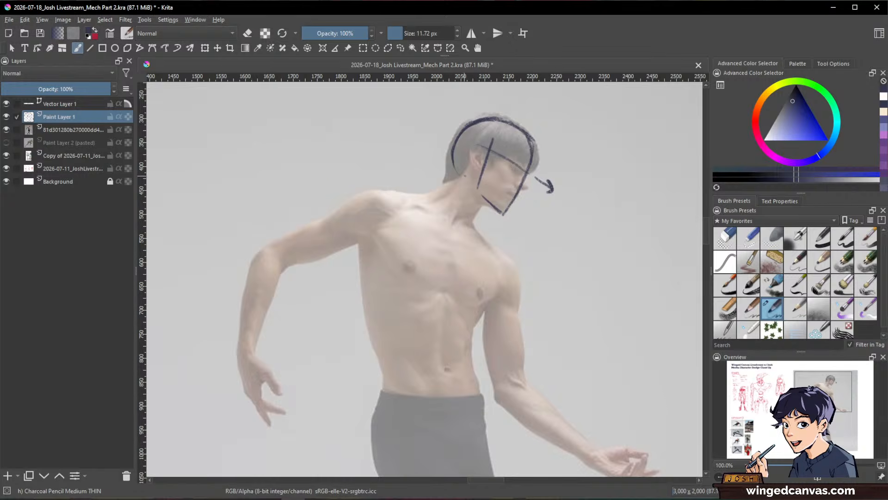
left_click_drag(463, 178, 448, 195)
Step: Mark both shoulder joints with red dots and connect them with a straight dark blue shoulder line
left_click_drag(627, 352, 506, 222)
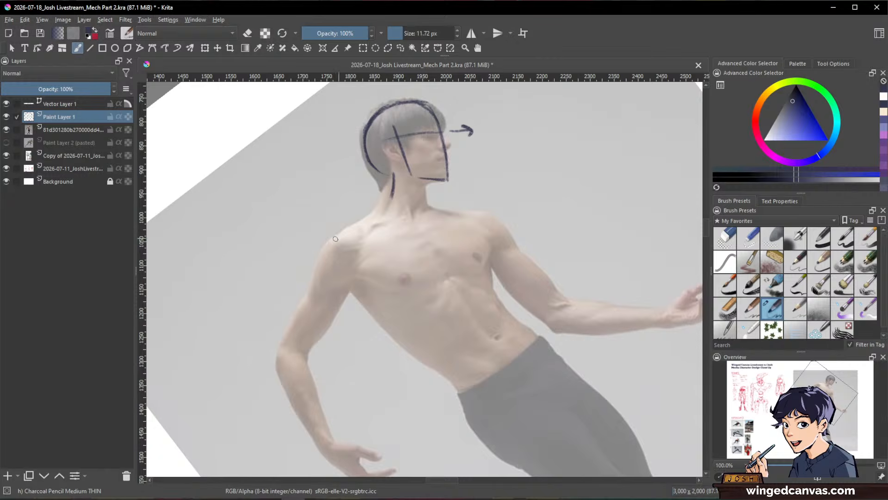
left_click(755, 123)
left_click(809, 133)
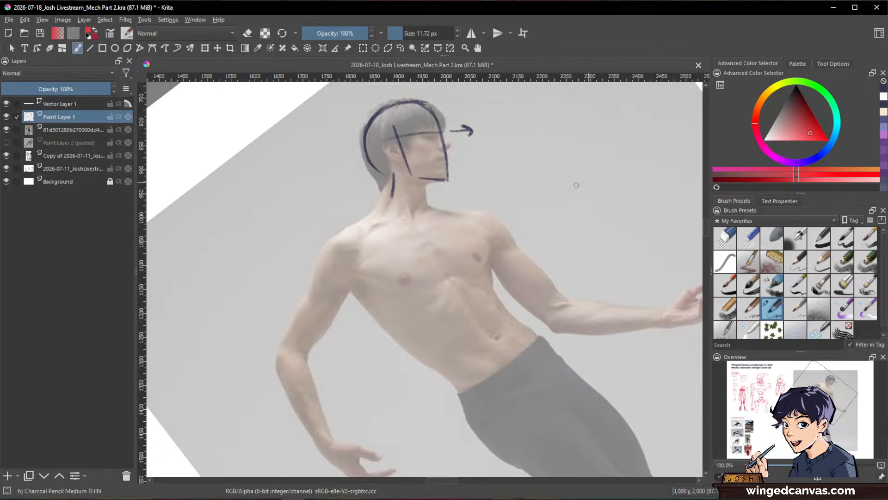
left_click(338, 240)
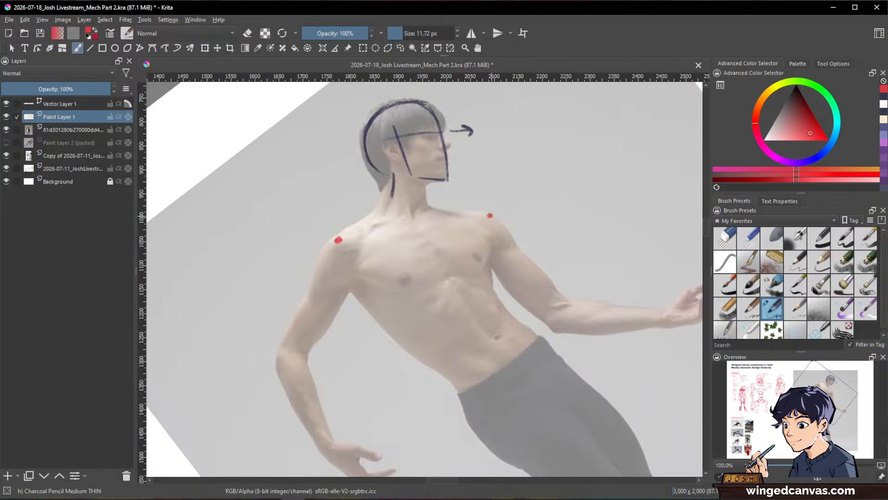
left_click(885, 104)
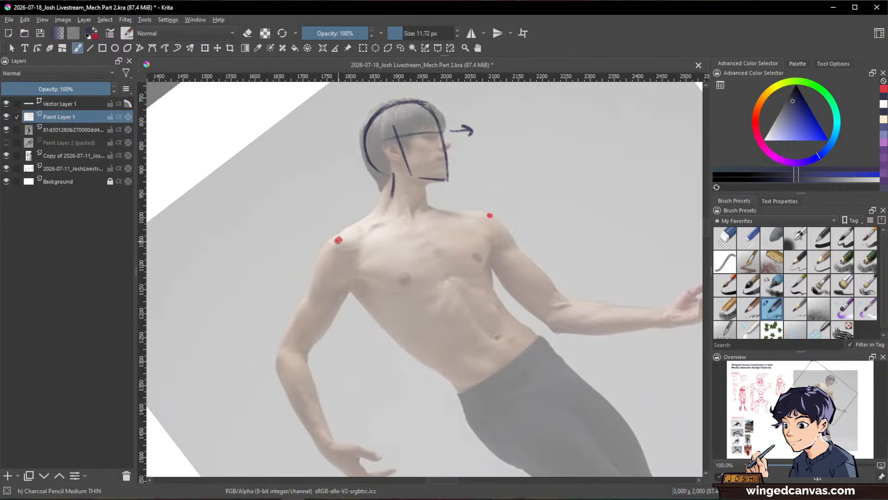
left_click_drag(338, 240, 490, 215)
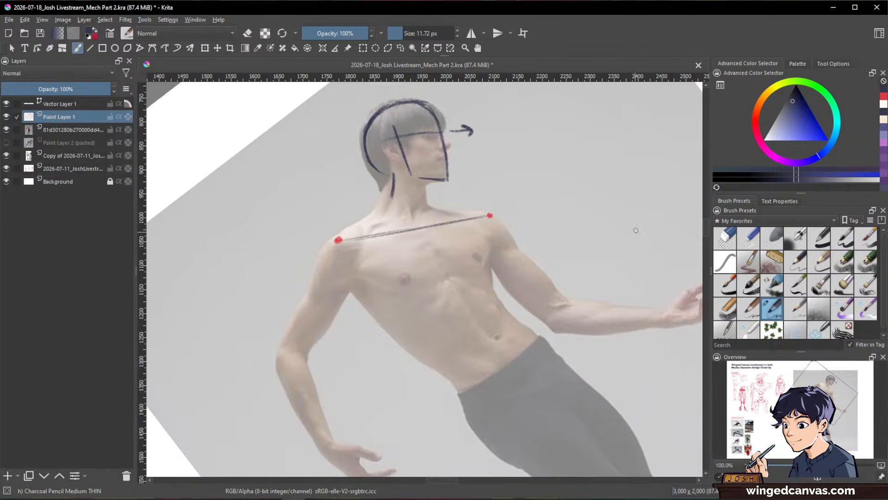
Step: Draw the side contours of the rib cage from each end of the shoulder line down towards the waist
left_click_drag(636, 230, 601, 341)
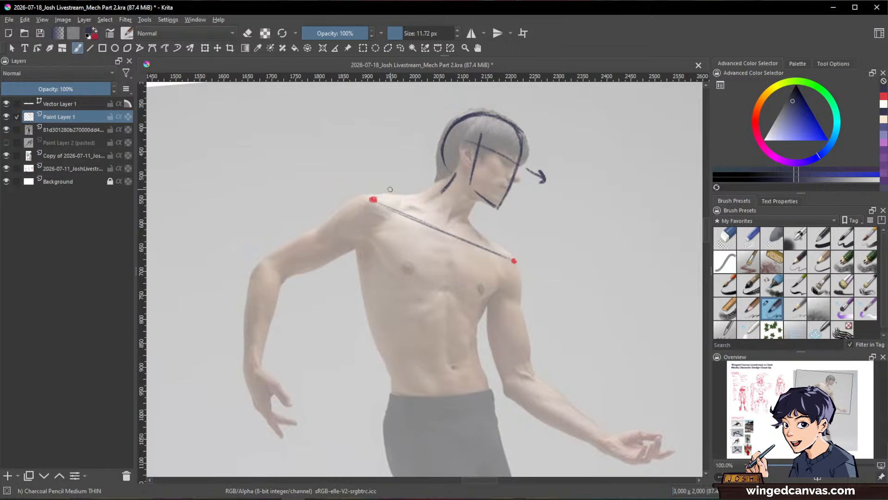
left_click_drag(381, 212, 373, 259)
mouse_move(380, 212)
left_mouse_down()
mouse_move(373, 321)
mouse_move(371, 310)
mouse_move(384, 359)
left_mouse_up()
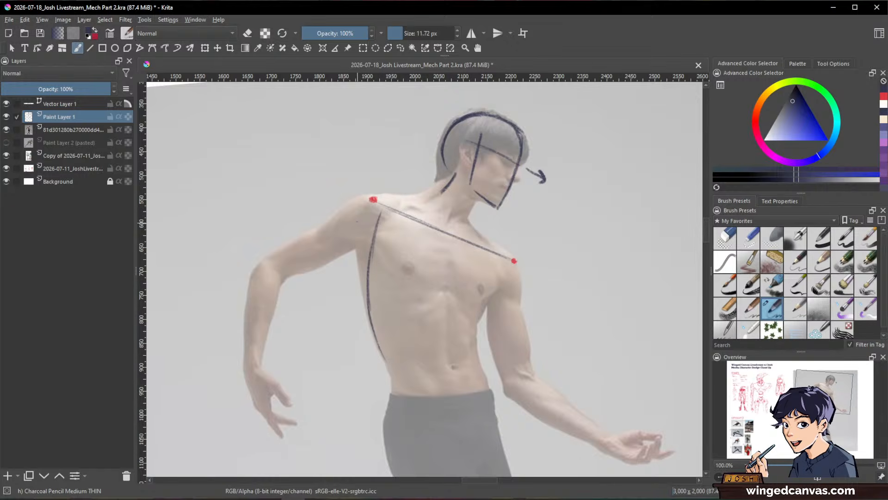
left_click_drag(357, 221, 360, 280)
key("ctrl+z")
left_click_drag(502, 267, 478, 336)
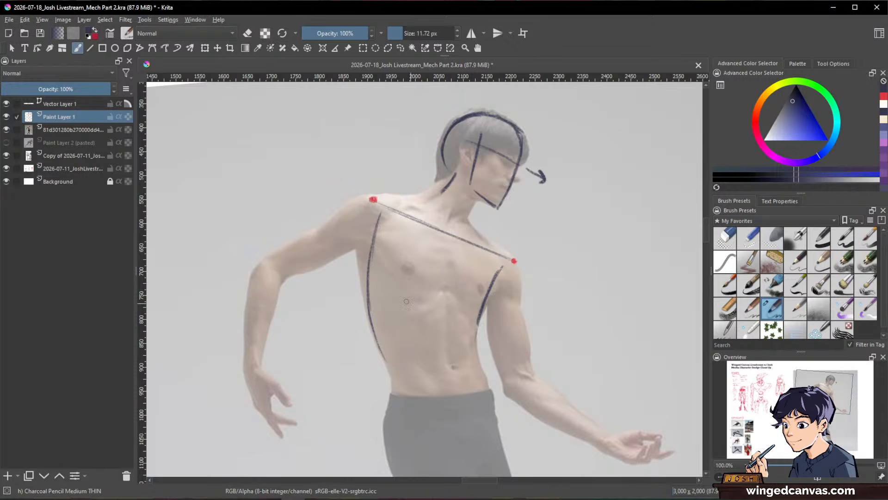
Step: Extend both torso contours down to the waistband and thicken the side lines
left_click_drag(374, 335, 395, 392)
left_click_drag(381, 354, 398, 398)
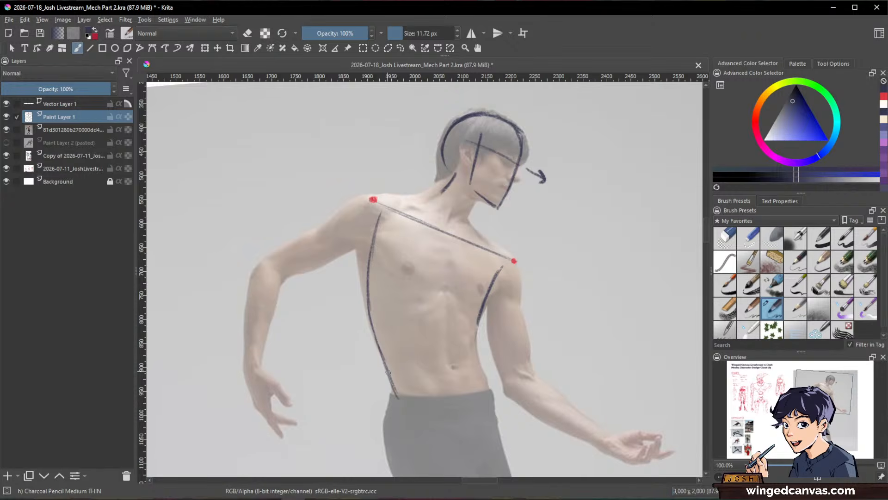
left_click_drag(502, 266, 479, 324)
mouse_move(490, 287)
left_mouse_down()
mouse_move(476, 353)
mouse_move(474, 344)
mouse_move(494, 398)
left_mouse_up()
left_click_drag(477, 352, 496, 400)
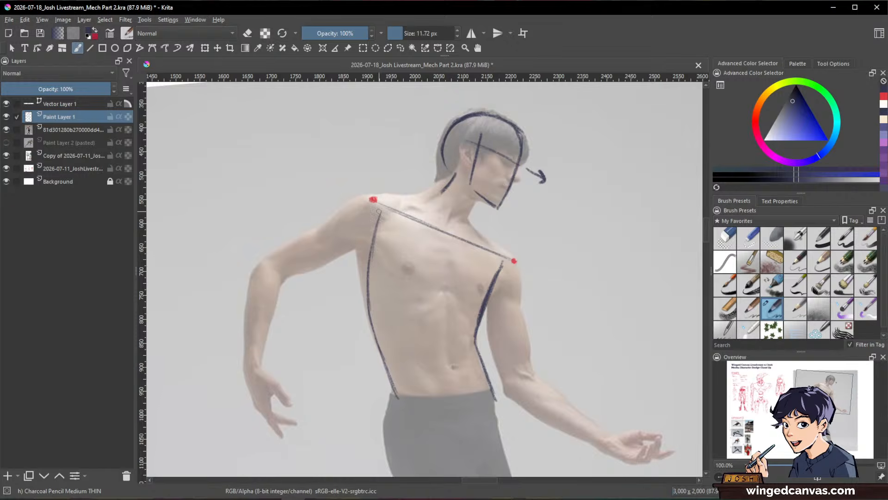
mouse_move(380, 208)
left_mouse_down()
mouse_move(364, 312)
mouse_move(394, 380)
left_mouse_up()
left_click_drag(368, 315, 395, 397)
Step: Draw a box for the pelvis below the waistband and mark its two upper corners with red dots
left_click_drag(608, 362, 620, 332)
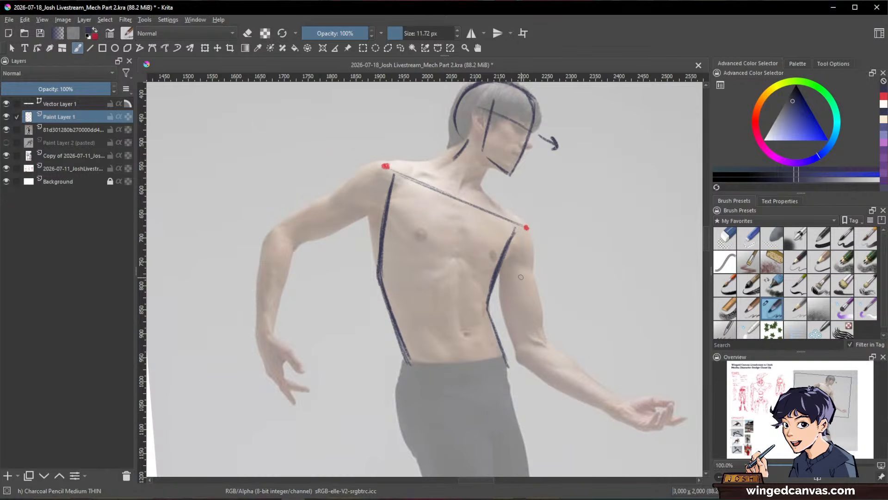
mouse_move(595, 313)
left_mouse_down()
mouse_move(623, 293)
mouse_move(612, 315)
mouse_move(637, 342)
left_mouse_up()
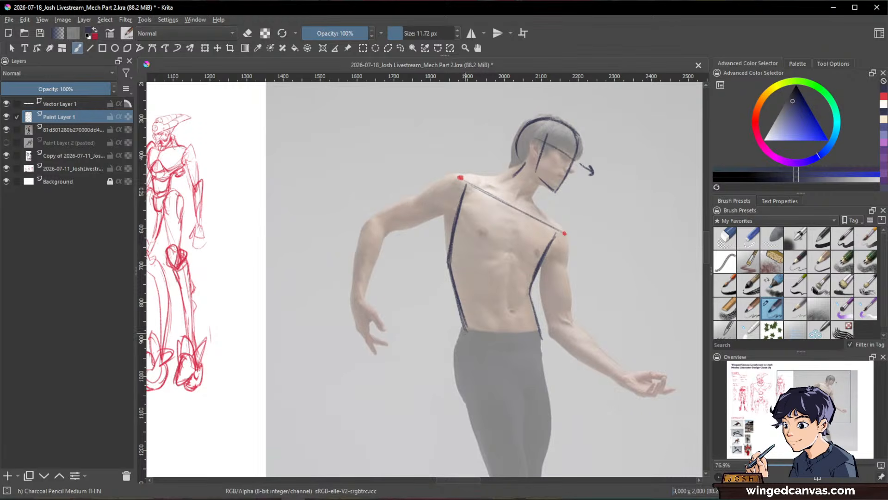
left_click_drag(466, 329, 465, 377)
key("x")
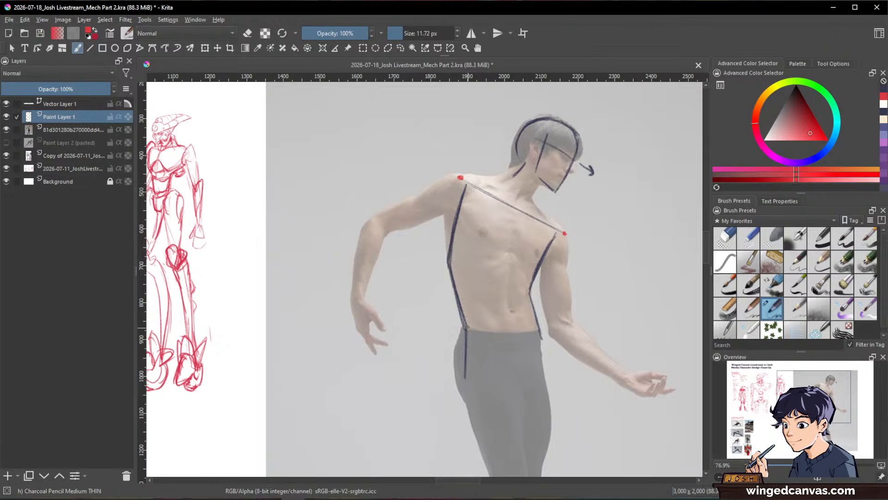
left_click(467, 328)
key("x")
left_click_drag(539, 330, 540, 375)
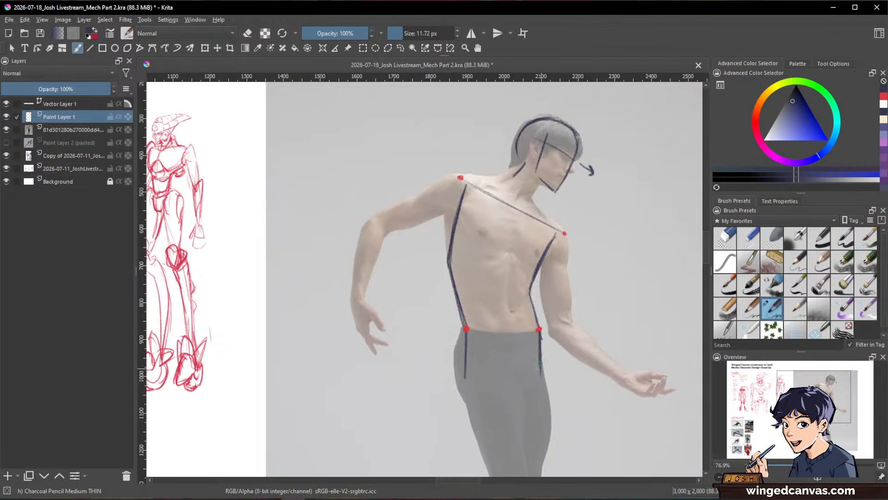
left_click_drag(465, 381, 535, 381)
Step: Draw a curved centre line from the shoulder line through the pelvis box, and check the sketch with the dancer photo temporarily hidden
left_click_drag(615, 388, 557, 388)
left_click_drag(543, 248, 591, 258)
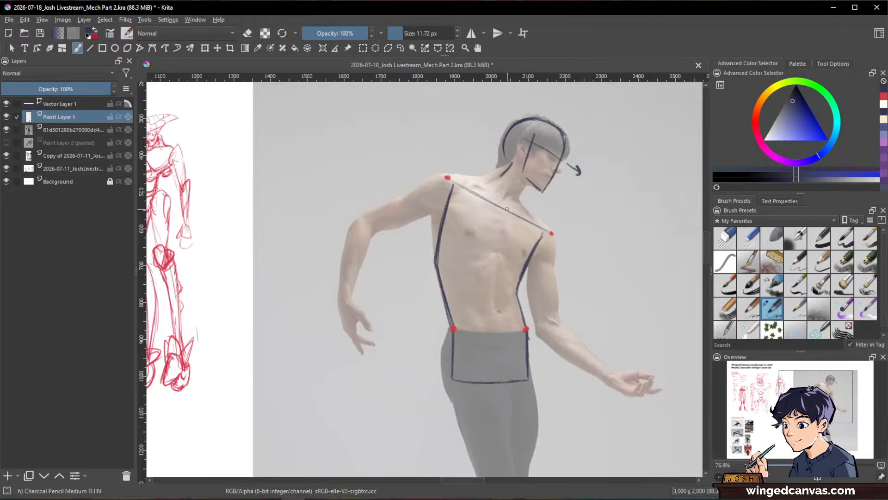
mouse_move(508, 209)
left_mouse_down()
mouse_move(497, 279)
mouse_move(507, 393)
left_mouse_up()
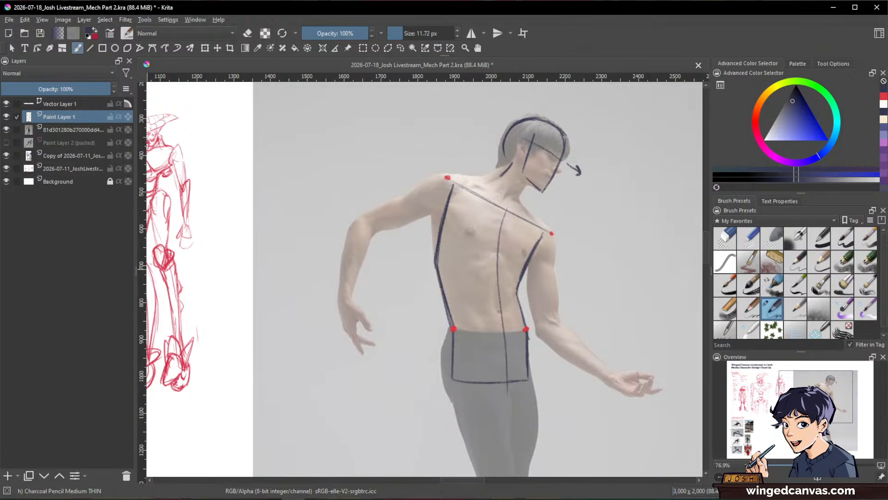
left_click(6, 129)
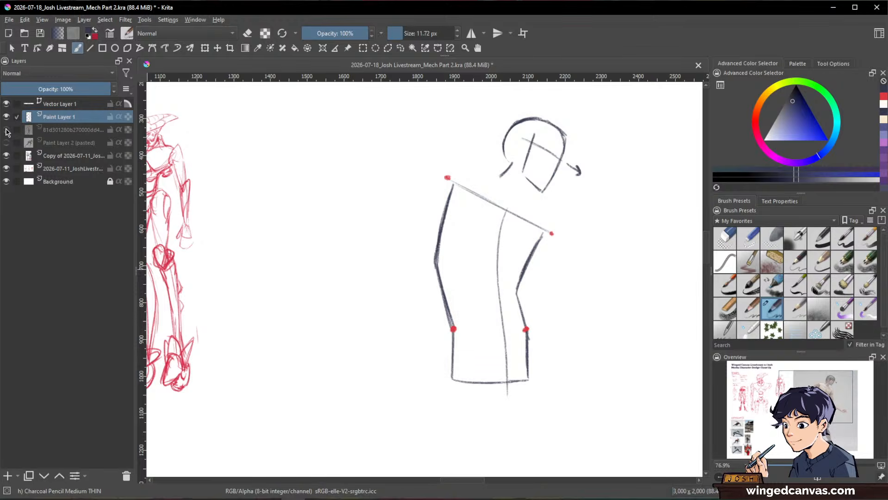
left_click(6, 130)
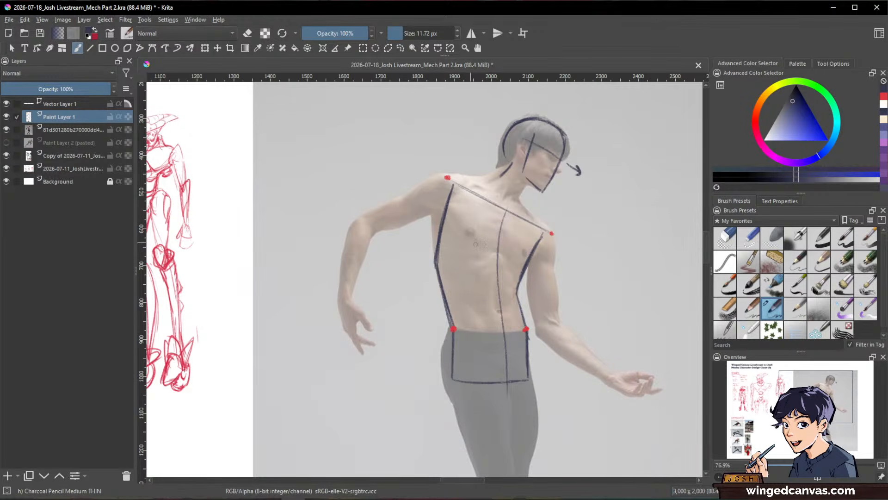
Step: Draw a slanted line across the lower chest, connect its ends to the shoulder dots, and hide the dancer photo layer
left_click_drag(453, 234, 525, 264)
left_click_drag(447, 180, 462, 236)
left_click_drag(450, 203, 463, 242)
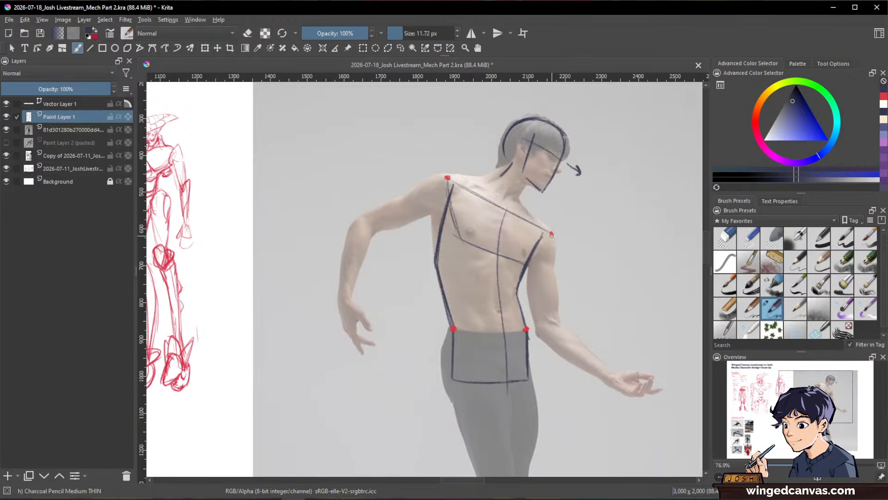
mouse_move(551, 234)
left_mouse_down()
mouse_move(525, 264)
mouse_move(535, 252)
left_mouse_up()
left_click_drag(449, 198, 469, 238)
left_click(5, 130)
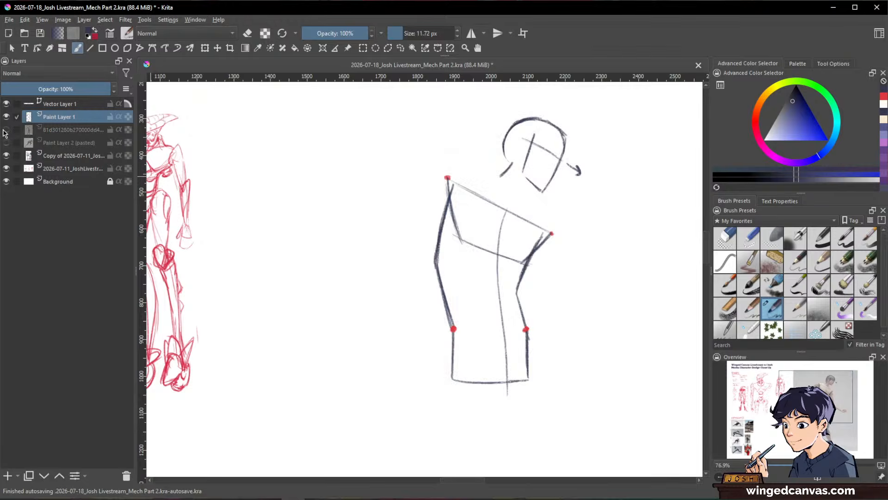
Step: Show the dancer photo layer again and draw the waistline between the two red pelvis dots
left_click(6, 131)
left_click_drag(614, 311, 621, 262)
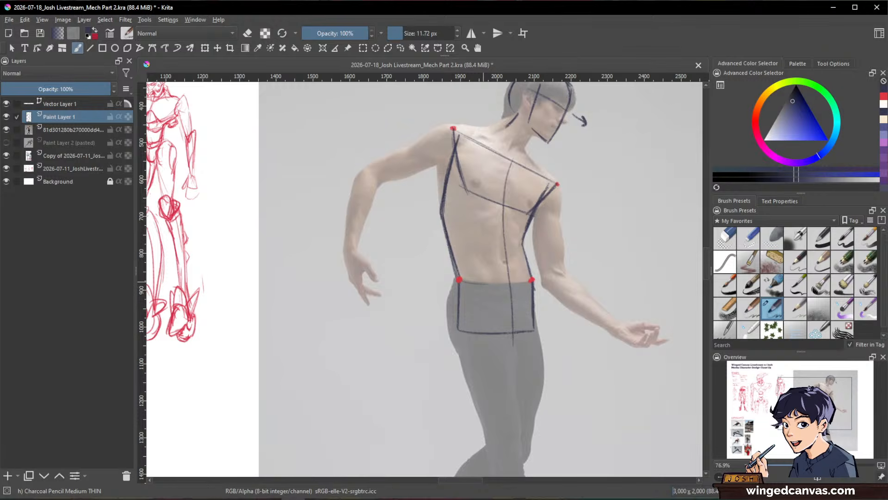
left_click_drag(481, 282, 533, 281)
Step: Switch to red and draw circles for both shoulder joints just outside the torso's shoulder dots
mouse_move(630, 345)
left_mouse_down()
mouse_move(620, 311)
mouse_move(618, 363)
mouse_move(593, 317)
mouse_move(581, 328)
left_mouse_up()
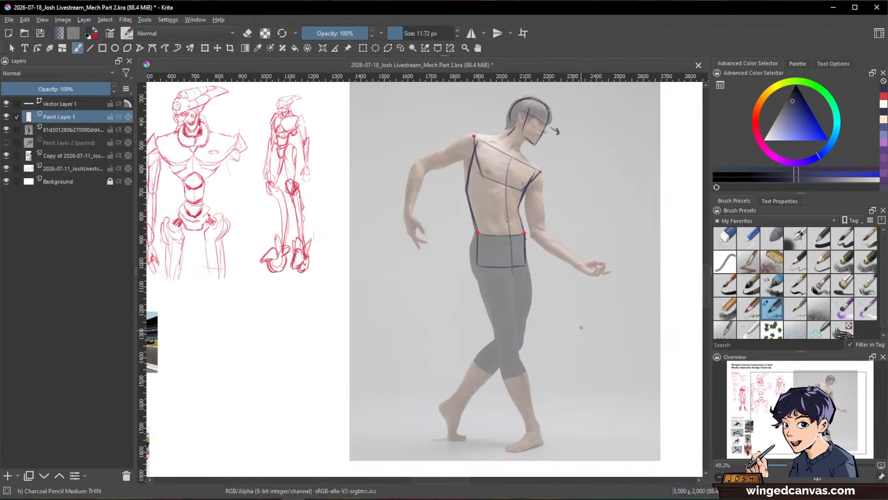
left_click(883, 97)
left_click_drag(541, 173, 598, 236)
left_click_drag(553, 195, 585, 166)
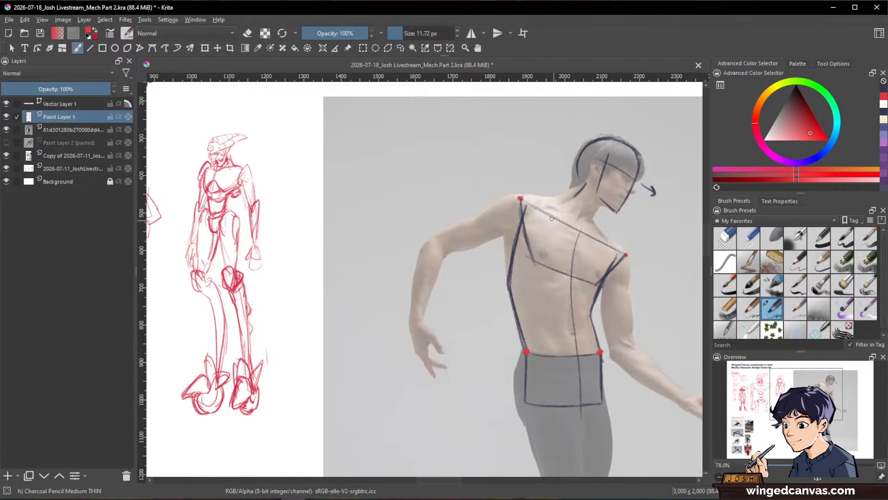
mouse_move(509, 197)
left_mouse_down()
mouse_move(500, 228)
mouse_move(520, 211)
left_mouse_up()
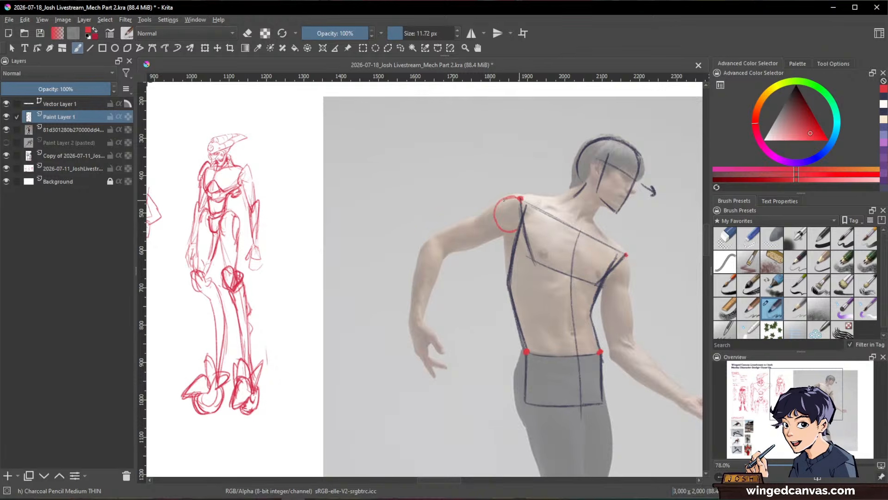
left_click_drag(625, 261, 552, 233)
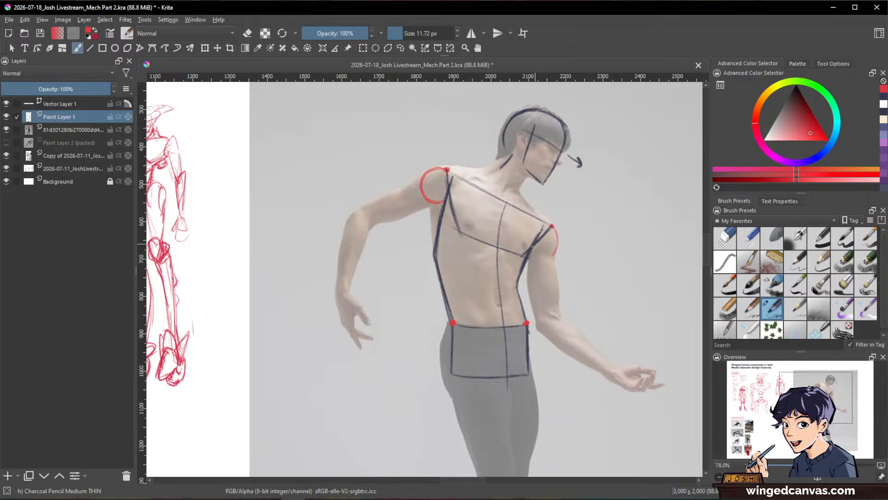
left_click_drag(532, 247, 546, 258)
Step: Mark both elbow joints with red dots, adding check marks beside them and crosses at the wrong positions on the outer elbow edges
left_click_drag(405, 153, 413, 213)
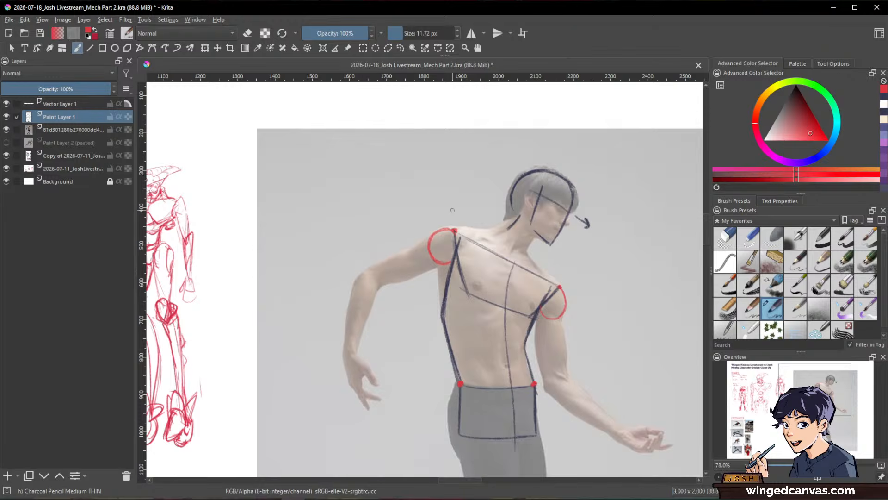
left_click(366, 280)
key("space")
left_click_drag(541, 406, 550, 400)
left_click_drag(546, 399, 550, 405)
left_click(556, 382)
left_click_drag(363, 270, 362, 265)
mouse_move(362, 260)
left_mouse_down()
mouse_move(357, 265)
mouse_move(385, 278)
left_mouse_up()
left_click_drag(555, 373, 564, 367)
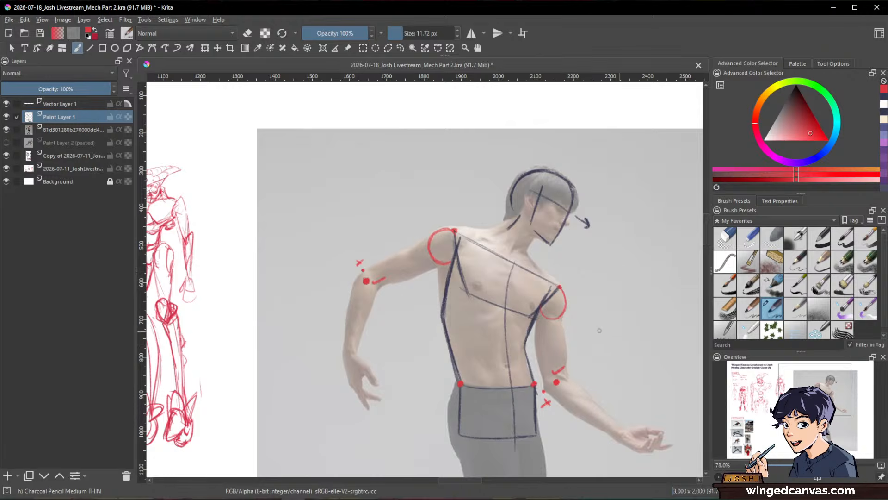
Step: Place a red dot inside each shoulder circle and draw the upper-arm lines between the shoulders and elbows
left_click(444, 245)
left_click(553, 301)
left_click_drag(379, 279, 443, 245)
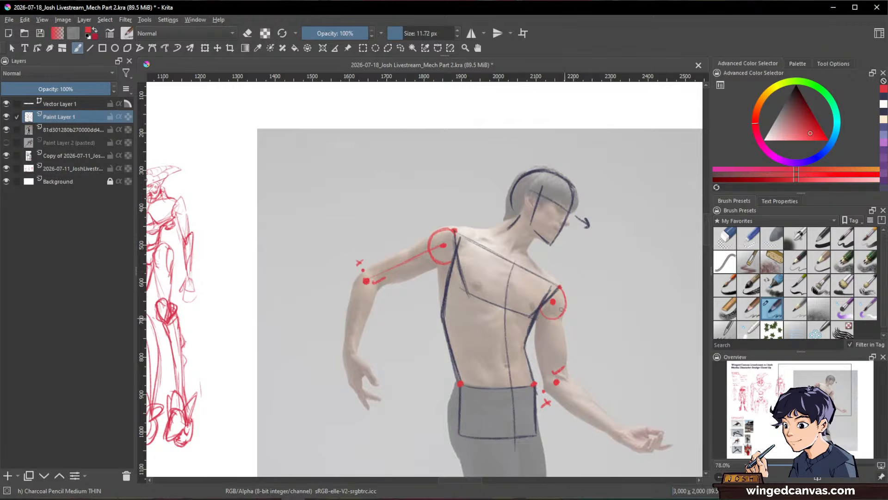
left_click_drag(553, 303, 555, 370)
Step: Mark both wrists with short red strokes and draw the forearm lines from the elbow dots to them
left_click_drag(346, 357, 357, 353)
key("space")
left_click_drag(639, 347, 638, 263)
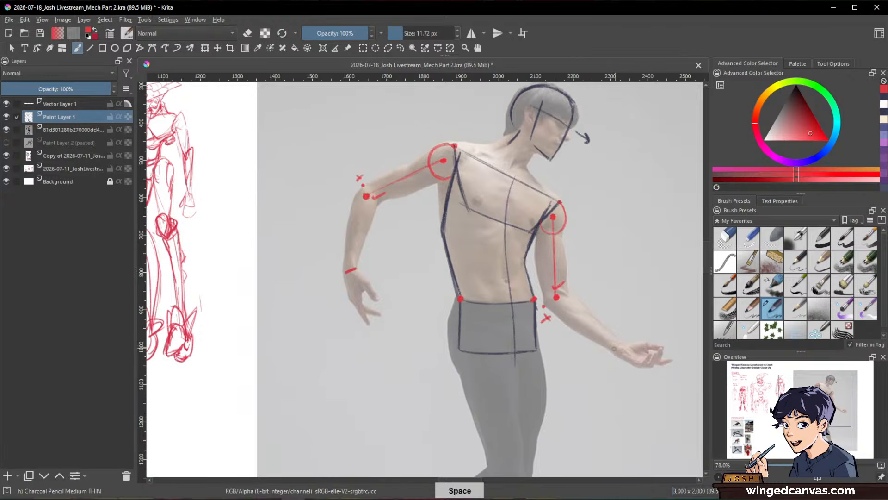
left_click_drag(616, 351, 629, 343)
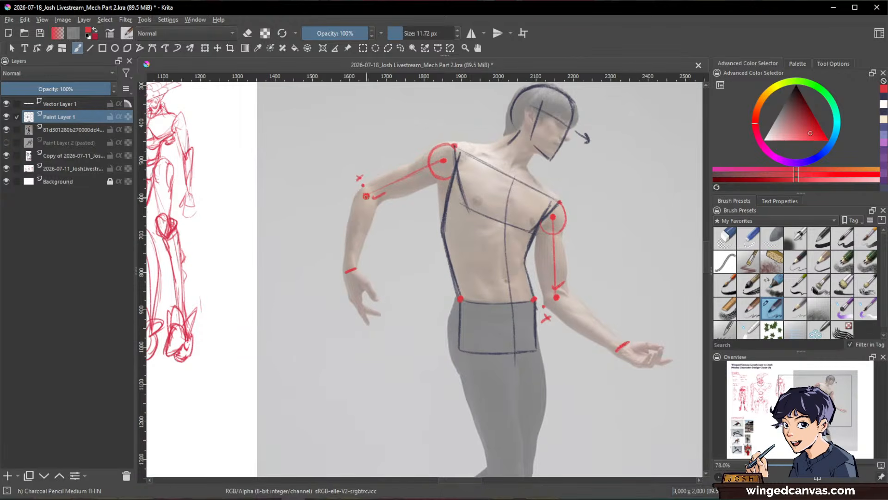
left_click_drag(366, 197, 350, 268)
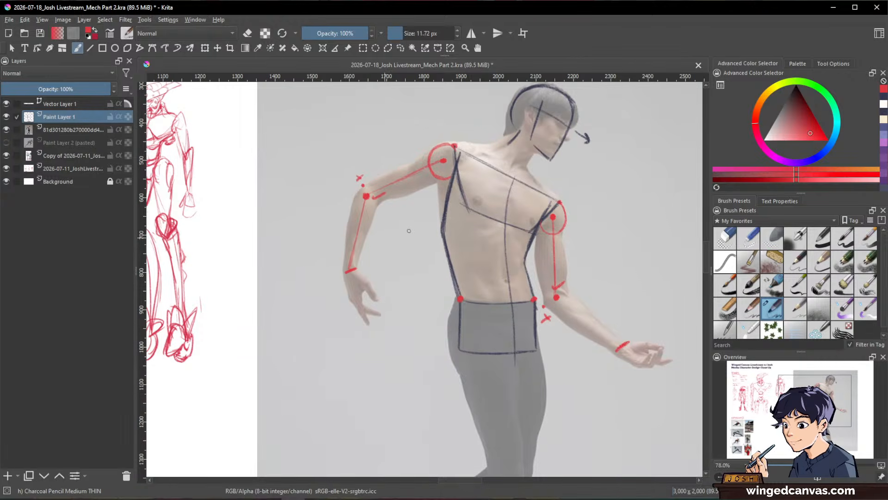
key("space")
left_click_drag(634, 319, 586, 279)
left_click_drag(516, 265, 567, 303)
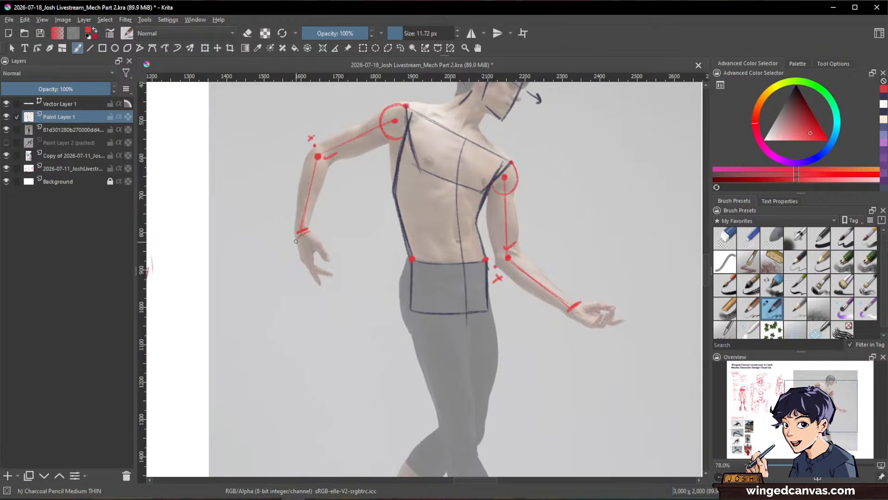
Step: Outline both hands as simple pointed red shapes, separating the thumb from the fingers
left_click_drag(296, 240, 319, 284)
mouse_move(317, 253)
left_mouse_down()
mouse_move(326, 260)
mouse_move(321, 286)
left_mouse_up()
mouse_move(581, 306)
left_mouse_down()
mouse_move(519, 316)
mouse_move(552, 316)
mouse_move(562, 331)
mouse_move(534, 340)
mouse_move(551, 341)
left_mouse_up()
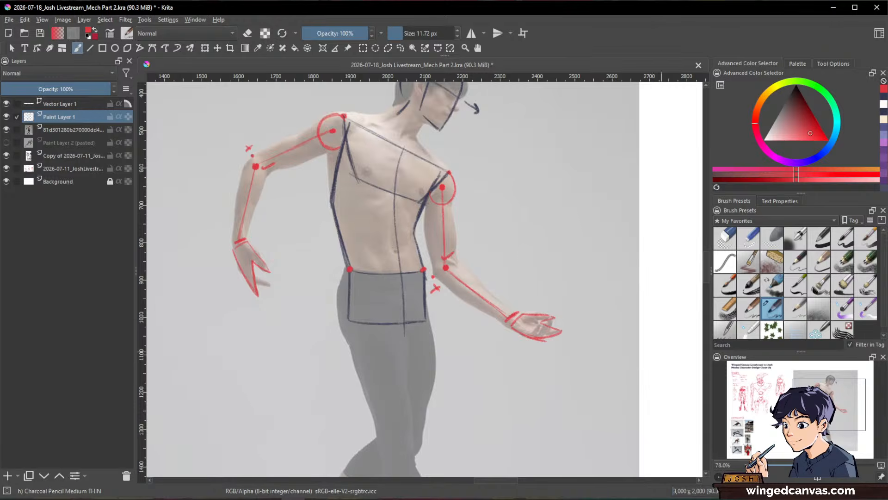
Step: Mark the first hip joint and both knees with red dots, and trace a curve along the outer hip
left_click_drag(595, 329, 635, 247)
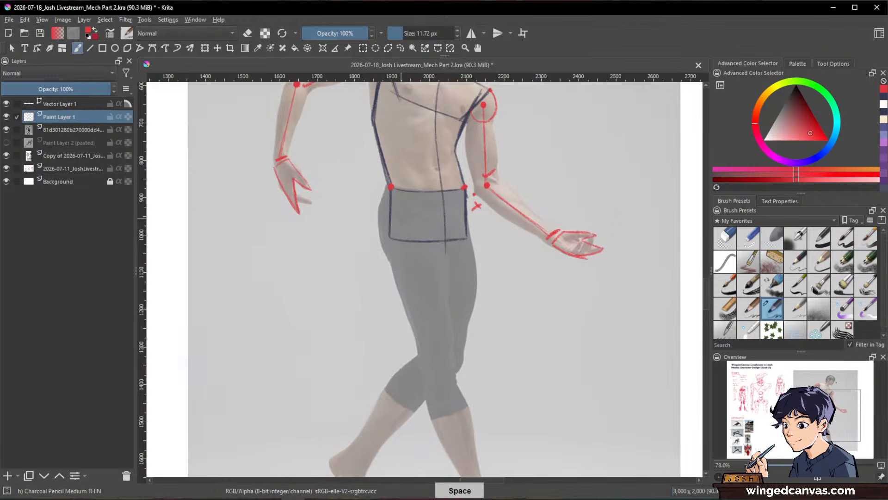
left_click(400, 222)
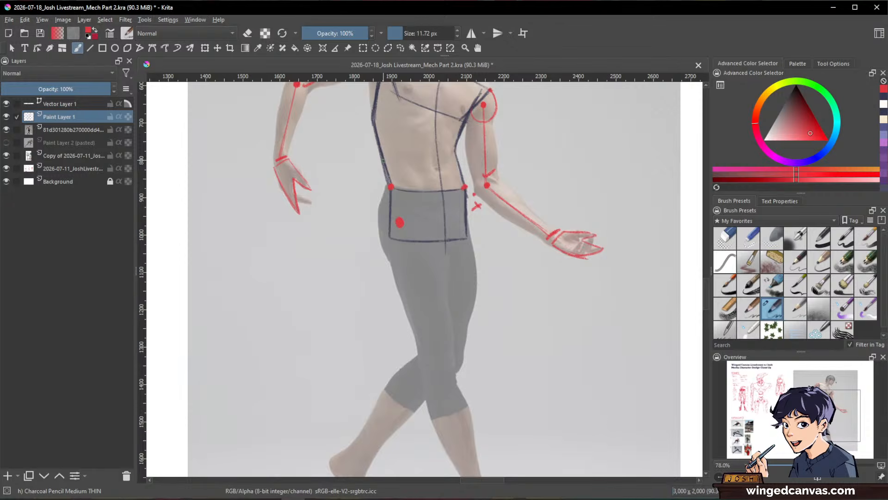
mouse_move(382, 189)
left_mouse_down()
mouse_move(377, 237)
mouse_move(390, 265)
left_mouse_up()
left_click_drag(493, 328, 520, 267)
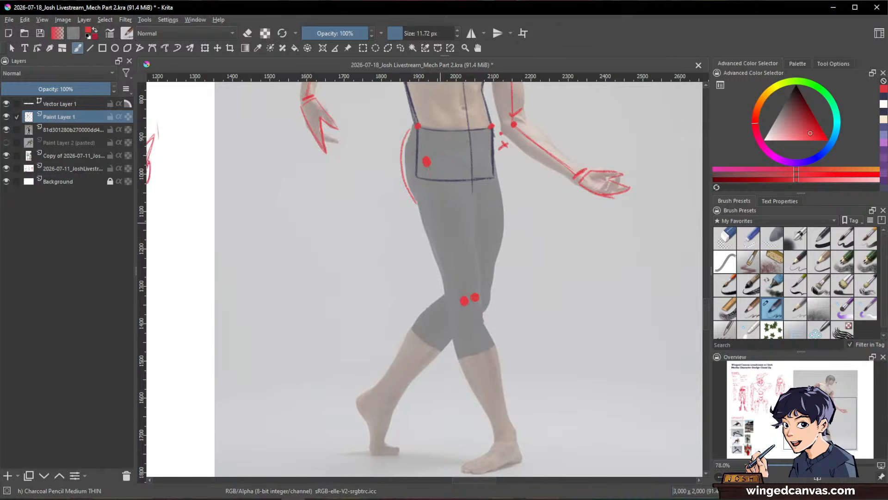
Step: Draw the two red thigh lines from the hip joints in the pelvis box down to the knee dots
left_click_drag(437, 212, 427, 166)
left_click_drag(447, 256, 464, 300)
left_click_drag(485, 157, 475, 296)
Step: Draw the red shin lines from the knees and circle both ankle joints
key("space")
left_click_drag(550, 277, 539, 175)
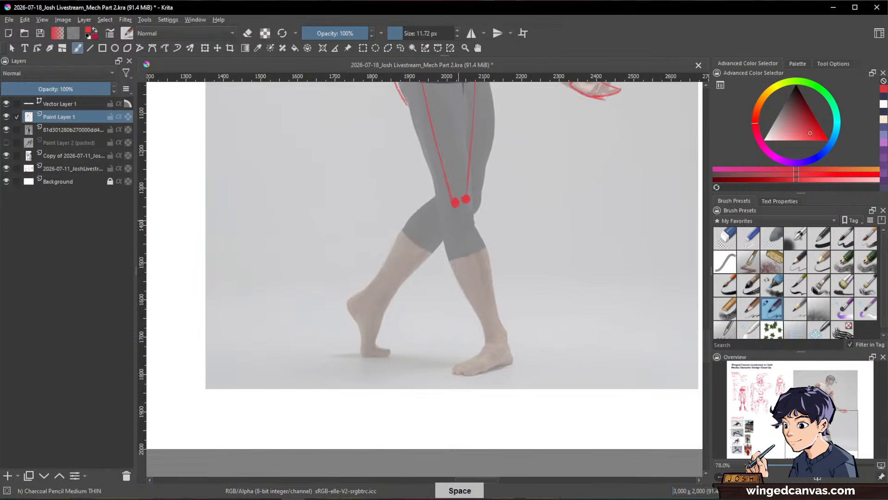
mouse_move(456, 203)
left_mouse_down()
mouse_move(497, 342)
mouse_move(493, 326)
mouse_move(490, 341)
mouse_move(499, 327)
left_mouse_up()
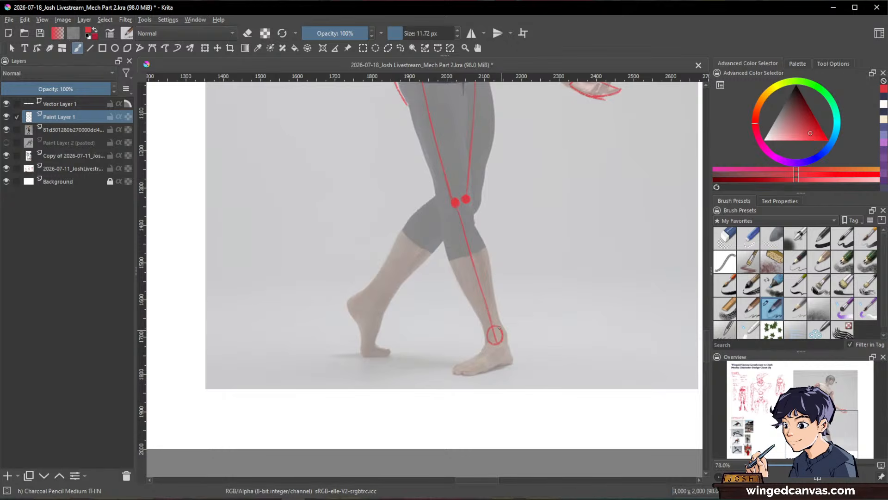
key("space")
left_click_drag(557, 328, 618, 343)
mouse_move(428, 306)
left_mouse_down()
mouse_move(431, 324)
mouse_move(434, 307)
left_mouse_up()
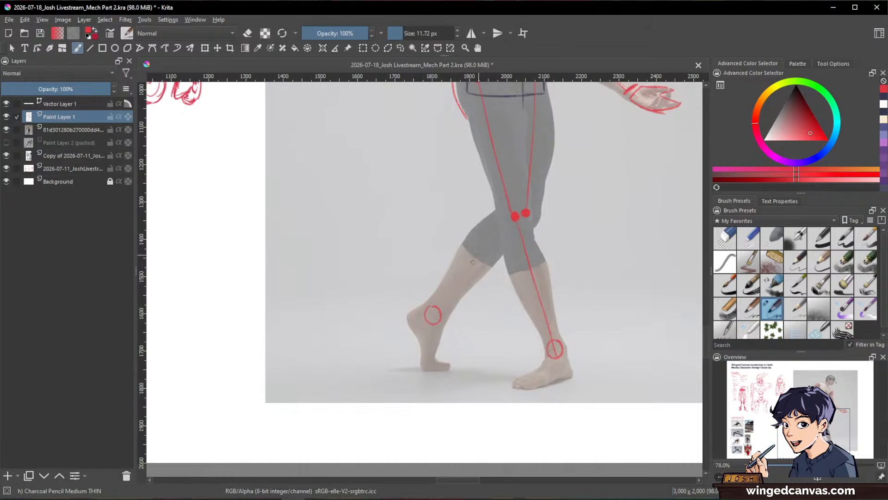
left_click_drag(473, 262, 434, 311)
Step: Circle the second hip joint in the pelvis box and erase the red curve along the outer hip
key("space")
left_click_drag(620, 320, 617, 377)
key("bracketright")
key("ctrl+space")
left_click_drag(638, 334, 605, 369)
key("space")
left_click_drag(611, 429, 583, 382)
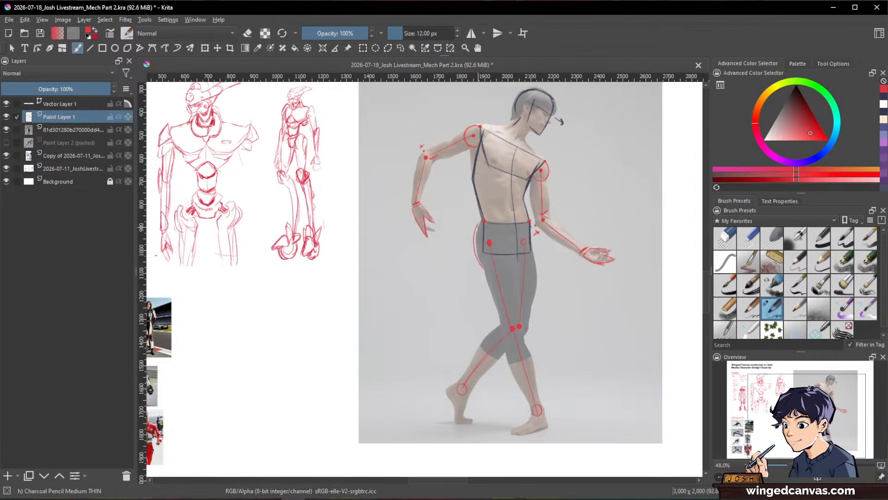
key("slash")
left_click_drag(481, 264, 484, 270)
Step: Outline both feet from the ankle circles down to the toes with the red pencil at 13 px
key("space")
left_click_drag(612, 312, 626, 254)
key("ctrl+space")
left_click_drag(500, 317, 551, 304)
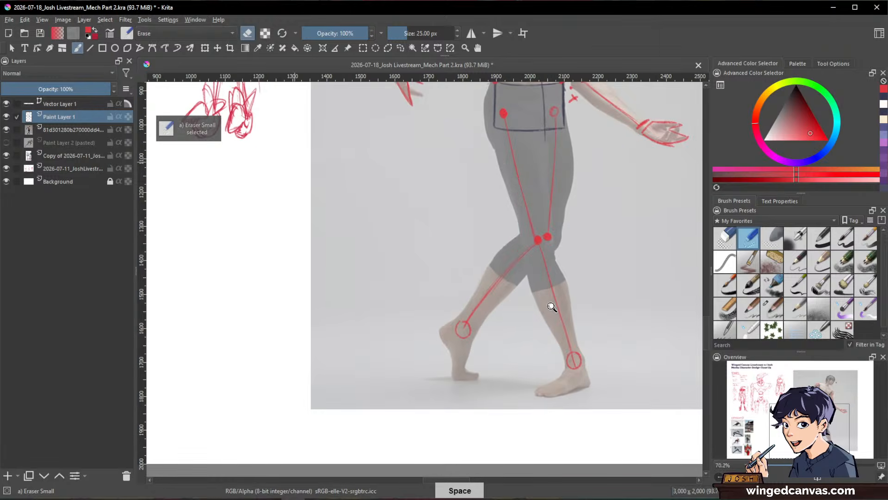
key("slash")
key("bracketleft")
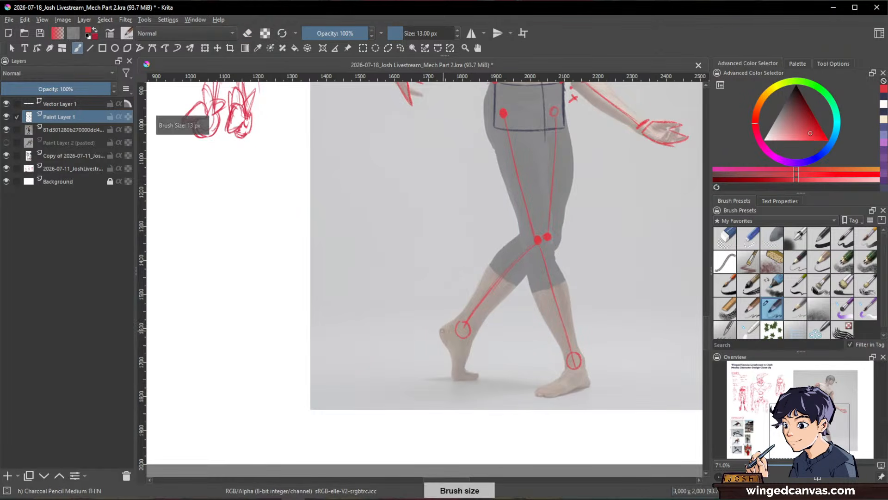
mouse_move(440, 331)
left_mouse_down()
mouse_move(457, 319)
mouse_move(469, 323)
mouse_move(441, 334)
mouse_move(455, 377)
left_mouse_up()
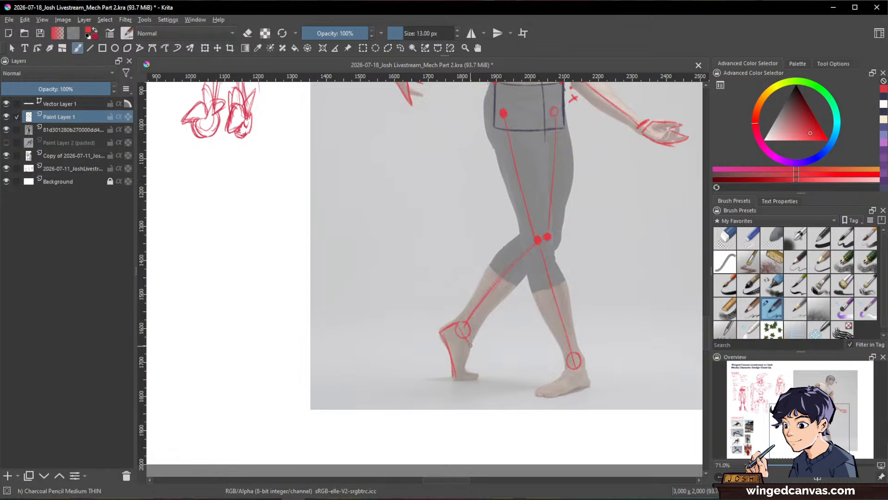
mouse_move(469, 344)
left_mouse_down()
mouse_move(475, 373)
mouse_move(456, 378)
left_mouse_up()
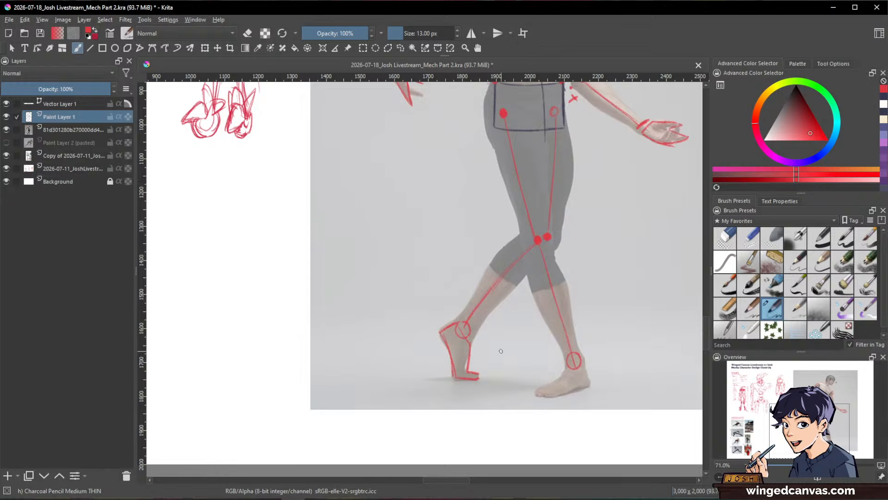
mouse_move(565, 369)
left_mouse_down()
mouse_move(540, 391)
mouse_move(584, 365)
mouse_move(590, 385)
left_mouse_up()
mouse_move(536, 392)
left_mouse_down()
mouse_move(551, 399)
mouse_move(587, 386)
left_mouse_up()
Step: Switch back to dark blue, hide the dancer photo layer, and review the complete figure sketch on its own
mouse_move(678, 318)
left_mouse_down()
mouse_move(650, 345)
mouse_move(634, 377)
mouse_move(665, 360)
left_mouse_up()
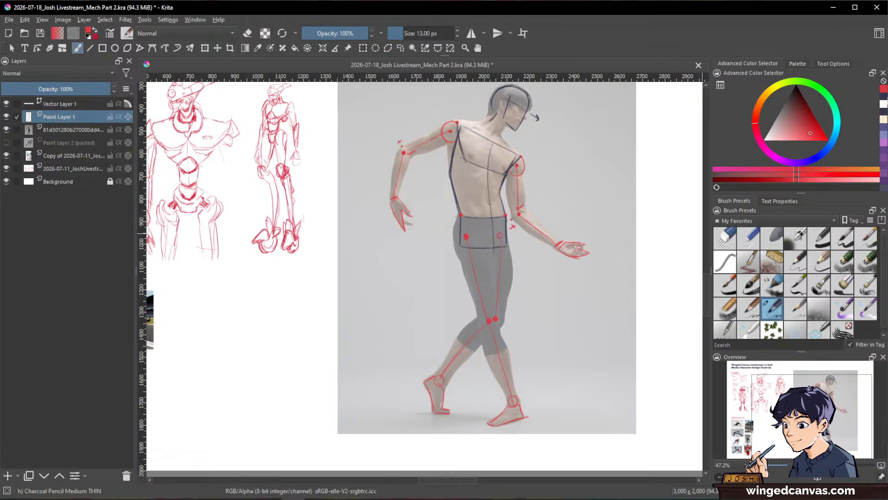
key("x")
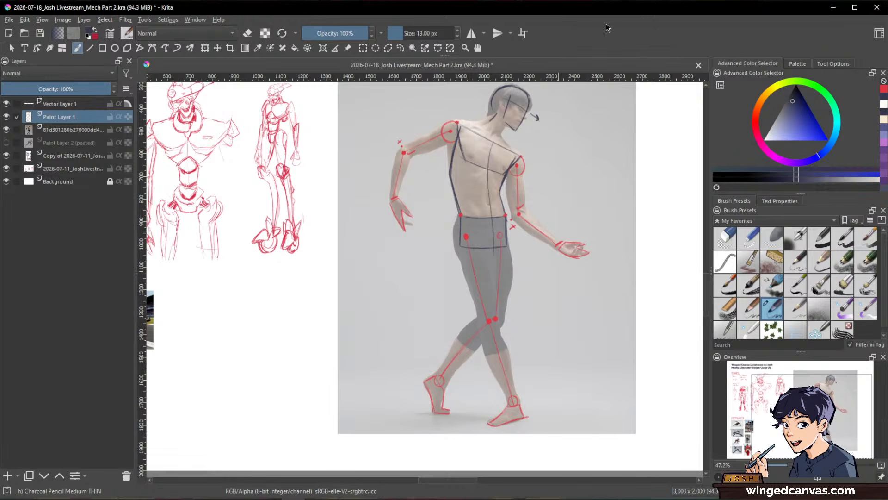
scroll(482, 121, "up", 2)
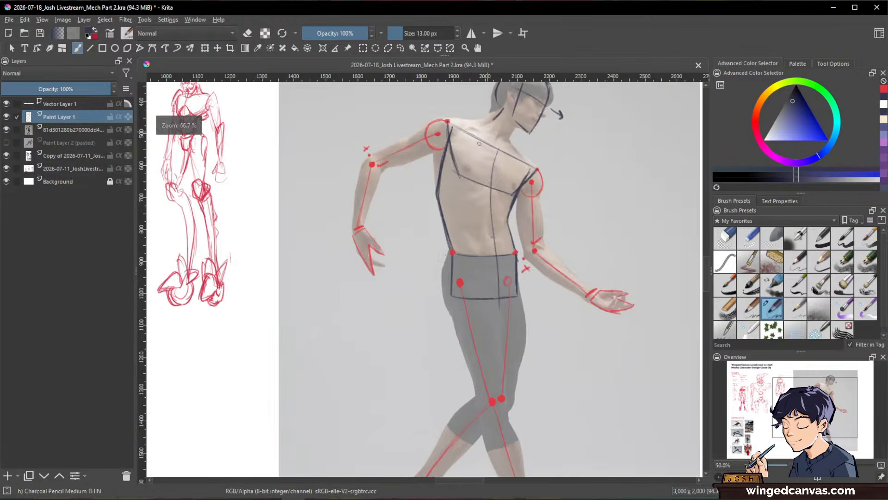
left_click(6, 130)
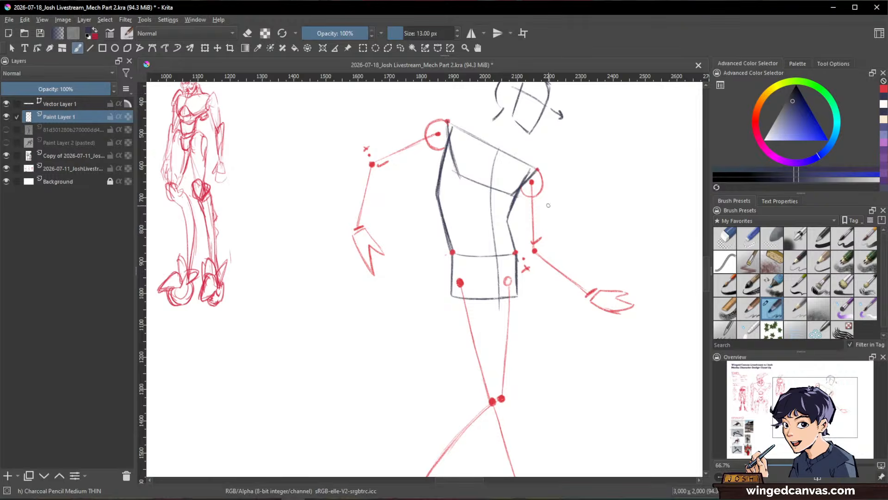
scroll(550, 203, "down", 3)
scroll(562, 210, "up", 2)
scroll(573, 221, "down", 1)
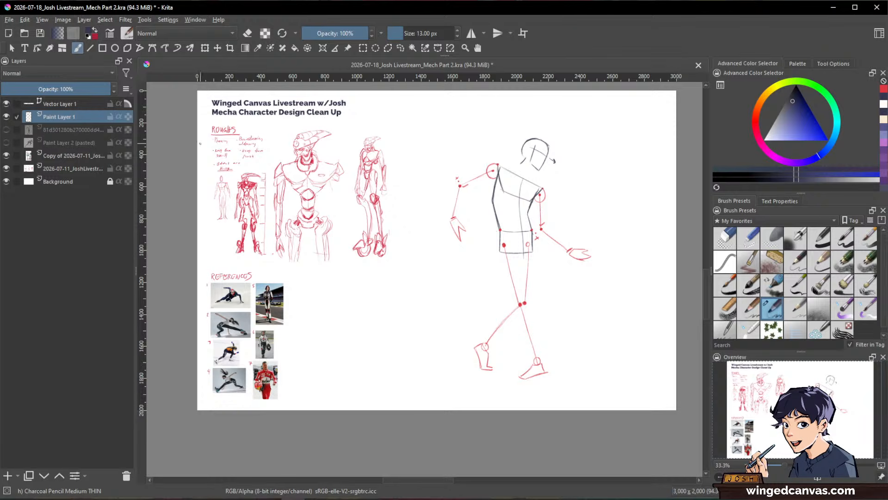
Step: Compare the dancer photo alone with the construction sketch alone by swapping the visibility of their layers
left_click(6, 117)
left_click(6, 130)
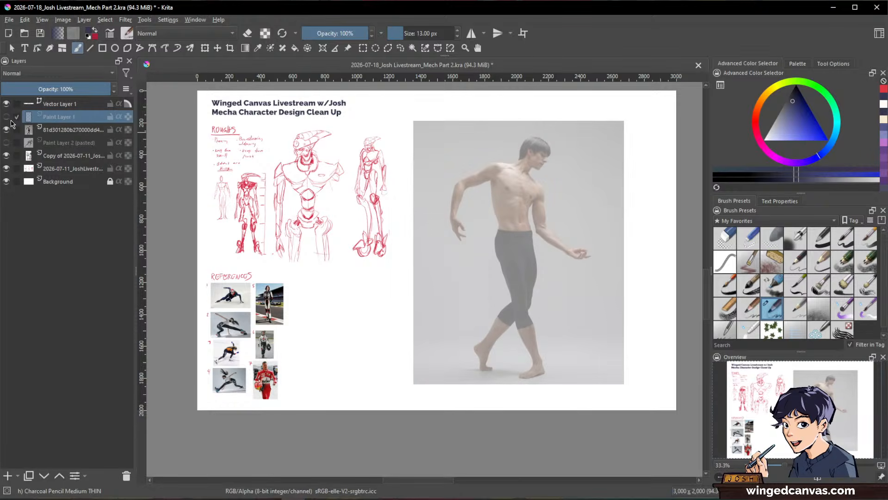
mouse_move(7, 120)
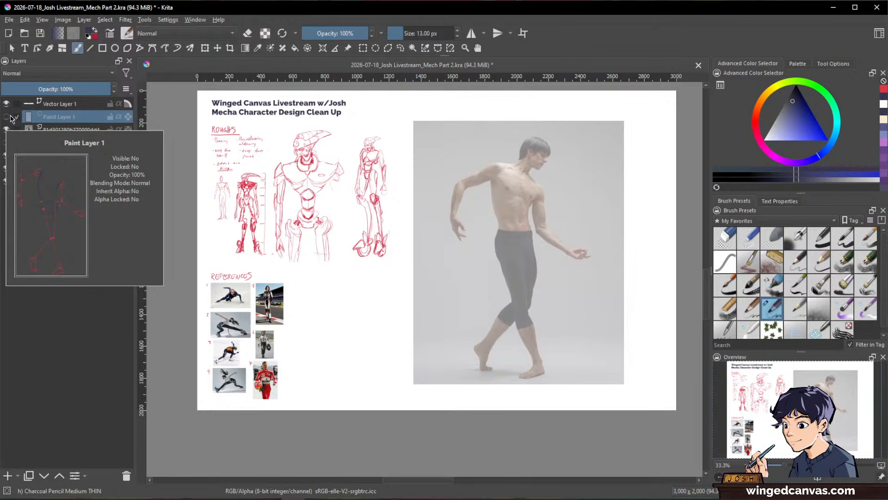
left_click(8, 117)
left_click(7, 130)
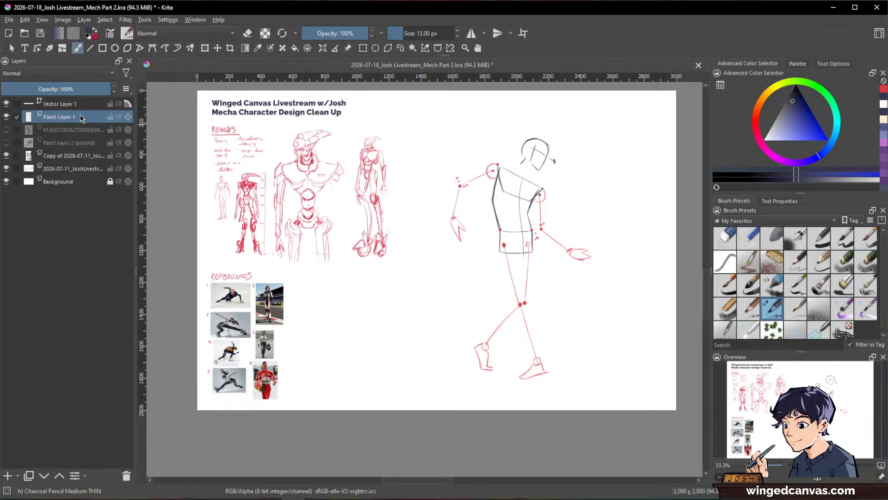
Step: Duplicate Paint Layer 1, shrink the copy and place it beside the reference photos, and hide the original sketch layer
key("ctrl+j")
key("ctrl+t")
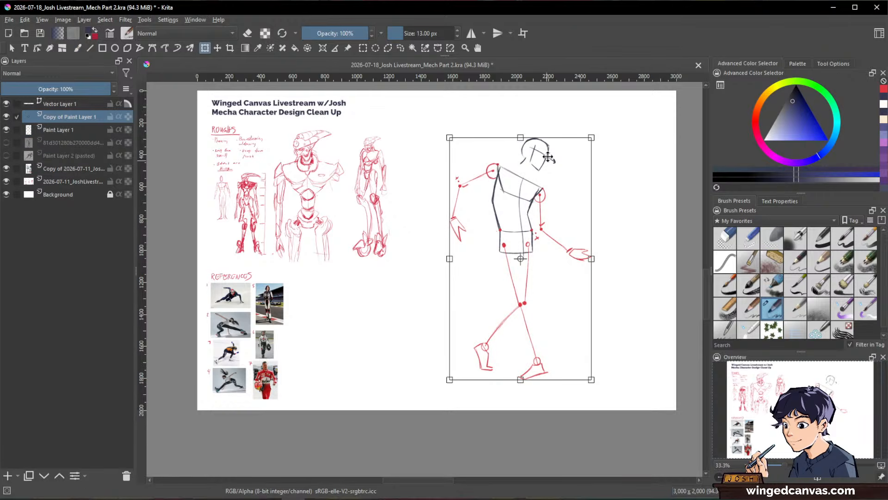
left_click_drag(525, 138, 394, 293)
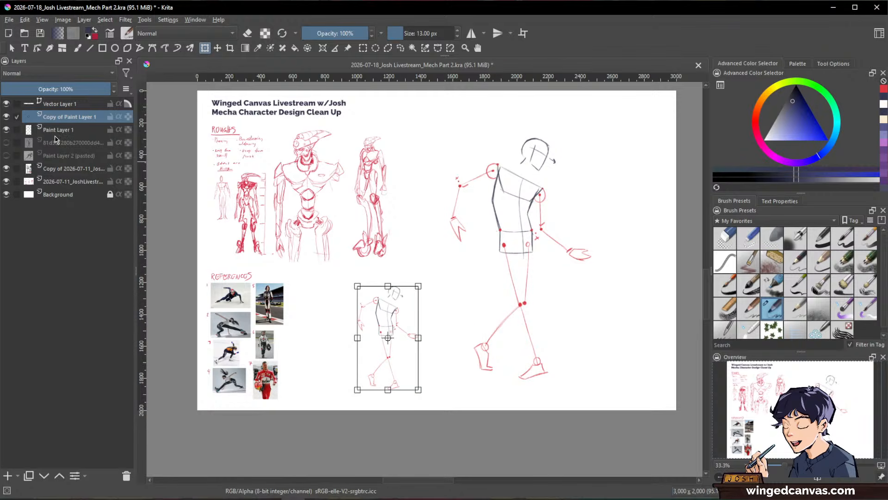
key("Return")
left_click(6, 130)
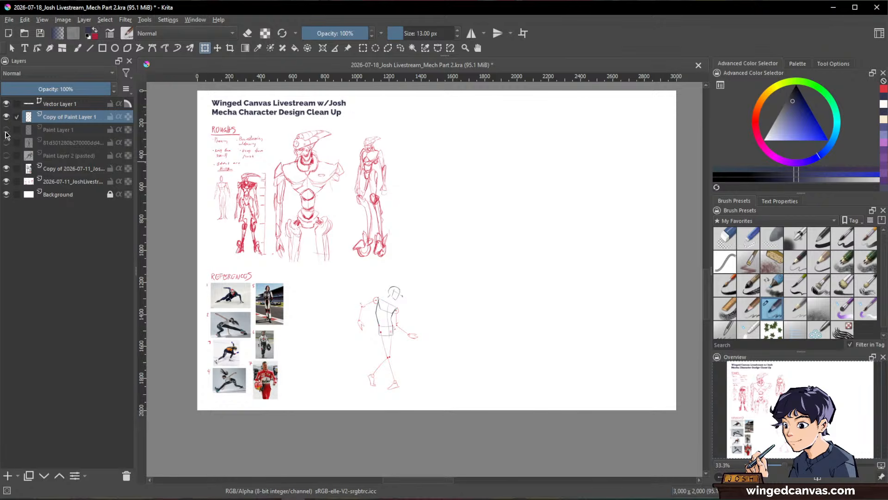
Step: Duplicate the dancer photo layer, shrink the copy and place it beside the reference photos, and hide the full-size photo layer
left_click(6, 129)
left_click(6, 130)
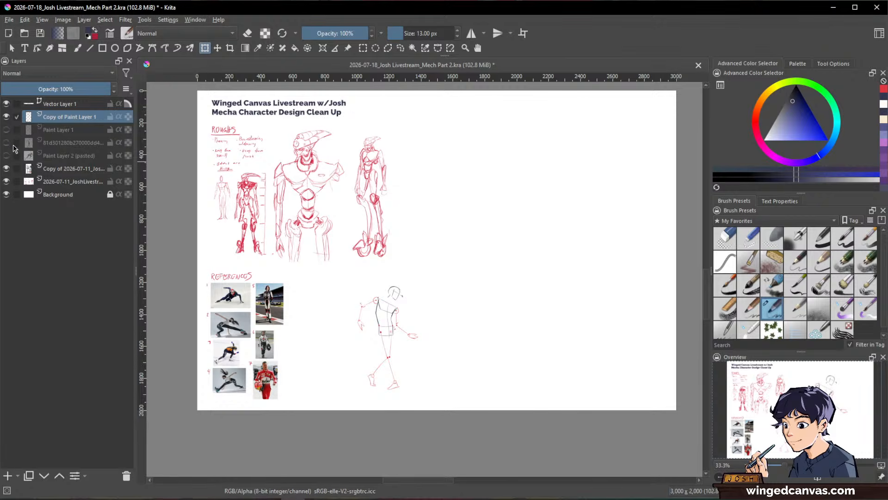
left_click(6, 143)
left_click(69, 144)
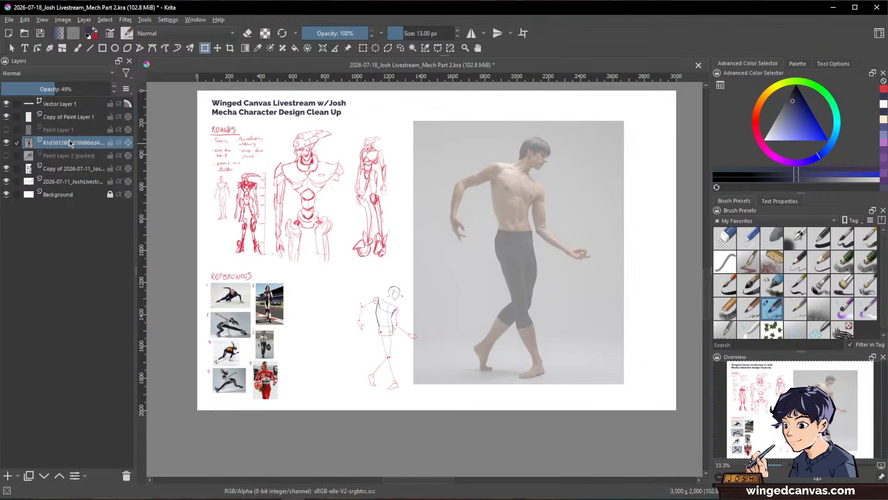
key("ctrl+j")
key("ctrl+t")
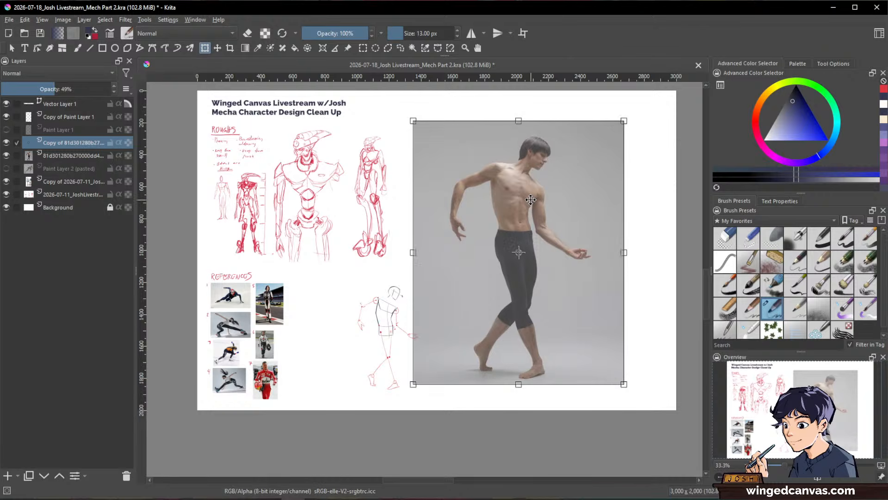
left_click_drag(515, 125, 518, 200)
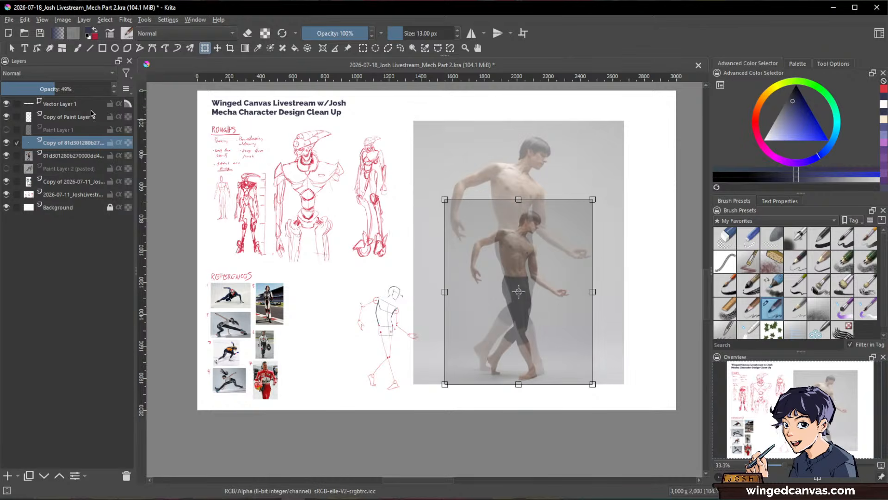
left_click(6, 155)
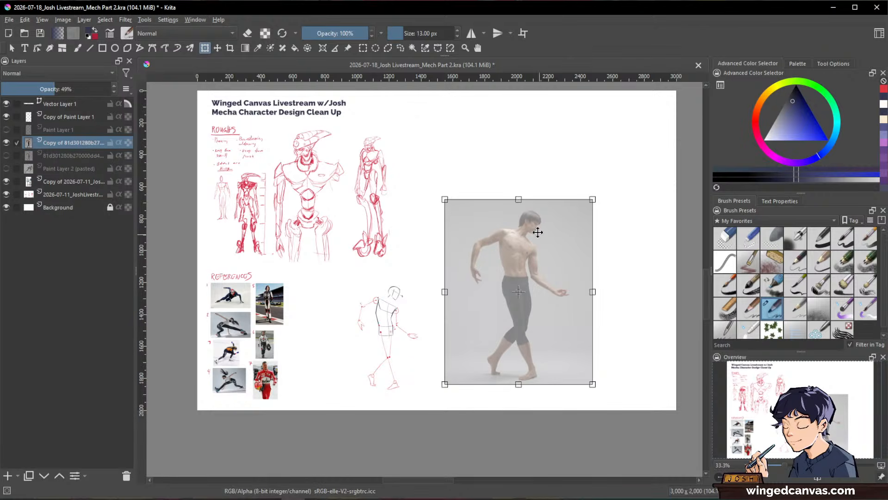
left_click_drag(518, 200, 335, 304)
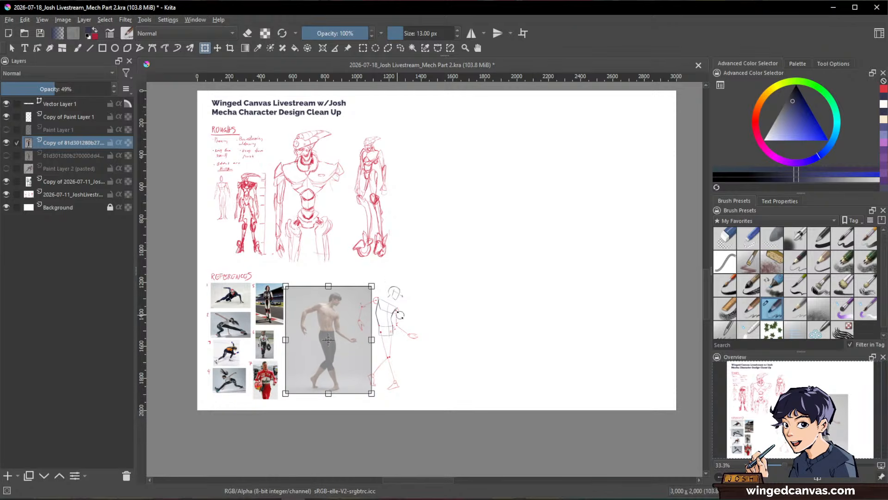
Step: Move the small figure sketch clear of the shrunken dancer photo, and place its layer below Paint Layer 1
left_click_drag(65, 119, 65, 134)
left_click_drag(388, 306, 408, 306)
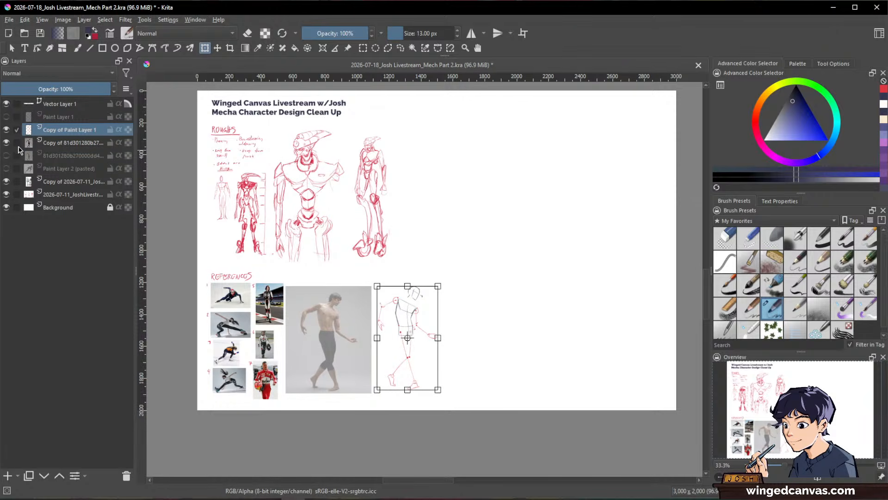
left_click(10, 131)
left_click(10, 131)
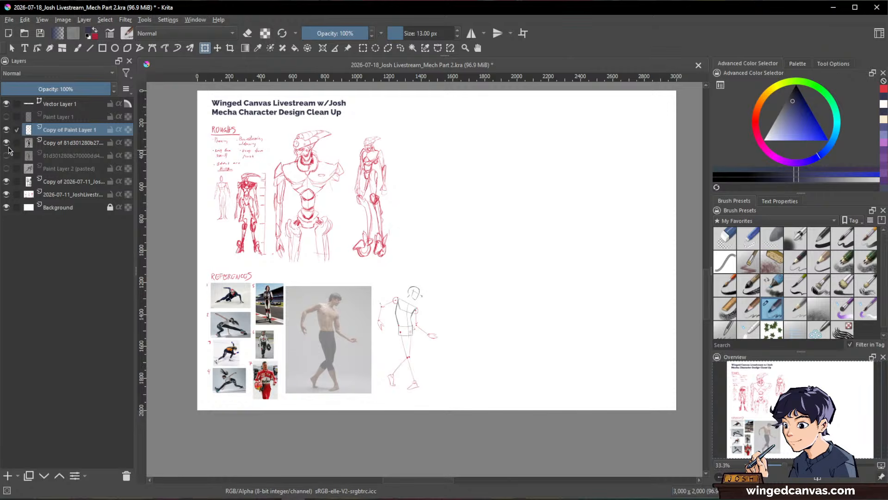
left_click(7, 143)
left_click(7, 144)
Step: Group the dancer photo and figure sketch layers together with their copies, and name the group Figure Breakdown
left_click(64, 147)
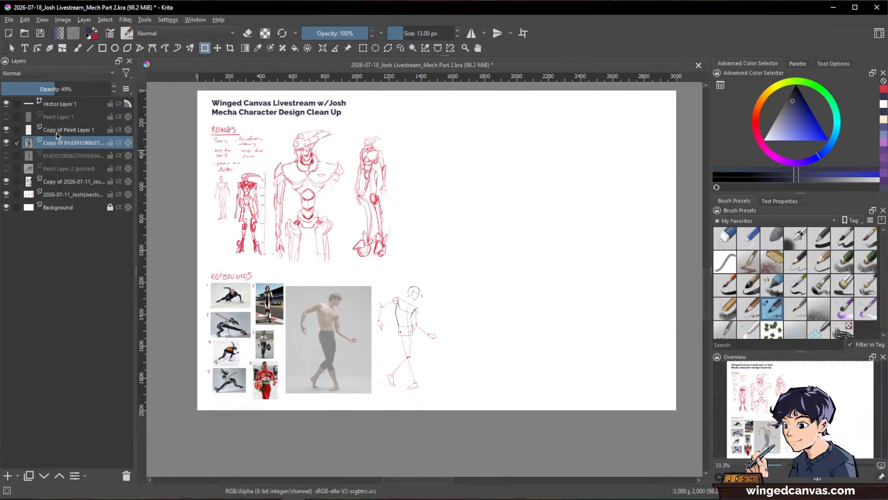
left_click(56, 130)
left_click(56, 142, "shift")
left_click_drag(56, 130, 53, 112)
left_click(50, 157, "shift")
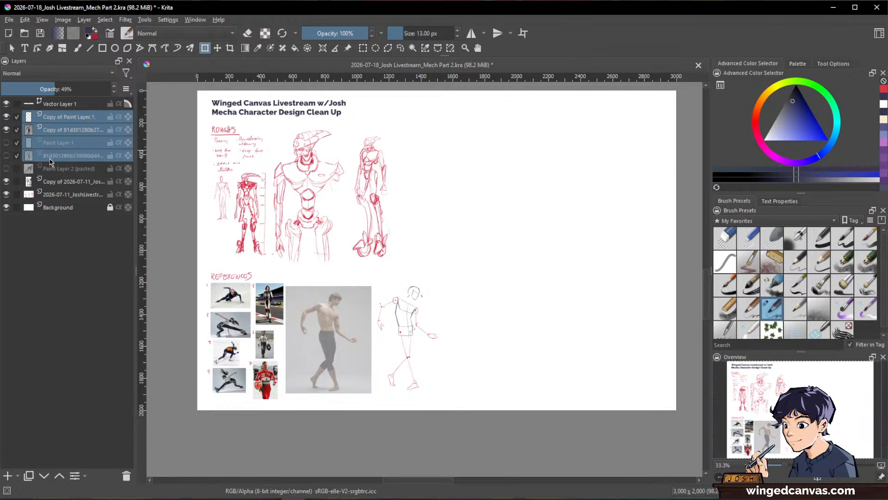
key("ctrl+g")
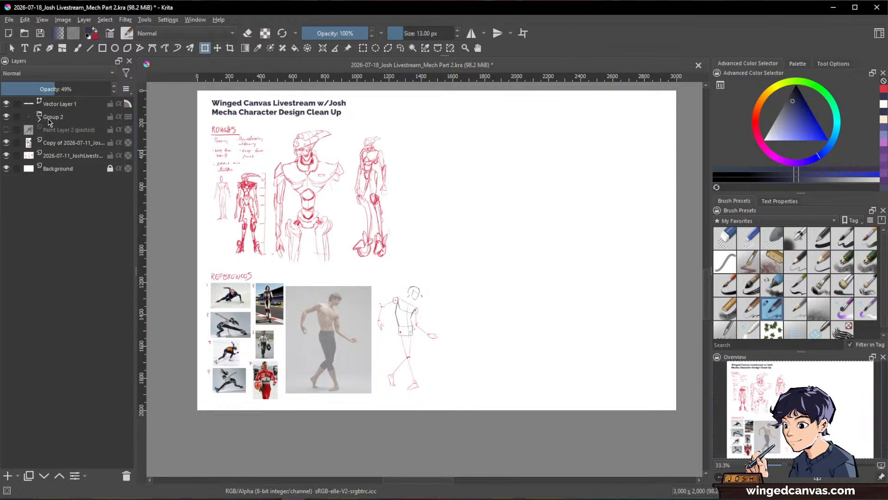
double_click(49, 118)
type("Figure H")
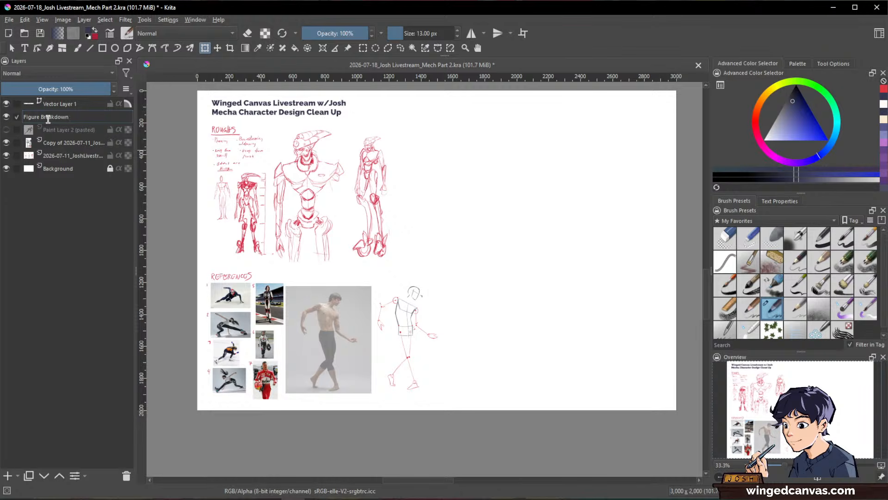
key("Return")
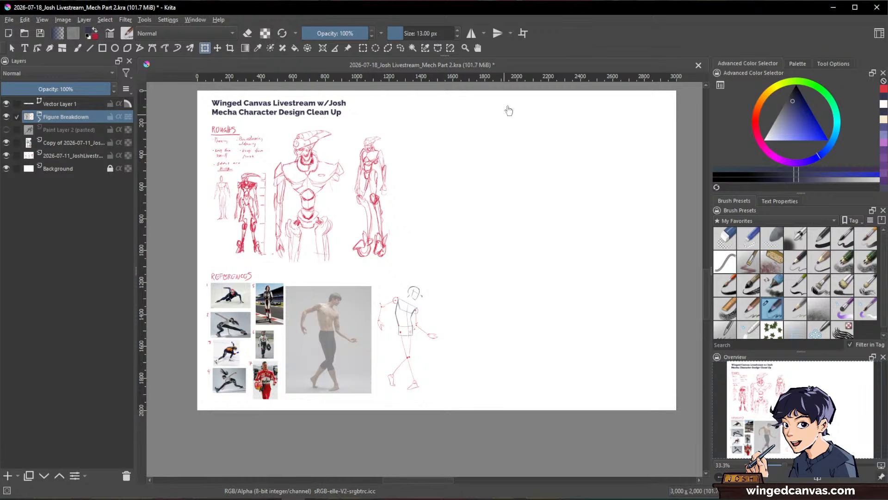
Step: Show the speed skater photo layer and lower its opacity to 49%
scroll(420, 313, "up", 2)
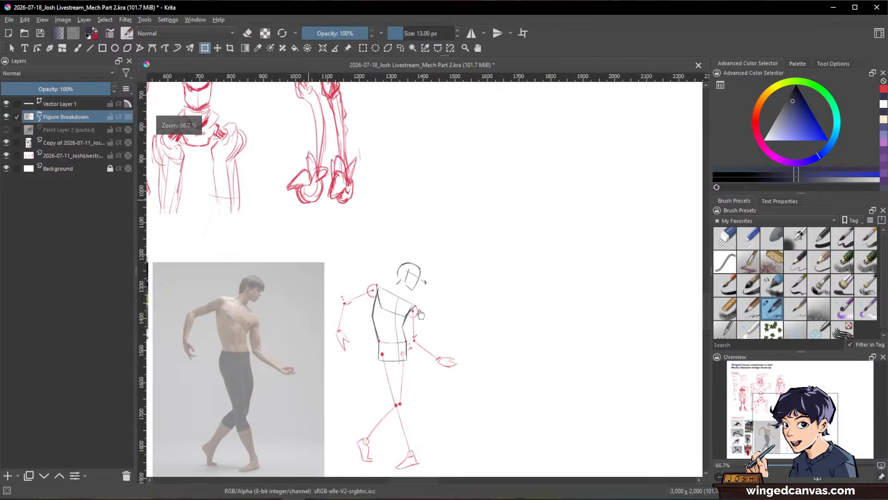
scroll(420, 313, "down", 2)
scroll(448, 292, "up", 1)
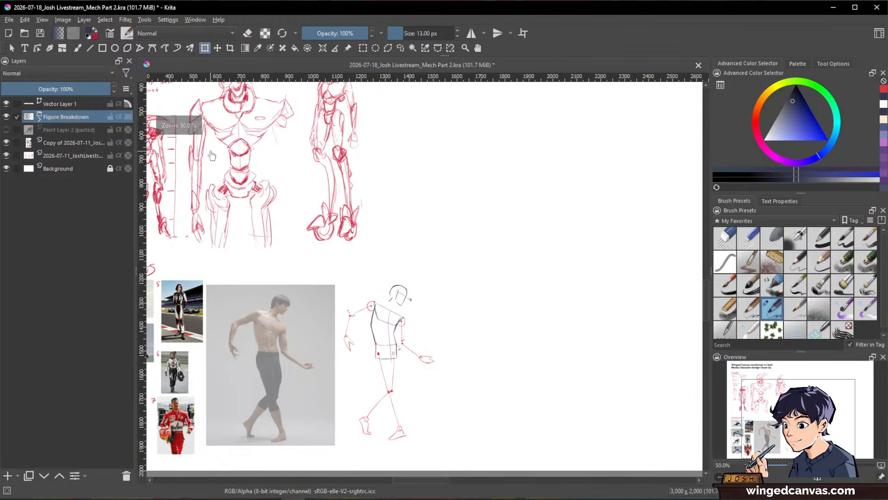
left_click(7, 130)
scroll(477, 191, "down", 1)
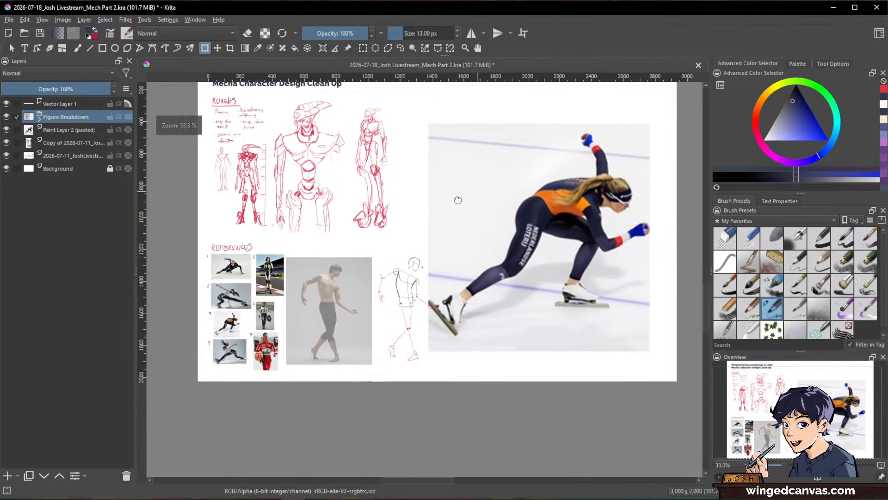
left_click_drag(458, 200, 389, 216)
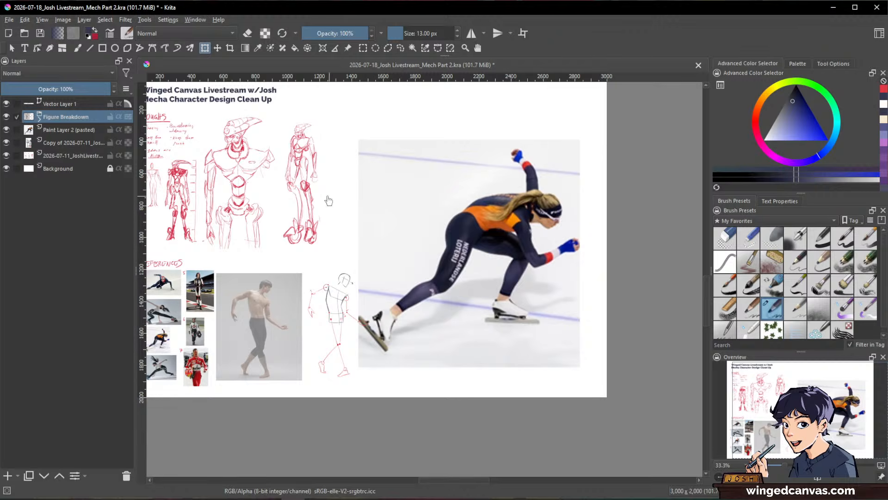
left_click(74, 132)
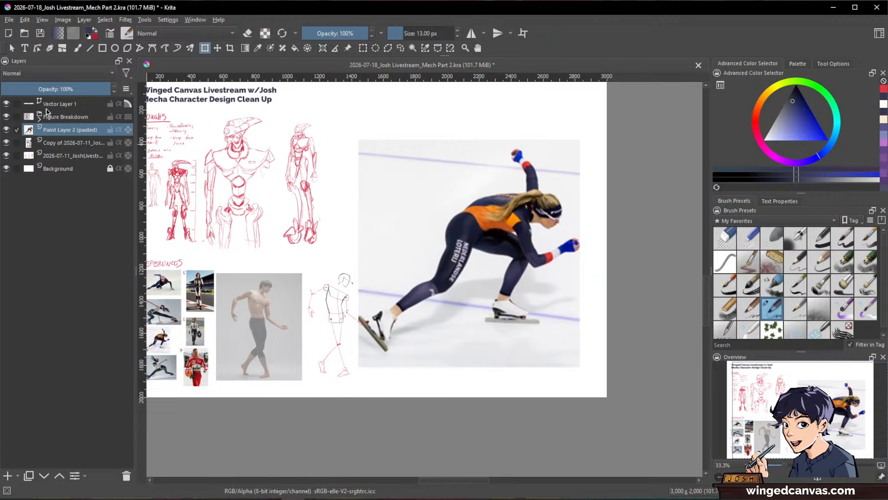
left_click_drag(49, 88, 56, 88)
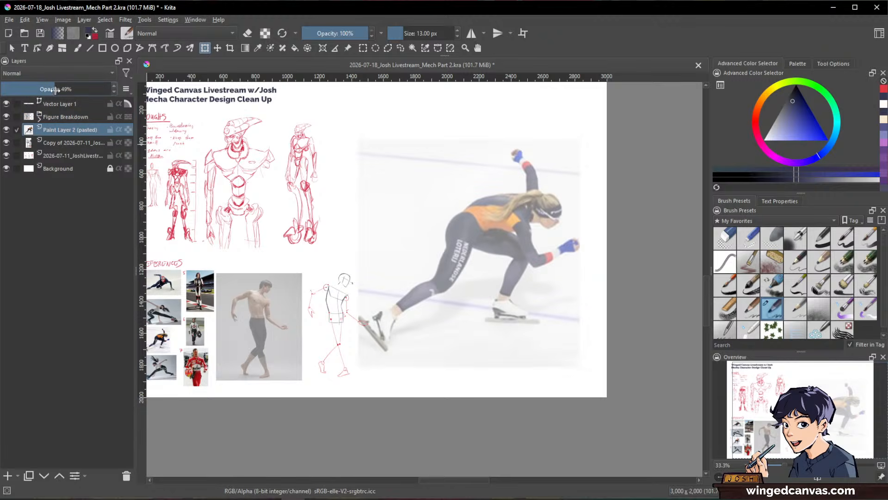
Step: On a new paint layer, circle the skater's head with the dark blue charcoal pencil at 15.32 px
left_click(7, 476)
scroll(548, 257, "up", 1)
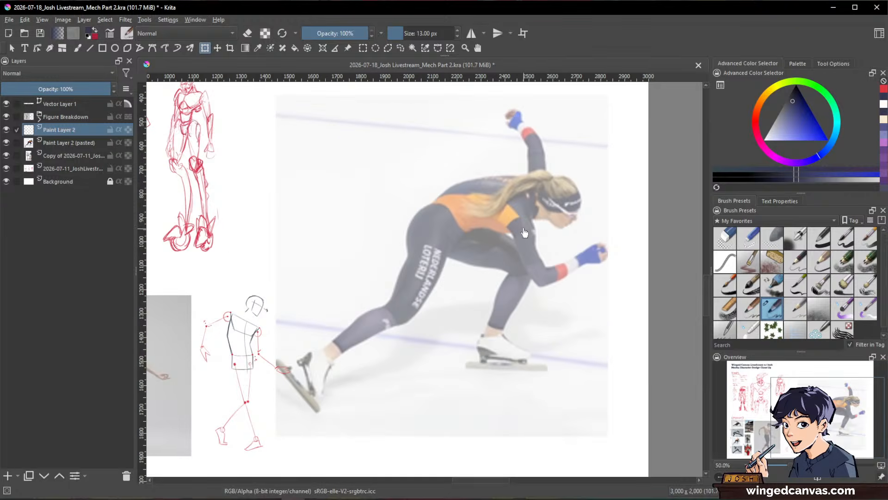
key("b")
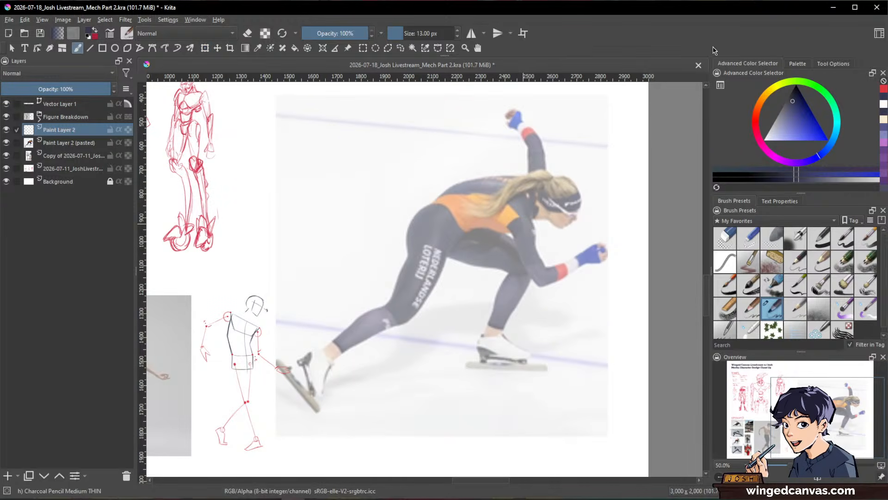
left_click(608, 199, "ctrl")
left_click_drag(609, 198, 628, 258)
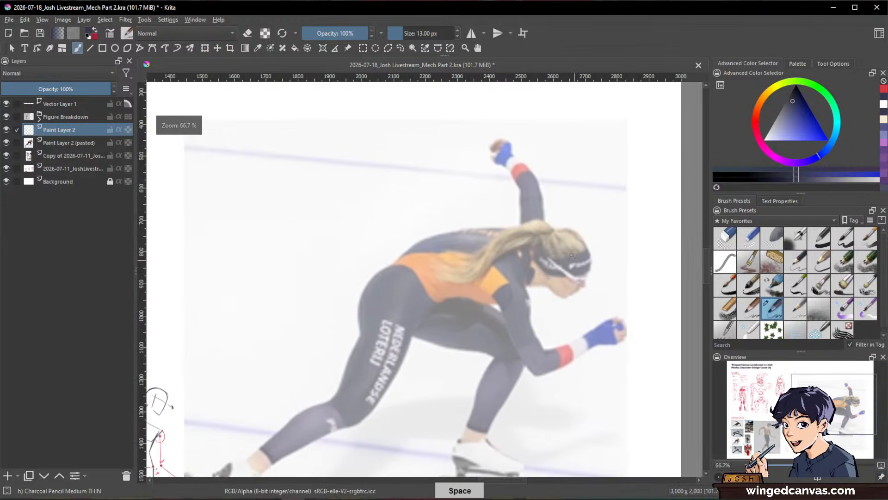
left_click_drag(581, 242, 586, 241)
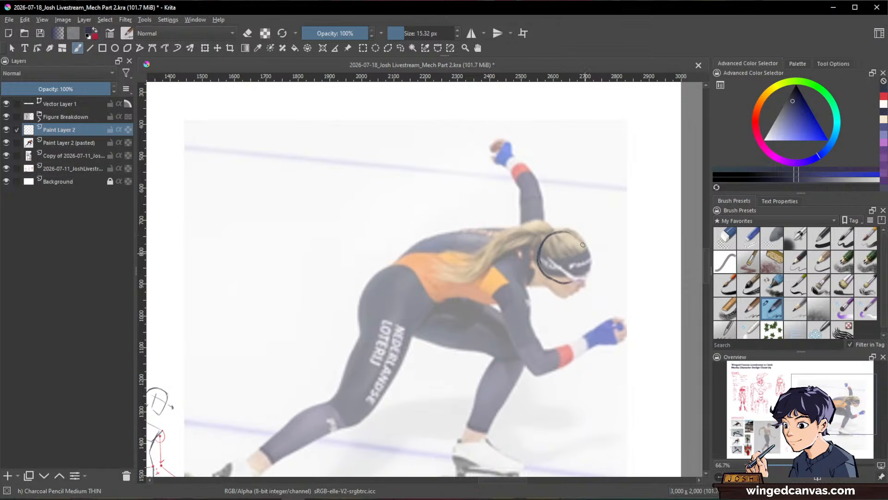
mouse_move(563, 232)
left_mouse_down()
mouse_move(584, 262)
mouse_move(579, 235)
mouse_move(544, 237)
left_mouse_up()
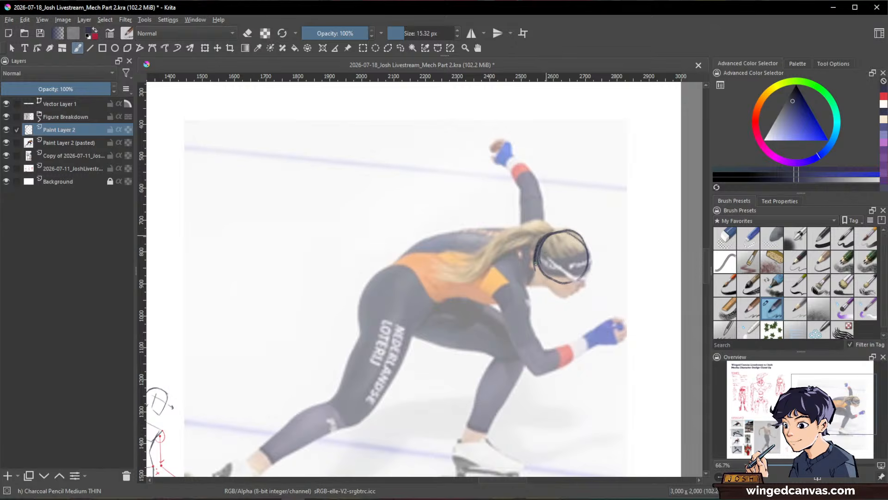
left_click_drag(537, 267, 547, 283)
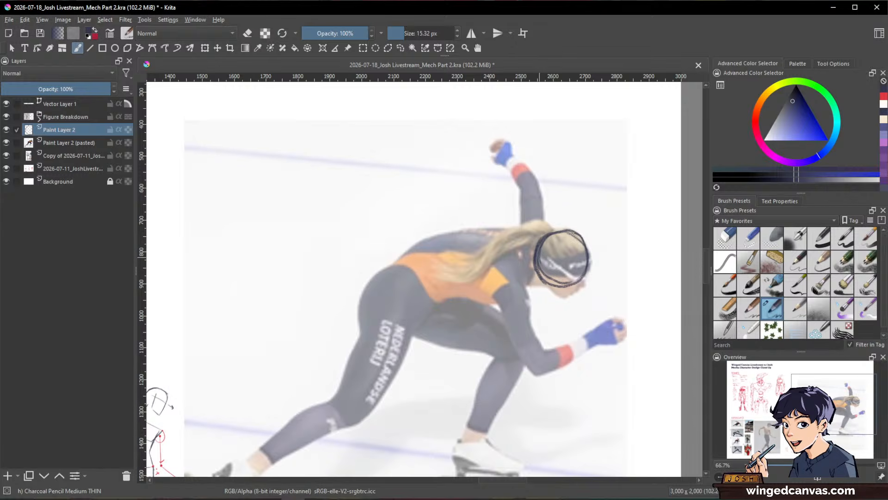
Step: Clean up the doubled lines of the head circle with the small eraser at 25 px, and return to the charcoal pencil
key("slash")
mouse_move(564, 237)
left_mouse_down()
mouse_move(542, 248)
mouse_move(558, 281)
mouse_move(572, 278)
left_mouse_up()
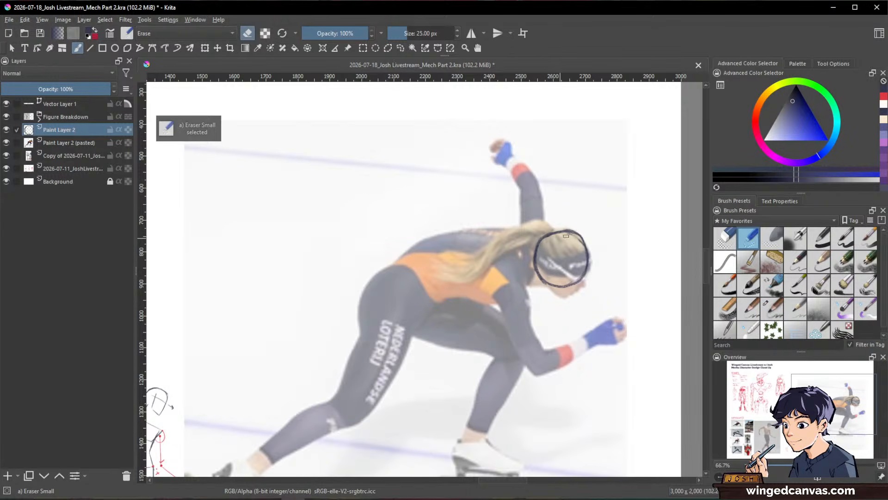
key("slash")
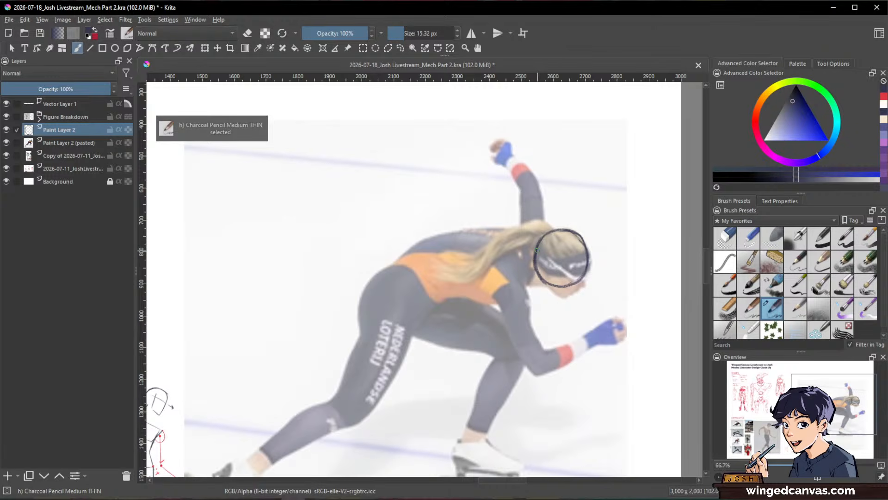
Step: Sketch the skater's jaw wedge and an arrow for the face's direction, and switch the pencil colour to red
key("space")
mouse_move(561, 257)
left_mouse_down()
mouse_move(578, 241)
mouse_move(587, 281)
left_mouse_up()
left_click_drag(605, 250, 584, 283)
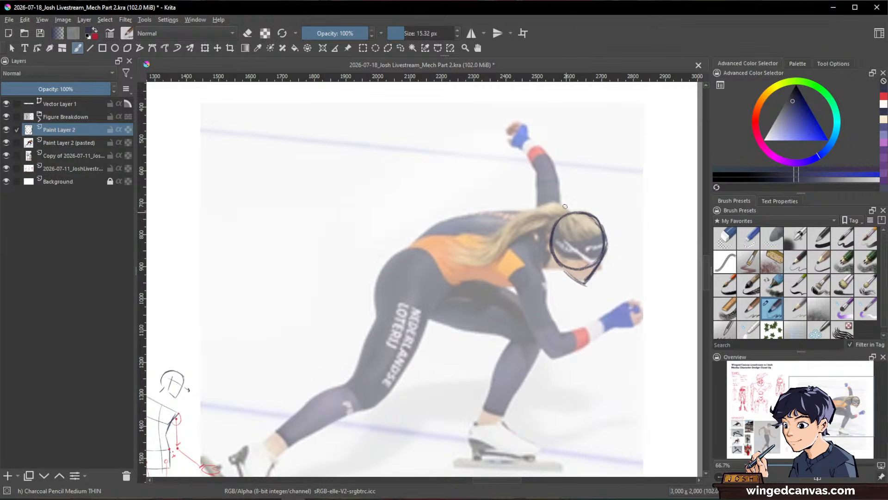
mouse_move(568, 248)
left_mouse_down()
mouse_move(565, 271)
mouse_move(618, 269)
left_mouse_up()
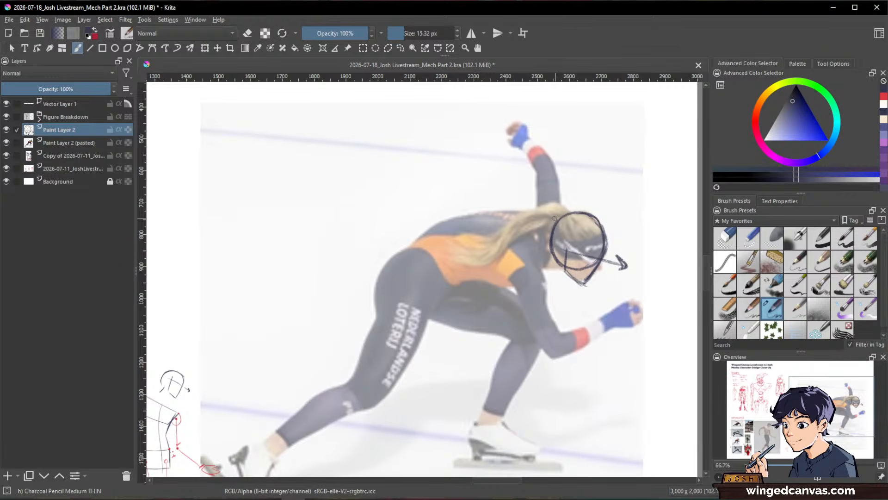
left_click(882, 97)
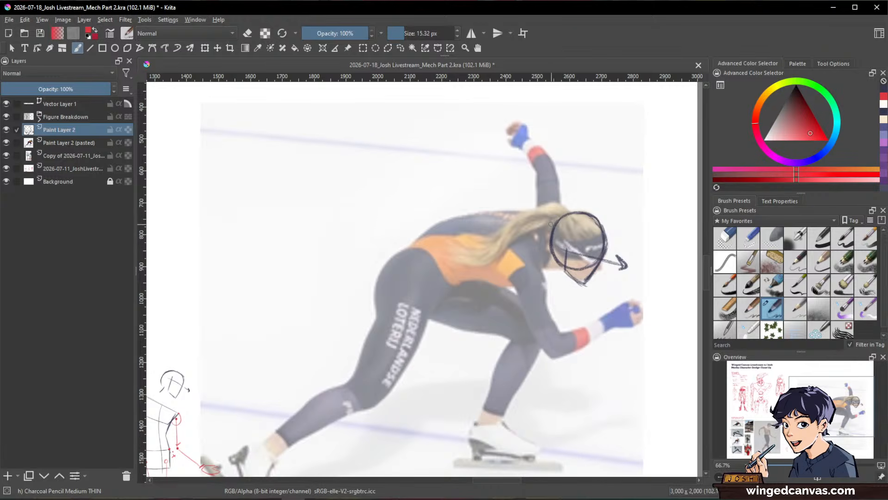
Step: Examine the dancer's construction sketch beside its photo as a guide, and return to the skater photo
scroll(387, 406, "down", 3)
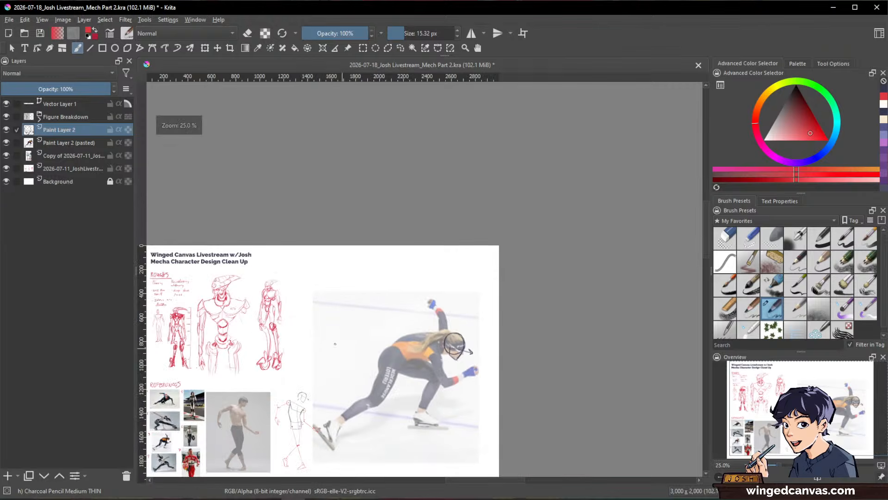
left_click_drag(325, 359, 473, 251)
scroll(433, 316, "up", 1)
scroll(426, 317, "up", 3)
left_click_drag(401, 307, 431, 226)
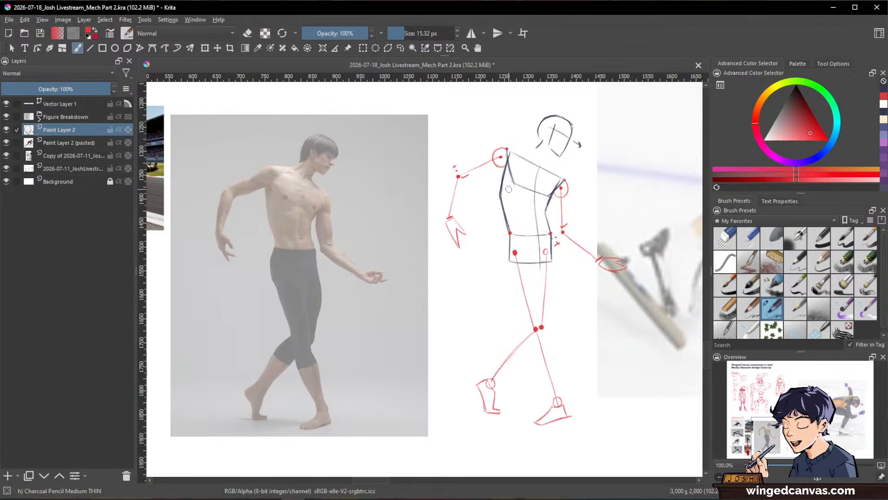
key("minus")
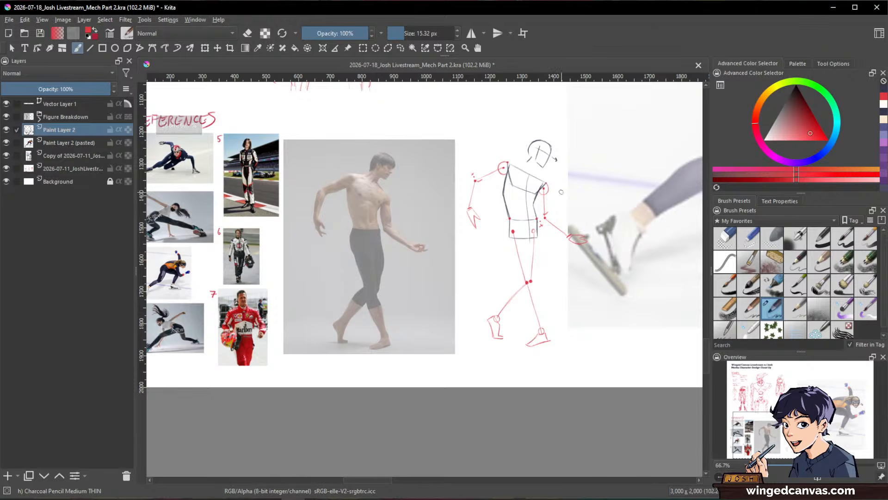
left_click_drag(552, 192, 345, 346)
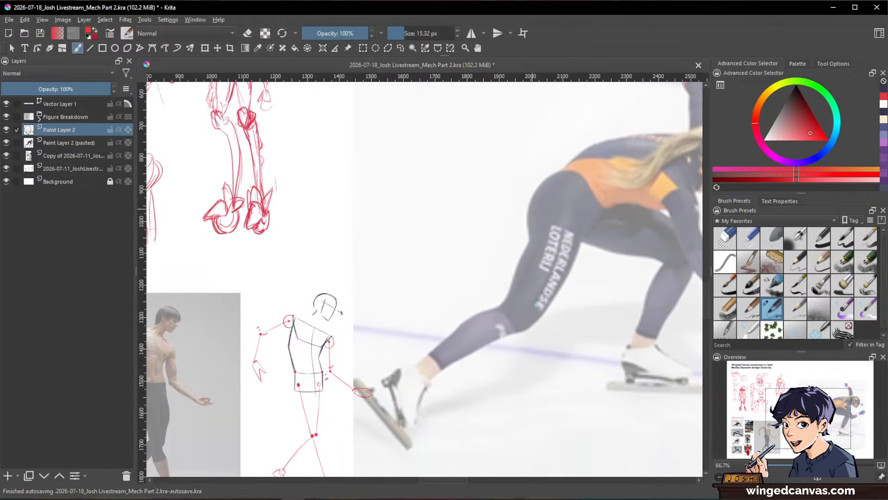
key("minus")
left_click_drag(553, 177, 461, 232)
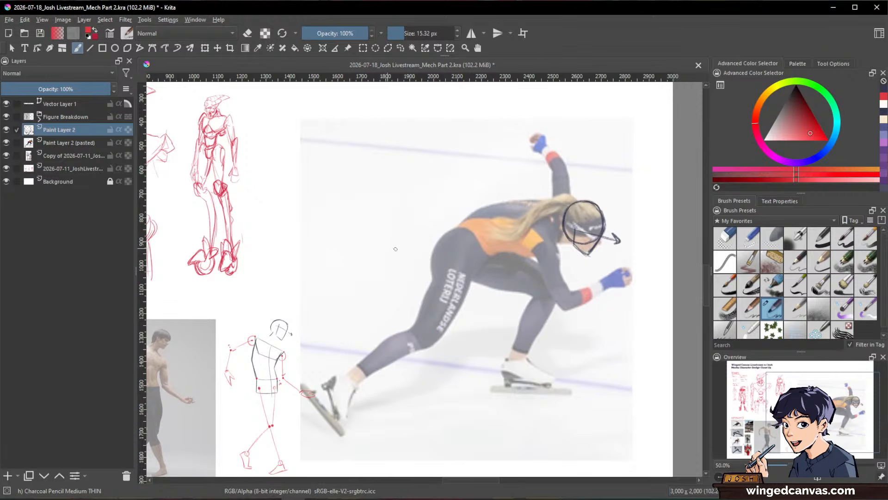
Step: Mark the skater's two shoulders with red dots and join them with a dark blue shoulder line
key("space")
left_click_drag(571, 235, 585, 246)
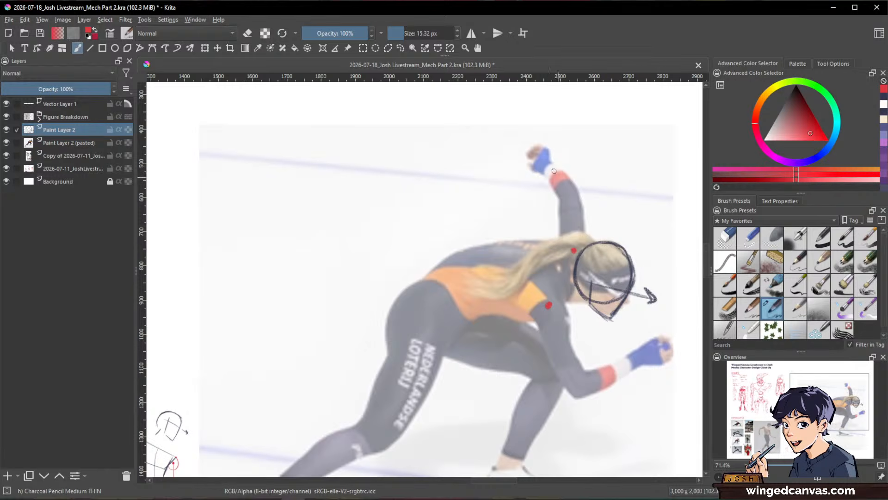
key("space")
key("x")
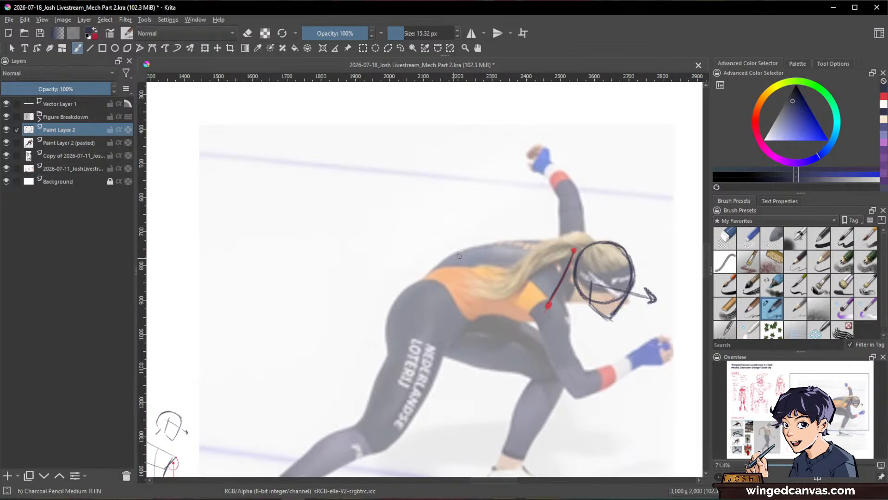
Step: Outline the skater's torso with a curved back line, a belly line, and the rear and front edges of the hips
mouse_move(403, 295)
left_mouse_down()
mouse_move(470, 250)
mouse_move(559, 248)
left_mouse_up()
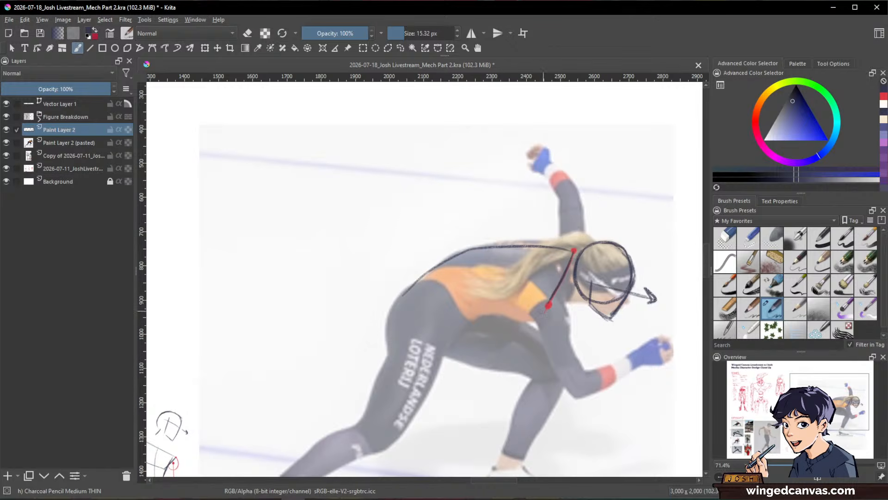
left_click_drag(545, 316, 475, 313)
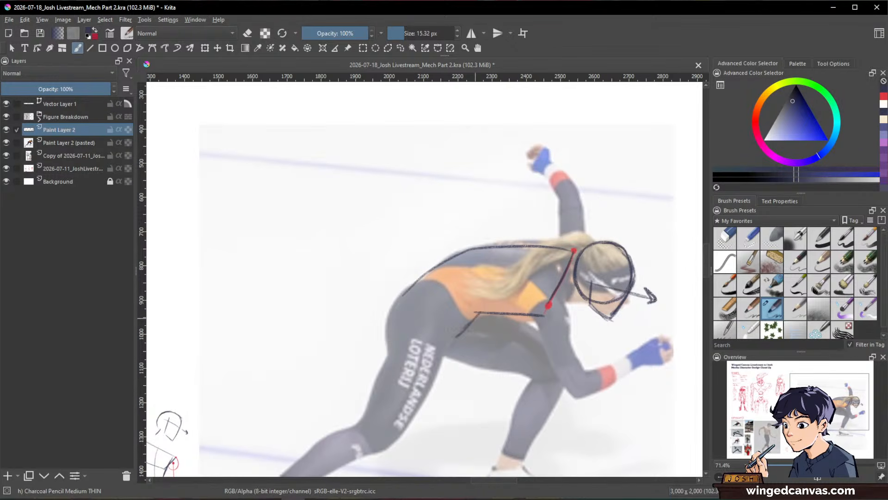
left_click_drag(401, 296, 390, 343)
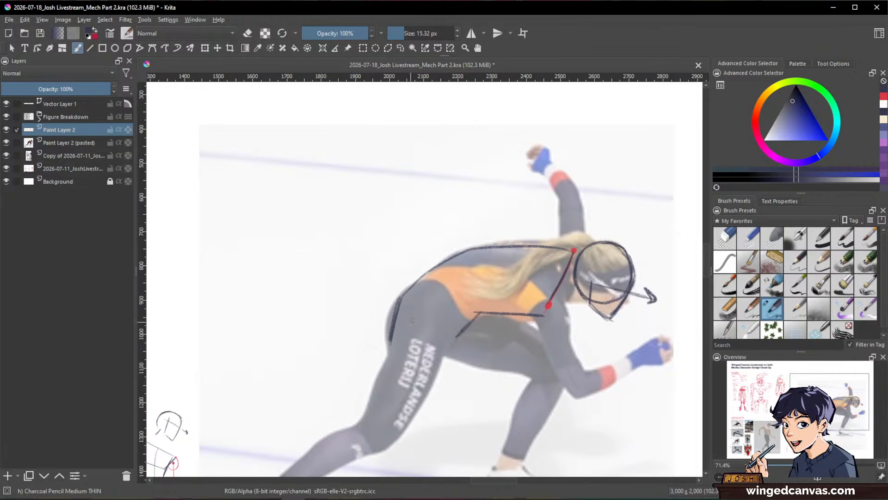
left_click_drag(464, 328, 454, 355)
Step: Clean up and redraw the belly line with the small eraser and charcoal pencil, and close the underside and front of the pelvis block
key("slash")
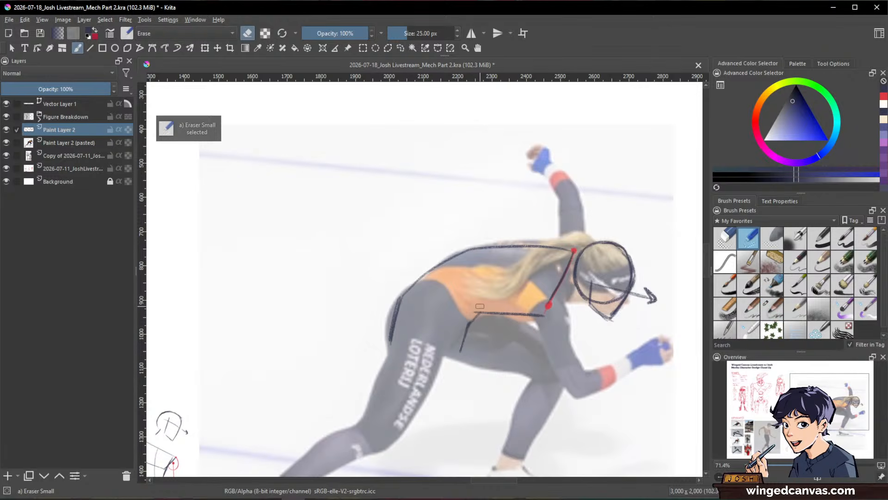
key("slash")
left_click_drag(485, 313, 545, 310)
key("slash")
key("slash")
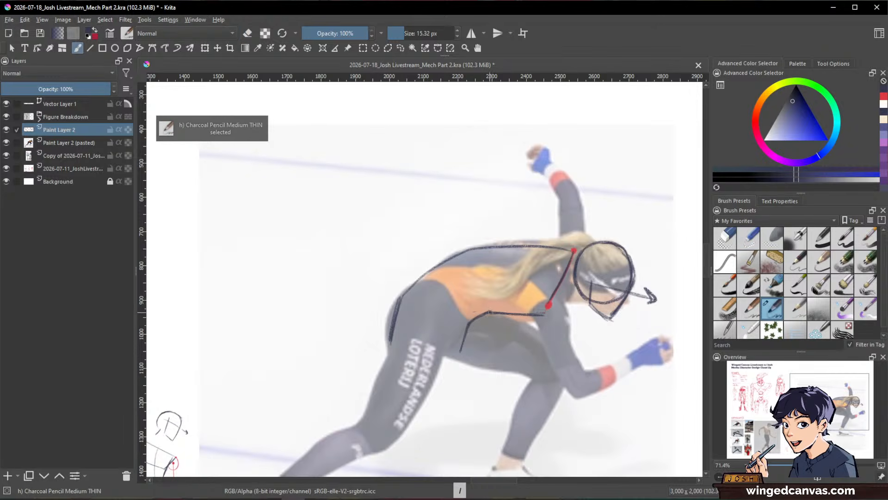
left_click_drag(489, 312, 541, 314)
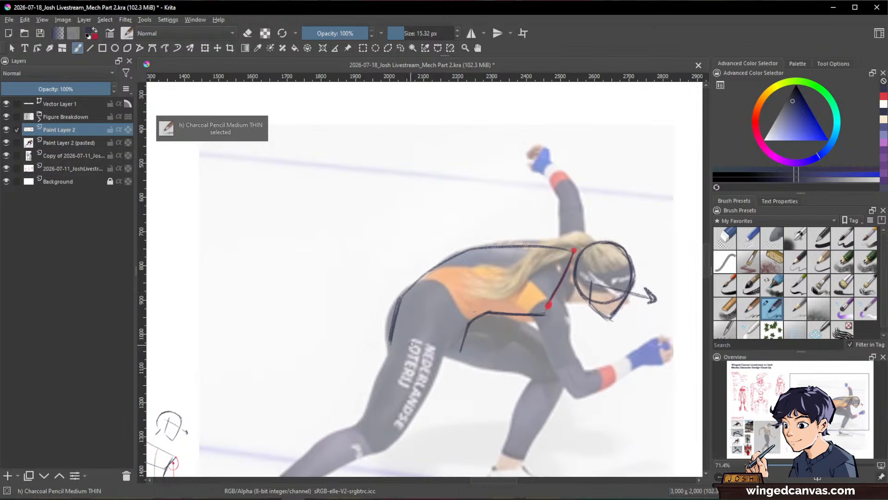
left_click_drag(390, 342, 437, 355)
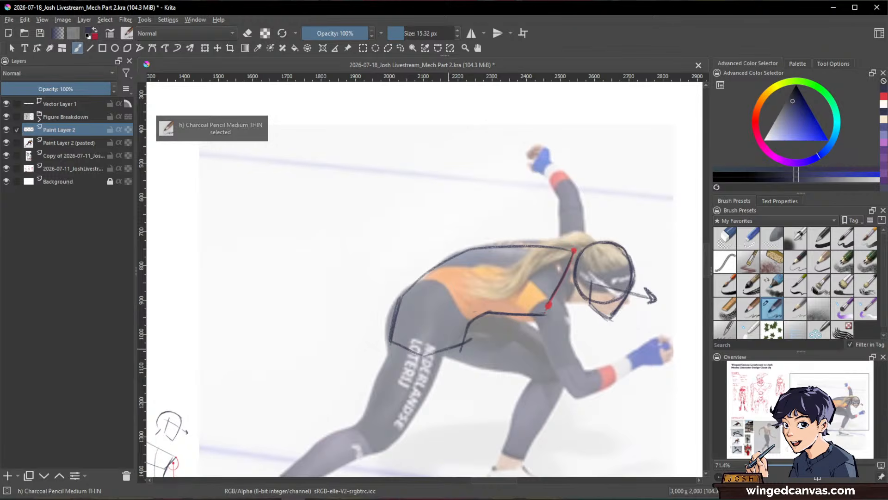
left_click_drag(477, 327, 494, 311)
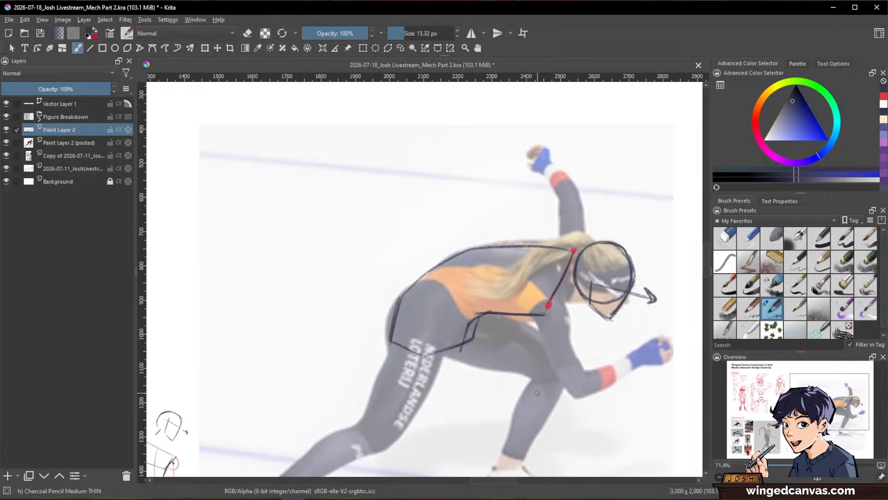
Step: Sketch an upright ribcage box in perspective in the blank area beside the skater, darkening its top and front edges
key("space")
mouse_move(609, 318)
left_mouse_down()
mouse_move(400, 313)
mouse_move(644, 411)
mouse_move(747, 396)
left_mouse_up()
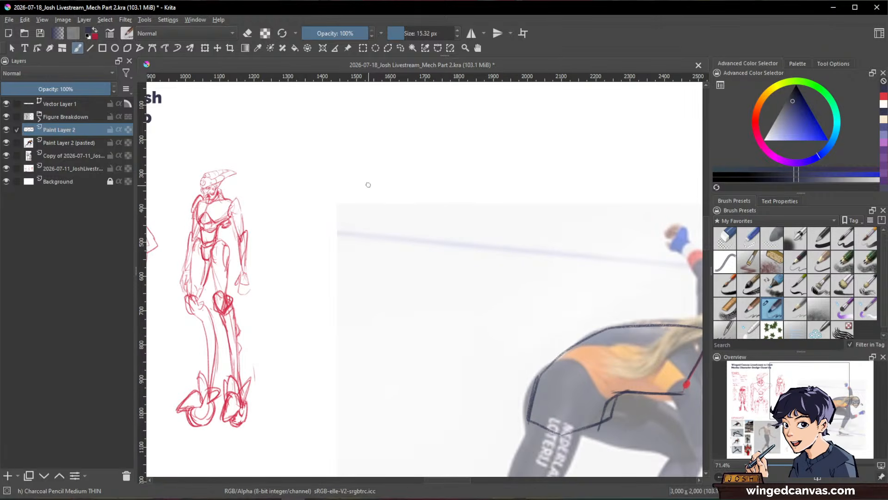
mouse_move(368, 185)
left_mouse_down()
mouse_move(364, 217)
mouse_move(379, 253)
mouse_move(394, 191)
mouse_move(434, 193)
mouse_move(369, 186)
mouse_move(433, 194)
left_mouse_up()
mouse_move(370, 186)
left_mouse_down()
mouse_move(431, 192)
mouse_move(391, 270)
mouse_move(420, 254)
left_mouse_up()
mouse_move(418, 196)
left_mouse_down()
mouse_move(416, 298)
mouse_move(407, 304)
mouse_move(439, 277)
left_mouse_up()
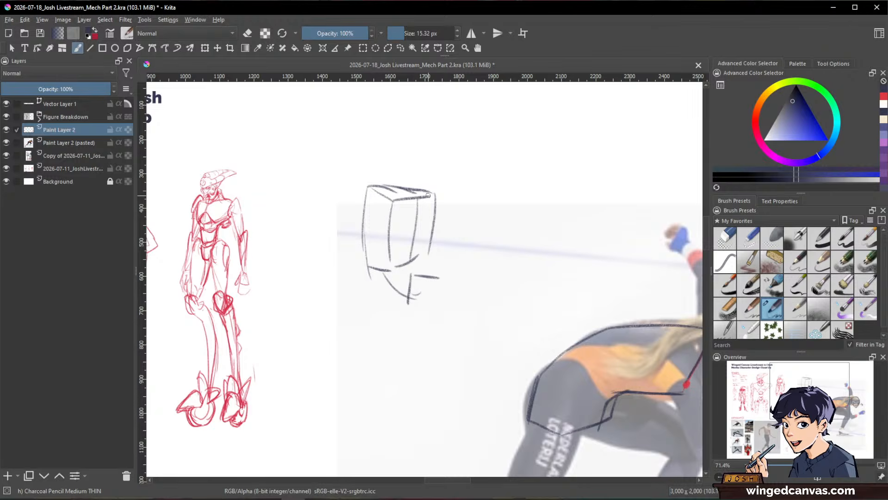
mouse_move(436, 193)
left_mouse_down()
mouse_move(424, 260)
mouse_move(393, 271)
mouse_move(419, 257)
left_mouse_up()
left_click_drag(401, 187, 433, 193)
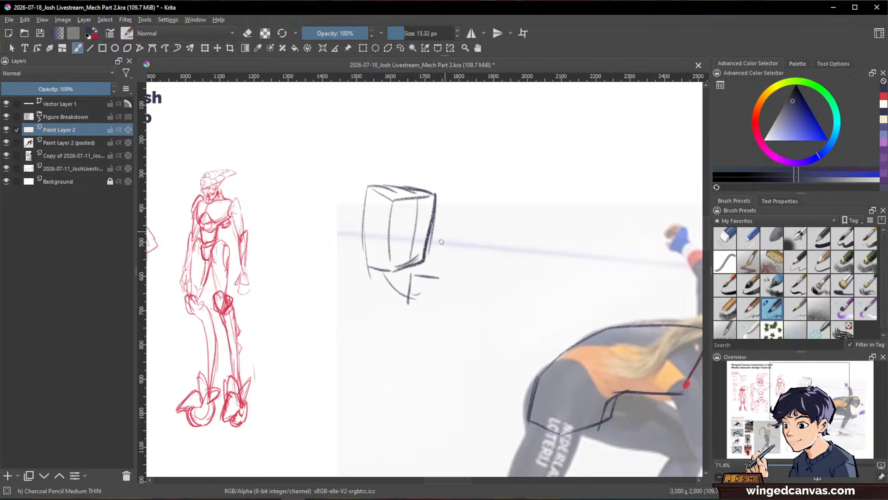
Step: Sketch a pelvis box below the ribcage box, with a hip dot and bent leg lines
mouse_move(437, 277)
left_mouse_down()
mouse_move(433, 308)
mouse_move(461, 273)
mouse_move(462, 296)
left_mouse_up()
left_click_drag(462, 298, 433, 308)
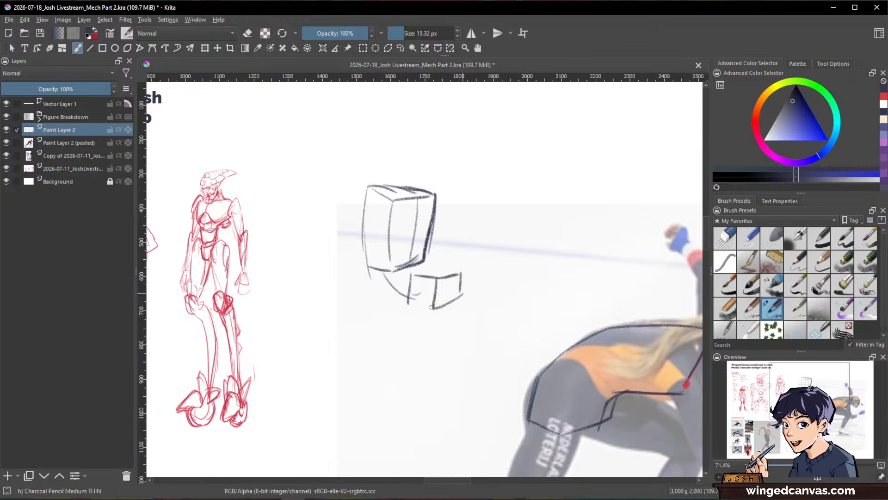
mouse_move(414, 276)
left_mouse_down()
mouse_move(486, 267)
mouse_move(473, 330)
left_mouse_up()
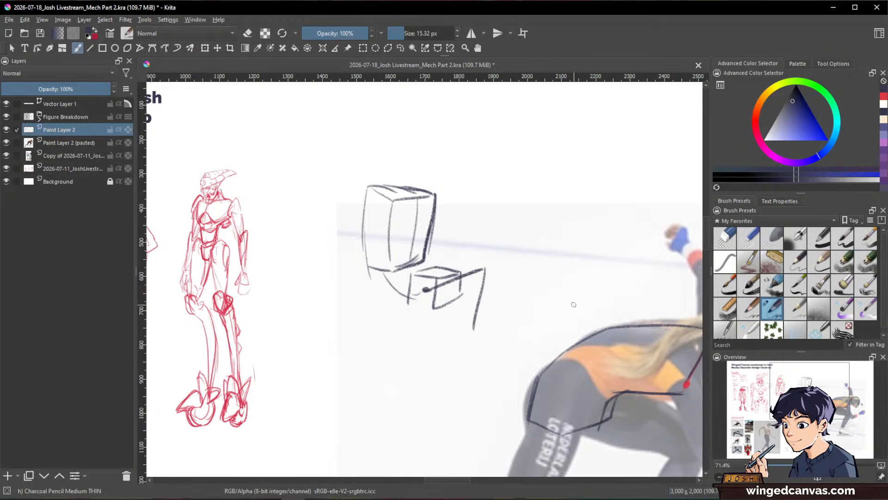
Step: Sketch a second, tilted ribcage box below the first box study
left_click_drag(516, 257, 569, 214)
mouse_move(505, 229)
left_mouse_down()
mouse_move(552, 211)
mouse_move(529, 291)
mouse_move(560, 244)
left_mouse_up()
mouse_move(422, 241)
left_mouse_down()
mouse_move(466, 232)
mouse_move(491, 240)
left_mouse_up()
left_click_drag(421, 242, 426, 305)
left_click_drag(421, 245, 448, 318)
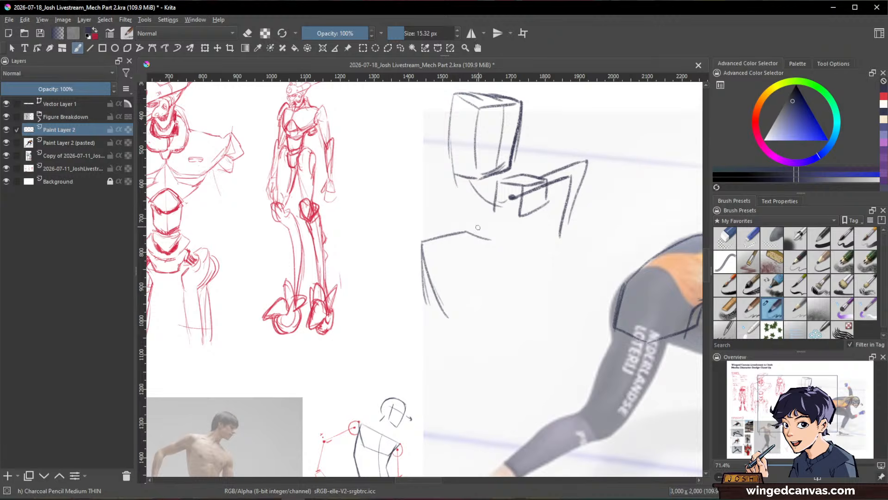
key("/")
mouse_move(490, 239)
left_mouse_down()
mouse_move(427, 240)
mouse_move(453, 229)
mouse_move(499, 235)
mouse_move(424, 246)
mouse_move(449, 233)
mouse_move(479, 232)
mouse_move(443, 244)
mouse_move(471, 301)
left_mouse_up()
key("/")
left_click_drag(483, 235, 490, 289)
Step: Add a tilted pelvis box with a hip dot and two bent legs under the second ribcage box
mouse_move(442, 306)
left_mouse_down()
mouse_move(471, 301)
mouse_move(472, 328)
mouse_move(469, 314)
mouse_move(496, 306)
mouse_move(491, 344)
left_mouse_up()
mouse_move(492, 306)
left_mouse_down()
mouse_move(506, 325)
mouse_move(477, 352)
mouse_move(500, 342)
mouse_move(491, 344)
left_mouse_up()
left_click_drag(476, 324, 496, 309)
mouse_move(470, 241)
left_mouse_down()
mouse_move(479, 297)
mouse_move(480, 267)
left_mouse_up()
mouse_move(492, 319)
left_mouse_down()
mouse_move(485, 327)
mouse_move(528, 301)
mouse_move(522, 393)
mouse_move(547, 391)
left_mouse_up()
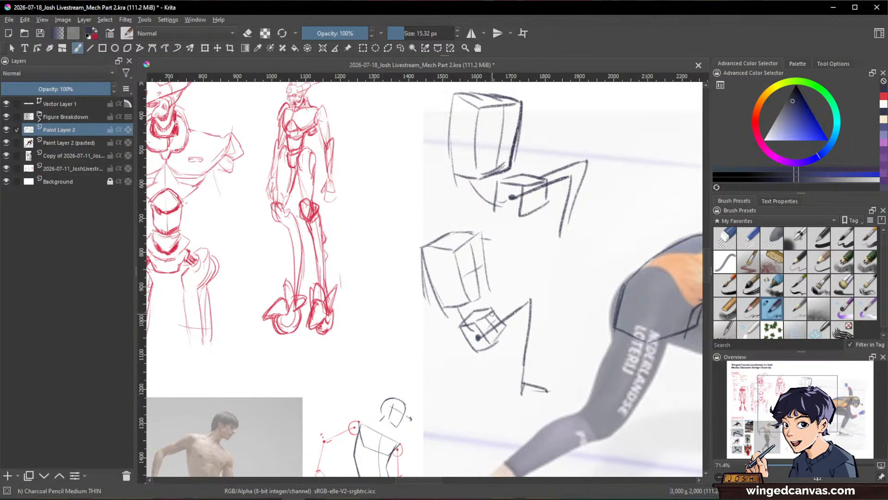
mouse_move(493, 315)
left_mouse_down()
mouse_move(530, 289)
mouse_move(500, 367)
mouse_move(528, 370)
left_mouse_up()
Step: Draw a second curved line just inside the skater's back outline to suggest the torso's top plane
key("space")
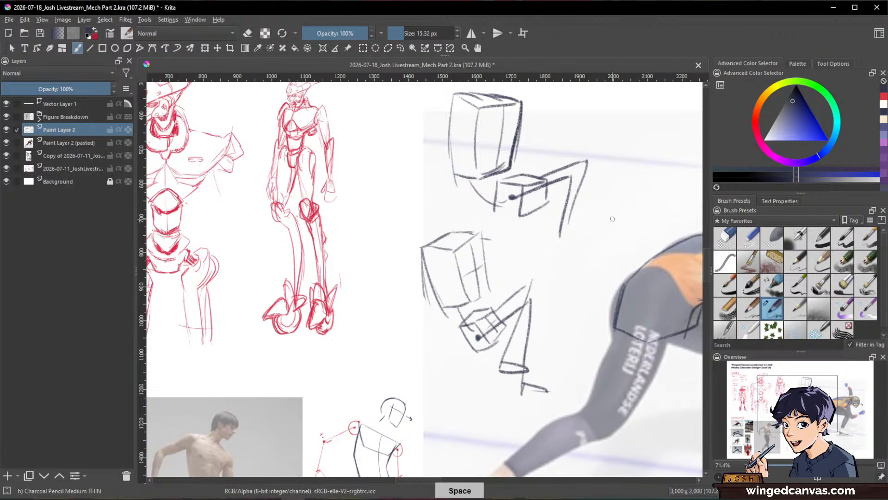
left_click_drag(625, 352, 407, 305)
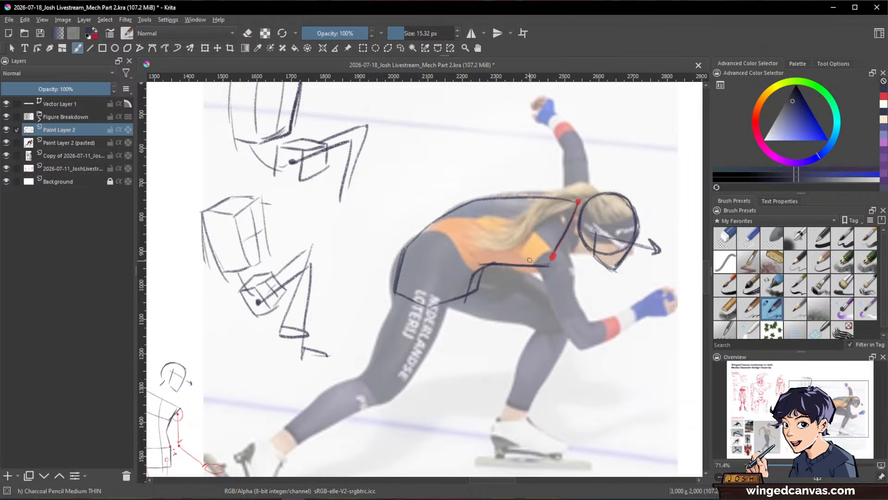
key("space")
right_click(512, 301)
key("space")
left_click_drag(447, 209, 525, 203)
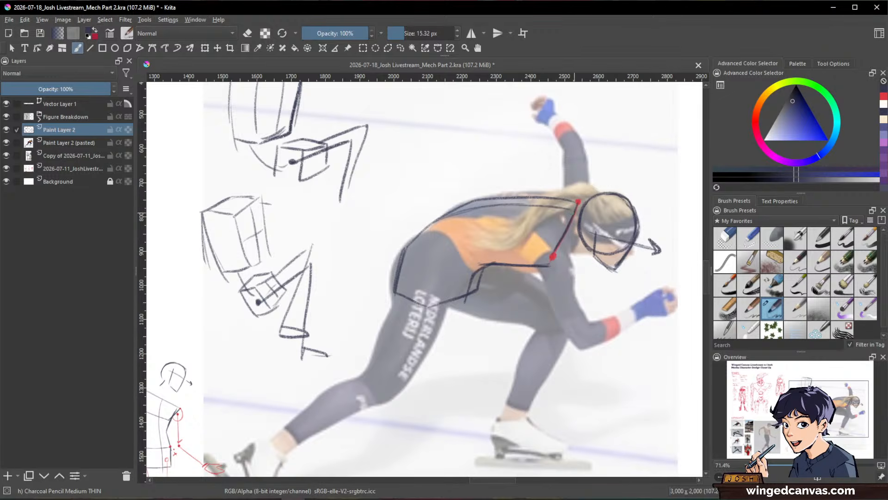
Step: In red, circle the skater's near shoulder joint, dot the elbow, and draw the arm's centre lines to a wrist mark
left_click_drag(611, 351, 637, 355)
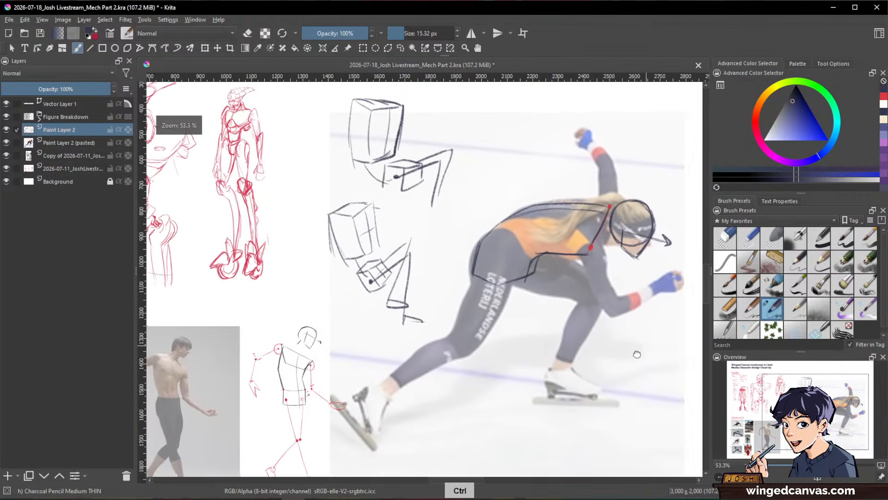
left_click(884, 98)
left_click_drag(588, 252, 582, 222)
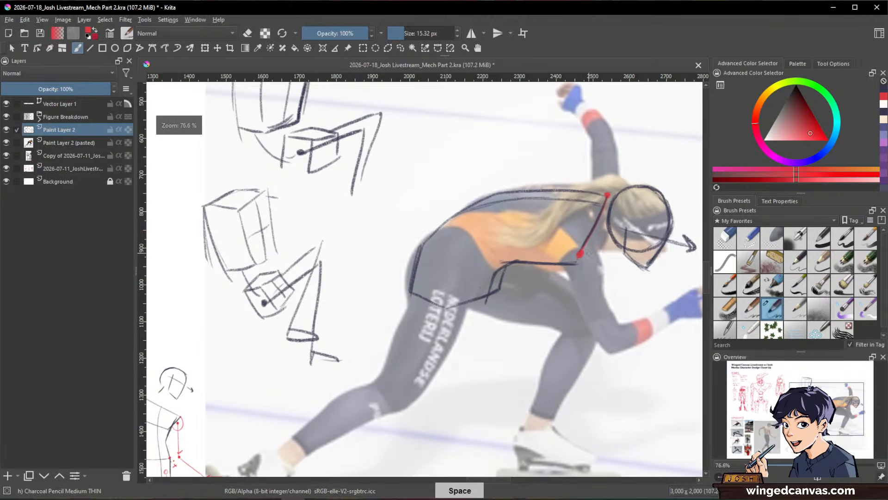
mouse_move(594, 273)
left_mouse_down()
mouse_move(586, 248)
mouse_move(572, 255)
left_mouse_up()
left_click(615, 337)
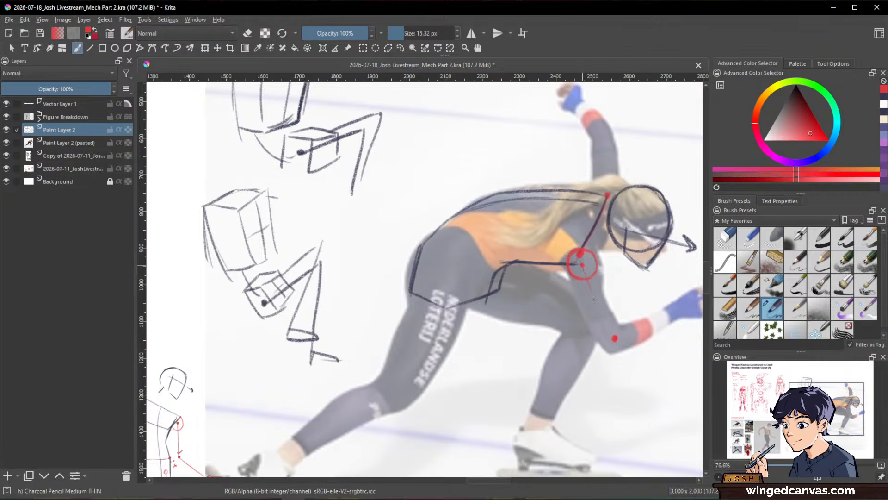
mouse_move(582, 265)
left_mouse_down()
mouse_move(615, 338)
mouse_move(546, 354)
left_mouse_up()
key("space")
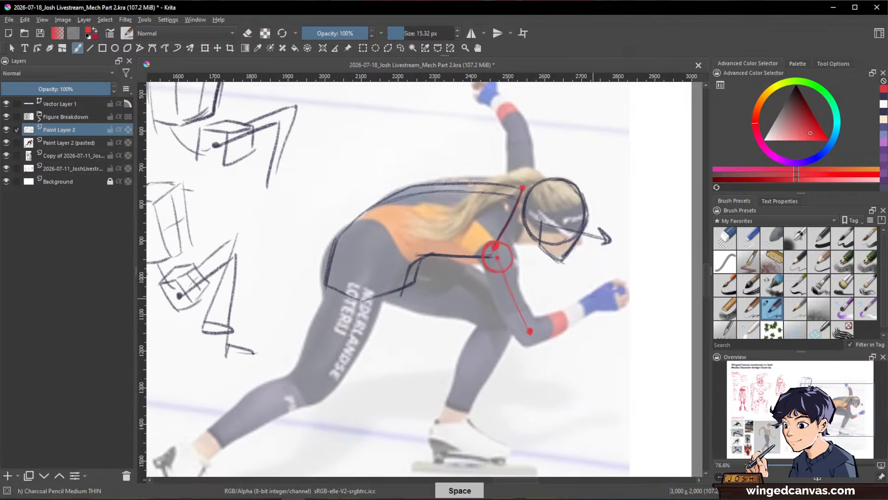
left_click_drag(593, 292, 598, 309)
left_click_drag(532, 330, 592, 305)
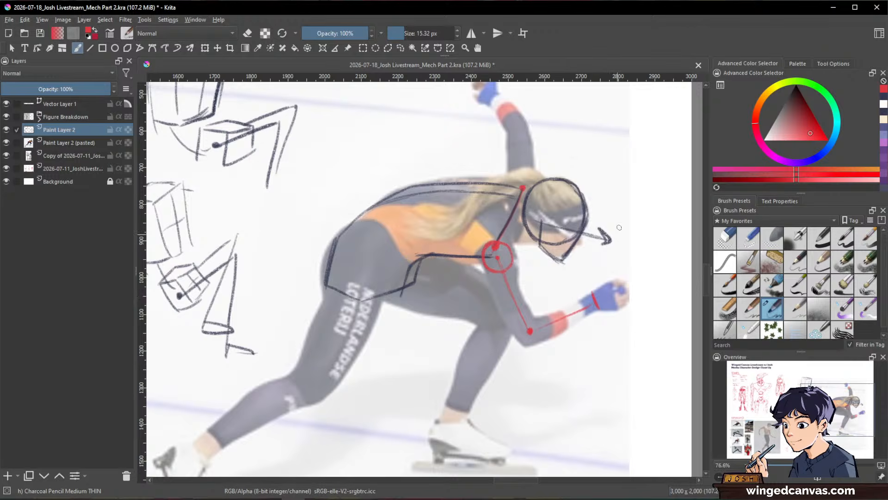
Step: Circle the raised arm's shoulder joint, dot its elbow, and draw the upper arm and forearm lines
key("space")
mouse_move(620, 227)
left_mouse_down()
mouse_move(645, 288)
mouse_move(527, 286)
mouse_move(521, 296)
mouse_move(542, 311)
mouse_move(540, 288)
mouse_move(560, 305)
mouse_move(535, 287)
left_mouse_up()
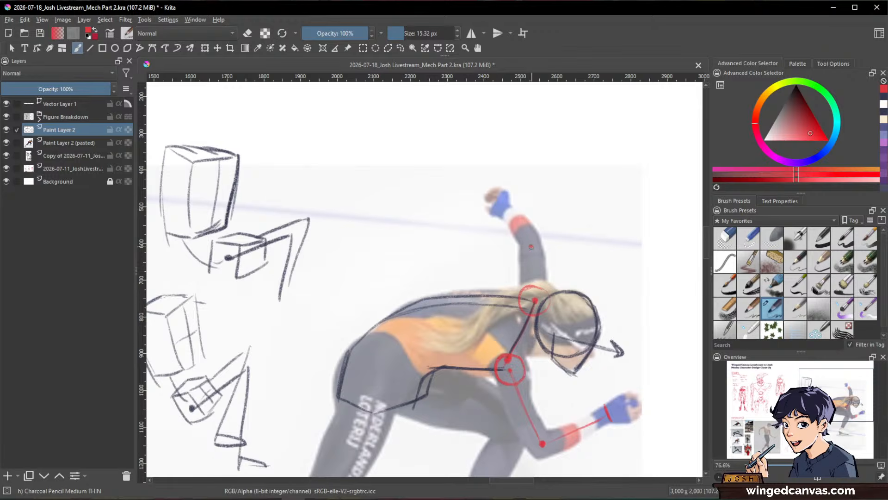
left_click(531, 245)
left_click_drag(532, 247, 536, 290)
left_click_drag(506, 219, 511, 208)
Step: Mark the skater's near hip joint with a red dot and draw a large circle around it
key("space")
left_click_drag(532, 452, 636, 329)
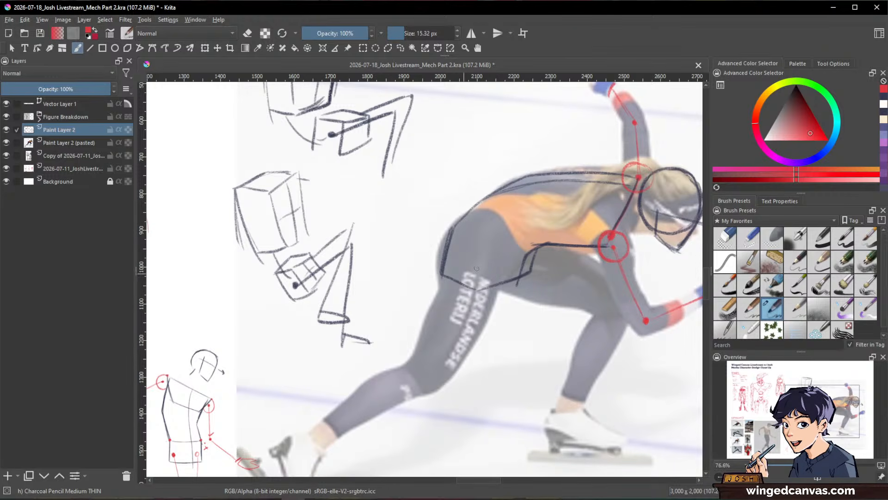
left_click(472, 255)
mouse_move(469, 221)
left_mouse_down()
mouse_move(504, 241)
mouse_move(483, 220)
mouse_move(510, 253)
mouse_move(504, 279)
left_mouse_up()
left_click_drag(437, 273, 440, 284)
Step: Dot the knee of the skater's rear leg and draw the curved thigh line from the hip dot
key("space")
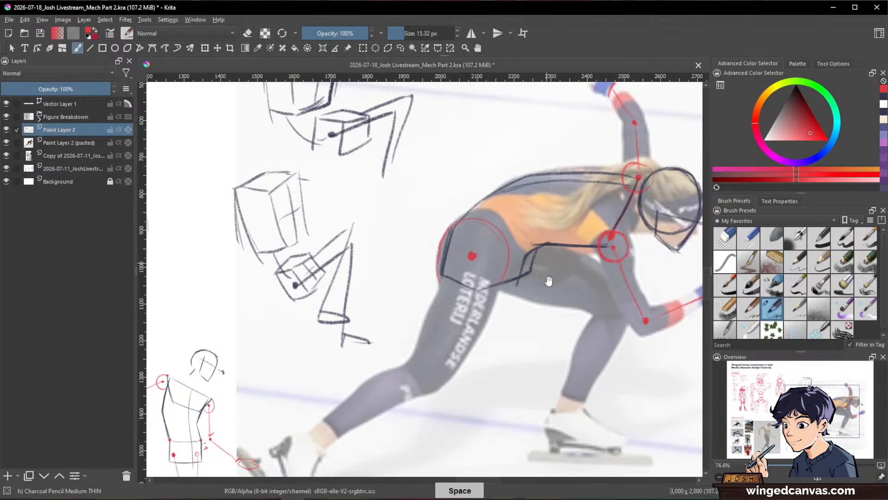
left_click_drag(549, 281, 599, 222)
left_click(470, 315)
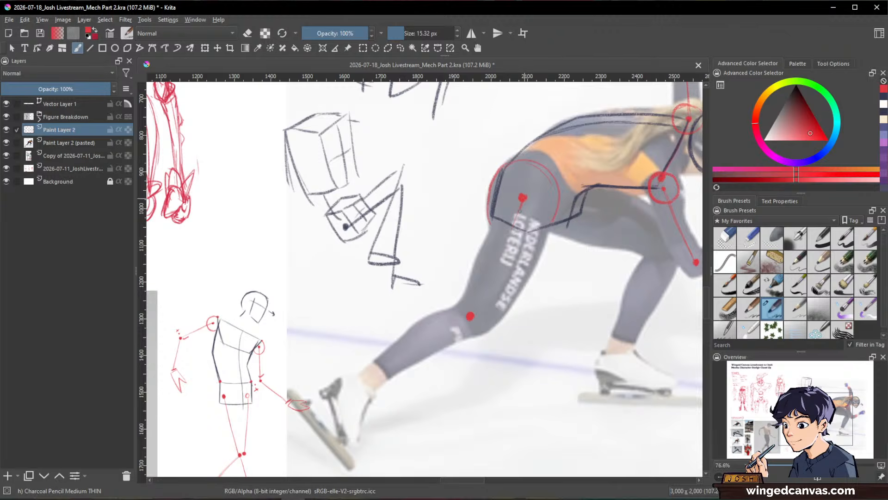
left_click_drag(522, 199, 476, 315)
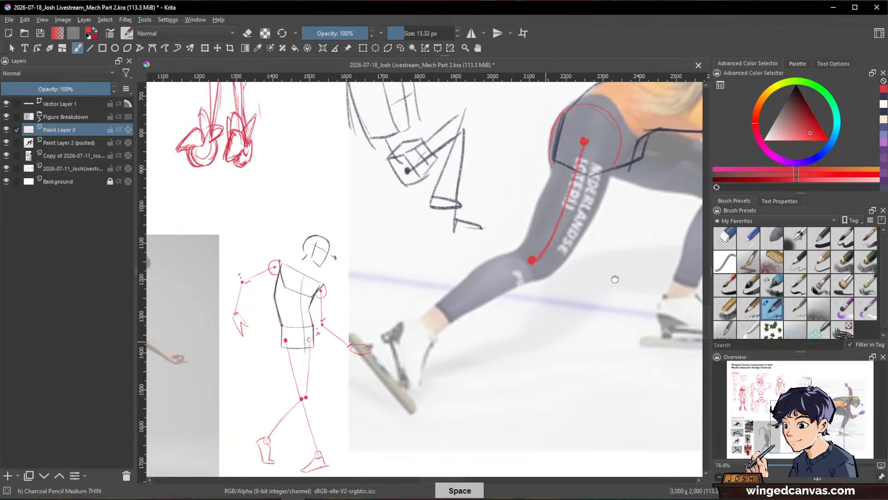
Step: Circle the rear leg's ankle, draw the shin line up to the knee, and outline the skate boot
key("space")
left_click_drag(550, 336, 615, 277)
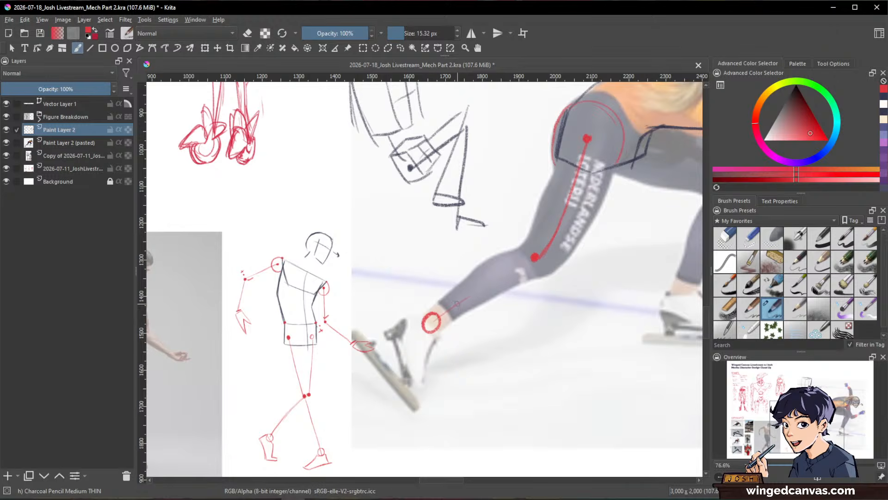
left_click_drag(437, 318, 534, 258)
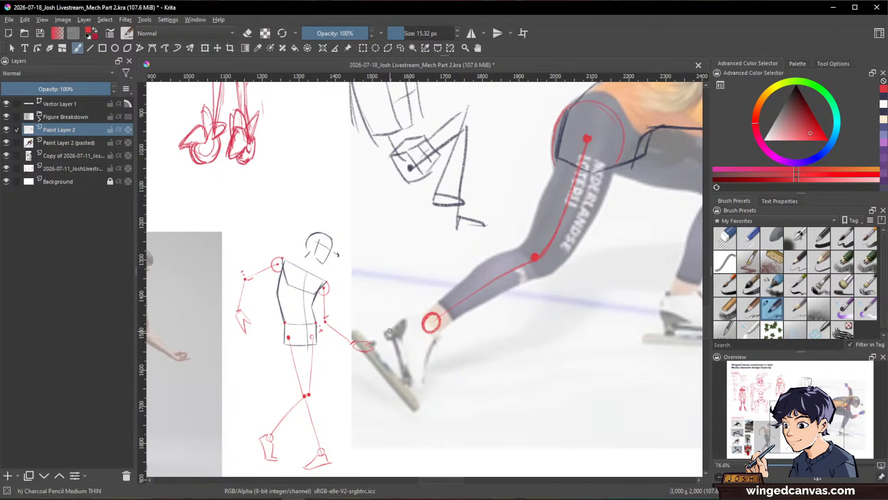
mouse_move(389, 331)
left_mouse_down()
mouse_move(422, 315)
mouse_move(434, 341)
mouse_move(418, 393)
left_mouse_up()
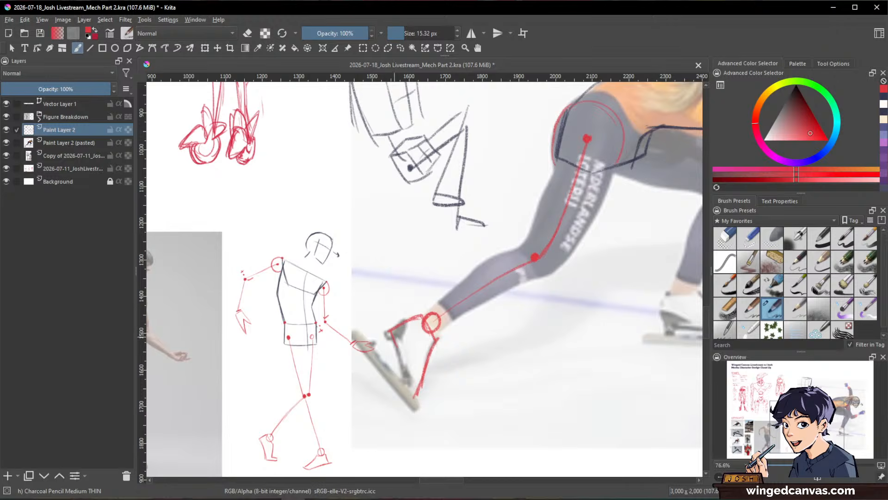
mouse_move(394, 338)
left_mouse_down()
mouse_move(407, 394)
mouse_move(418, 397)
mouse_move(225, 438)
mouse_move(219, 472)
left_mouse_up()
Step: Mark the front leg's hip, knee and ankle joints in red and connect them with thigh and shin lines
key("space")
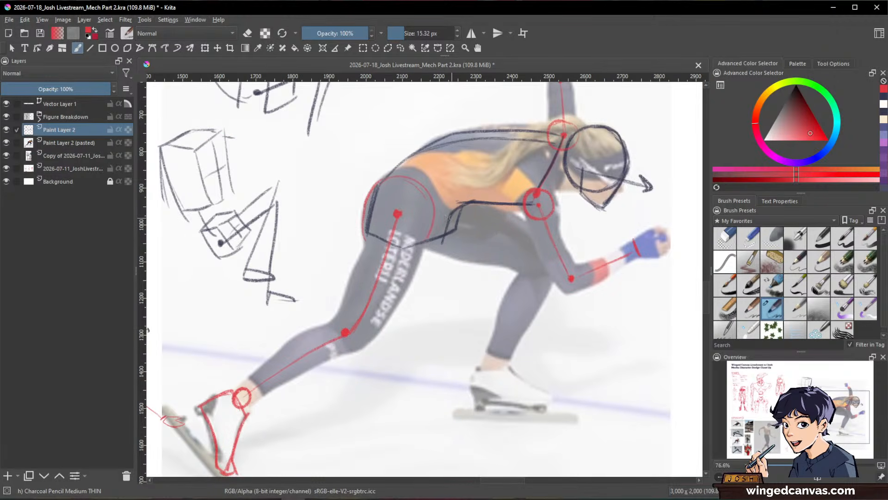
left_click_drag(434, 205, 433, 206)
left_click(541, 264)
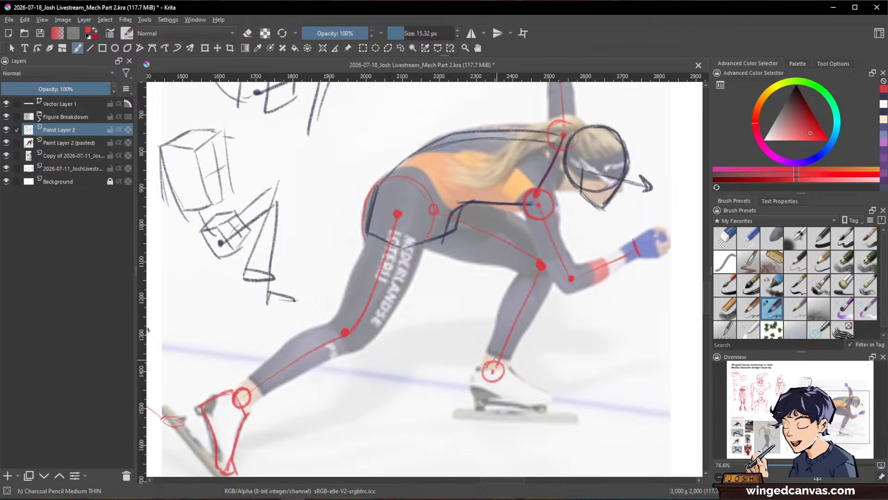
Step: Outline the skate boot of the skater's front leg in red, from the ankle circle to the toe
left_click_drag(527, 297, 519, 237)
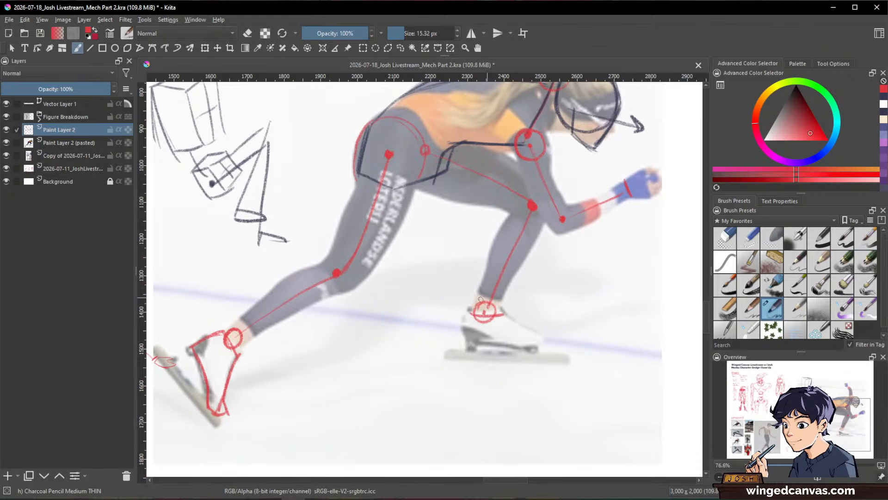
mouse_move(469, 310)
left_mouse_down()
mouse_move(468, 344)
mouse_move(483, 344)
left_mouse_up()
left_click_drag(486, 313, 547, 342)
left_click_drag(483, 344, 548, 344)
left_click_drag(634, 316, 647, 370)
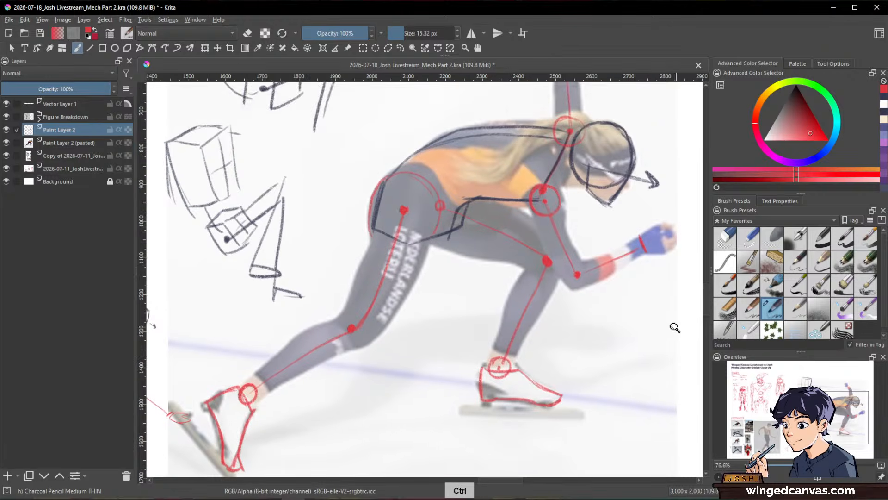
Step: Hide the skater photo layer, Paint Layer 2 (pasted), leaving the construction sketch on the page
scroll(675, 327, "down", 3)
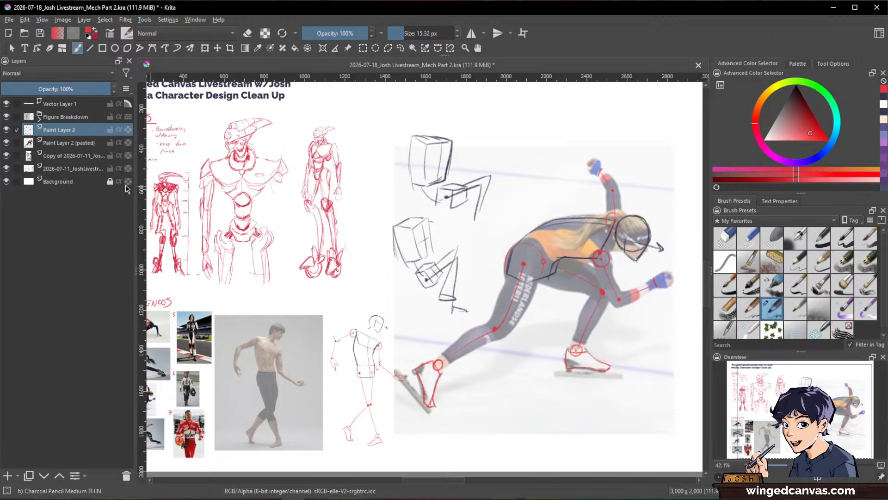
left_click(7, 143)
scroll(487, 203, "down", 2)
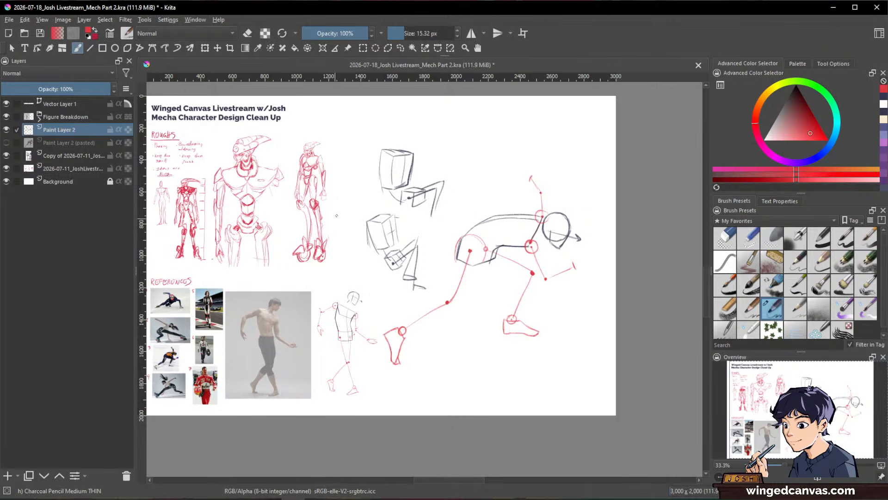
Step: Extend the canvas beyond its right edge to 4506 px wide with the Crop tool, keeping the height at 2000 px
scroll(337, 215, "down", 1)
scroll(229, 242, "down", 1)
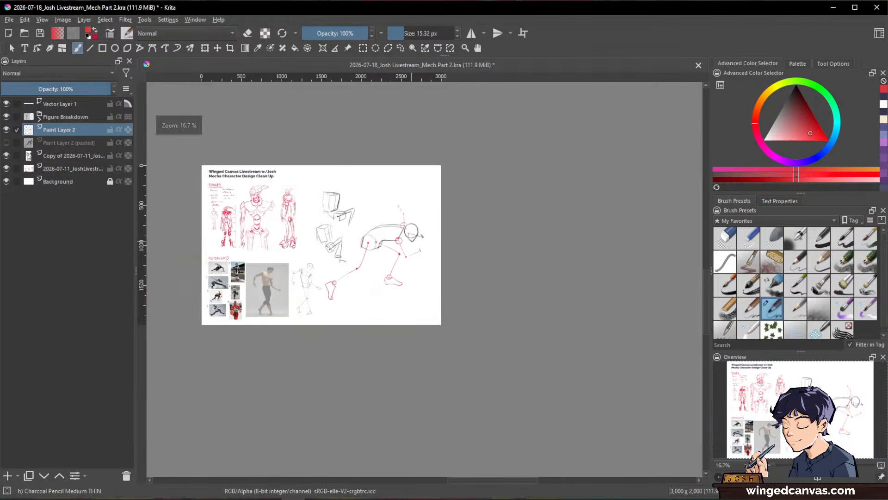
left_click(230, 48)
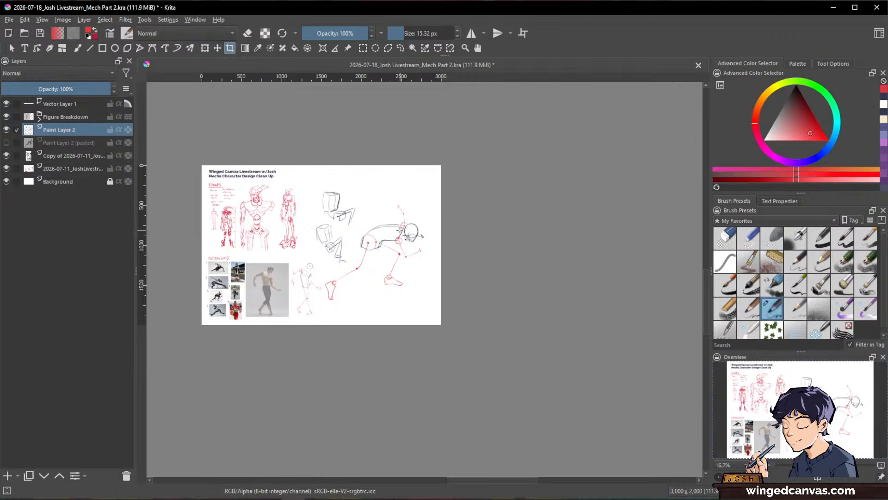
left_click_drag(439, 244, 561, 257)
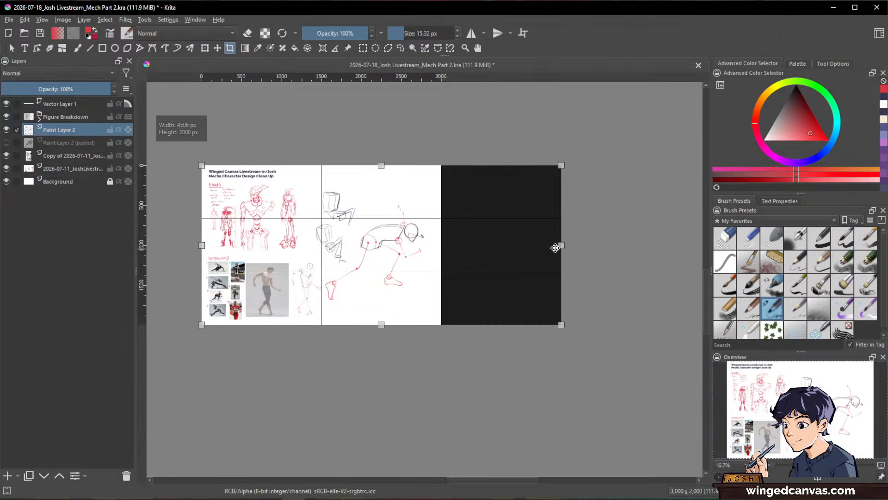
key("Return")
scroll(427, 228, "up", 2)
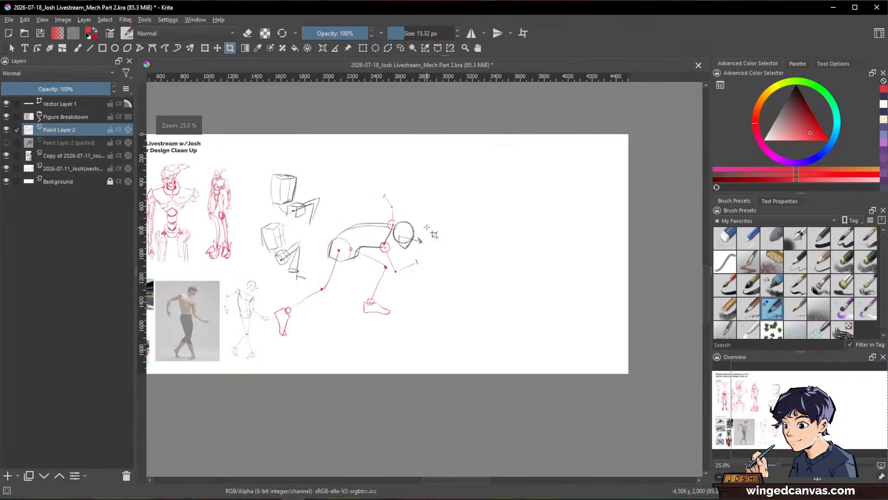
left_click_drag(422, 232, 581, 229)
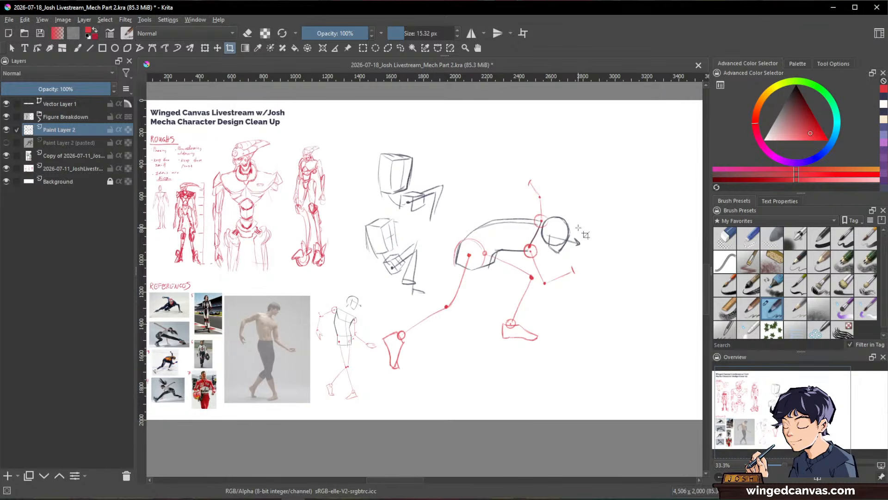
key("b")
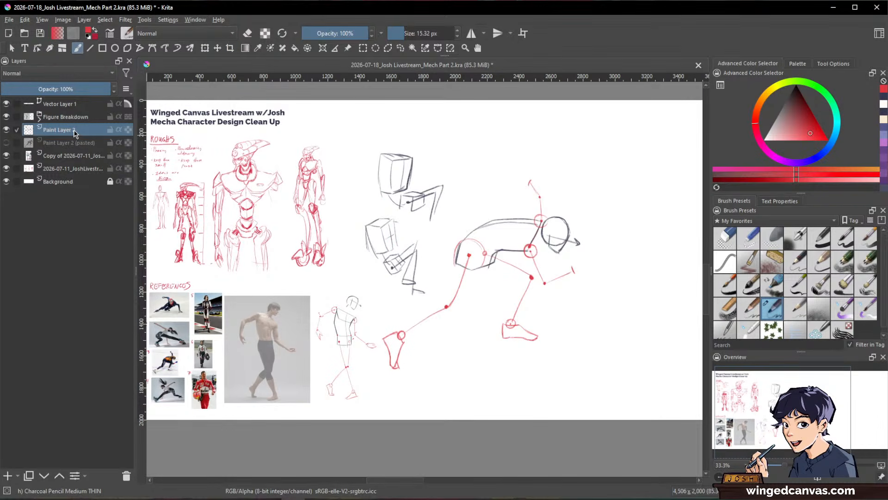
scroll(600, 228, "down", 1)
left_click_drag(600, 228, 465, 231)
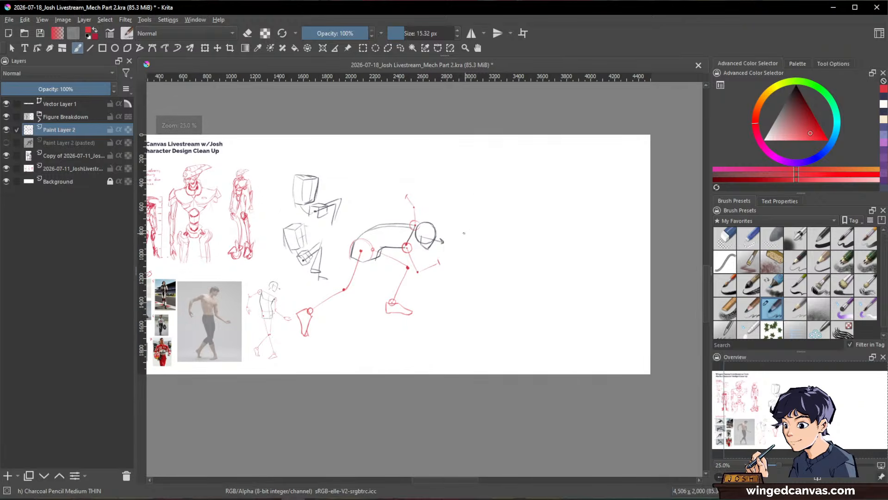
key("ctrl+t")
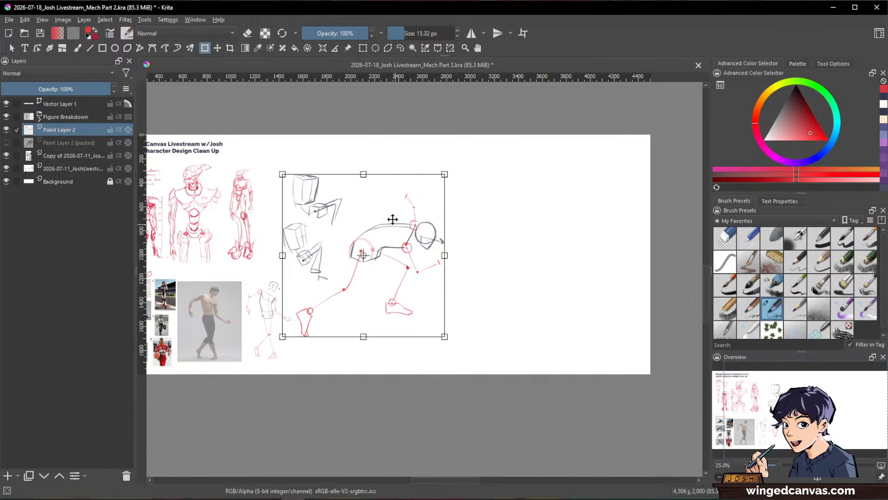
key("Escape")
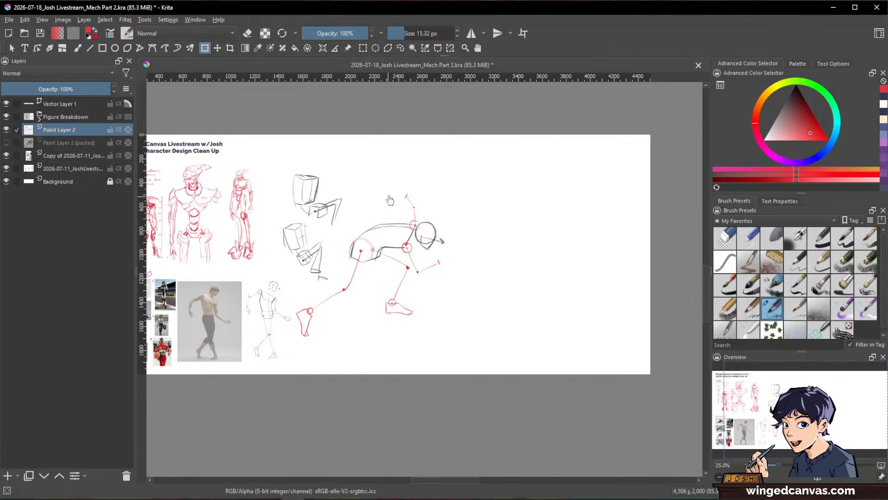
Step: Lasso the skater's construction sketch, copy and paste it, and place the copy in the empty area right of the original
key("l")
mouse_move(449, 170)
left_mouse_down()
mouse_move(366, 219)
mouse_move(343, 273)
mouse_move(295, 306)
mouse_move(329, 368)
mouse_move(511, 235)
left_mouse_up()
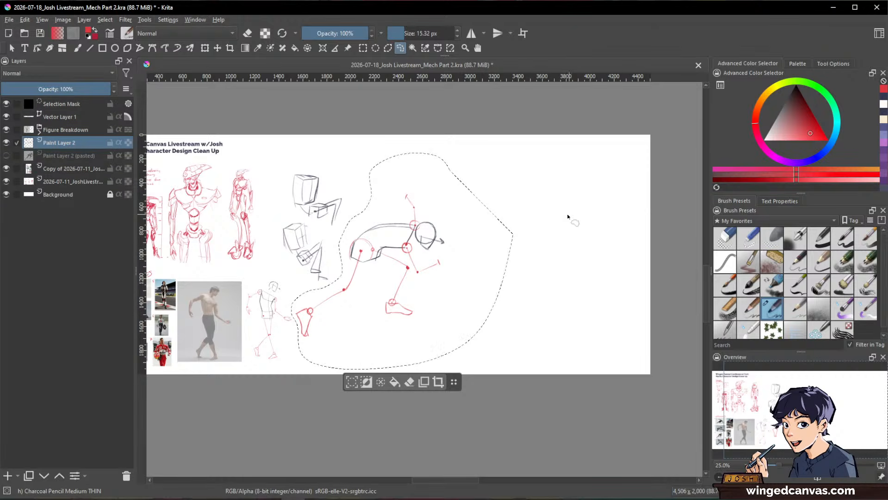
key("ctrl+c")
key("ctrl+v")
key("ctrl+t")
left_click_drag(397, 234, 558, 236)
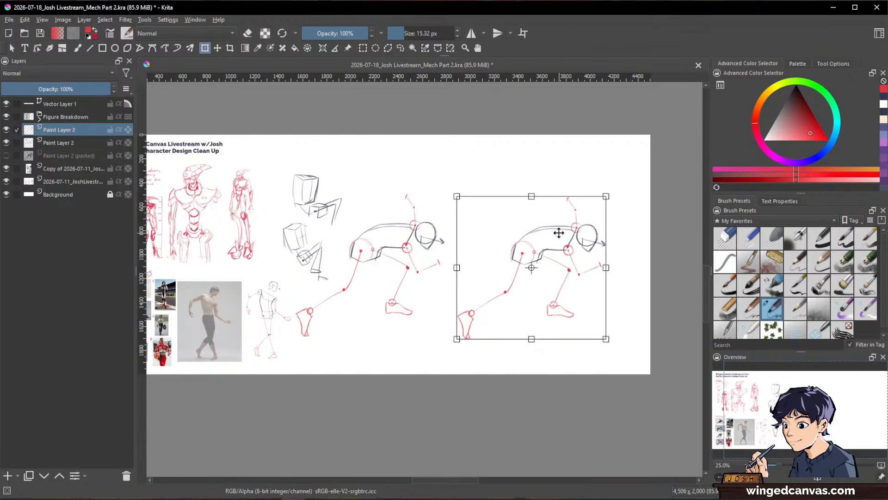
key("Return")
Step: Handwrite the label "PHOTO BREAKDOWN" in red under the original skater sketch, on the original sketch's Paint Layer 2
left_click_drag(505, 242, 563, 254)
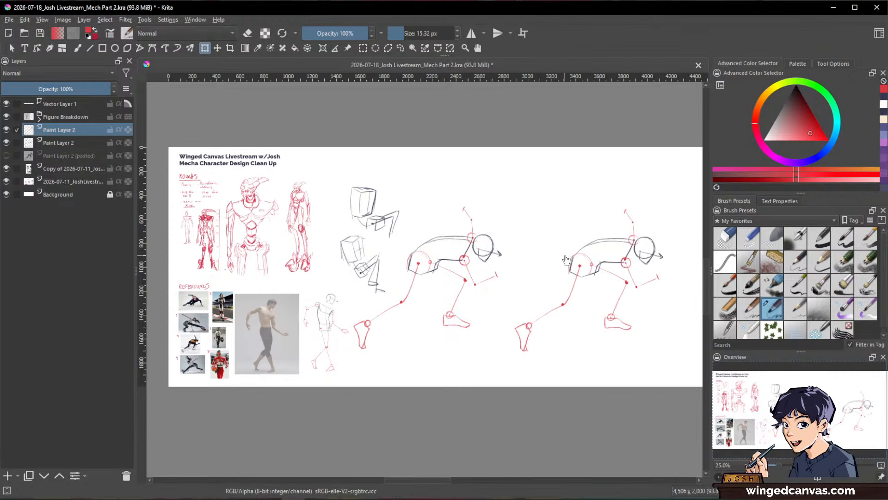
scroll(634, 253, "up", 1)
scroll(635, 253, "down", 1)
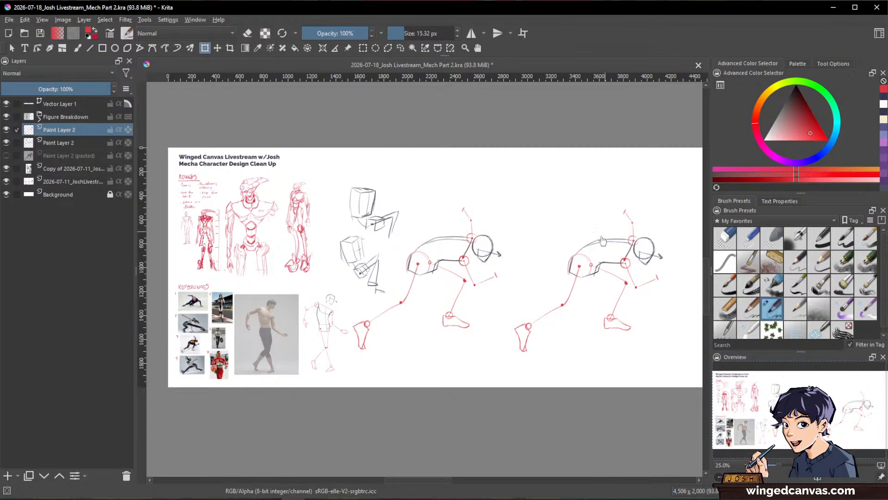
left_click(77, 143)
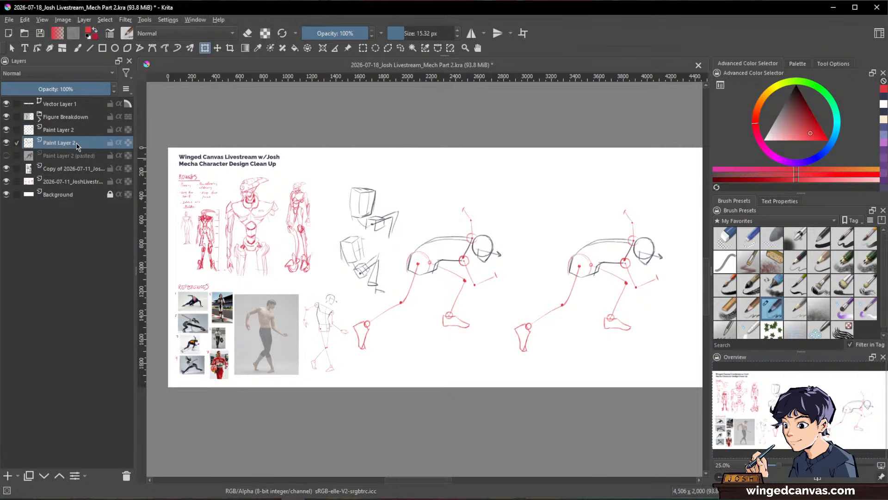
key("b")
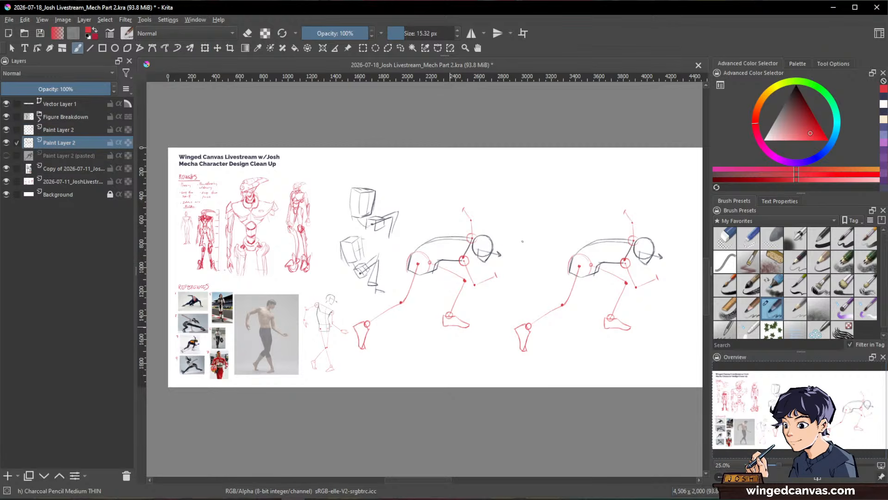
mouse_move(385, 345)
left_mouse_down()
mouse_move(393, 357)
mouse_move(406, 350)
mouse_move(373, 375)
mouse_move(419, 372)
mouse_move(453, 352)
left_mouse_up()
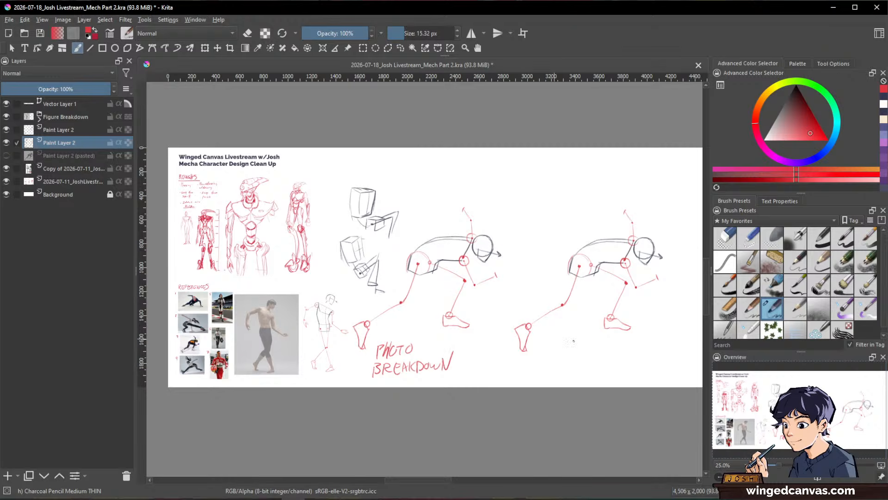
Step: Lower the opacity of the copied skater sketch's layer to 25% and add a new paint layer above it
key("space")
left_click_drag(643, 380, 532, 377)
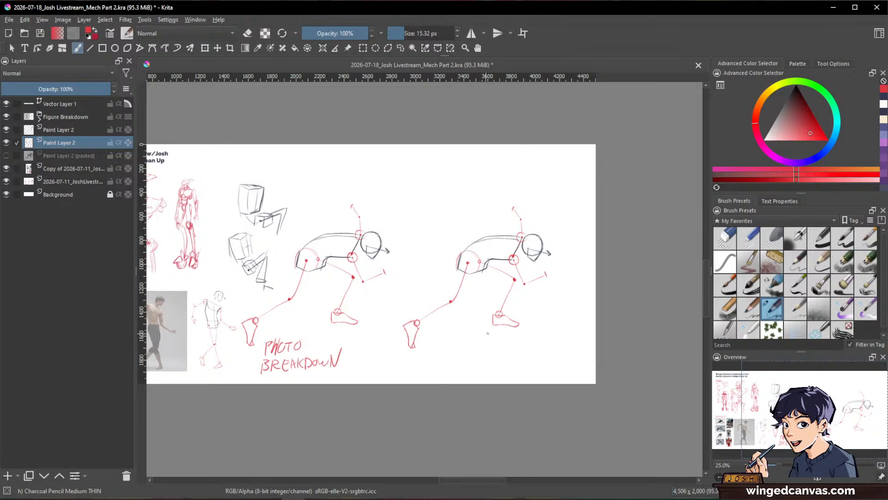
key("space")
left_click_drag(344, 250, 441, 252)
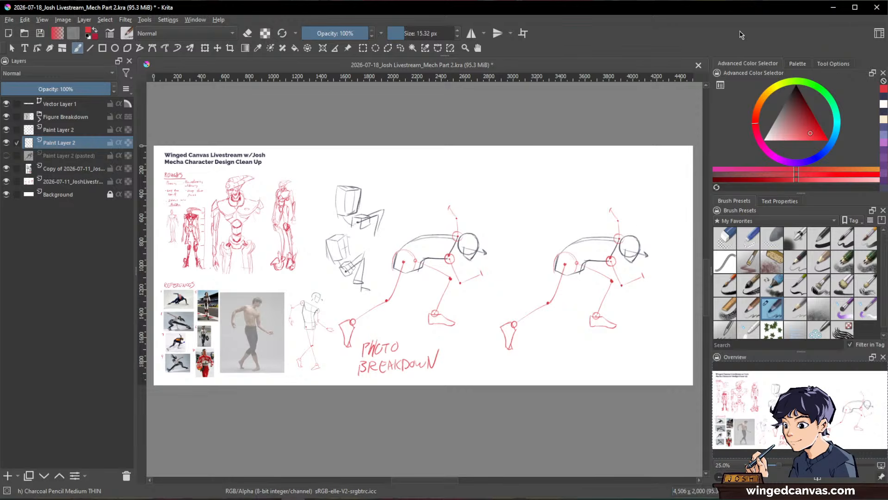
left_click(29, 130)
left_click_drag(48, 89, 29, 89)
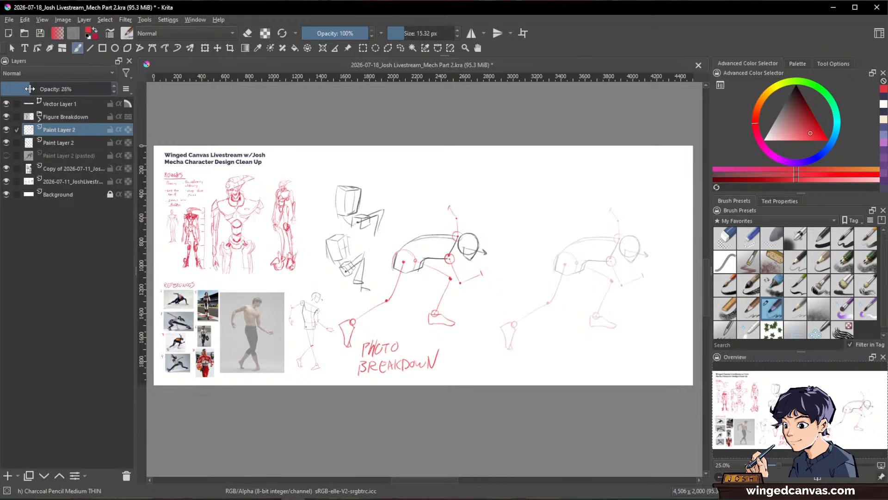
left_click(8, 476)
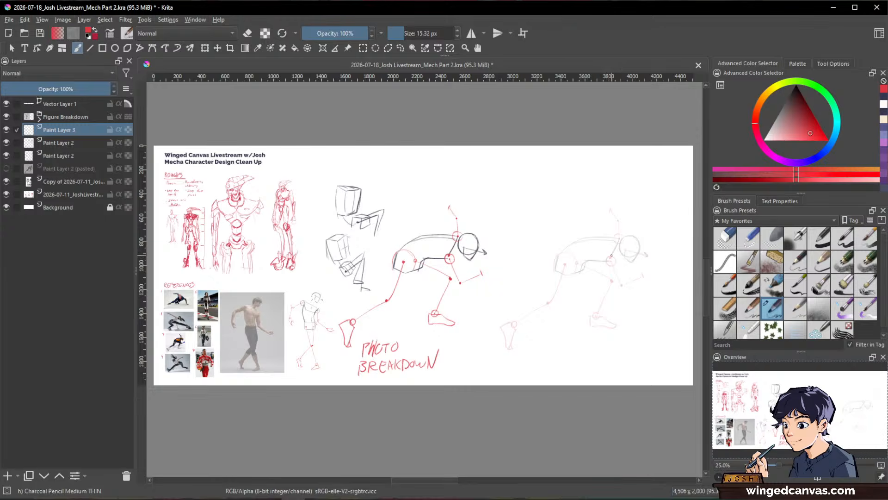
Step: Bring up the Mech References window, move it away from the faded skater sketch, and undo the stray red line on the canvas
scroll(616, 249, "up", 1)
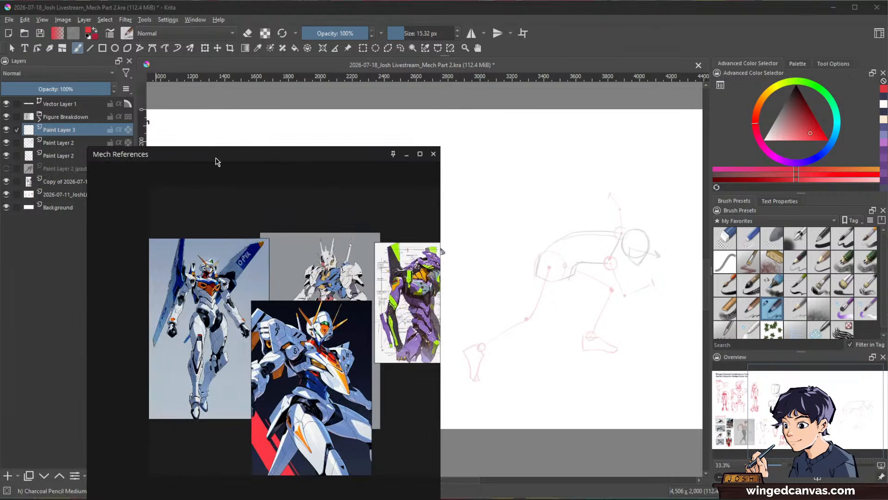
left_click_drag(216, 162, 145, 191)
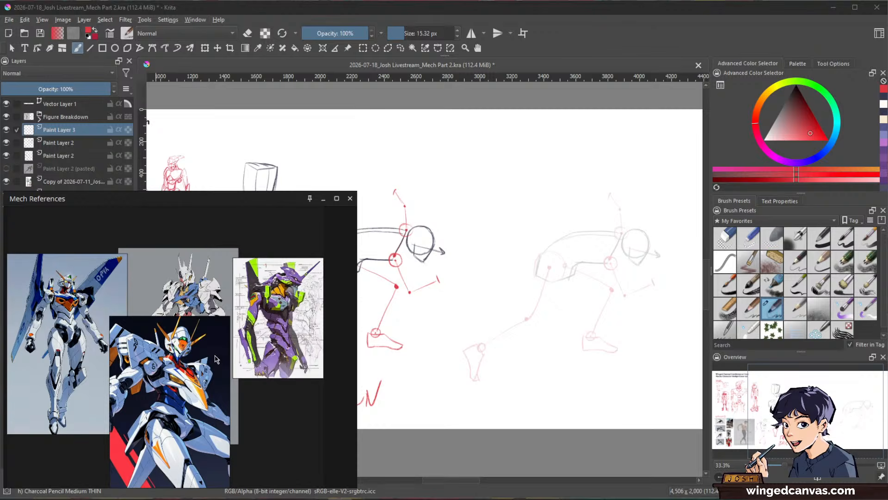
left_click_drag(358, 262, 215, 256)
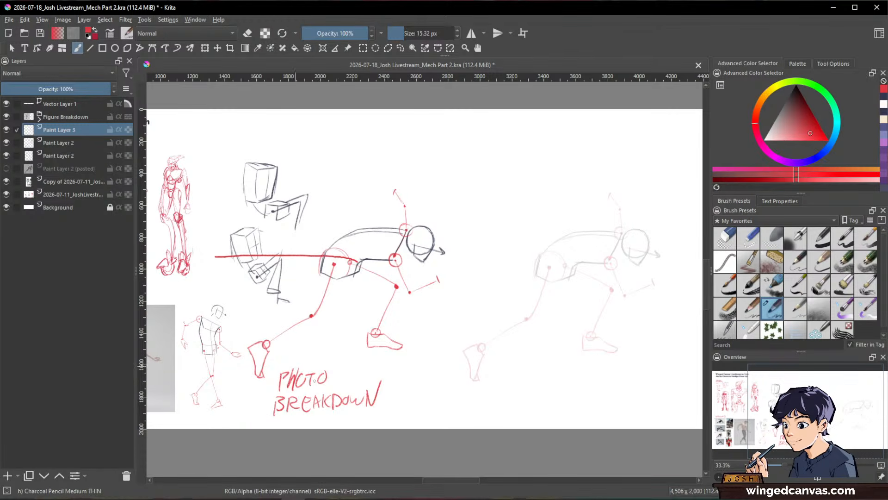
key("ctrl+z")
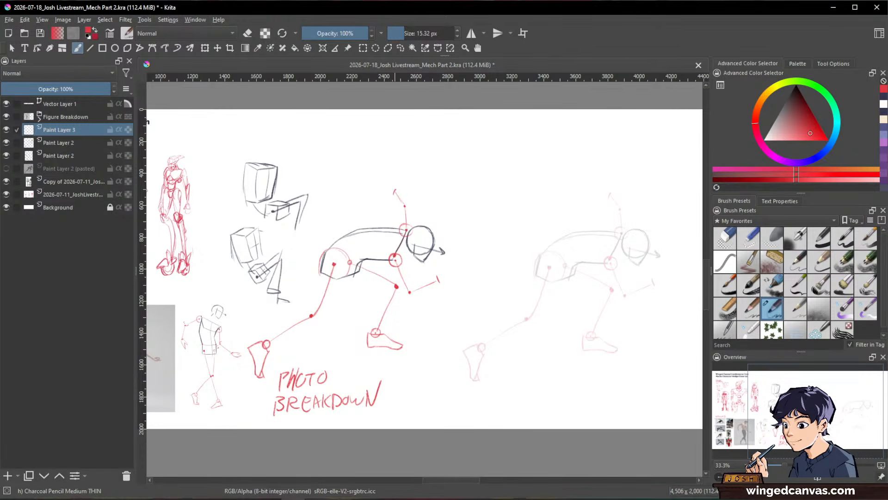
Step: Return to the Mech References window, resize it to fit beside the sketches, and reposition its images around the white-and-orange mech
key("alt+Tab")
left_click_drag(359, 351, 63, 341)
scroll(147, 339, "up", 2)
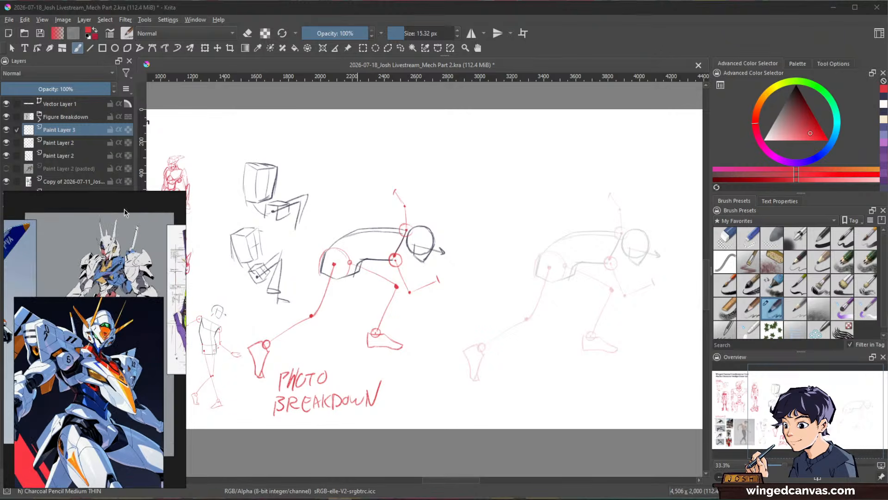
mouse_move(102, 197)
left_click_drag(103, 191, 106, 117)
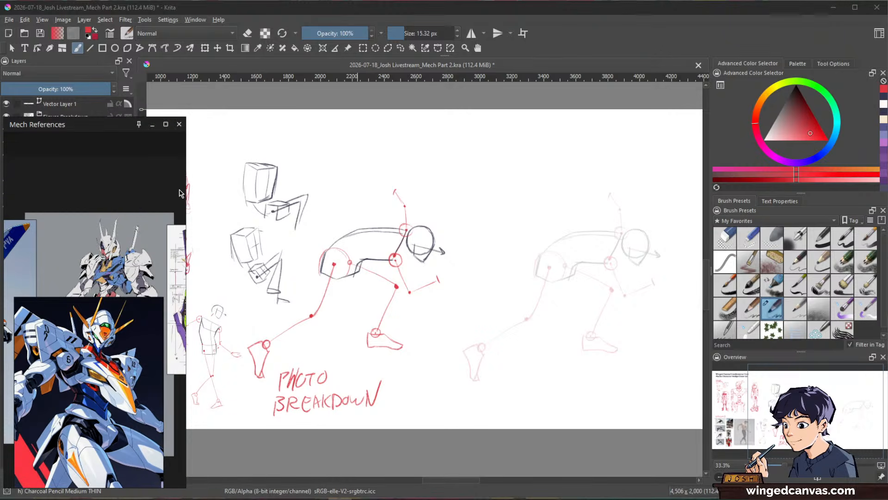
left_click_drag(185, 185, 304, 205)
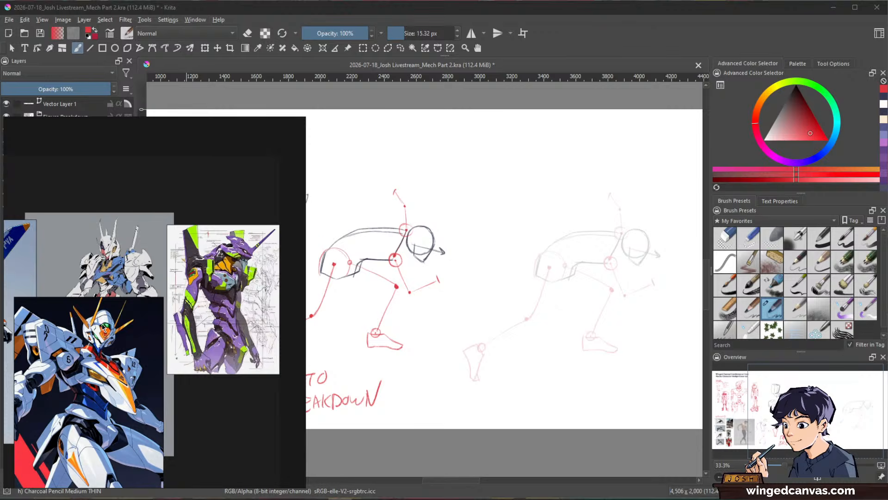
left_click_drag(103, 326, 176, 276)
left_click_drag(163, 315, 176, 326)
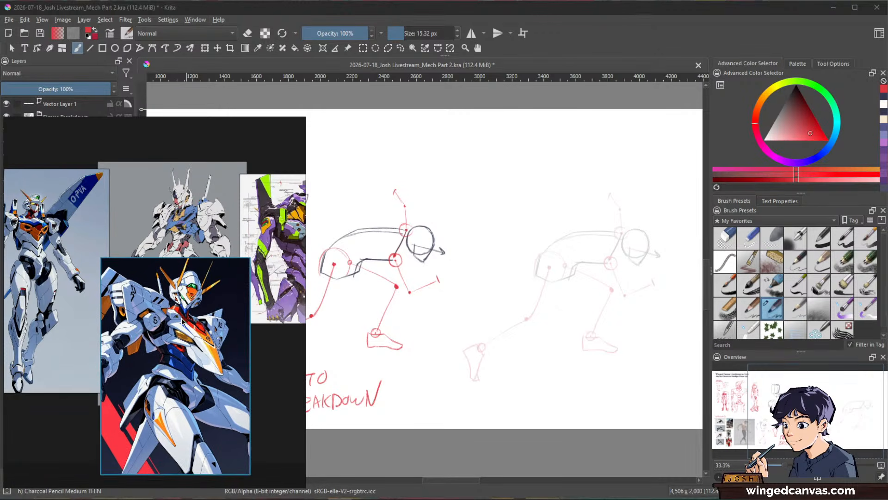
Step: Set the Mech References window to stay always on top of Krita
left_click(258, 124)
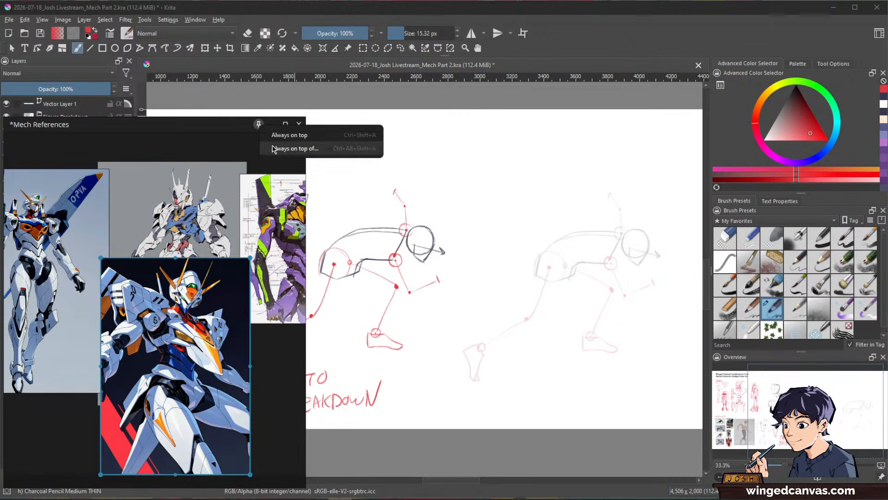
left_click(287, 146)
left_click(604, 47)
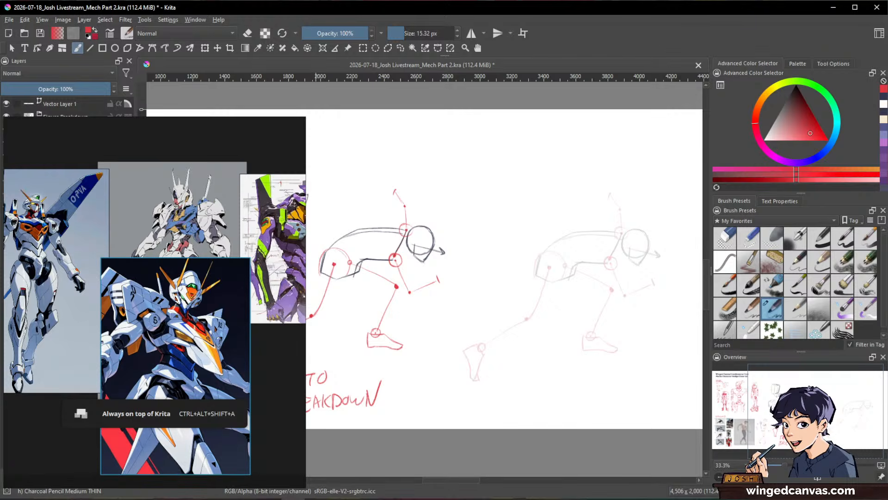
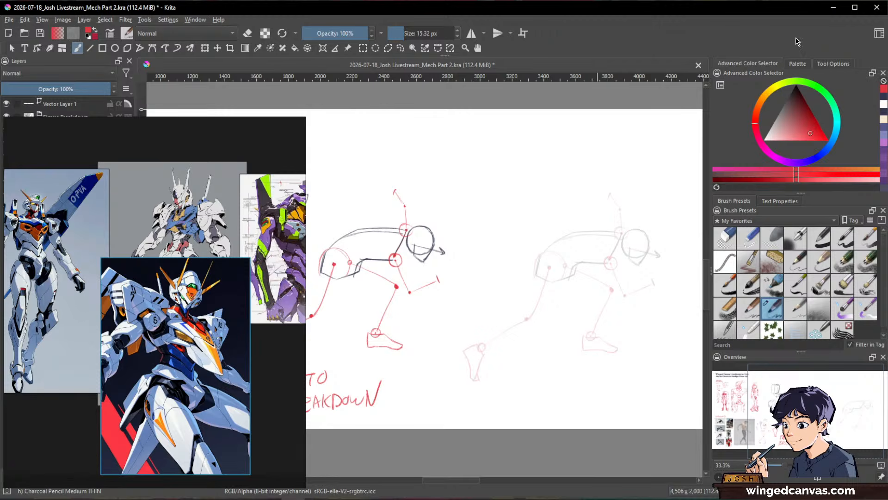
Step: Reduce the brush size to 7.78 px and sketch the front edge and pointed chin of the mech's face mask over the faded head
key("space")
left_click_drag(649, 306, 610, 340)
mouse_move(627, 265)
left_mouse_down()
mouse_move(649, 223)
mouse_move(612, 251)
left_mouse_up()
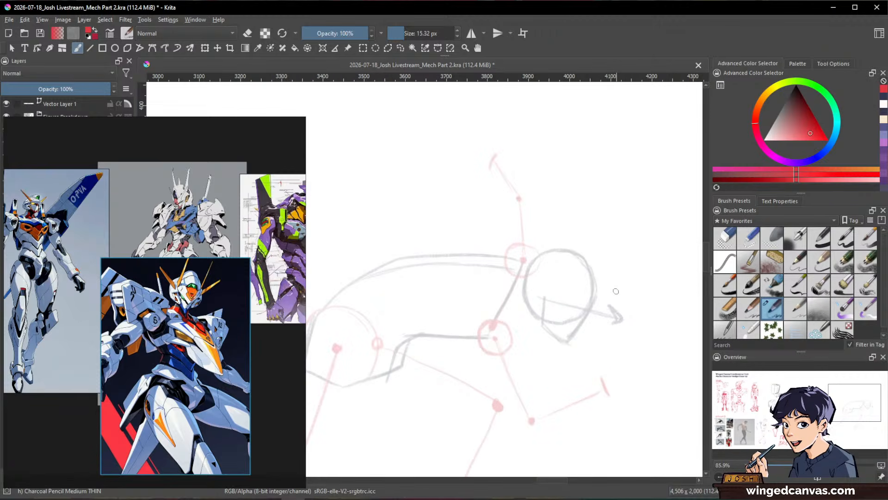
left_click_drag(611, 302, 581, 319)
left_click_drag(591, 277, 574, 333)
mouse_move(595, 274)
left_mouse_down()
mouse_move(596, 290)
mouse_move(574, 342)
left_mouse_up()
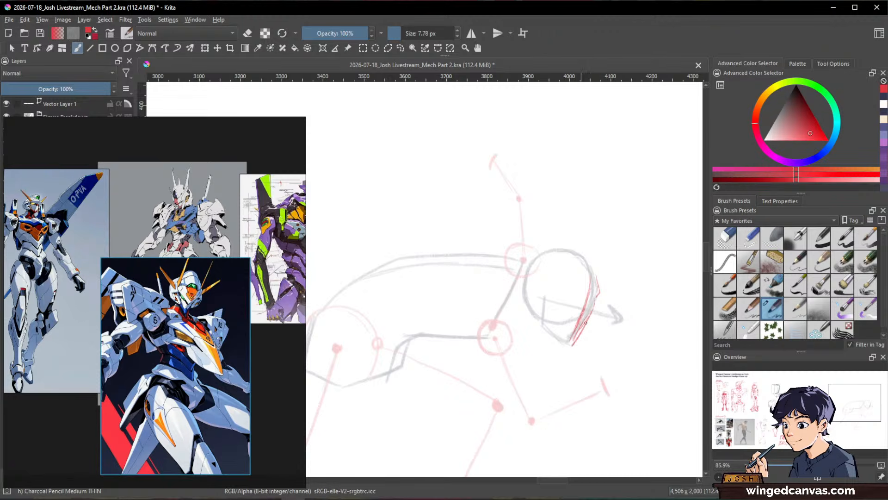
left_click_drag(595, 307, 571, 345)
Step: Add the jaw line, forehead edge, brow point and angular cheek lines to the face mask, erasing stray marks around it
mouse_move(545, 300)
left_mouse_down()
mouse_move(544, 322)
mouse_move(567, 346)
mouse_move(540, 317)
mouse_move(560, 339)
left_mouse_up()
left_click_drag(588, 254, 602, 280)
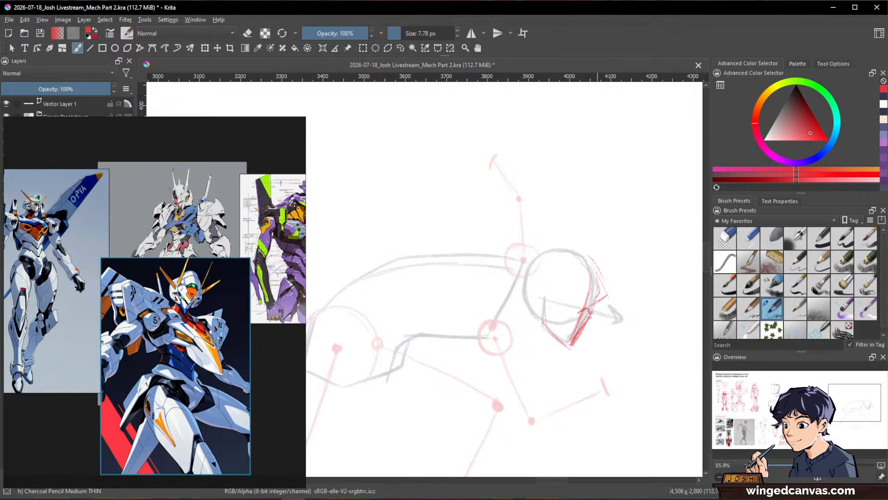
mouse_move(559, 305)
left_mouse_down()
mouse_move(568, 319)
mouse_move(557, 334)
left_mouse_up()
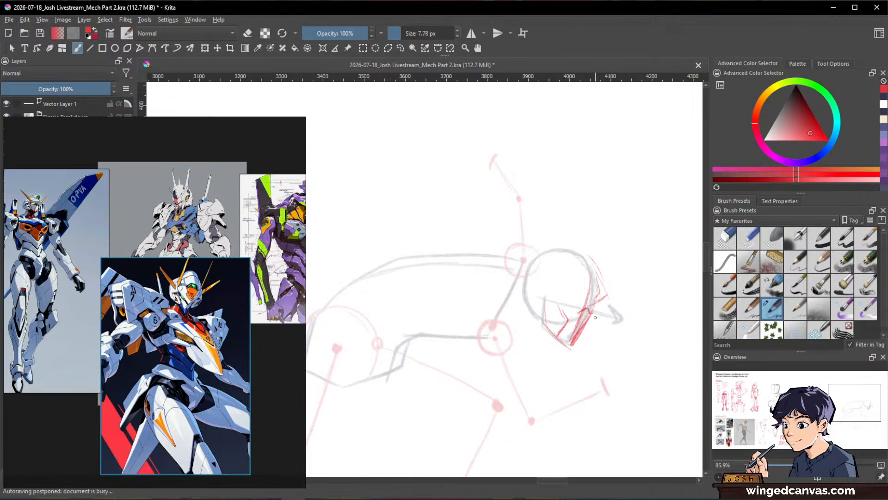
left_click_drag(596, 307, 593, 334)
mouse_move(559, 299)
left_mouse_down()
mouse_move(568, 313)
mouse_move(552, 330)
mouse_move(589, 307)
mouse_move(574, 334)
mouse_move(592, 312)
mouse_move(580, 330)
mouse_move(589, 318)
mouse_move(579, 317)
mouse_move(590, 320)
mouse_move(574, 343)
left_mouse_up()
key("e")
key("e")
key("e")
key("e")
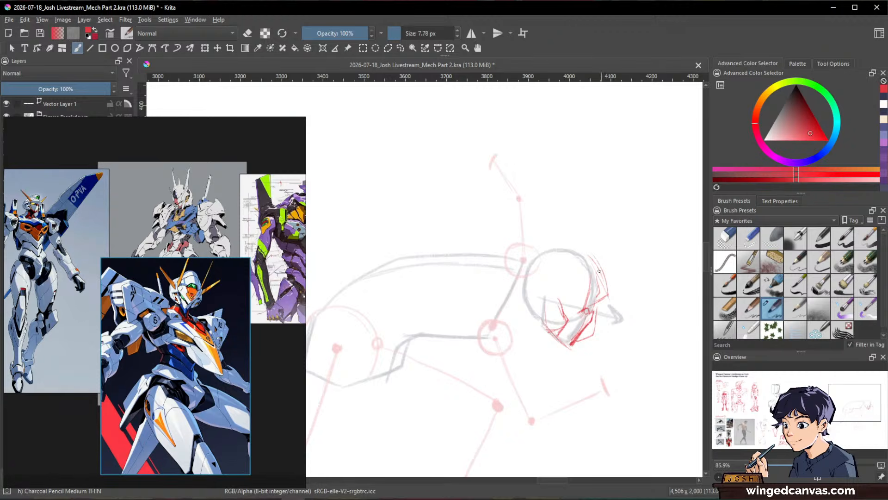
Step: Draw the slanted brow line above the mask and the helmet's top lines sweeping back behind the head
left_click_drag(548, 283, 580, 308)
left_click_drag(549, 284, 594, 307)
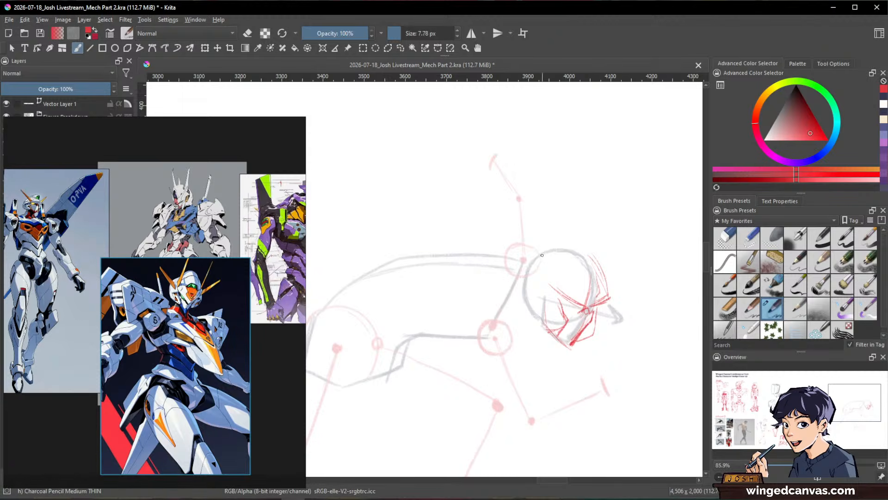
left_click_drag(476, 233, 569, 299)
mouse_move(501, 235)
left_mouse_down()
mouse_move(544, 237)
mouse_move(537, 239)
mouse_move(610, 284)
left_mouse_up()
left_click_drag(534, 232, 600, 265)
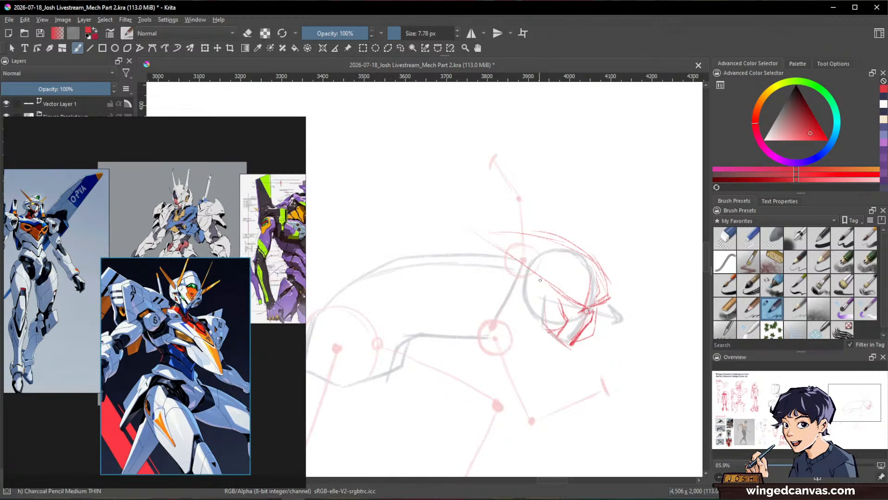
Step: Draw the cheek guard outline and the eye shape below the brow, erasing overlapping strokes on the face mask
mouse_move(544, 283)
left_mouse_down()
mouse_move(532, 304)
mouse_move(546, 328)
mouse_move(558, 296)
mouse_move(566, 320)
left_mouse_up()
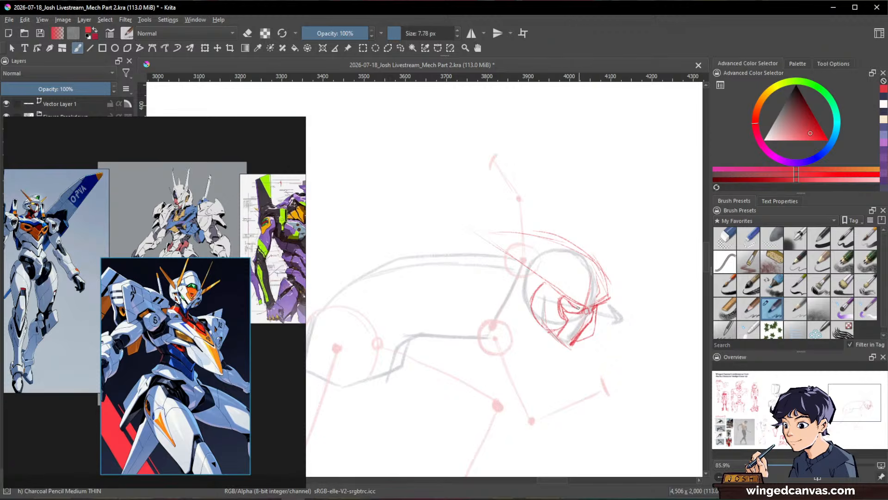
left_click_drag(561, 303, 572, 309)
key("e")
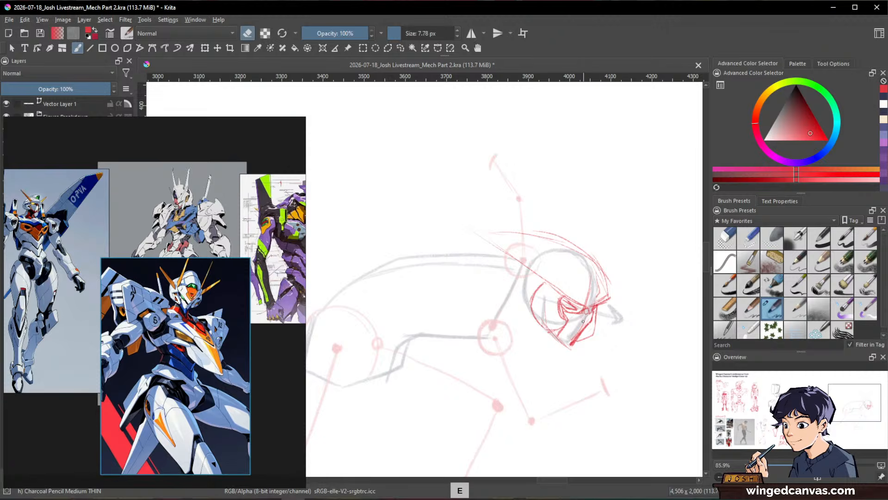
key("e")
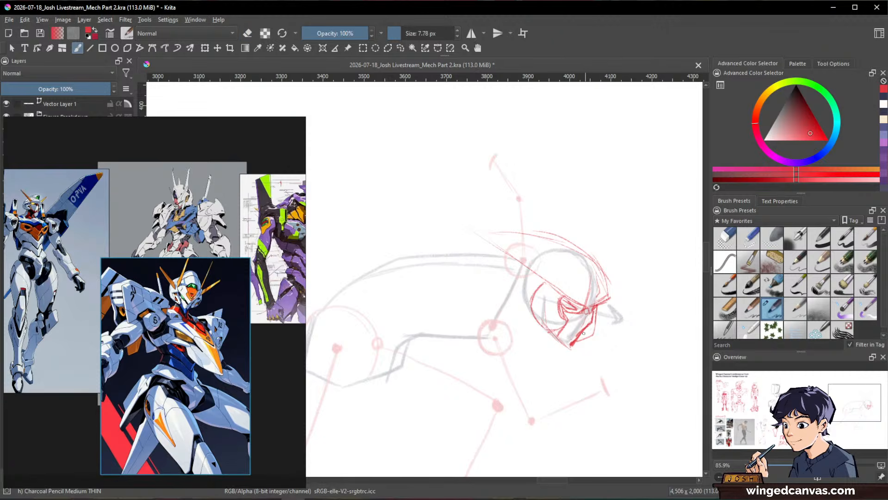
key("e")
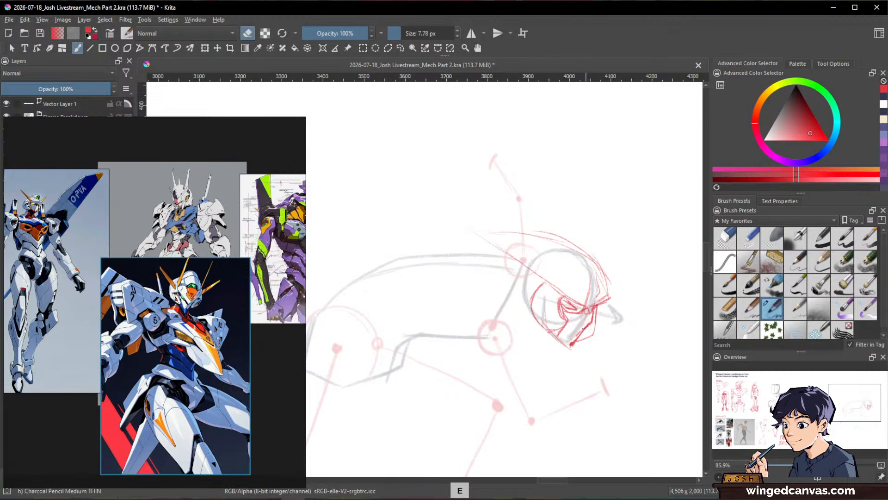
key("e")
key("e")
key("e")
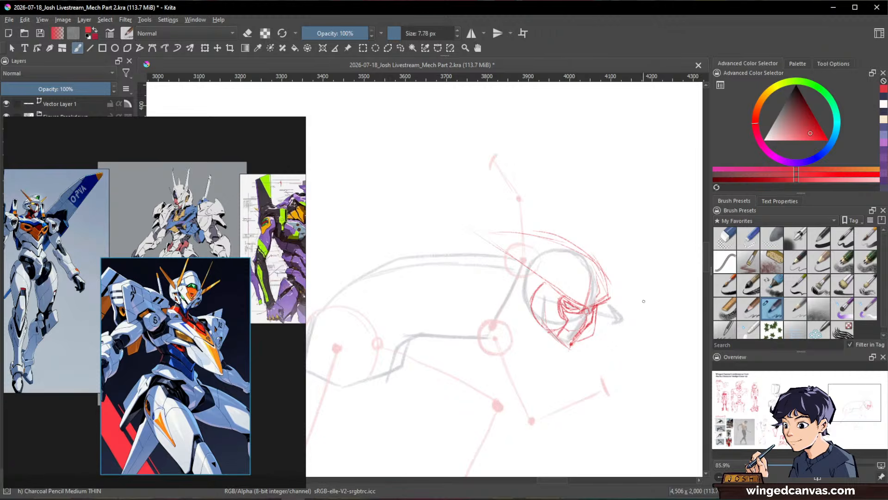
Step: Rework the side of the jaw into a rounder cheek guard, cleaning up its lines with the small eraser
key("/")
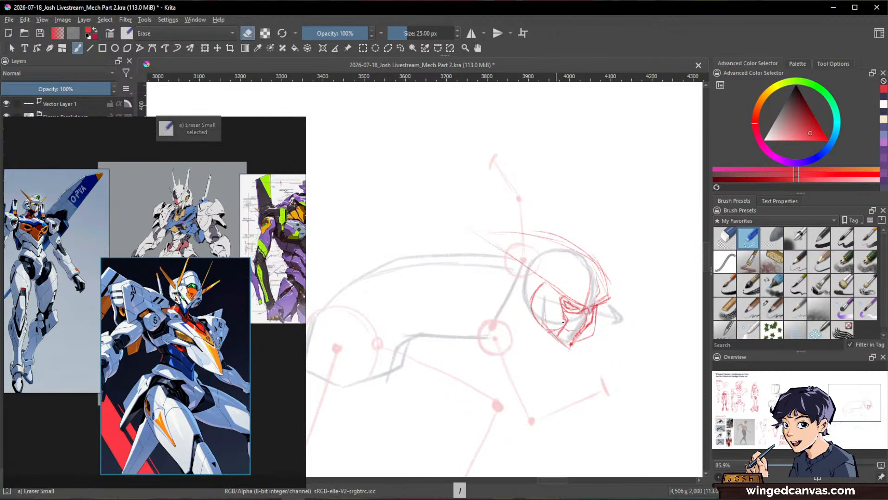
key("/")
left_click_drag(567, 319, 558, 336)
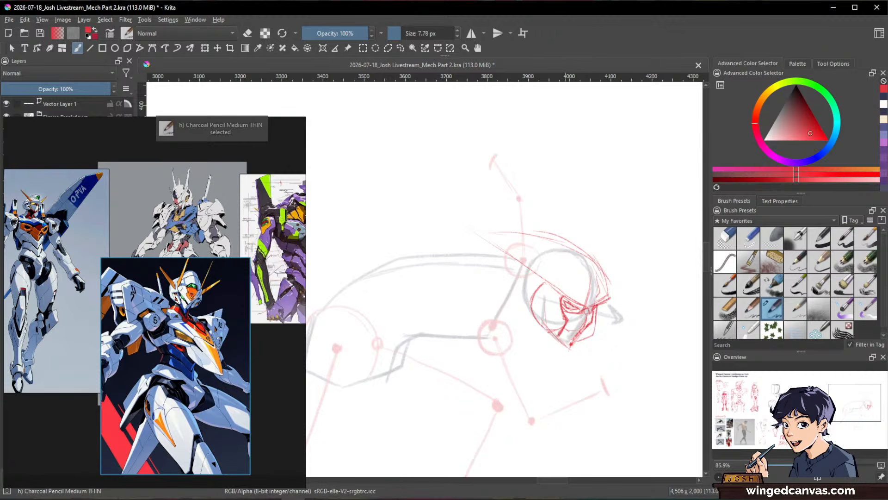
left_click_drag(534, 302, 545, 332)
key("/")
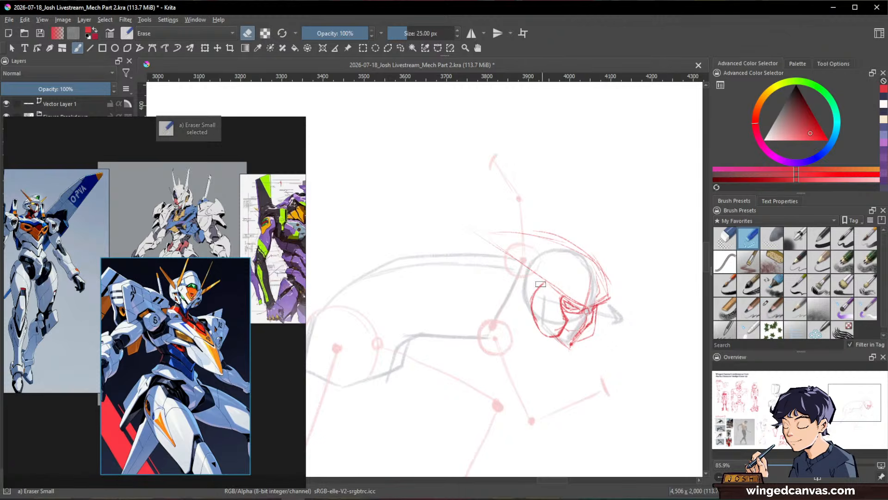
key("/")
Step: Darken the helmet's lower edge with the canvas rotated and extend the crest into a long point behind the head
left_click_drag(466, 226, 574, 303)
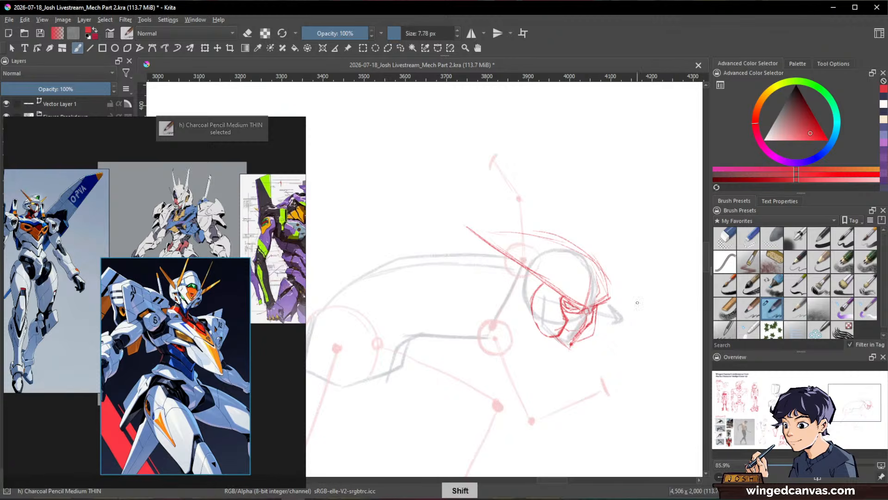
mouse_move(676, 190)
left_mouse_down()
mouse_move(634, 188)
mouse_move(615, 167)
left_mouse_up()
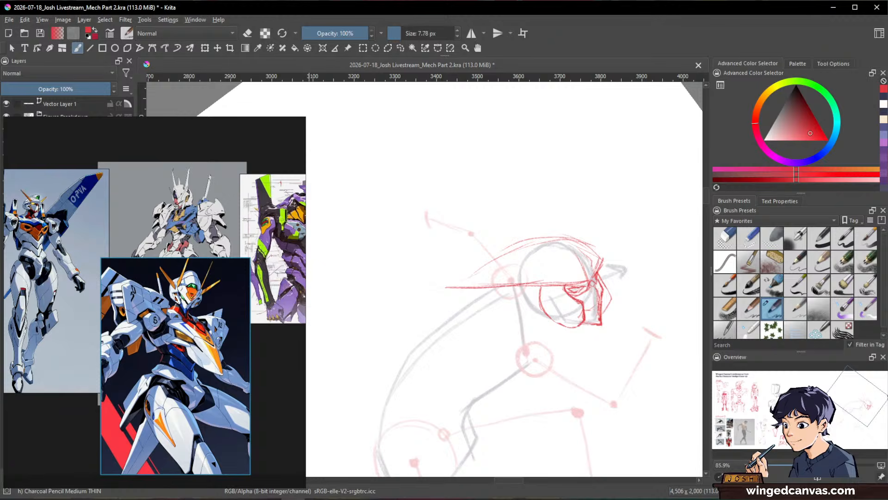
left_click(668, 42)
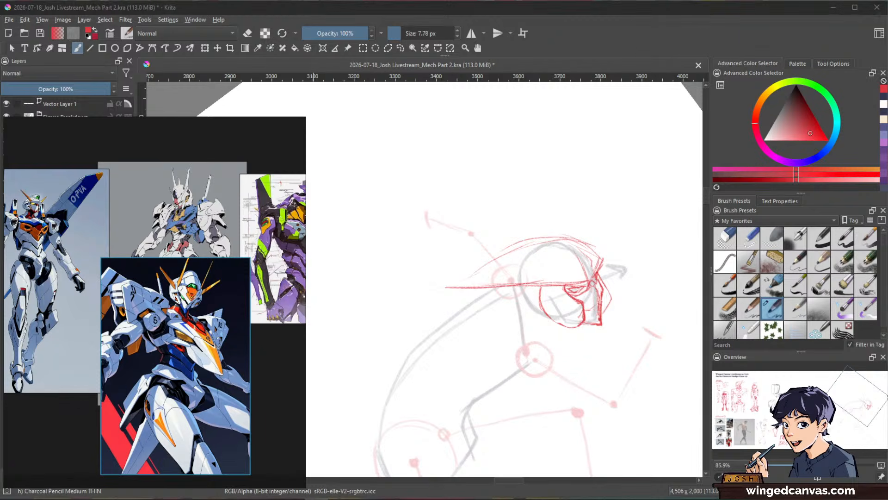
left_click(699, 36)
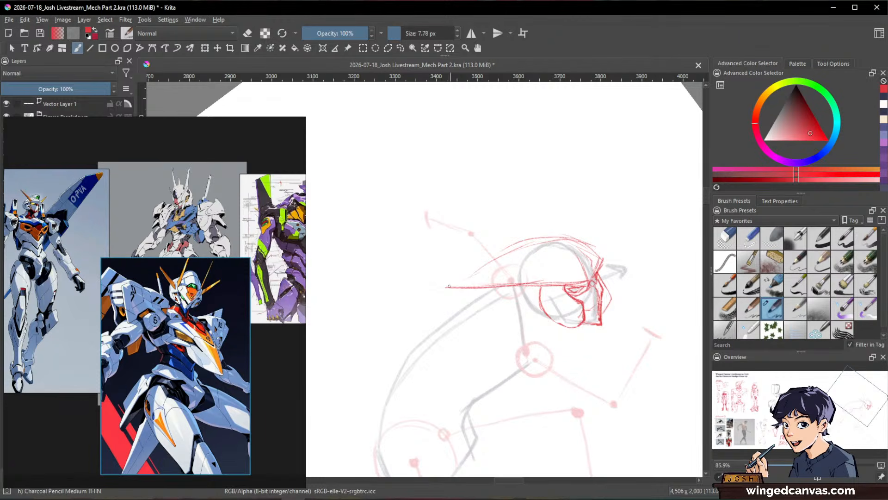
mouse_move(455, 288)
left_mouse_down("shift")
mouse_move(465, 288)
mouse_move(425, 290)
left_mouse_up("shift")
mouse_move(492, 287)
left_mouse_down()
mouse_move(406, 292)
mouse_move(561, 237)
mouse_move(648, 316)
mouse_move(581, 396)
mouse_move(556, 373)
left_mouse_up()
Step: Set the charcoal pencil's size to 11.79 px and draw a small rounded detail at the front of the helmet above the brow
key("slash")
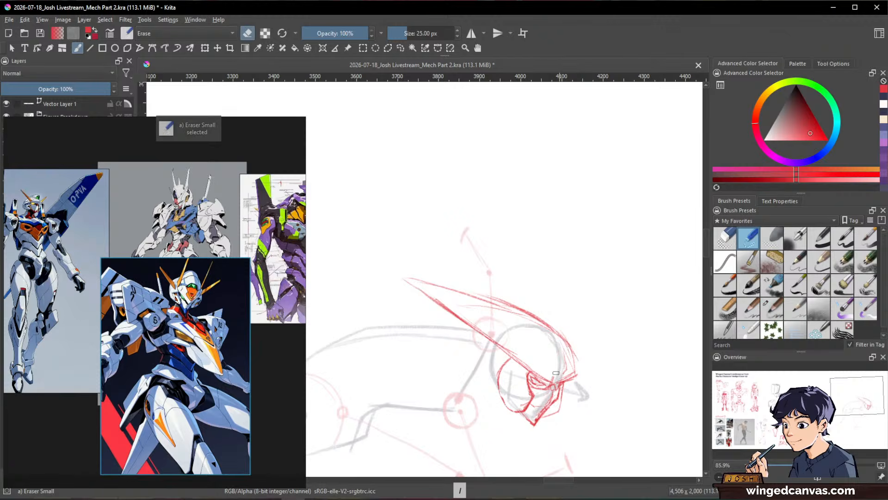
key("slash")
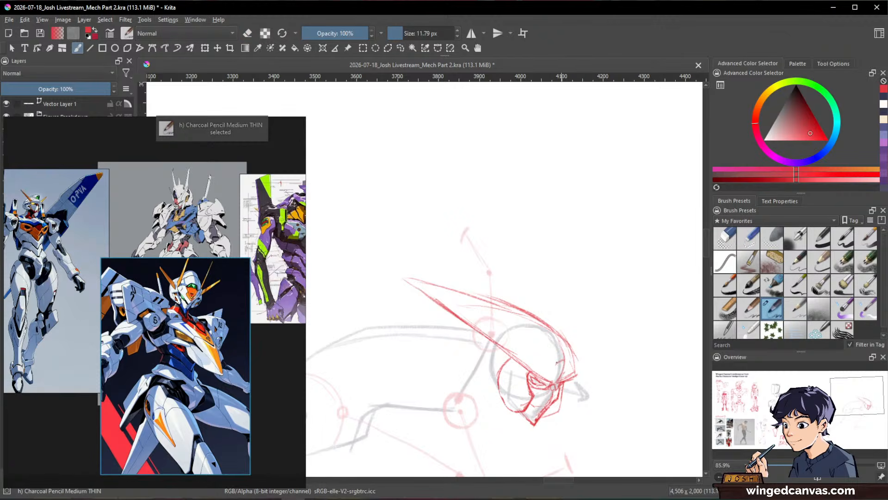
left_click_drag(567, 361, 559, 377)
left_click_drag(570, 344, 574, 379)
Step: Sketch the rounded chest block over the upper torso, with a curved line behind it for the waist
key("space")
mouse_move(597, 348)
left_mouse_down()
mouse_move(598, 382)
mouse_move(656, 351)
mouse_move(656, 305)
left_mouse_up()
key("space")
left_click_drag(577, 281, 612, 308)
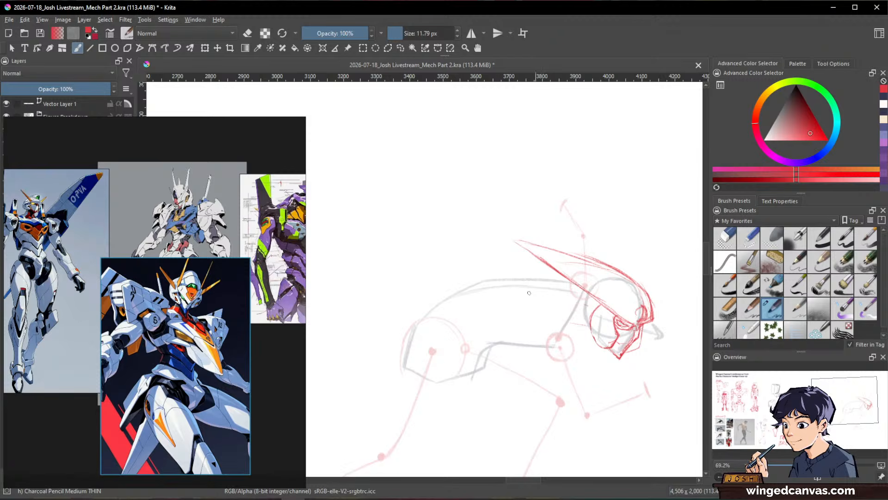
left_click_drag(492, 288, 467, 317)
mouse_move(495, 290)
left_mouse_down()
mouse_move(556, 274)
mouse_move(500, 319)
mouse_move(508, 351)
mouse_move(536, 339)
mouse_move(508, 341)
mouse_move(566, 356)
left_mouse_up()
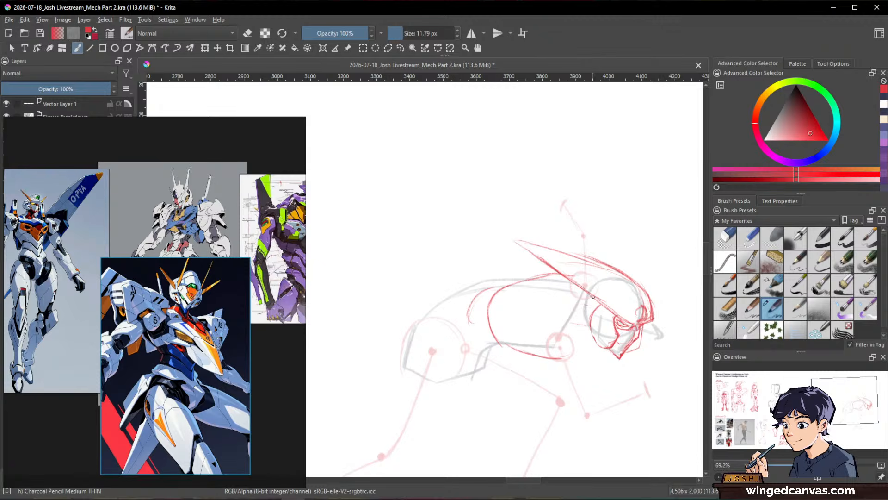
Step: Sketch the curved neck collar behind the head and the pointed shoulder plate over the near shoulder joint
left_click_drag(588, 289, 572, 321)
mouse_move(581, 286)
left_mouse_down()
mouse_move(561, 298)
mouse_move(567, 322)
left_mouse_up()
left_click_drag(569, 288, 577, 331)
mouse_move(557, 320)
left_mouse_down()
mouse_move(543, 341)
mouse_move(552, 321)
mouse_move(570, 334)
mouse_move(552, 357)
mouse_move(573, 377)
left_mouse_up()
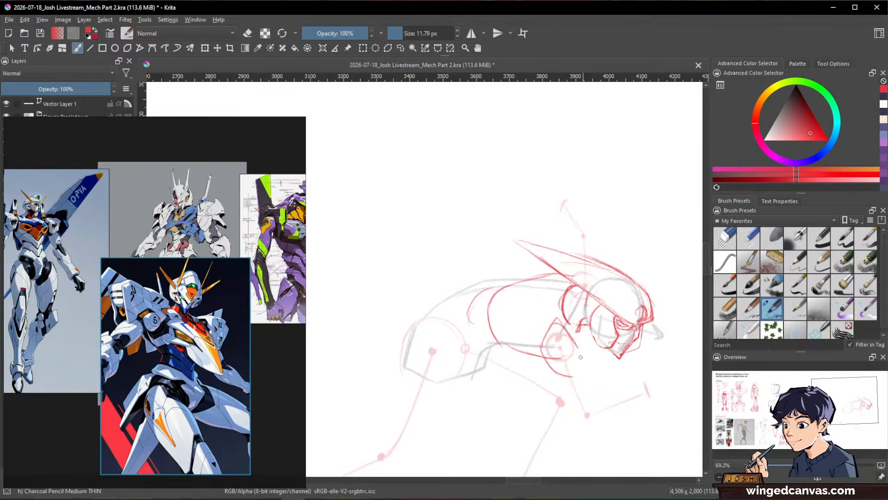
left_click_drag(578, 346, 573, 376)
left_click_drag(582, 327, 570, 343)
Step: Strengthen the chest's lower edge and sketch the segmented abdomen between the chest and the pelvis
left_click_drag(493, 329, 554, 361)
mouse_move(510, 286)
left_mouse_down()
mouse_move(560, 273)
mouse_move(482, 293)
mouse_move(471, 322)
mouse_move(443, 319)
mouse_move(493, 320)
mouse_move(505, 333)
left_mouse_up()
key("space")
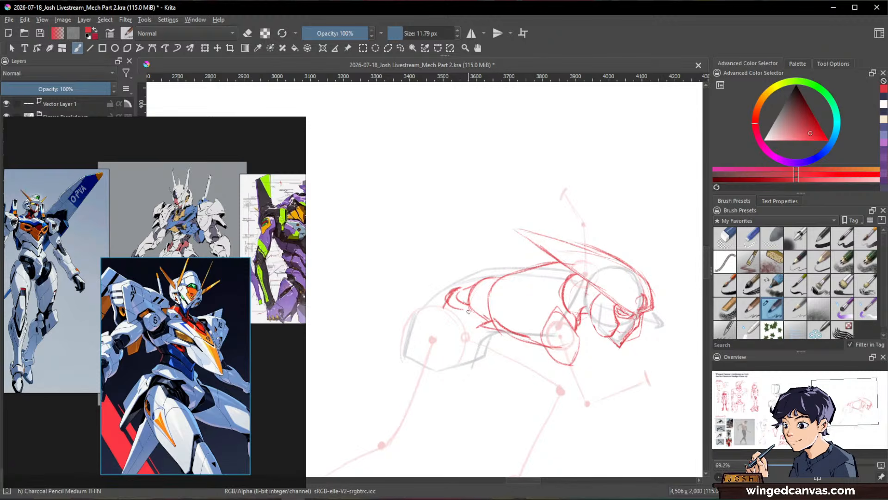
mouse_move(447, 296)
left_mouse_down()
mouse_move(469, 288)
mouse_move(466, 327)
mouse_move(486, 323)
mouse_move(431, 326)
mouse_move(458, 332)
mouse_move(480, 319)
mouse_move(484, 329)
mouse_move(465, 338)
mouse_move(478, 340)
left_mouse_up()
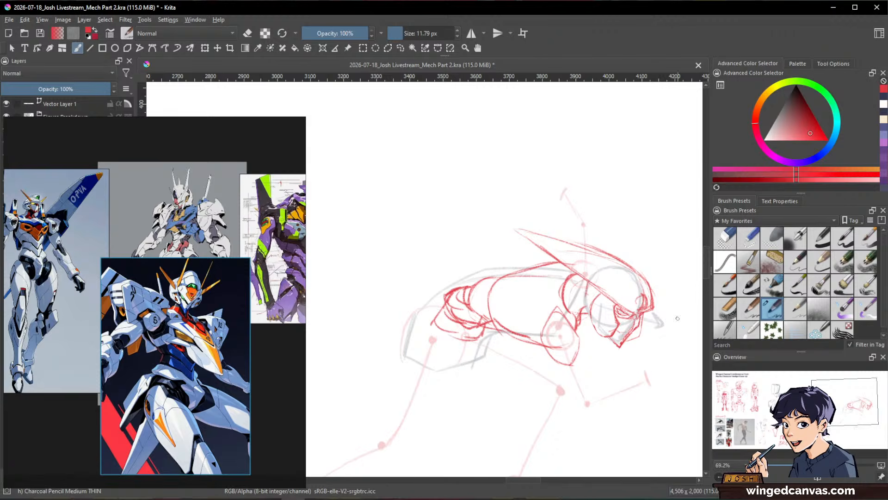
Step: Sketch the large rounded hip armor over the pelvis with an inner contour line, and the crotch block beside it
left_click_drag(647, 338, 646, 297)
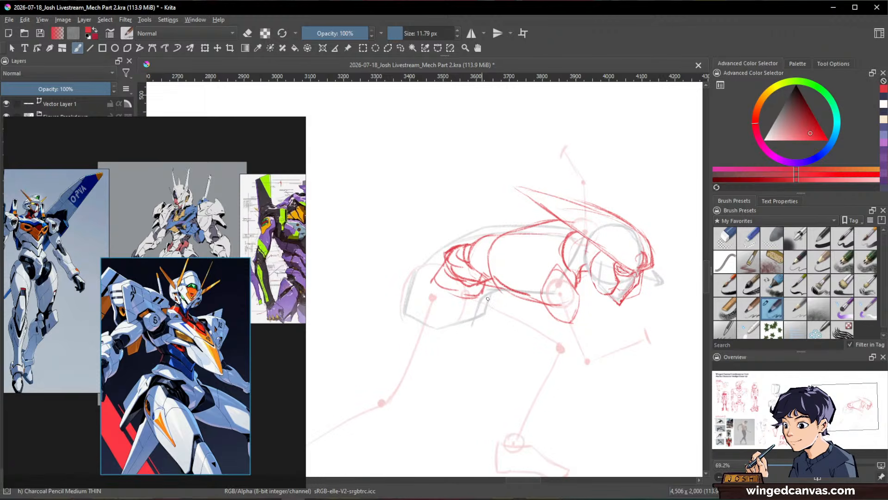
left_click_drag(483, 263, 555, 251)
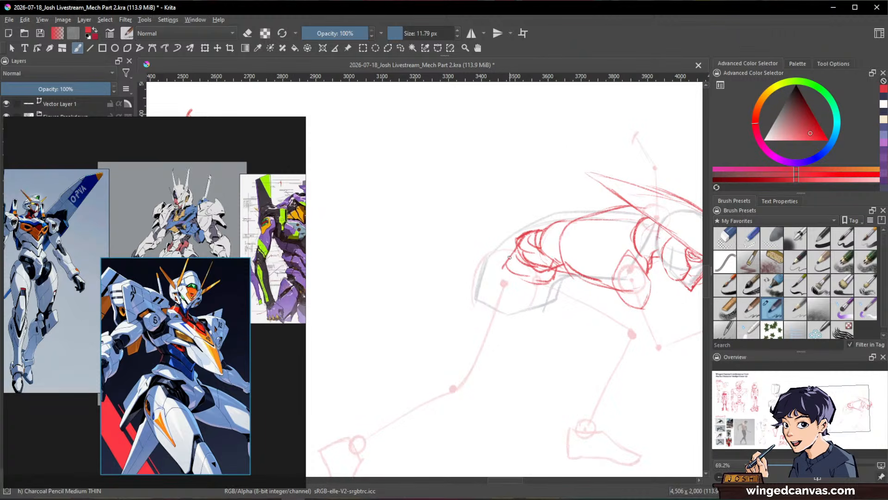
mouse_move(486, 268)
left_mouse_down()
mouse_move(525, 244)
mouse_move(469, 293)
mouse_move(490, 338)
mouse_move(526, 317)
mouse_move(512, 246)
mouse_move(531, 296)
mouse_move(522, 315)
mouse_move(546, 312)
mouse_move(538, 313)
left_mouse_up()
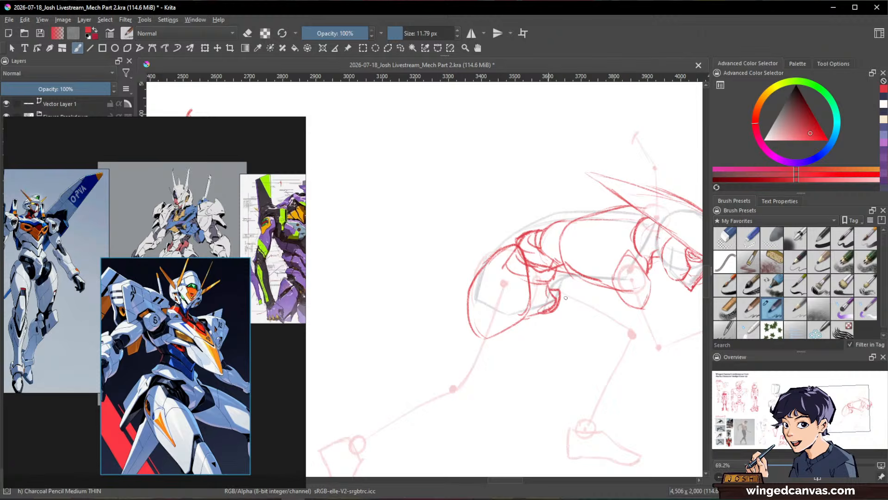
key("space")
left_click_drag(535, 320, 567, 326)
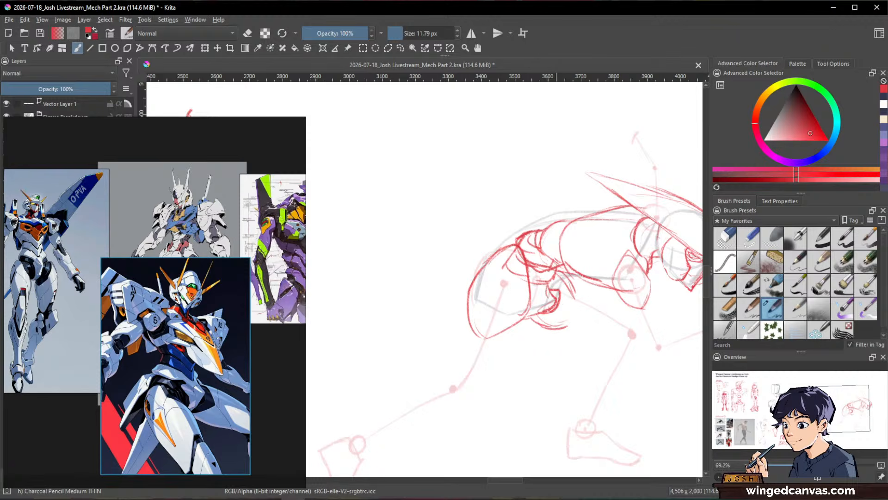
left_click_drag(516, 244, 485, 326)
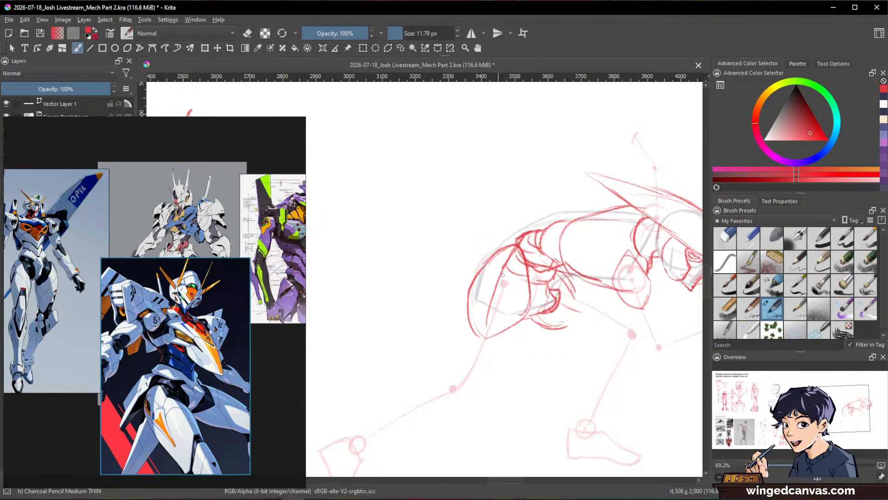
left_click_drag(506, 266, 484, 333)
Step: Draw the front pelvis plates and the upper and lower edges of the forward thigh toward the knee
left_click_drag(561, 304, 582, 313)
left_click_drag(557, 274, 582, 312)
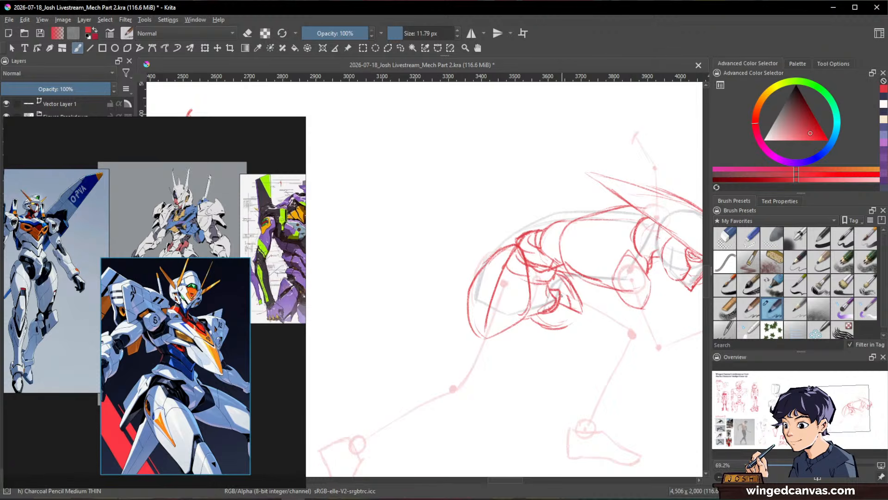
mouse_move(569, 295)
left_mouse_down()
mouse_move(558, 314)
mouse_move(621, 320)
left_mouse_up()
left_click_drag(559, 318, 624, 339)
Step: Draw the near upper arm as two lines tapering from the shoulder plate past the elbow, and trim the stray end with the eraser
mouse_move(691, 356)
left_mouse_down()
mouse_move(635, 328)
mouse_move(601, 368)
mouse_move(648, 337)
left_mouse_up()
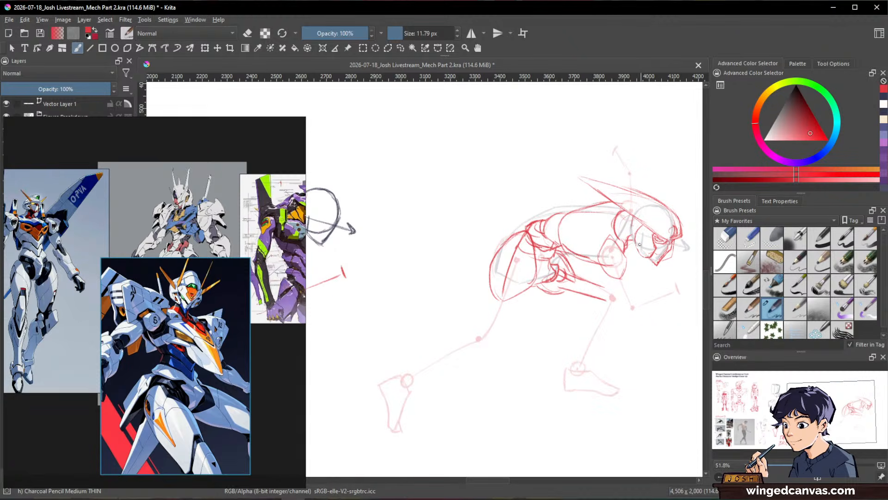
left_click_drag(616, 288, 621, 311)
left_click_drag(614, 278, 646, 328)
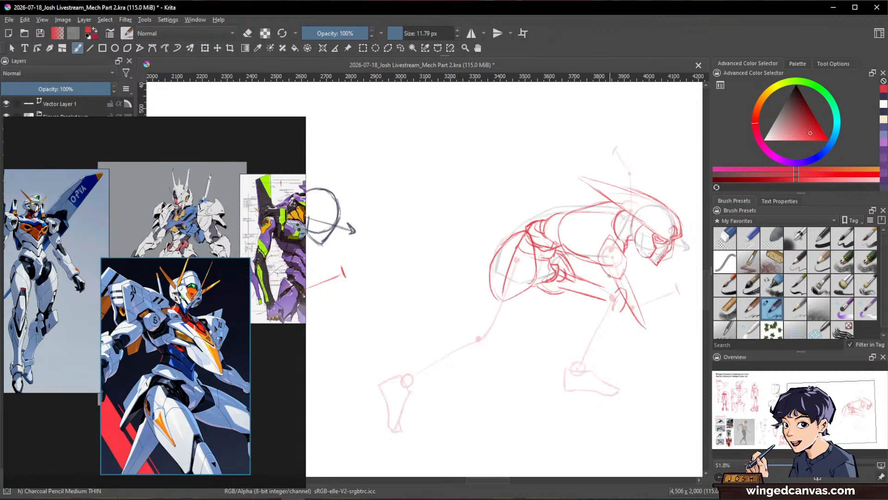
key("e")
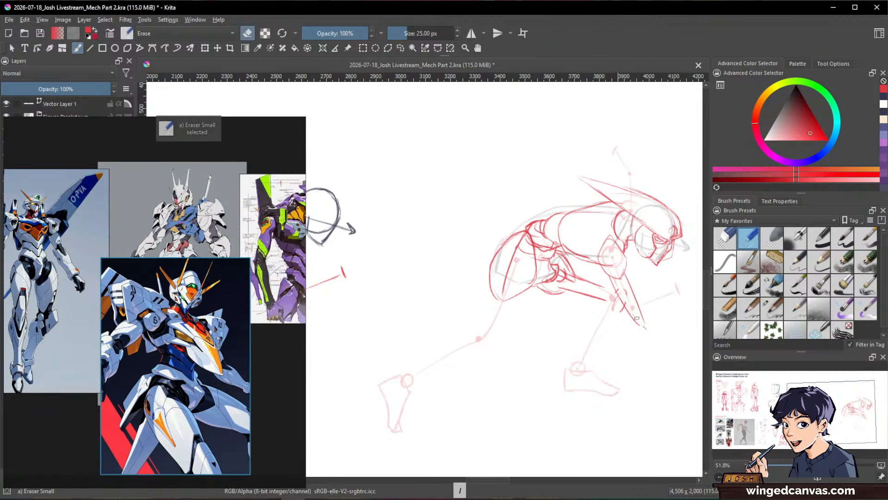
key("e")
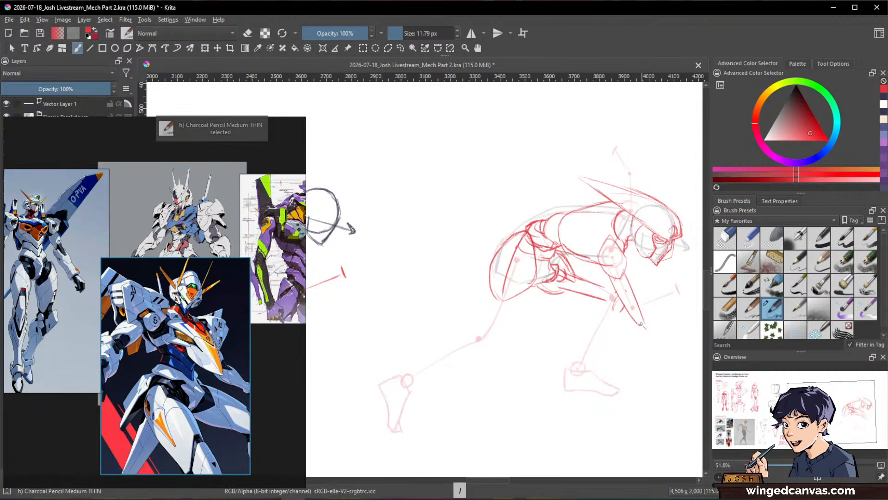
Step: Move the mech reference board down and show the pasted skater photo layer beside the mech drawing
left_click_drag(643, 292, 616, 296)
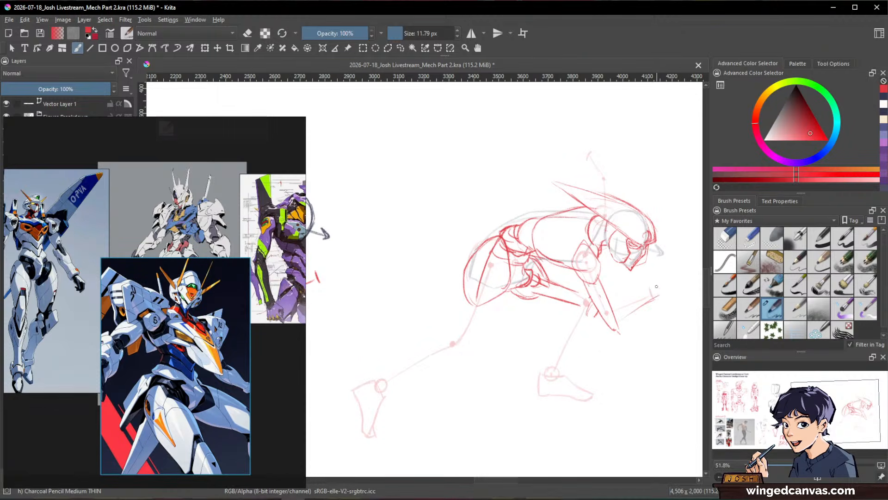
key("space")
left_click_drag(438, 384, 501, 384)
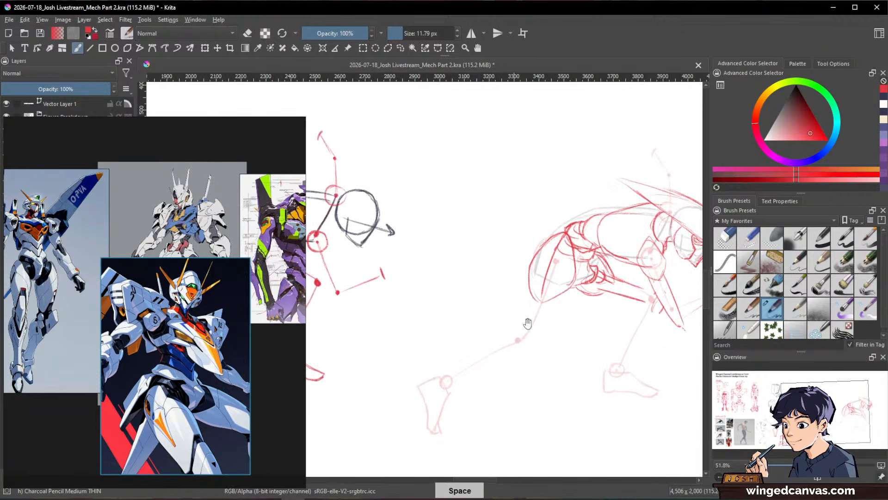
left_click_drag(616, 303, 508, 359)
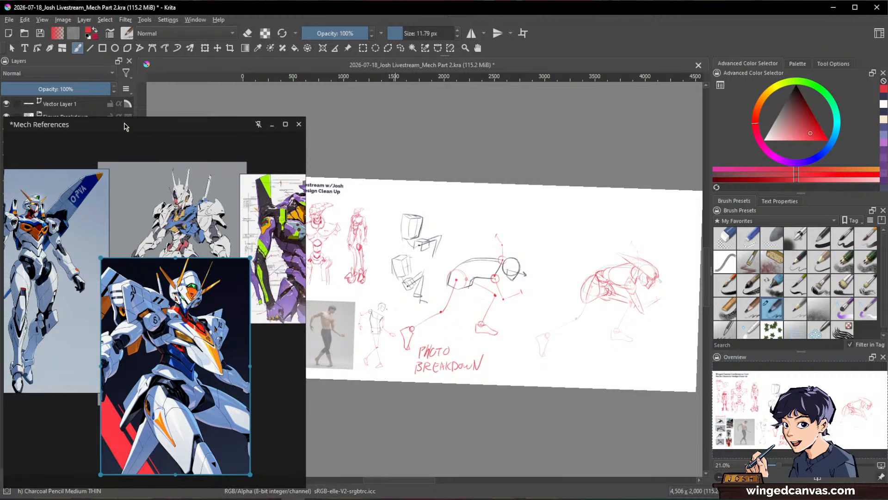
left_click_drag(126, 117, 118, 215)
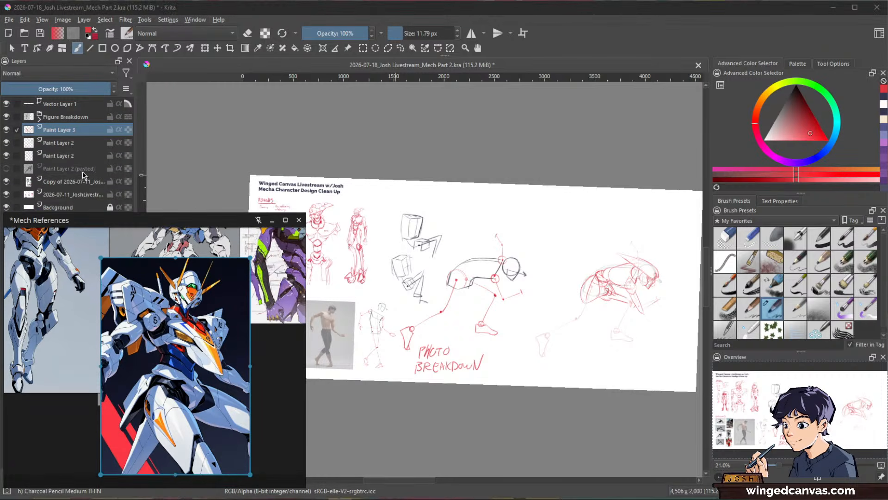
left_click(7, 169)
left_click_drag(591, 298, 655, 220)
left_click_drag(662, 324, 613, 343)
left_click_drag(632, 379, 553, 342)
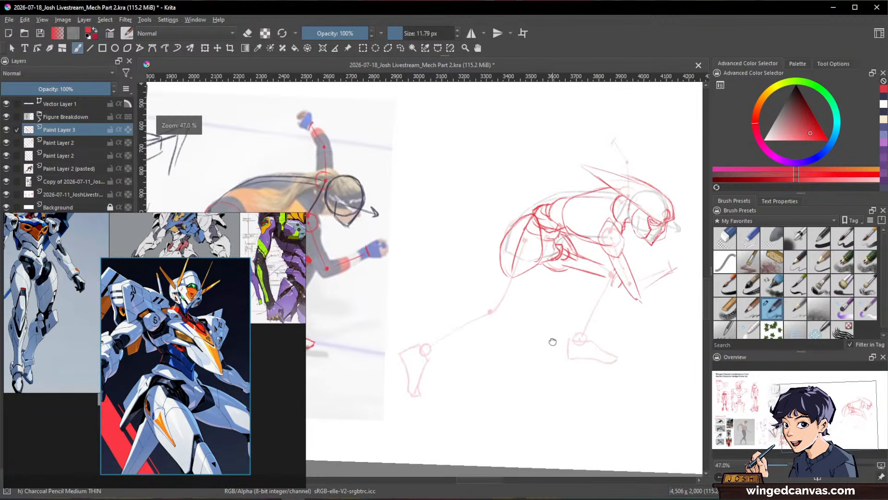
left_click_drag(645, 340, 621, 353)
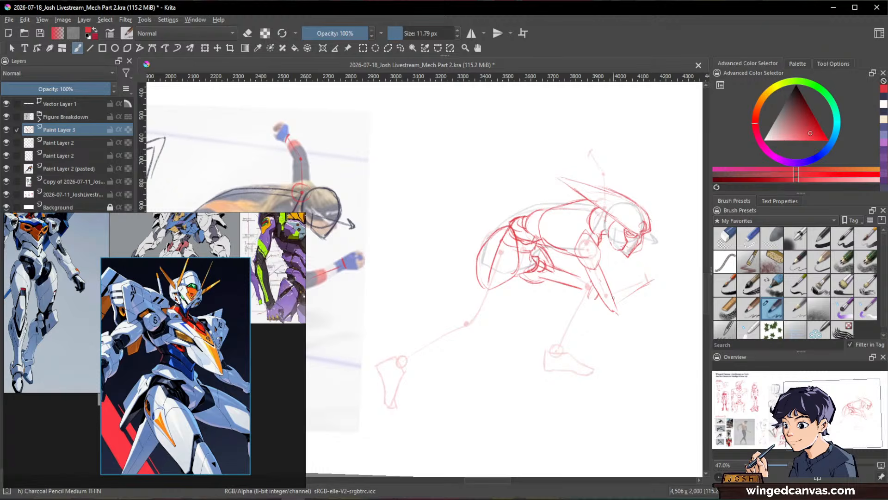
Step: Draw the near forearm from the elbow to the wrist and sketch the open hand with its fingers
mouse_move(635, 287)
left_mouse_down()
mouse_move(653, 277)
mouse_move(614, 310)
left_mouse_up()
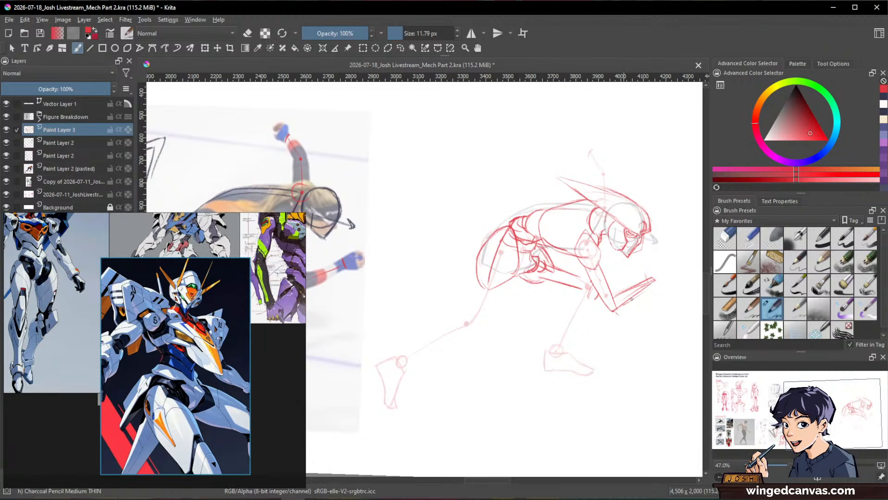
left_click_drag(655, 273, 673, 268)
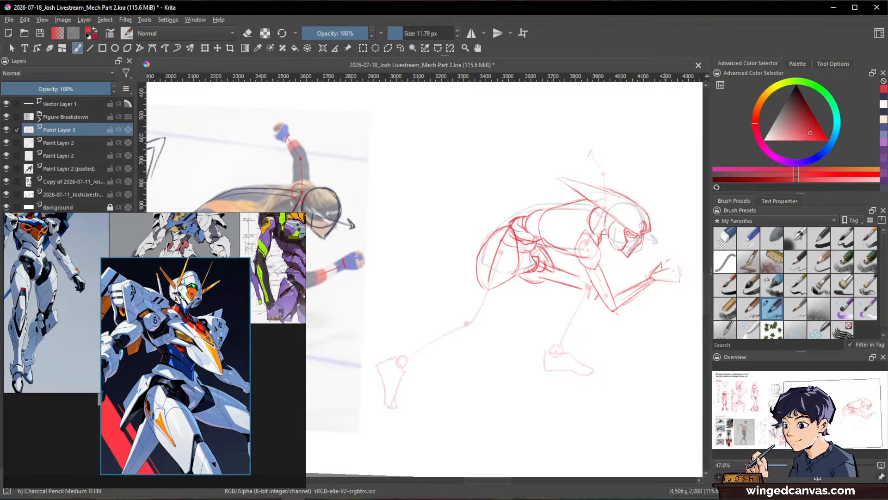
mouse_move(671, 257)
left_mouse_down()
mouse_move(675, 278)
mouse_move(670, 270)
left_mouse_up()
Step: Sketch the raised far arm above the back, trim its end with the eraser, and add the bent hand at its tip
mouse_move(582, 143)
left_mouse_down()
mouse_move(591, 159)
mouse_move(597, 179)
mouse_move(606, 174)
mouse_move(583, 132)
mouse_move(583, 164)
left_mouse_up()
key("slash")
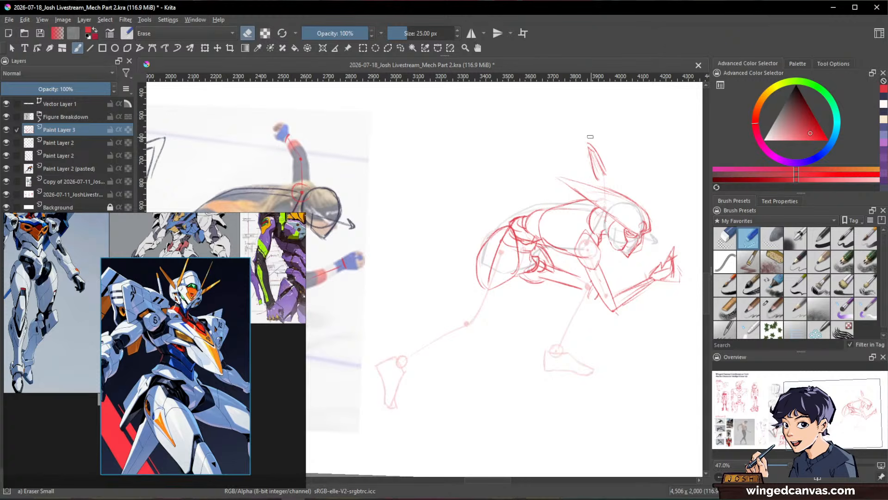
key("slash")
mouse_move(572, 133)
left_mouse_down()
mouse_move(606, 171)
mouse_move(573, 146)
left_mouse_up()
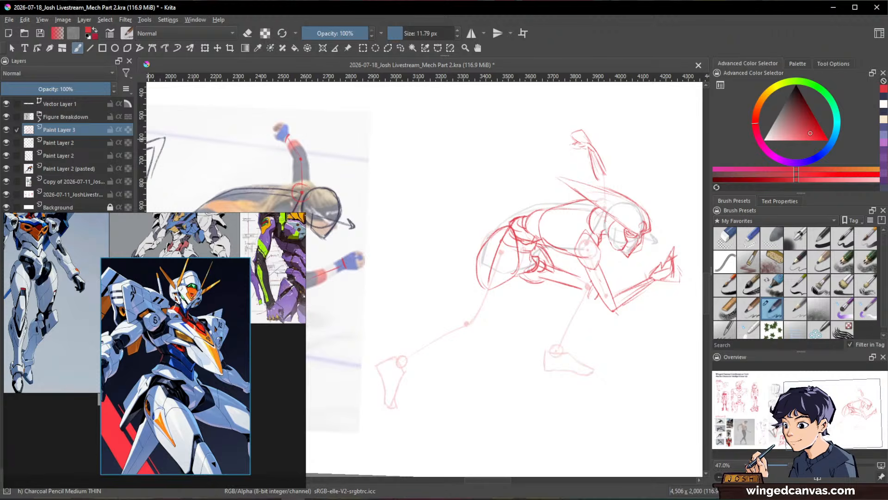
key("alt+Tab")
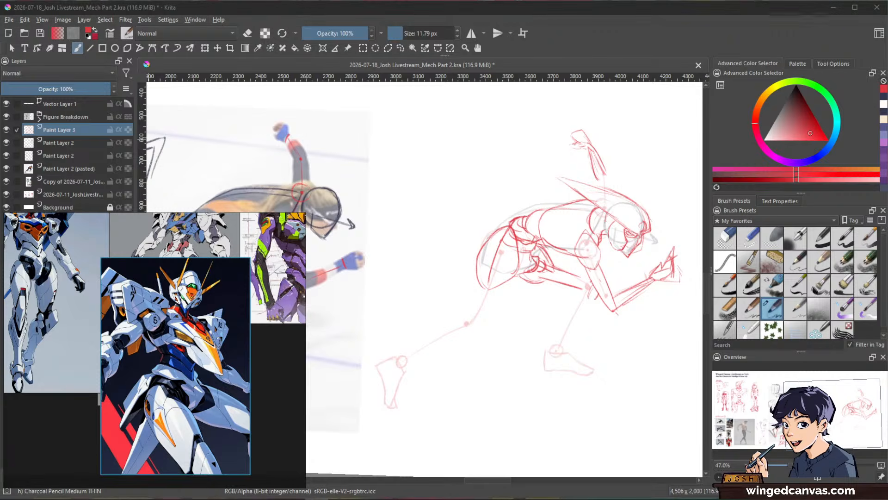
key("alt+Tab")
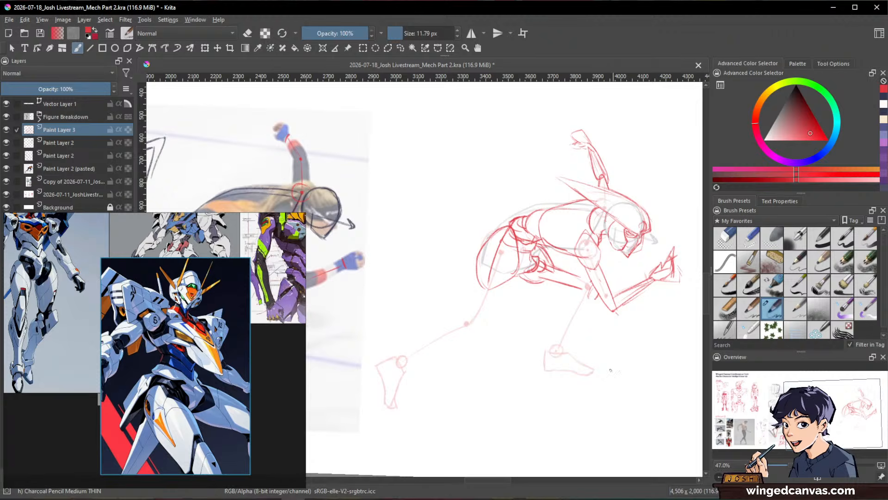
Step: Disable the Mech References board's always-on-top setting for Krita and attach the board to the Krita window again
right_click(613, 306)
left_click_drag(234, 220, 273, 174)
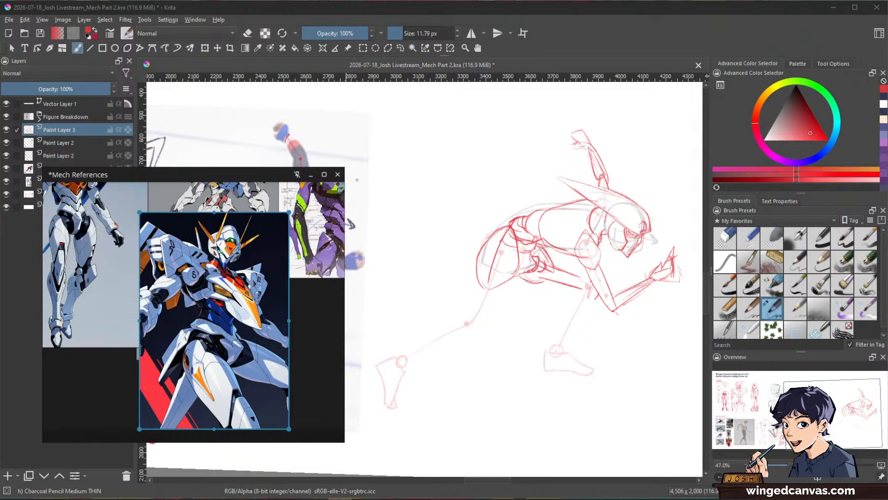
left_click(297, 176)
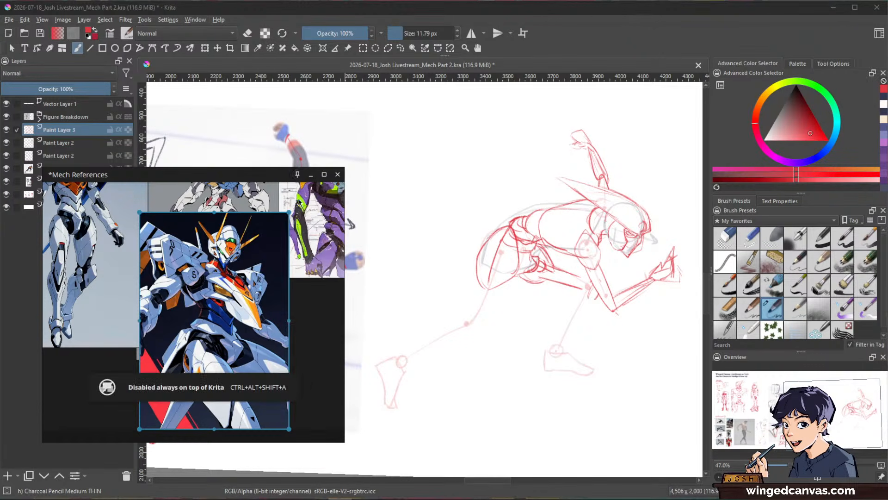
right_click(298, 176)
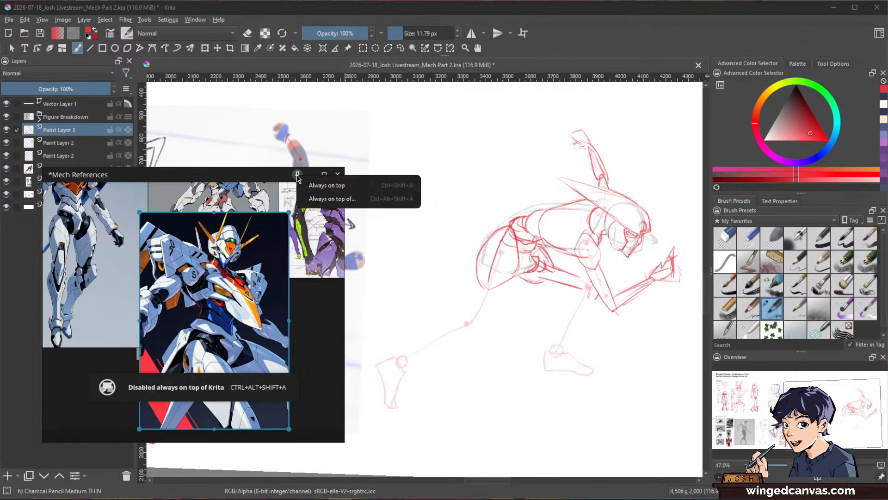
left_click(327, 199)
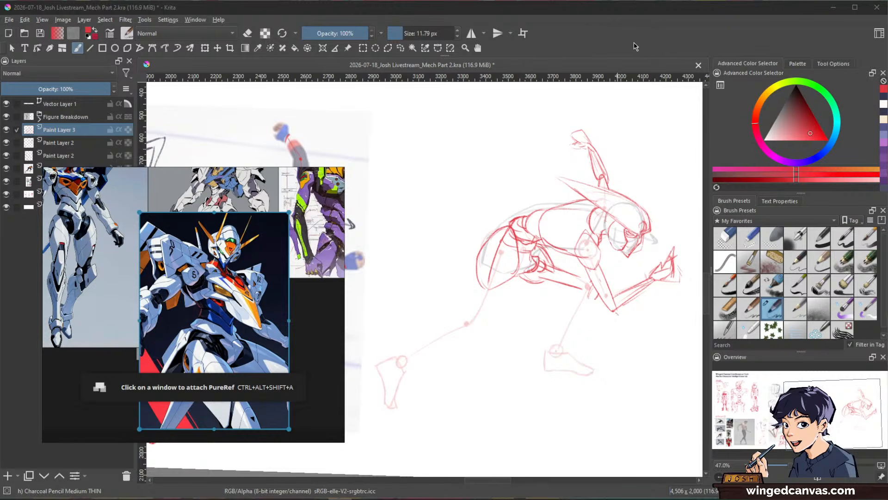
left_click(611, 46)
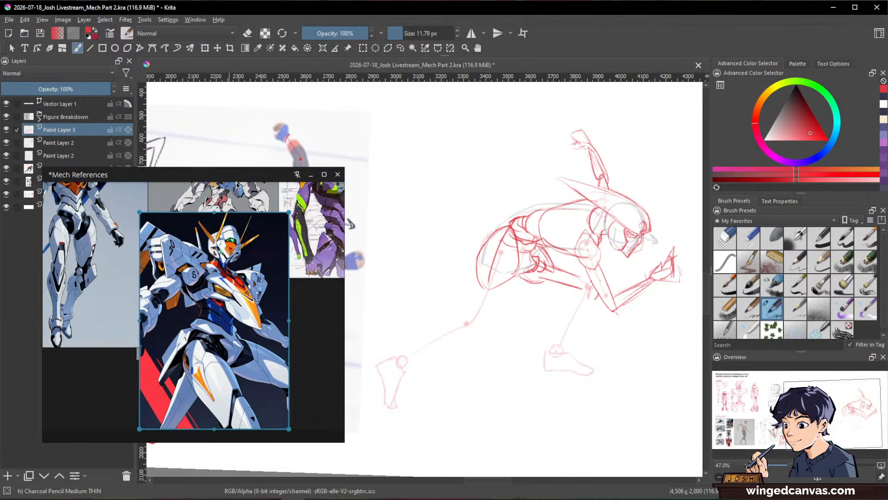
Step: Move the reference board up, make it narrower and taller to uncover the skater photo, and shift its images into view
left_click_drag(234, 181, 199, 99)
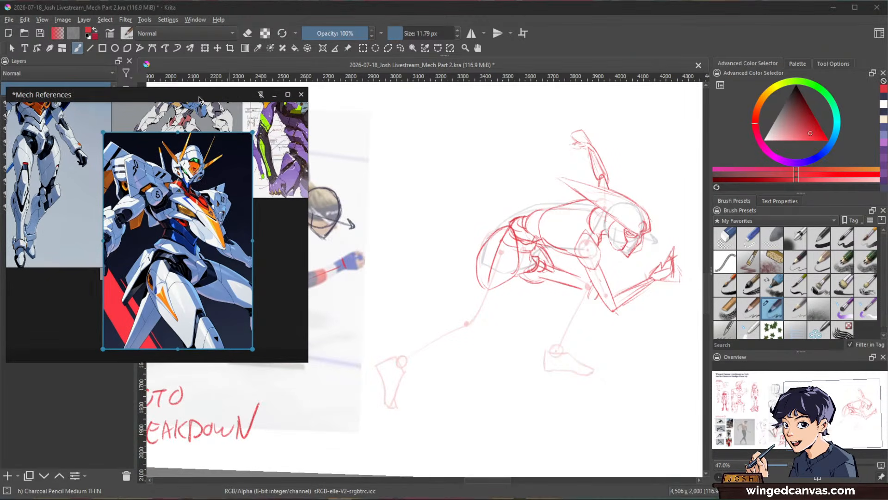
left_click_drag(309, 183, 239, 184)
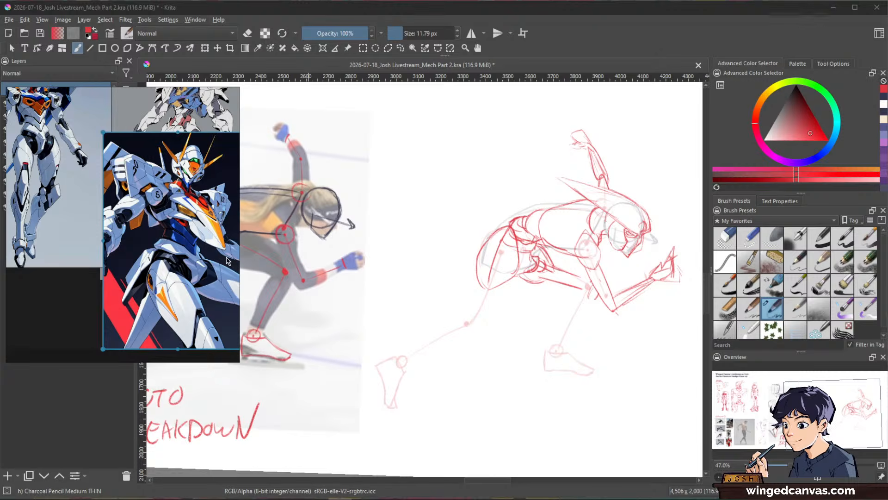
left_click_drag(209, 362, 209, 492)
left_click_drag(158, 183, 77, 323)
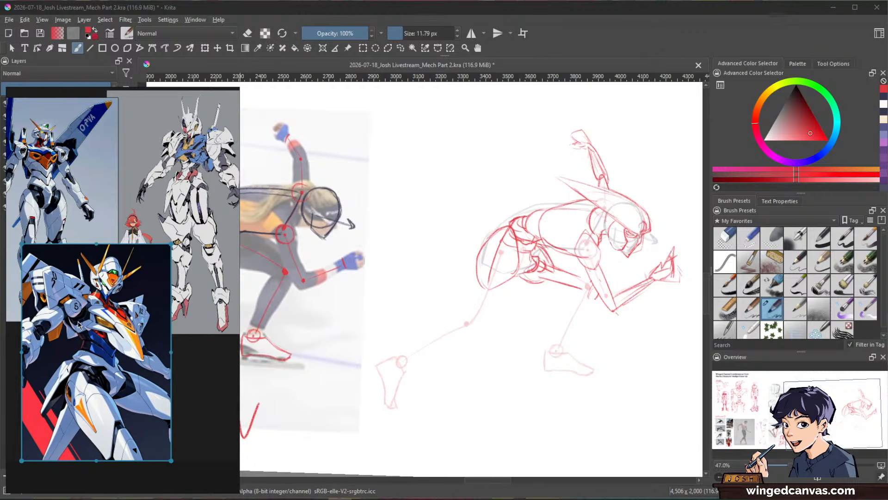
left_click(691, 51)
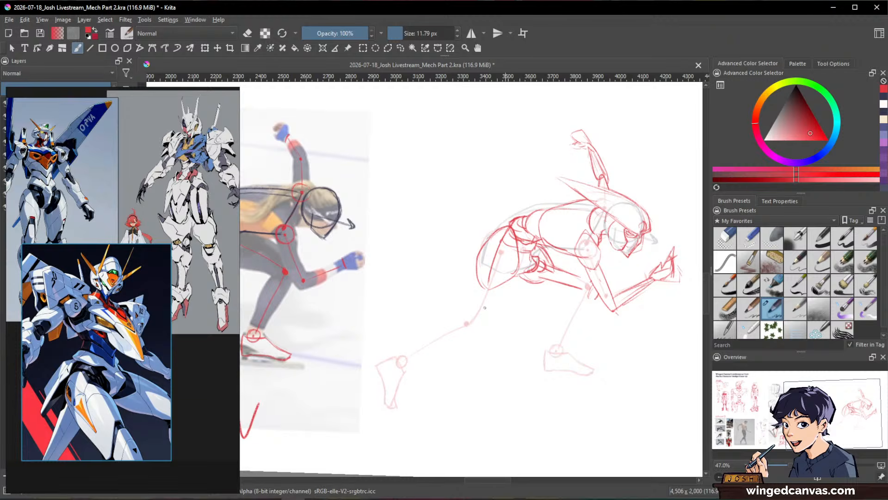
Step: Draw the front and back edges of the rear thigh, tapering from the hip armor to the knee
mouse_move(481, 285)
left_mouse_down()
mouse_move(514, 274)
mouse_move(503, 244)
mouse_move(541, 223)
left_mouse_up()
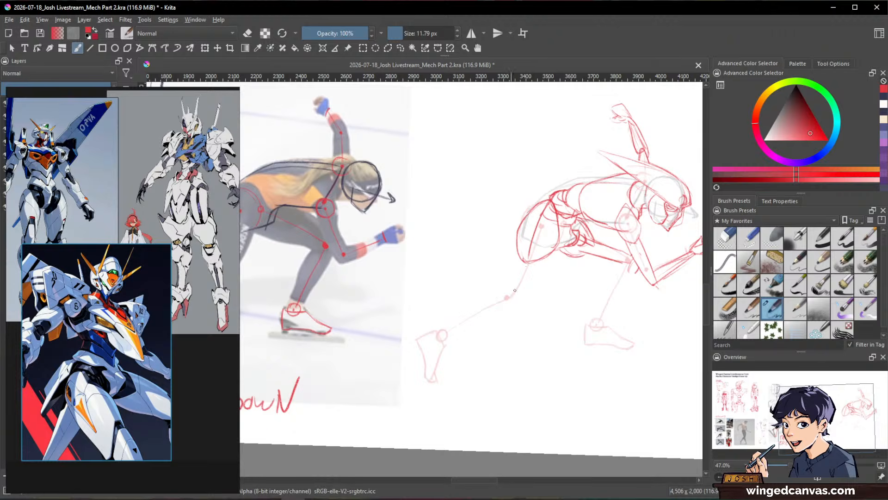
left_click_drag(532, 278, 590, 277)
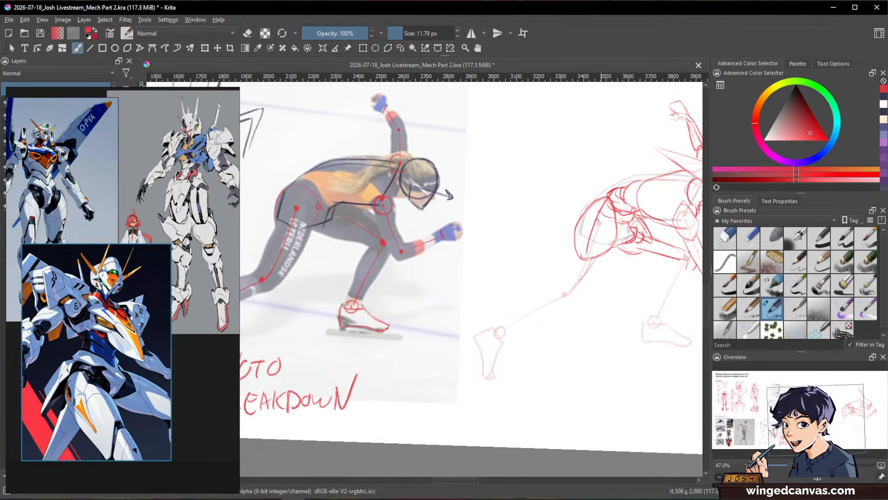
left_click_drag(601, 259, 572, 296)
left_click_drag(574, 242, 564, 300)
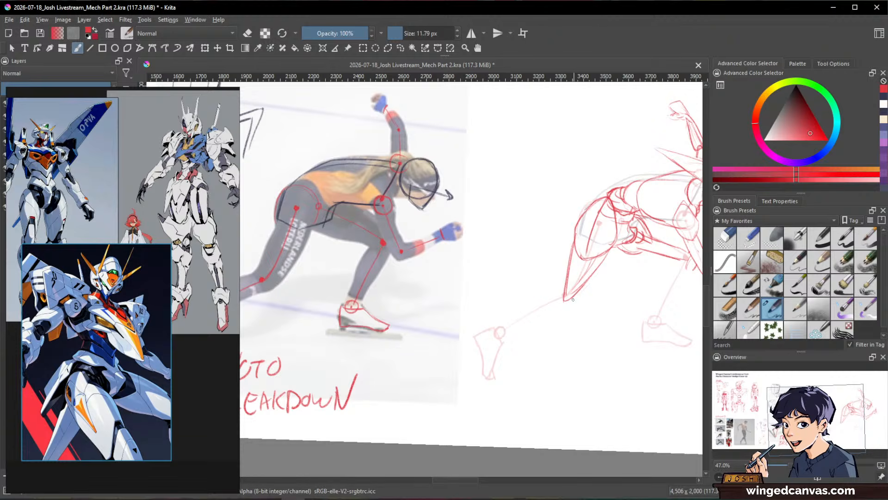
Step: Sketch the rear knee as a flat oval and draw the upper and lower edges of the shin back to the ankle
mouse_move(587, 303)
left_mouse_down()
mouse_move(558, 310)
mouse_move(573, 308)
mouse_move(561, 298)
mouse_move(570, 295)
mouse_move(460, 354)
left_mouse_up()
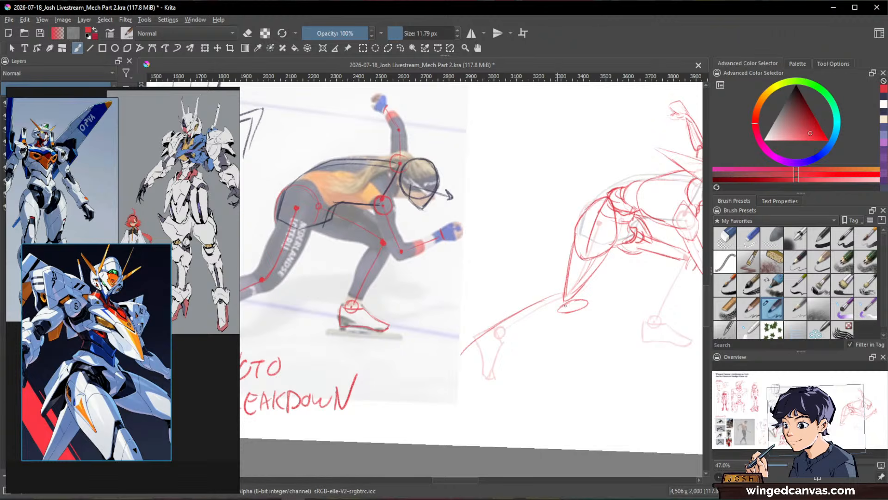
left_click_drag(562, 293, 472, 340, "shift")
mouse_move(561, 310)
left_mouse_down()
mouse_move(518, 321)
mouse_move(471, 350)
left_mouse_up()
key("space")
left_click_drag(470, 347, 520, 323)
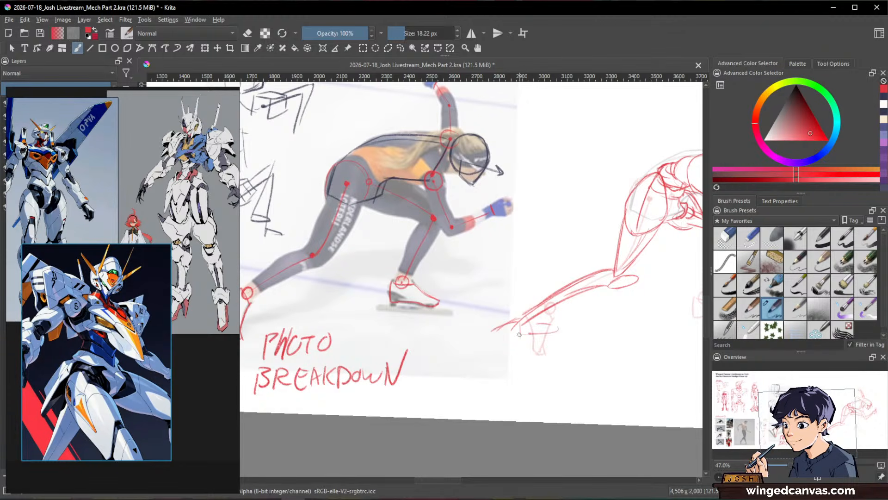
Step: Outline the rear foot hanging down from the ankle, with its heel edge, sole and pointed toe
left_click_drag(495, 330, 513, 364)
left_click_drag(523, 338, 515, 376)
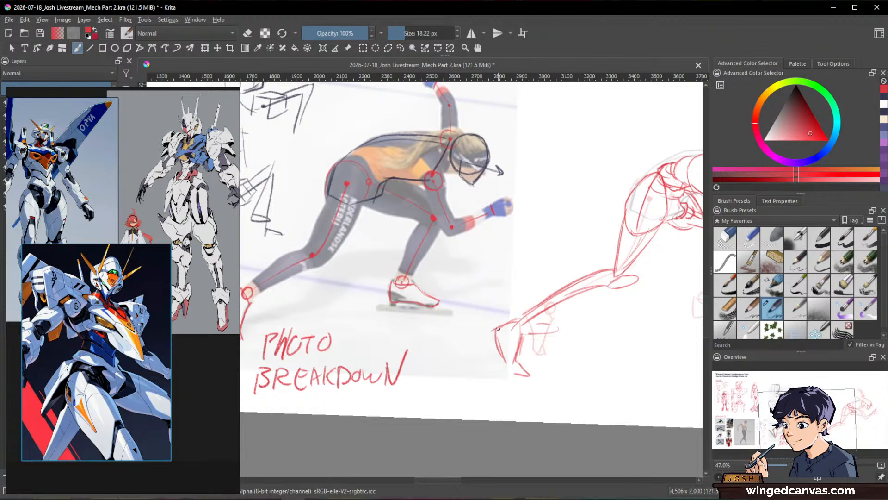
left_click_drag(498, 328, 510, 378)
Step: Redraw the forward thigh with a fuller curved underside and a new upper edge, and erase the old lines inside it
key("space")
mouse_move(641, 370)
left_mouse_down()
mouse_move(472, 395)
mouse_move(496, 382)
left_mouse_up()
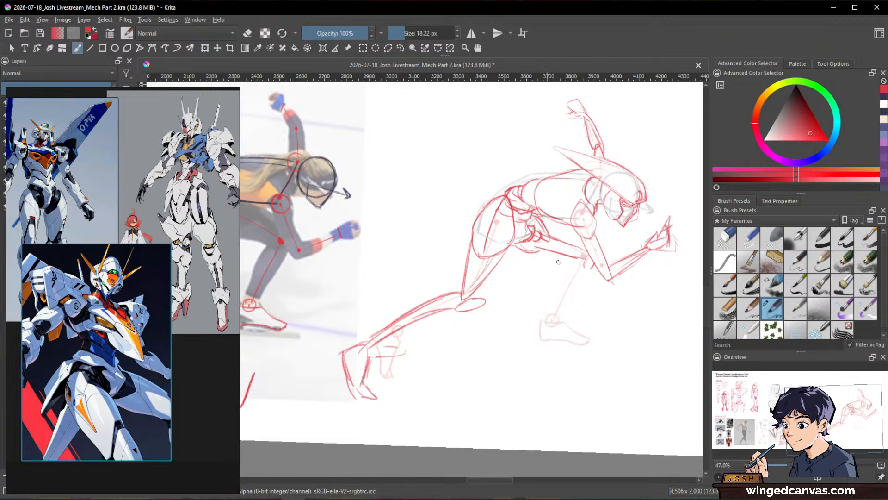
left_click_drag(515, 252, 569, 260)
left_click_drag(546, 227, 579, 240)
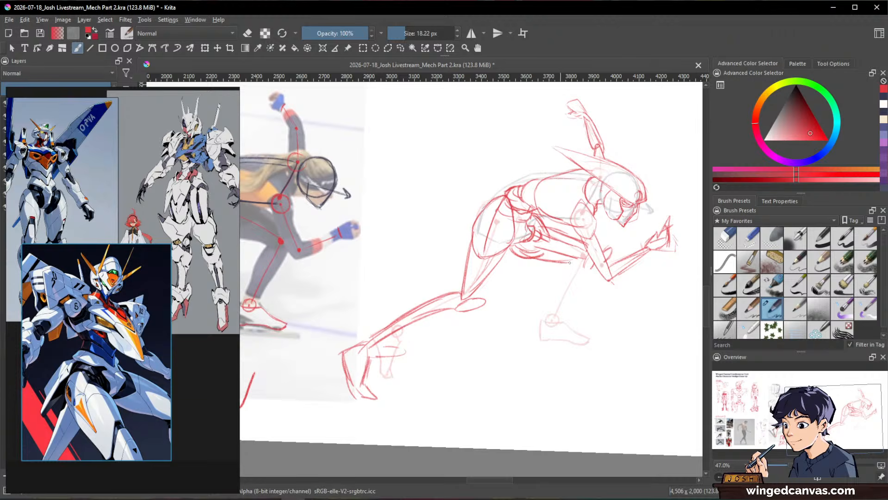
key("e")
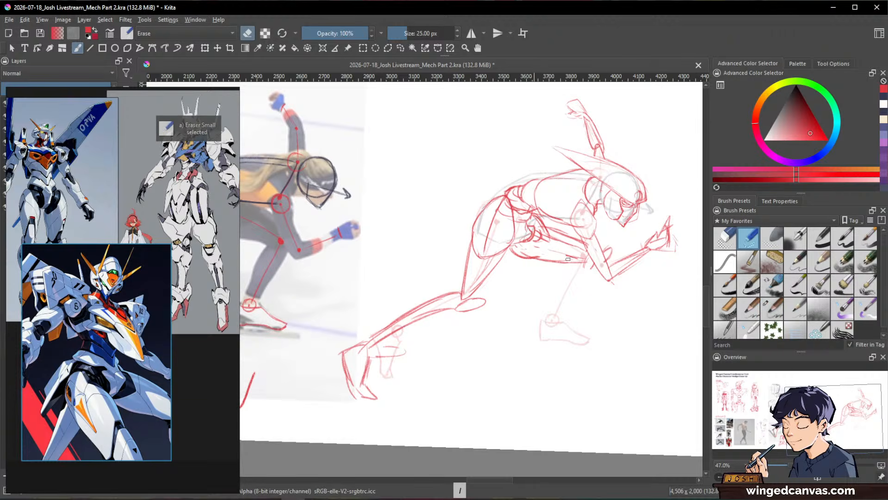
key("e")
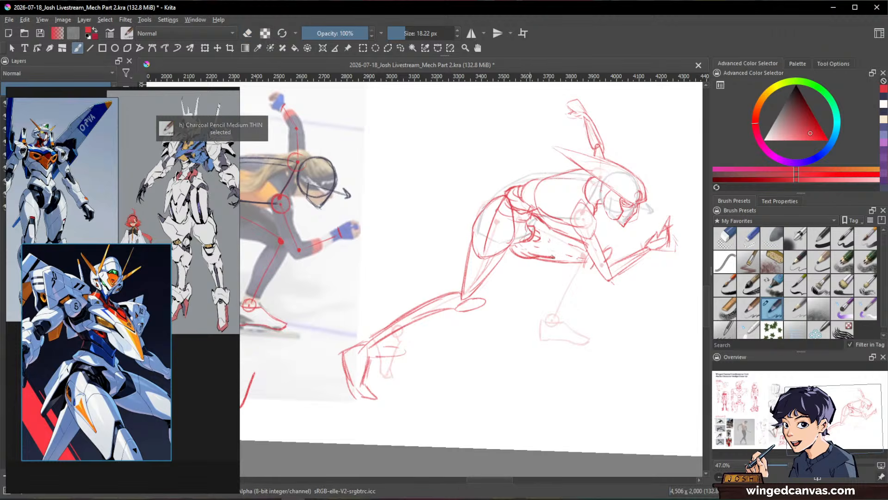
key("e")
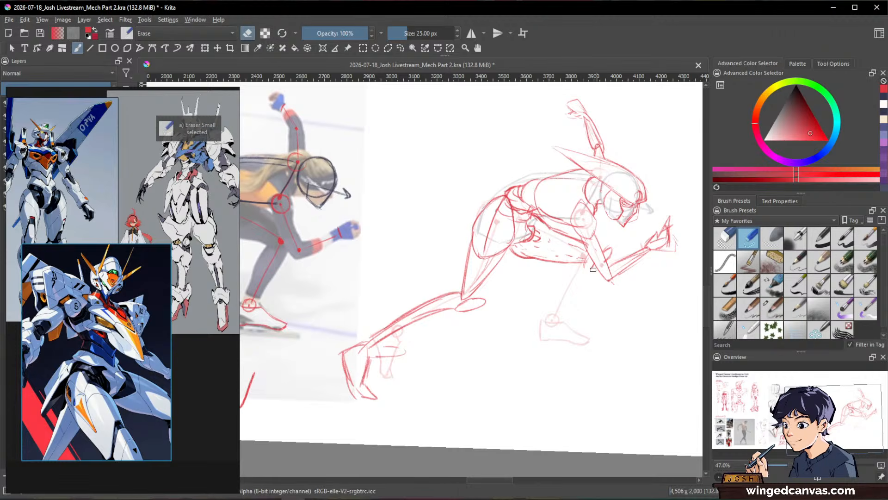
key("e")
Step: Draw the front and back edges of the forward shin from the knee past the ankle to the heel, erasing the first, shorter attempt
left_click_drag(596, 265, 559, 314)
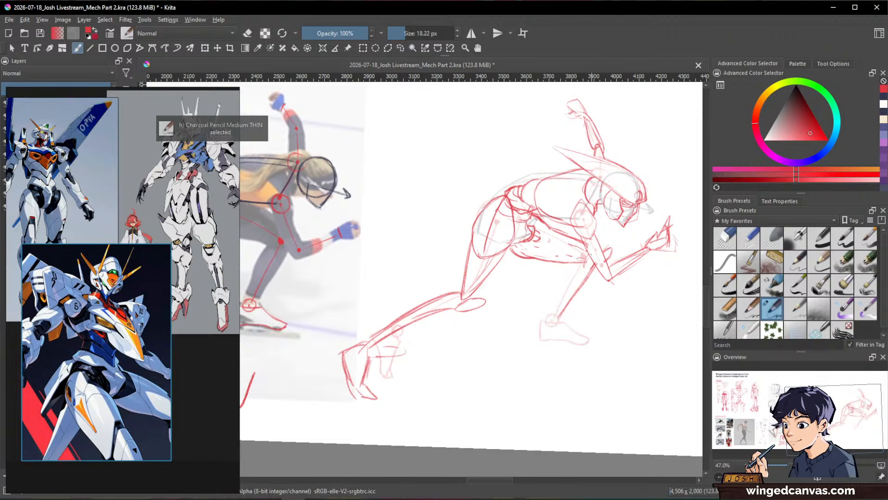
left_click_drag(586, 253, 553, 324)
left_click_drag(593, 273, 561, 324)
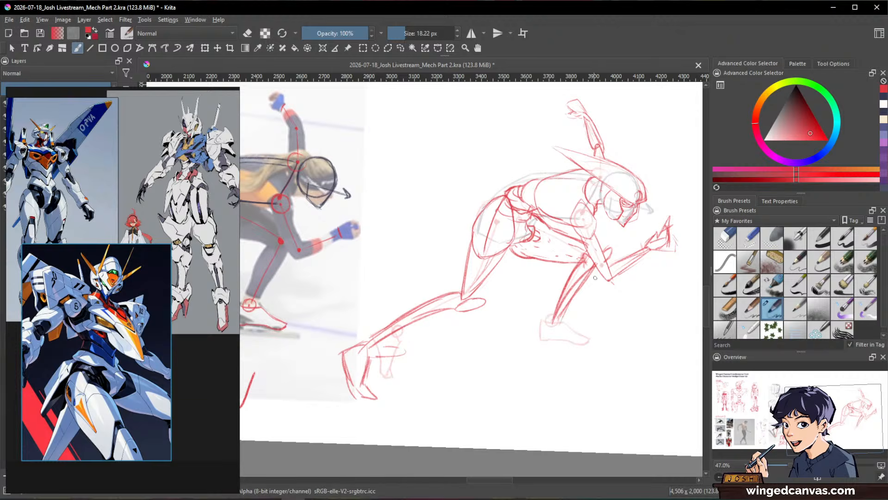
key("e")
left_click_drag(584, 277, 550, 324)
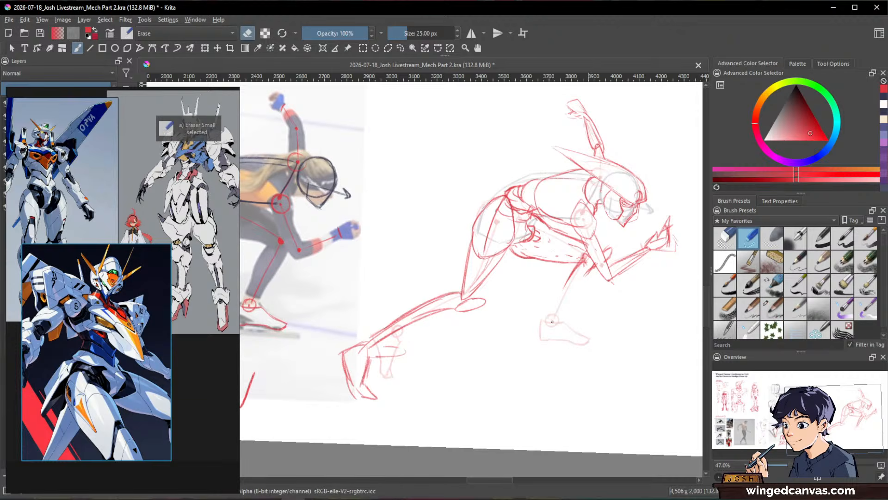
key("/")
mouse_move(586, 258)
left_mouse_down()
mouse_move(555, 298)
mouse_move(571, 278)
mouse_move(543, 335)
left_mouse_up()
left_click_drag(573, 269, 545, 333)
left_click_drag(581, 282, 547, 334)
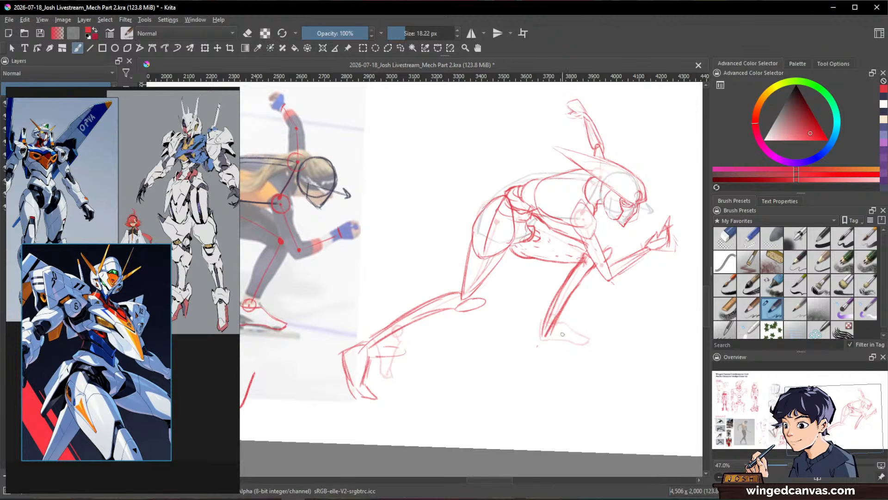
Step: Outline the forward foot with a flat sole, pointed toe and ankle fins, and add a round wheel beneath it
mouse_move(557, 325)
left_mouse_down()
mouse_move(544, 342)
mouse_move(582, 342)
left_mouse_up()
mouse_move(561, 325)
left_mouse_down()
mouse_move(546, 342)
mouse_move(573, 348)
mouse_move(583, 312)
left_mouse_up()
mouse_move(582, 314)
left_mouse_down()
mouse_move(564, 327)
mouse_move(552, 337)
left_mouse_up()
left_click_drag(545, 323, 572, 310)
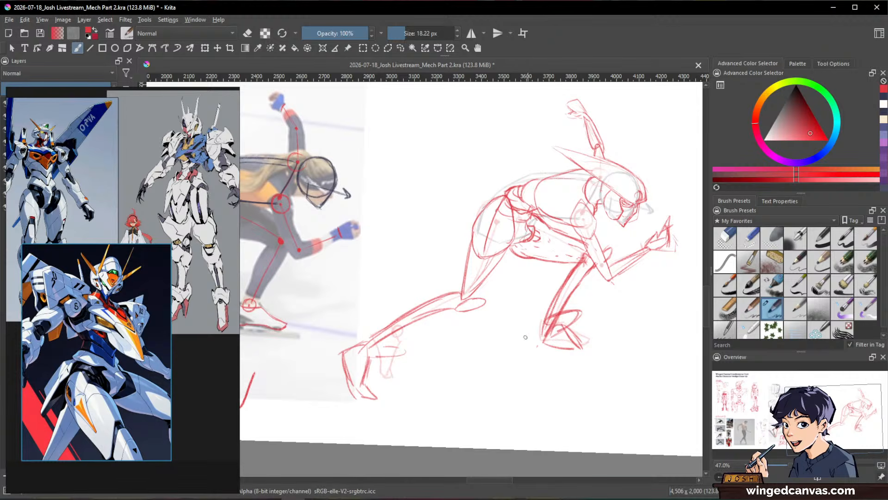
left_click_drag(398, 377, 432, 365)
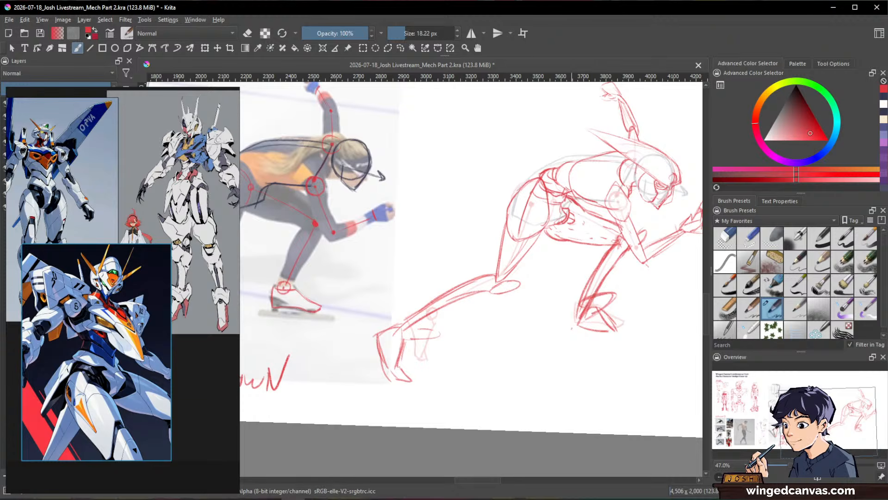
mouse_move(579, 321)
left_mouse_down()
mouse_move(586, 306)
mouse_move(631, 332)
mouse_move(591, 331)
mouse_move(598, 327)
mouse_move(600, 352)
mouse_move(617, 352)
mouse_move(601, 353)
left_mouse_up()
mouse_move(614, 329)
left_mouse_down()
mouse_move(619, 337)
mouse_move(592, 356)
left_mouse_up()
Step: Give the rear foot pointed ankle fins and a reworked edge, and add a round wheel against its sole
key("space")
mouse_move(393, 319)
left_mouse_down()
mouse_move(467, 282)
mouse_move(518, 301)
left_mouse_up()
mouse_move(463, 317)
left_mouse_down()
mouse_move(518, 301)
mouse_move(468, 278)
mouse_move(472, 315)
mouse_move(446, 311)
mouse_move(465, 342)
mouse_move(474, 333)
mouse_move(466, 354)
mouse_move(472, 346)
left_mouse_up()
key("slash")
left_click_drag(477, 320, 471, 349)
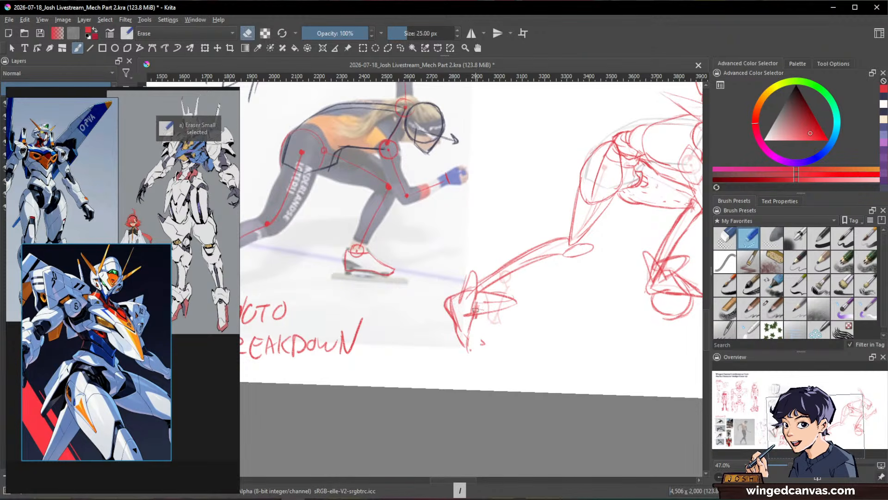
key("slash")
left_click_drag(476, 314, 468, 347)
left_click_drag(476, 320, 469, 350)
mouse_move(445, 310)
left_mouse_down()
mouse_move(432, 343)
mouse_move(442, 312)
mouse_move(439, 354)
mouse_move(429, 348)
mouse_move(460, 342)
mouse_move(432, 345)
left_mouse_up()
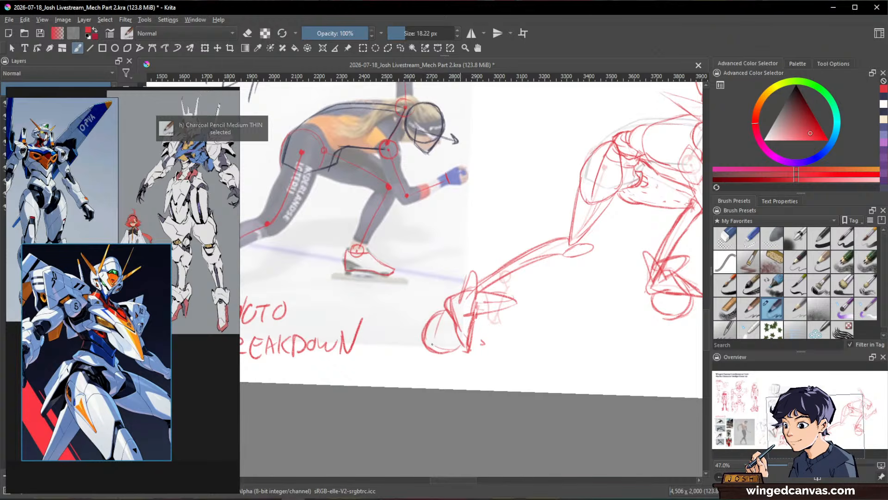
Step: Straighten the canvas and examine the whole mech figure beside the skater photo breakdown
key("space")
left_click_drag(654, 310, 633, 365)
key("ctrl+space")
key("shift+space")
key("space")
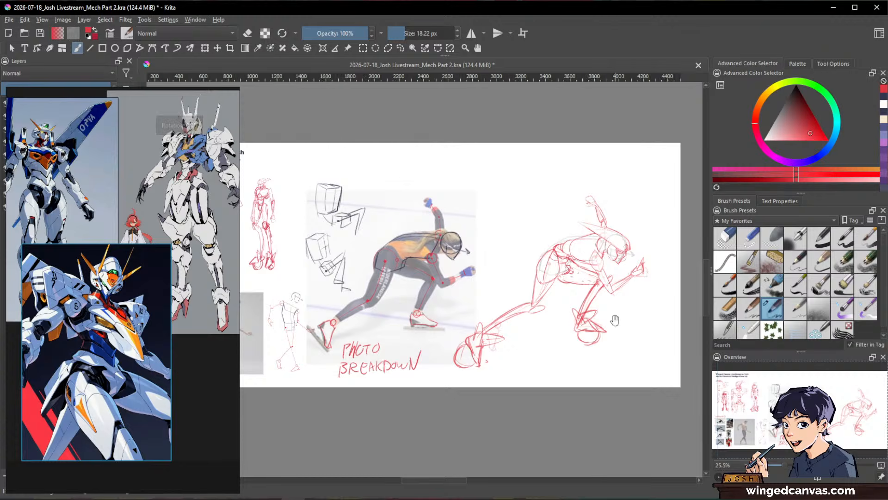
key("space")
left_click_drag(615, 322, 644, 319)
key("ctrl+space")
left_click_drag(644, 323, 646, 311)
key("space")
left_click_drag(584, 349, 613, 364)
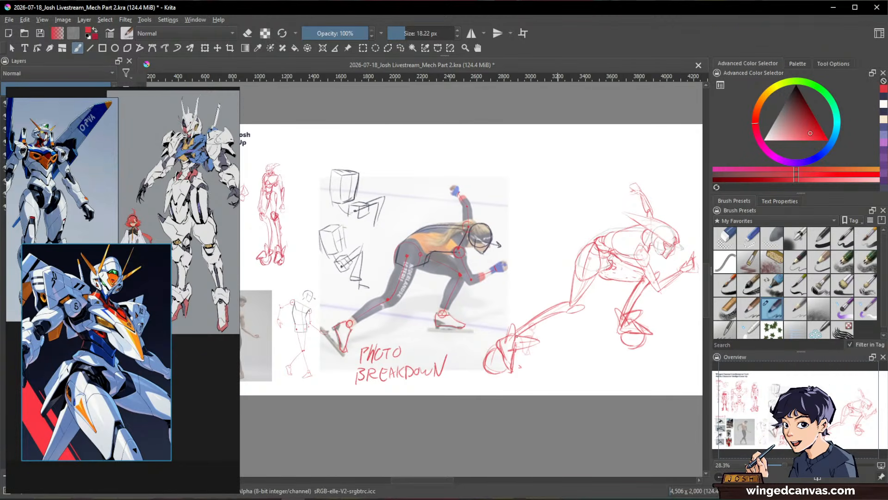
key("space")
mouse_move(452, 380)
left_mouse_down()
mouse_move(622, 386)
mouse_move(634, 397)
mouse_move(463, 376)
left_mouse_up()
key("space")
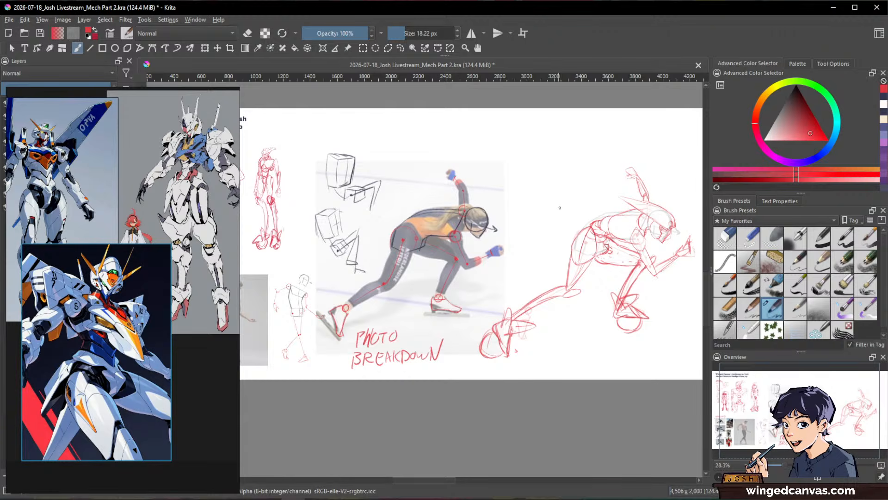
scroll(560, 208, "down", 1)
left_click_drag(560, 212, 430, 204)
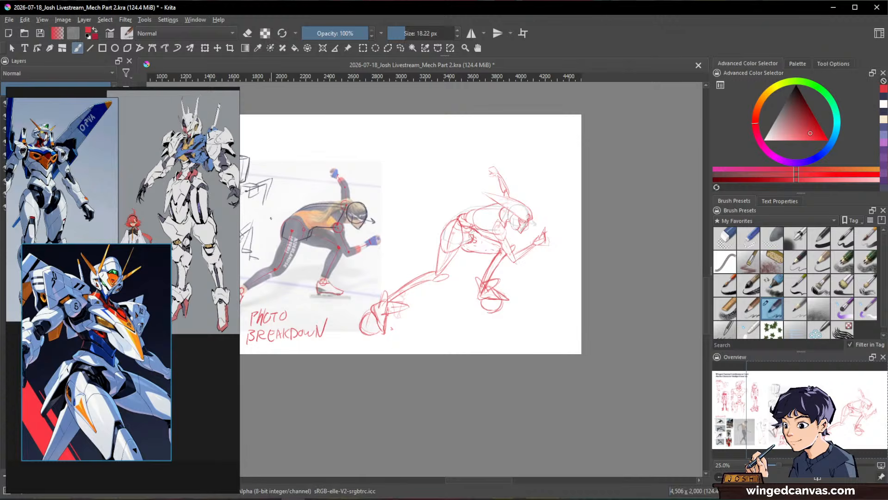
Step: Uncover the layer list, select Paint Layer 3 with the Paint Layer 2 directly below it, and try merging them
mouse_move(183, 91)
left_click_drag(183, 86, 183, 256)
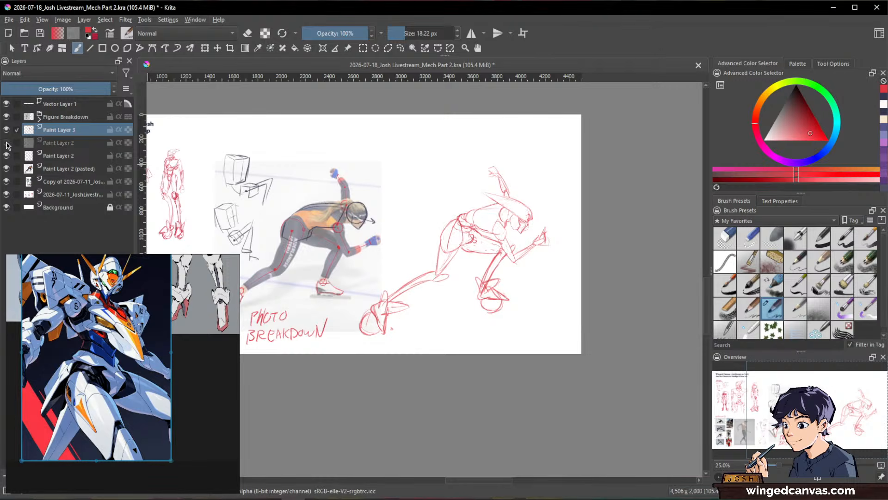
left_click(69, 144)
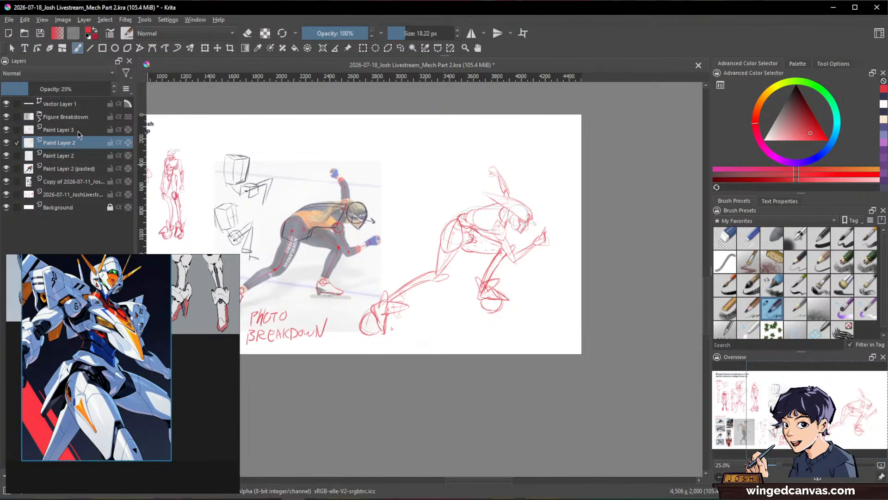
left_click(73, 131, "ctrl")
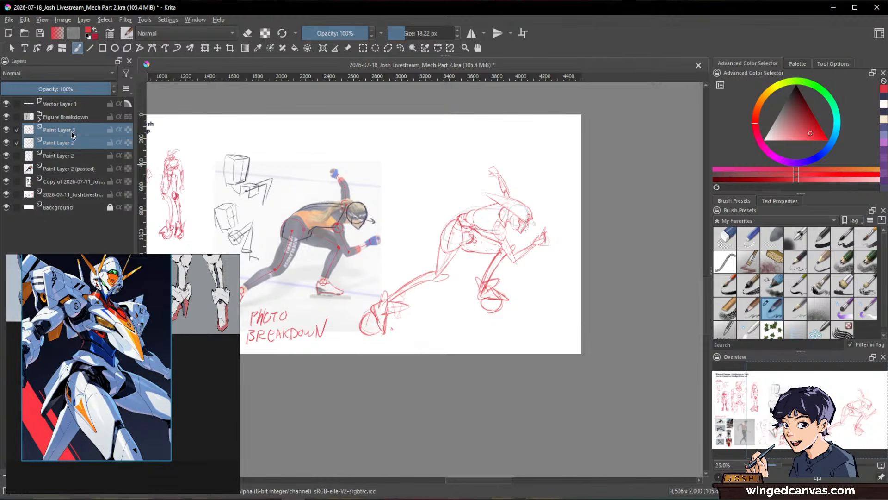
key("ctrl+e")
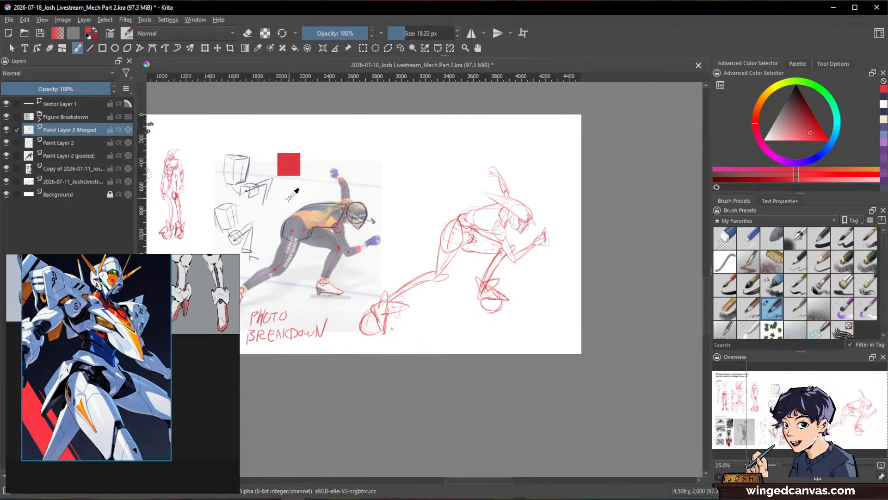
key("ctrl+z")
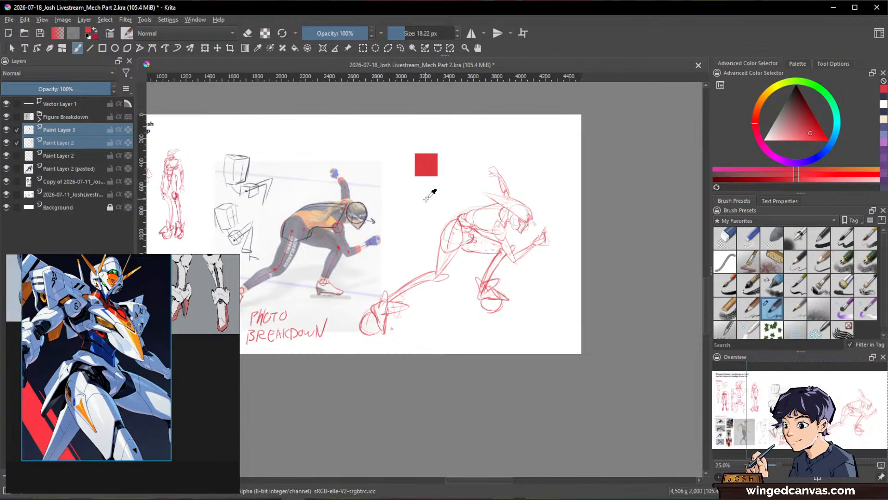
Step: Duplicate the two selected sketch layers, shrink the copied figure to about half size and place it above the large figure
key("ctrl+j")
key("ctrl+t")
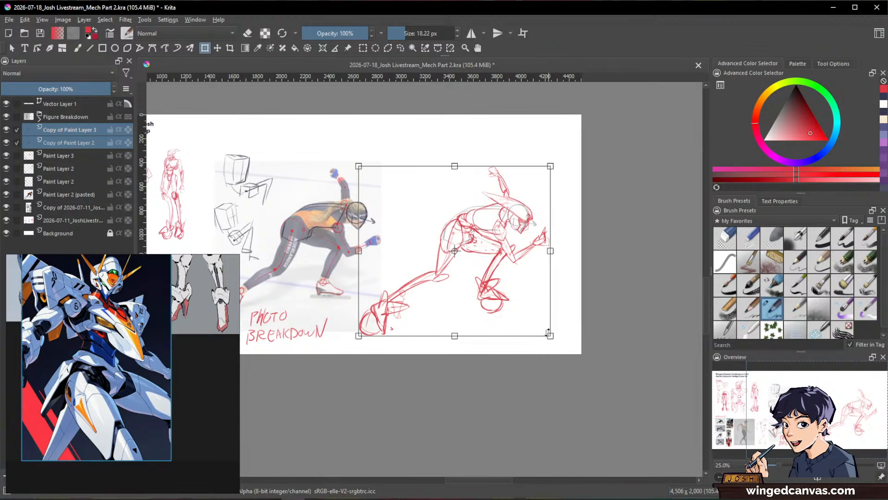
mouse_move(552, 337)
left_mouse_down()
mouse_move(450, 243)
mouse_move(459, 253)
left_mouse_up()
left_click_drag(431, 213, 447, 167)
mouse_move(424, 118)
left_mouse_down()
mouse_move(425, 135)
mouse_move(446, 145)
left_mouse_up()
key("Return")
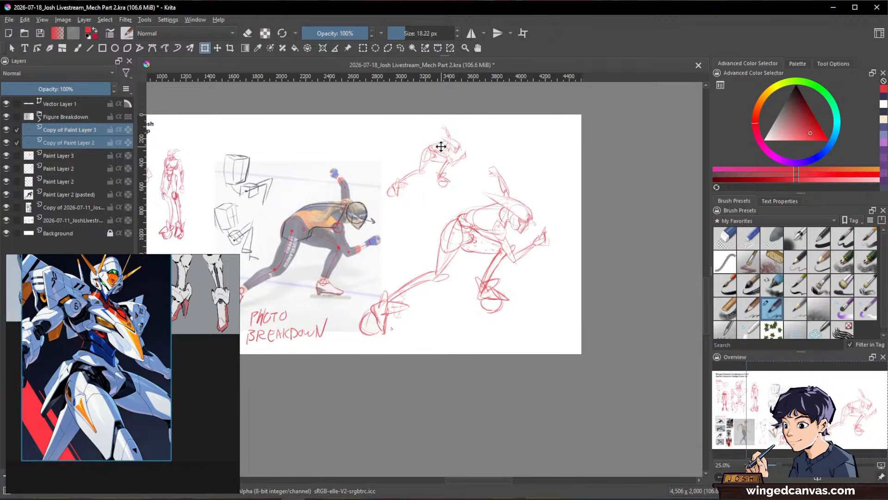
Step: Check the sketch layers by toggling their visibility, and hide the original Paint Layer 2 directly below Paint Layer 3
left_click(9, 130)
left_click(9, 130)
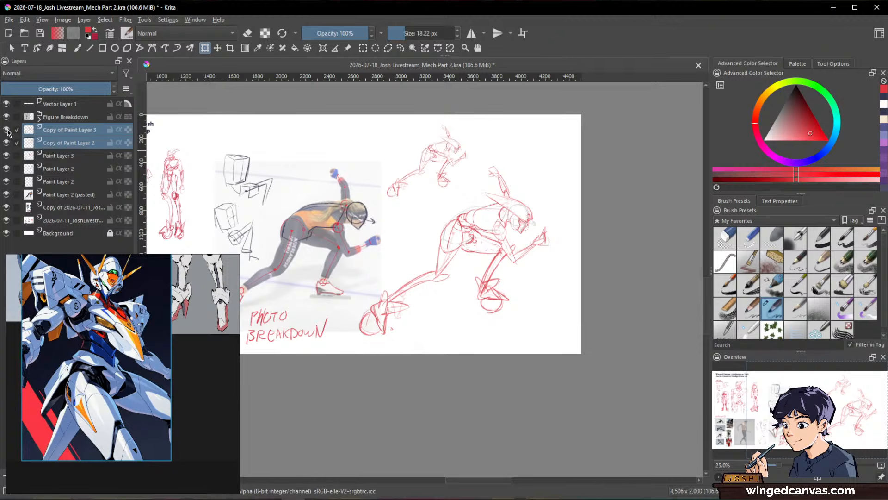
left_click(8, 142)
left_click(8, 142)
left_click(8, 155)
left_click(8, 168)
left_click(8, 156)
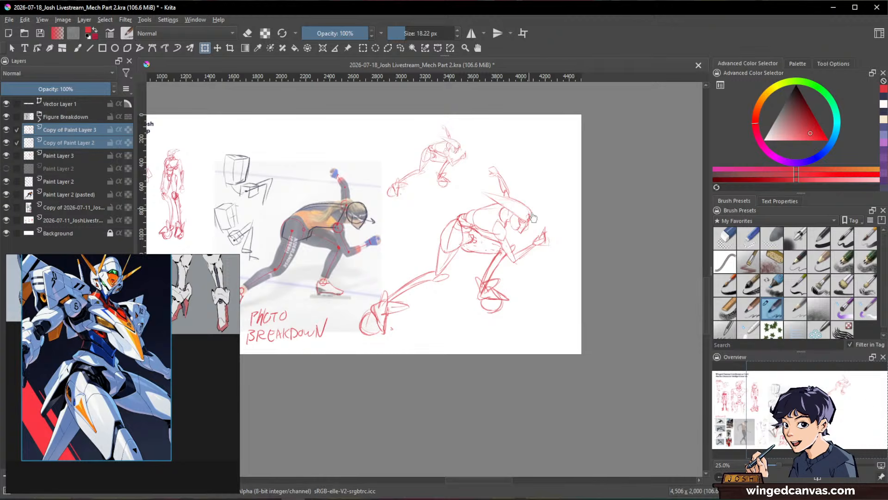
Step: Transform Paint Layer 3, narrowing the large mech figure slightly and shifting it toward the lower right of the page
left_click(76, 157)
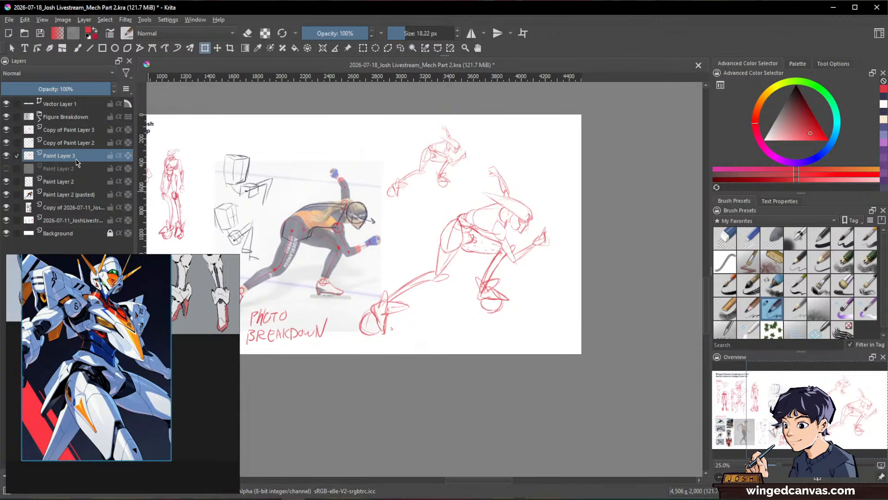
mouse_move(360, 253)
left_mouse_down()
mouse_move(382, 251)
mouse_move(375, 250)
left_mouse_up()
mouse_move(506, 247)
left_mouse_down()
mouse_move(543, 254)
mouse_move(518, 263)
left_mouse_up()
key("Return")
scroll(519, 263, "up", 2)
scroll(519, 263, "down", 2)
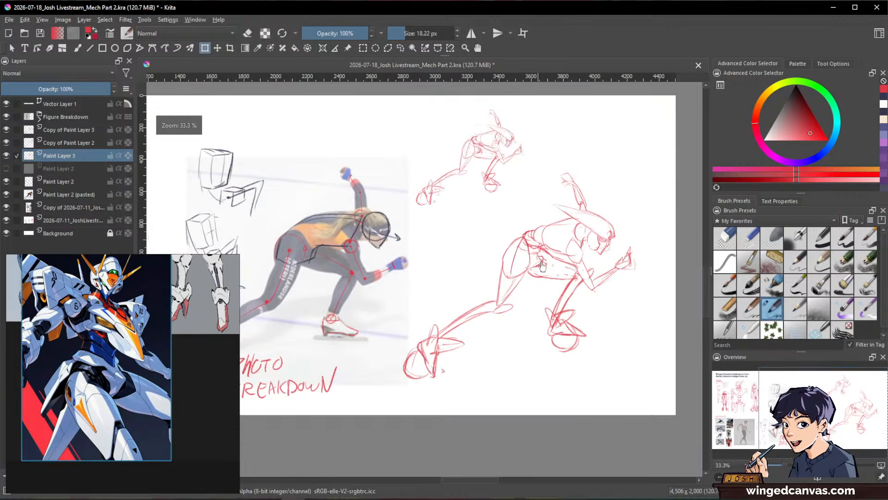
scroll(566, 280, "up", 3)
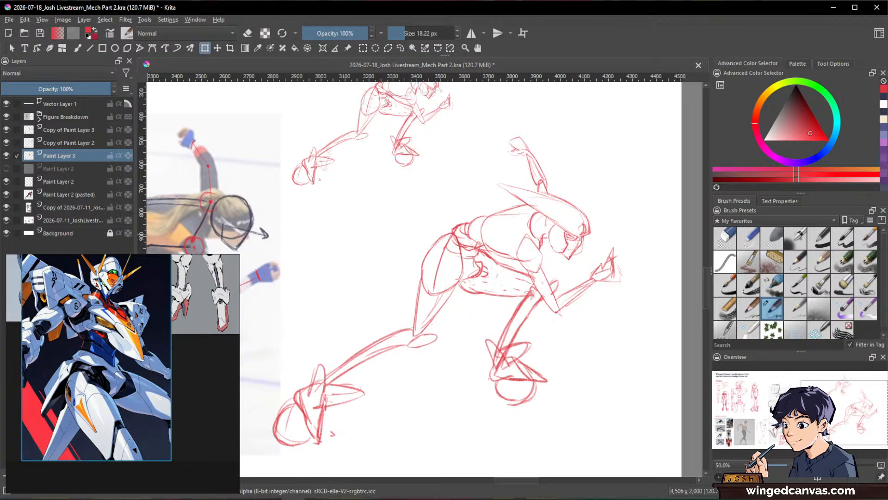
Step: Lower the opacity of Paint Layer 3 to 33% so the large figure serves as a faint underdrawing
left_click(97, 357)
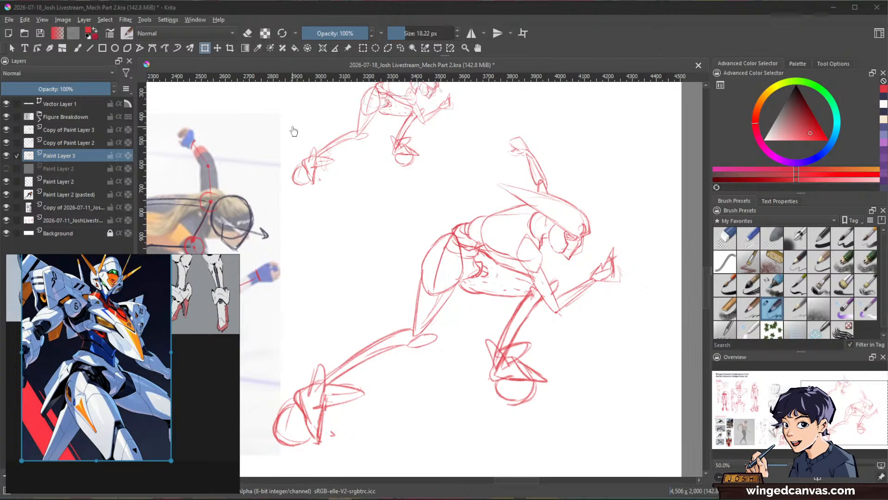
left_click(627, 39)
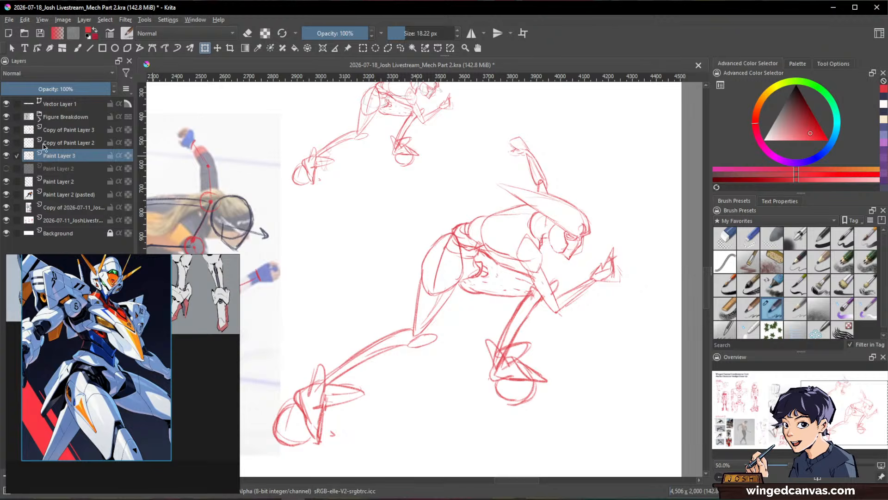
left_click(6, 156)
left_click(6, 156)
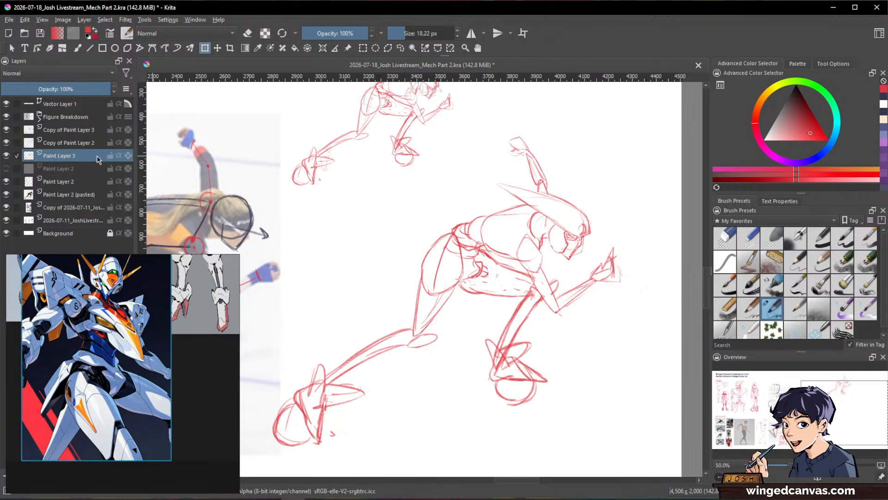
left_click(37, 89)
Step: Move the Mech References window off the layer list, make it taller, and add a new paint layer above Paint Layer 3
mouse_move(119, 263)
left_mouse_down()
mouse_move(209, 240)
mouse_move(285, 105)
mouse_move(280, 97)
left_mouse_up()
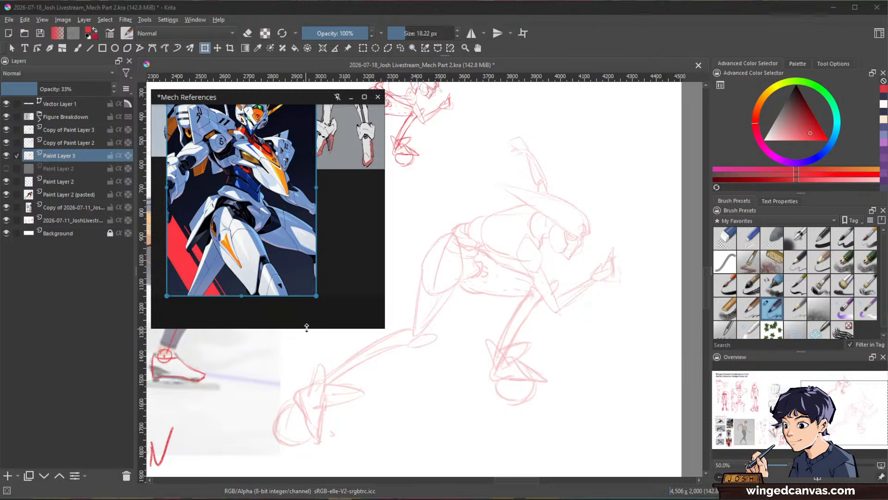
left_click_drag(306, 328, 310, 450)
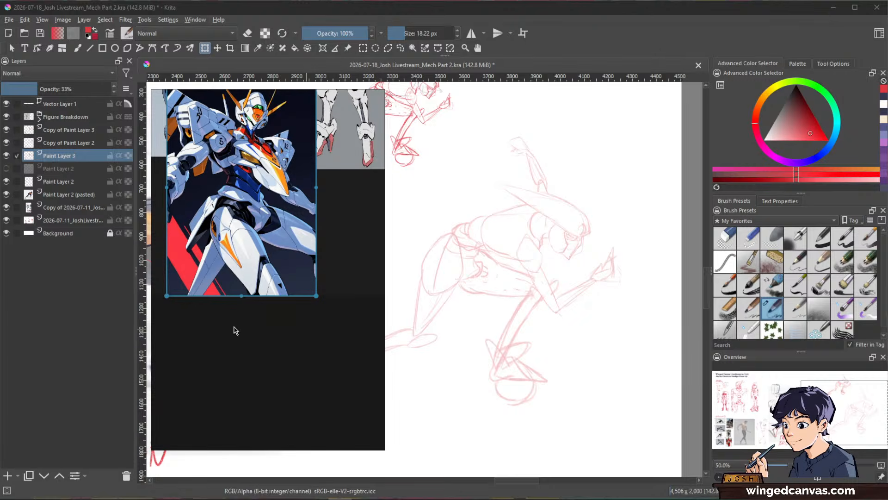
left_click(54, 156)
left_click(8, 476)
Step: Rename Paint Layer 3 to "Rough 1" and check its content by toggling its visibility
left_click(60, 167)
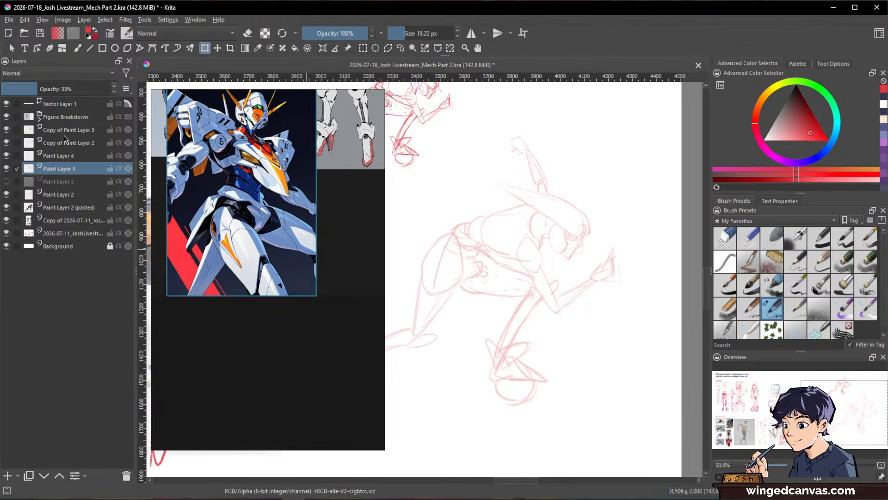
double_click(60, 165)
type("roUGH 1")
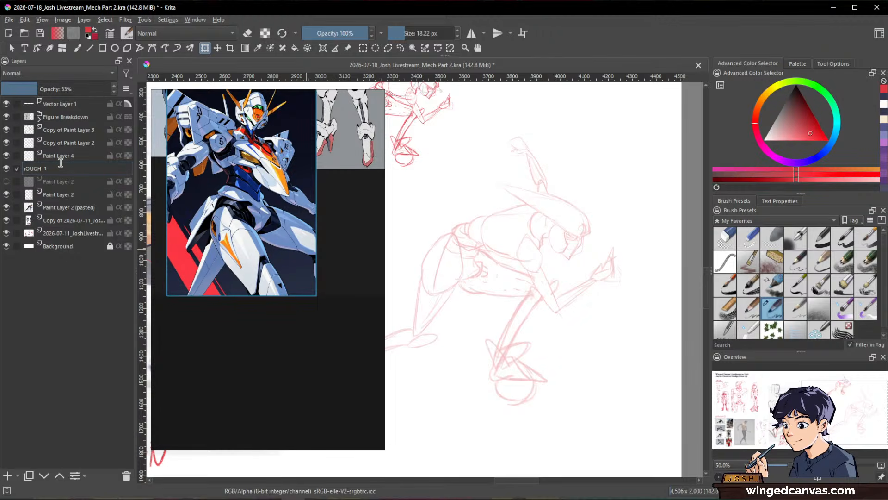
key("BackSpace")
key("Return")
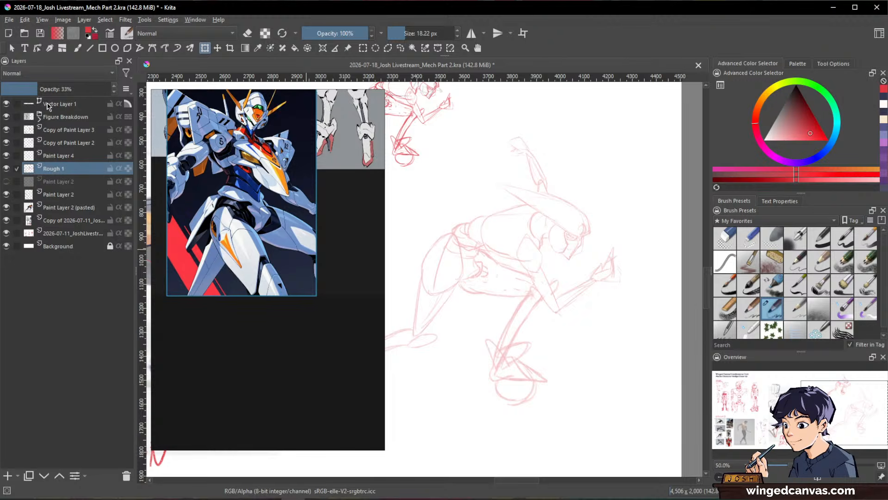
left_click(7, 169)
left_click(7, 170)
Step: Rename the new Paint Layer 4 to "Rough 2"
double_click(59, 156)
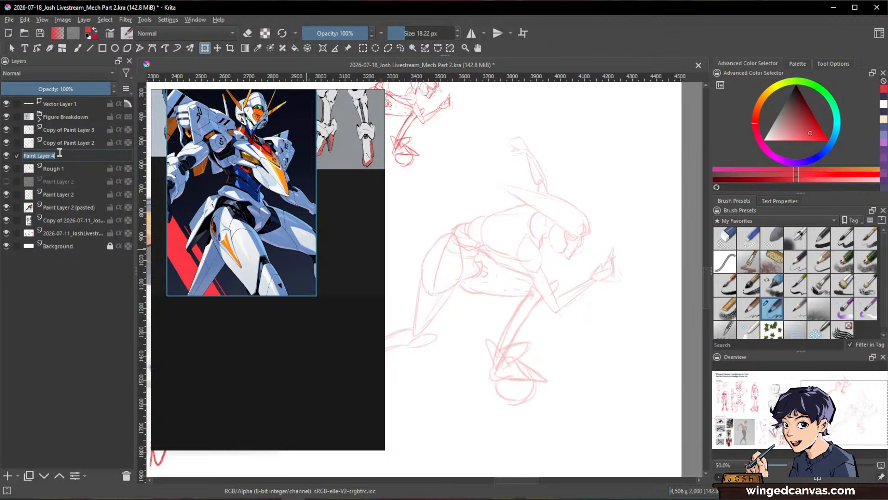
type("Rough 2")
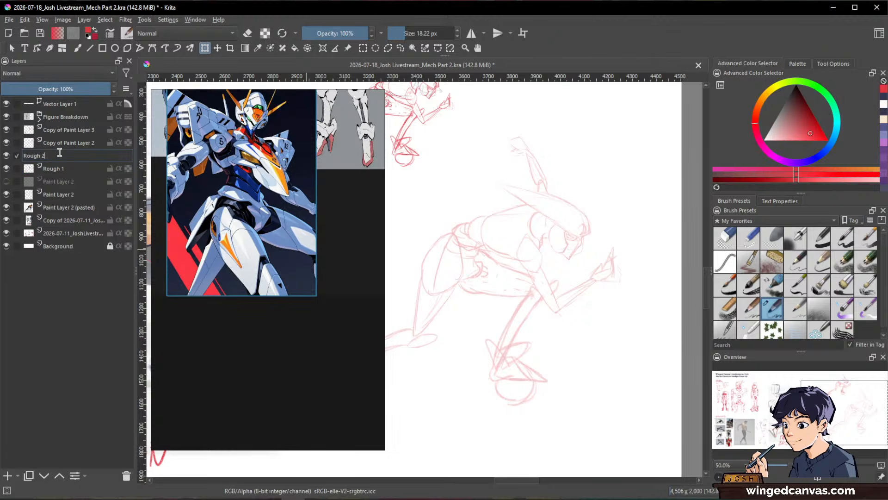
type("h")
key("Return")
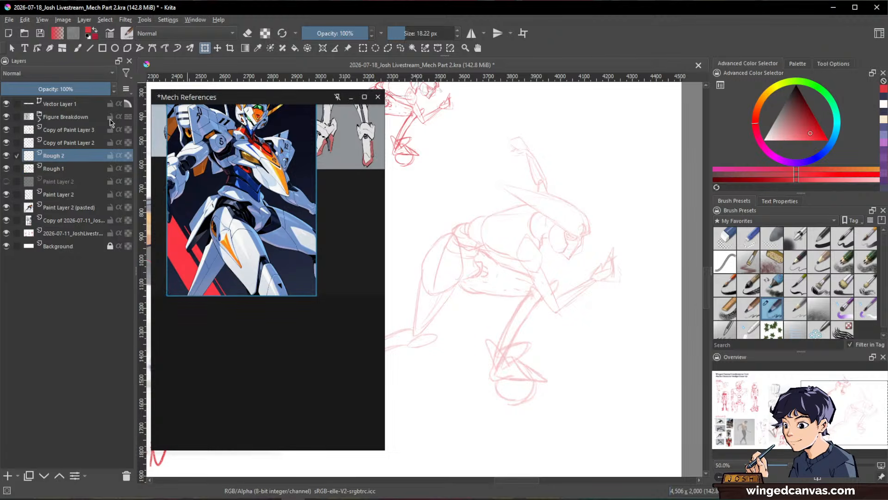
Step: Move the Mech References window aside, activate the Freehand Brush for the Rough 2 layer, and minimize the reference window
mouse_move(273, 103)
left_mouse_down()
mouse_move(249, 112)
mouse_move(277, 95)
mouse_move(259, 100)
left_mouse_up()
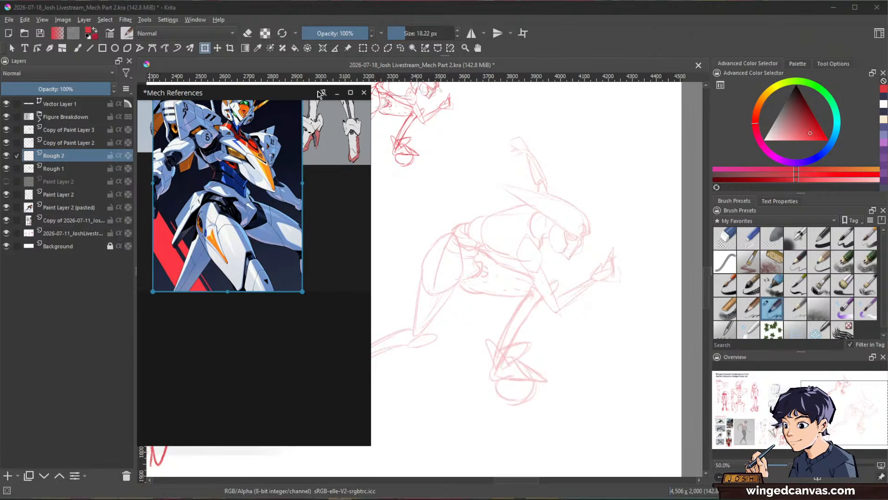
mouse_move(561, 238)
left_mouse_down()
mouse_move(595, 197)
mouse_move(616, 270)
left_mouse_up()
key("b")
scroll(604, 215, "up", 2)
scroll(632, 259, "down", 2)
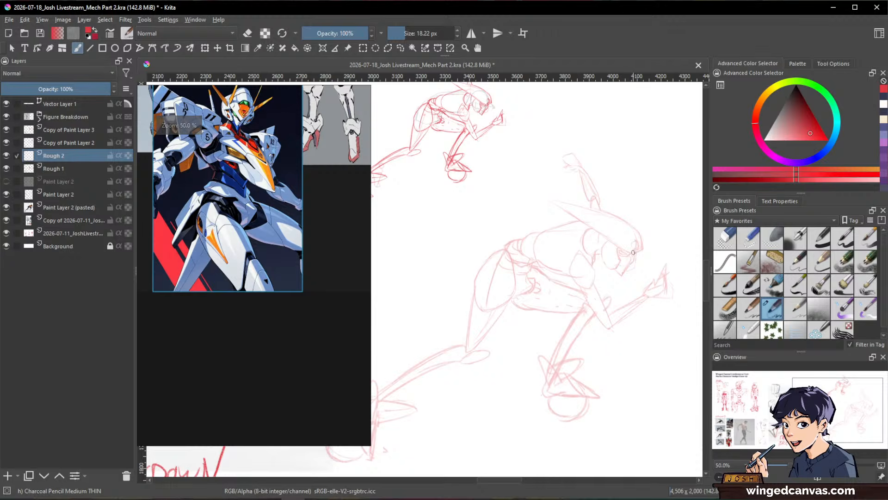
left_click(339, 94)
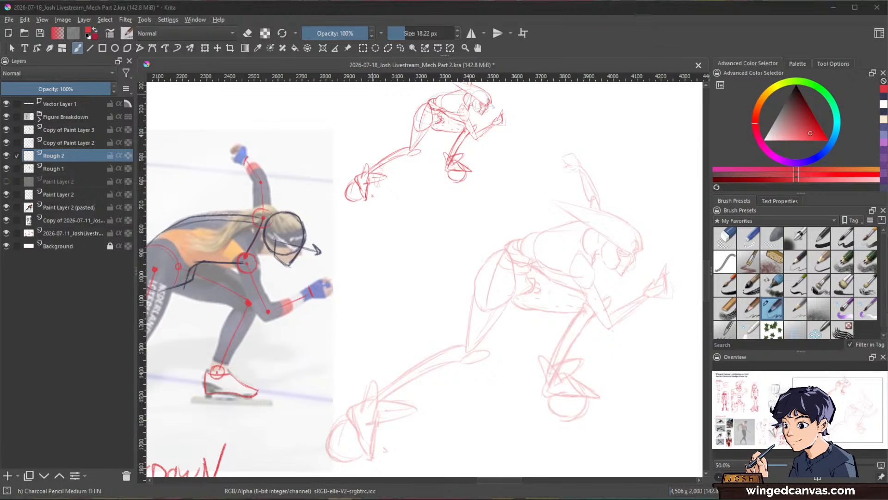
Step: Switch to dark blue and outline the chin of the figure's mask on Rough 2 with a 12.15 px charcoal pencil
left_click(737, 38)
key("space")
left_click_drag(656, 353, 591, 373)
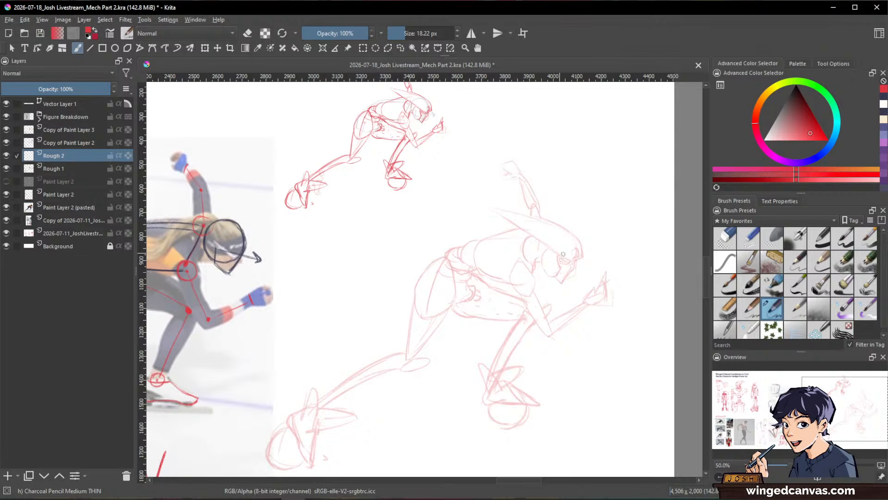
key("space")
left_click_drag(605, 267, 591, 244)
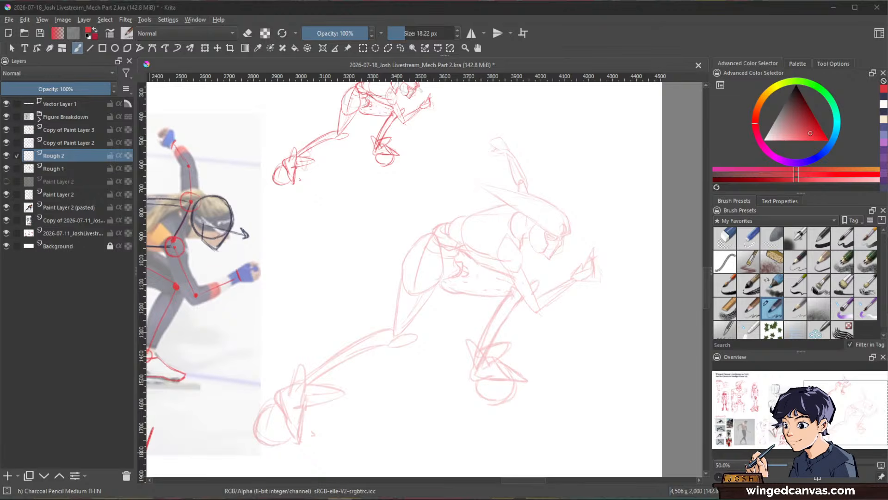
left_click(767, 45)
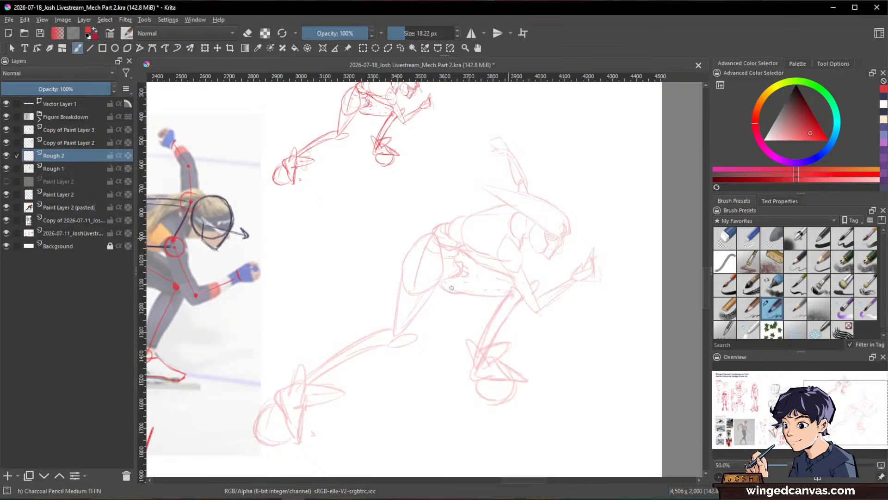
left_click_drag(493, 255, 575, 216)
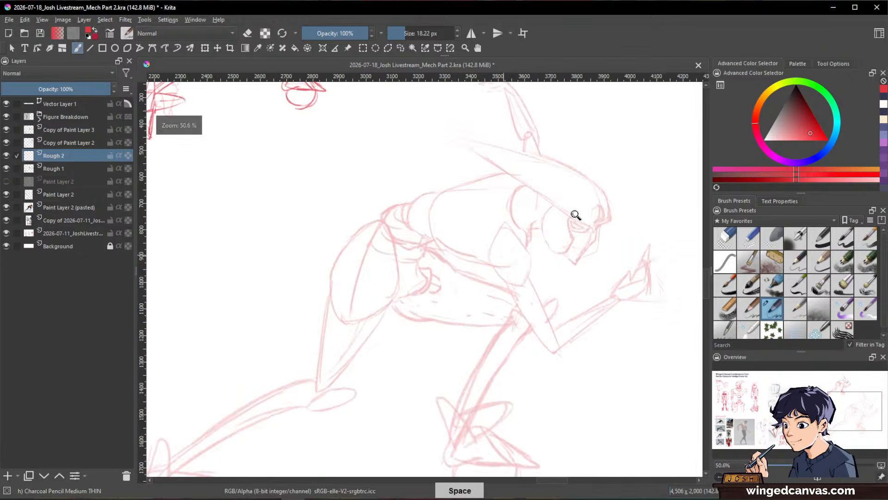
left_click_drag(603, 311, 521, 368)
left_click_drag(564, 257, 570, 242)
left_click_drag(510, 296, 488, 332)
key("x")
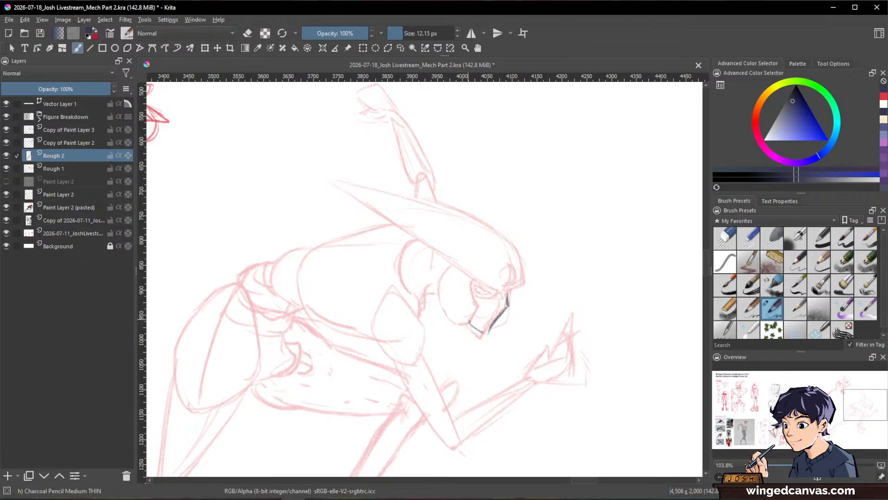
Step: Draw the mask's faceplate edges, nose bridge and lower eye line with the charcoal pencil at 9.12 px
left_click_drag(469, 321, 486, 332)
mouse_move(510, 300)
left_mouse_down()
mouse_move(555, 267)
mouse_move(495, 293)
mouse_move(476, 345)
left_mouse_up()
mouse_move(495, 316)
left_mouse_down()
mouse_move(477, 343)
mouse_move(469, 326)
mouse_move(489, 321)
mouse_move(493, 288)
mouse_move(499, 296)
left_mouse_up()
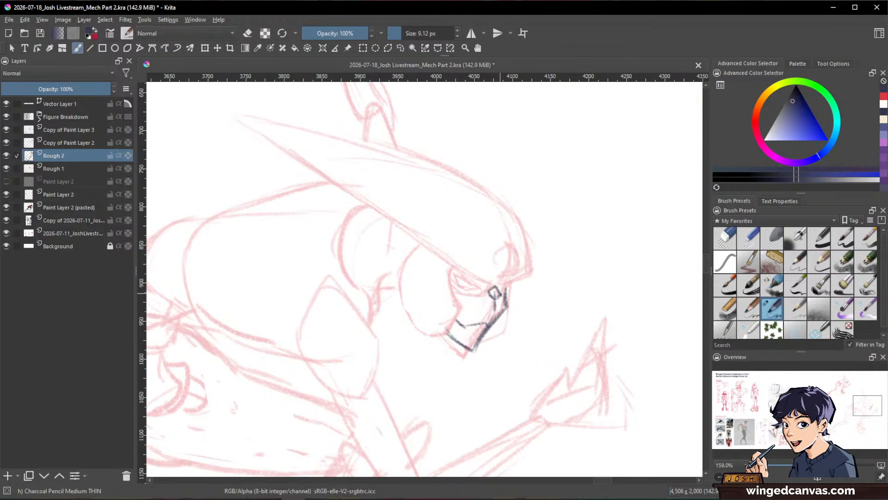
left_click_drag(510, 284, 503, 291)
mouse_move(492, 287)
left_mouse_down()
mouse_move(471, 295)
mouse_move(453, 283)
left_mouse_up()
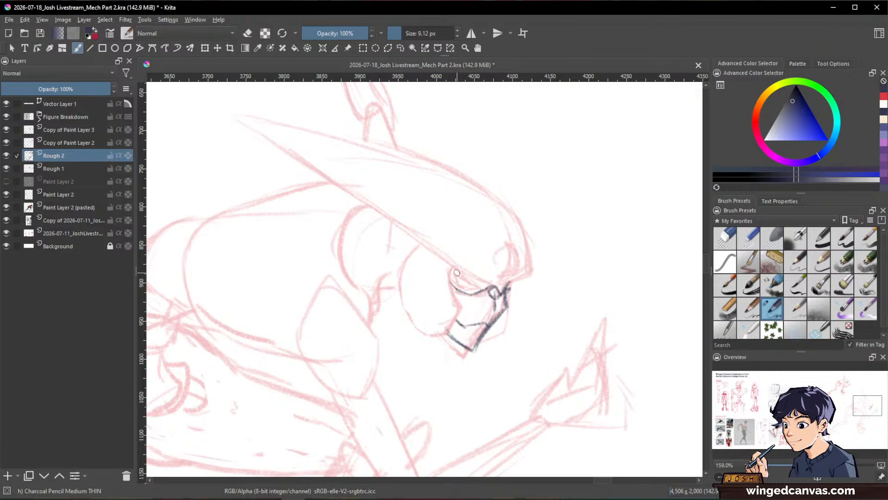
Step: Darken the mask's eye outline and trace the helmet's front edge down to the far side of the mask
mouse_move(553, 238)
left_mouse_down()
mouse_move(526, 332)
mouse_move(577, 298)
mouse_move(519, 278)
mouse_move(502, 289)
mouse_move(524, 286)
left_mouse_up()
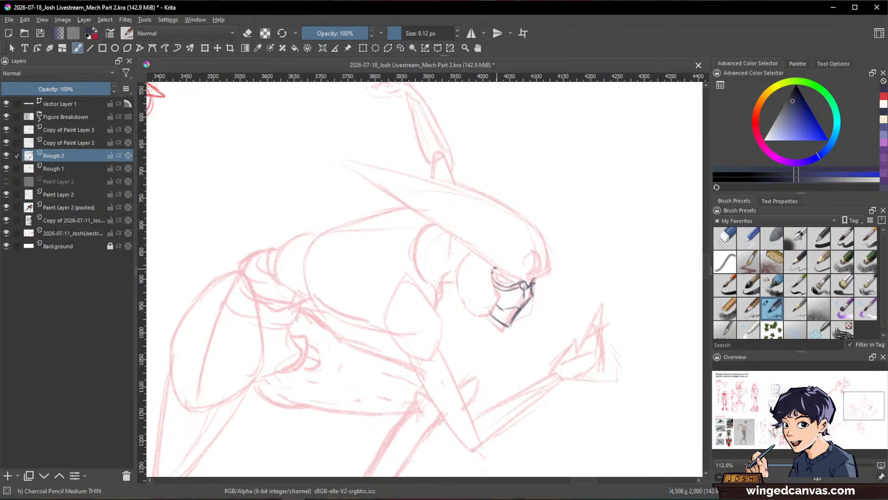
left_click_drag(538, 277, 532, 286)
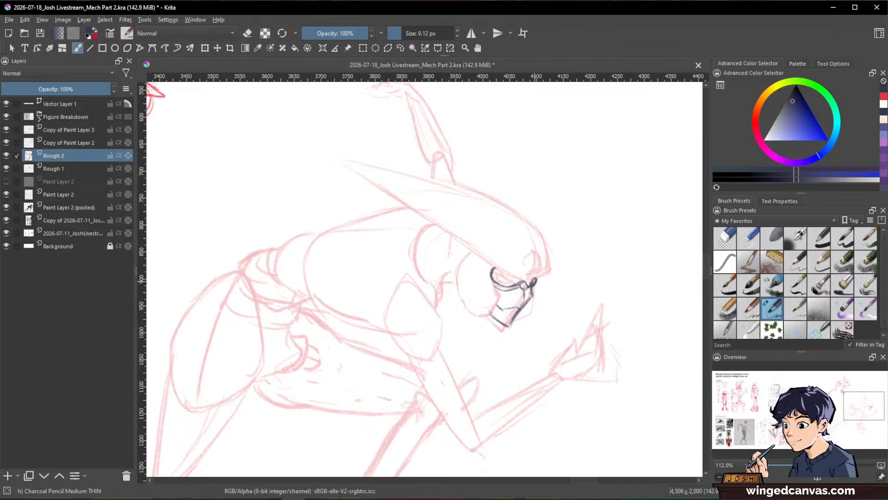
key("e")
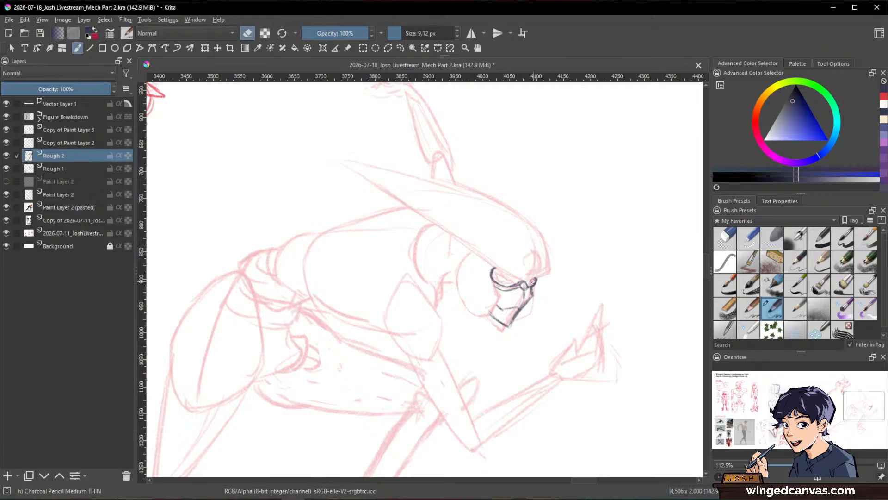
key("e")
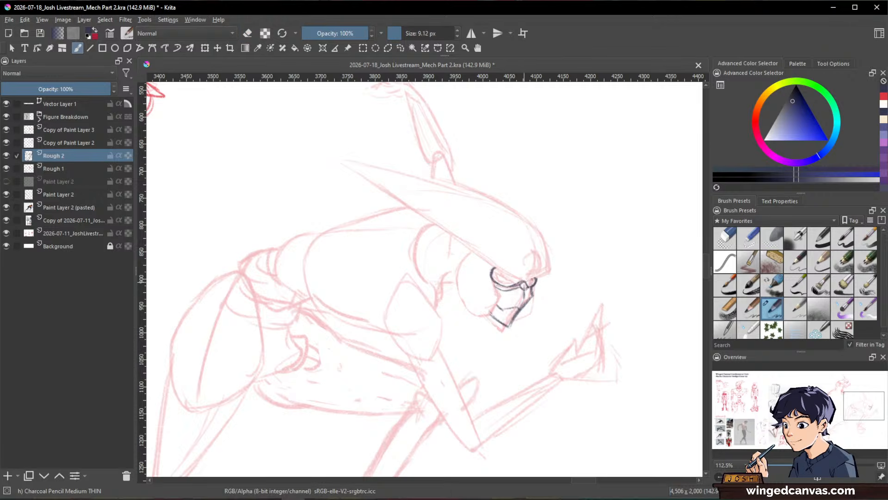
left_click_drag(527, 283, 544, 273)
left_click_drag(539, 227, 544, 274)
key("shift+space")
mouse_move(595, 232)
left_mouse_down()
mouse_move(612, 304)
mouse_move(623, 240)
mouse_move(609, 330)
mouse_move(614, 319)
mouse_move(540, 264)
mouse_move(538, 283)
left_mouse_up()
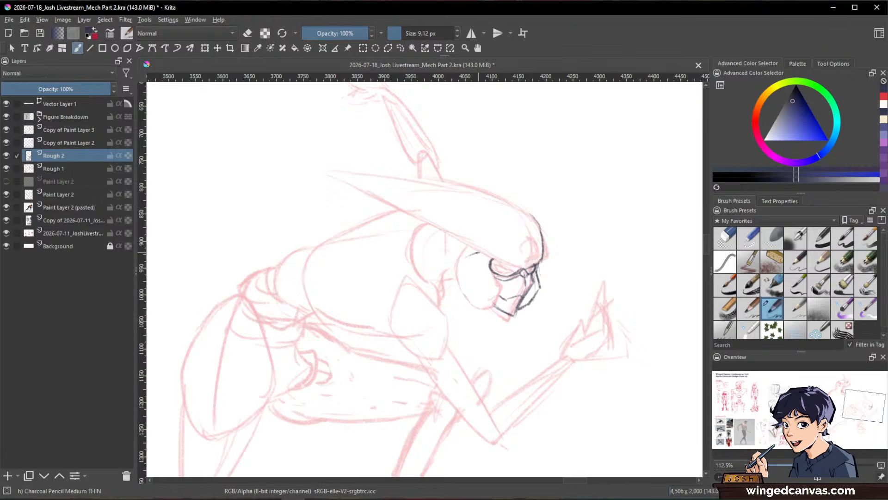
Step: Outline the rounded cheek piece behind the mask with angular strokes
left_click_drag(481, 252, 461, 263)
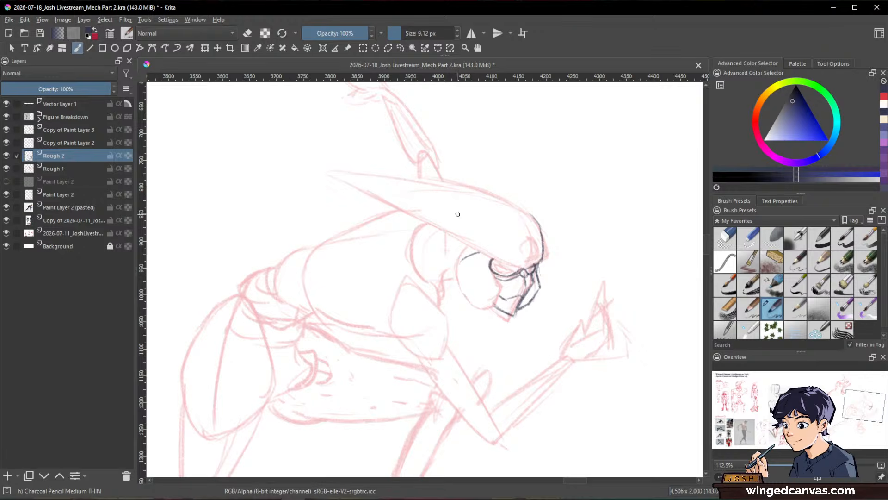
mouse_move(455, 270)
left_mouse_down()
mouse_move(463, 295)
mouse_move(492, 308)
left_mouse_up()
mouse_move(490, 267)
left_mouse_down()
mouse_move(487, 255)
mouse_move(504, 289)
mouse_move(488, 305)
left_mouse_up()
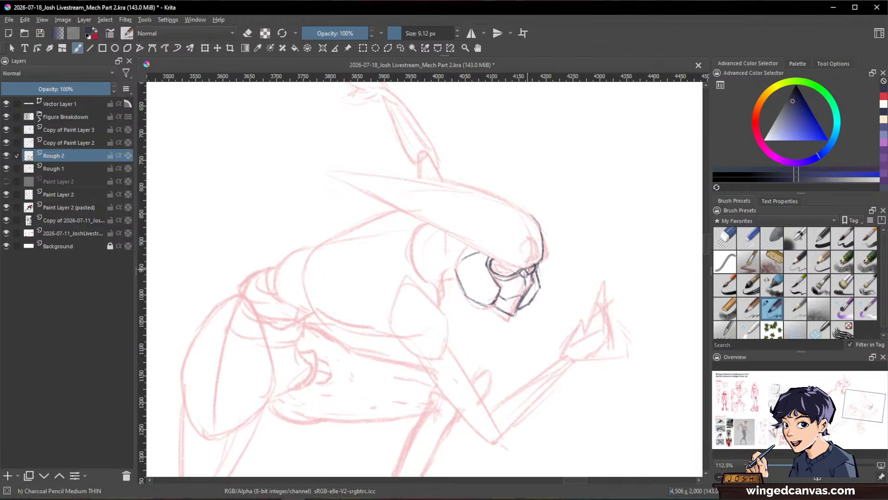
Step: Refine the faceplate lines below the eye by alternating between erasing and redrawing
key("e")
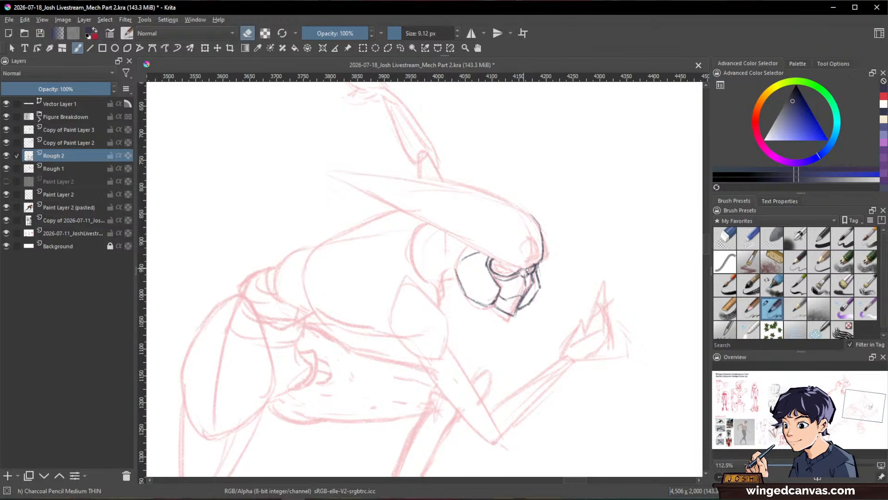
key("e")
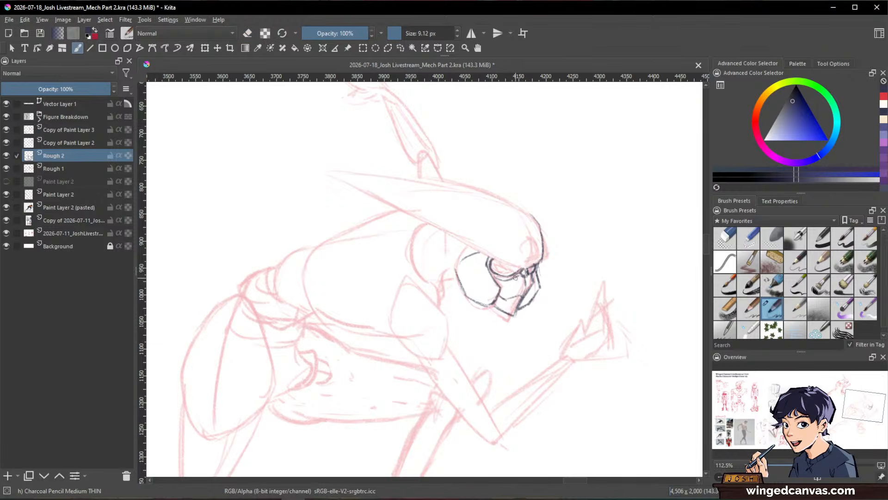
key("e")
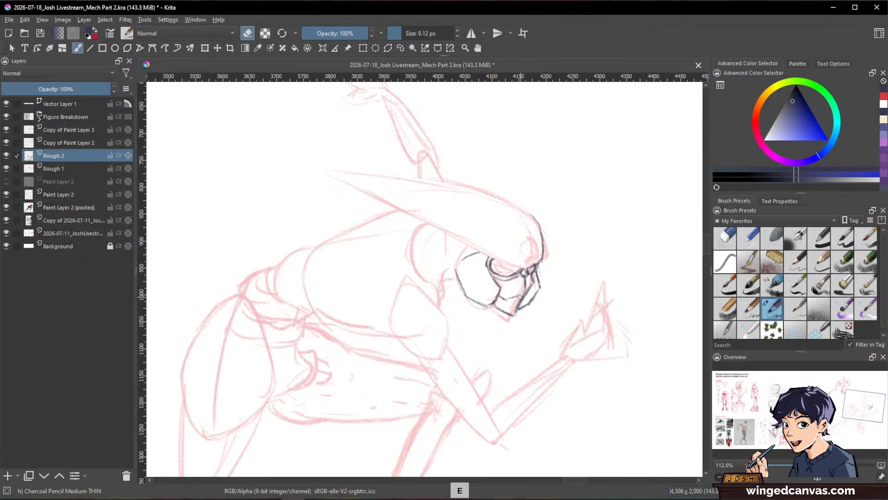
key("e")
key("e")
key("e")
left_click_drag(533, 287, 514, 316)
Step: Add a round detail to the helmet's forehead, a small angular detail to the cheek piece, and the jaw line behind it
left_click_drag(593, 287, 587, 313)
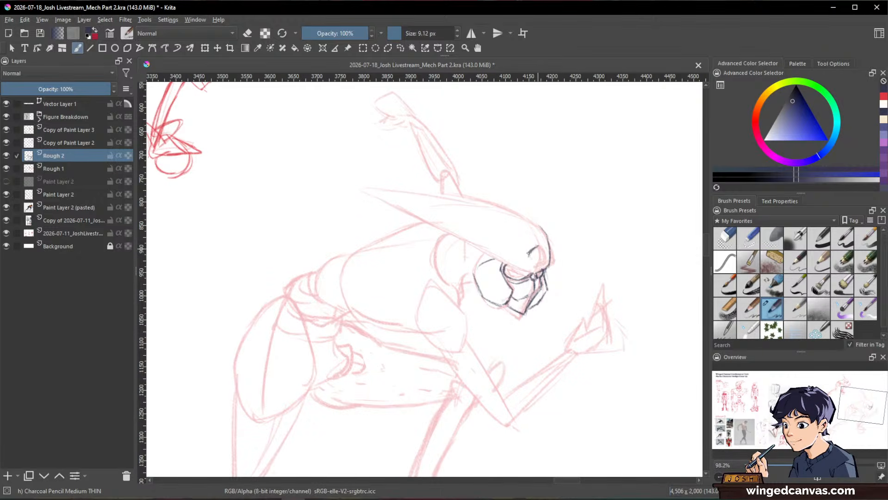
left_click_drag(537, 245, 541, 262)
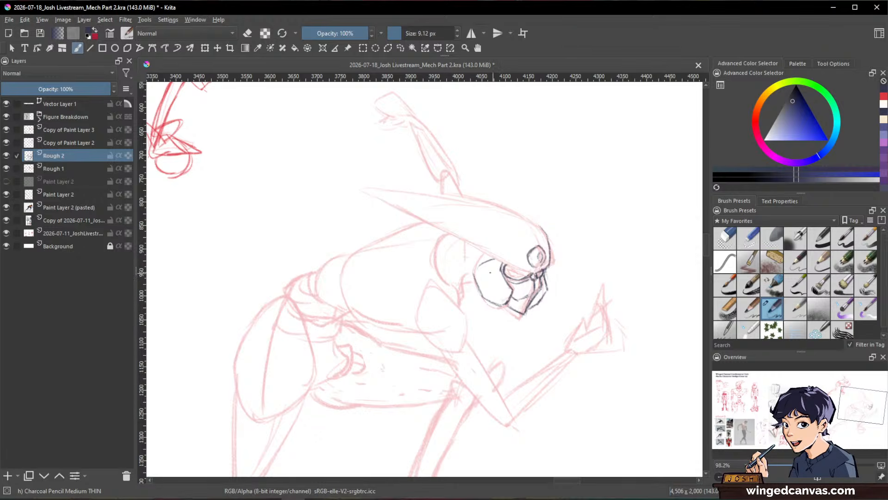
left_click_drag(482, 277, 493, 282)
left_click_drag(477, 264, 483, 255)
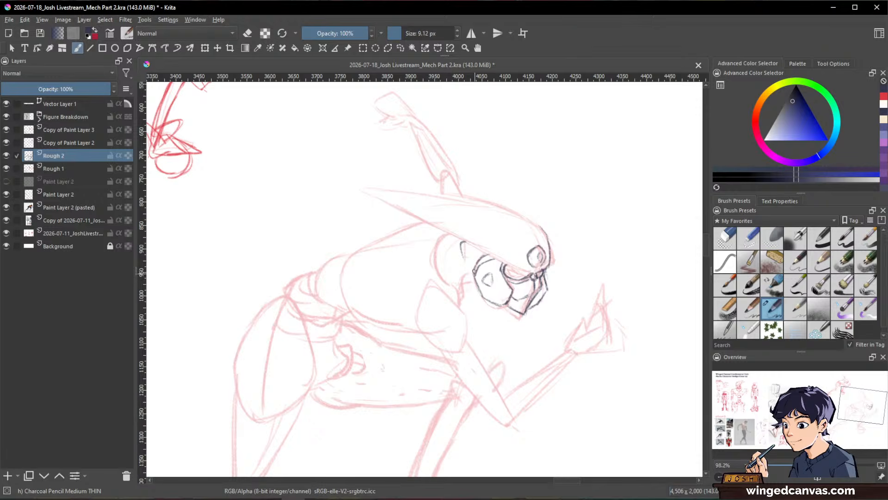
Step: Draw the helmet's swept-back top edge and the inner panel line curving down to the eye
left_click_drag(622, 249, 648, 228)
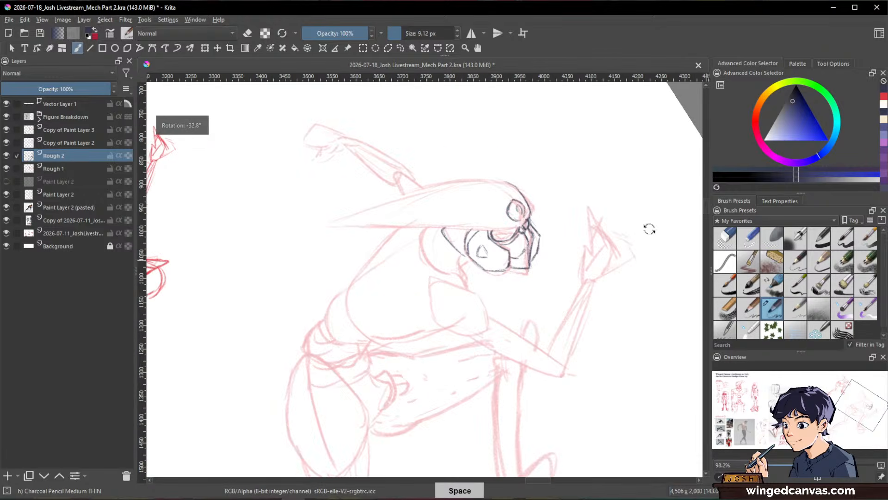
mouse_move(331, 255)
left_mouse_down()
mouse_move(407, 195)
mouse_move(478, 179)
mouse_move(375, 212)
mouse_move(448, 186)
mouse_move(437, 189)
mouse_move(509, 183)
left_mouse_up()
mouse_move(392, 205)
left_mouse_down()
mouse_move(412, 211)
mouse_move(396, 207)
mouse_move(490, 210)
left_mouse_up()
left_click_drag(630, 202, 631, 280)
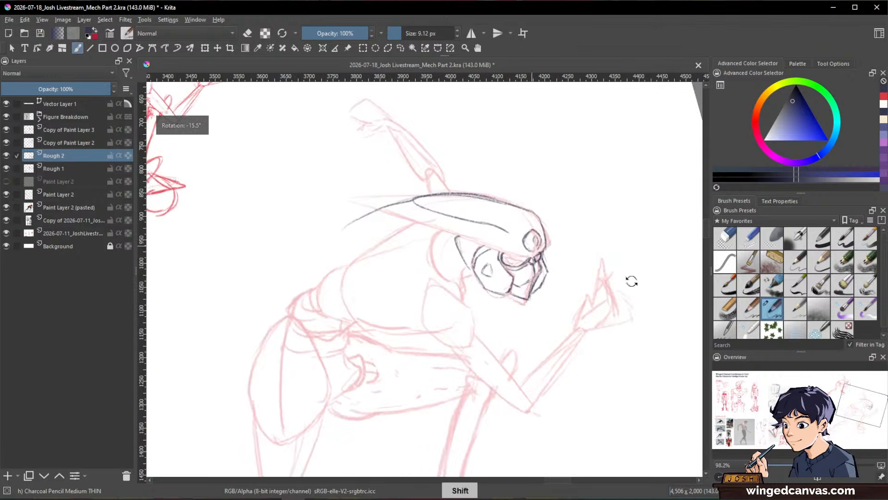
key("slash")
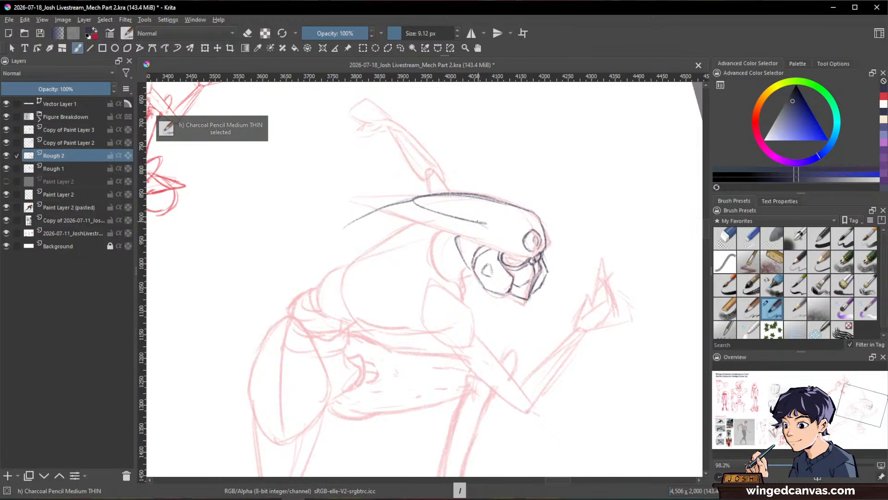
mouse_move(476, 221)
left_mouse_down()
mouse_move(499, 253)
mouse_move(493, 232)
mouse_move(500, 246)
mouse_move(543, 238)
mouse_move(508, 254)
mouse_move(532, 258)
left_mouse_up()
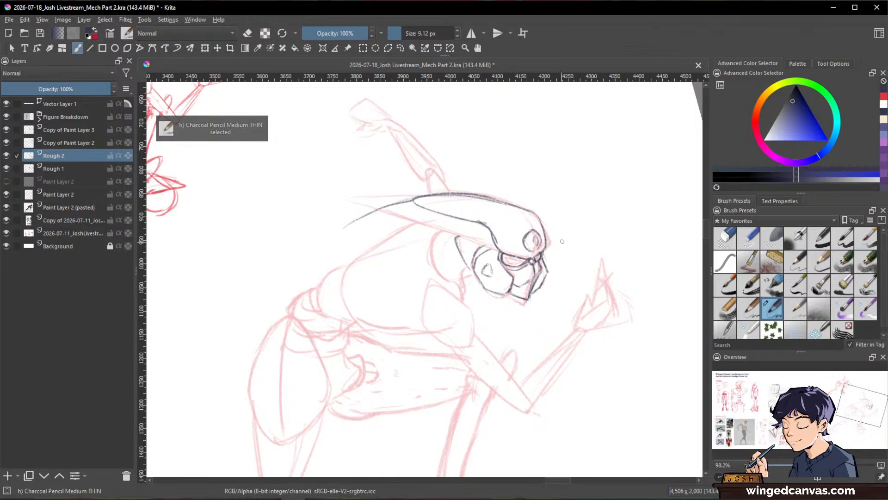
Step: Close the helmet's pointed tail with a lower edge running to the cheek area and add a contour line on the dome
left_click_drag(416, 202, 409, 201)
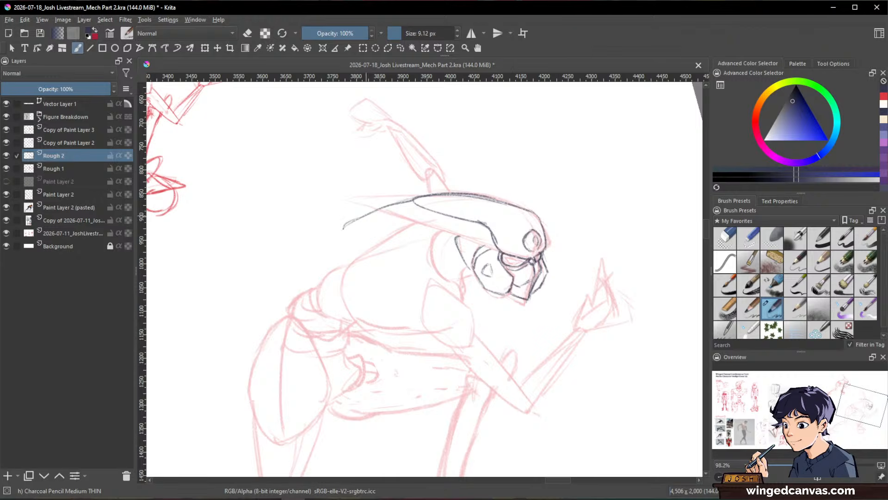
left_click_drag(343, 227, 495, 248)
left_click_drag(626, 247, 644, 261)
left_click_drag(581, 228, 648, 208)
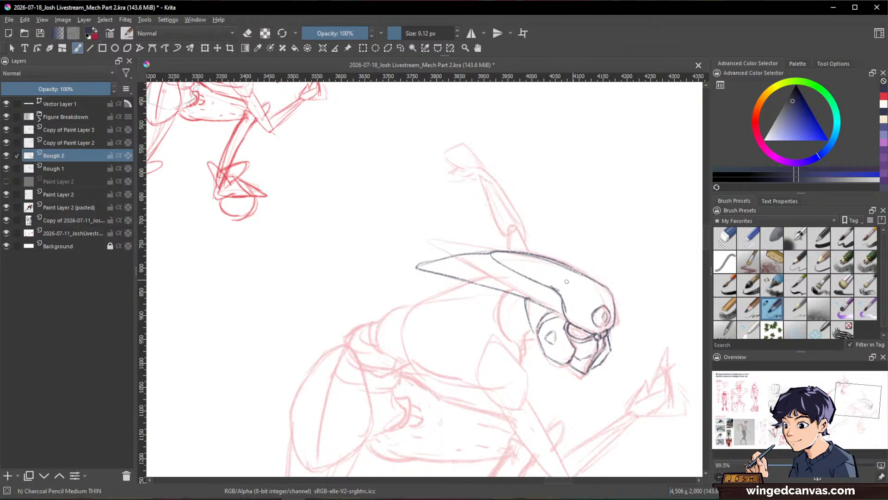
mouse_move(573, 287)
left_mouse_down()
mouse_move(589, 300)
mouse_move(597, 283)
mouse_move(607, 306)
mouse_move(605, 298)
left_mouse_up()
Step: Clean up the helmet's pointed tip and lower edge with Eraser Small, and redraw the tail lines with the charcoal pencil
key("space")
mouse_move(644, 239)
left_mouse_down()
mouse_move(626, 284)
mouse_move(642, 220)
left_mouse_up()
key("slash")
left_click_drag(405, 269, 411, 270)
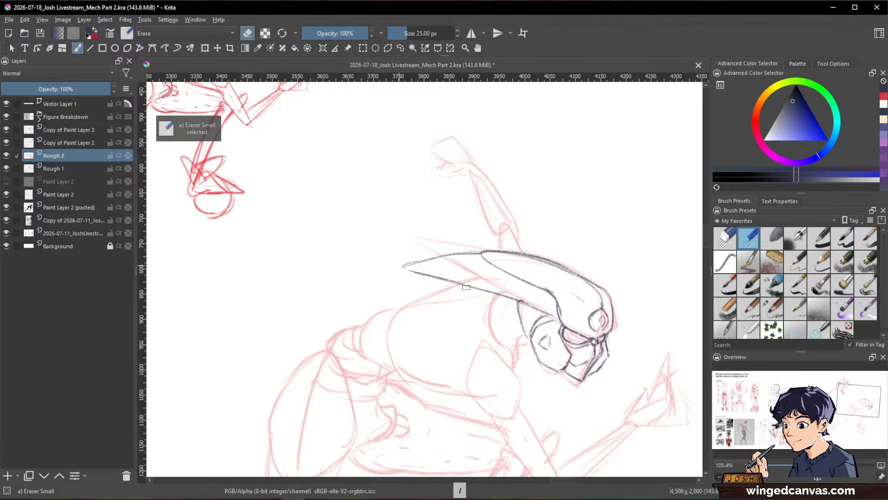
mouse_move(466, 287)
left_mouse_down()
mouse_move(401, 266)
mouse_move(490, 292)
left_mouse_up()
key("slash")
mouse_move(473, 252)
left_mouse_down()
mouse_move(416, 262)
mouse_move(520, 299)
left_mouse_up()
Step: Draw the neck's front and back contour lines below the helmet, behind the cheek piece
key("space")
mouse_move(625, 282)
left_mouse_down()
mouse_move(609, 229)
mouse_move(601, 309)
mouse_move(640, 297)
mouse_move(676, 325)
mouse_move(667, 351)
left_mouse_up()
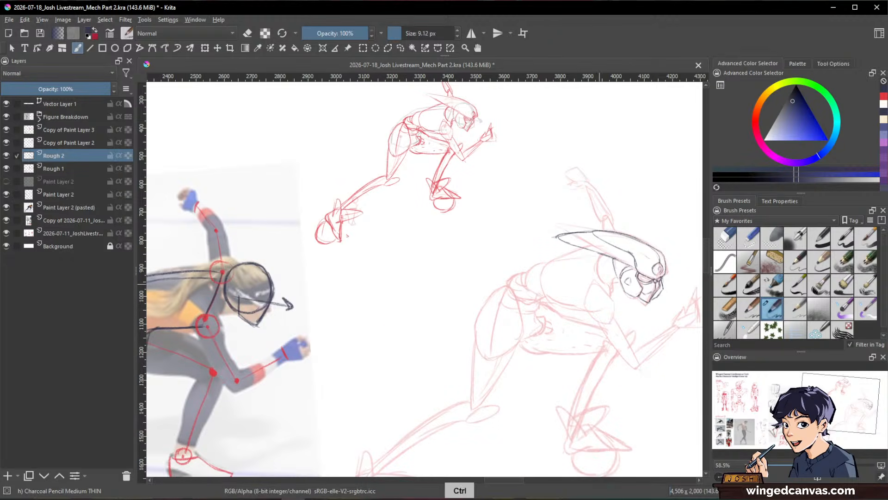
left_click_drag(616, 259, 629, 228)
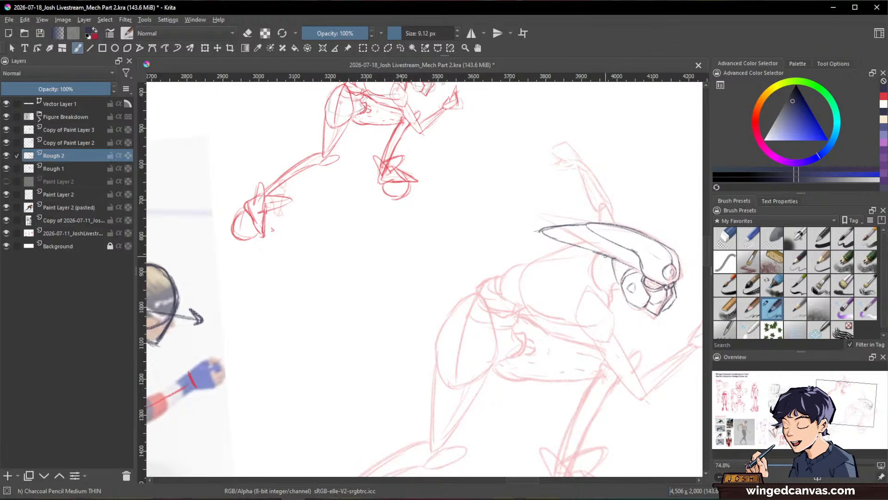
mouse_move(601, 255)
left_mouse_down()
mouse_move(595, 293)
mouse_move(616, 301)
left_mouse_up()
key("space")
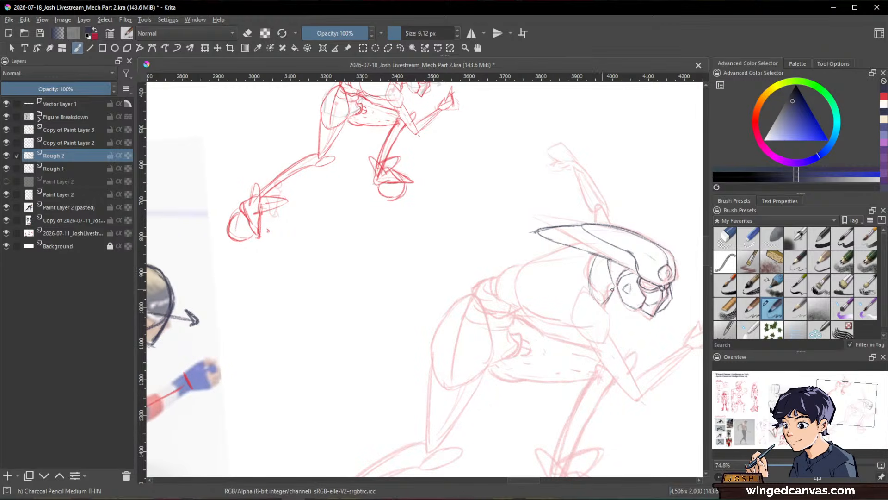
left_click_drag(605, 290, 618, 293)
key("space")
mouse_move(371, 384)
left_mouse_down()
mouse_move(563, 329)
mouse_move(319, 365)
left_mouse_up()
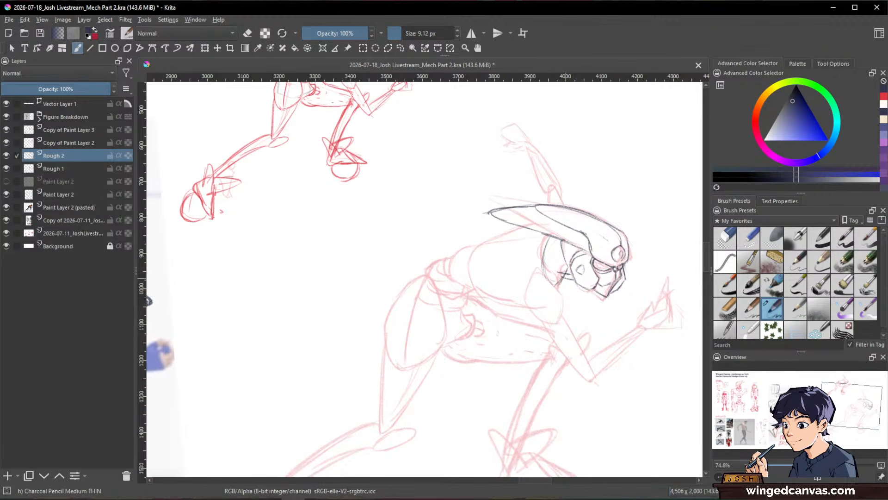
Step: Clean up the neck lines with Eraser Small and redraw the neck's rear edge with Charcoal Pencil Medium THIN
key("slash")
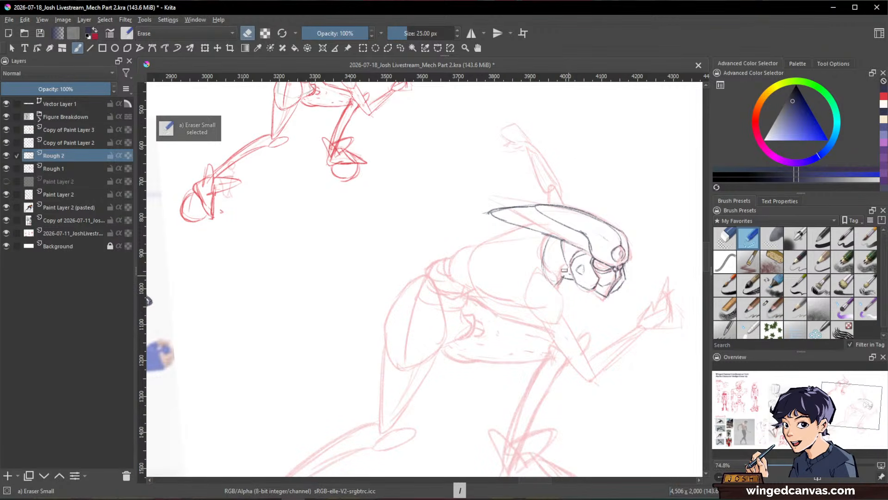
key("slash")
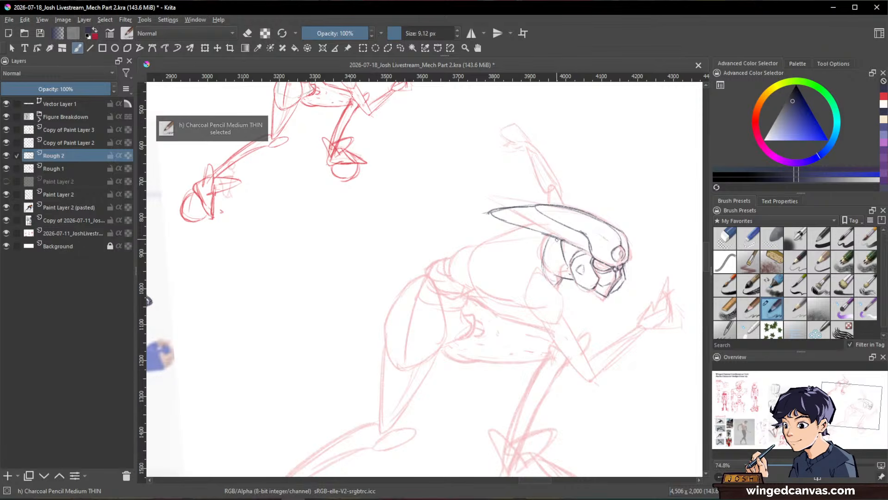
mouse_move(549, 242)
left_mouse_down()
mouse_move(560, 244)
mouse_move(543, 268)
mouse_move(550, 276)
left_mouse_up()
key("slash")
key("slash")
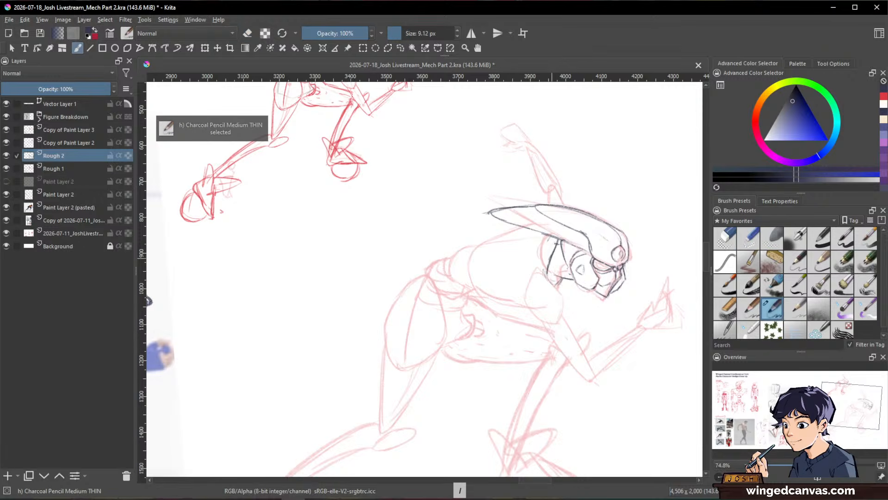
key("slash")
left_click_drag(556, 241, 548, 251)
key("slash")
Step: Extend the neck line into a curved chest front and draw the upper back line from the helmet toward the waist
key("space")
mouse_move(619, 231)
left_mouse_down()
mouse_move(634, 218)
mouse_move(630, 250)
left_mouse_up()
key("ctrl+space")
left_click_drag(581, 237, 581, 277)
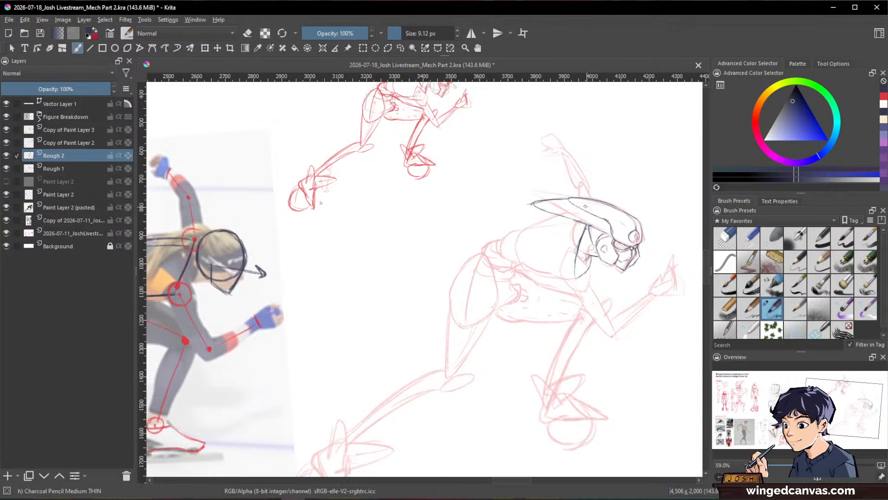
key("space")
left_click_drag(542, 274, 575, 275)
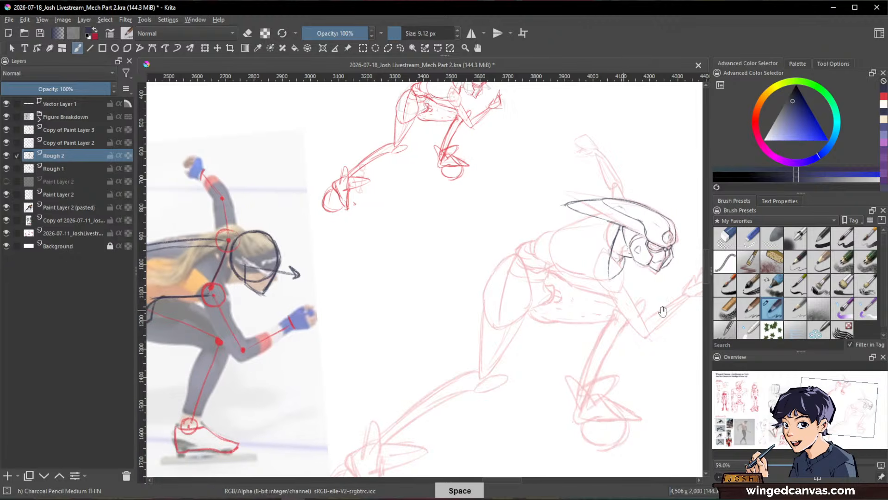
mouse_move(614, 213)
left_mouse_down()
mouse_move(542, 237)
mouse_move(546, 253)
mouse_move(527, 212)
left_mouse_up()
key("space")
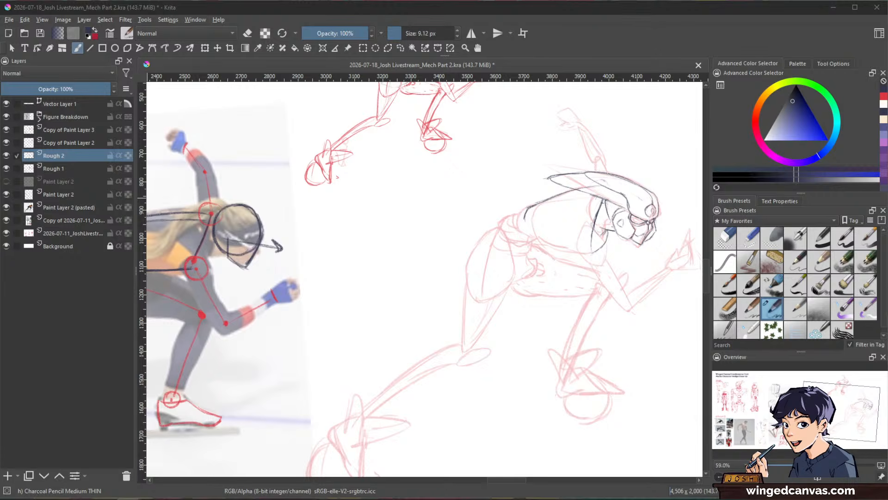
Step: Outline the rib cage with a rounded rear edge and a lower edge sweeping forward to the chest front
left_click(750, 30)
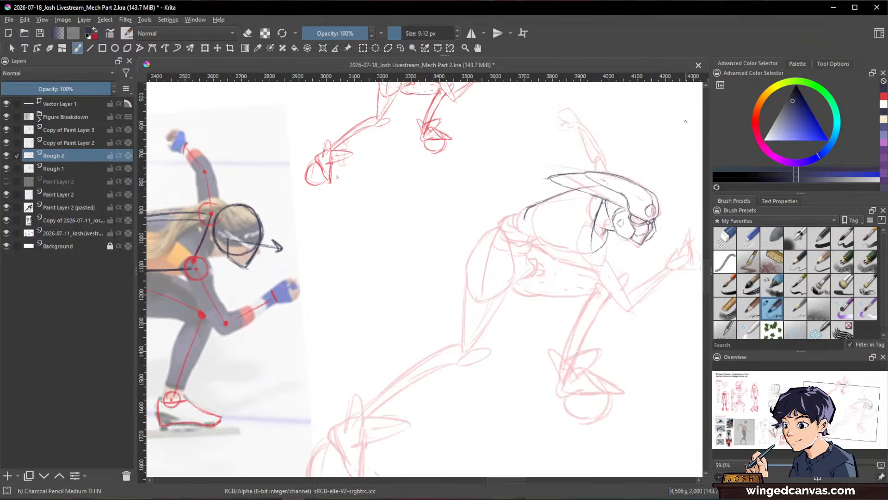
key("space")
left_click_drag(626, 261, 597, 282)
left_click_drag(578, 243, 625, 219)
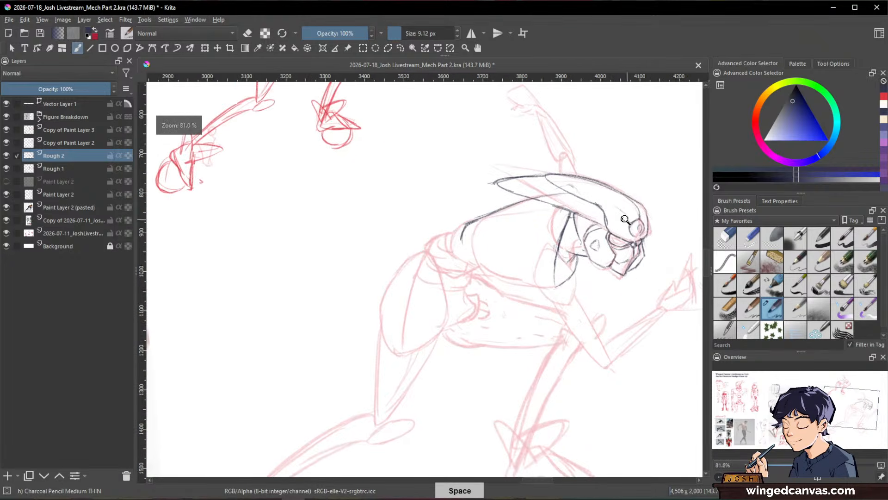
left_click_drag(503, 211, 484, 232)
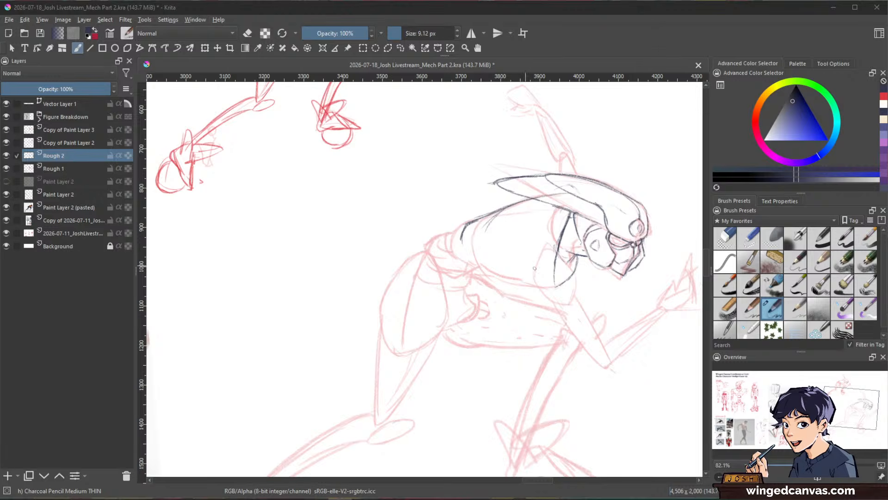
mouse_move(493, 213)
left_mouse_down()
mouse_move(499, 220)
mouse_move(478, 237)
mouse_move(484, 264)
left_mouse_up()
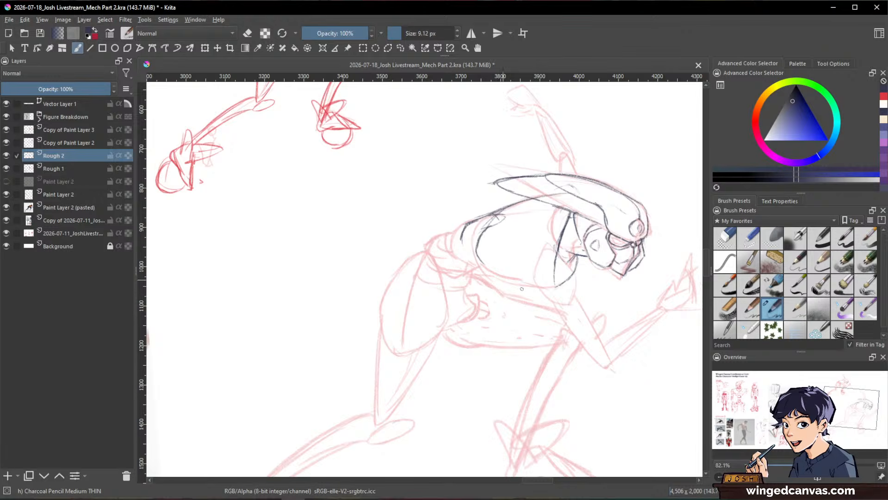
mouse_move(477, 258)
left_mouse_down()
mouse_move(536, 293)
mouse_move(568, 285)
mouse_move(570, 274)
left_mouse_up()
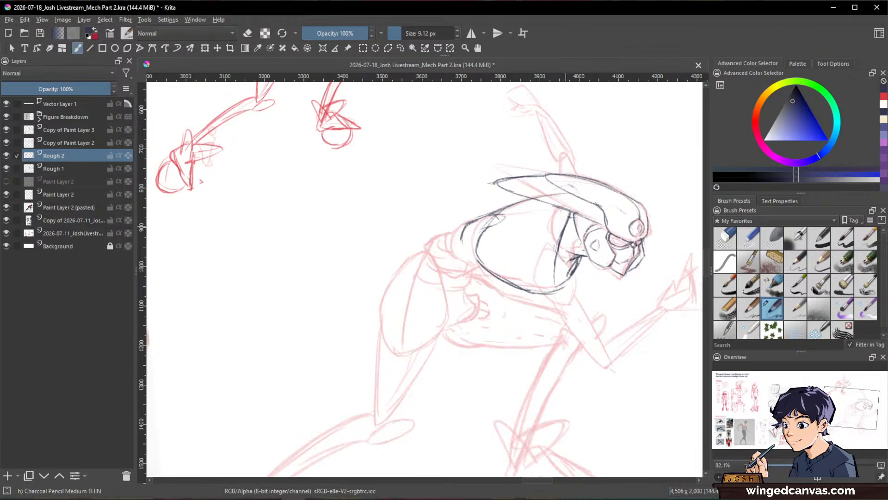
Step: Add the rib cage's upper edge under the helmet and refine the back contour where the two lines meet
key("ctrl+space")
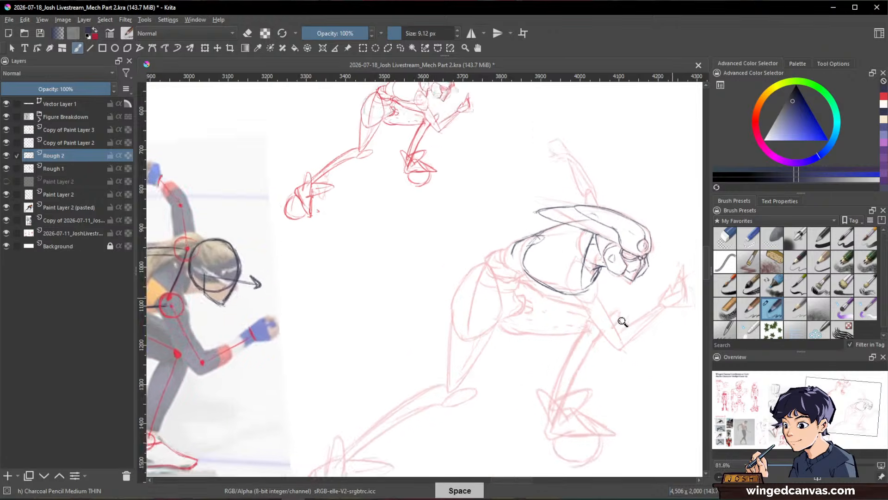
mouse_move(644, 264)
left_mouse_down()
mouse_move(624, 268)
mouse_move(639, 265)
left_mouse_up()
left_click_drag(537, 240, 601, 234)
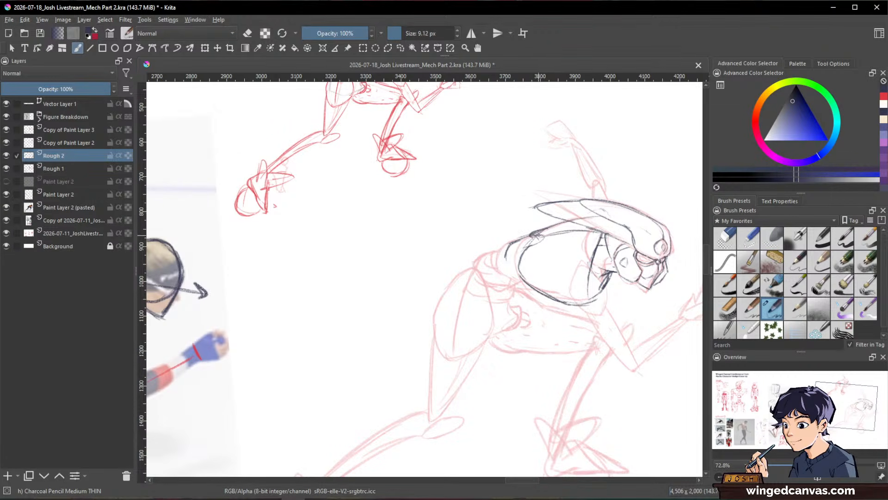
mouse_move(544, 235)
left_mouse_down()
mouse_move(507, 246)
mouse_move(538, 239)
left_mouse_up()
key("e")
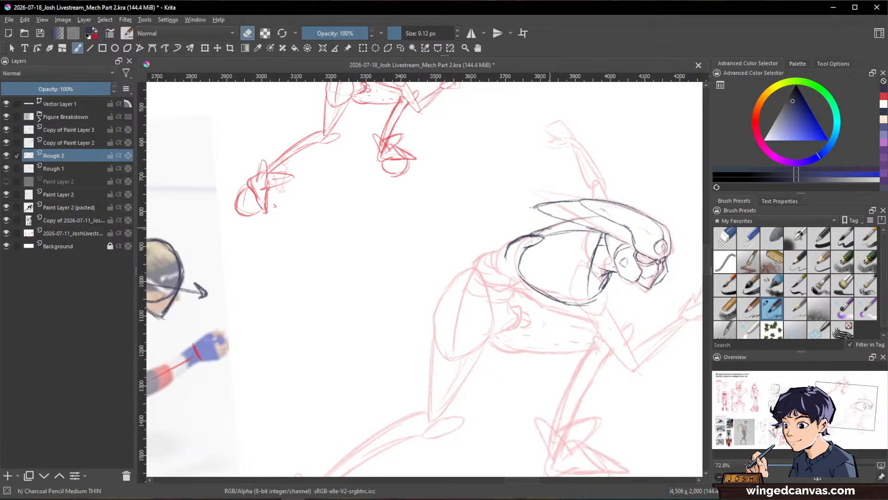
key("e")
Step: Draw curved, overlapping waist segments behind the rib cage, following the lower back down to the pelvis
mouse_move(547, 246)
left_mouse_down()
mouse_move(544, 222)
mouse_move(501, 248)
mouse_move(521, 256)
left_mouse_up()
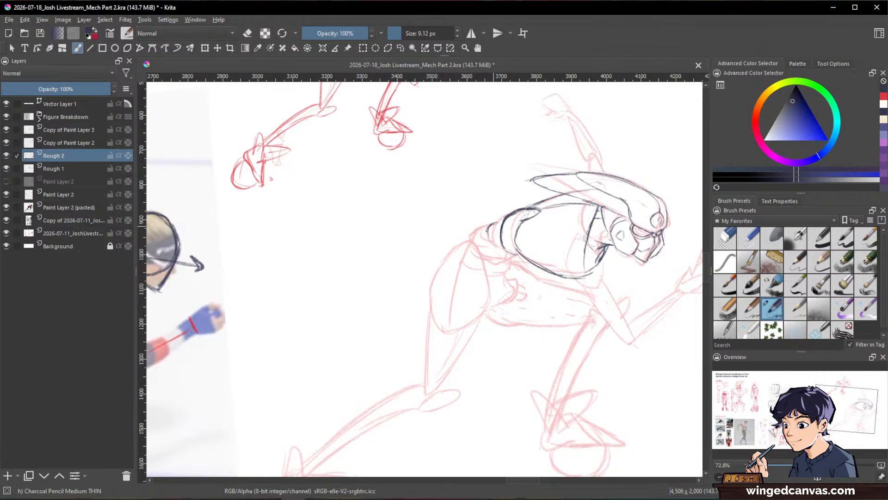
mouse_move(505, 223)
left_mouse_down()
mouse_move(495, 226)
mouse_move(499, 248)
mouse_move(476, 240)
left_mouse_up()
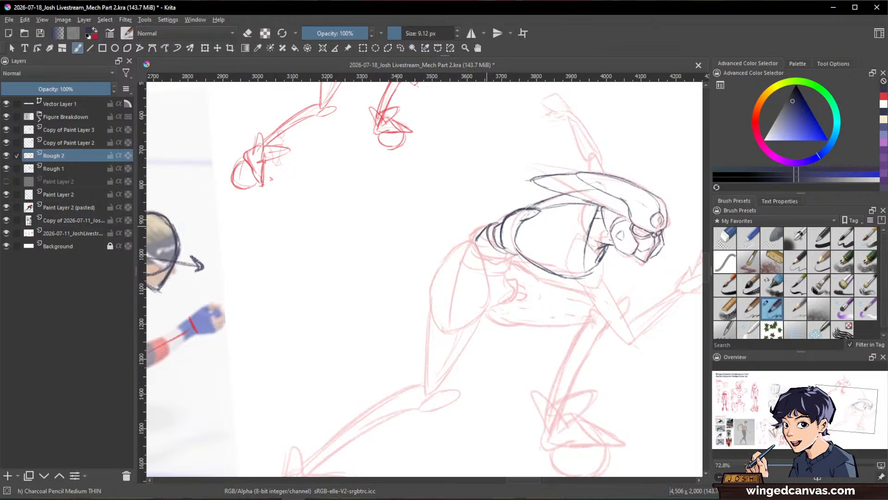
key("space")
left_click_drag(614, 323, 572, 191)
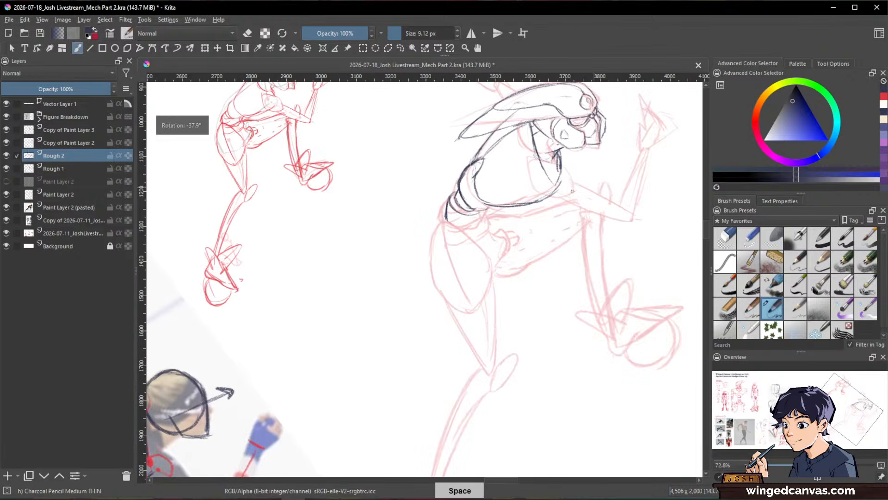
left_click_drag(455, 191, 476, 211)
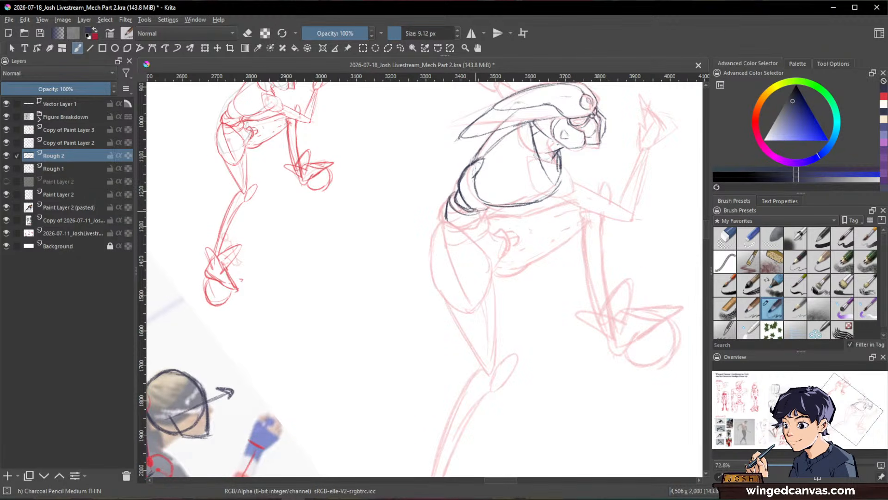
Step: Set the brush size to 7 px and draw the lower waist section with a flat oval base at the pelvis
key("bracketleft")
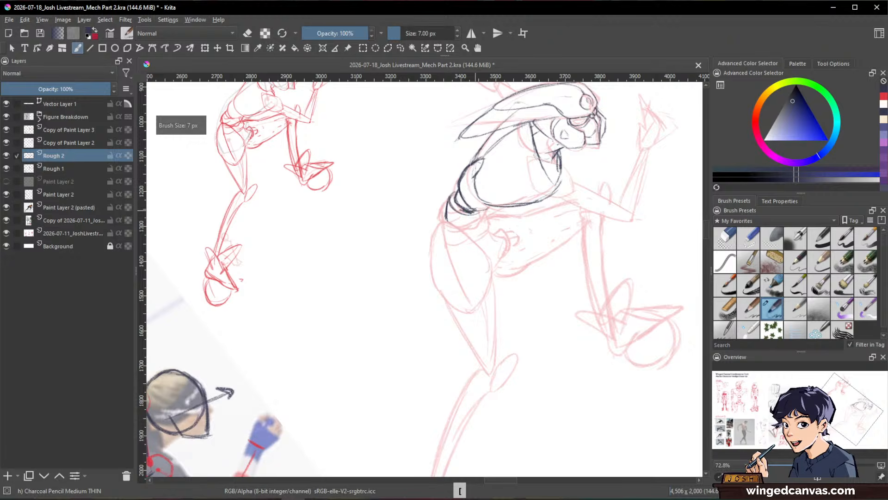
key("e")
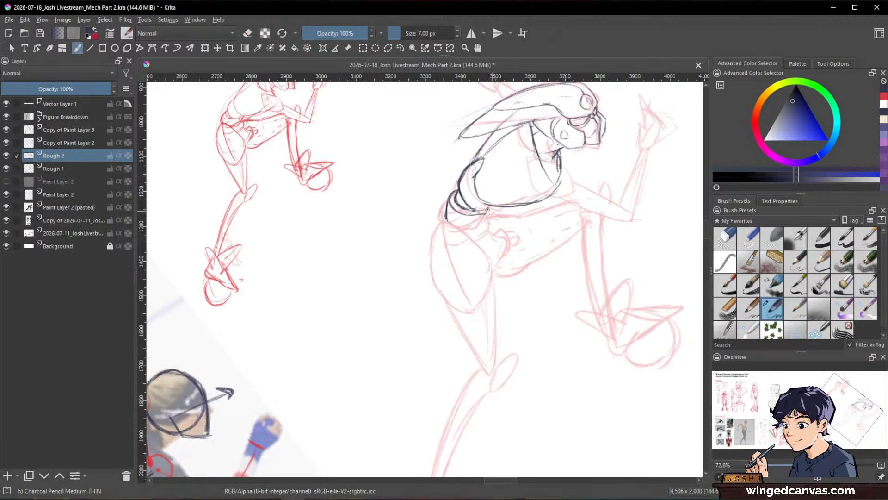
mouse_move(486, 212)
left_mouse_down()
mouse_move(481, 235)
mouse_move(454, 238)
left_mouse_up()
left_click_drag(451, 236, 487, 235)
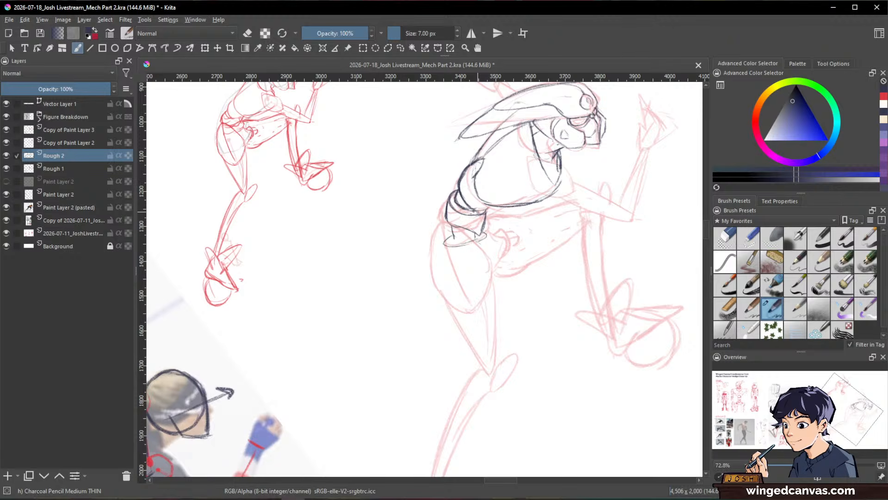
Step: Refine the waist segments and the front edge of the lower waist, alternating between erasing and the charcoal pencil
key("e")
key("e")
key("e")
key("e")
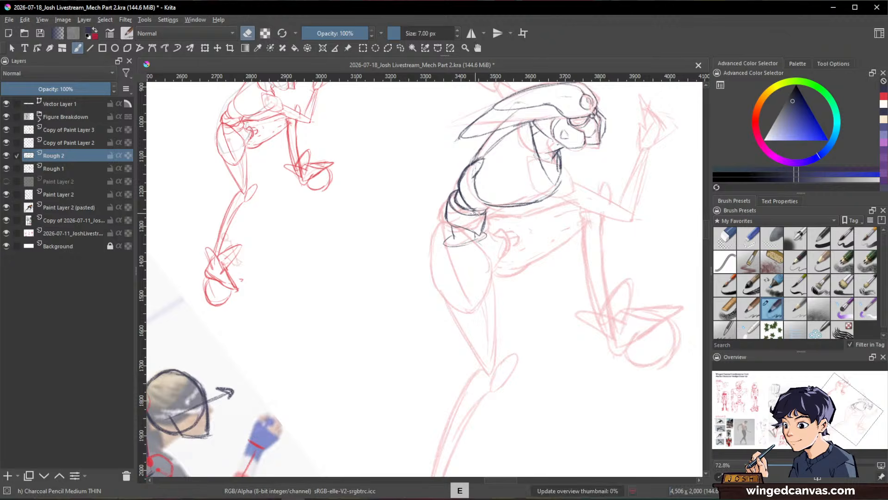
key("e")
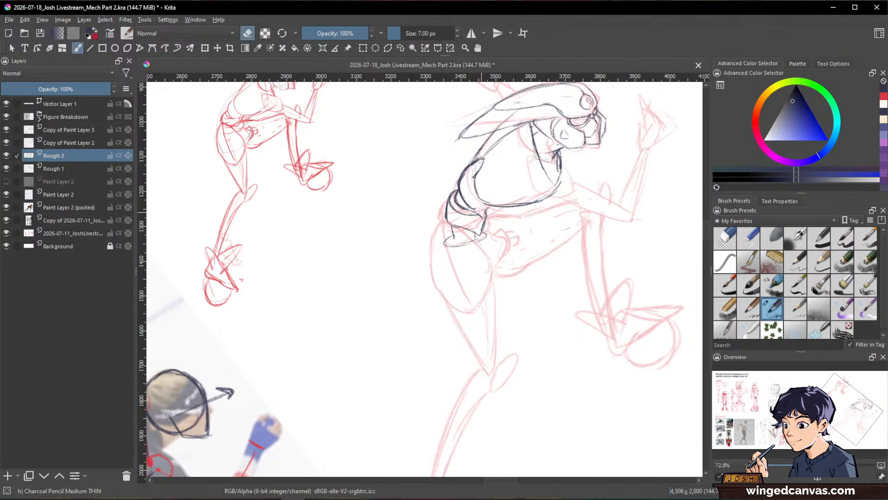
key("e")
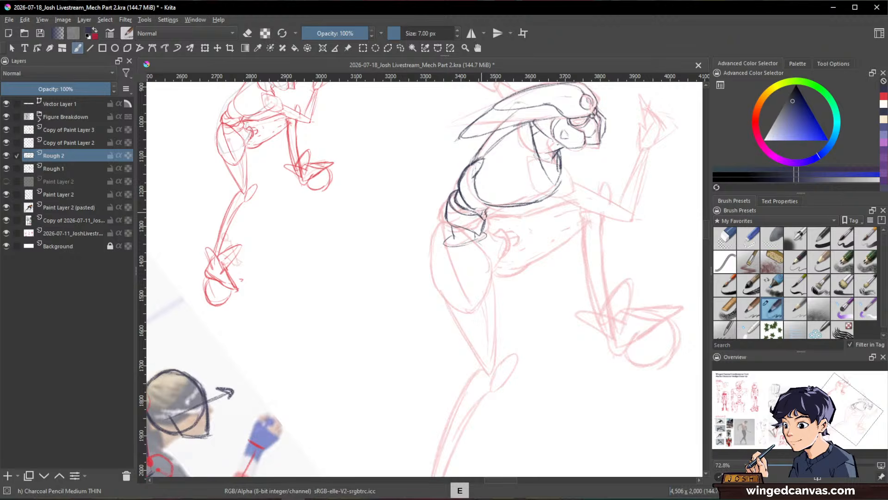
key("e")
key("e")
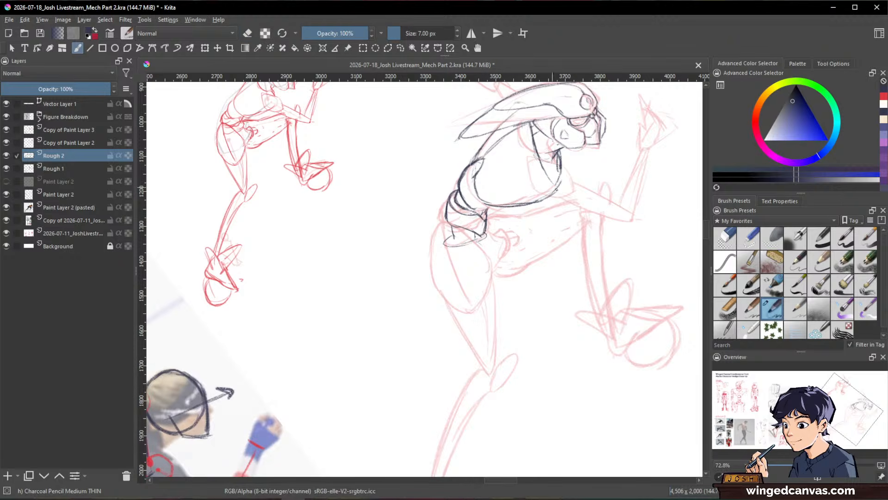
Step: Clean up and darken the front ends of the waist segments above the pelvis, alternating between charcoal pencil and erasing at 8.48 px
key("space")
left_click_drag(600, 202, 549, 223)
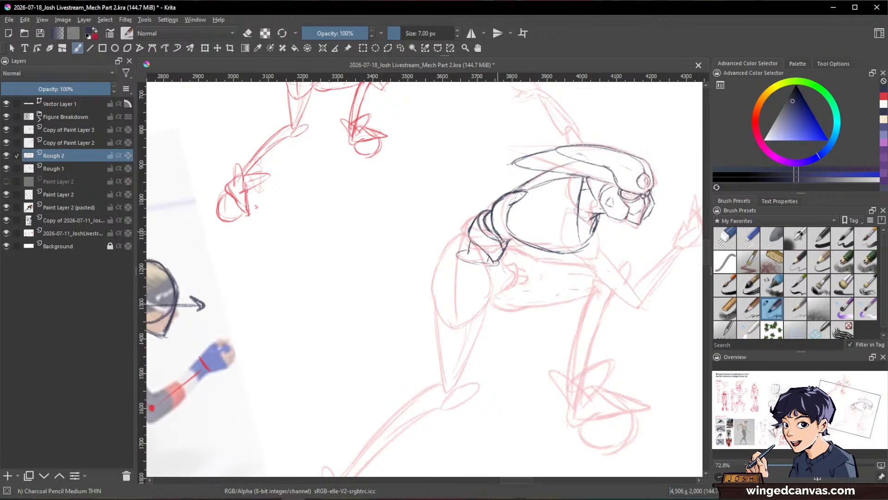
key("bracketleft")
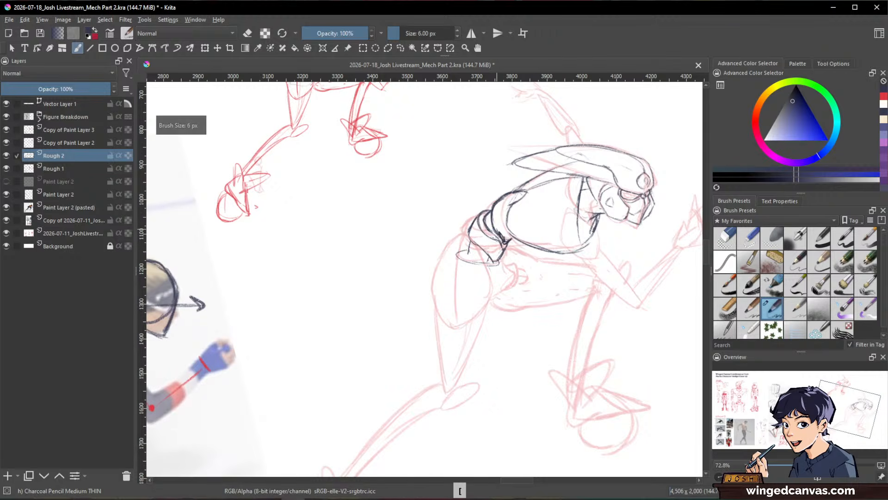
key("e")
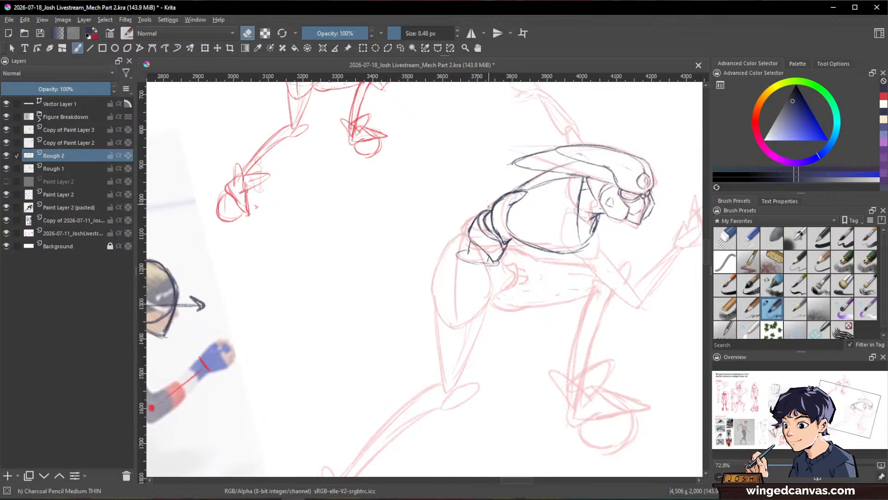
key("e")
key("e")
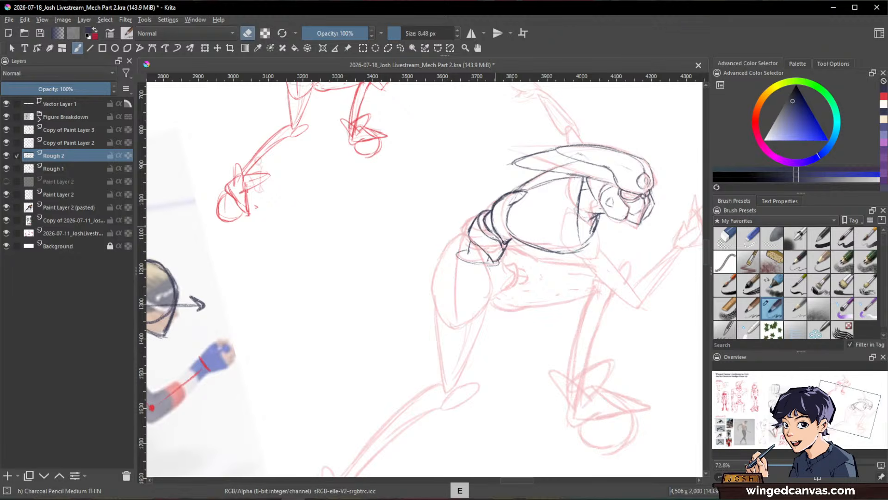
key("e")
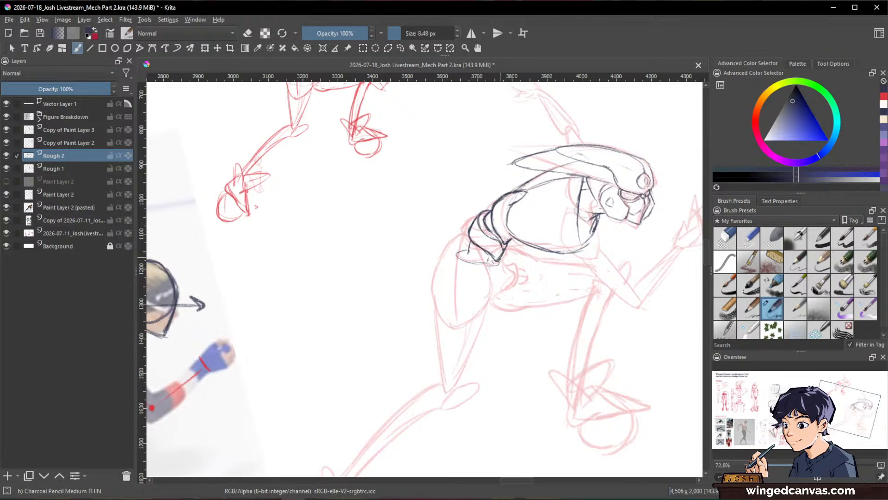
key("e")
key("e")
key("e")
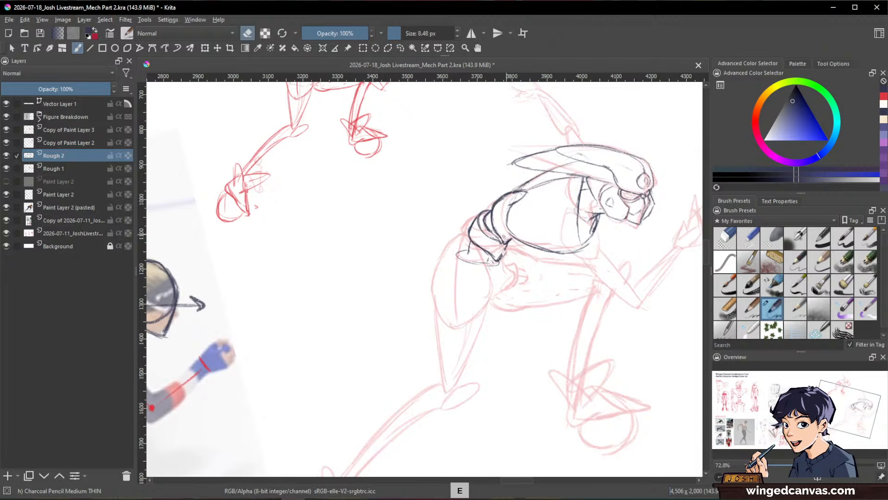
key("e")
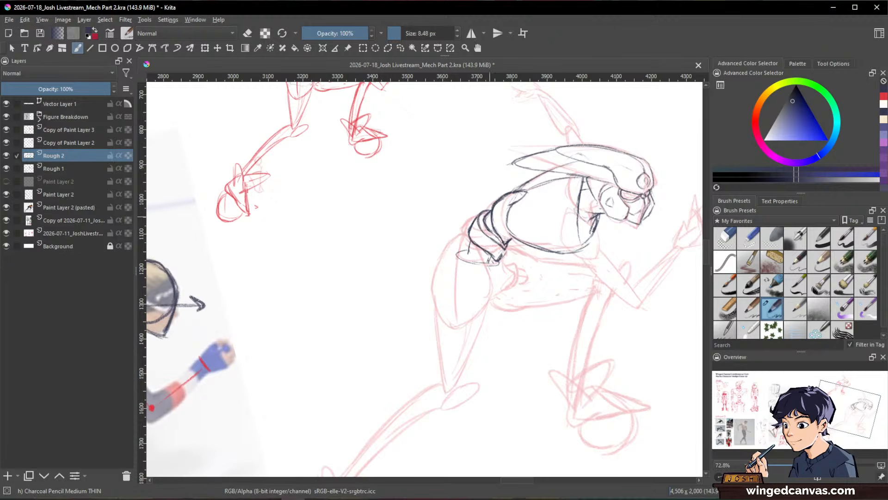
key("e")
Step: Draw the pelvis as an angular block under the lower waist, ending in a pointed front tip
mouse_move(602, 241)
left_mouse_down()
mouse_move(589, 224)
mouse_move(616, 269)
mouse_move(609, 255)
left_mouse_up()
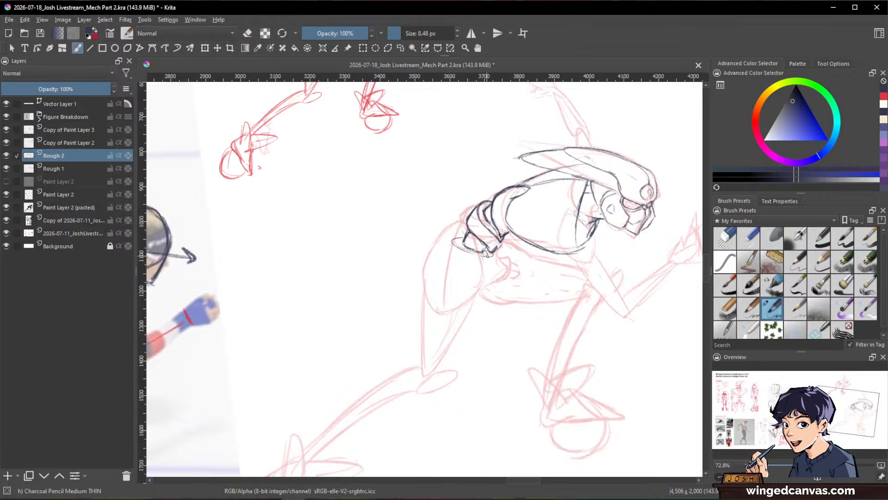
left_click_drag(485, 254, 493, 261)
mouse_move(487, 275)
left_mouse_down()
mouse_move(496, 275)
mouse_move(496, 251)
left_mouse_up()
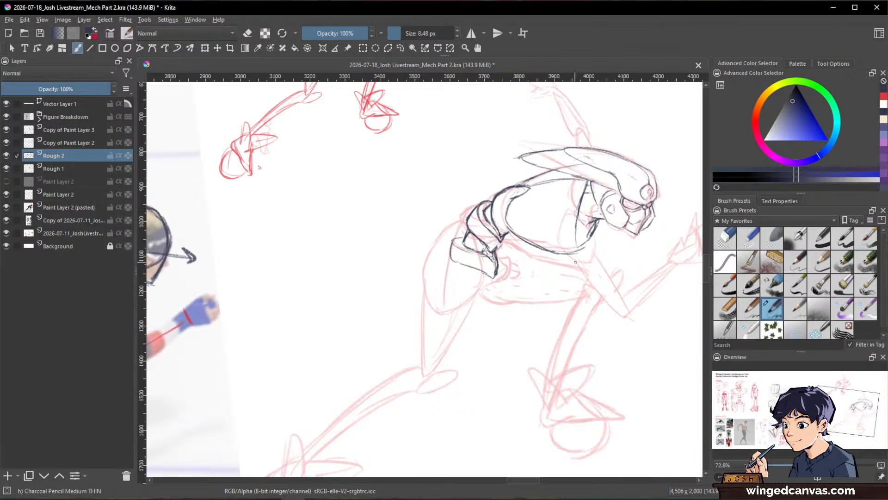
Step: Outline the rear leg's thigh with a 15.52 px brush, from a rounded hip over the pelvis tapering down to the knee
left_click_drag(611, 282, 662, 308)
left_click_drag(581, 306, 612, 205)
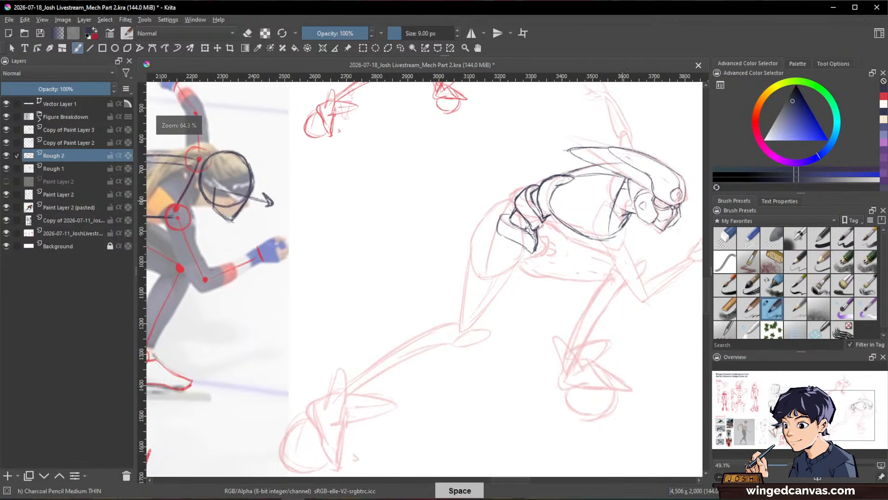
left_click_drag(623, 236, 492, 215)
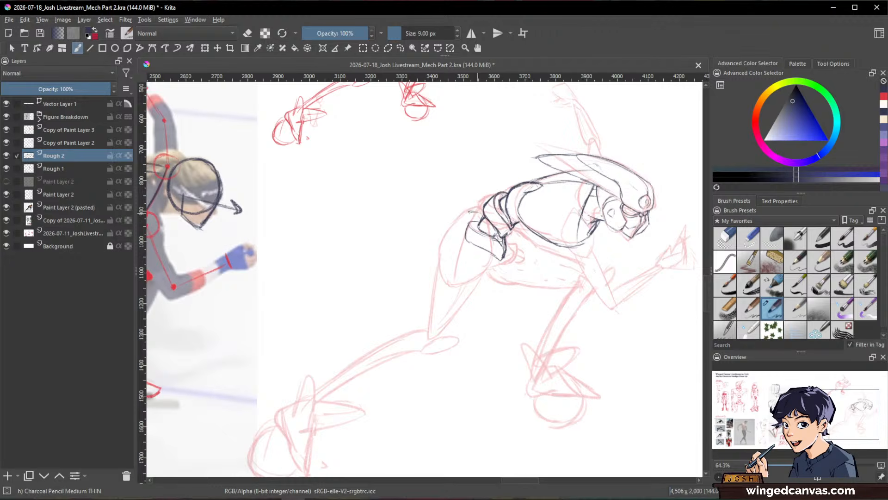
mouse_move(470, 212)
left_mouse_down()
mouse_move(450, 221)
mouse_move(483, 214)
mouse_move(438, 245)
mouse_move(439, 262)
left_mouse_up()
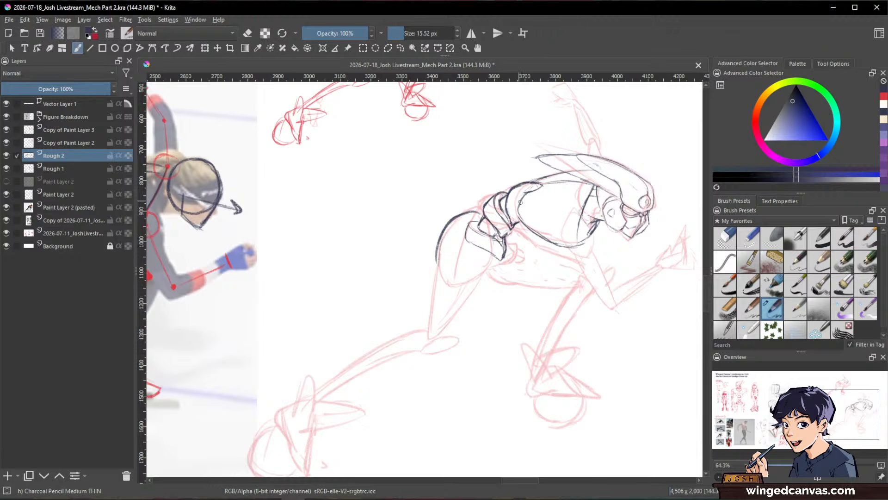
mouse_move(476, 211)
left_mouse_down()
mouse_move(482, 264)
mouse_move(493, 260)
mouse_move(434, 342)
left_mouse_up()
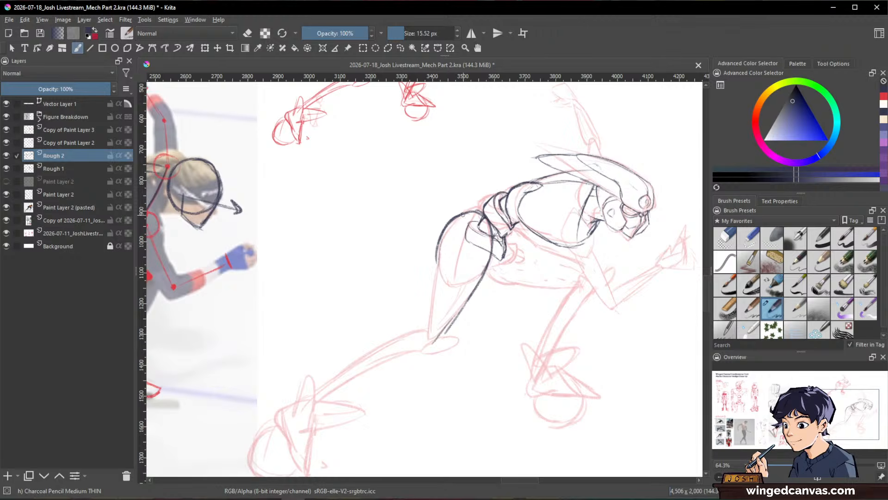
mouse_move(437, 252)
left_mouse_down()
mouse_move(419, 331)
mouse_move(440, 340)
left_mouse_up()
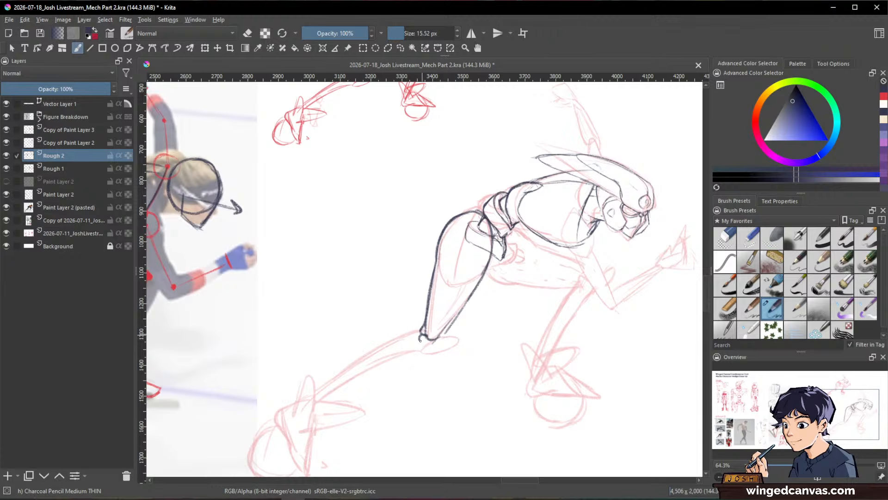
Step: Draw a small round knee joint with its socket and outline the tapering lower leg down to the ankle
key("space")
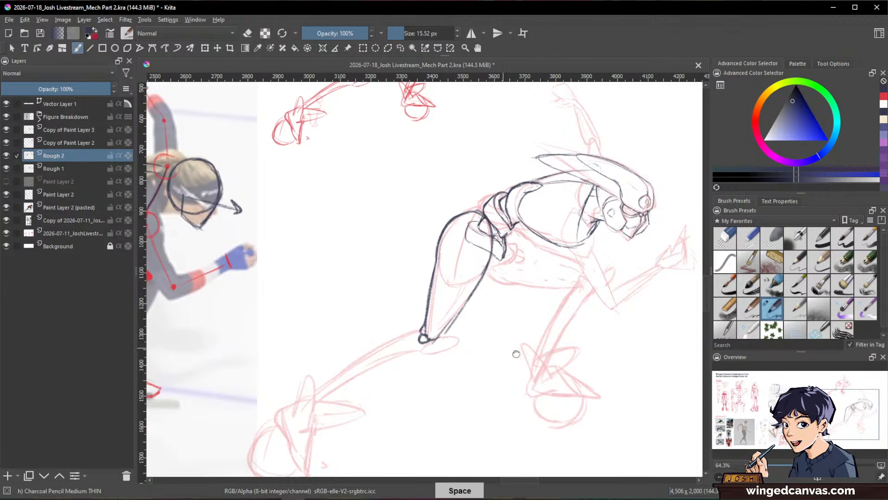
mouse_move(416, 339)
left_mouse_down()
mouse_move(476, 301)
mouse_move(465, 297)
left_mouse_up()
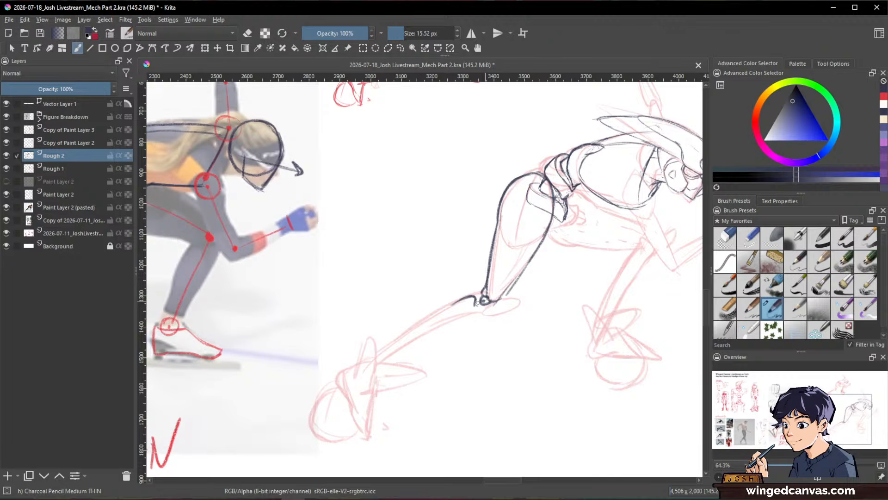
key("e")
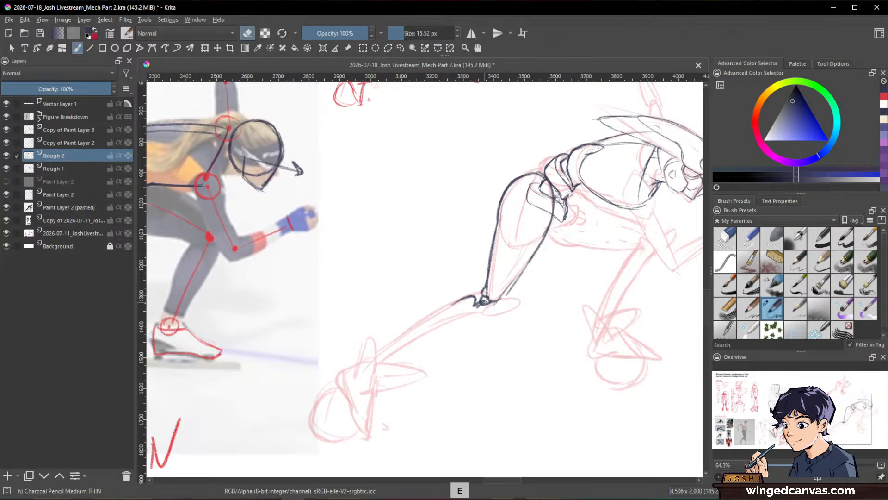
key("e")
mouse_move(475, 305)
left_mouse_down()
mouse_move(483, 303)
mouse_move(462, 324)
mouse_move(375, 366)
left_mouse_up()
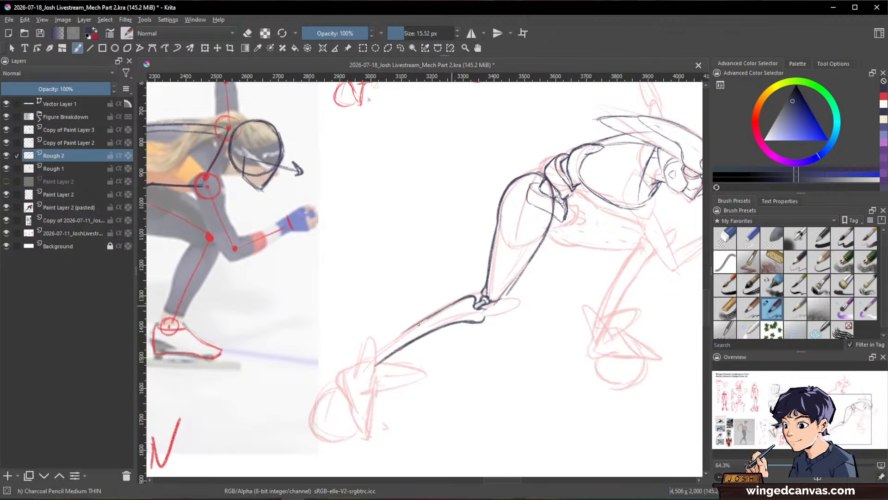
Step: Trim the lower leg's front corner at the knee and draw a pointed knee guard in front of the joint
mouse_move(591, 343)
left_mouse_down()
mouse_move(621, 262)
mouse_move(491, 268)
left_mouse_up()
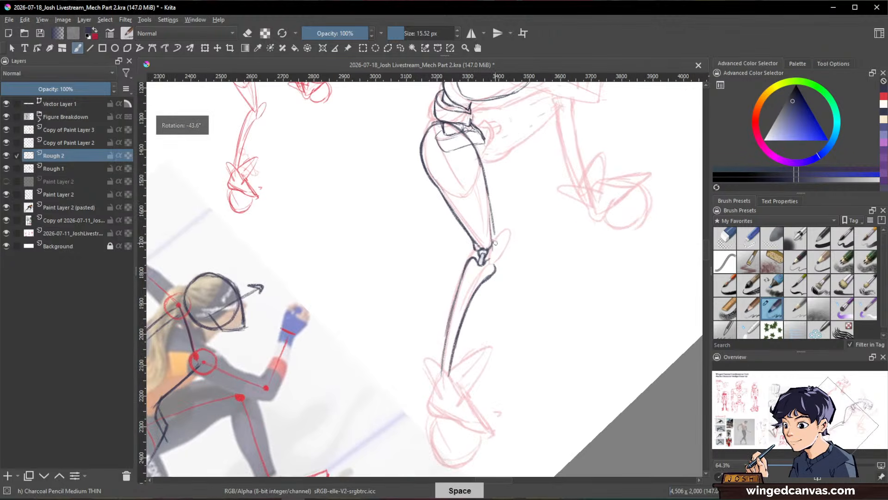
key("slash")
key("slash")
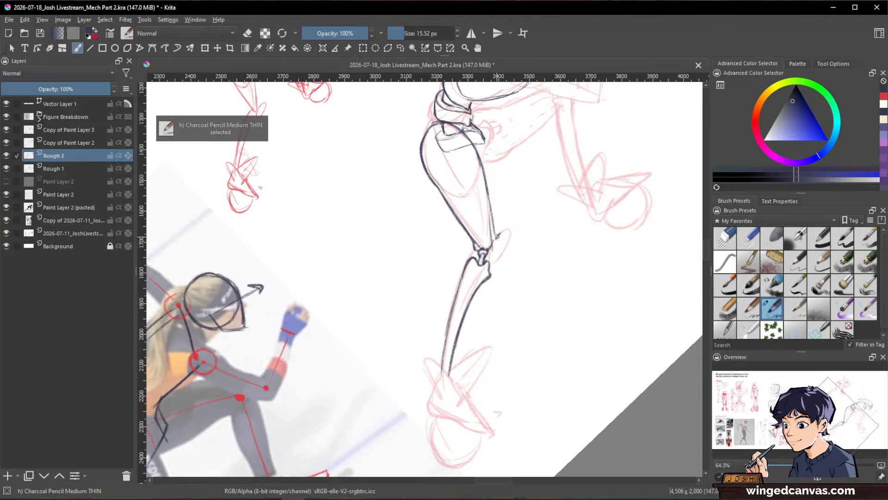
mouse_move(497, 237)
left_mouse_down()
mouse_move(489, 253)
mouse_move(507, 250)
mouse_move(492, 270)
mouse_move(507, 241)
left_mouse_up()
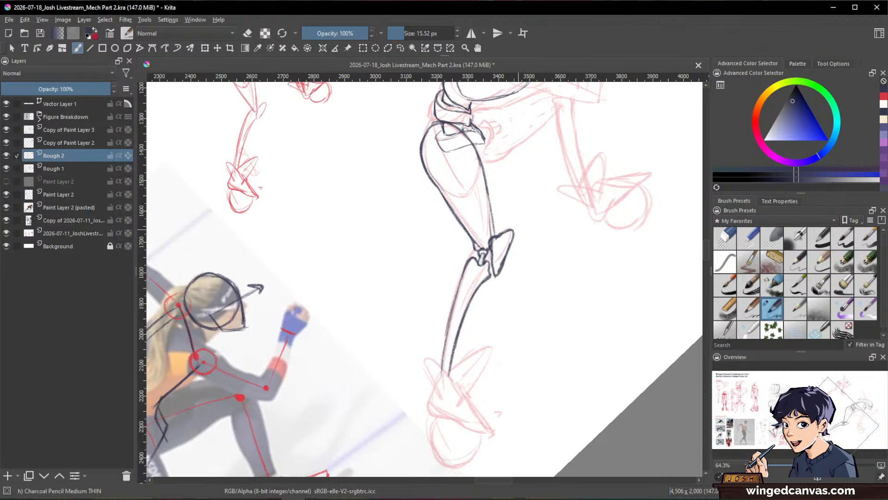
left_click_drag(597, 245, 595, 284)
left_click_drag(636, 250, 633, 382)
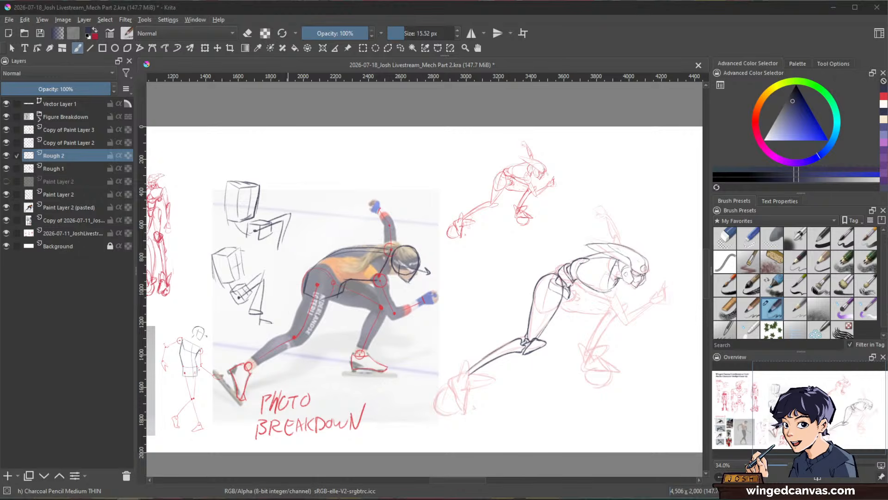
left_click(732, 39)
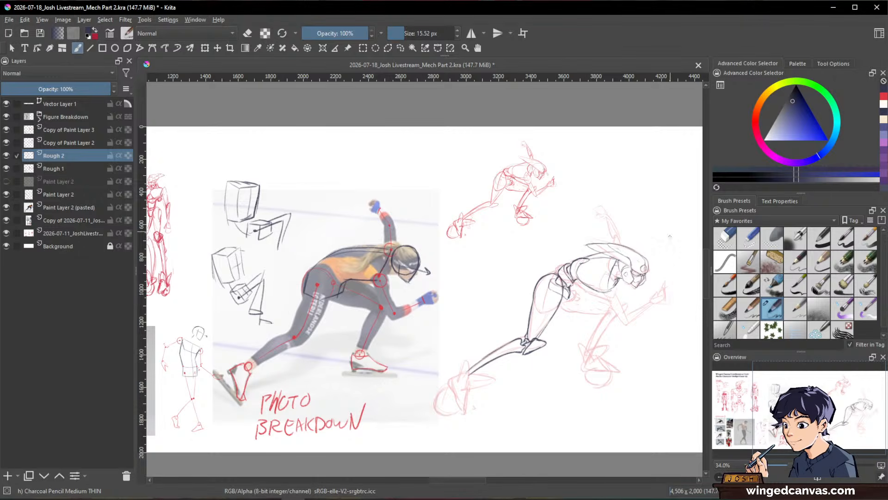
Step: Draw an oval hip joint inside the upper thigh, erasing and redrawing its front edge where it overlaps the pelvis
left_click_drag(640, 358, 568, 242)
key("ctrl")
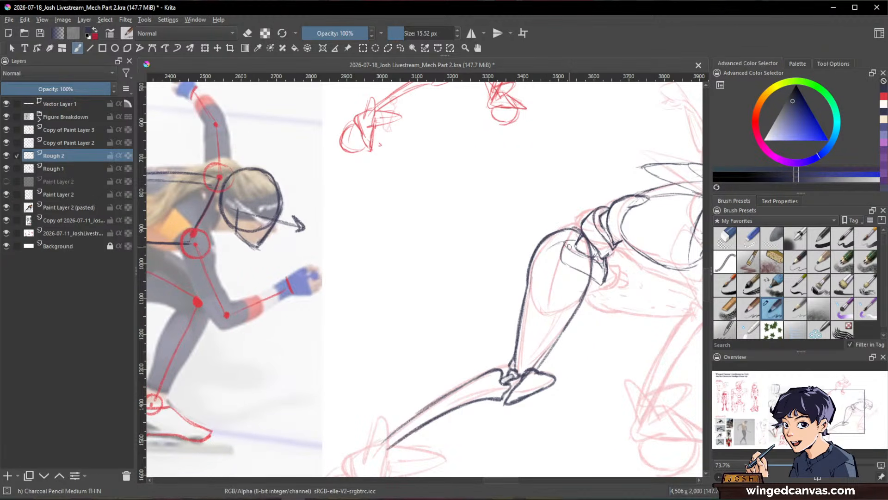
mouse_move(549, 249)
left_mouse_down()
mouse_move(539, 284)
mouse_move(550, 292)
left_mouse_up()
mouse_move(567, 242)
left_mouse_down()
mouse_move(579, 270)
mouse_move(563, 292)
mouse_move(580, 276)
mouse_move(553, 291)
mouse_move(582, 267)
mouse_move(586, 229)
mouse_move(587, 266)
mouse_move(560, 292)
mouse_move(577, 279)
mouse_move(574, 268)
mouse_move(559, 290)
left_mouse_up()
key("e")
key("e")
key("e")
mouse_move(577, 275)
left_mouse_down()
mouse_move(572, 257)
mouse_move(574, 276)
left_mouse_up()
key("e")
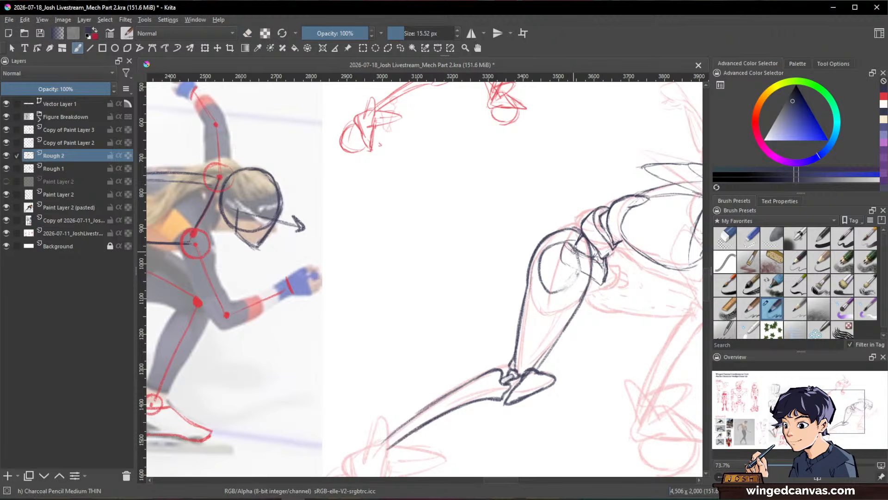
mouse_move(570, 243)
left_mouse_down()
mouse_move(579, 273)
mouse_move(595, 246)
mouse_move(568, 285)
left_mouse_up()
Step: Close the rounded hip casing below the oval and add an inner thigh contour running down to the knee
scroll(569, 279, "down", 4)
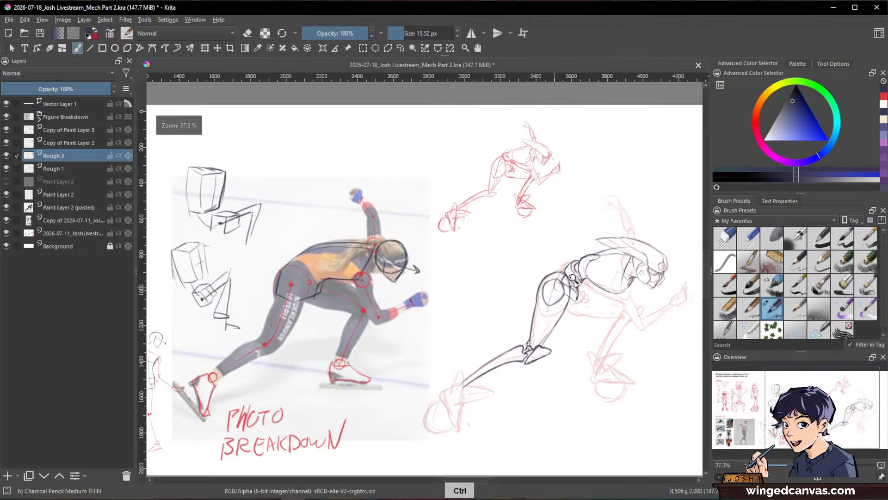
scroll(573, 278, "up", 2)
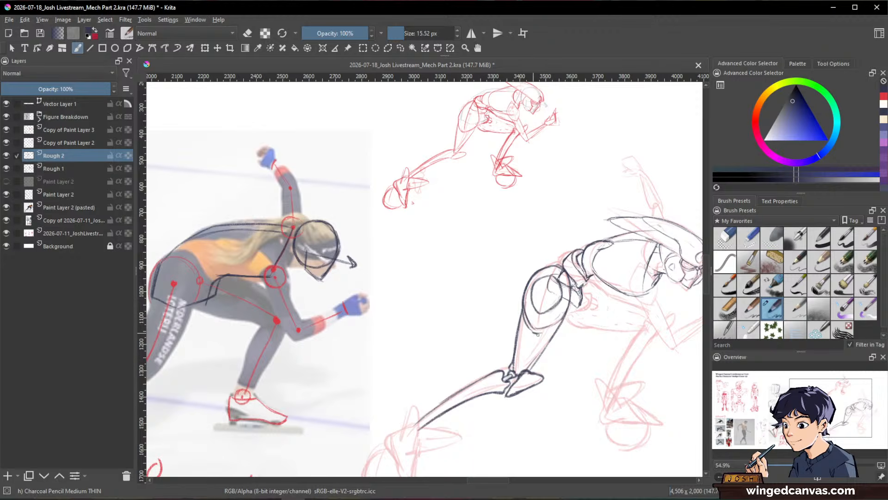
key("ctrl")
Step: Erase the pelvis lines that overlap the hip casing, leaving only the part in front of the thigh
left_click_drag(624, 332, 597, 266)
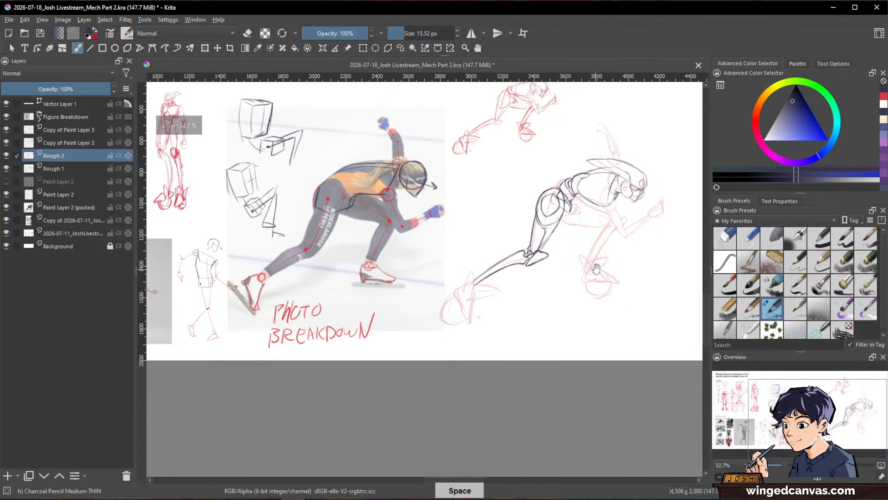
mouse_move(644, 230)
left_mouse_down()
mouse_move(603, 282)
mouse_move(647, 219)
left_mouse_up()
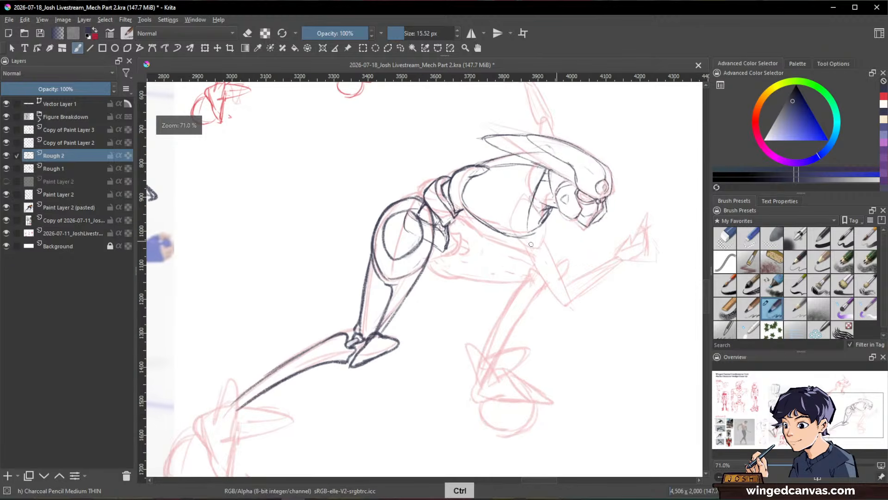
key("slash")
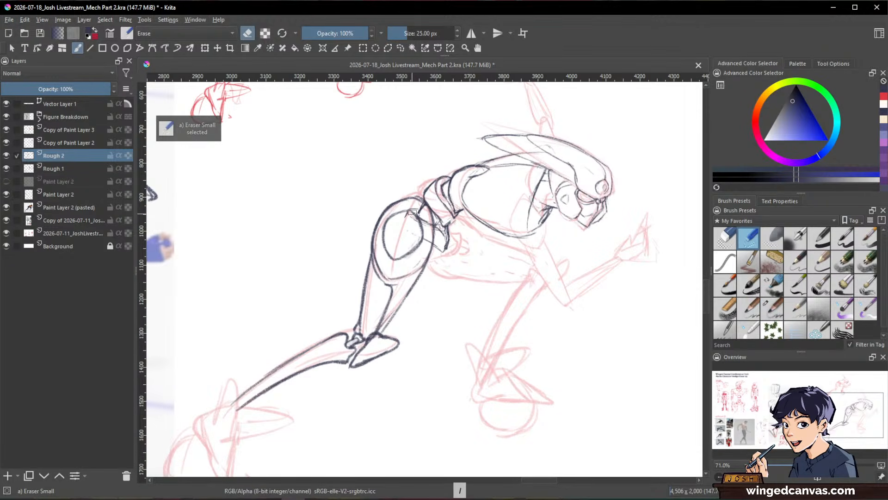
key("slash")
key("e")
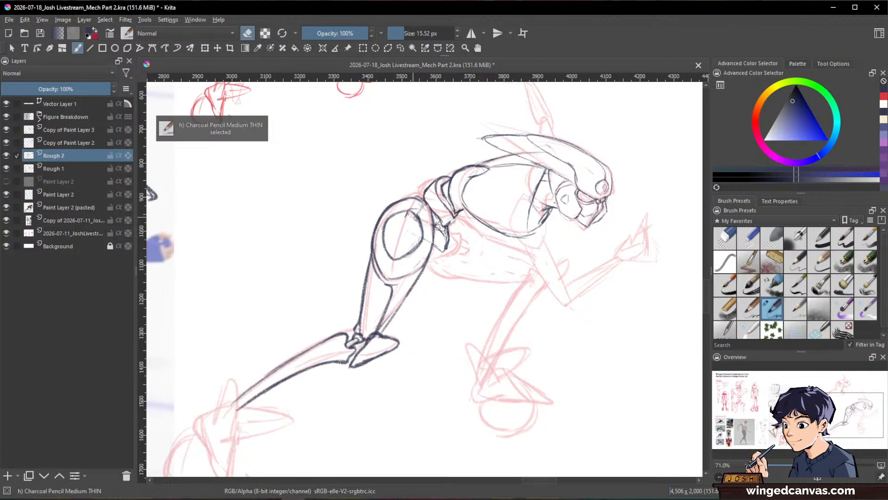
left_click_drag(428, 236, 433, 250)
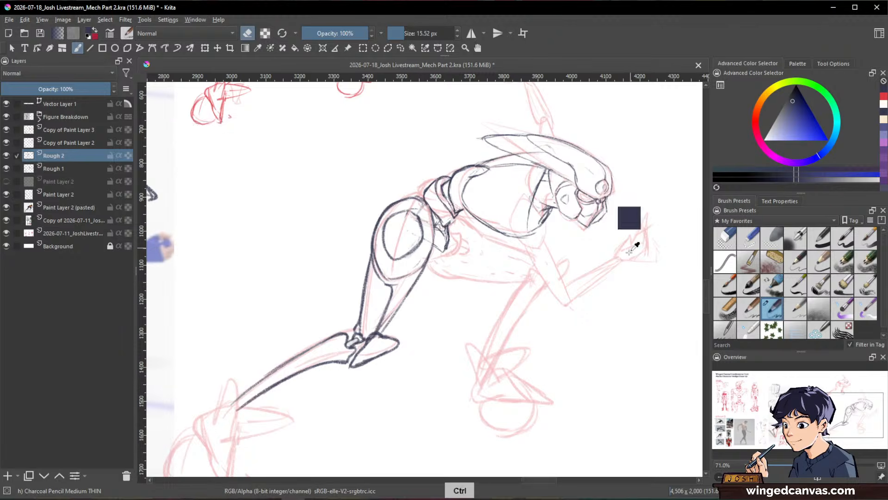
Step: Redraw the chest opening as a curved collar band beside the neck under the helmet, erasing stray lines around it
mouse_move(625, 282)
left_mouse_down()
mouse_move(562, 384)
mouse_move(631, 232)
mouse_move(628, 193)
mouse_move(631, 259)
mouse_move(634, 182)
mouse_move(571, 144)
mouse_move(547, 177)
left_mouse_up()
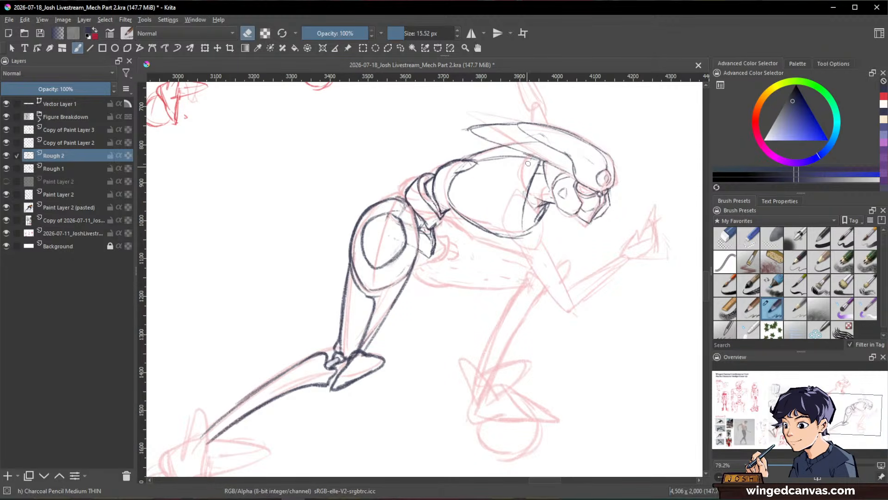
key("e")
mouse_move(533, 159)
left_mouse_down()
mouse_move(525, 176)
mouse_move(542, 213)
left_mouse_up()
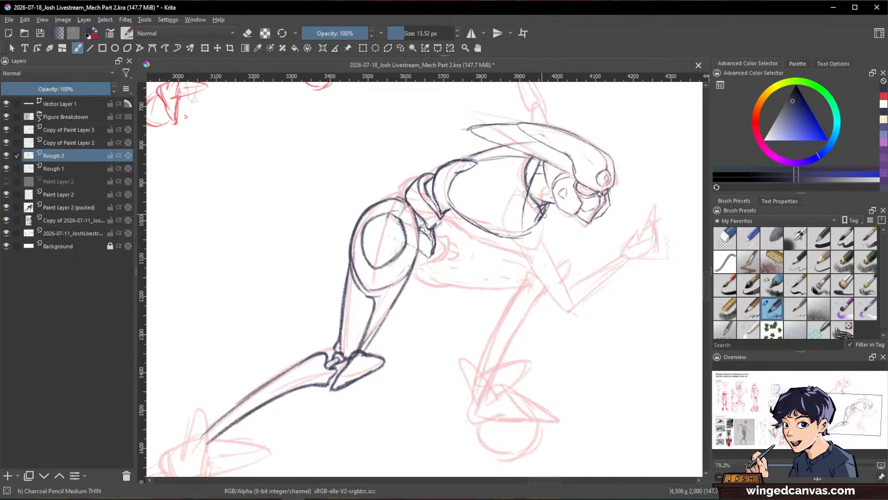
mouse_move(548, 176)
left_mouse_down()
mouse_move(543, 221)
mouse_move(552, 212)
mouse_move(543, 212)
left_mouse_up()
key("e")
mouse_move(536, 189)
left_mouse_down()
mouse_move(540, 167)
mouse_move(543, 211)
left_mouse_up()
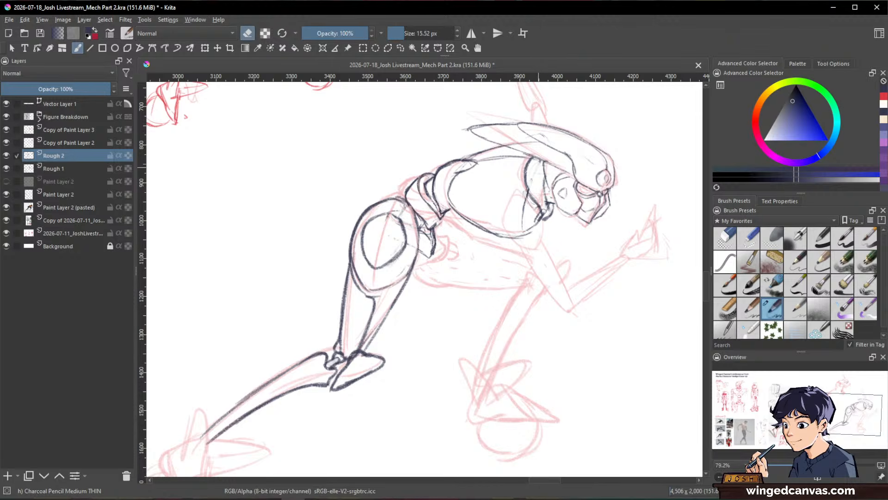
Step: Erase the heavy strokes along the collar below the helmet and redraw the chest's front edge there
mouse_move(543, 165)
left_mouse_down()
mouse_move(527, 214)
mouse_move(525, 195)
mouse_move(540, 224)
left_mouse_up()
key("e")
left_click_drag(527, 186, 542, 216)
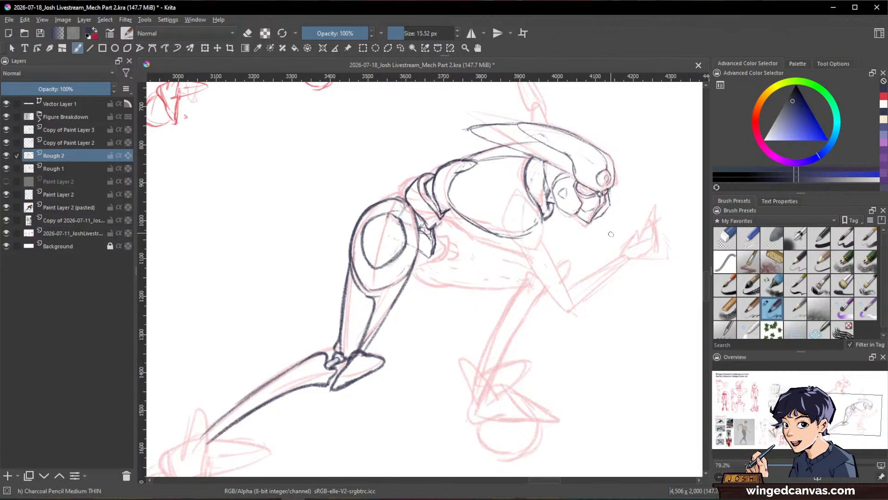
Step: Draw the rear foot's pointed ankle guard and wedge-shaped toe block at the end of the shin
key("space")
mouse_move(640, 261)
left_mouse_down()
mouse_move(606, 346)
mouse_move(452, 243)
mouse_move(462, 239)
mouse_move(440, 261)
left_mouse_up()
key("e")
key("e")
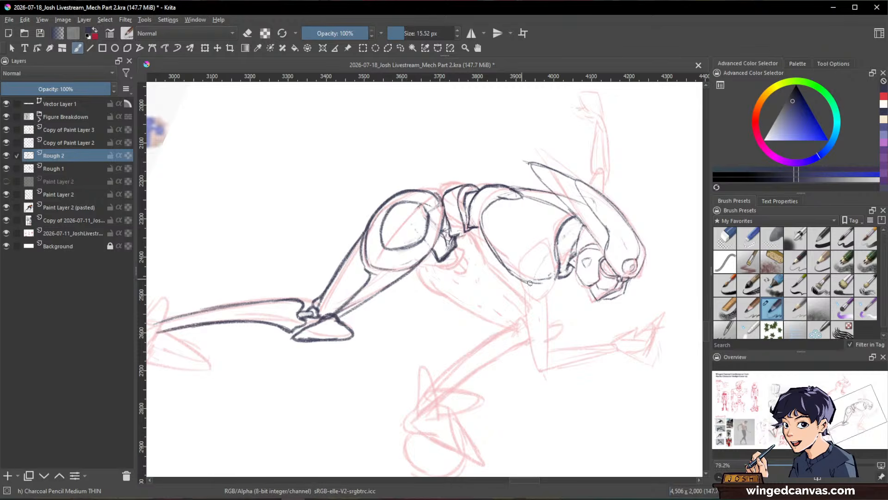
mouse_move(622, 327)
left_mouse_down()
mouse_move(588, 347)
mouse_move(648, 303)
mouse_move(652, 284)
mouse_move(630, 278)
mouse_move(620, 343)
mouse_move(540, 329)
mouse_move(591, 310)
left_mouse_up()
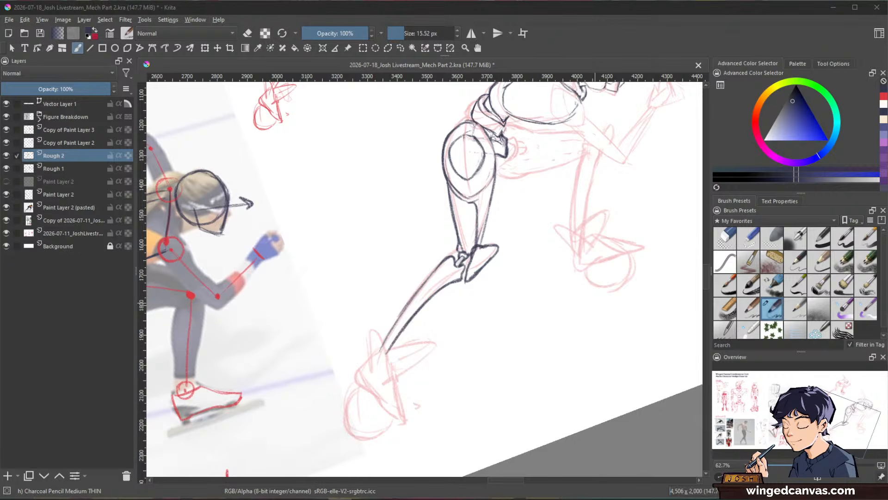
left_click(716, 43)
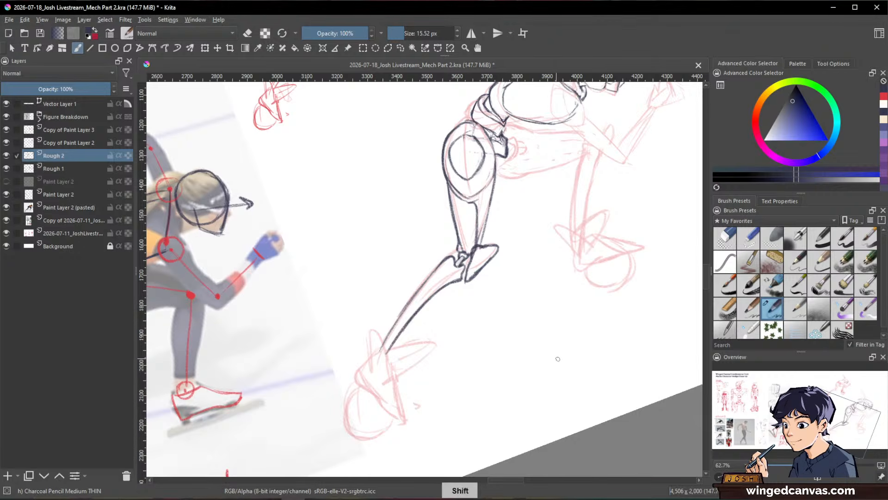
mouse_move(554, 357)
left_mouse_down()
mouse_move(621, 295)
mouse_move(605, 291)
left_mouse_up()
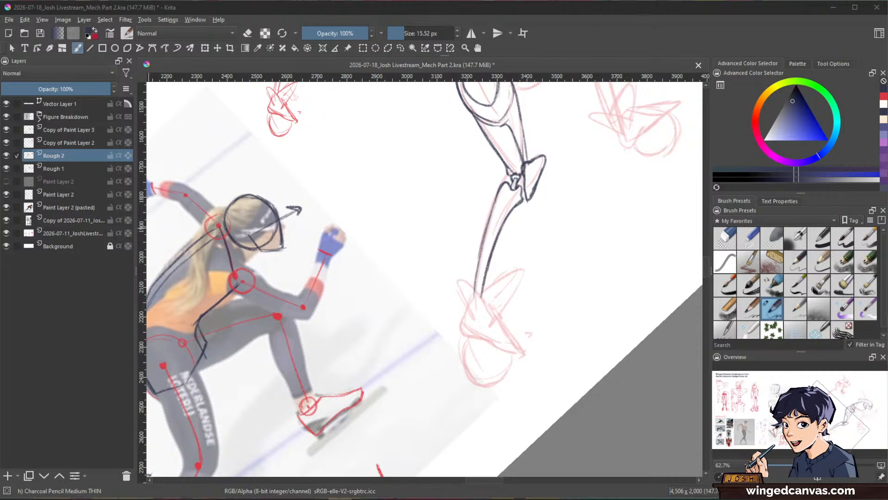
left_click(782, 45)
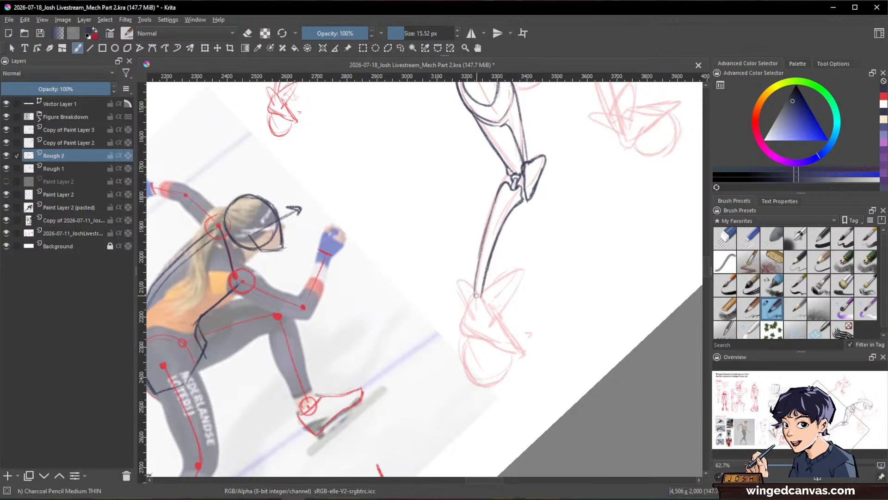
mouse_move(504, 282)
left_mouse_down()
mouse_move(518, 298)
mouse_move(491, 314)
mouse_move(501, 308)
mouse_move(485, 311)
mouse_move(472, 296)
mouse_move(466, 314)
mouse_move(481, 322)
mouse_move(517, 298)
mouse_move(464, 284)
mouse_move(459, 297)
mouse_move(474, 322)
left_mouse_up()
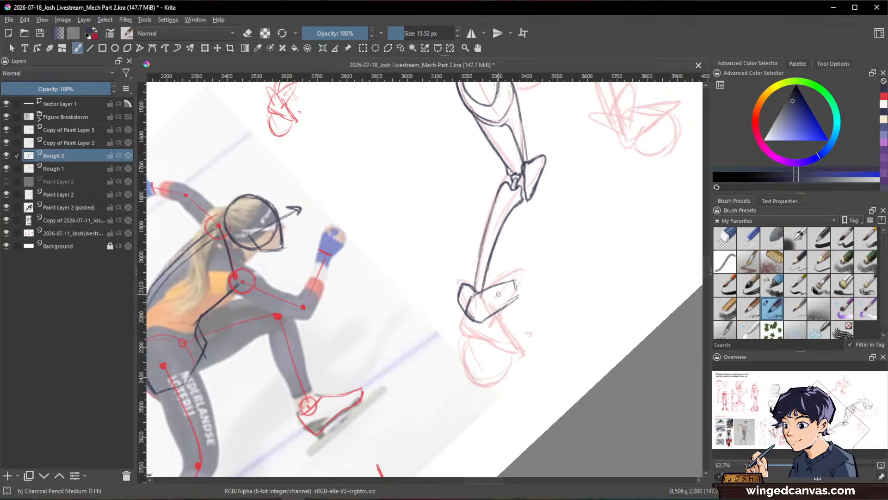
mouse_move(518, 279)
left_mouse_down()
mouse_move(501, 319)
mouse_move(507, 316)
left_mouse_up()
Step: Add a second contour along the rear shin's lower edge and draw the pointed strut below the rear foot
mouse_move(511, 217)
left_mouse_down()
mouse_move(487, 285)
mouse_move(501, 232)
mouse_move(478, 253)
mouse_move(471, 283)
left_mouse_up()
left_click_drag(499, 313, 524, 357)
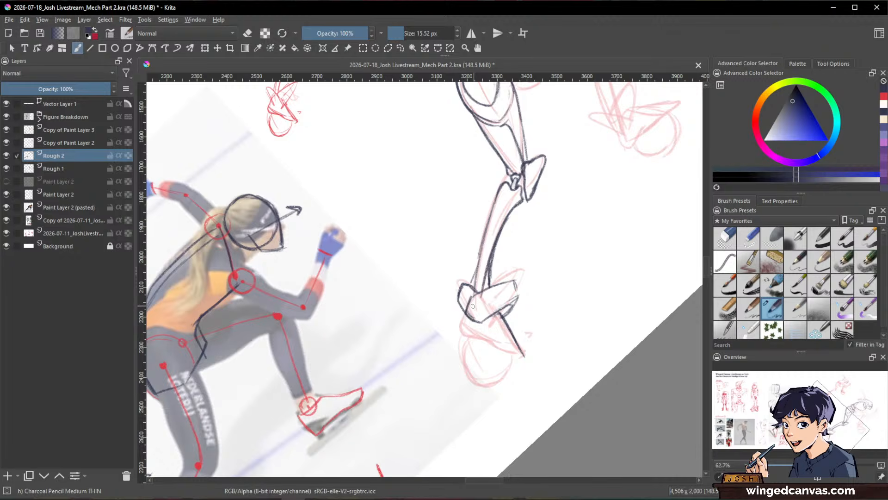
mouse_move(468, 312)
left_mouse_down()
mouse_move(462, 328)
mouse_move(523, 357)
left_mouse_up()
Step: Draw the round wheel behind the rear foot's strut and add an inner hub ring with segment lines
key("space")
mouse_move(569, 313)
left_mouse_down()
mouse_move(620, 258)
mouse_move(607, 277)
mouse_move(638, 295)
left_mouse_up()
key("space")
key("space")
mouse_move(537, 370)
left_mouse_down()
mouse_move(488, 273)
mouse_move(478, 318)
mouse_move(515, 319)
left_mouse_up()
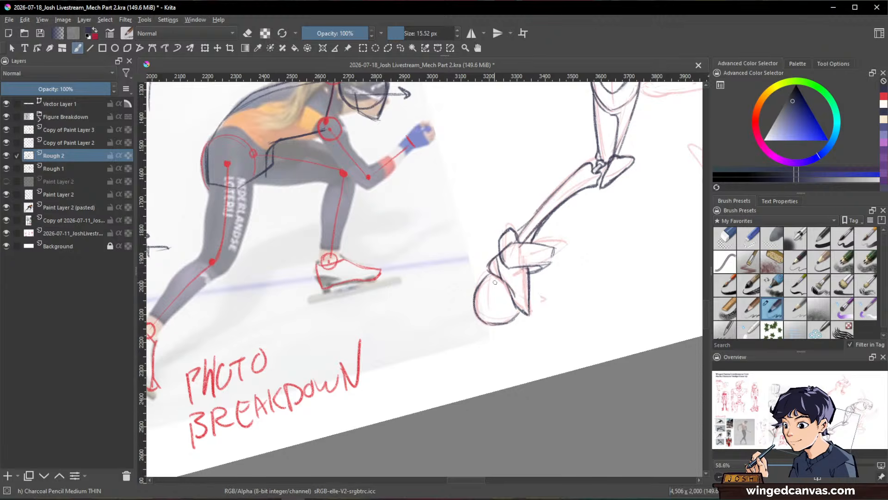
mouse_move(498, 279)
left_mouse_down()
mouse_move(487, 295)
mouse_move(494, 303)
left_mouse_up()
mouse_move(496, 289)
left_mouse_down()
mouse_move(485, 305)
mouse_move(488, 284)
left_mouse_up()
key("e")
key("e")
Step: Draw the far leg's round hip socket beside the pelvis, with parallel detail lines inside it
left_click_drag(632, 276, 441, 384)
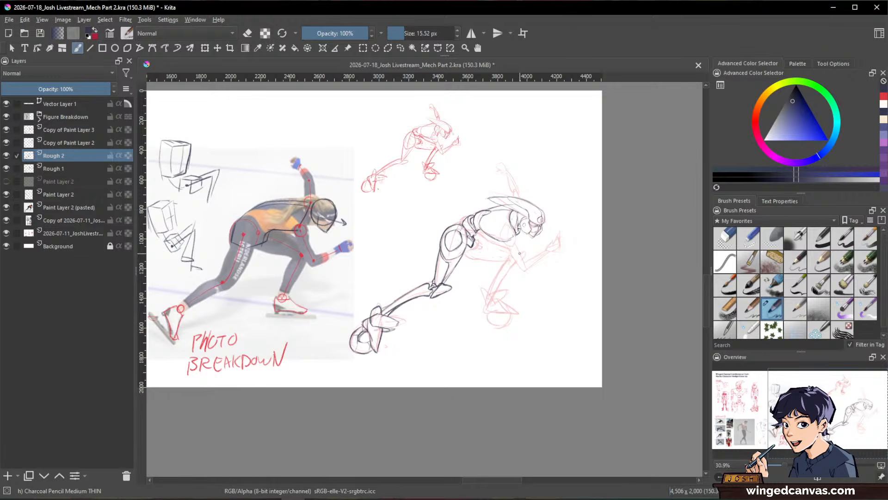
left_click_drag(513, 246, 567, 222)
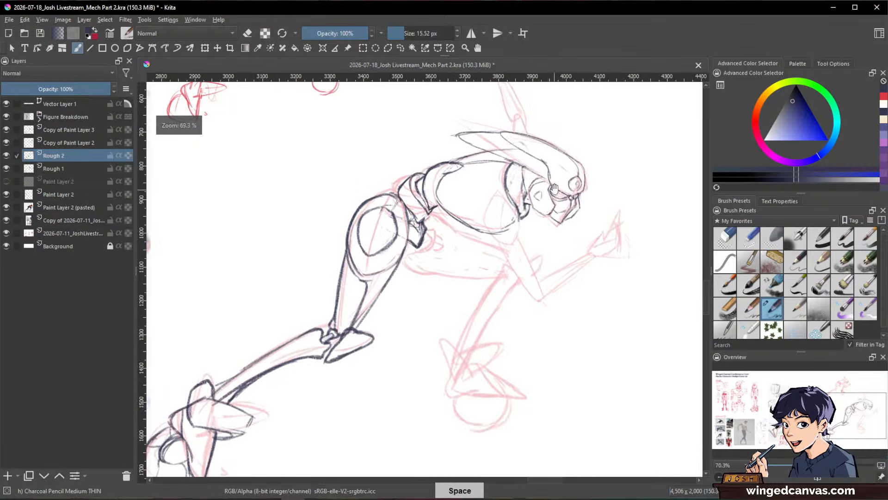
left_click_drag(583, 262, 471, 389)
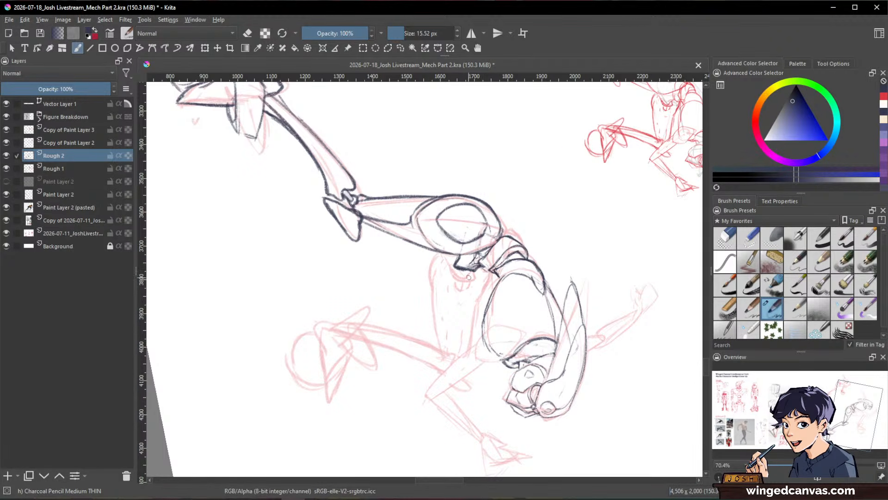
mouse_move(461, 268)
left_mouse_down()
mouse_move(455, 288)
mouse_move(458, 278)
mouse_move(464, 290)
mouse_move(471, 271)
mouse_move(472, 288)
mouse_move(455, 286)
left_mouse_up()
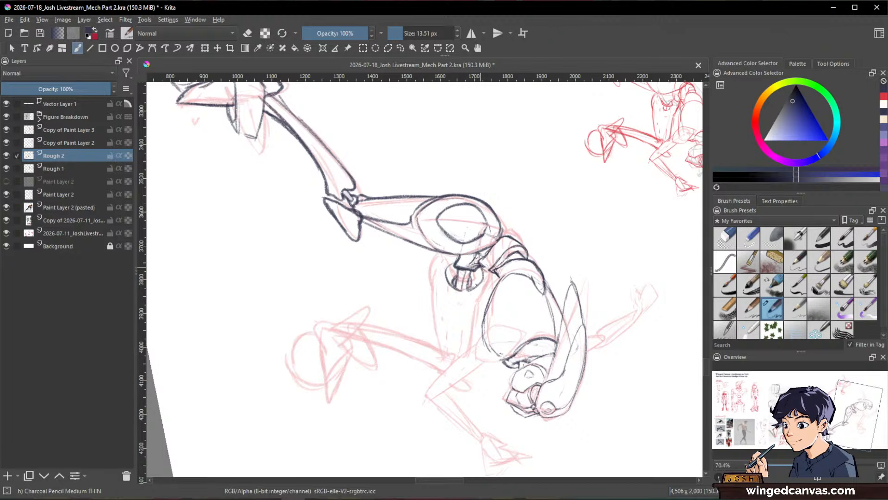
Step: Outline both edges of the far thigh from the hip socket toward the knee, redrawing the edge nearest the chest
mouse_move(440, 252)
left_mouse_down()
mouse_move(425, 277)
mouse_move(440, 354)
left_mouse_up()
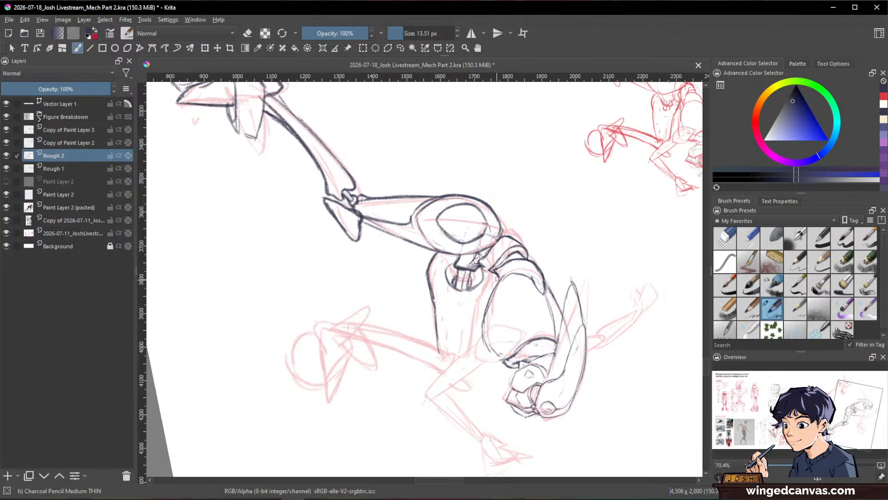
left_click_drag(482, 297, 474, 323)
key("e")
left_click_drag(491, 275, 471, 344)
key("e")
mouse_move(485, 297)
left_mouse_down()
mouse_move(465, 353)
mouse_move(486, 285)
mouse_move(466, 352)
left_mouse_up()
key("e")
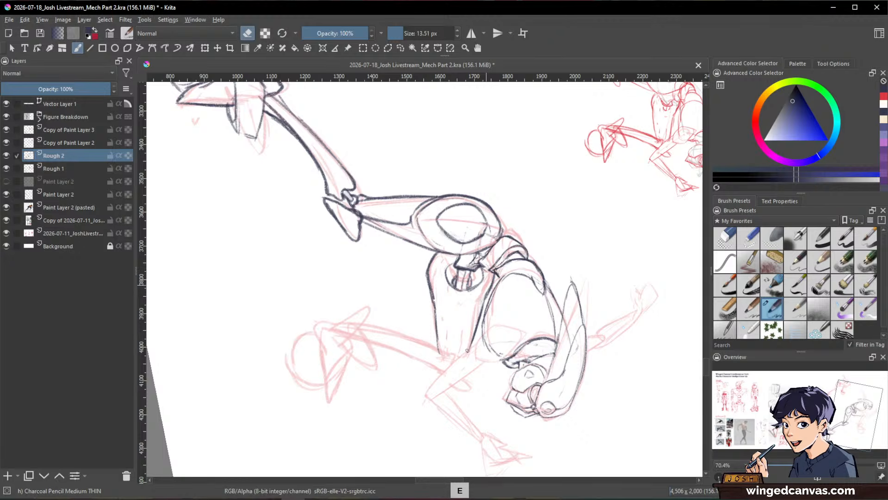
Step: Extend the front thigh to the knee, closing it with a notched joint end and adding an inner contour line
left_click_drag(624, 326, 587, 142)
left_click_drag(584, 206, 628, 270)
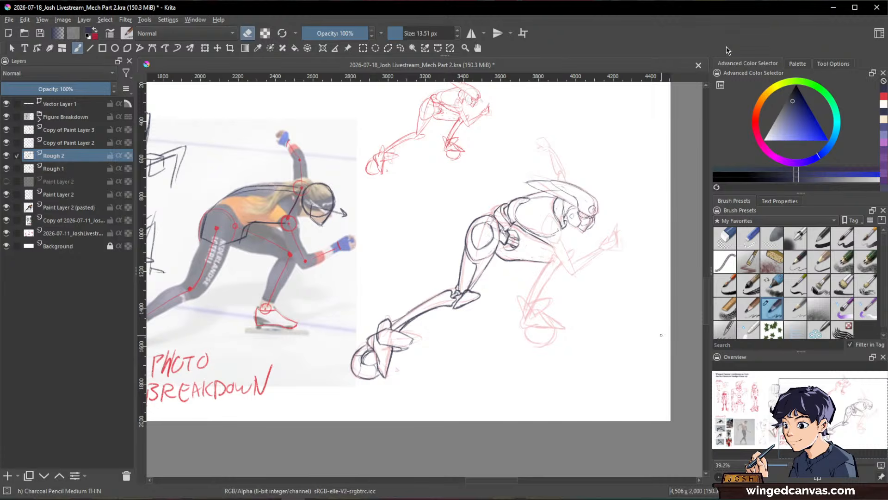
key("space")
left_click_drag(585, 264, 620, 225)
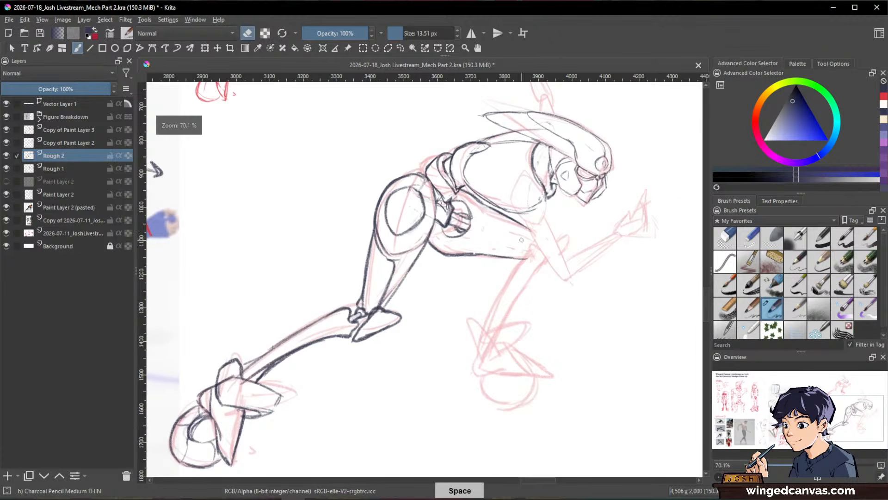
left_click_drag(522, 239, 536, 212)
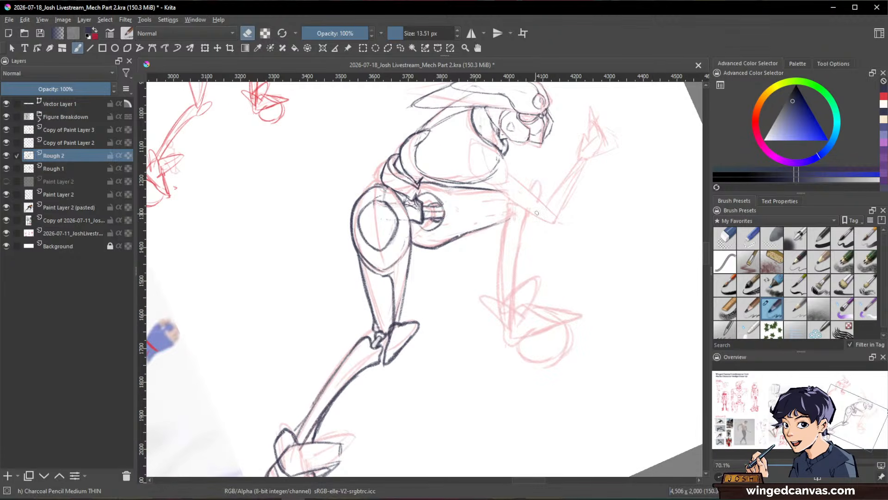
key("e")
left_click_drag(477, 229, 537, 213)
left_click_drag(486, 189, 527, 189)
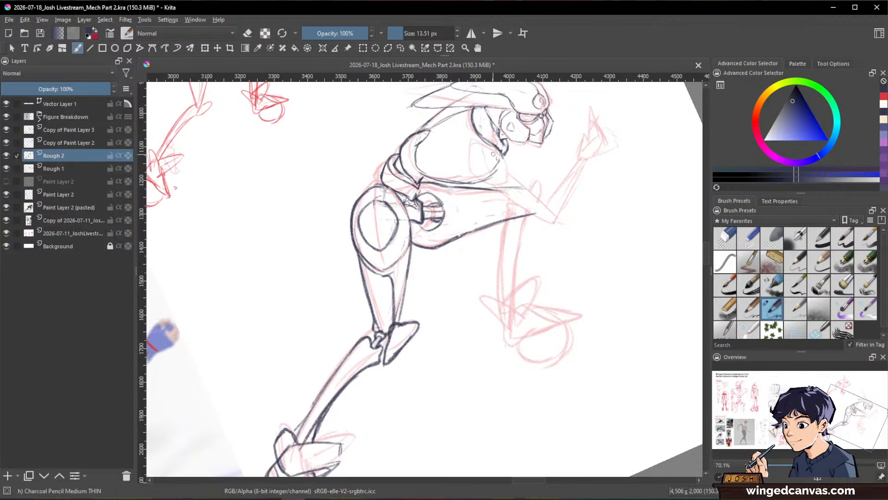
left_click_drag(502, 189, 531, 187)
left_click_drag(458, 234, 510, 204)
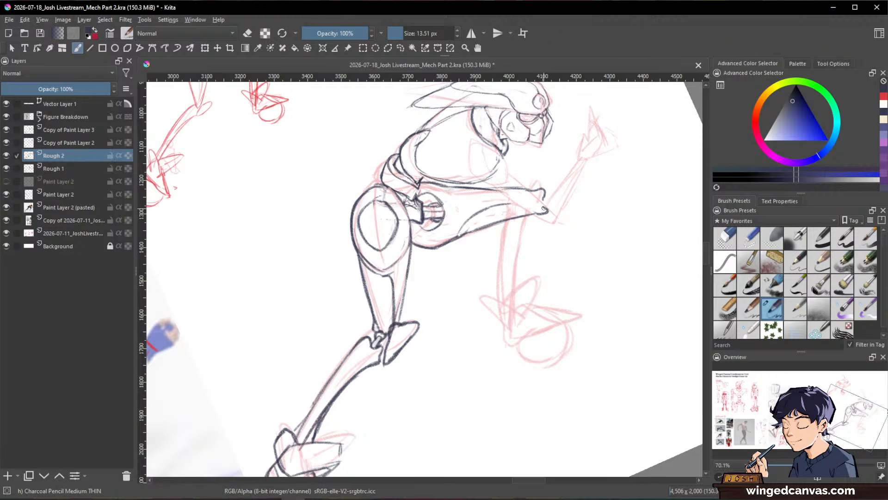
mouse_move(547, 210)
left_mouse_down()
mouse_move(512, 205)
mouse_move(554, 195)
mouse_move(550, 206)
left_mouse_up()
Step: Mark a short ground line below the front leg and draw the pointed kneecap plate beyond the knee joint
mouse_move(624, 209)
left_mouse_down()
mouse_move(644, 208)
mouse_move(621, 327)
mouse_move(654, 301)
mouse_move(646, 258)
left_mouse_up()
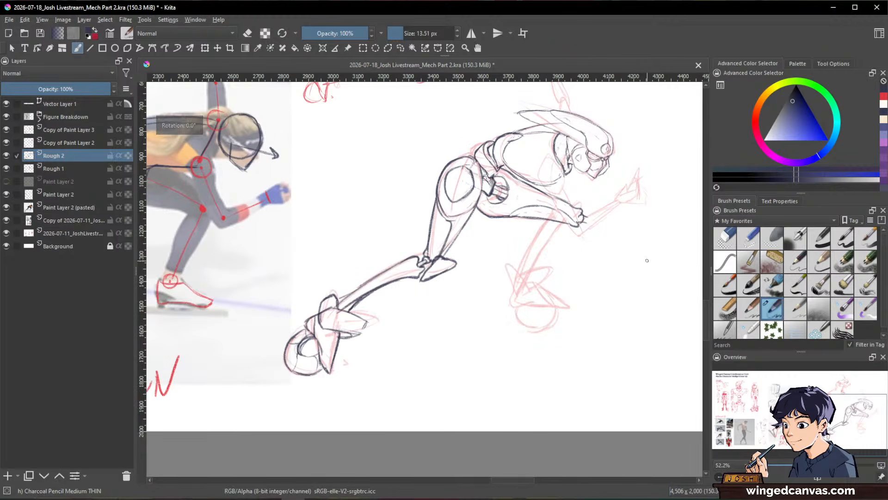
left_click_drag(489, 329, 514, 334)
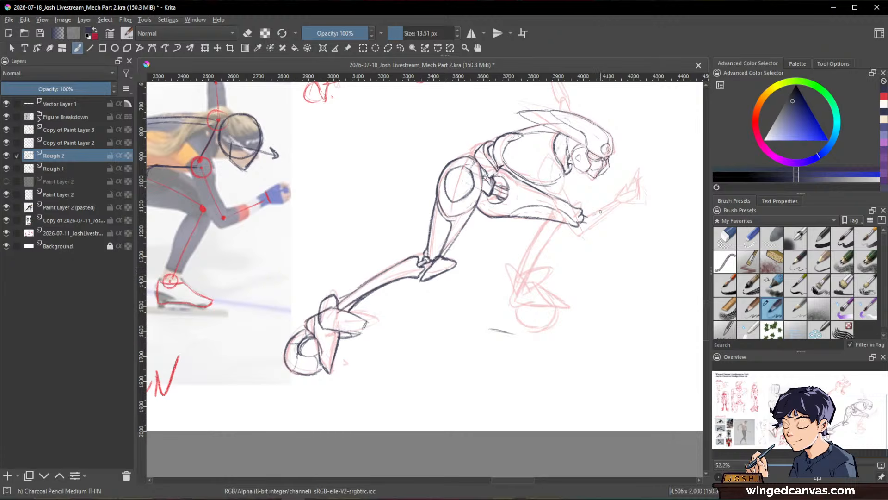
mouse_move(590, 221)
left_mouse_down()
mouse_move(598, 215)
mouse_move(598, 230)
mouse_move(590, 223)
left_mouse_up()
Step: Draw the front shin as a narrow tapering pair of curves from the knee down to the ankle, erasing excess strokes
left_click_drag(584, 223, 558, 242)
left_click_drag(573, 233, 527, 272)
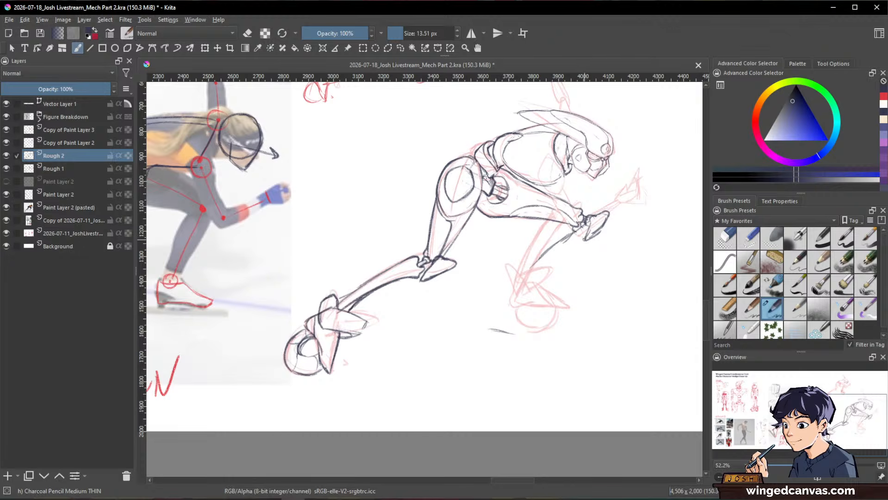
left_click_drag(573, 230, 539, 256)
key("slash")
mouse_move(577, 233)
left_mouse_down()
mouse_move(530, 264)
mouse_move(514, 306)
left_mouse_up()
key("slash")
left_click_drag(534, 264, 502, 302)
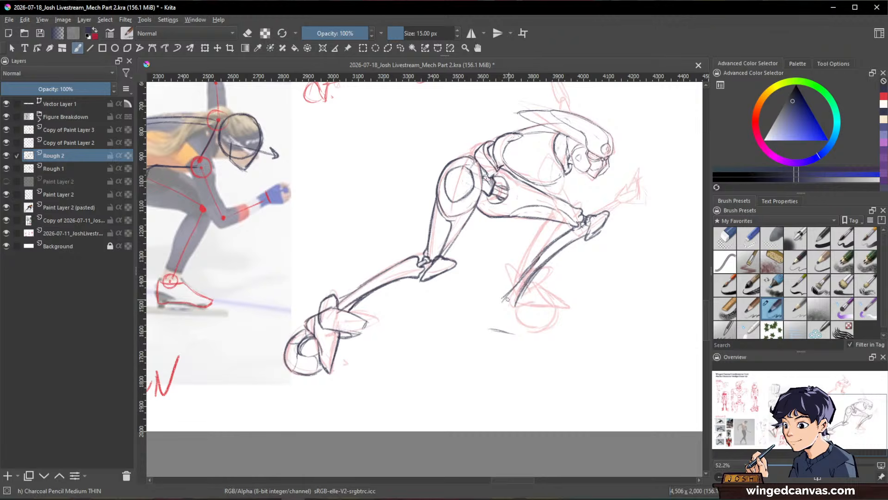
Step: Draw the front foot's ankle guard and toe block, with a flat pointed sole plate beneath them
mouse_move(521, 296)
left_mouse_down()
mouse_move(539, 291)
mouse_move(514, 308)
mouse_move(525, 300)
mouse_move(539, 313)
mouse_move(505, 317)
left_mouse_up()
mouse_move(497, 292)
left_mouse_down()
mouse_move(500, 311)
mouse_move(505, 288)
left_mouse_up()
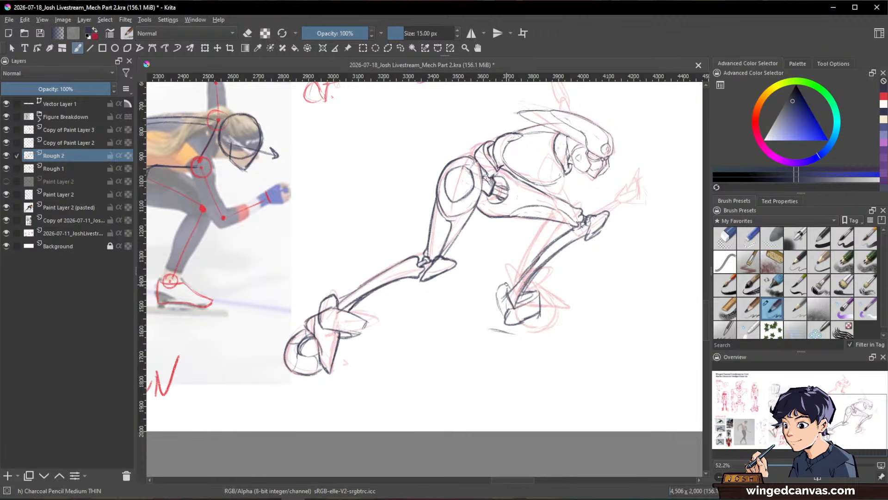
left_click_drag(621, 304, 560, 304)
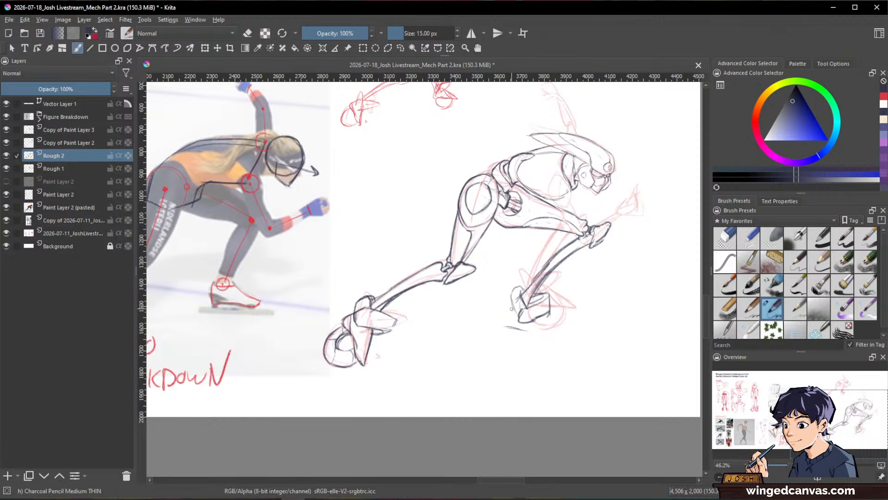
mouse_move(513, 308)
left_mouse_down()
mouse_move(524, 327)
mouse_move(506, 317)
mouse_move(565, 327)
left_mouse_up()
left_click_drag(509, 325, 559, 324)
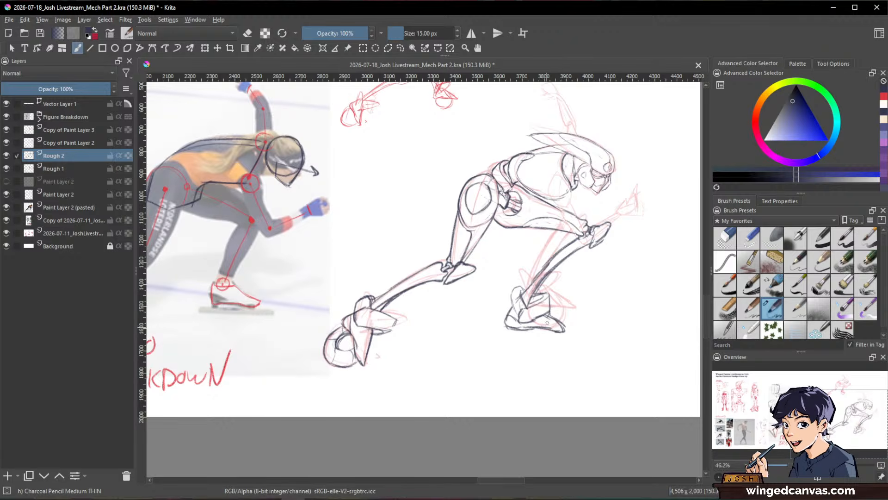
Step: Draw the front foot's wheel under the sole plate with an inner hub ring, clean its rim, and add segment lines
mouse_move(514, 330)
left_mouse_down()
mouse_move(526, 349)
mouse_move(549, 331)
left_mouse_up()
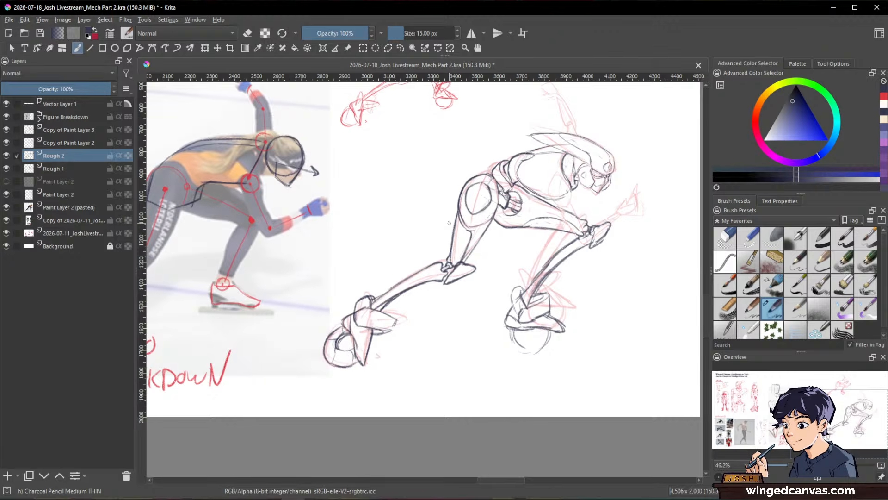
mouse_move(508, 326)
left_mouse_down()
mouse_move(514, 351)
mouse_move(570, 315)
mouse_move(512, 331)
mouse_move(522, 354)
mouse_move(518, 347)
mouse_move(552, 337)
mouse_move(531, 355)
left_mouse_up()
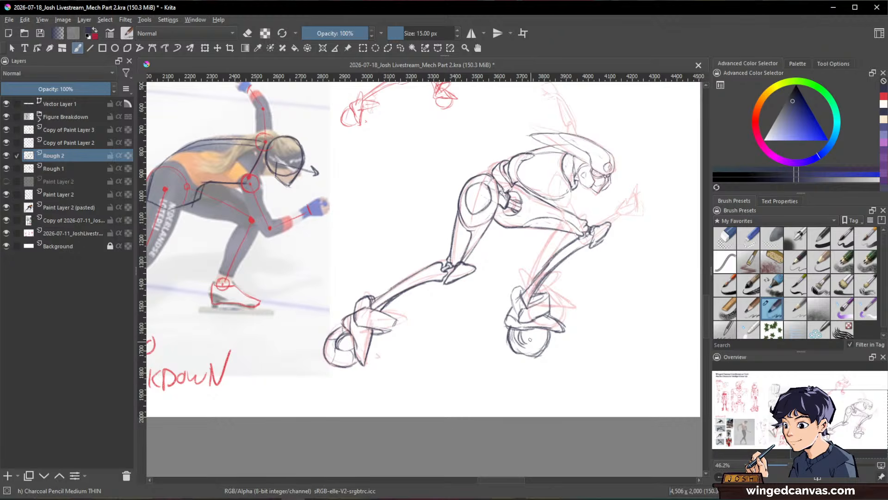
left_click_drag(537, 344, 535, 329)
key("space")
key("slash")
mouse_move(516, 331)
left_mouse_down()
mouse_move(524, 353)
mouse_move(545, 333)
mouse_move(521, 344)
left_mouse_up()
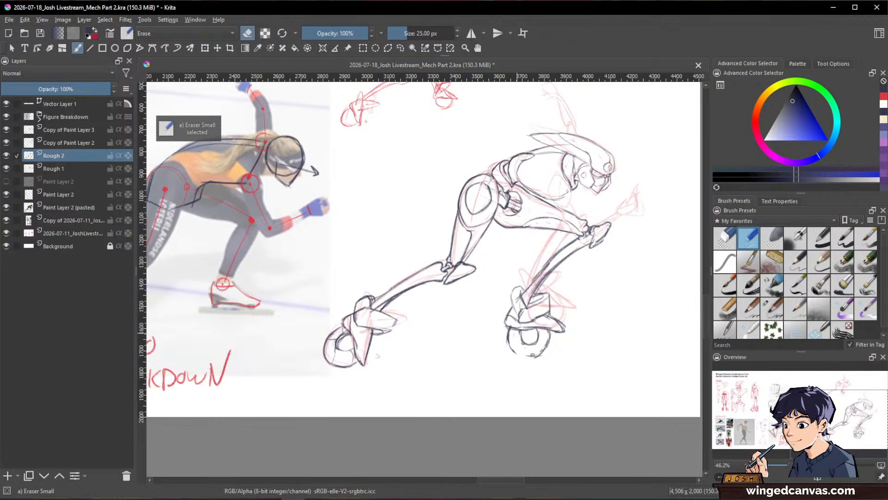
key("slash")
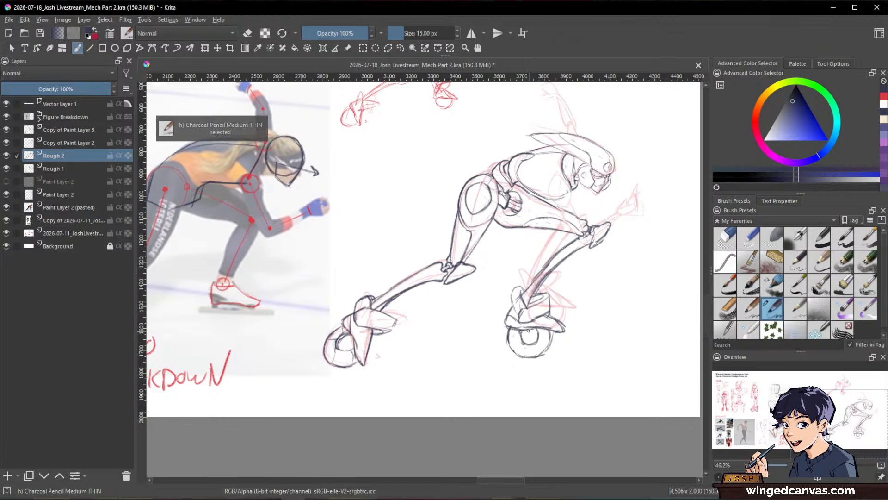
mouse_move(537, 343)
left_mouse_down()
mouse_move(543, 348)
mouse_move(512, 352)
left_mouse_up()
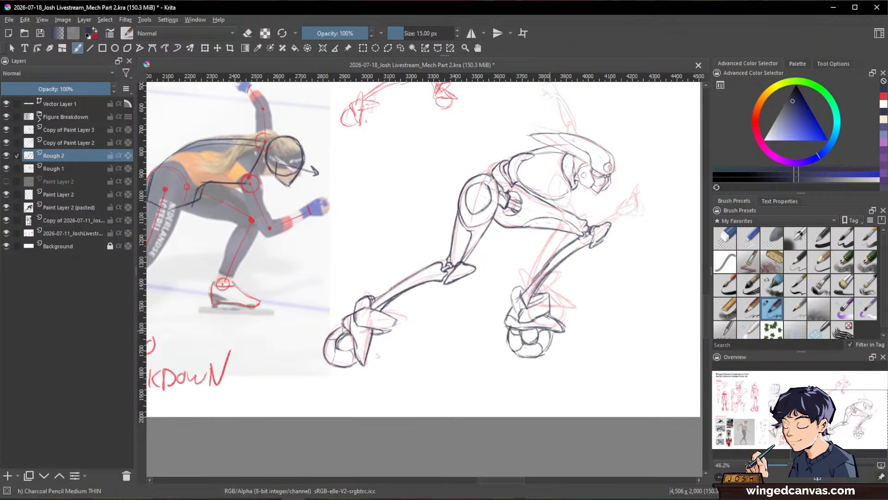
Step: Draw a curved panel line down the side of the rounded chest, from the upper back toward its lower edge
left_click_drag(639, 287, 640, 335)
left_click_drag(640, 335, 577, 354)
left_click_drag(557, 257, 557, 184)
left_click_drag(620, 258, 669, 263)
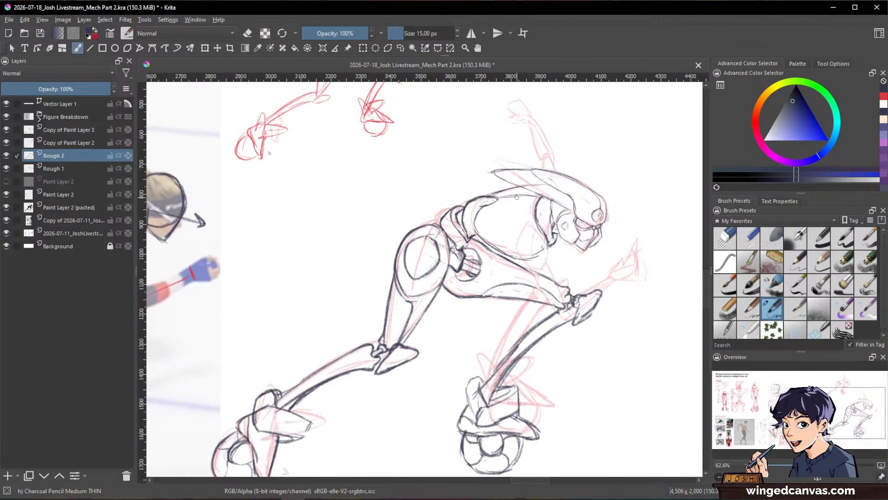
left_click_drag(512, 196, 496, 240)
left_click_drag(502, 222, 512, 254)
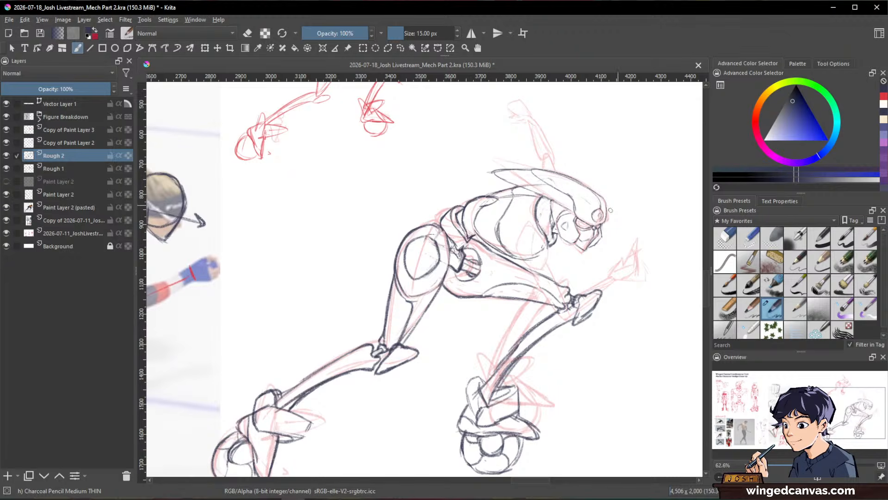
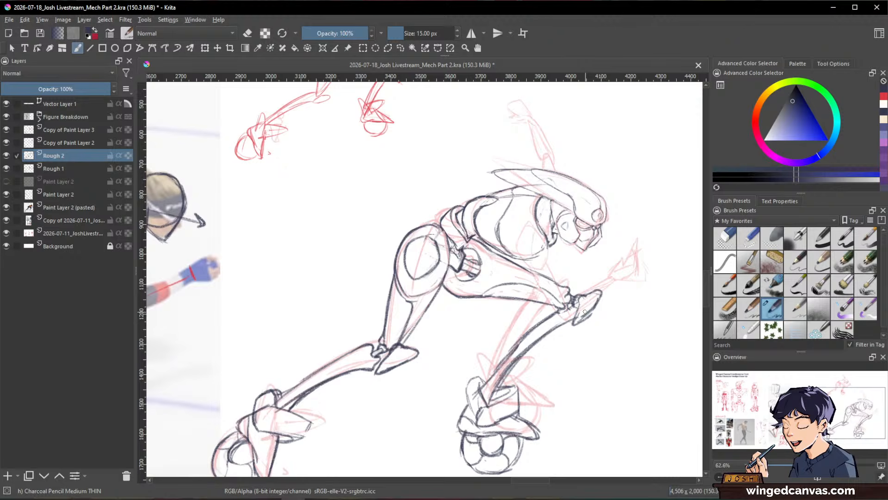
Step: Mark a guide line for the near upper arm and draw a pointed shoulder plate over the side of the chest
mouse_move(661, 270)
left_mouse_down()
mouse_move(647, 267)
mouse_move(648, 283)
left_mouse_up()
left_click_drag(649, 283, 633, 282)
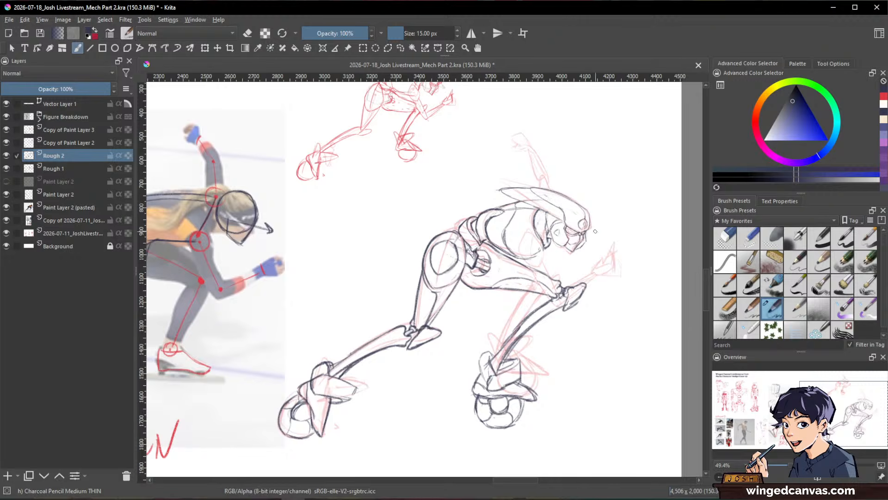
left_click_drag(574, 335, 549, 286)
mouse_move(521, 224)
left_mouse_down()
mouse_move(517, 243)
mouse_move(516, 222)
mouse_move(539, 239)
mouse_move(516, 250)
mouse_move(516, 264)
mouse_move(543, 273)
mouse_move(544, 245)
left_mouse_up()
key("e")
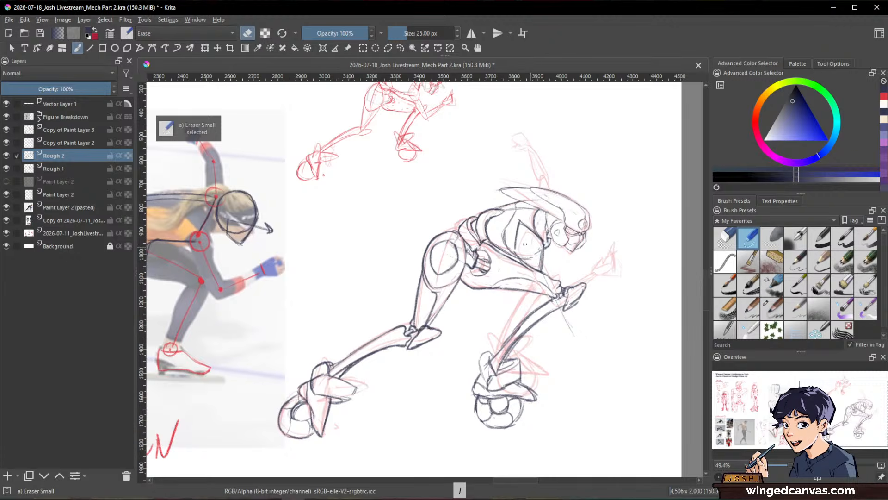
key("e")
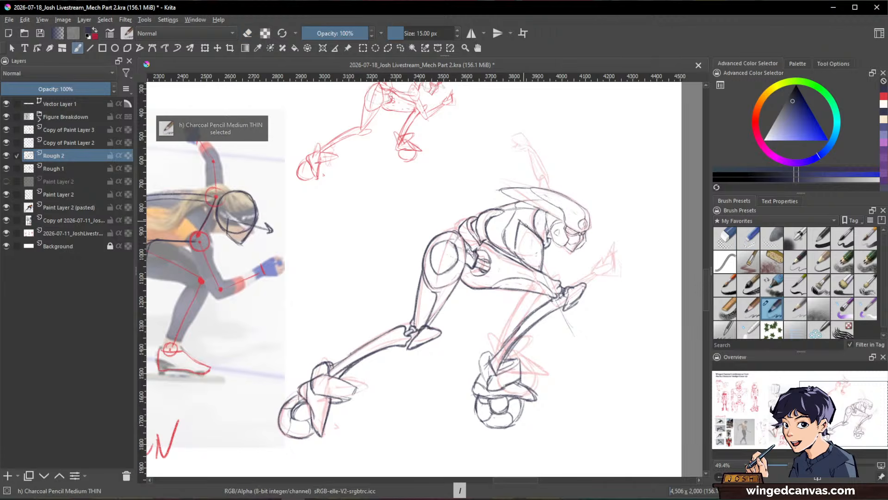
Step: Complete the shoulder plate's lower edge and draw the near upper arm tapering down to the elbow, erasing stray strokes
mouse_move(526, 253)
left_mouse_down()
mouse_move(549, 278)
mouse_move(548, 254)
mouse_move(549, 280)
left_mouse_up()
key("e")
key("e")
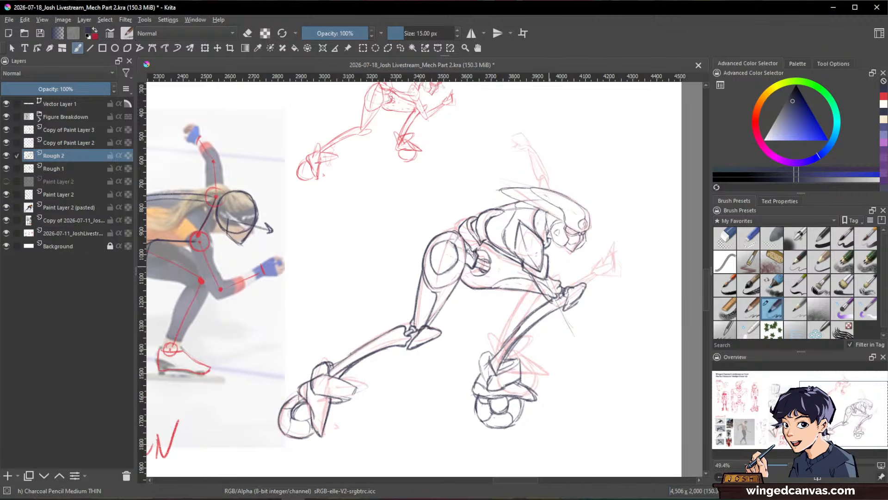
key("e")
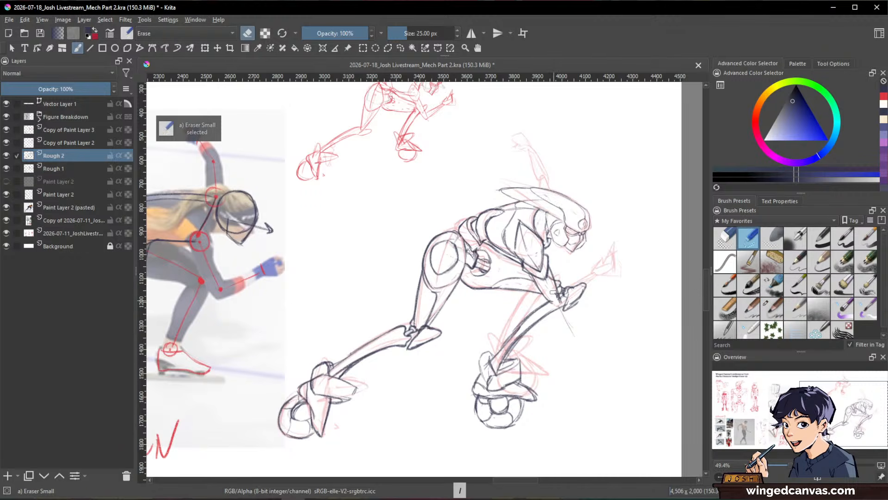
key("e")
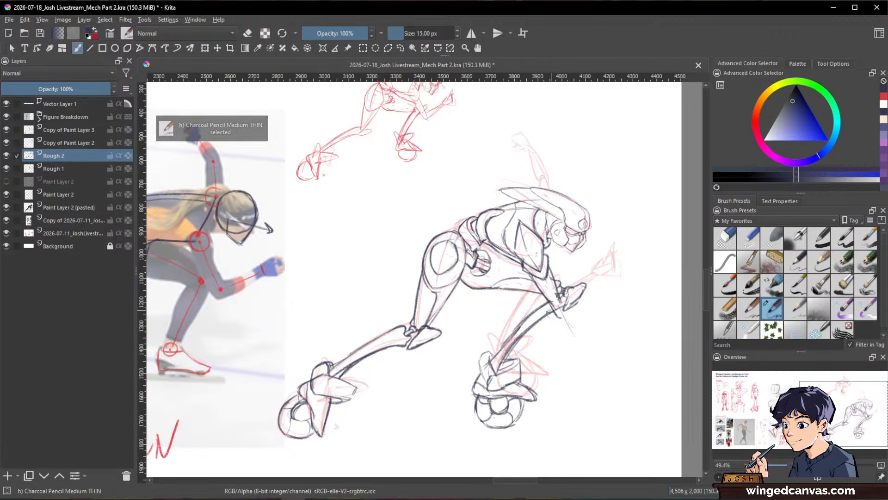
Step: Draw a curved, pointed elbow guard and a small joint at the end of the near upper arm, cleaning overlaps
left_click_drag(549, 311, 575, 323)
key("e")
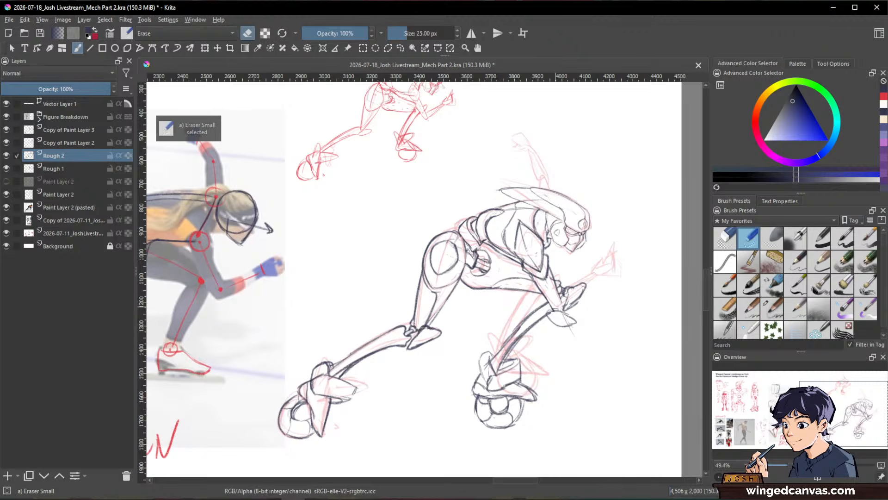
key("e")
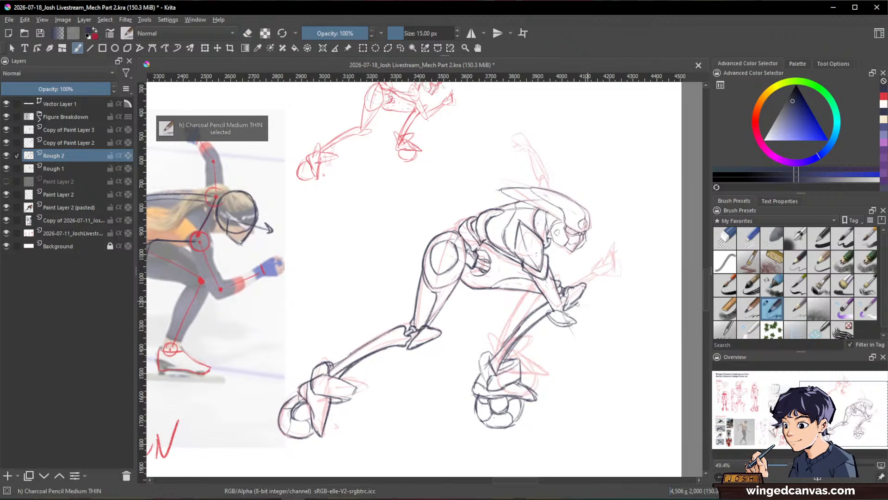
mouse_move(578, 301)
left_mouse_down()
mouse_move(629, 267)
mouse_move(600, 285)
mouse_move(601, 273)
mouse_move(617, 278)
mouse_move(563, 306)
left_mouse_up()
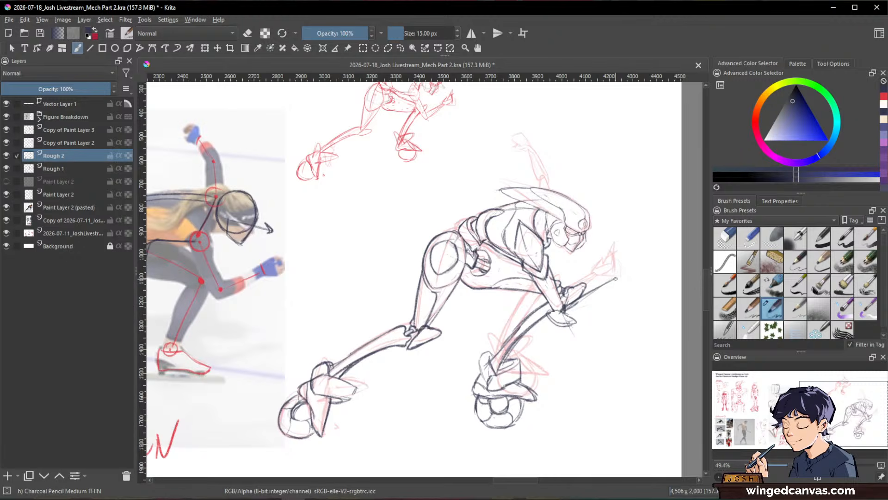
Step: Try the near forearm as a long pair of parallel lines reaching forward from the elbow, and erase it
mouse_move(579, 296)
left_mouse_down()
mouse_move(617, 279)
mouse_move(571, 317)
mouse_move(588, 301)
left_mouse_up()
key("slash")
key("slash")
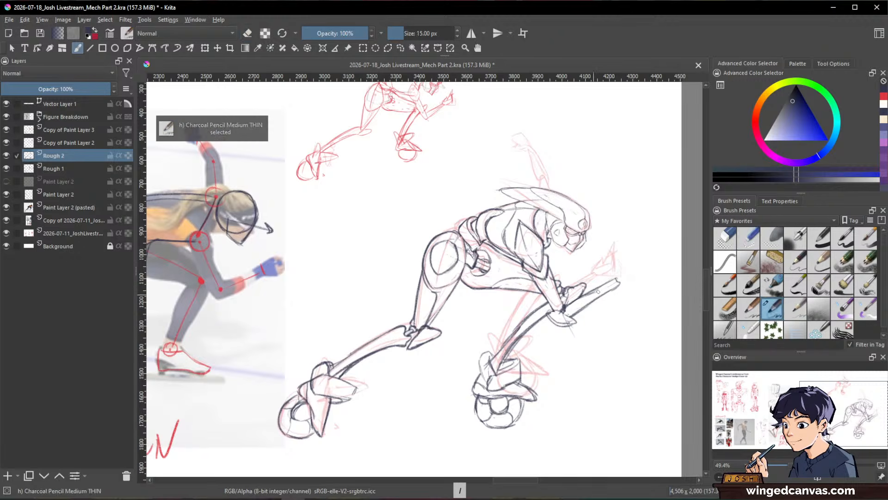
key("slash")
left_click_drag(644, 284, 621, 371)
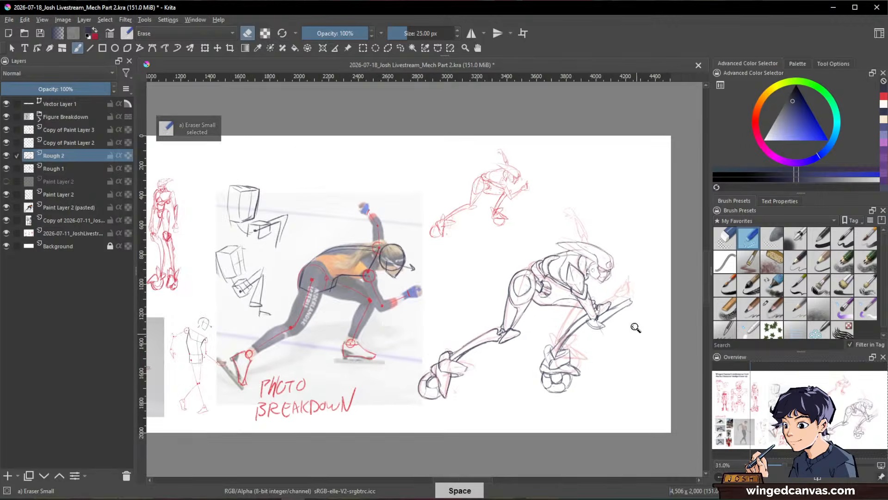
left_click_drag(636, 326, 658, 259)
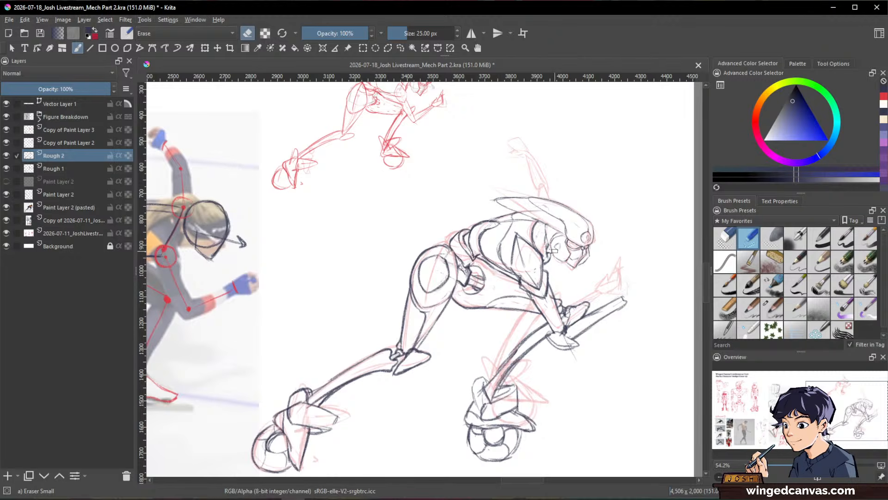
key("slash")
key("slash")
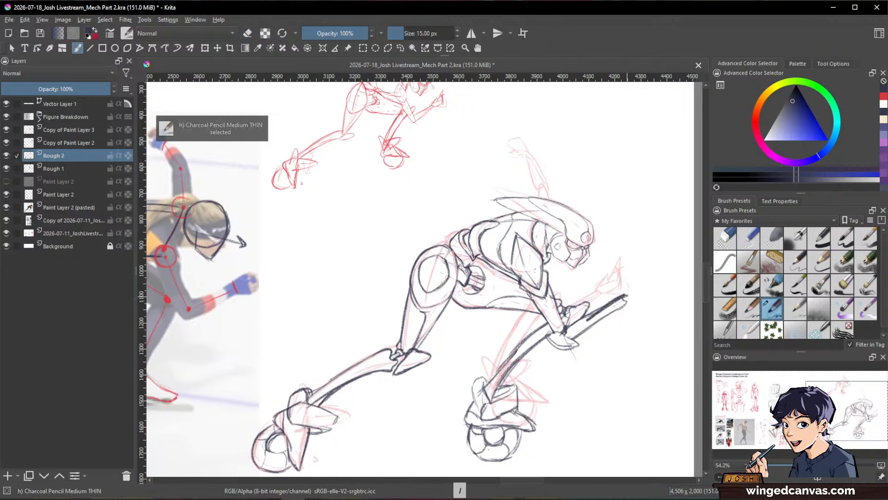
left_click_drag(590, 314, 625, 303)
key("slash")
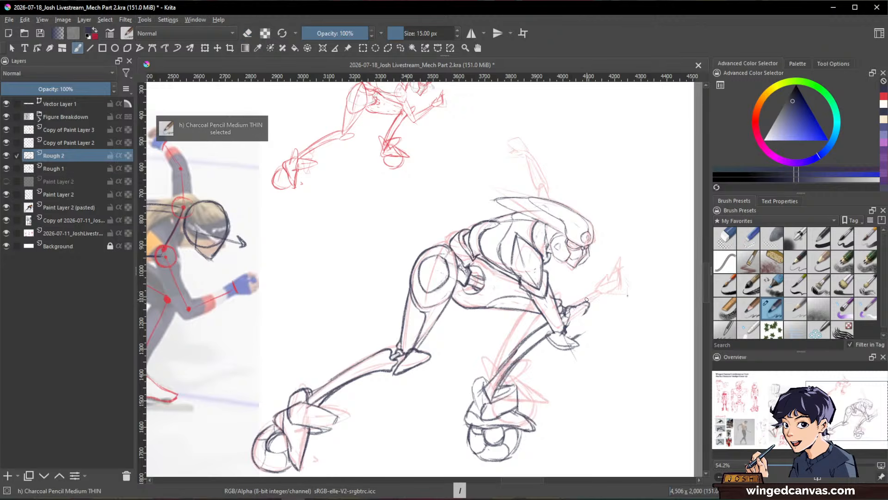
Step: Draw the near forearm as a shorter, steeper tapering shape rising from the elbow toward the face
left_click_drag(568, 324, 599, 289)
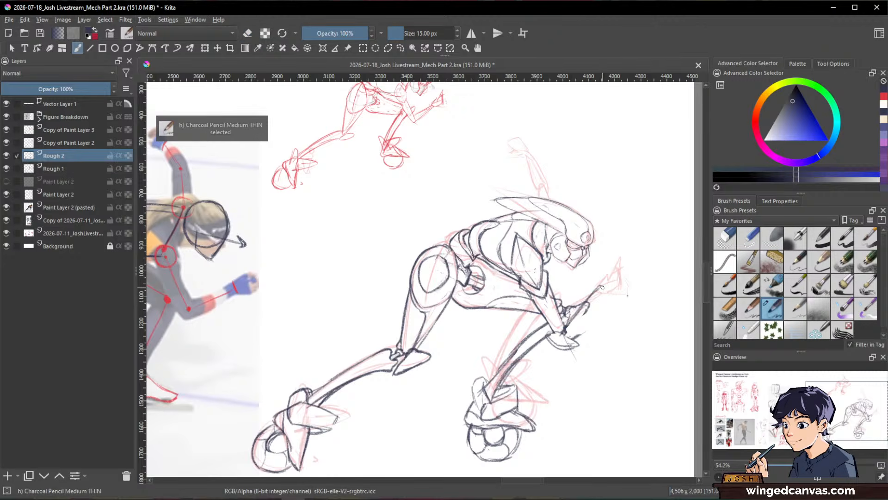
left_click_drag(576, 326, 599, 292)
left_click_drag(574, 342, 593, 299)
key("e")
key("e")
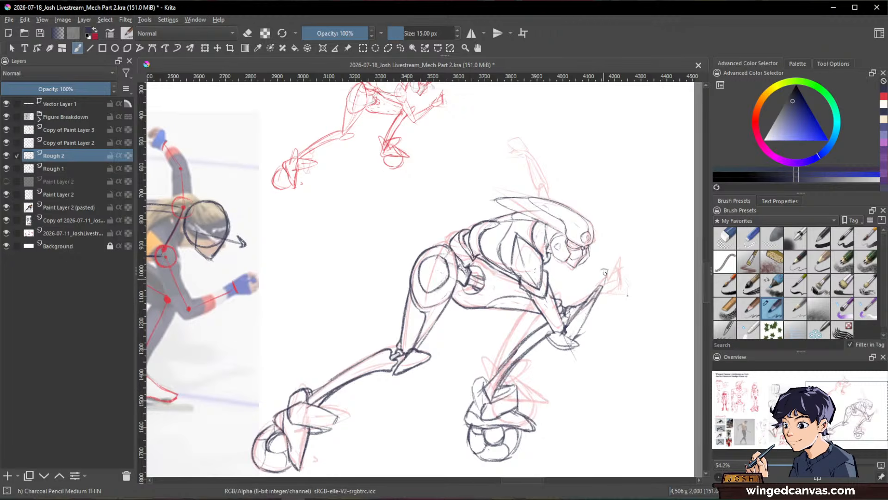
Step: Draw the near hand at the end of the forearm as a blocky palm with raised, curled fingers
left_click_drag(604, 268, 596, 285)
mouse_move(593, 273)
left_mouse_down()
mouse_move(597, 281)
mouse_move(602, 269)
mouse_move(603, 288)
left_mouse_up()
mouse_move(596, 252)
left_mouse_down()
mouse_move(609, 265)
mouse_move(592, 271)
mouse_move(591, 262)
mouse_move(610, 269)
left_mouse_up()
key("slash")
key("slash")
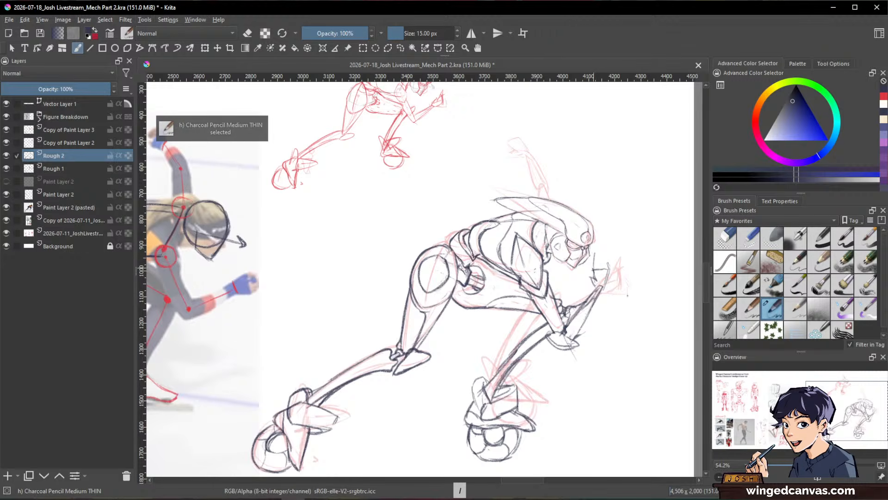
left_click_drag(611, 261, 603, 290)
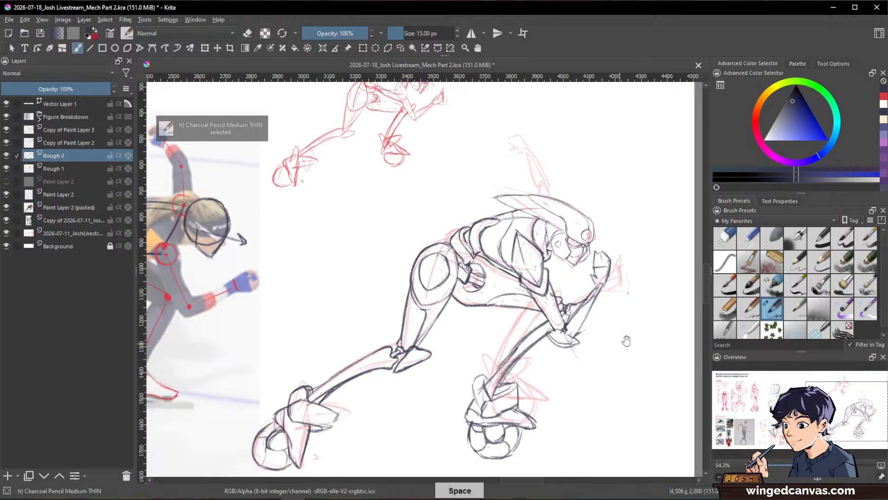
Step: Draw the far arm raised behind the head, with a short upper arm and a narrow forearm angled up and back
left_click_drag(634, 338, 512, 342)
left_click_drag(632, 302, 652, 258)
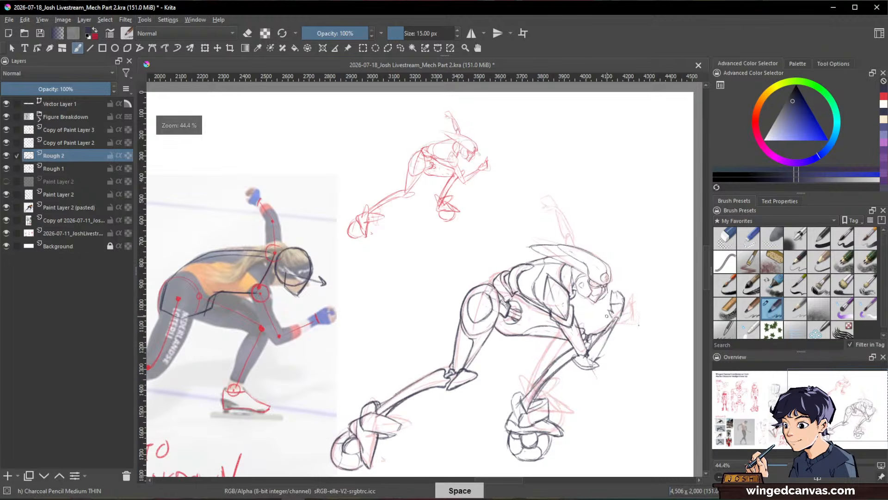
key("e")
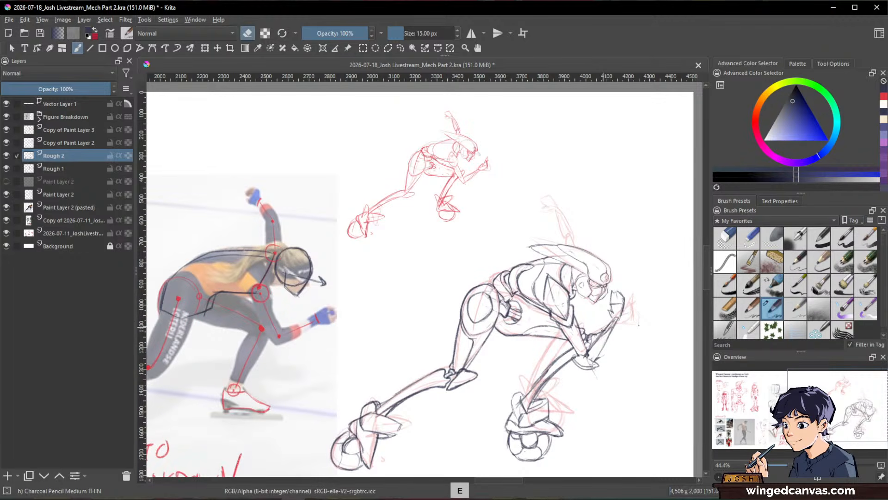
key("e")
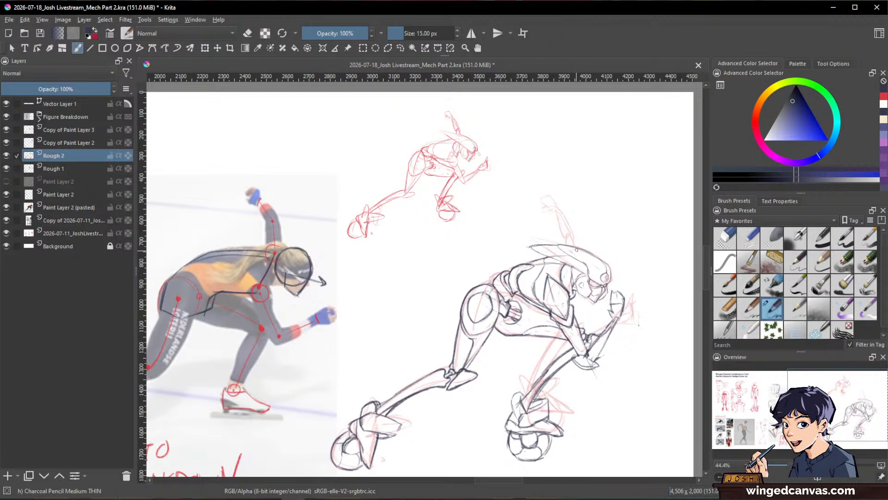
left_click_drag(514, 205, 562, 244)
left_click_drag(525, 203, 550, 233)
mouse_move(525, 205)
left_mouse_down()
mouse_move(568, 246)
mouse_move(549, 244)
left_mouse_up()
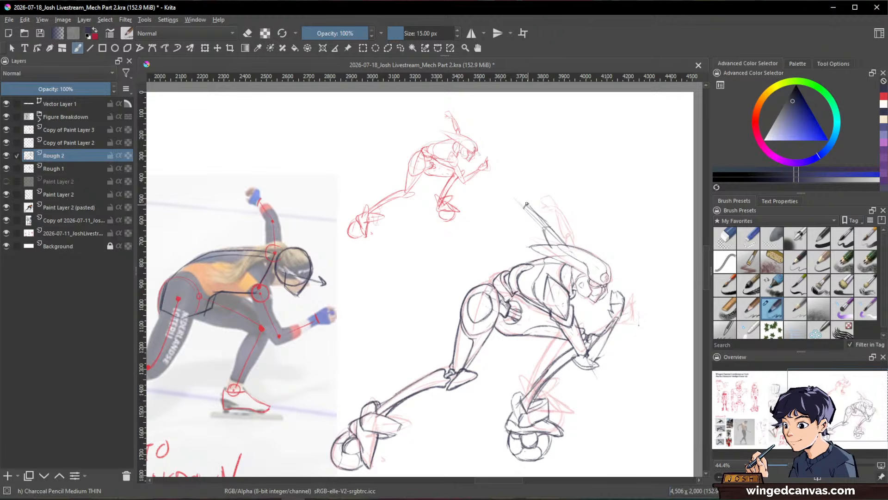
left_click_drag(530, 205, 547, 224)
Step: Draw the raised arm's hand with pointed fingers and an extended thumb, and define its elbow joint
left_click_drag(518, 189, 526, 206)
left_click_drag(521, 204, 512, 209)
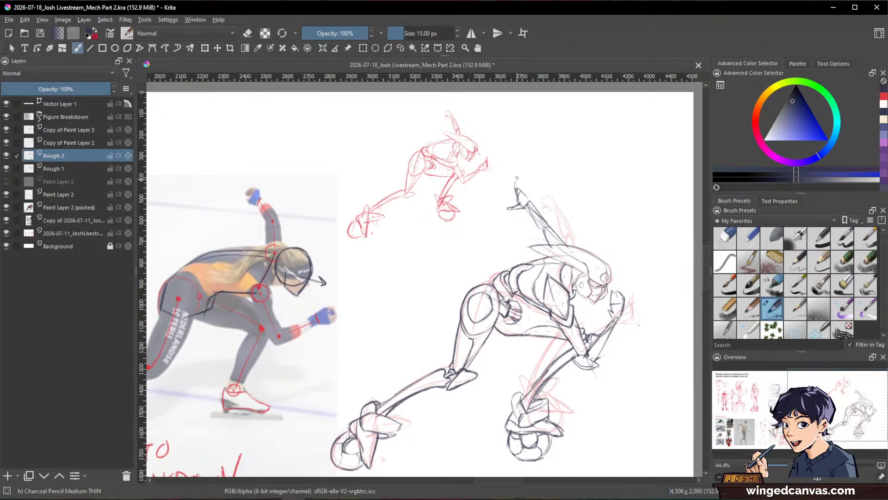
left_click_drag(517, 182, 532, 201)
left_click_drag(646, 323, 578, 336)
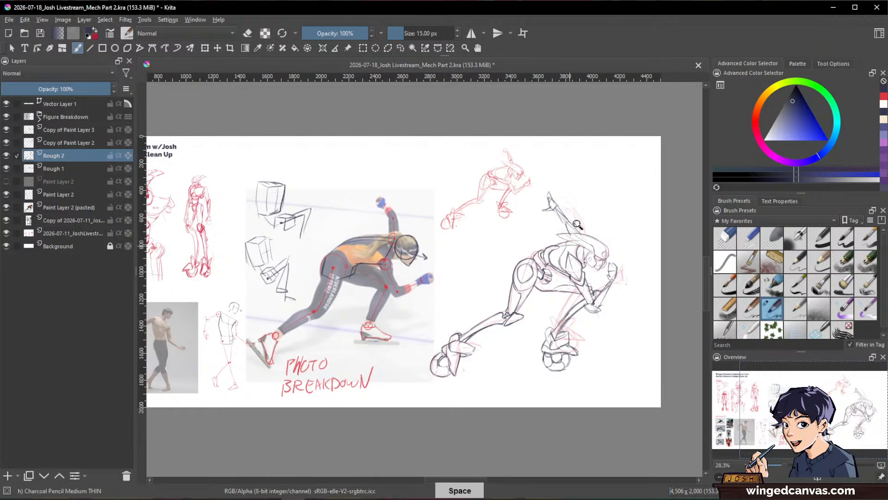
left_click_drag(575, 232, 664, 222)
mouse_move(540, 204)
left_mouse_down()
mouse_move(549, 215)
mouse_move(561, 208)
mouse_move(555, 202)
mouse_move(584, 235)
mouse_move(562, 234)
left_mouse_up()
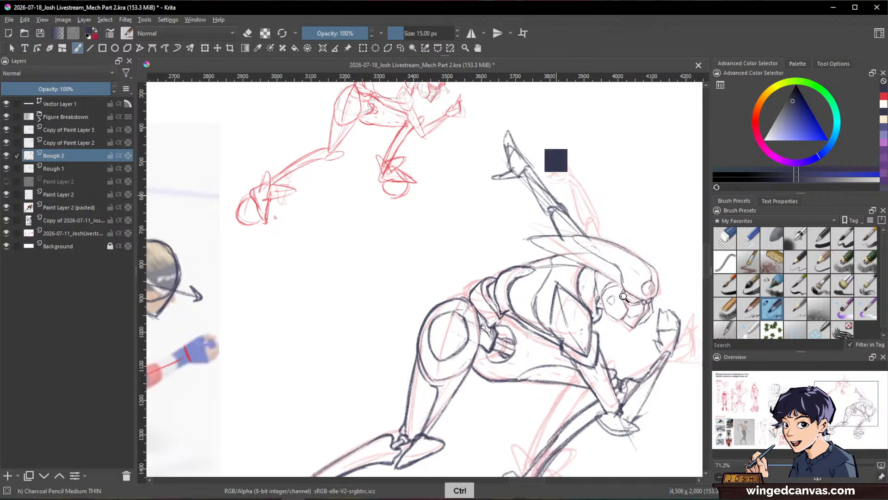
Step: Review the whole mecha figure's pose and proportions against the skater reference photo
left_click_drag(625, 300, 551, 388)
left_click_drag(609, 352, 591, 339)
left_click_drag(576, 299, 559, 263)
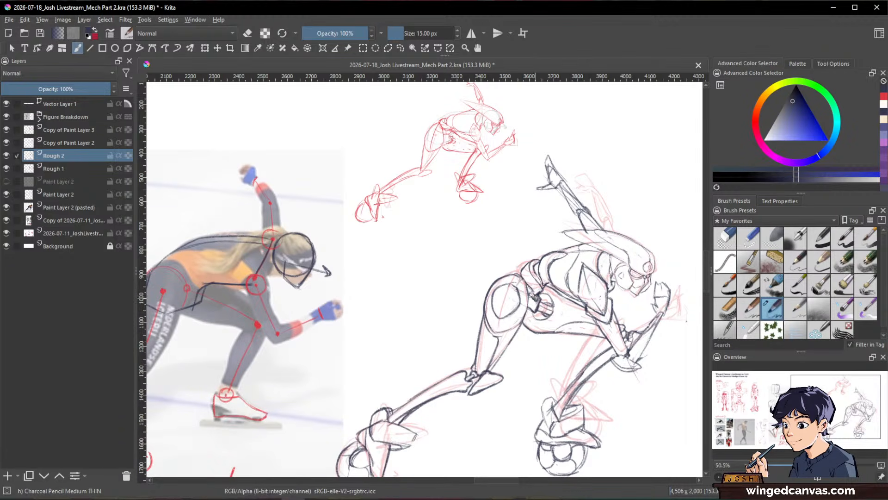
key("ctrl+z")
left_click_drag(563, 294, 562, 338)
left_click_drag(563, 339, 546, 301)
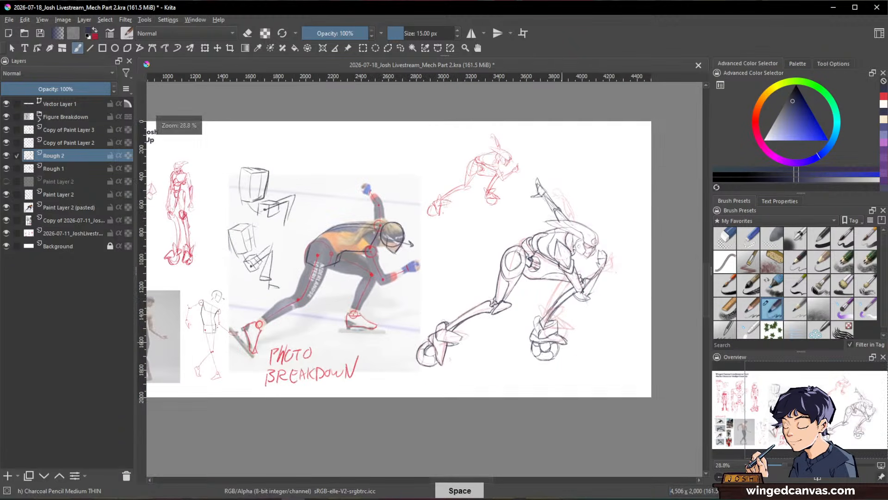
left_click_drag(544, 228, 537, 186)
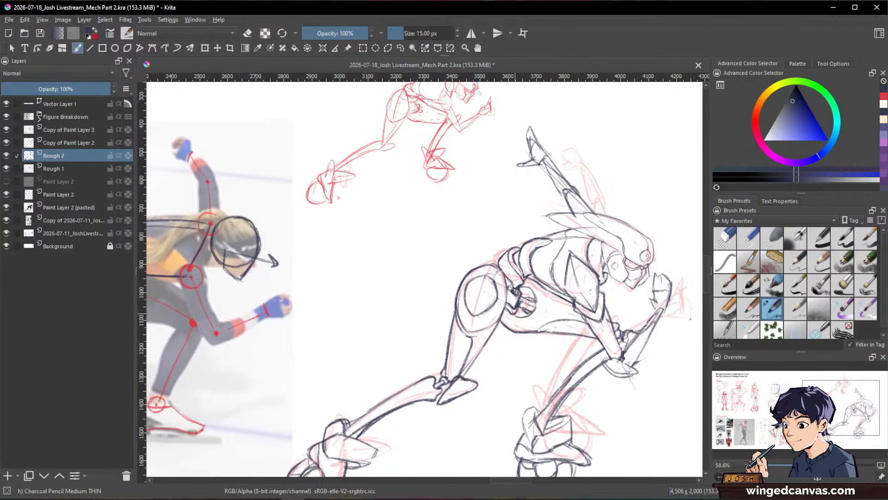
left_click_drag(664, 341, 597, 337)
left_click_drag(635, 224, 647, 148)
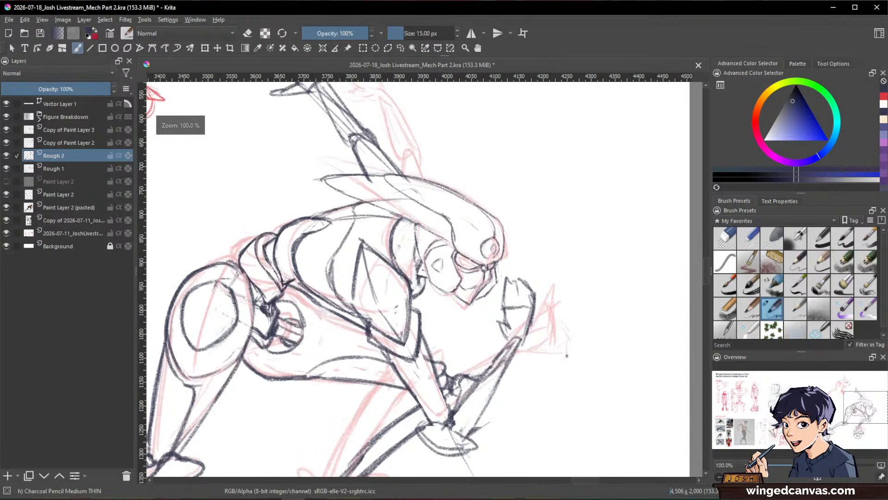
Step: Reduce the brush size to 7.64 px and draw the eye details in the opening beneath the helmet's brow
mouse_move(541, 287)
left_mouse_down()
mouse_move(630, 308)
mouse_move(651, 262)
mouse_move(629, 223)
mouse_move(588, 232)
left_mouse_up()
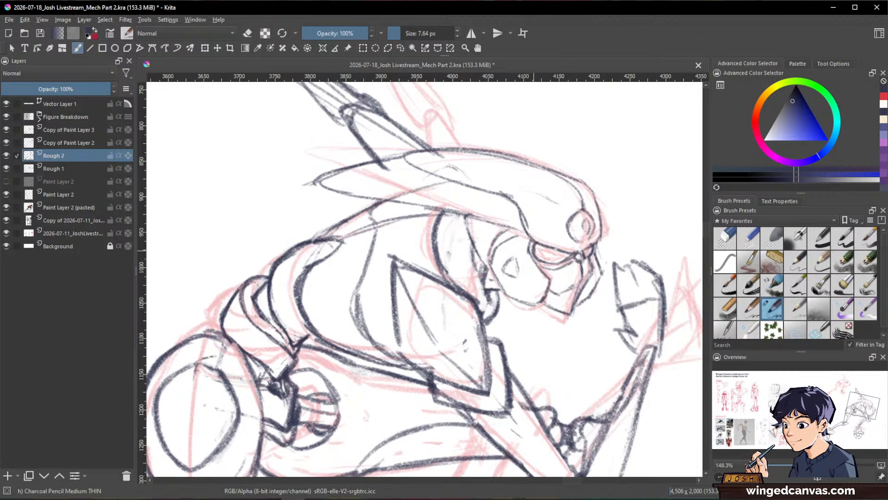
mouse_move(539, 250)
left_mouse_down()
mouse_move(571, 257)
mouse_move(537, 253)
mouse_move(551, 259)
mouse_move(611, 243)
mouse_move(539, 252)
mouse_move(558, 262)
left_mouse_up()
key("e")
key("e")
key("e")
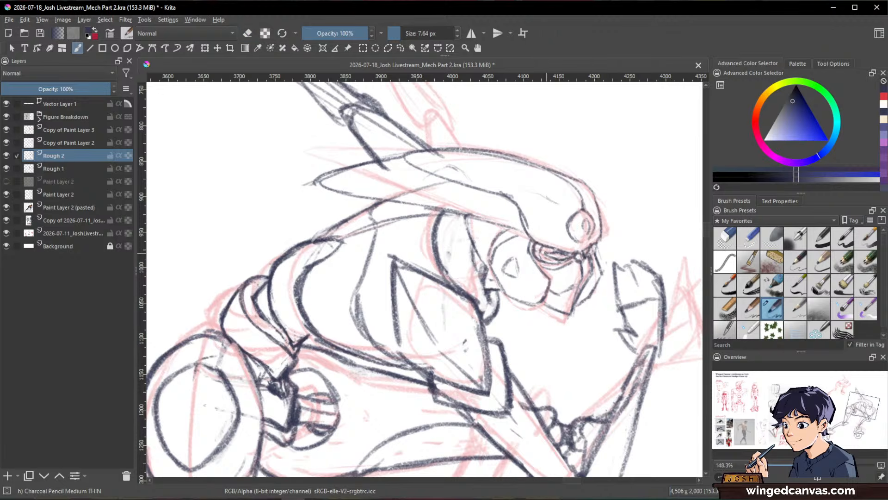
mouse_move(547, 253)
left_mouse_down()
mouse_move(568, 257)
mouse_move(557, 262)
left_mouse_up()
Step: Hide the Rough 1 layer and review the refined Rough 2 figure without its red underdrawing
mouse_move(627, 252)
left_mouse_down()
mouse_move(626, 301)
mouse_move(613, 289)
mouse_move(651, 337)
left_mouse_up()
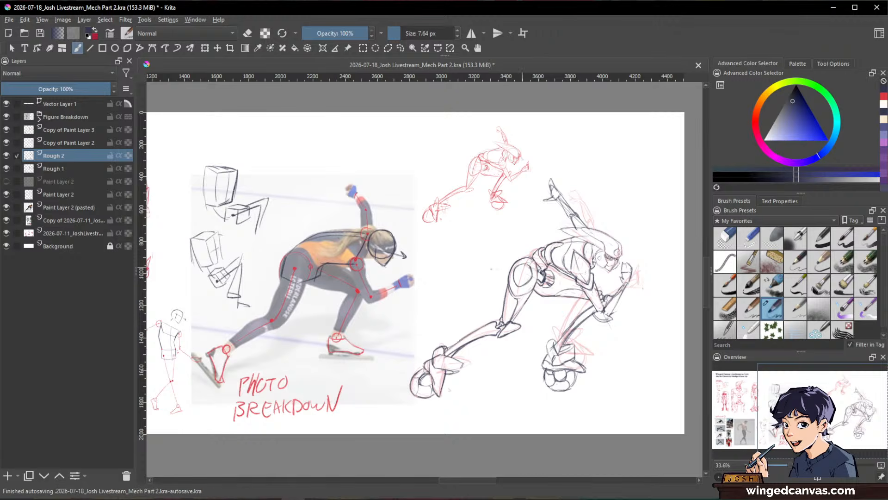
left_click(6, 168)
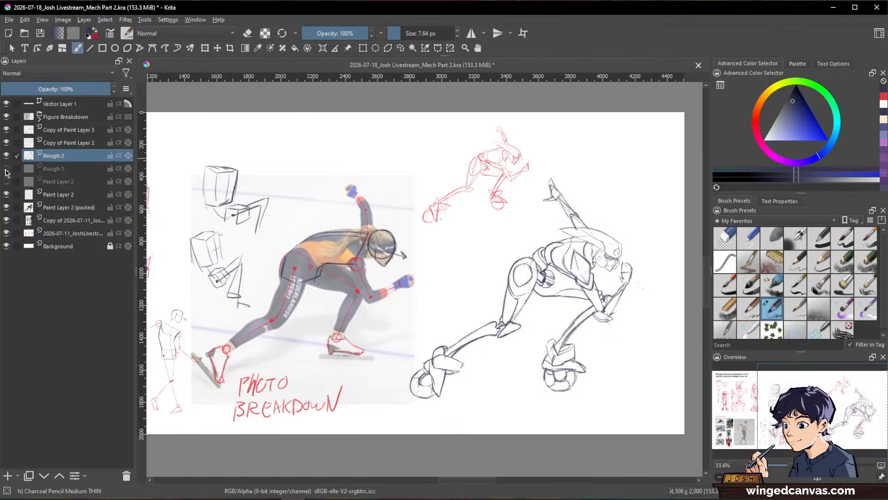
scroll(635, 265, "down", 2)
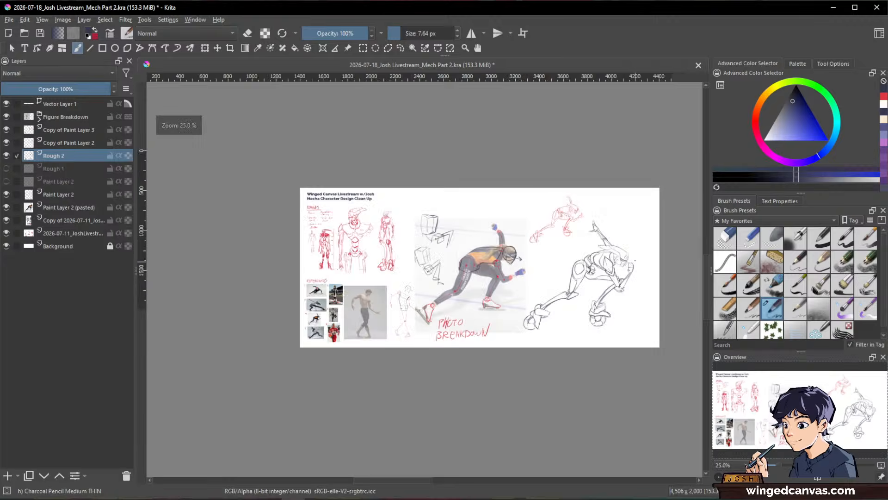
scroll(631, 265, "up", 2)
left_click_drag(628, 265, 508, 251)
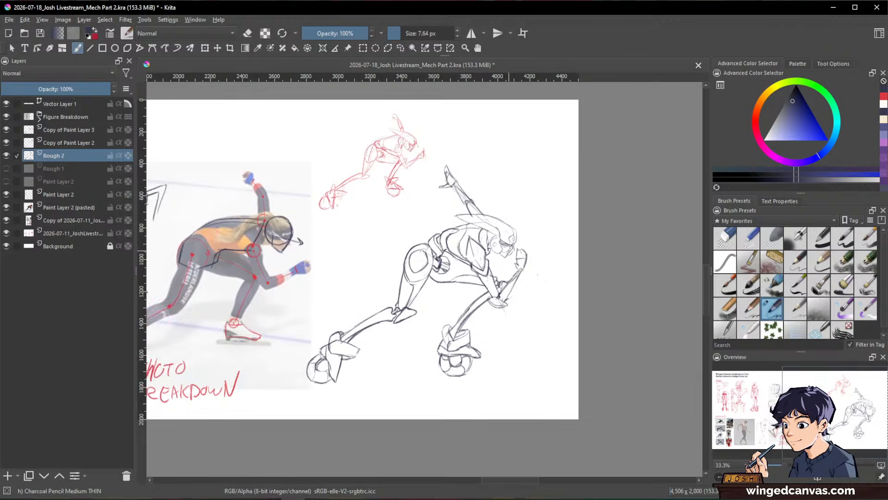
scroll(488, 262, "up", 2)
scroll(488, 262, "down", 2)
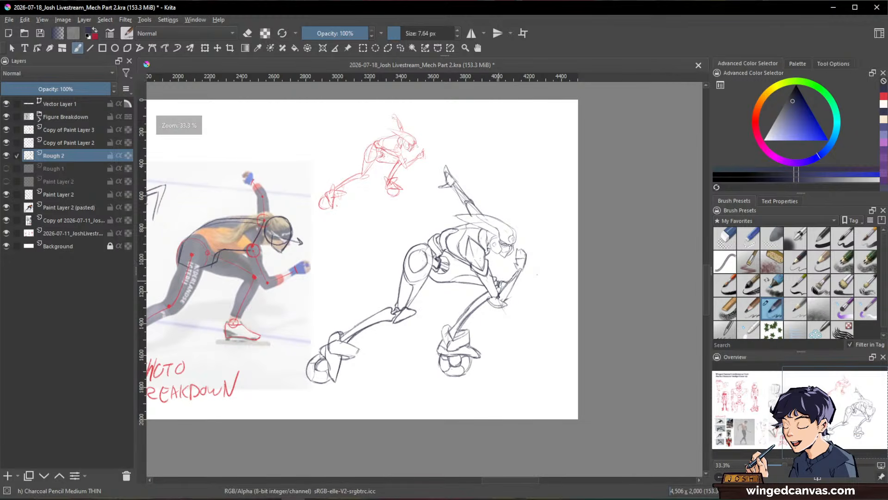
scroll(464, 237, "down", 1)
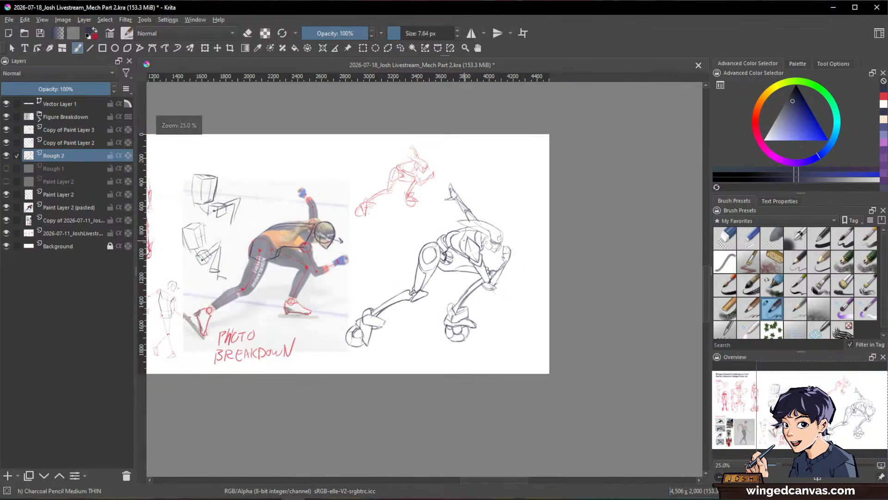
scroll(464, 237, "up", 2)
scroll(464, 237, "down", 1)
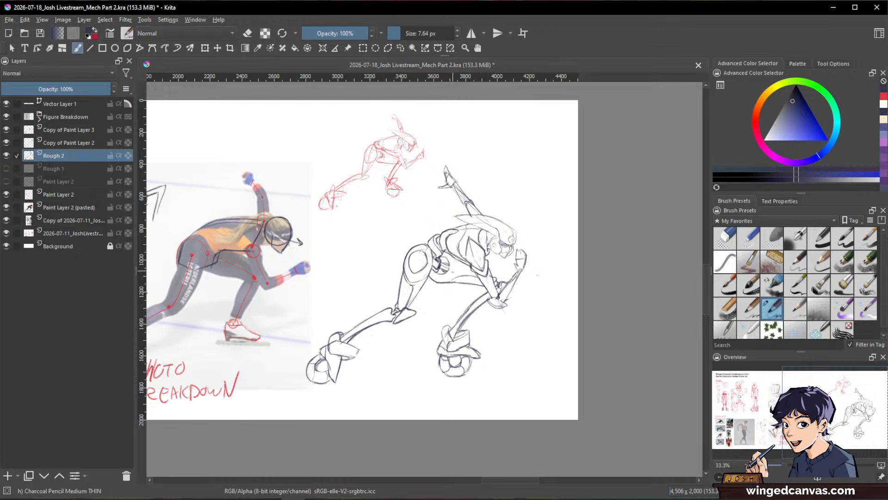
Step: Select the mecha's hips and both legs on the Rough 2 layer with a freehand lasso, leaving out the upper torso and arms
key("l")
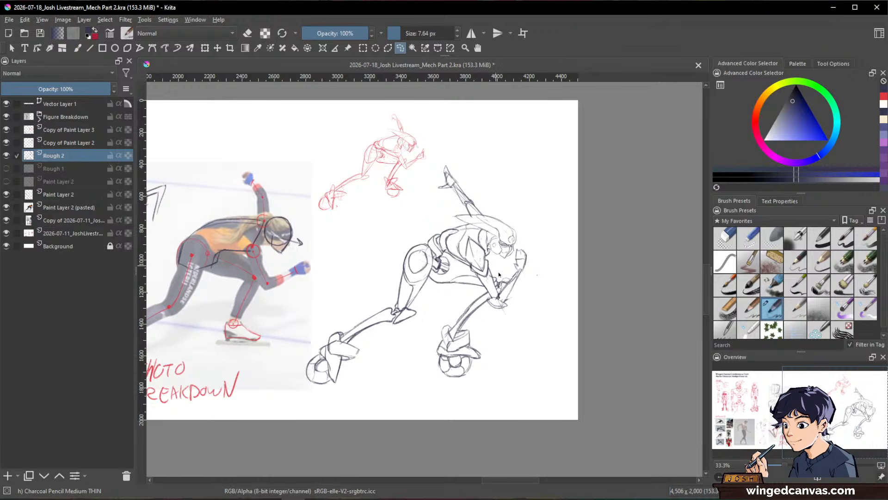
left_click_drag(475, 222, 508, 221)
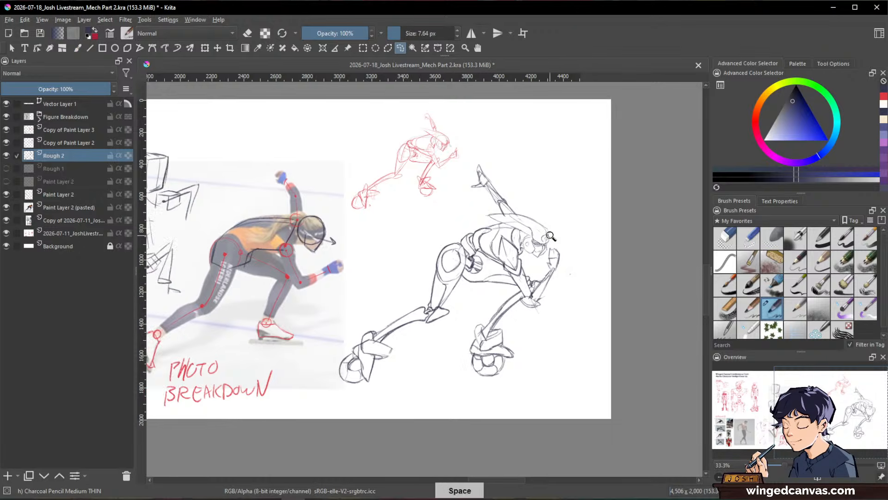
left_click_drag(524, 250, 519, 213)
mouse_move(502, 263)
left_mouse_down()
mouse_move(528, 257)
mouse_move(477, 319)
left_mouse_up()
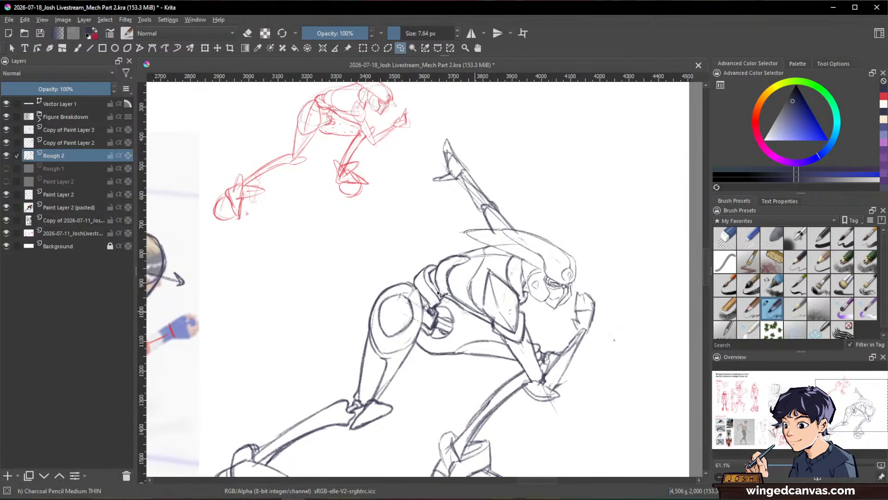
mouse_move(437, 250)
left_mouse_down()
mouse_move(289, 354)
mouse_move(171, 476)
mouse_move(474, 313)
left_mouse_up()
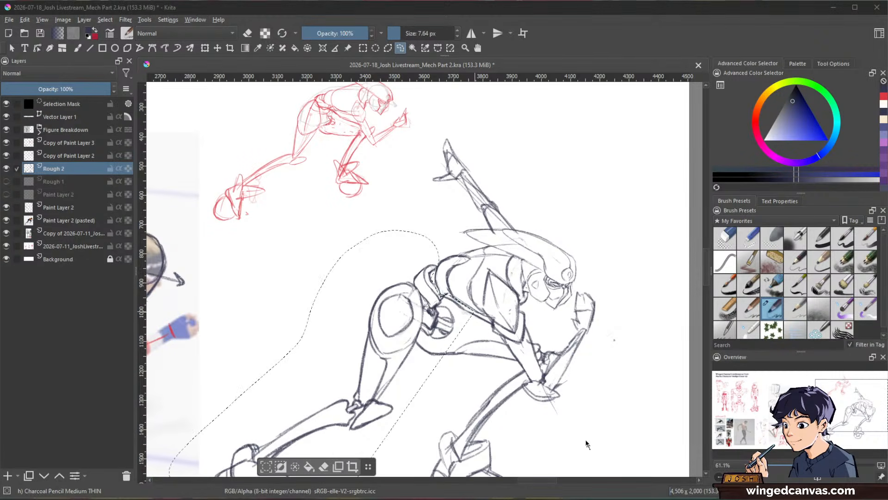
left_click_drag(600, 362, 627, 210)
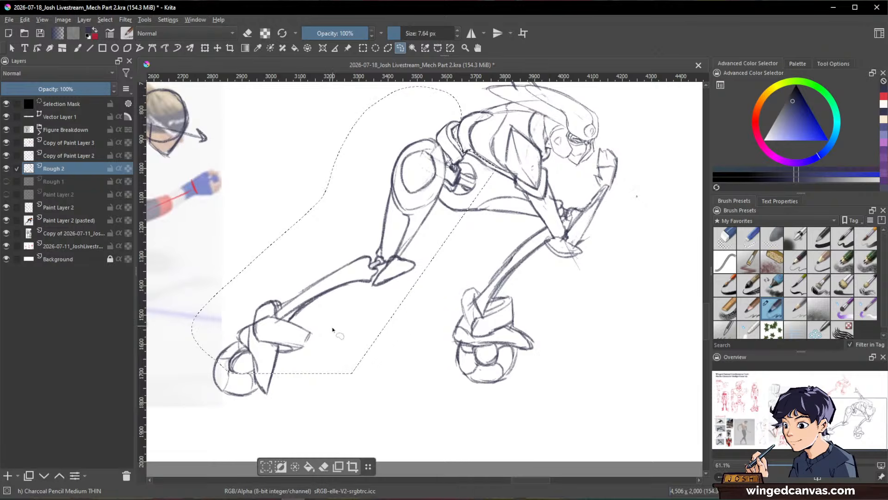
mouse_move(353, 295)
left_mouse_down()
mouse_move(323, 278)
mouse_move(380, 299)
left_mouse_up()
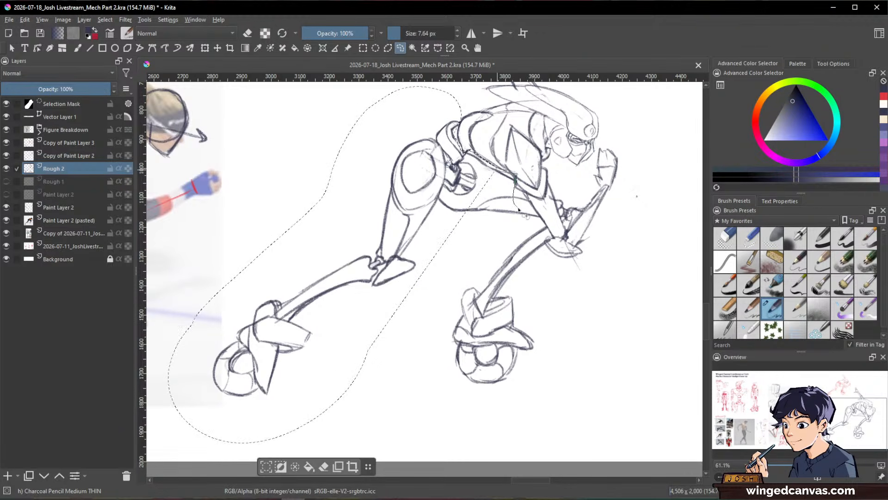
mouse_move(519, 210)
left_mouse_down()
mouse_move(543, 232)
mouse_move(561, 278)
mouse_move(416, 395)
mouse_move(465, 273)
mouse_move(449, 236)
left_mouse_up()
left_click_drag(529, 203, 522, 214)
Step: Transform the selected hips and legs, rotating them slightly clockwise and shifting them a little backward from the upper body, and clear the selection
scroll(564, 173, "down", 1)
key("ctrl+t")
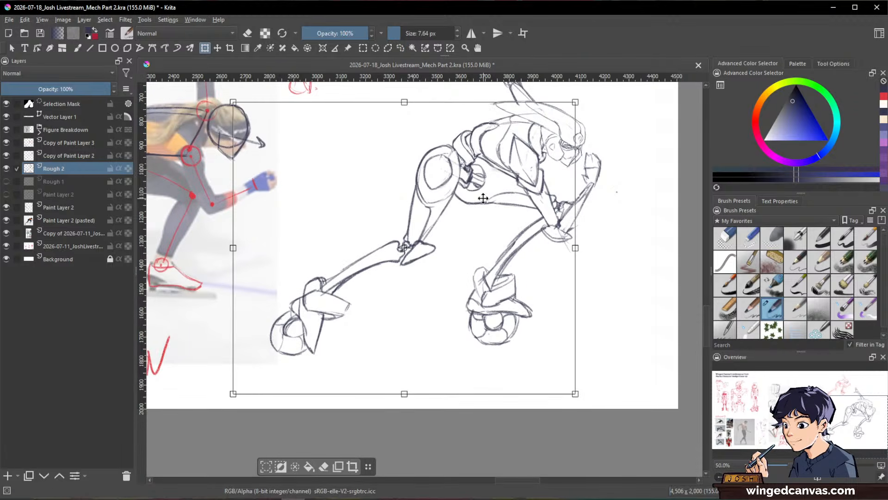
left_click_drag(484, 198, 480, 201)
left_click_drag(618, 236, 617, 249)
left_click_drag(483, 227, 480, 222)
key("Return")
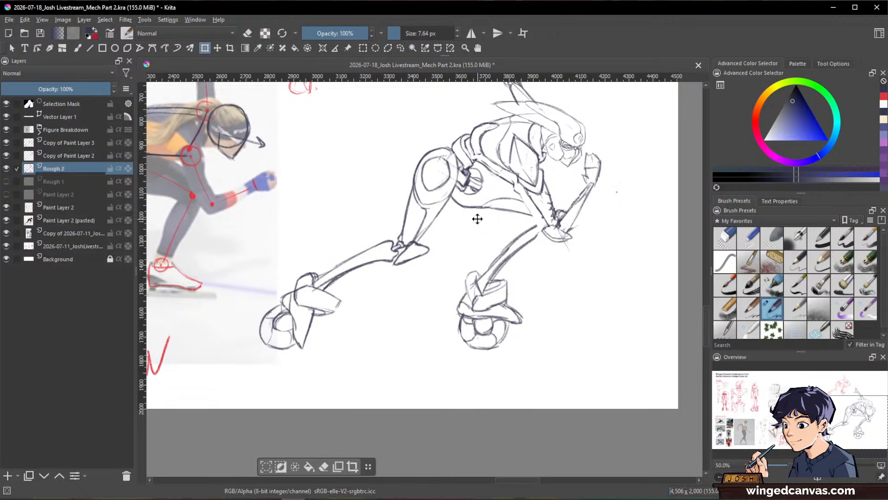
key("ctrl+shift+a")
Step: Increase the charcoal pencil size to 13.57 px and reconnect the front thigh's lines to the knee behind the forearm
key("b")
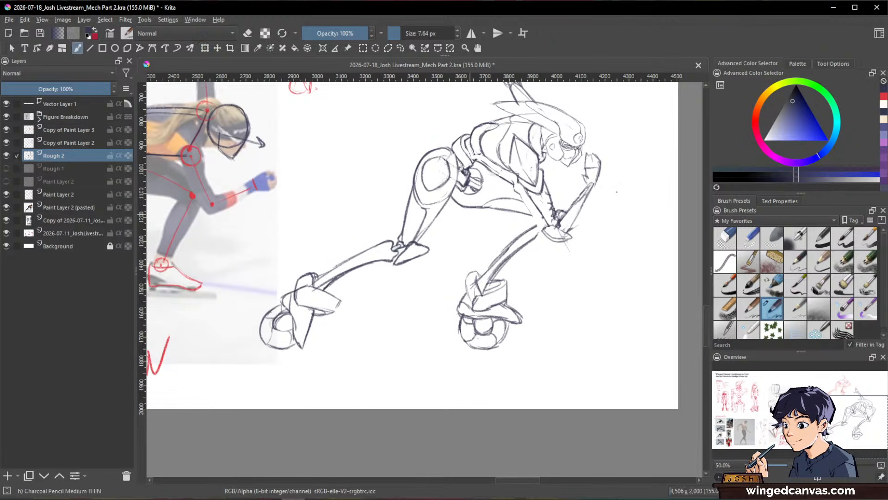
key("e")
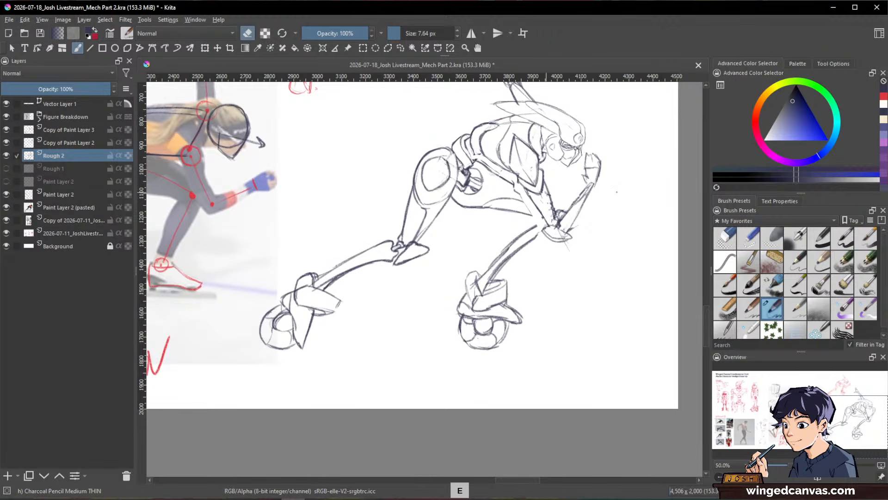
key("bracketright")
key("bracketright")
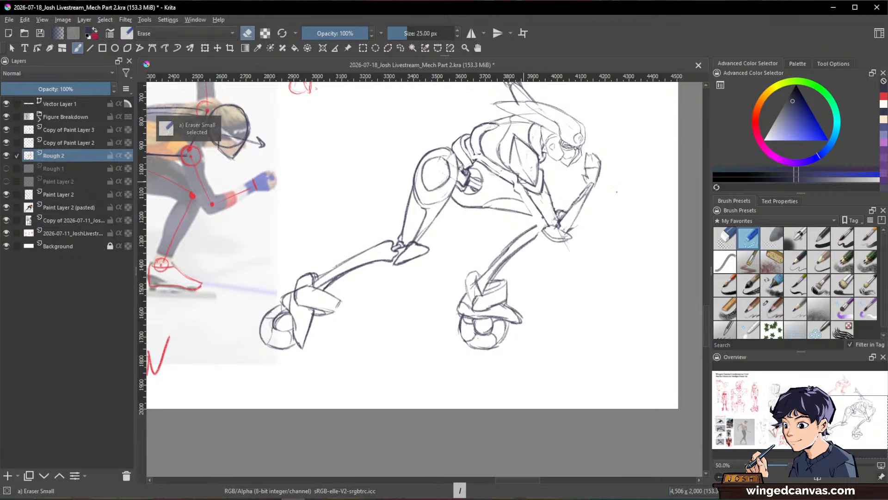
key("e")
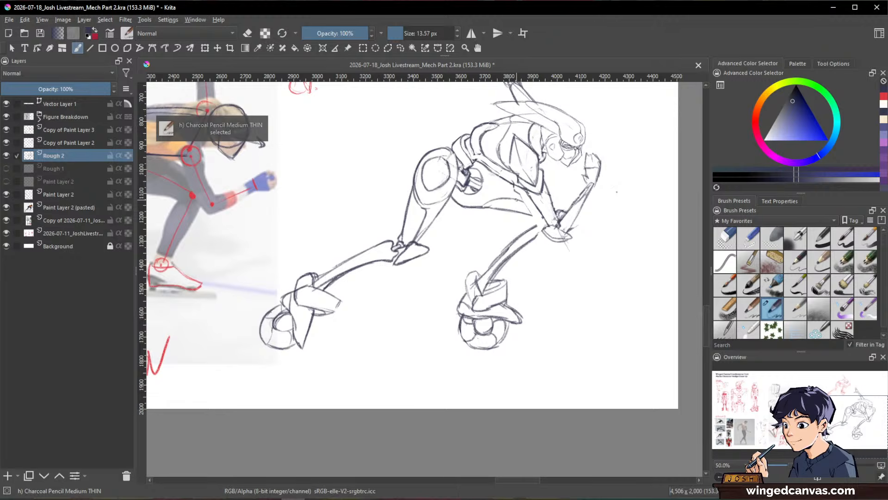
key("e")
left_click_drag(515, 189, 541, 215)
key("e")
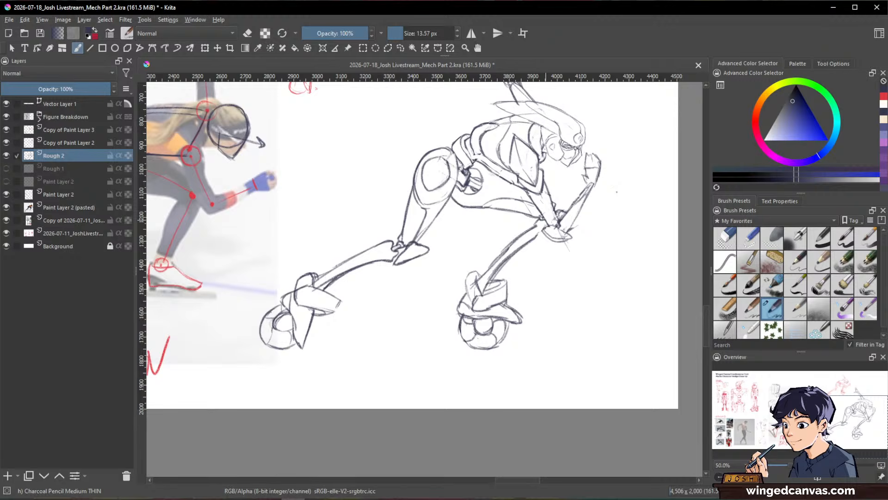
Step: Extend the front shin's outlines upward to close the gap with the knee beneath the elbow
left_click_drag(521, 233, 540, 218)
left_click_drag(505, 251, 540, 226)
key("e")
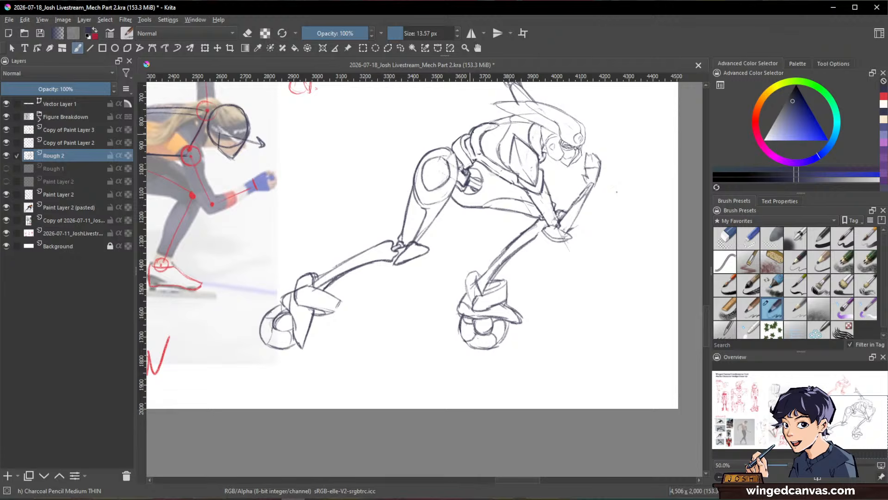
key("e")
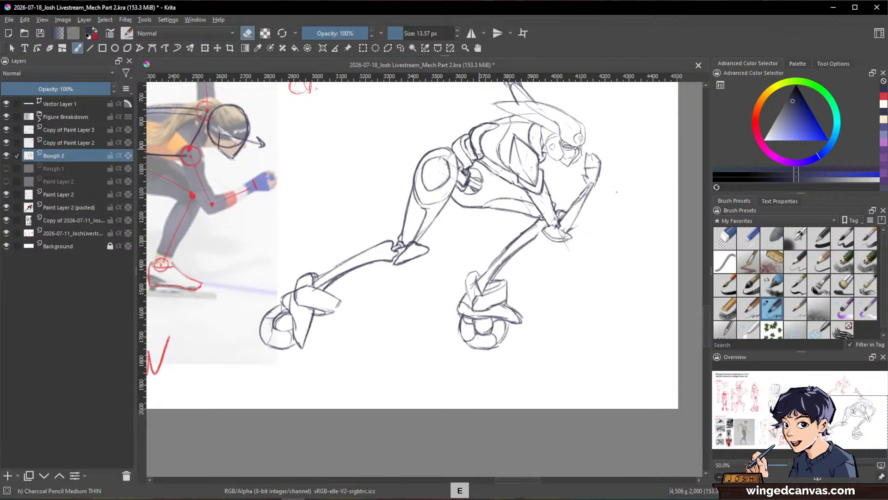
key("e")
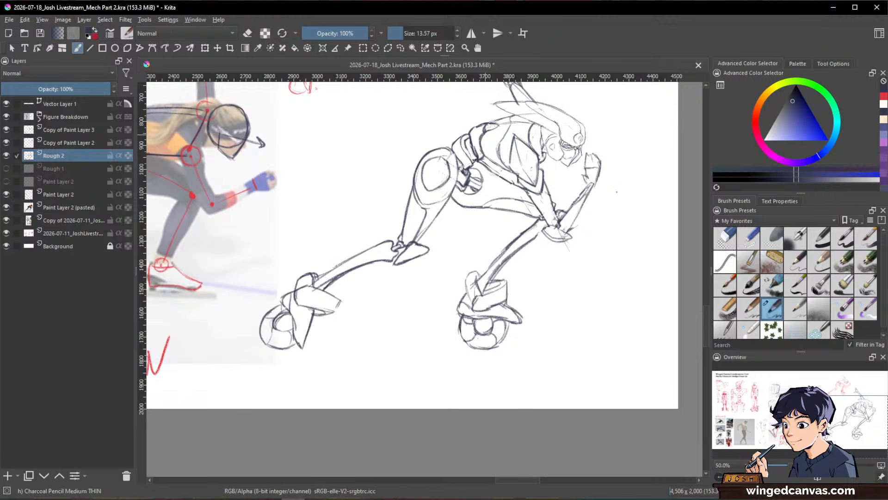
Step: Add and clean up panel line details on the mecha's upper back and side of the torso
left_click_drag(491, 124, 488, 129)
key("slash")
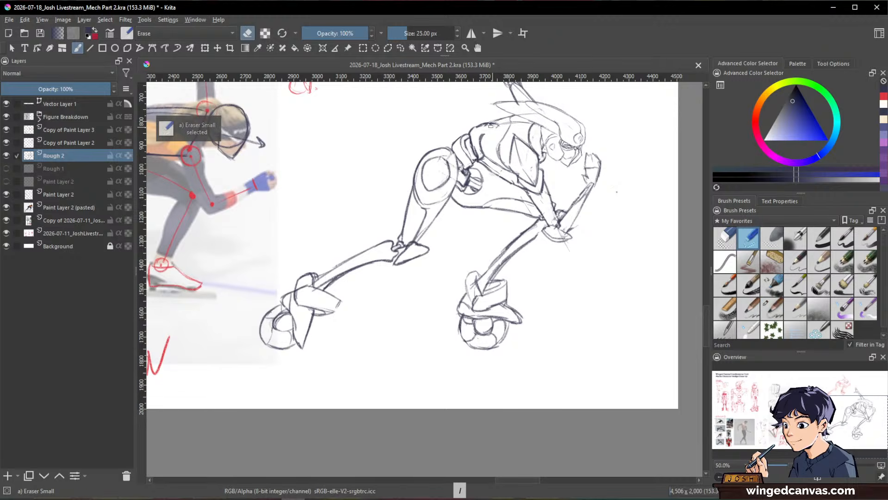
key("slash")
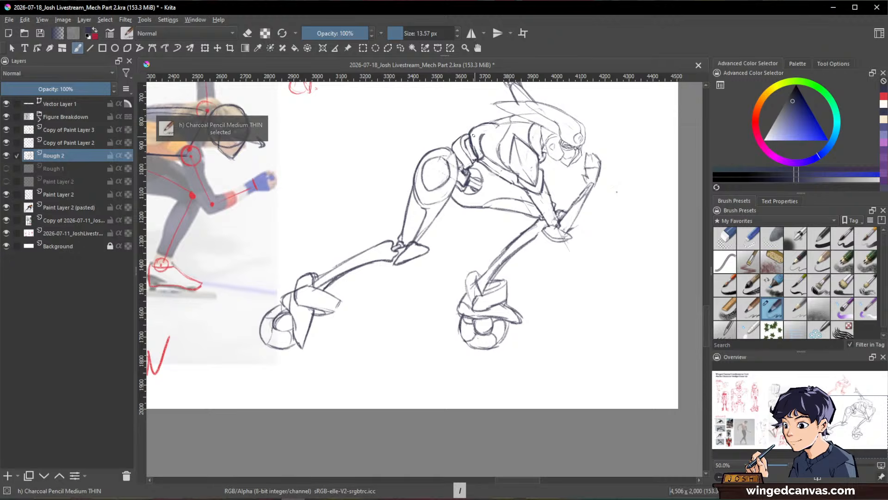
mouse_move(484, 152)
left_mouse_down()
mouse_move(474, 160)
mouse_move(514, 117)
left_mouse_up()
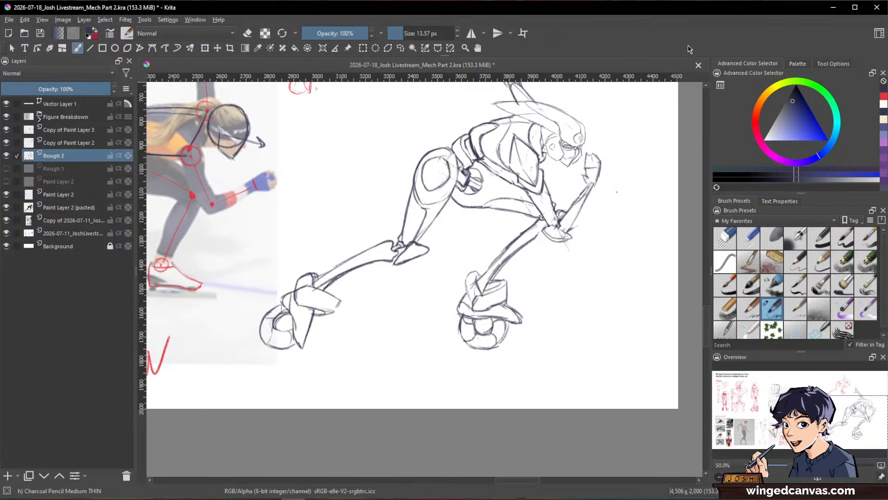
Step: Toggle the visibility of Copy of Paint Layer 2 to check its contents and set its opacity to 57%
scroll(595, 179, "down", 2)
left_click_drag(595, 179, 612, 218)
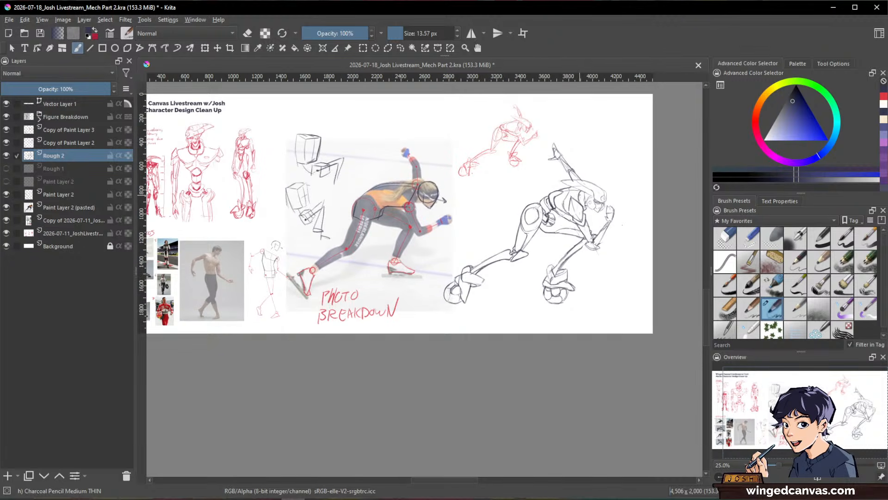
scroll(580, 194, "up", 1)
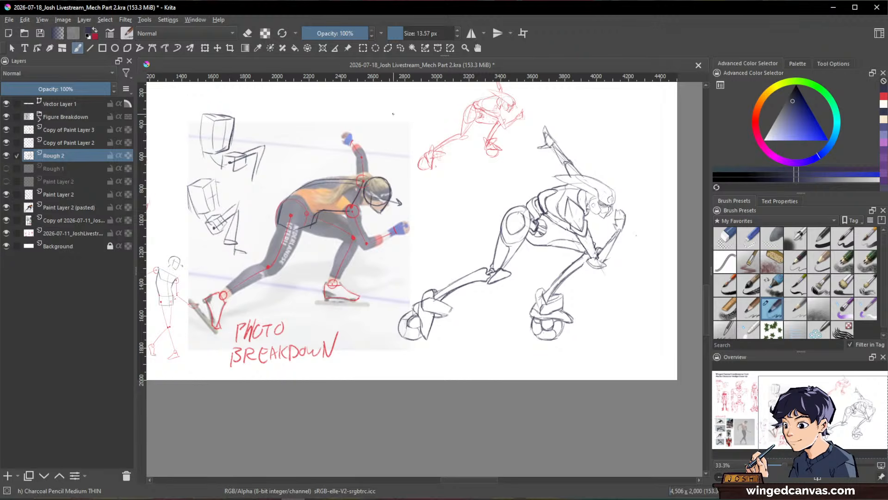
left_click(65, 142)
left_click(6, 144)
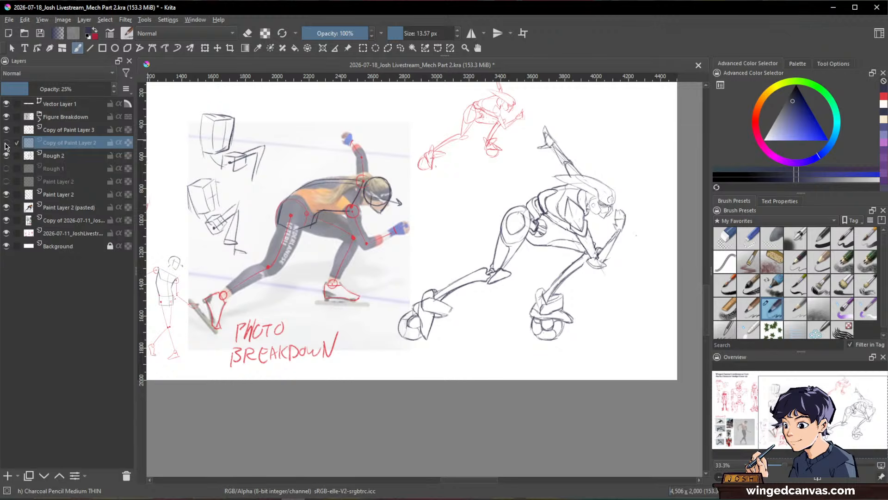
left_click(6, 144)
left_click(5, 144)
left_click(6, 143)
left_click(65, 89)
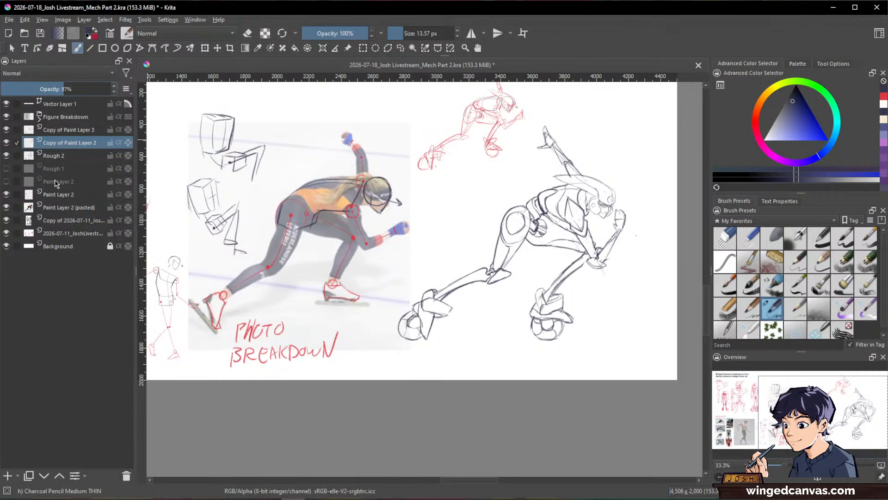
Step: Add a new layer named Lines above Rough 2 and lower the Rough 2 layer's opacity to 16%
left_click(49, 160)
key("Insert")
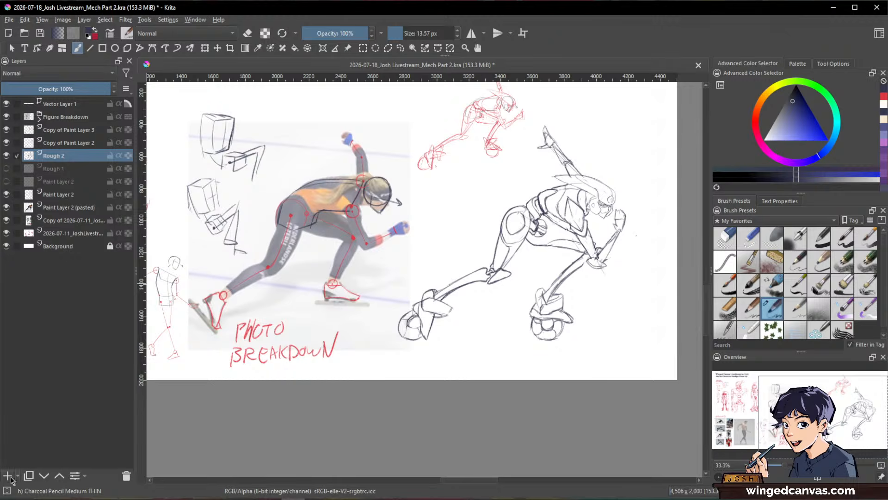
double_click(61, 157)
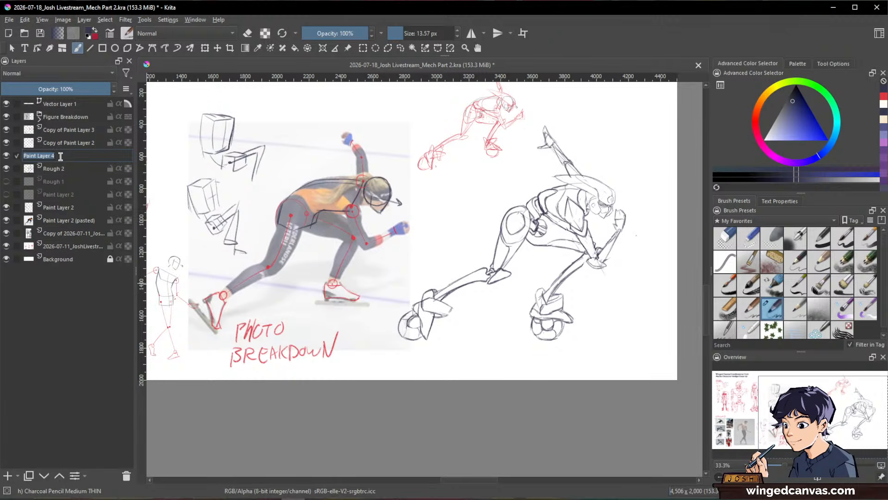
type("Lines")
key("Return")
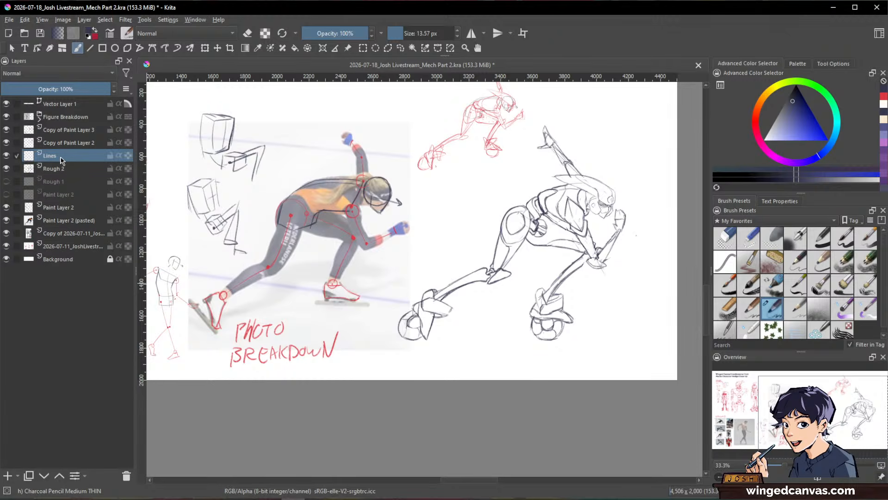
left_click(58, 169)
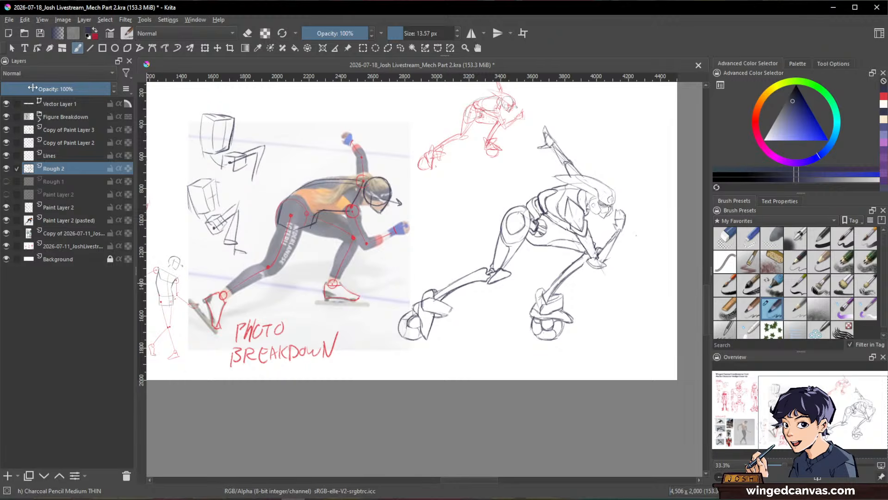
left_click_drag(32, 88, 19, 88)
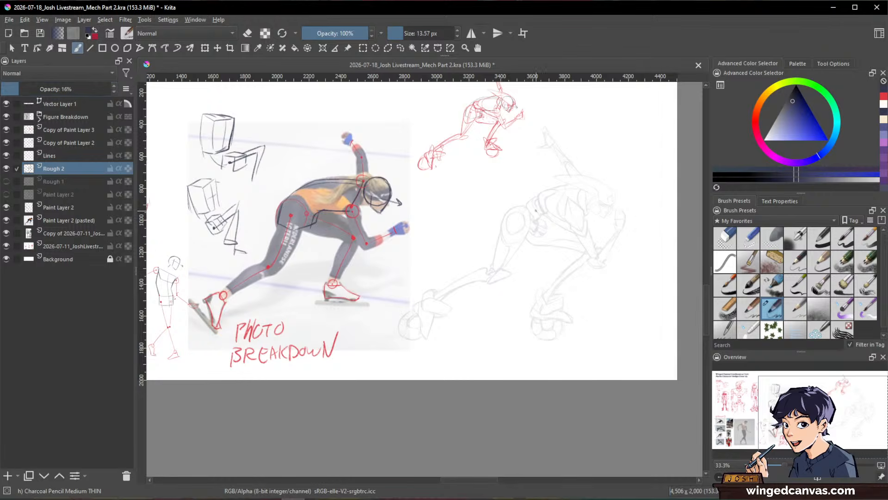
Step: Switch to the Lines layer with a finer charcoal pencil, then try strokes along the mecha's raised hand and undo them
scroll(542, 184, "up", 3)
mouse_move(566, 214)
left_mouse_down()
mouse_move(281, 209)
mouse_move(377, 206)
left_mouse_up()
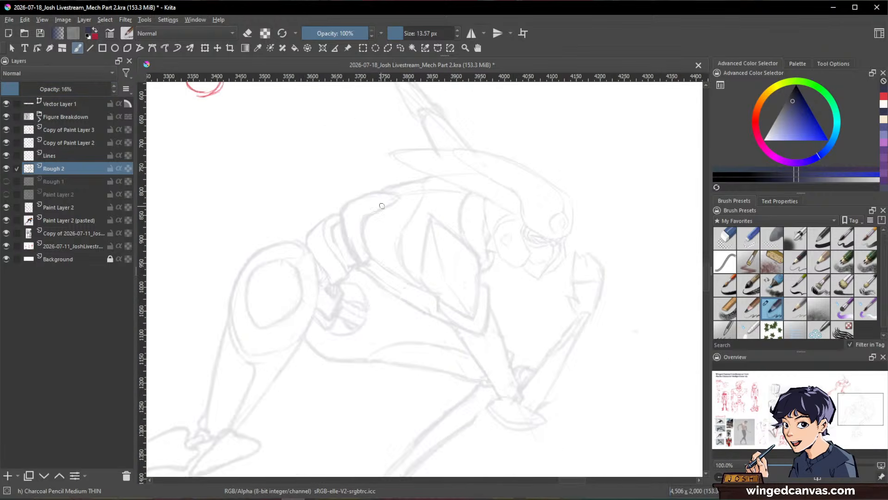
scroll(549, 237, "up", 1)
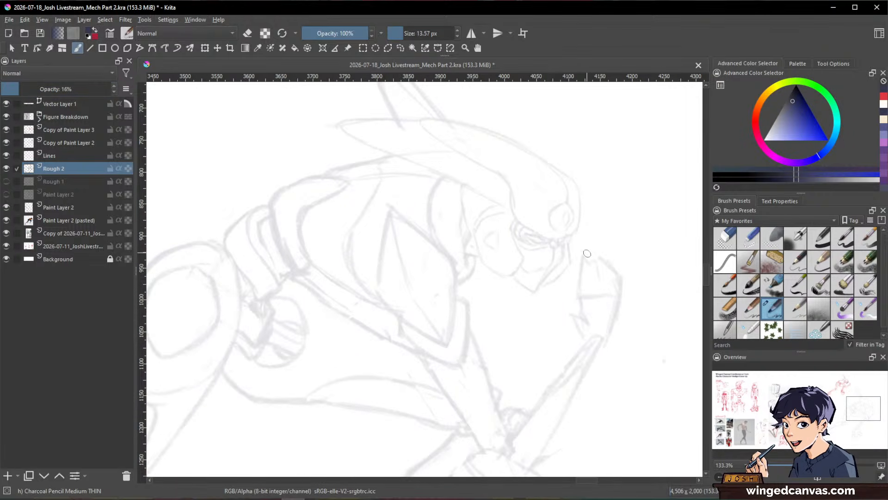
left_click_drag(587, 257, 596, 339)
key("ctrl+z")
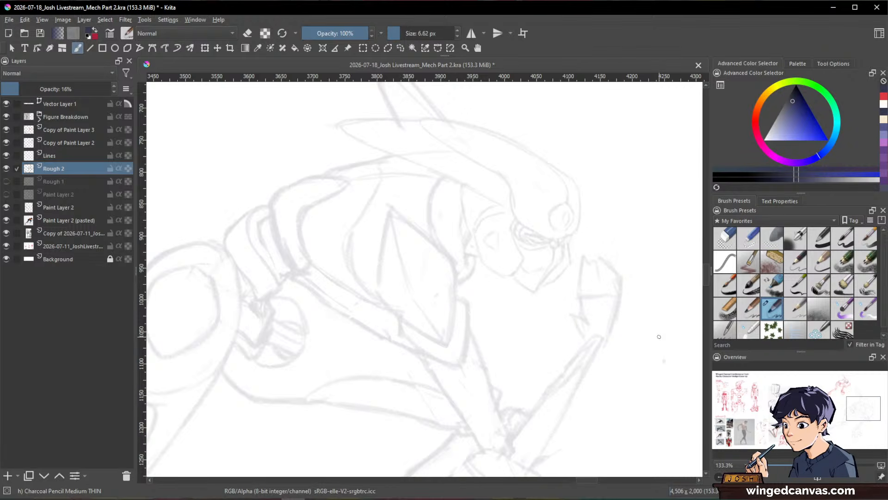
left_click(65, 157)
left_click_drag(629, 263, 576, 358)
left_click_drag(626, 272, 595, 355)
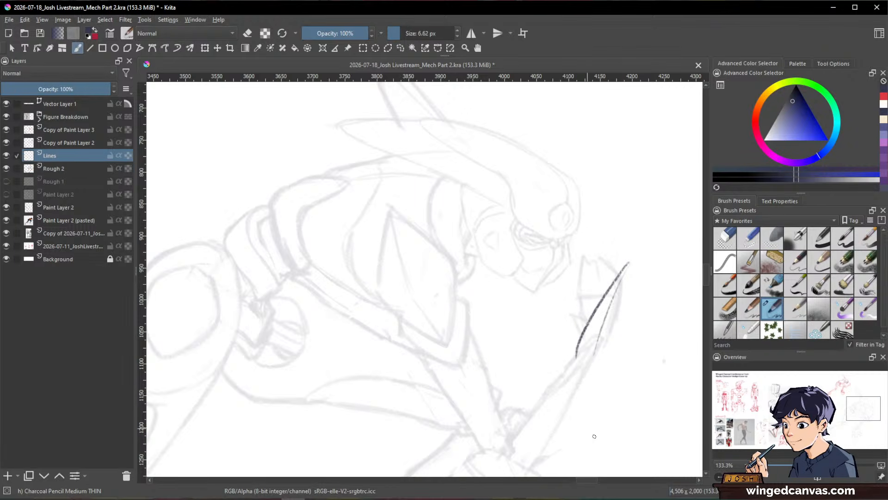
key("ctrl+z")
key("ctrl+z")
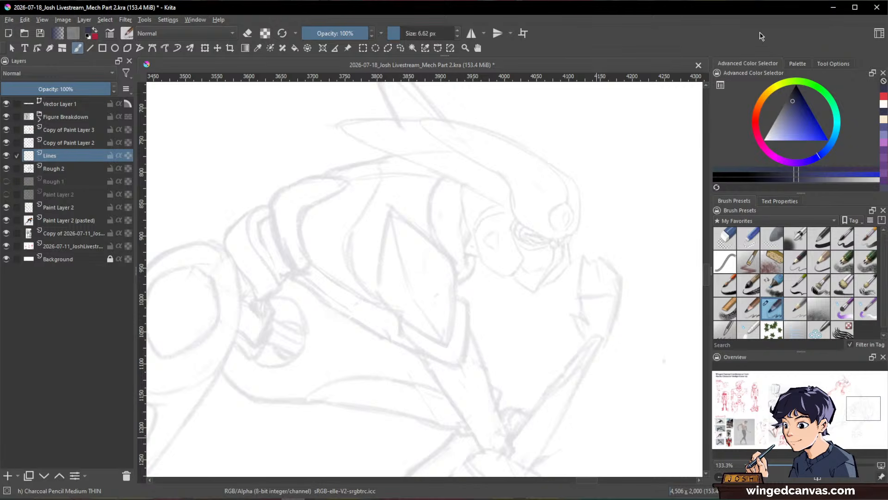
Step: Ink the front edge and pointed lower jaw of the mecha's face mask on the Lines layer with a 5.17 px pencil
mouse_move(616, 293)
left_mouse_down()
mouse_move(619, 254)
mouse_move(605, 297)
mouse_move(579, 265)
mouse_move(553, 347)
left_mouse_up()
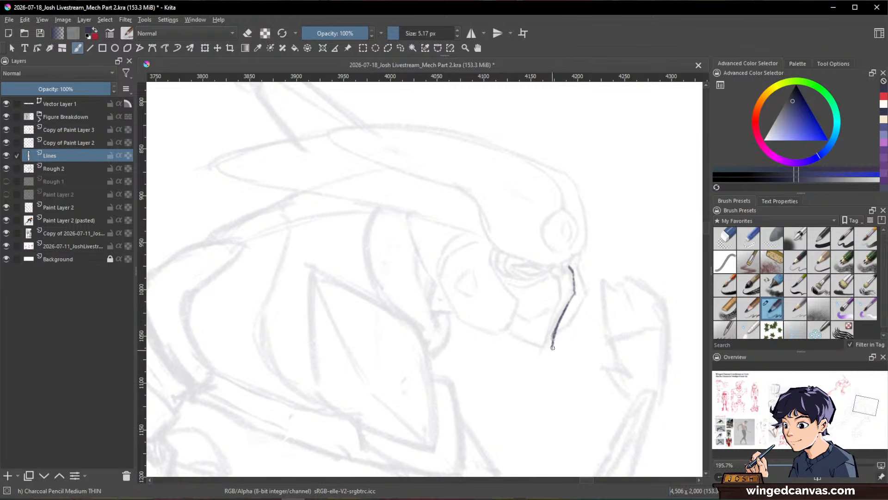
left_click_drag(510, 327, 550, 348)
mouse_move(564, 289)
left_mouse_down()
mouse_move(553, 333)
mouse_move(533, 319)
mouse_move(559, 308)
left_mouse_up()
key("space")
mouse_move(654, 297)
left_mouse_down()
mouse_move(569, 362)
mouse_move(566, 375)
mouse_move(652, 379)
mouse_move(595, 312)
left_mouse_up()
key("shift+space")
key("ctrl+space")
left_click_drag(560, 265, 605, 206)
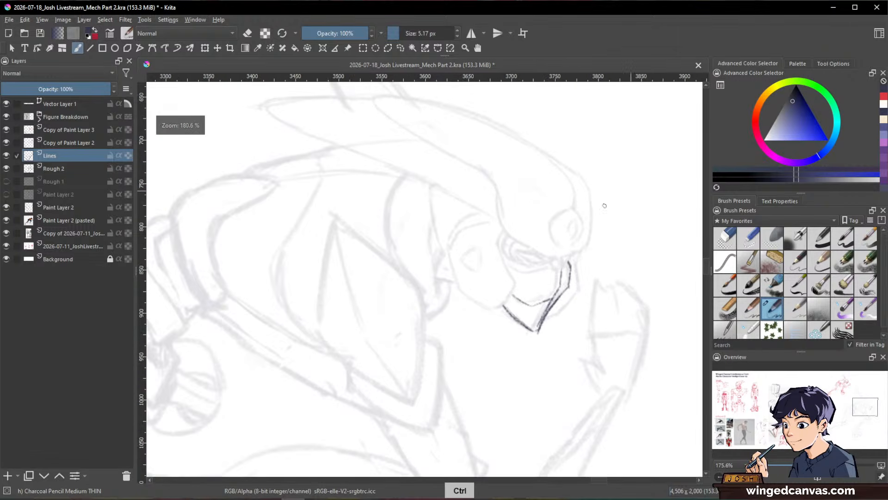
Step: Add the small notch and outer plate at the front of the mask, and thicken the jaw's lower edge
left_click_drag(568, 259, 563, 263)
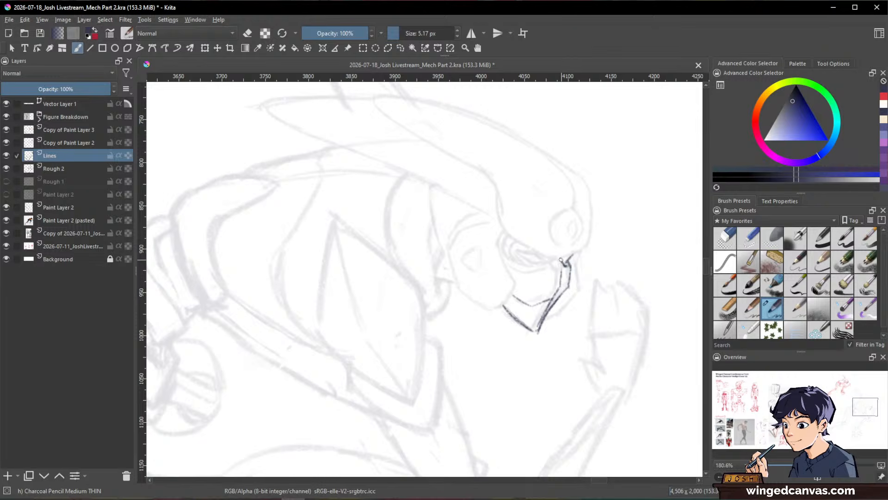
left_click_drag(551, 265, 559, 271)
left_click_drag(580, 279, 538, 332)
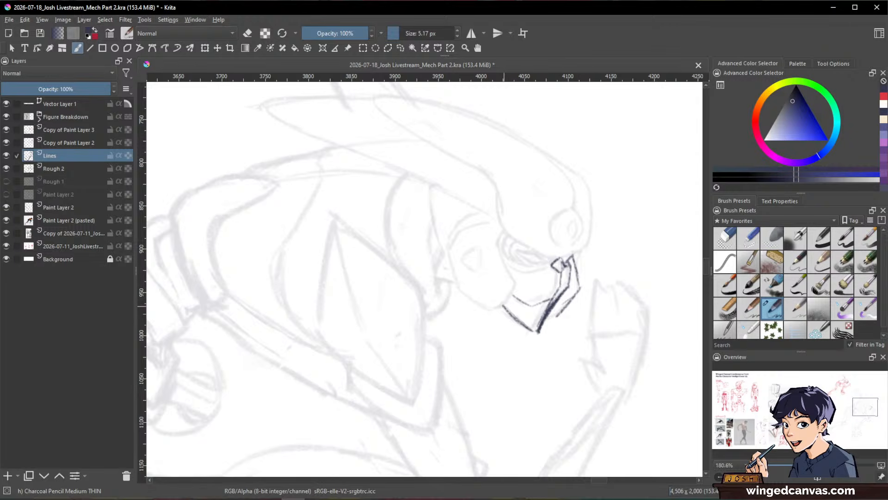
left_click_drag(502, 305, 536, 332)
mouse_move(502, 305)
left_mouse_down()
mouse_move(530, 329)
mouse_move(504, 308)
left_mouse_up()
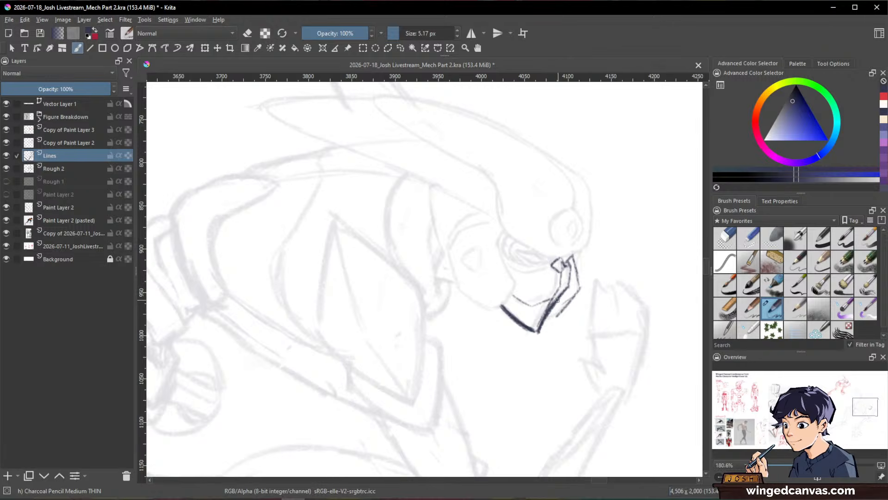
left_click_drag(562, 308, 546, 317)
Step: Draw the curved cheek edge behind the eye, thin the heavy jaw line and connect the cheek edge to the jaw
left_click_drag(497, 244, 516, 287)
key("ctrl")
mouse_move(646, 227)
left_mouse_down()
mouse_move(640, 300)
mouse_move(615, 232)
left_mouse_up()
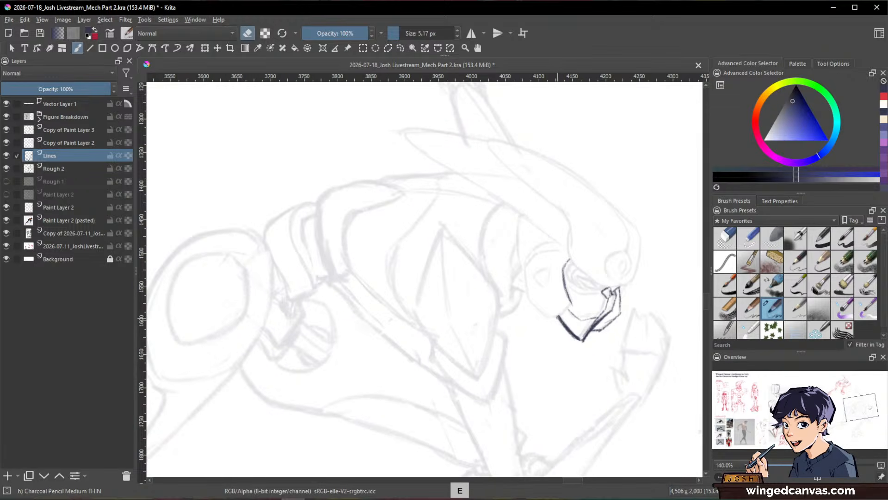
key("e")
left_click_drag(560, 317, 578, 337)
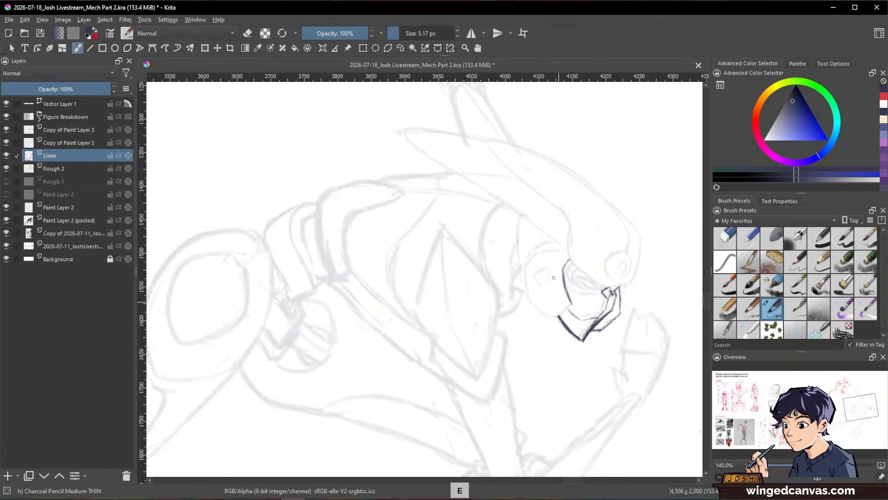
left_click_drag(570, 306, 559, 316)
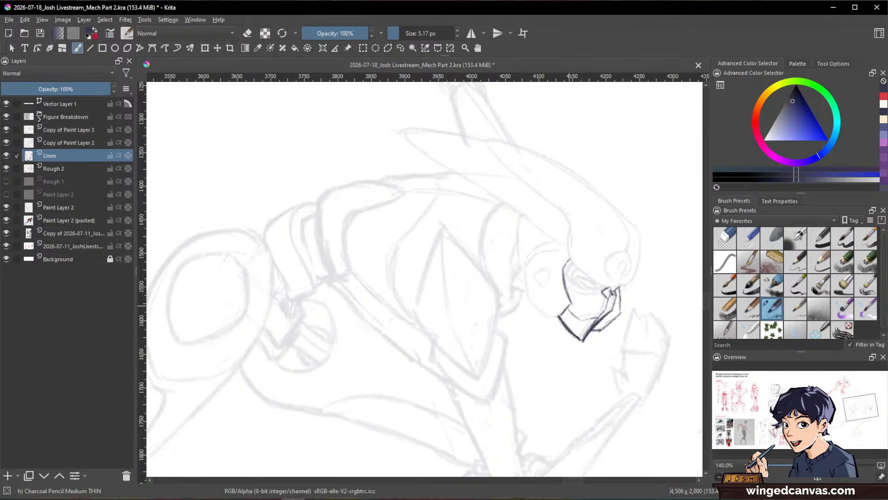
Step: Ink the back and lower outline of the rounded cheek guard down to the jaw corner
key("space")
left_click_drag(578, 257, 584, 234)
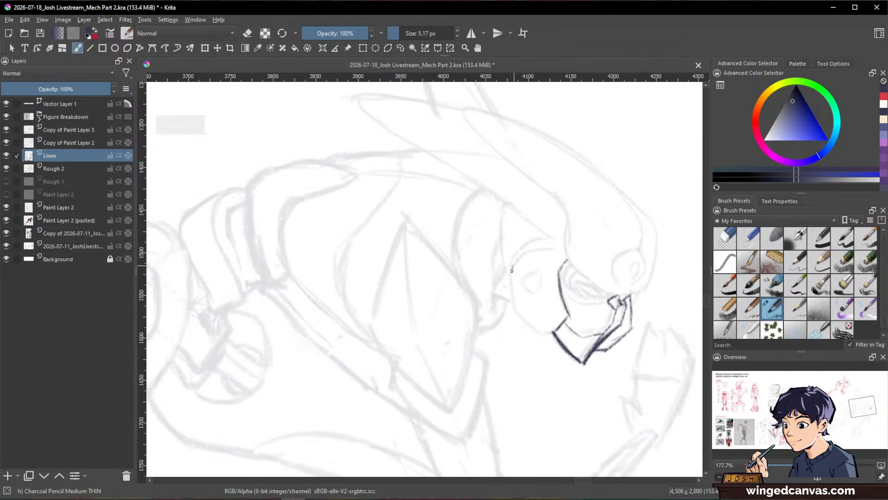
mouse_move(512, 268)
left_mouse_down()
mouse_move(515, 311)
mouse_move(539, 331)
mouse_move(555, 332)
left_mouse_up()
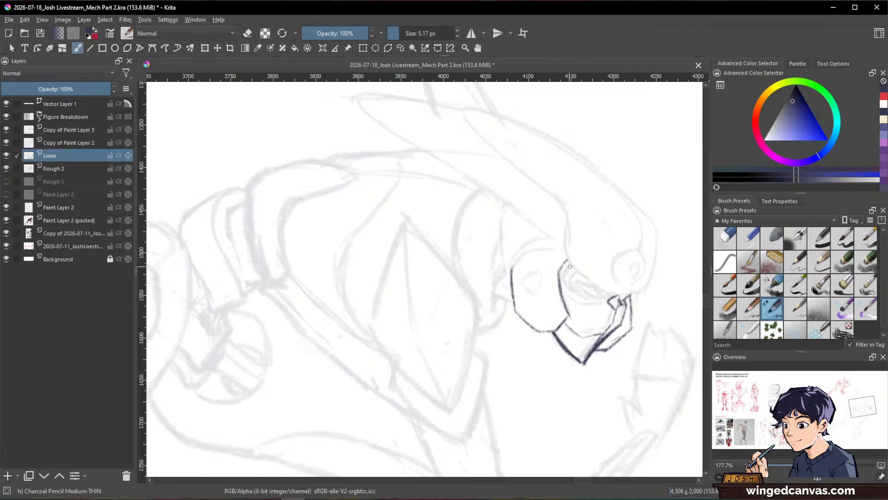
Step: Erase the upper part of the cheek edge and rework its line toward the jaw with a 4 px pencil
key("space")
mouse_move(656, 302)
left_mouse_down()
mouse_move(663, 252)
mouse_move(609, 332)
mouse_move(610, 263)
left_mouse_up()
key("[")
key("/")
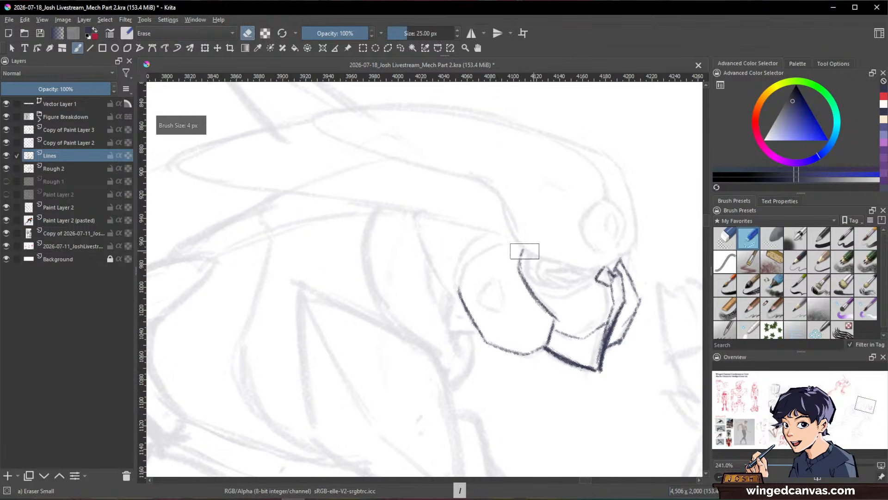
left_click_drag(524, 250, 521, 289)
key("/")
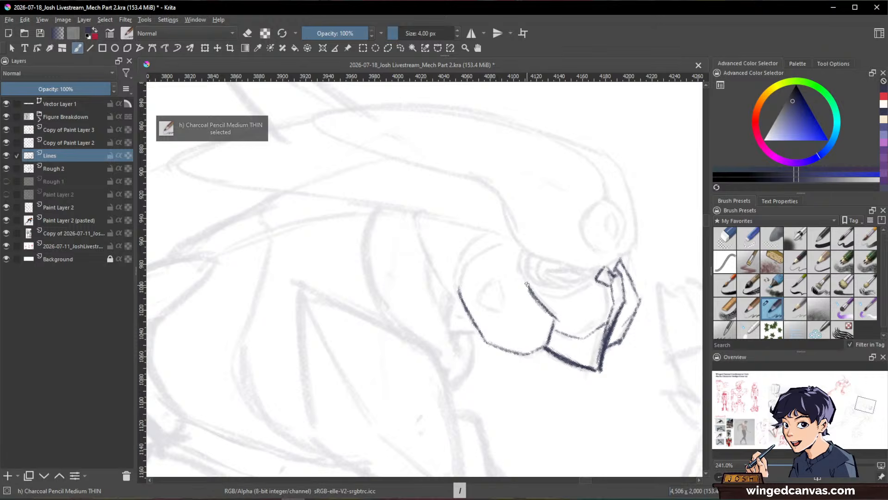
mouse_move(535, 297)
left_mouse_down()
mouse_move(554, 307)
mouse_move(555, 321)
mouse_move(546, 307)
mouse_move(551, 316)
left_mouse_up()
key("e")
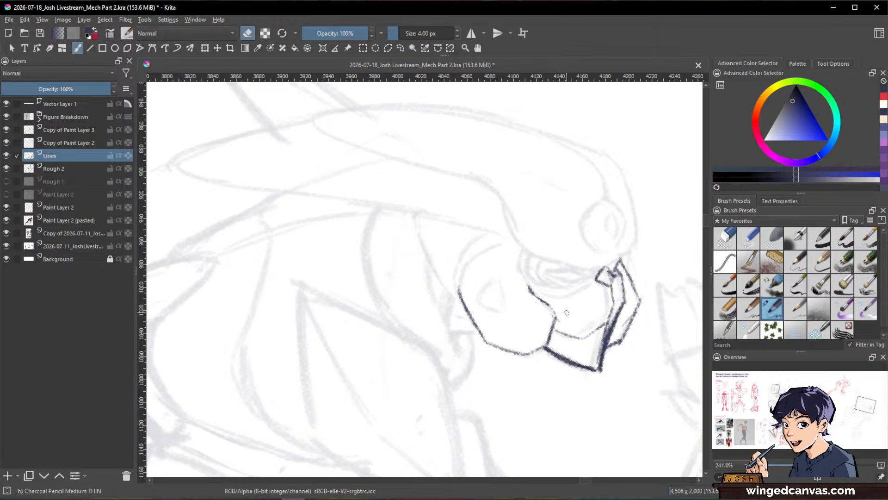
Step: Round off the cheek guard's front corner over the jaw and add a small pivot detail inside it
key("e")
mouse_move(554, 311)
left_mouse_down()
mouse_move(560, 329)
mouse_move(547, 345)
mouse_move(557, 314)
mouse_move(539, 346)
left_mouse_up()
key("e")
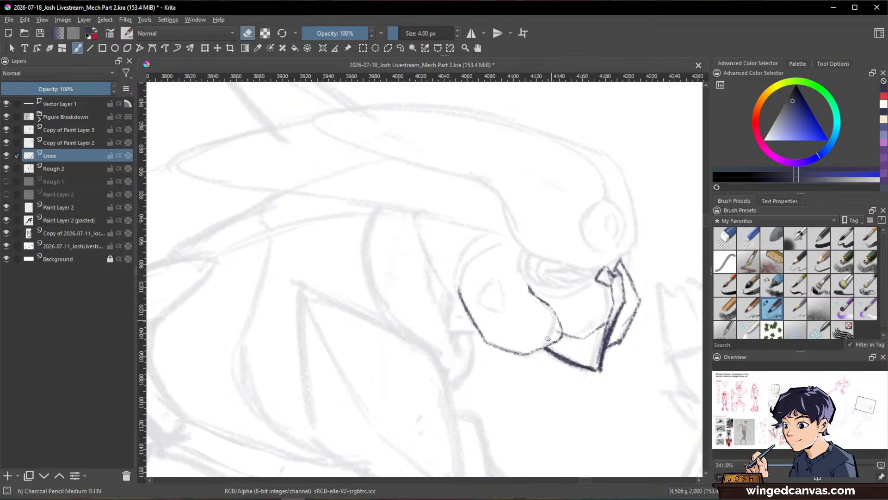
key("e")
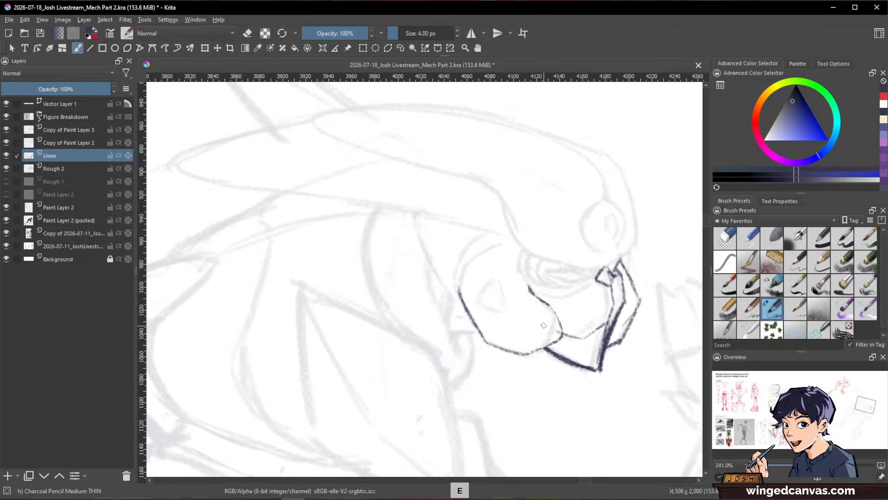
mouse_move(543, 326)
left_mouse_down()
mouse_move(557, 333)
mouse_move(540, 338)
left_mouse_up()
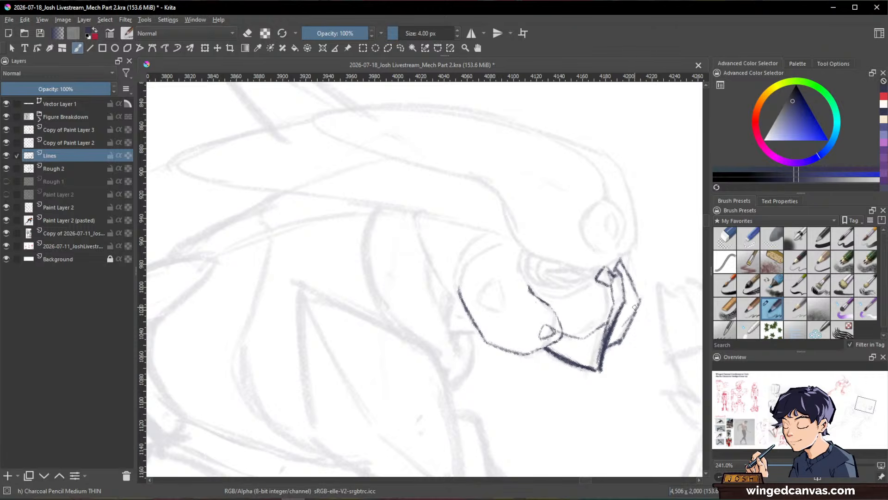
Step: Erase the angular outer plate at the front of the mask and redraw it as a smooth curve
key("e")
left_click_drag(636, 307, 629, 331)
mouse_move(637, 289)
left_mouse_down()
mouse_move(631, 316)
mouse_move(629, 269)
mouse_move(638, 315)
mouse_move(611, 342)
left_mouse_up()
key("e")
key("e")
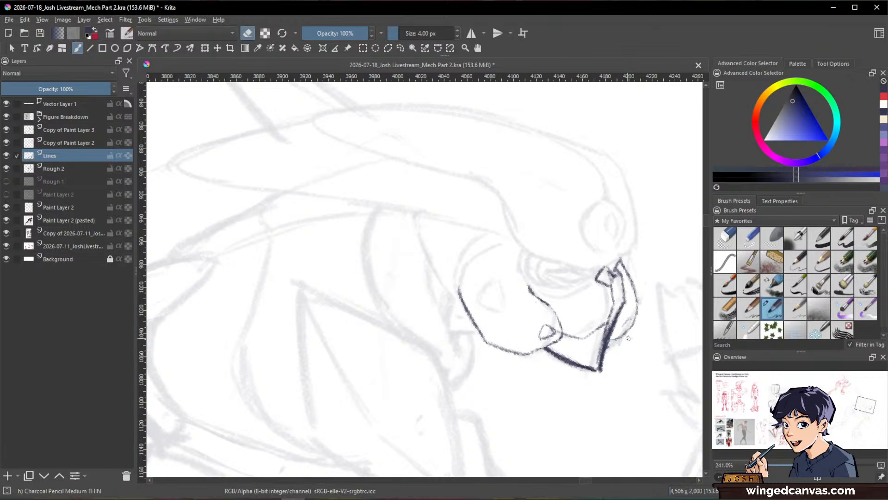
Step: Clean up the thick line running down the mask's front edge to the chin point
key("e")
key("e")
mouse_move(615, 321)
left_mouse_down()
mouse_move(606, 347)
mouse_move(622, 311)
mouse_move(601, 369)
left_mouse_up()
key("e")
left_click_drag(624, 303, 601, 369)
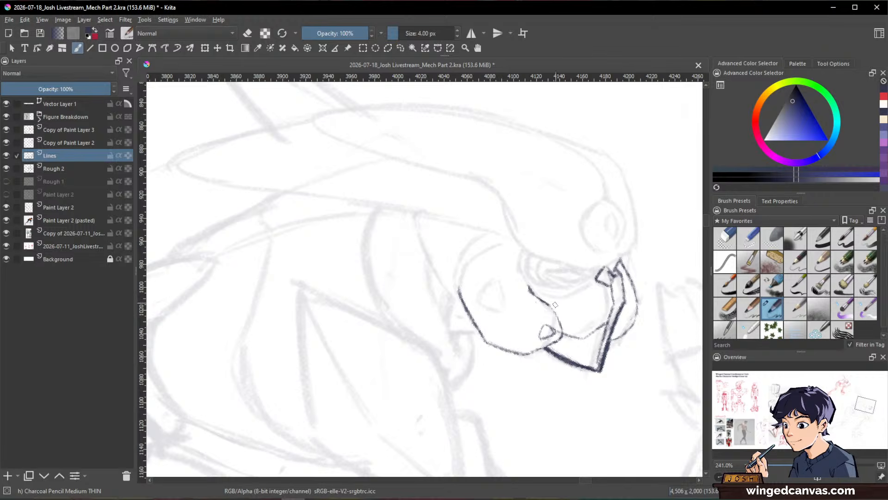
Step: Draw the small teardrop-shaped vent with an inner line on the cheek guard
left_click_drag(494, 278, 482, 307)
left_click_drag(494, 278, 483, 306)
mouse_move(490, 289)
left_mouse_down()
mouse_move(483, 307)
mouse_move(504, 310)
left_mouse_up()
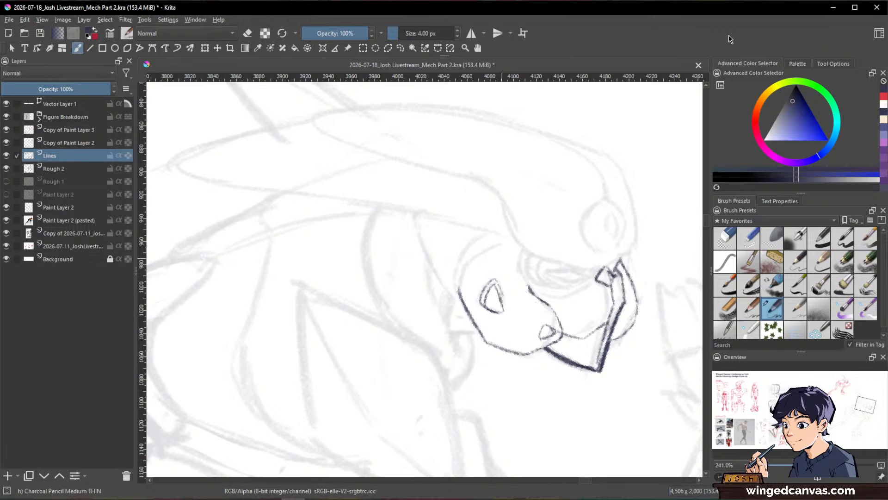
Step: Erase the cheek guard's straight back edge and redraw it as a rounder curve
key("slash")
key("slash")
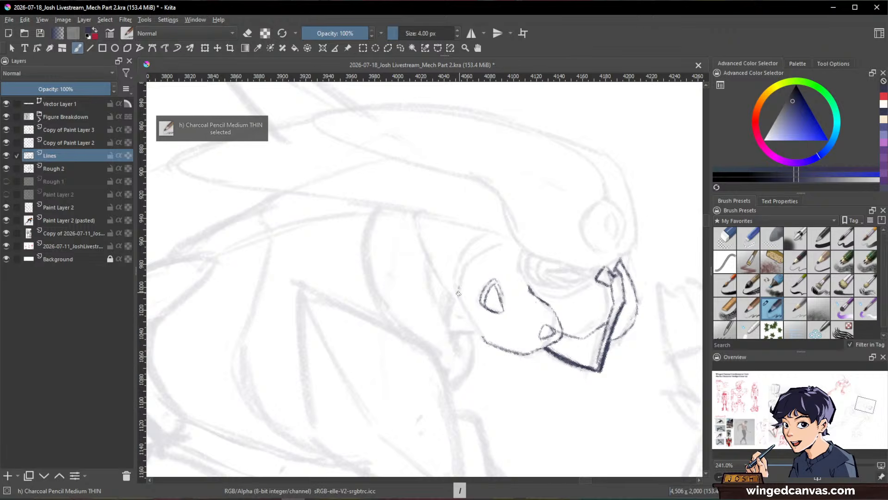
mouse_move(458, 293)
left_mouse_down()
mouse_move(469, 324)
mouse_move(488, 342)
left_mouse_up()
Step: Outline the top of the eye opening and draw the helmet's slanted lower front edge above the mask
key("space")
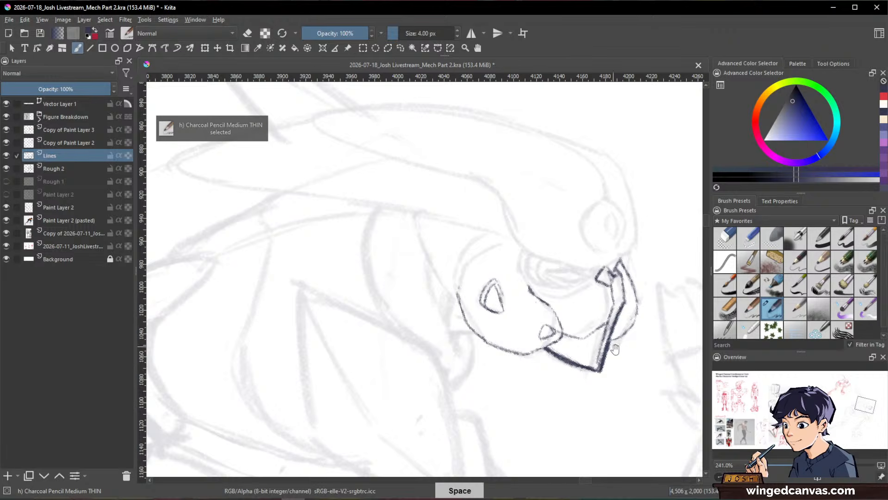
left_click_drag(615, 350, 598, 395)
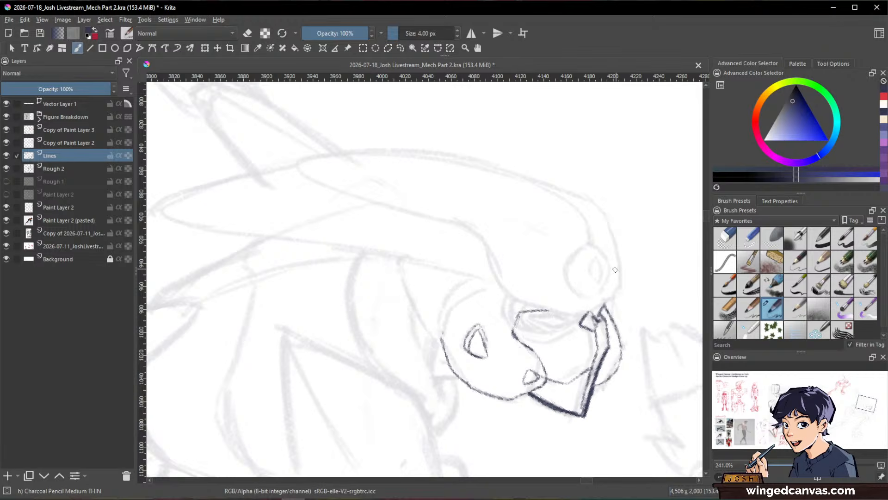
left_click_drag(623, 277, 597, 309)
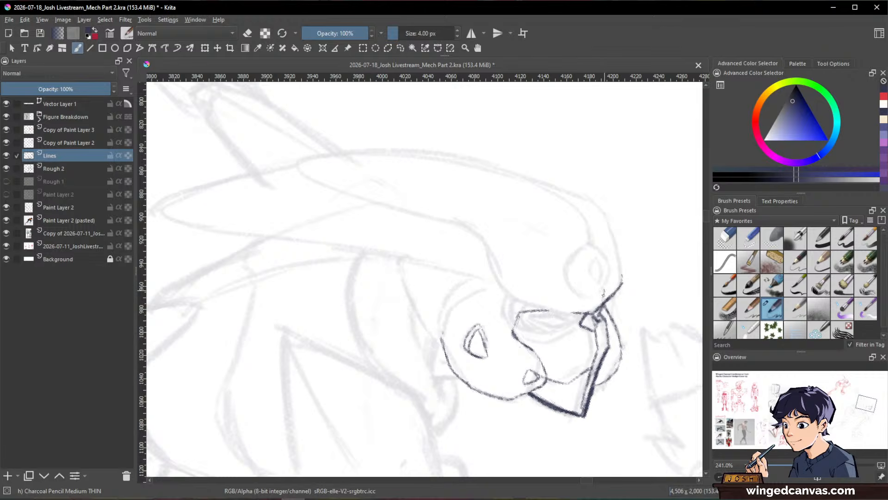
key("e")
key("e")
key("e")
mouse_move(604, 307)
left_mouse_down()
mouse_move(626, 288)
mouse_move(603, 300)
left_mouse_up()
Step: Clean up the line junction above the mask's notch and thicken the brow line and the helmet's slanted lower edge
key("e")
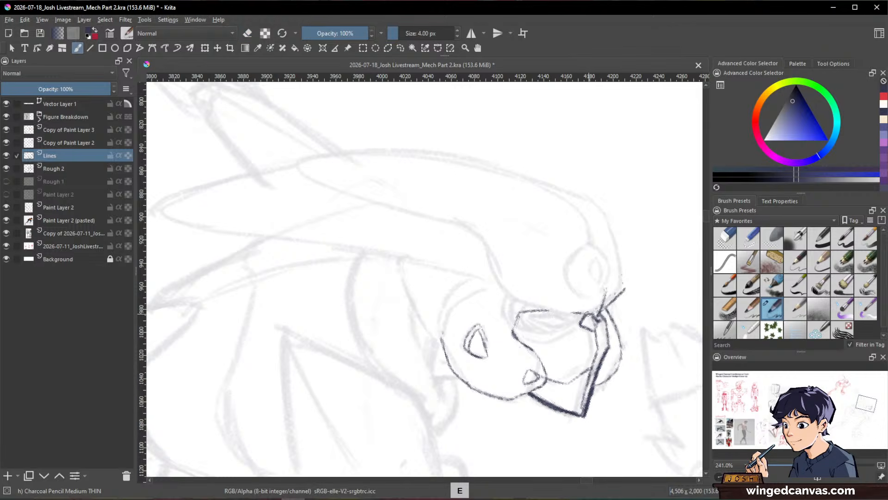
key("e")
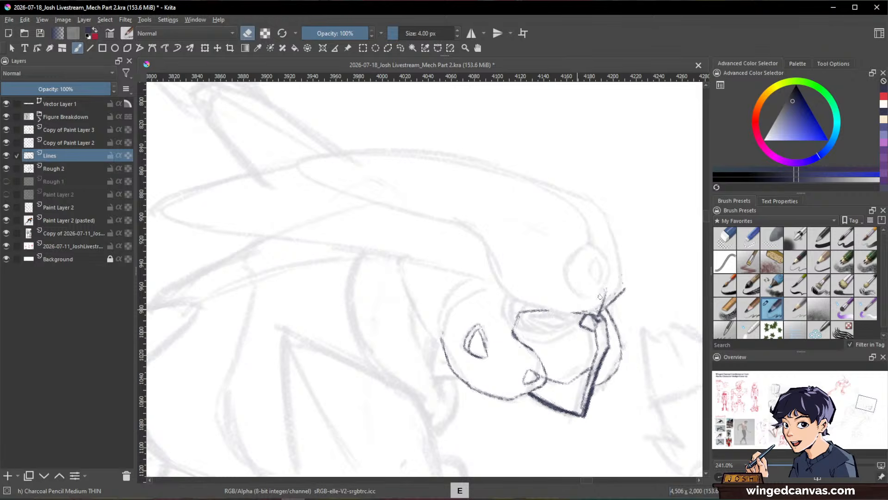
mouse_move(600, 293)
left_mouse_down()
mouse_move(608, 293)
mouse_move(578, 307)
mouse_move(590, 313)
left_mouse_up()
key("e")
key("e")
key("e")
left_click_drag(535, 308, 595, 315)
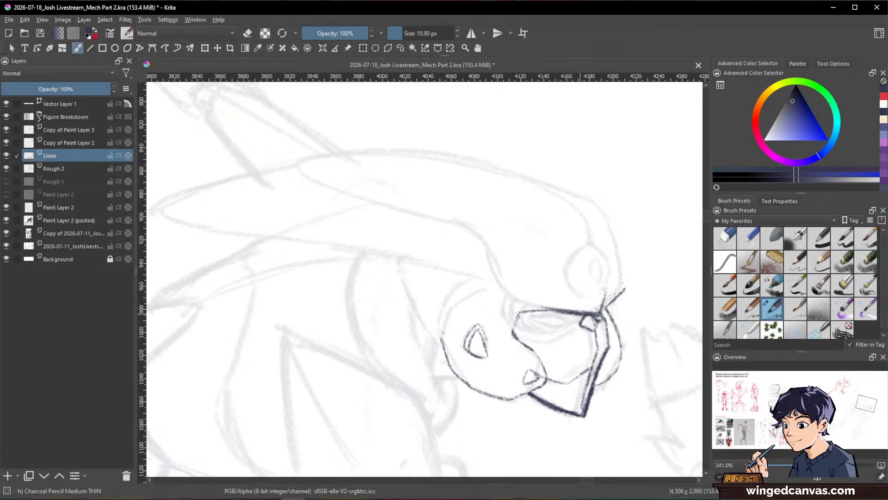
left_click_drag(624, 288, 601, 309)
Step: Ink the helmet's front contour with a thick line from the forehead down to the slanted lower edge
mouse_move(598, 204)
left_mouse_down()
mouse_move(624, 279)
mouse_move(608, 220)
mouse_move(628, 273)
mouse_move(646, 247)
left_mouse_up()
key("e")
key("e")
key("e")
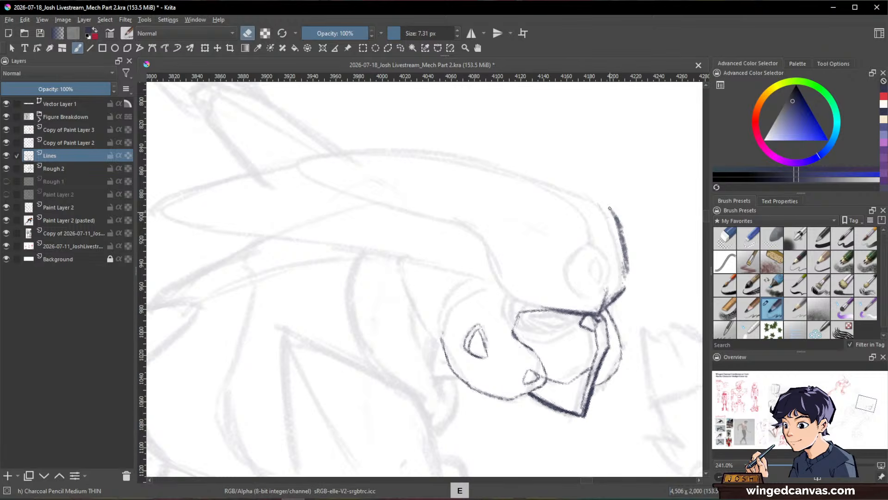
left_click_drag(610, 208, 627, 285)
Step: Draw the round sensor outline on the front of the helmet with a 7.31 px pencil
key("e")
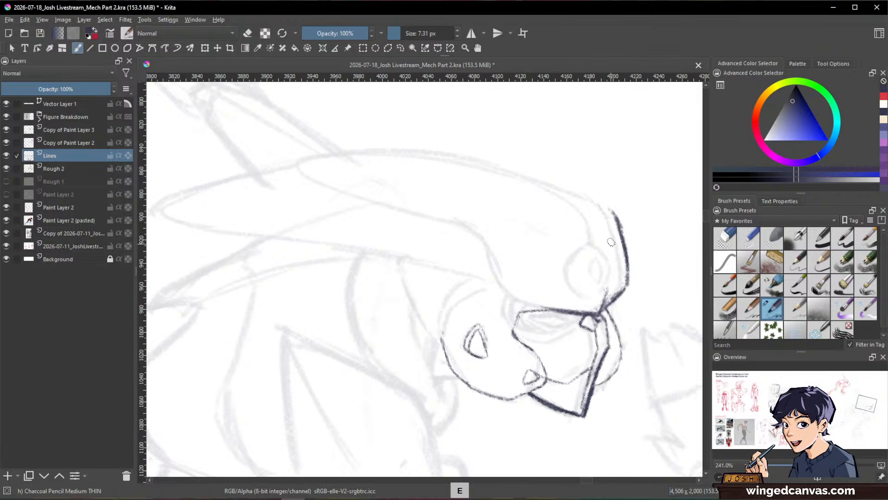
key("e")
left_click_drag(587, 254, 607, 292)
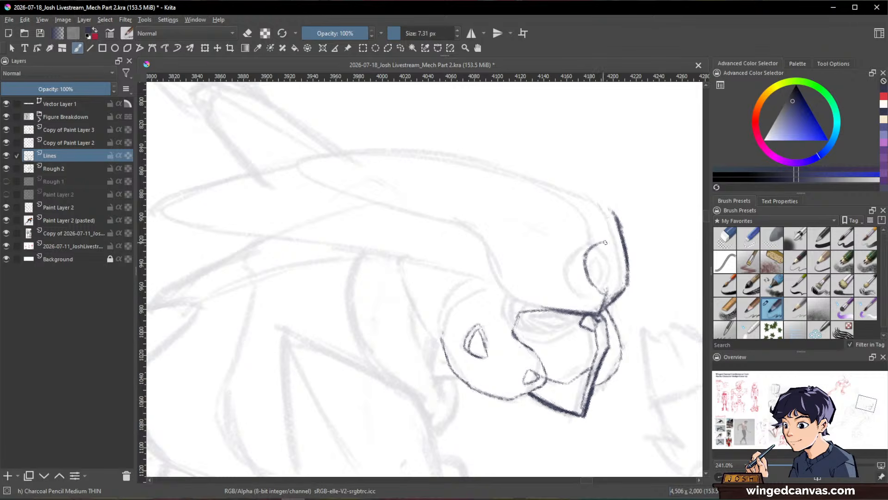
mouse_move(620, 259)
left_mouse_down()
mouse_move(611, 291)
mouse_move(618, 251)
left_mouse_up()
key("space")
left_click_drag(655, 282, 631, 310)
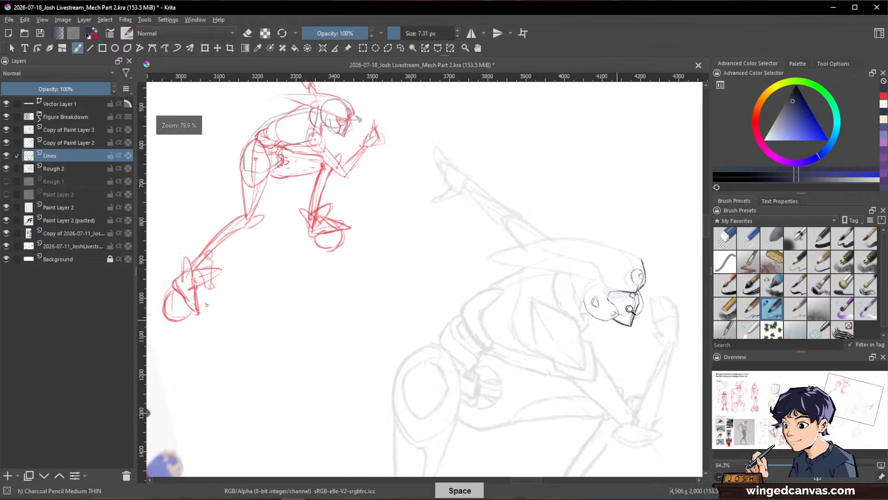
Step: Ink the lower edge of the helmet's swept-back shell and run a second parallel line along it
mouse_move(650, 237)
left_mouse_down()
mouse_move(675, 234)
mouse_move(638, 324)
mouse_move(641, 248)
mouse_move(608, 295)
left_mouse_up()
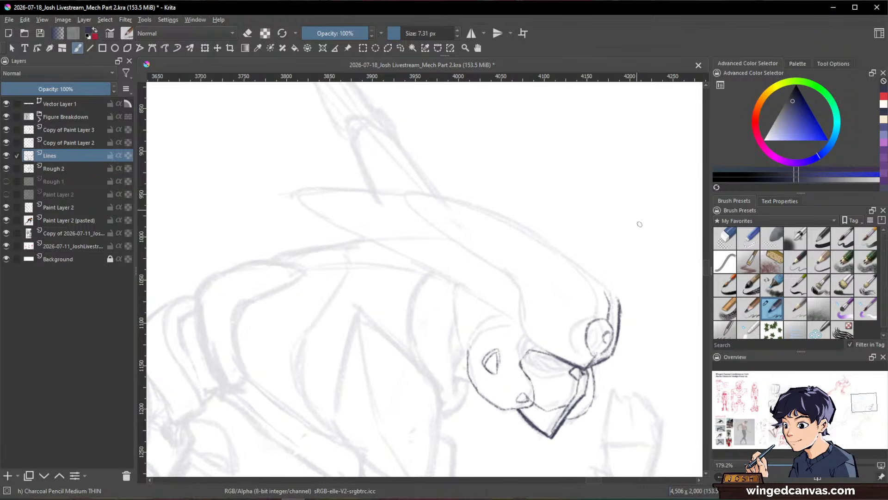
key("space")
left_click_drag(515, 277, 532, 341)
key("shift+space")
left_click_drag(640, 369, 477, 264)
mouse_move(408, 314)
left_mouse_down()
mouse_move(377, 374)
mouse_move(435, 347)
mouse_move(424, 354)
mouse_move(501, 296)
left_mouse_up()
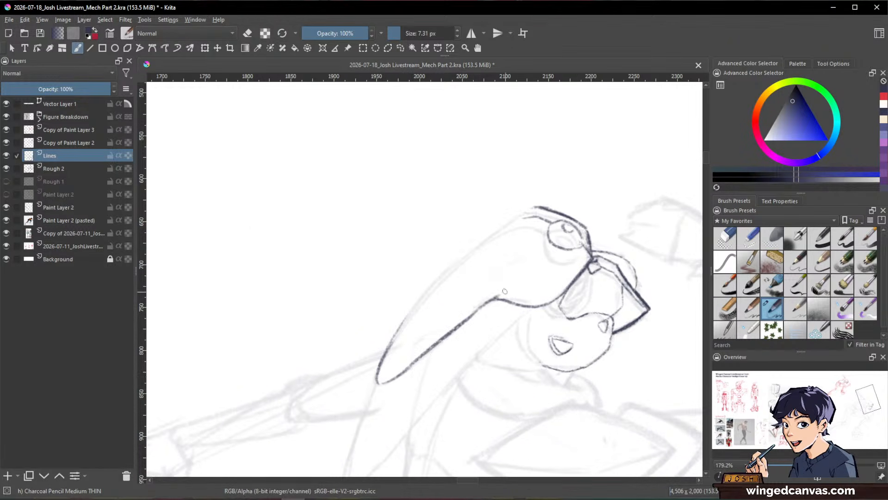
left_click_drag(390, 383, 508, 298)
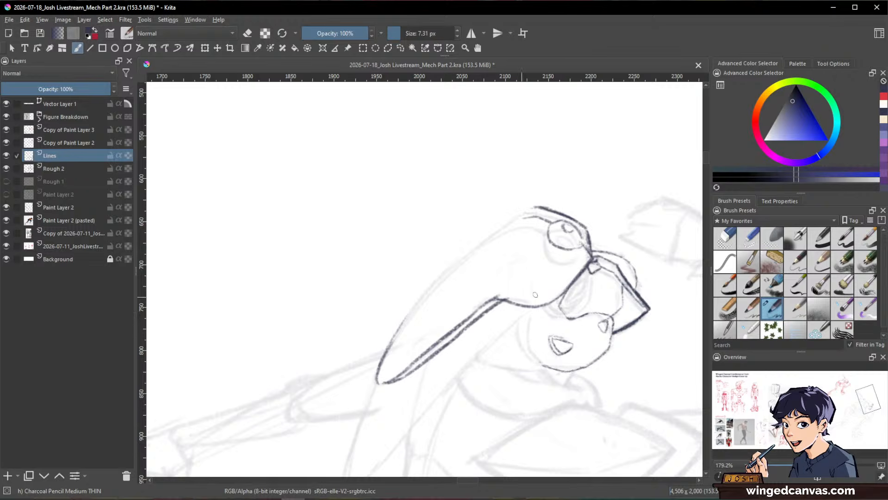
Step: Ink the helmet's top contour from the pointed rear tip to the forehead and erase the overshoot at the tip
left_click_drag(389, 381, 379, 386)
mouse_move(399, 329)
left_mouse_down()
mouse_move(476, 245)
mouse_move(537, 208)
left_mouse_up()
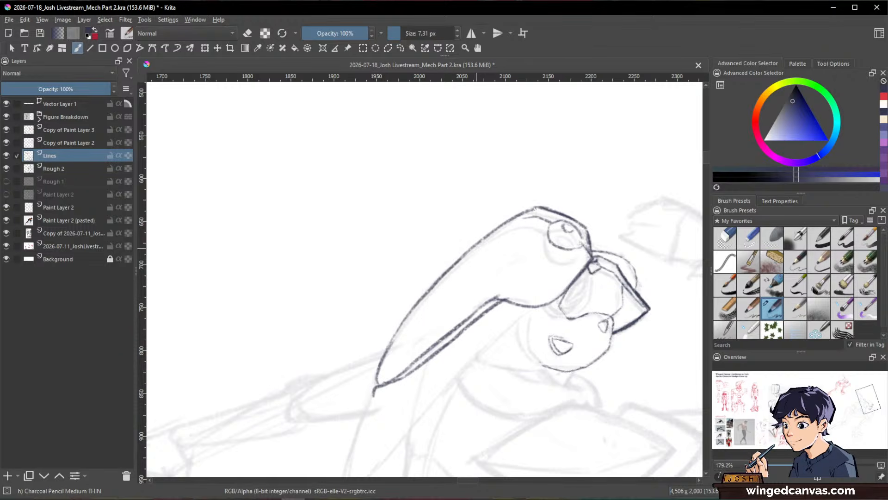
left_click_drag(654, 211, 645, 259)
left_click_drag(657, 199, 602, 245)
left_click_drag(636, 309, 625, 327)
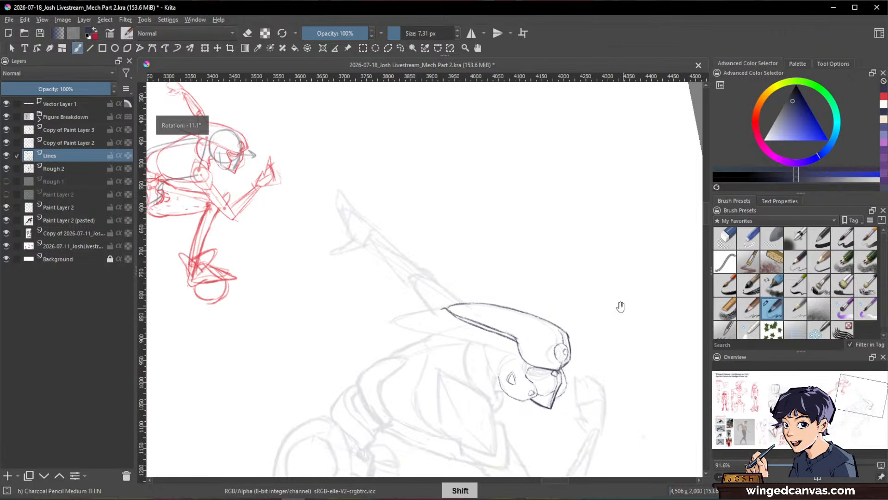
left_click_drag(585, 305, 587, 269)
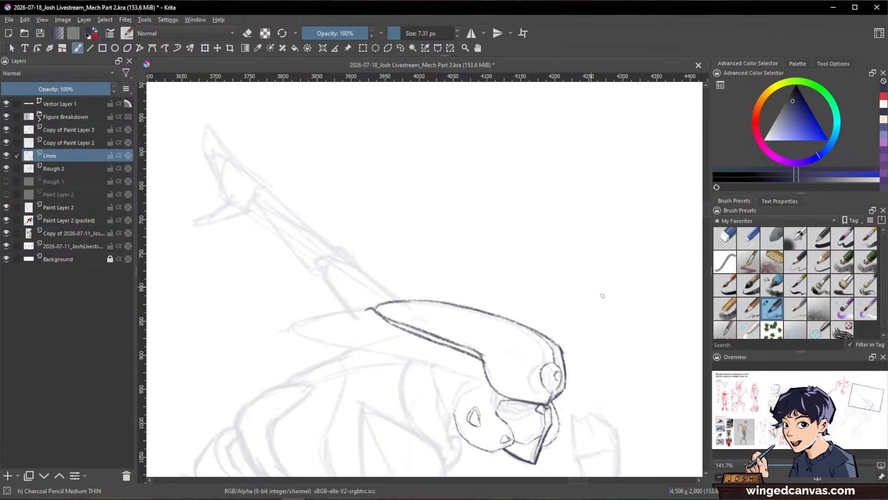
mouse_move(615, 317)
left_mouse_down()
mouse_move(638, 252)
mouse_move(646, 260)
left_mouse_up()
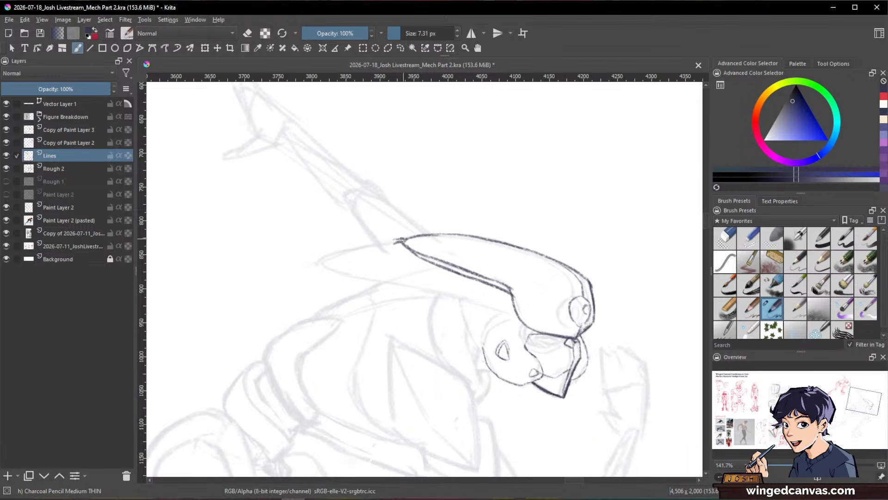
key("e")
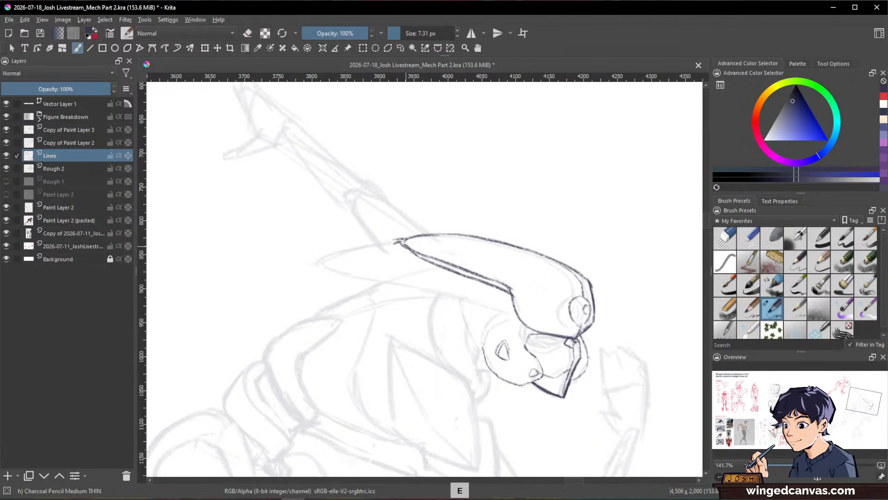
key("e")
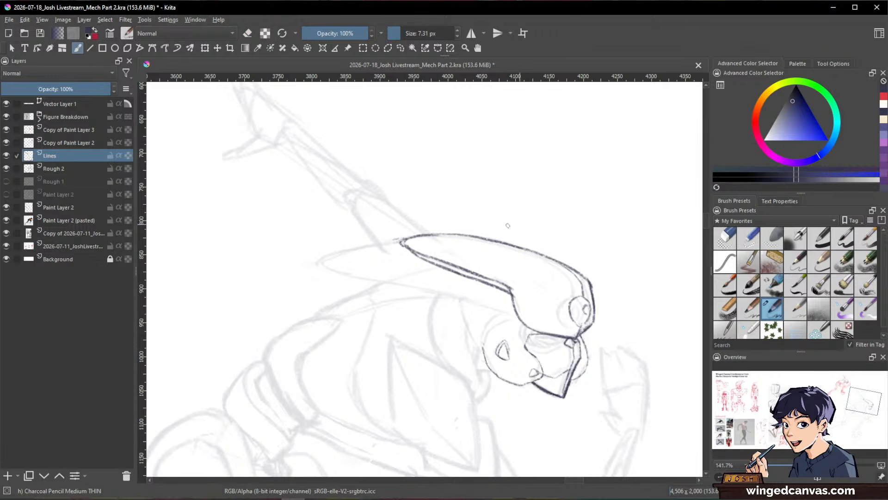
Step: Outline a small raised panel above the helmet's lower rear edge and ink the long pointed fin beneath the shell in a darker color
left_click_drag(621, 282, 627, 272)
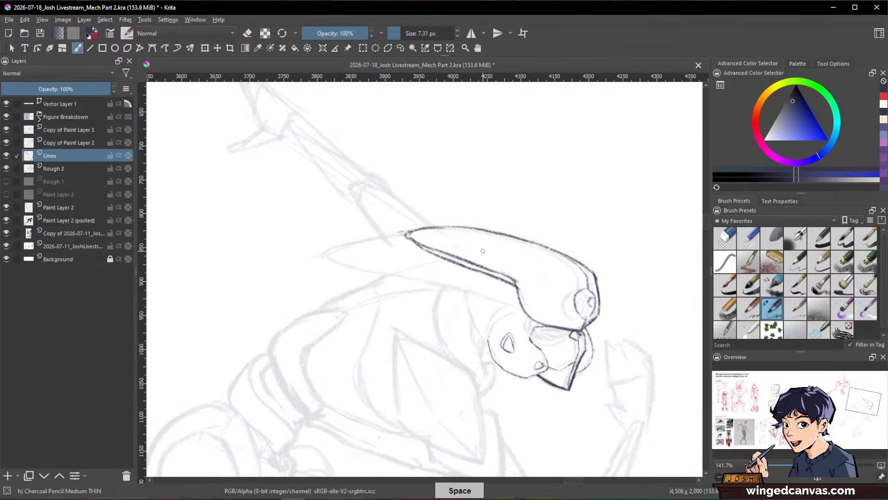
mouse_move(470, 261)
left_mouse_down()
mouse_move(482, 247)
mouse_move(511, 272)
left_mouse_up()
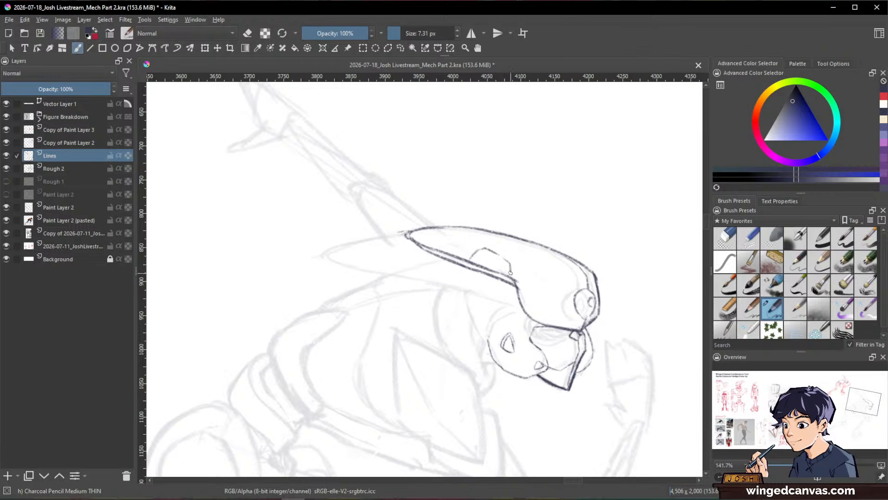
left_click_drag(632, 367, 648, 264)
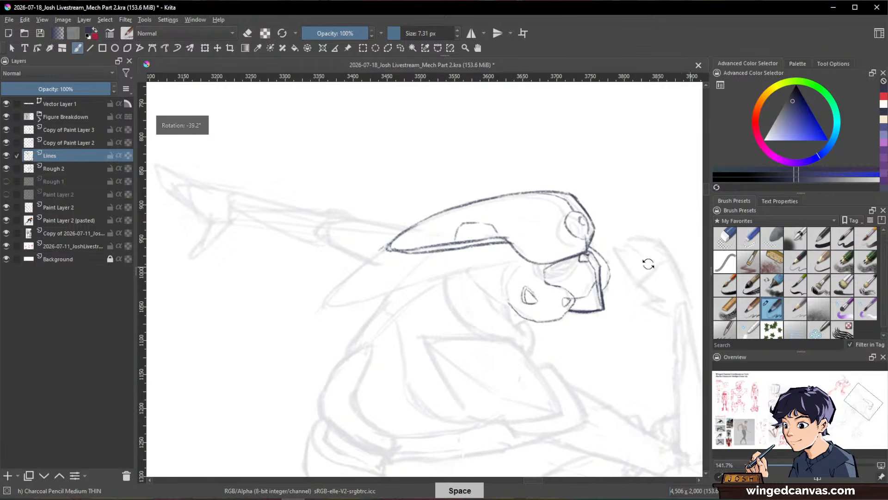
left_click(794, 95)
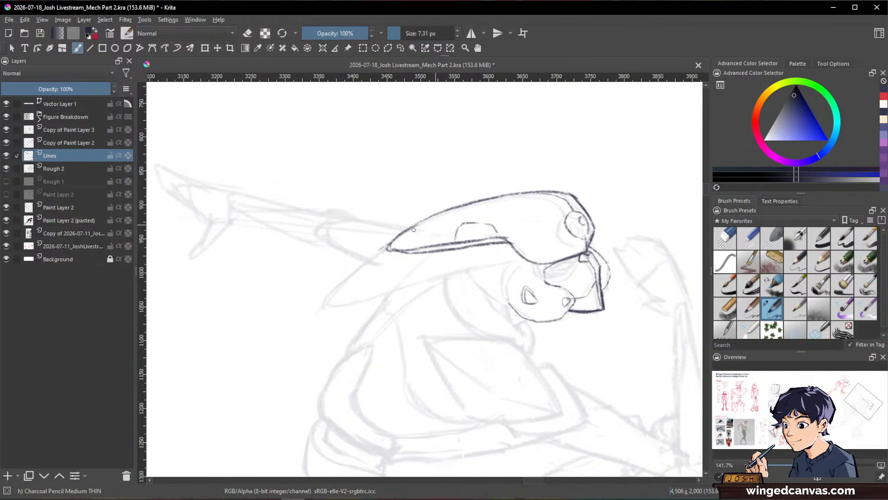
mouse_move(385, 248)
left_mouse_down()
mouse_move(322, 305)
mouse_move(521, 256)
left_mouse_up()
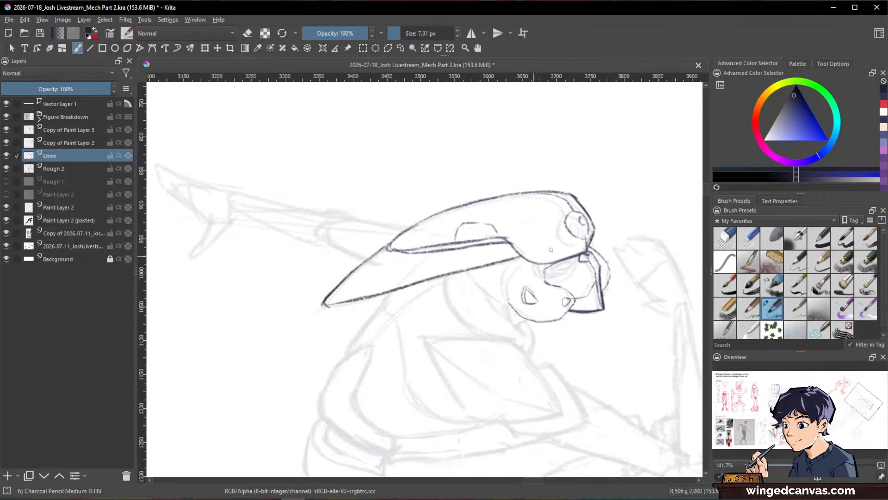
left_click_drag(636, 224, 609, 294)
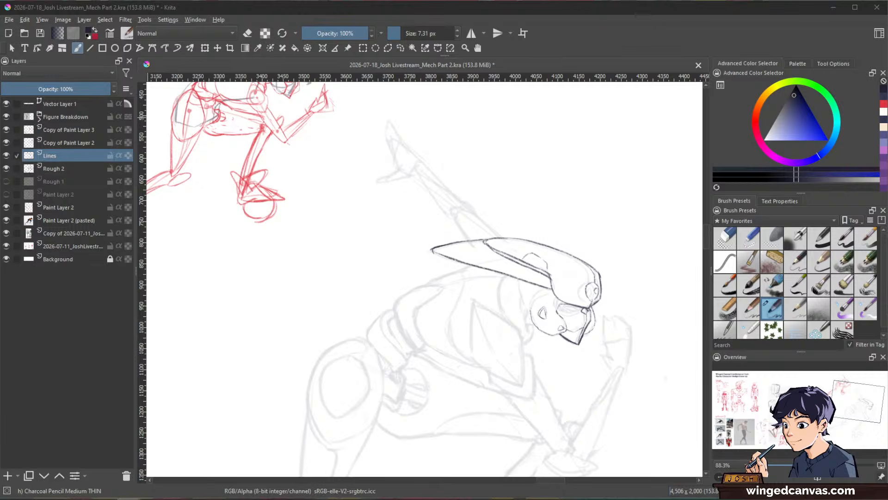
Step: Switch to the browser and review the platform and payment options on the PureRef download page, finally returning to Krita
left_click_drag(0, 44, 358, 0)
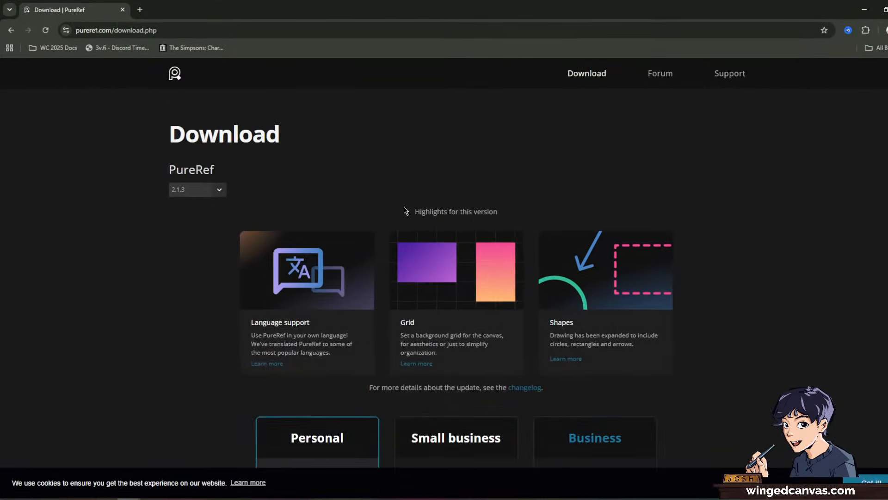
scroll(431, 220, "down", 7)
scroll(233, 253, "down", 5)
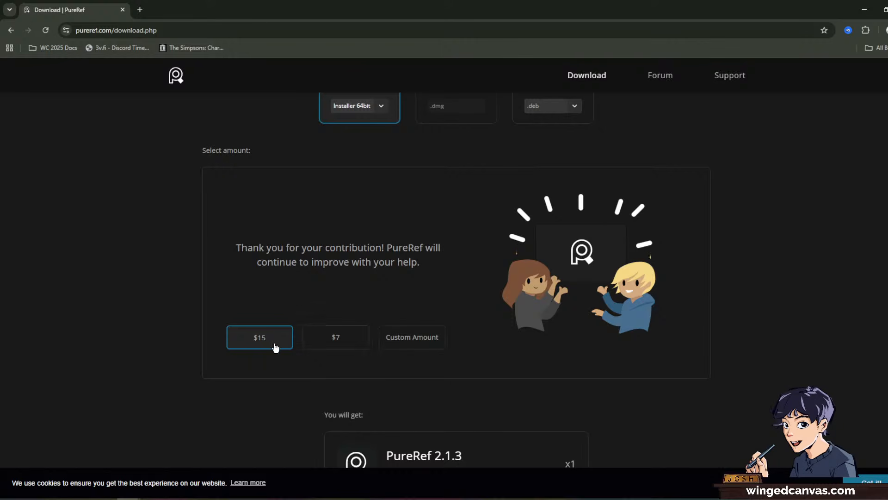
scroll(435, 267, "down", 4)
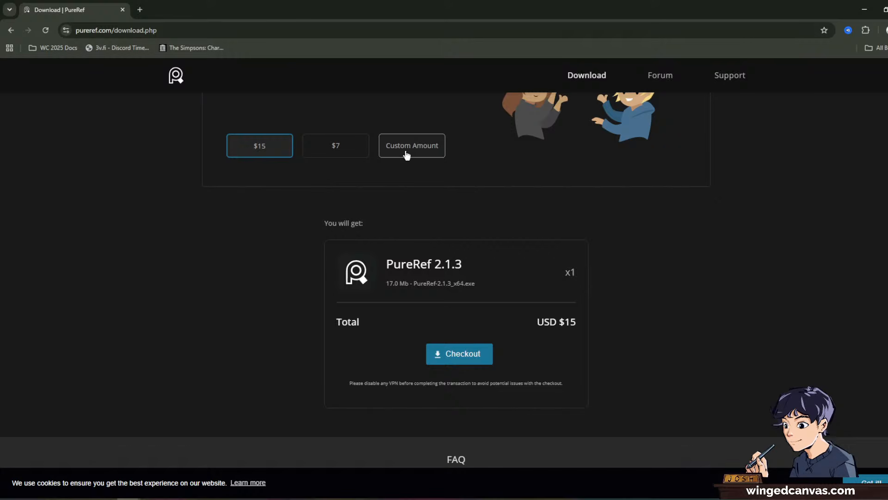
scroll(452, 192, "up", 10)
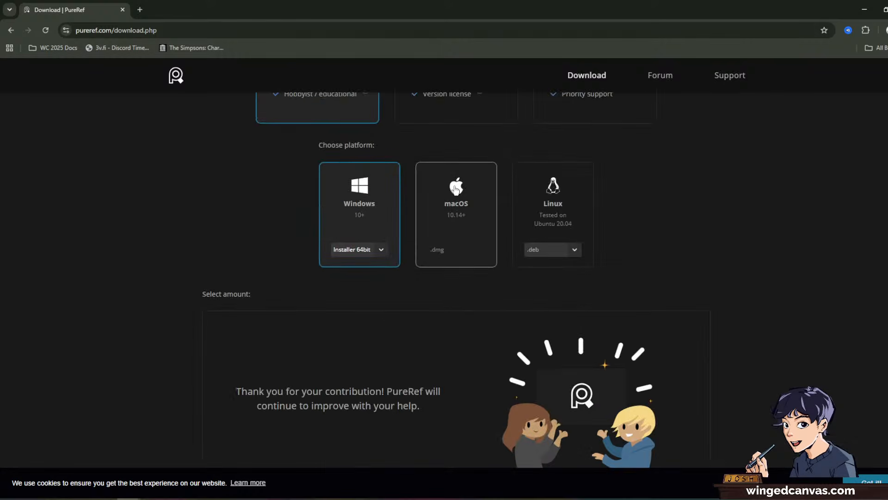
scroll(455, 190, "up", 4)
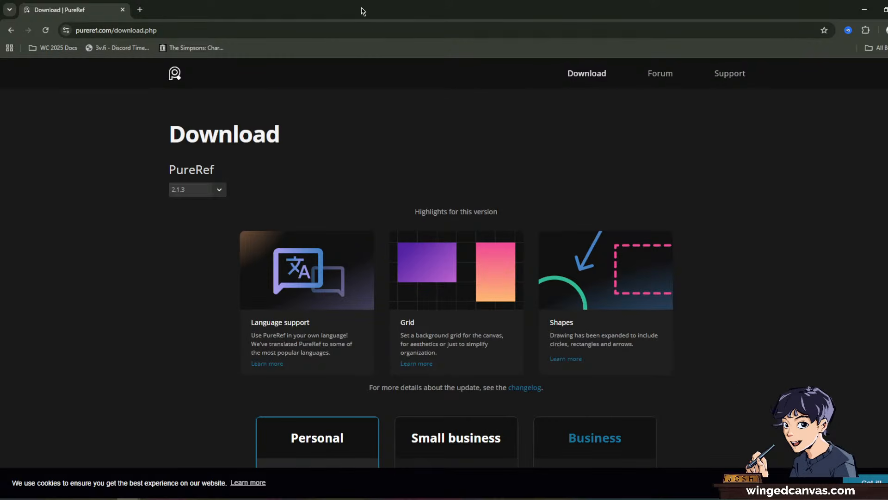
left_click_drag(399, 16, 0, 88)
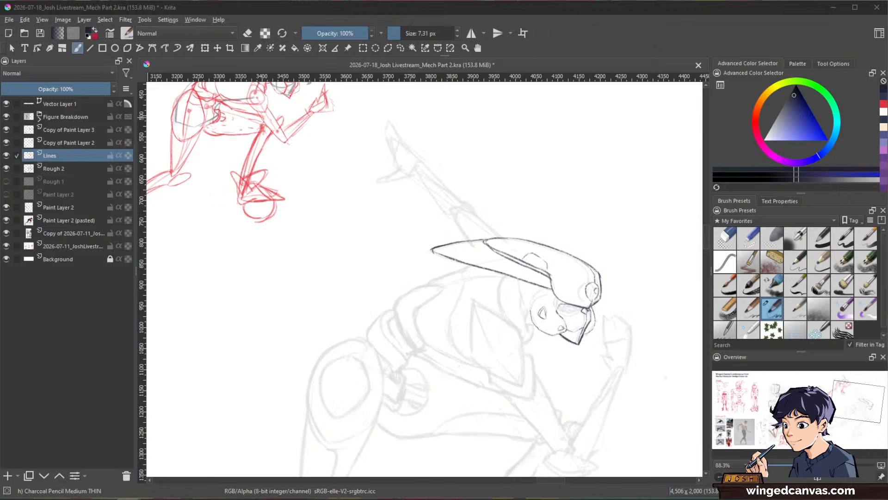
left_click(747, 54)
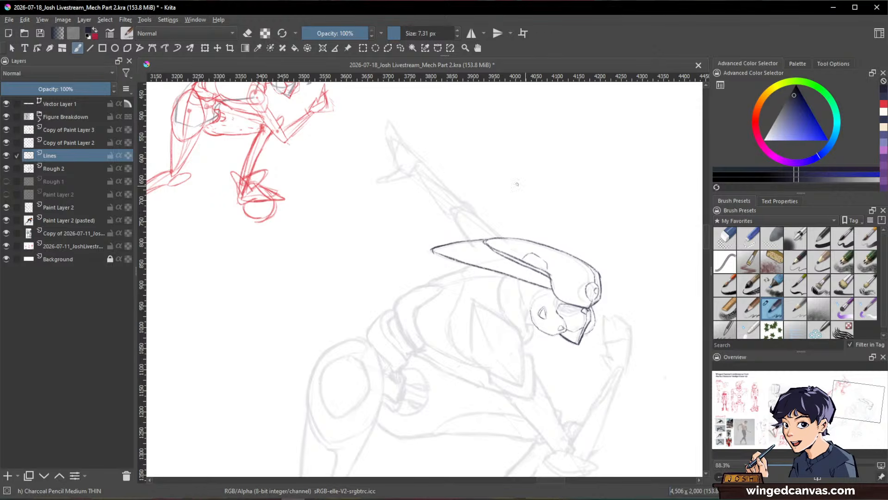
Step: Draw a thickened curved dividing line across the pointed fin, from its lower edge up to the helmet shell
key("space")
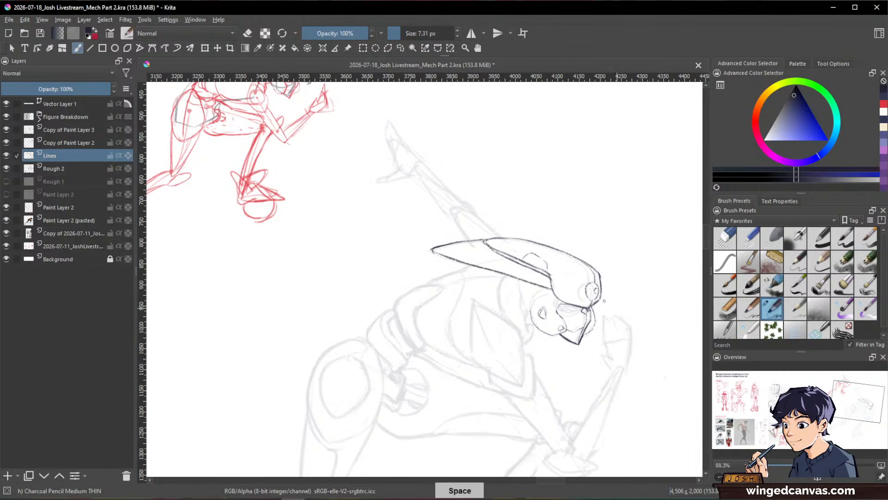
left_click_drag(534, 236, 553, 186)
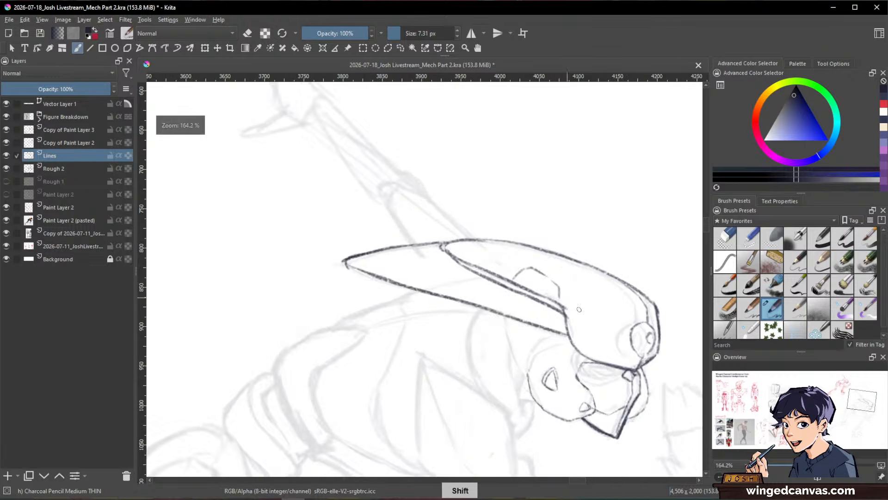
left_click_drag(580, 310, 574, 229)
left_click_drag(437, 286, 479, 247)
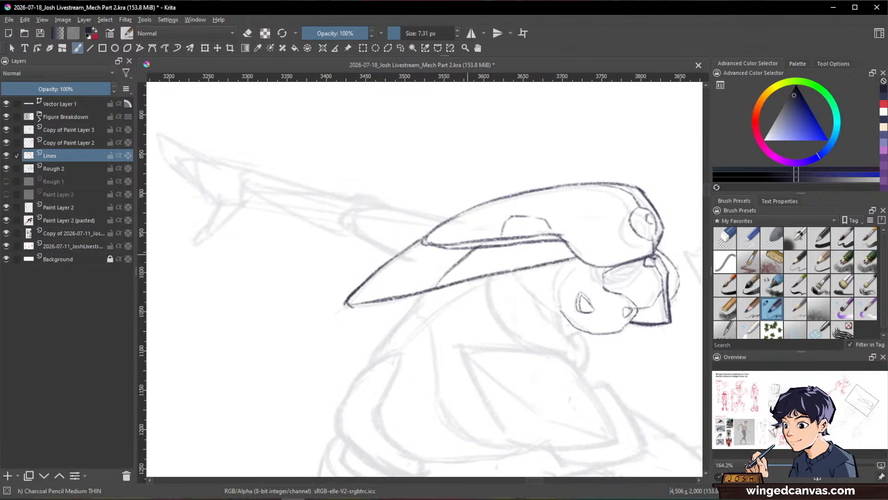
left_click_drag(438, 286, 479, 248)
Step: Thicken and clean up the outline of the round sensor on the helmet's front and redraw its small inner circle
key("space")
left_click_drag(645, 282, 635, 347)
mouse_move(674, 279)
left_mouse_down()
mouse_move(651, 384)
mouse_move(666, 266)
left_mouse_up()
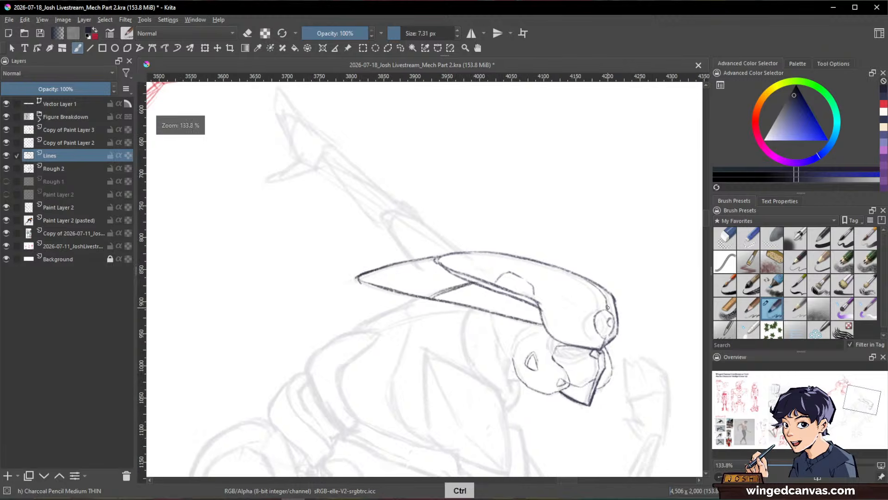
left_click_drag(607, 307, 606, 308)
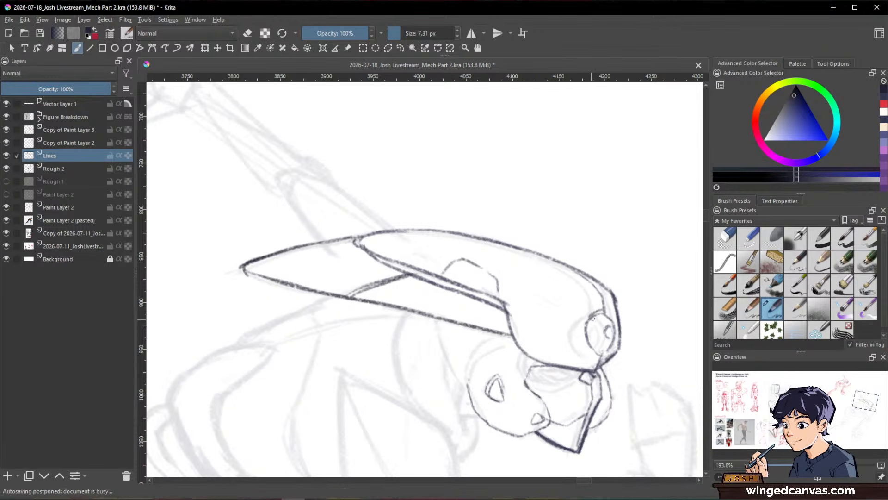
key("e")
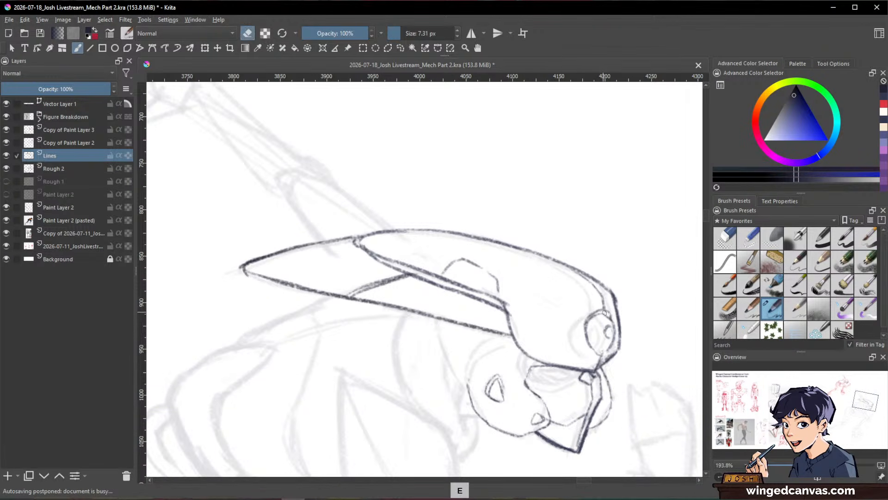
key("e")
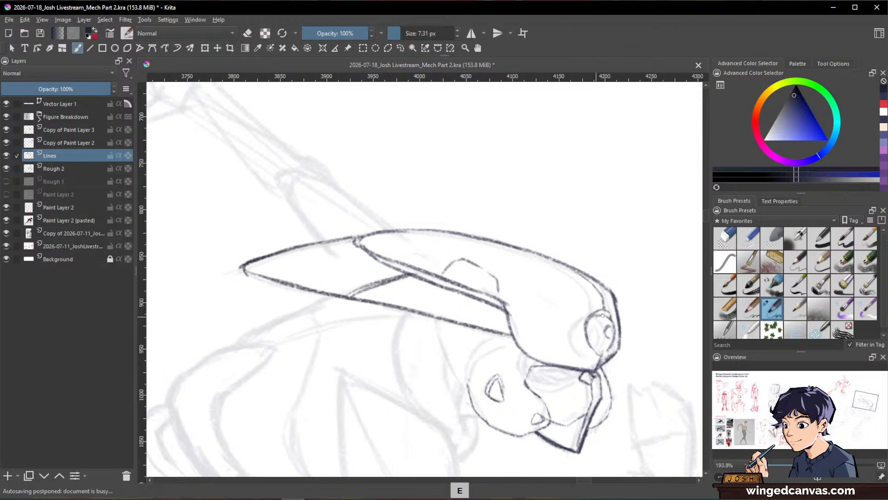
left_click_drag(625, 295, 613, 194)
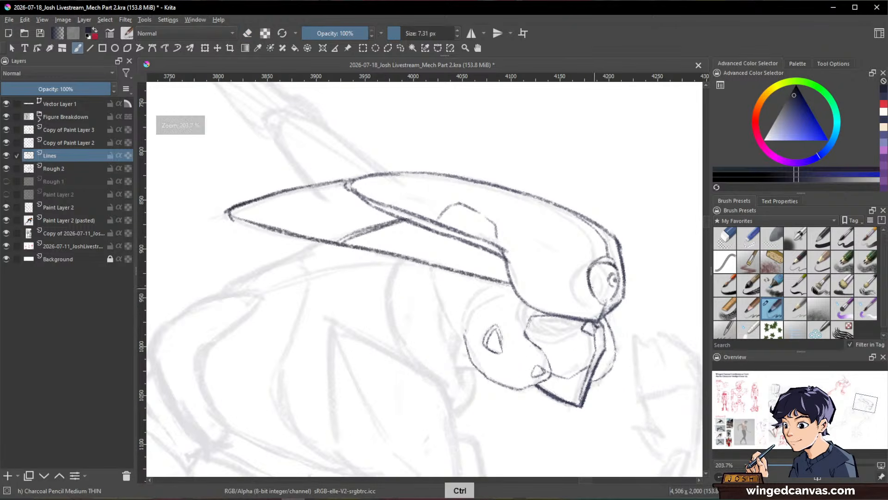
left_click_drag(634, 321, 596, 351)
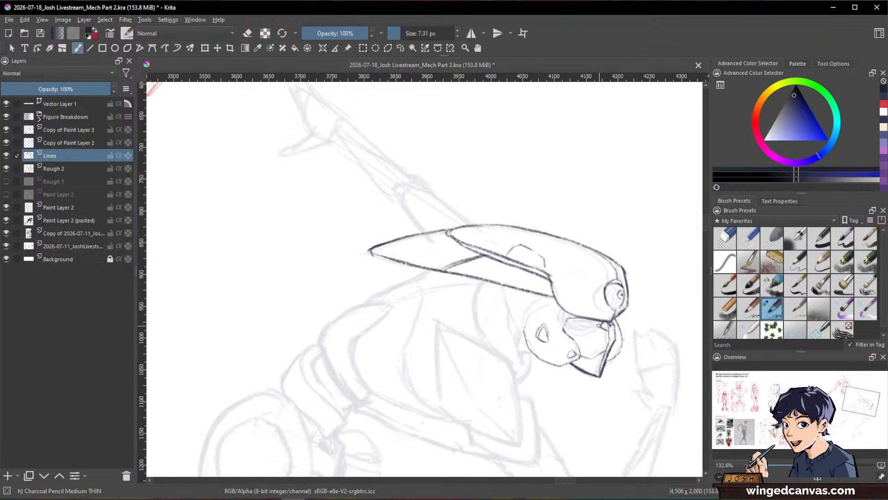
Step: Ink the back contour from under the fin down to the waist, including the outer and inner curves of the back plate
left_click_drag(643, 316, 659, 292)
left_click_drag(531, 276, 522, 246)
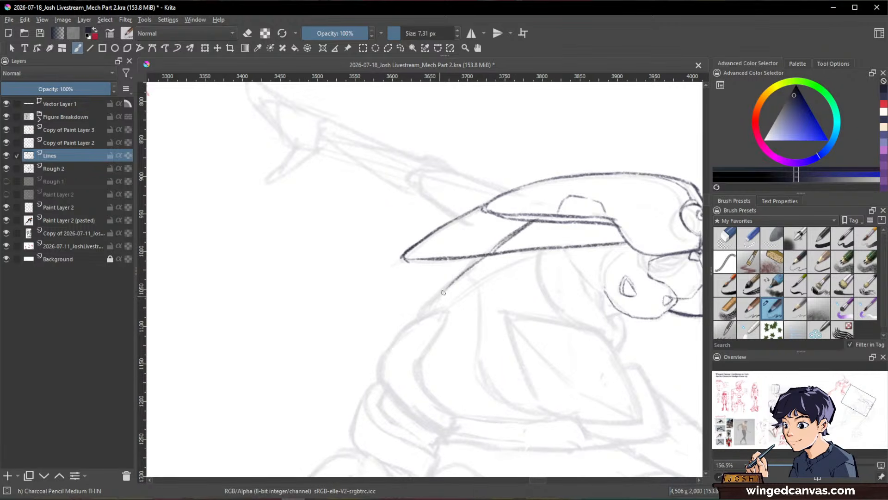
mouse_move(490, 253)
left_mouse_down()
mouse_move(441, 294)
mouse_move(452, 285)
mouse_move(380, 373)
mouse_move(419, 322)
mouse_move(458, 307)
left_mouse_up()
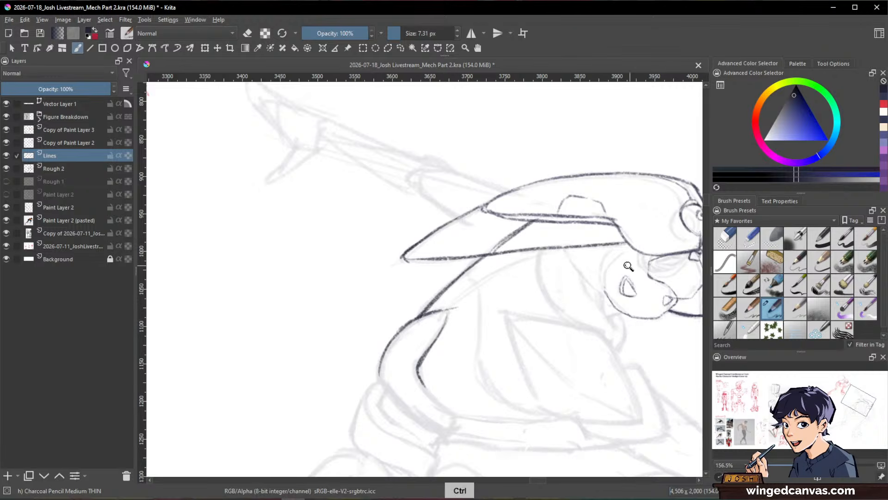
Step: Ink the S-shaped dividing line from the small notch on the back contour down across the torso, doubling its lower curve
mouse_move(635, 244)
left_mouse_down()
mouse_move(624, 296)
mouse_move(564, 400)
mouse_move(647, 261)
mouse_move(644, 234)
left_mouse_up()
left_click_drag(597, 264, 636, 211)
mouse_move(613, 338)
left_mouse_down()
mouse_move(623, 311)
mouse_move(505, 186)
mouse_move(451, 231)
left_mouse_up()
key("e")
key("e")
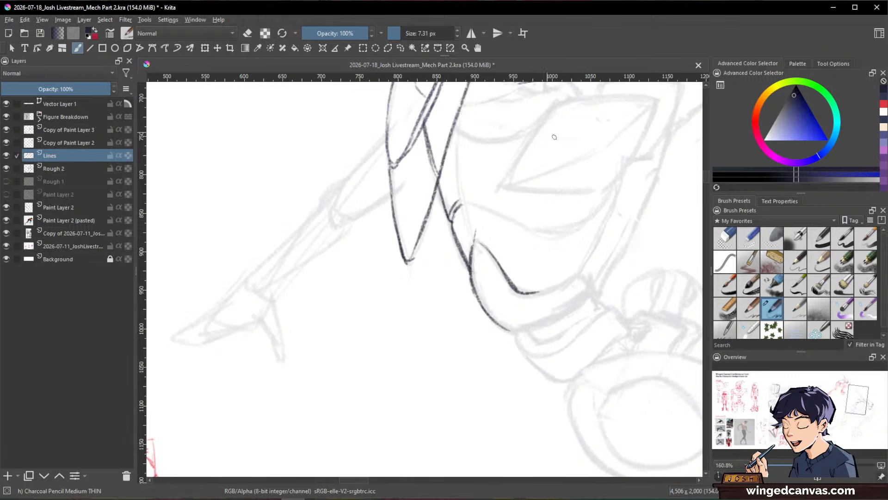
key("space")
left_click_drag(642, 198, 532, 382)
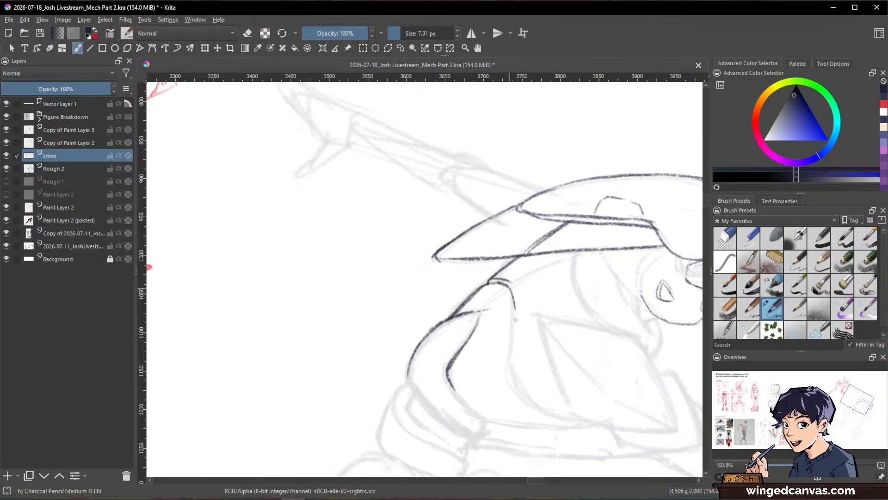
key("space")
mouse_move(621, 248)
left_mouse_down()
mouse_move(606, 358)
mouse_move(626, 237)
left_mouse_up()
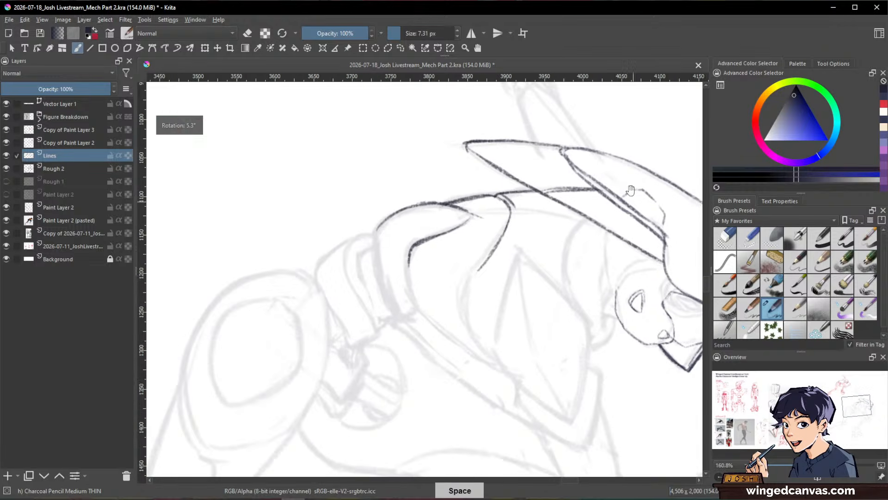
mouse_move(481, 269)
left_mouse_down()
mouse_move(468, 303)
mouse_move(485, 350)
left_mouse_up()
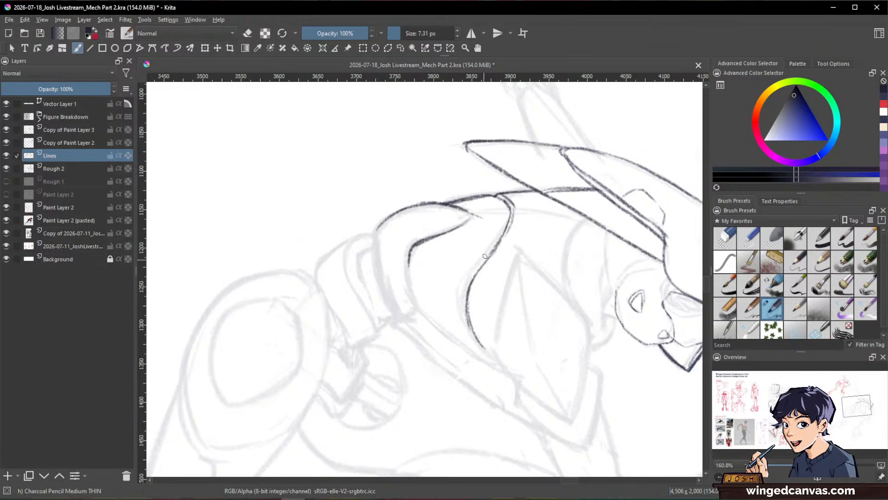
mouse_move(496, 248)
left_mouse_down()
mouse_move(461, 286)
mouse_move(457, 309)
mouse_move(475, 335)
left_mouse_up()
Step: Extend the back plate's inner curve down and across the torso until it meets the lower end of the S-shaped line
mouse_move(417, 248)
left_mouse_down()
mouse_move(410, 283)
mouse_move(413, 264)
mouse_move(429, 310)
mouse_move(618, 336)
mouse_move(633, 410)
left_mouse_up()
key("ctrl+space")
key("shift+space")
left_click_drag(600, 354, 546, 250)
key("ctrl+space")
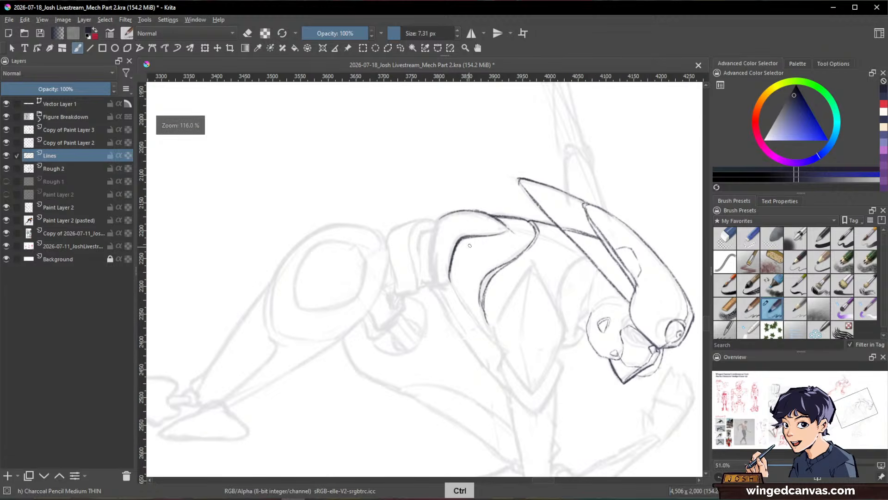
left_click_drag(451, 265, 474, 318)
left_click_drag(455, 287, 483, 324)
key("ctrl+space")
key("shift+space")
left_click_drag(582, 293, 546, 248)
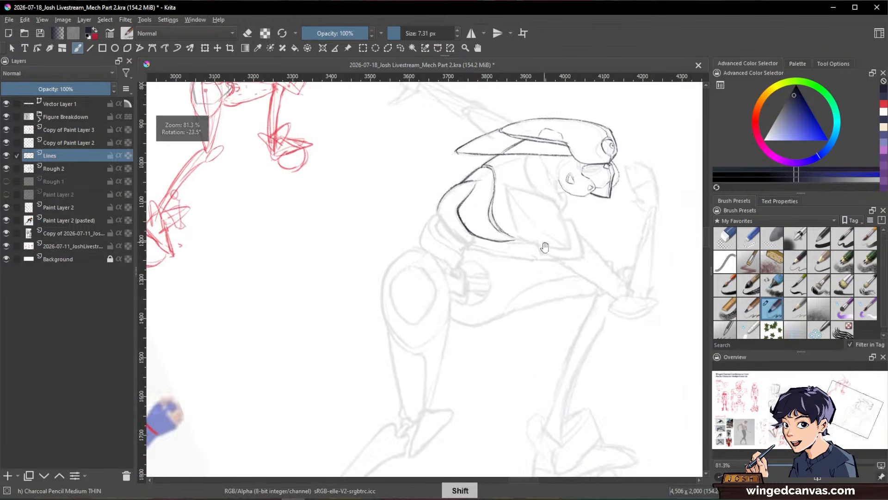
left_click_drag(500, 212, 527, 274)
key("ctrl+space")
key("e")
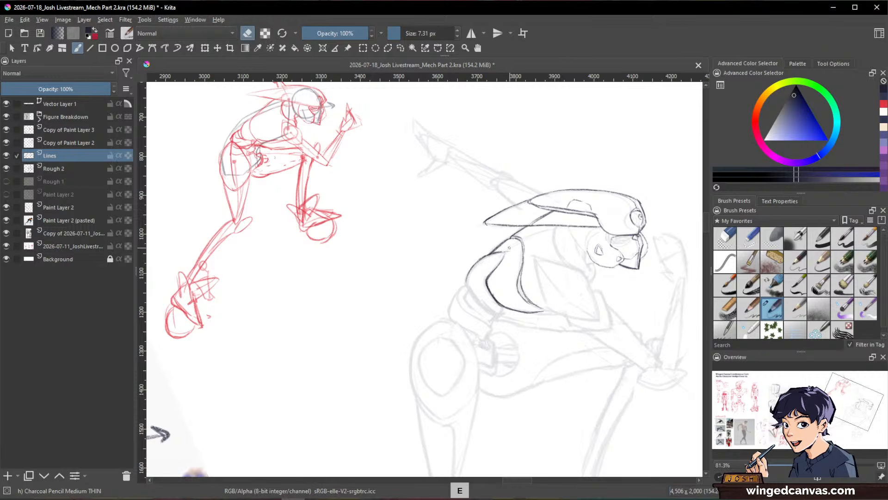
key("e")
Step: Ink the curved collar edge from beneath the fin down to its hooked lower end behind the jaw
key("space")
left_click_drag(629, 342, 612, 363)
key("shift+space")
left_click_drag(662, 306, 605, 412)
key("space")
key("ctrl+space")
left_click_drag(584, 347, 491, 252)
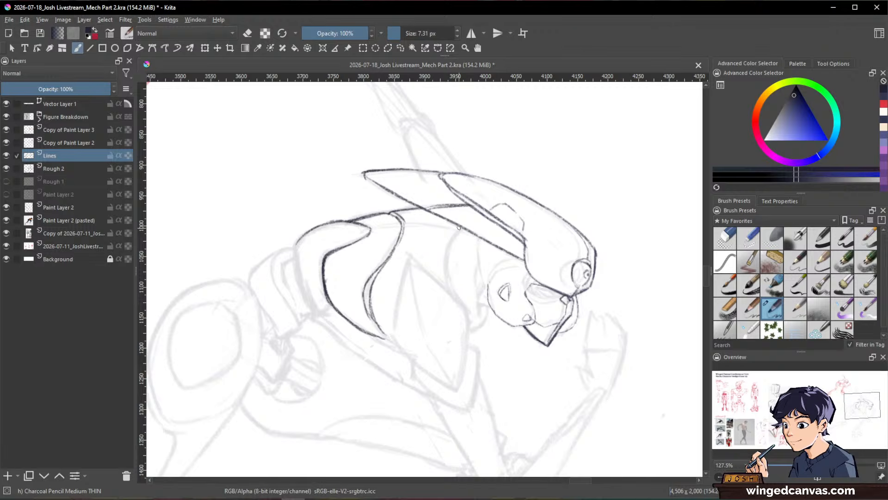
left_click_drag(458, 228, 452, 265)
left_click_drag(458, 226, 451, 260)
left_click_drag(465, 293, 484, 311)
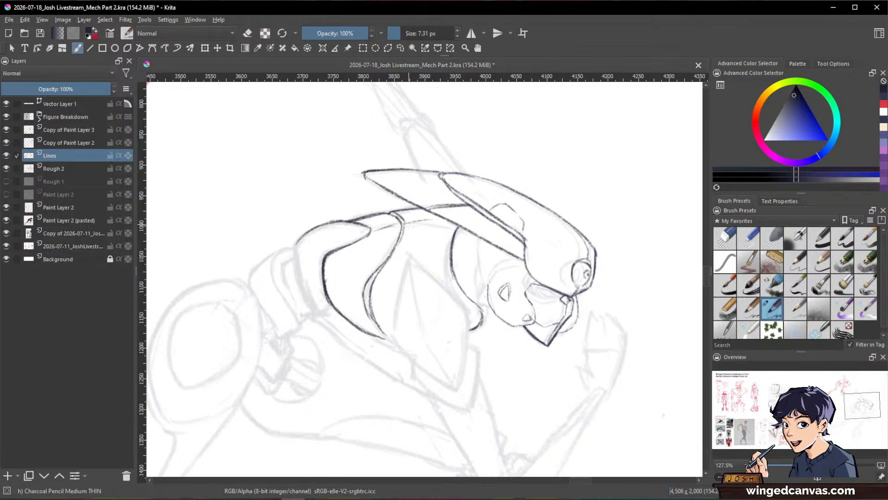
Step: Ink the neck contour between the collar and the jaw, clean up its overlap, and close the collar's hooked lower tip
mouse_move(617, 258)
left_mouse_down()
mouse_move(599, 322)
mouse_move(566, 299)
left_mouse_up()
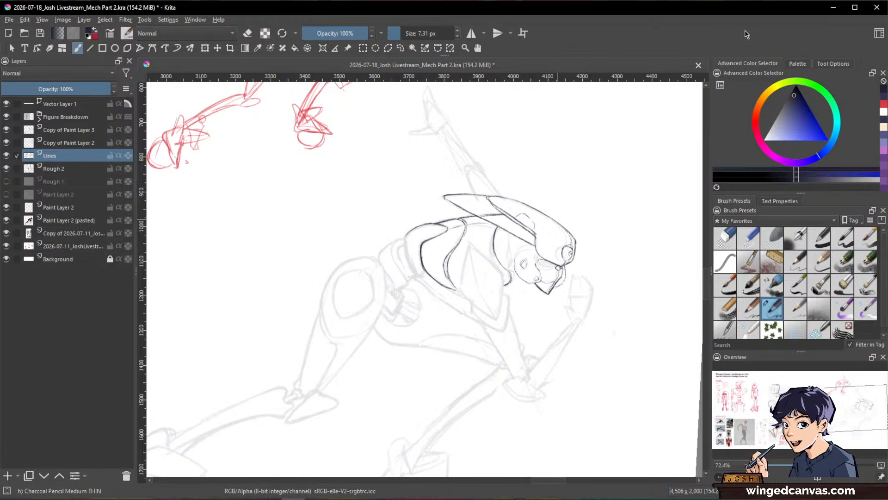
key("space")
mouse_move(519, 259)
left_mouse_down()
mouse_move(502, 202)
mouse_move(492, 250)
mouse_move(505, 268)
left_mouse_up()
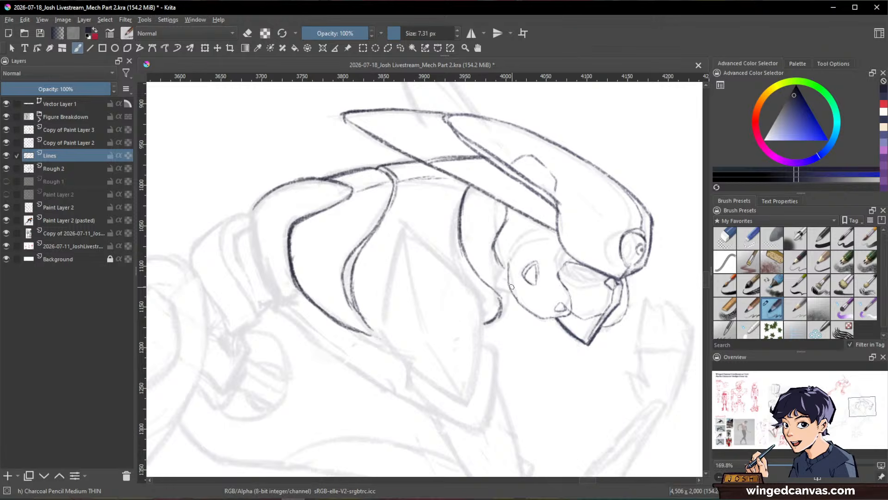
left_click_drag(517, 300, 502, 316)
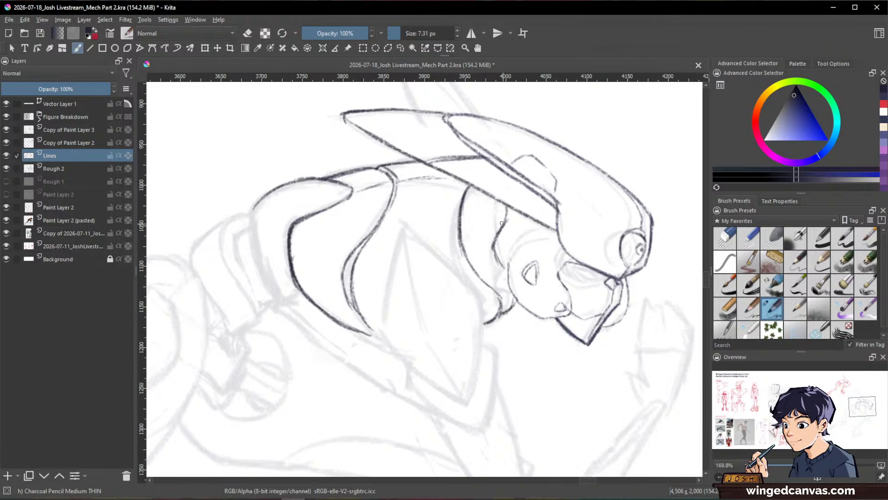
key("e")
mouse_move(501, 269)
left_mouse_down()
mouse_move(494, 244)
mouse_move(501, 254)
left_mouse_up()
key("e")
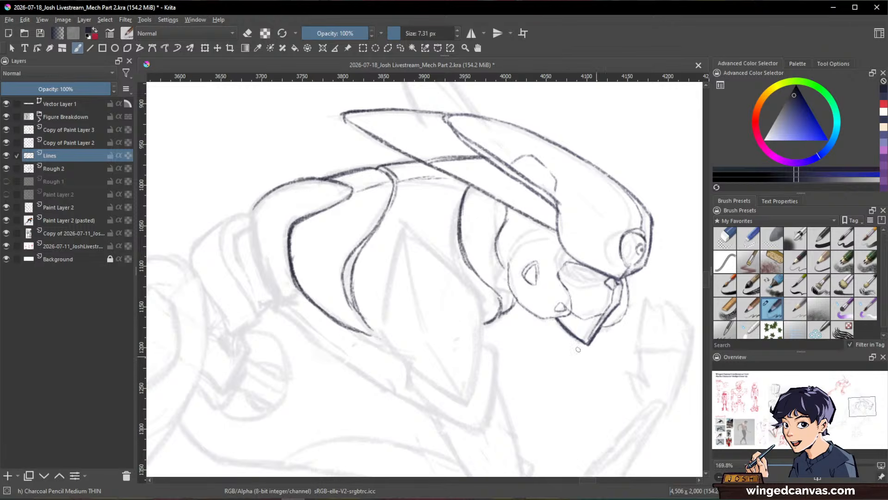
left_click_drag(514, 300, 504, 313)
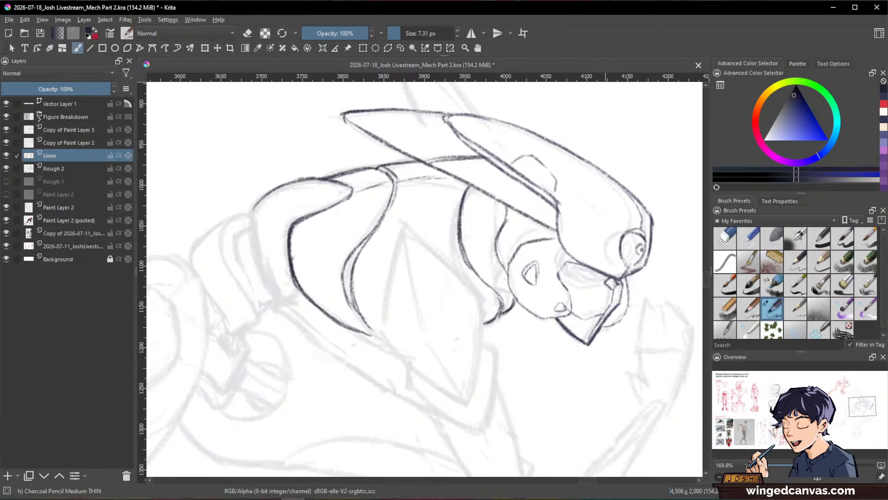
Step: Bring up the Mech References board in PureRef, resize it to sit beside the drawing, and return to Krita
left_click_drag(0, 110, 309, 103)
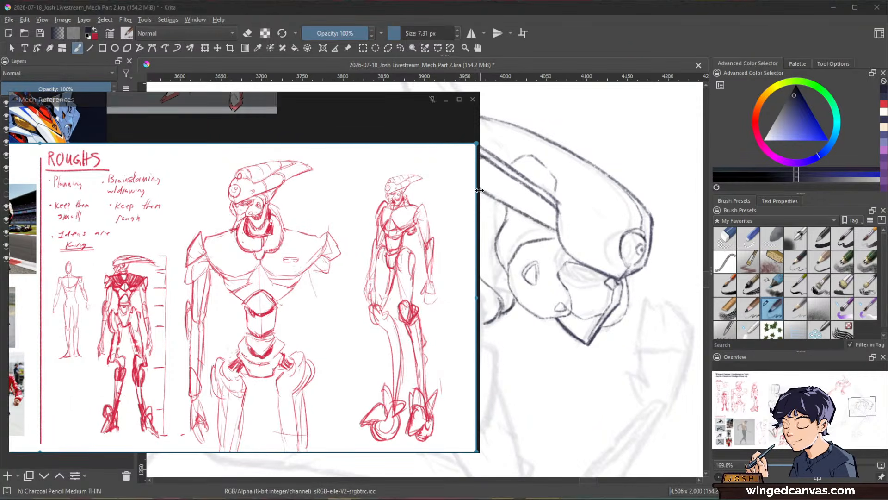
left_click_drag(477, 195, 210, 217)
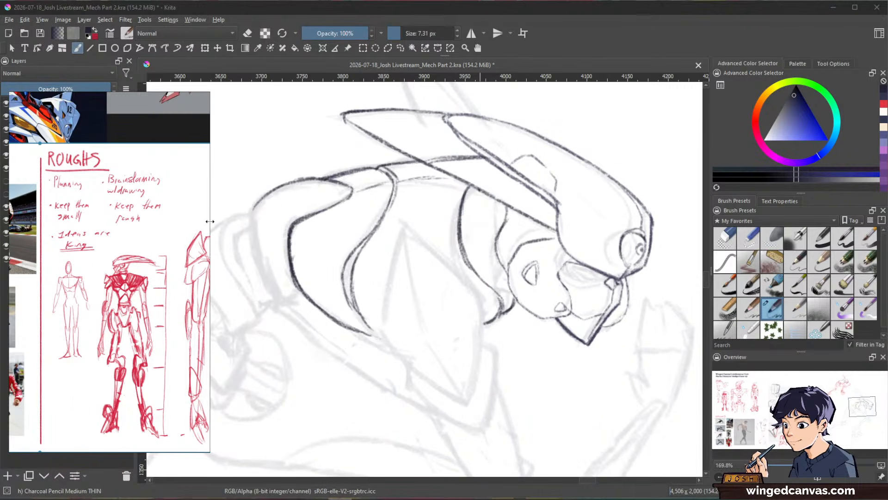
left_click_drag(113, 105, 110, 85)
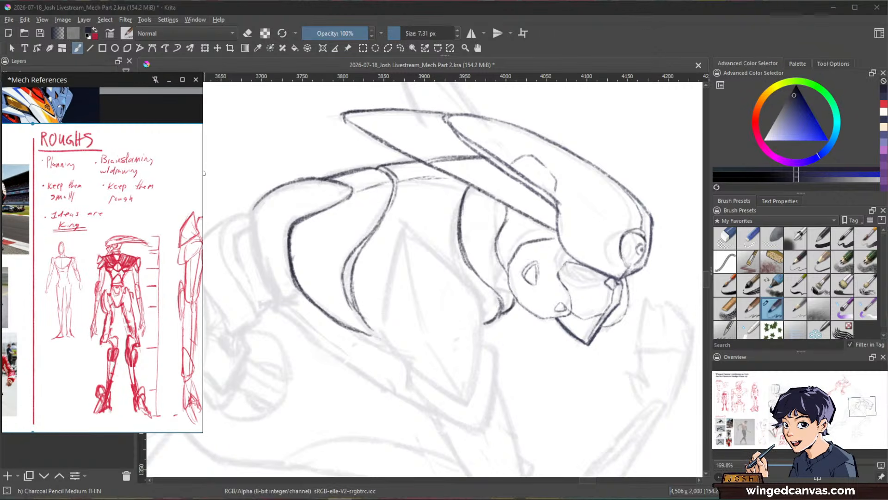
left_click_drag(203, 174, 271, 180)
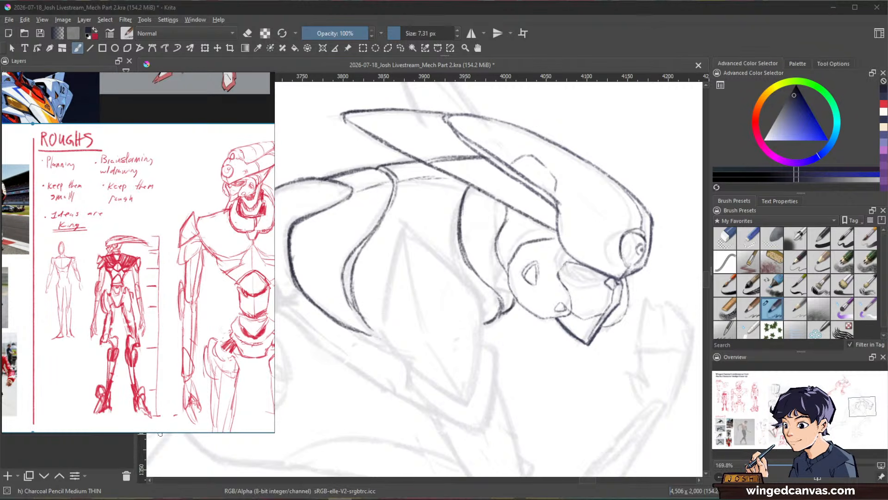
left_click_drag(162, 433, 172, 488)
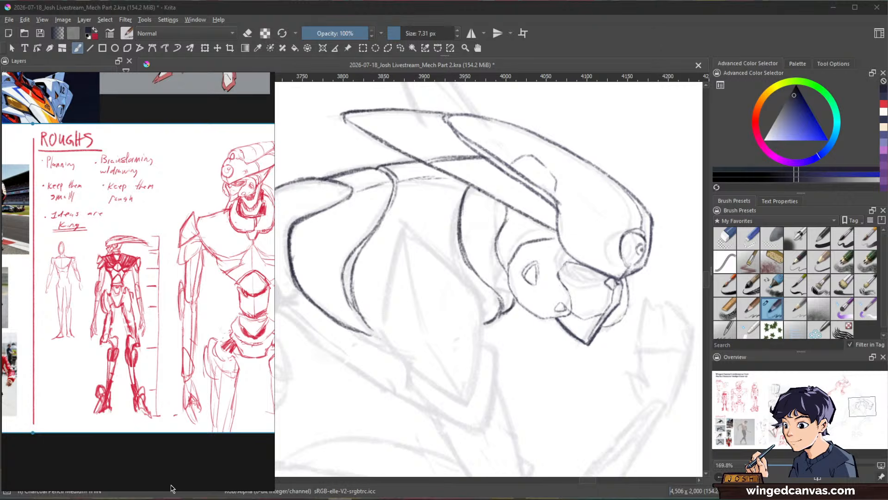
left_click(486, 66)
left_click_drag(497, 238, 478, 230)
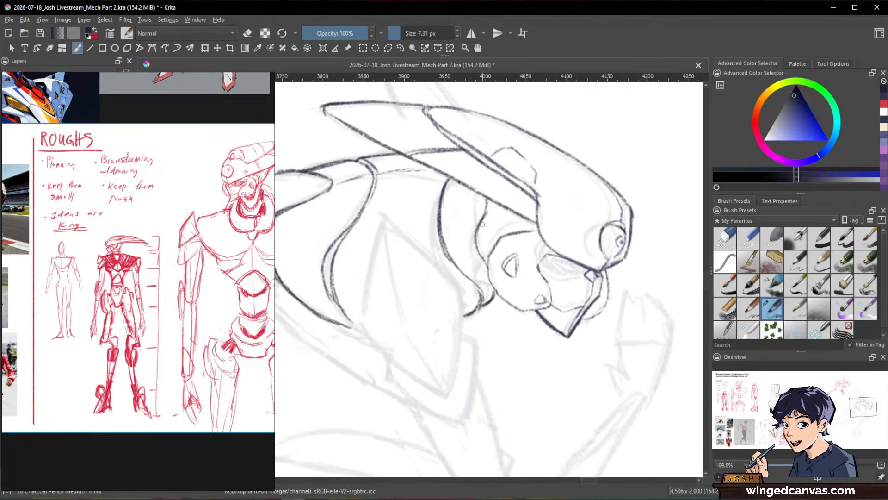
left_click_drag(607, 344, 548, 415)
mouse_move(516, 384)
left_mouse_down()
mouse_move(595, 404)
mouse_move(623, 339)
mouse_move(599, 389)
left_mouse_up()
key("ctrl+z")
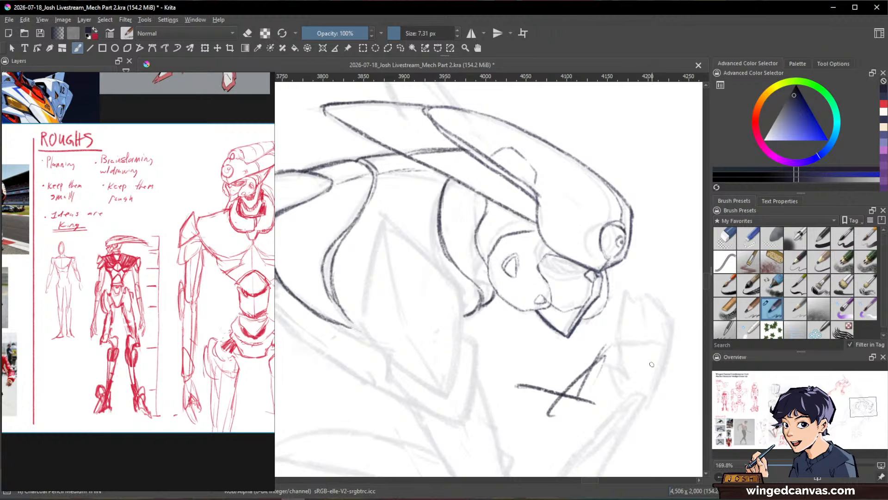
key("ctrl+z")
key("ctrl+z")
key("ctrl+z")
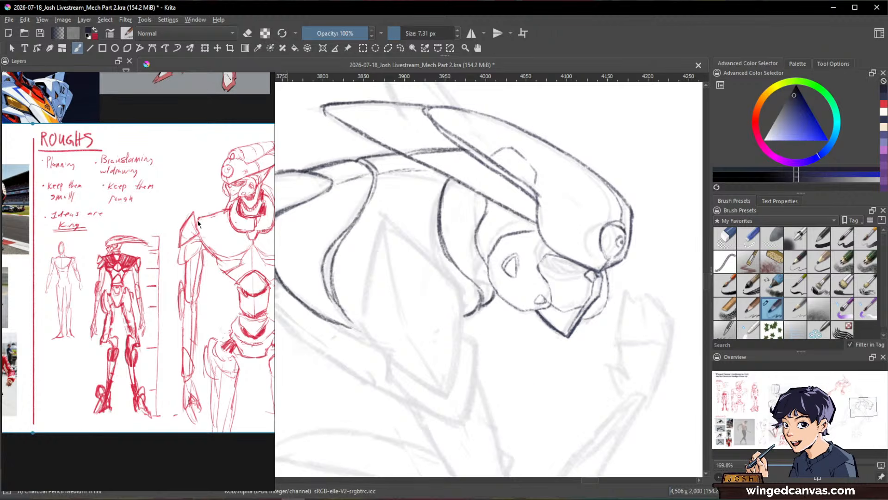
Step: Browse the mecha images on the PureRef board and examine the head, neck and torso of the large red rough
scroll(162, 194, "down", 3)
left_click_drag(143, 175, 111, 409)
scroll(147, 252, "up", 4)
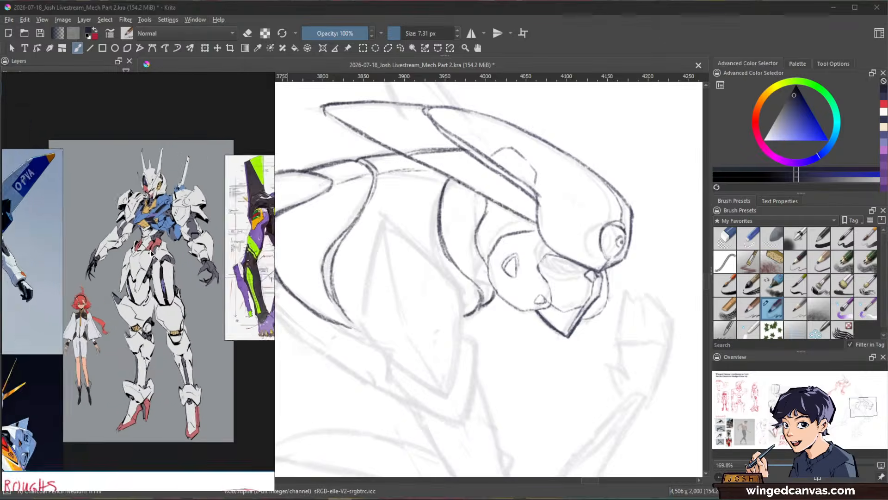
left_click_drag(199, 294, 71, 238)
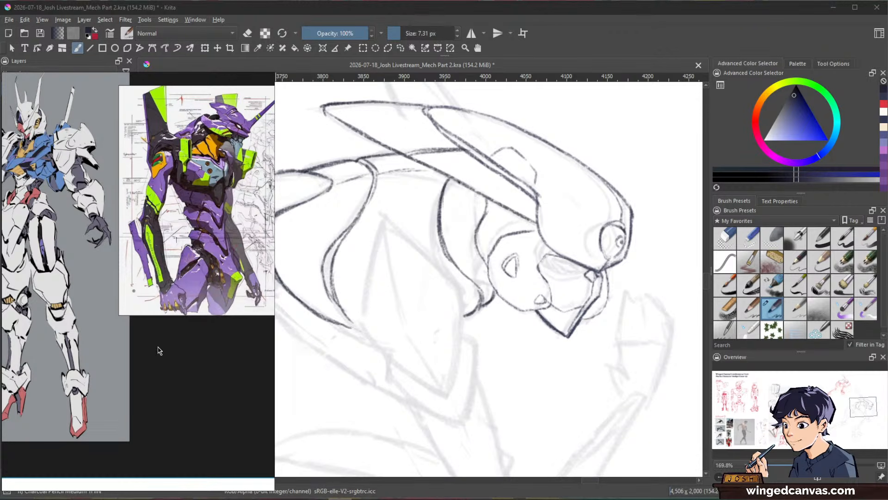
left_click_drag(159, 351, 169, 97)
scroll(168, 97, "up", 1)
mouse_move(164, 307)
left_mouse_down()
mouse_move(160, 280)
mouse_move(221, 199)
mouse_move(217, 143)
left_mouse_up()
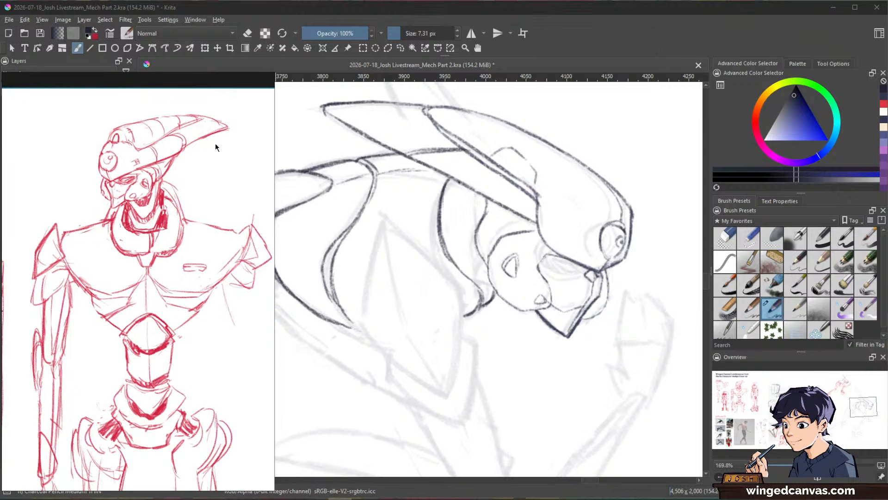
Step: Switch back to Krita and ink the short curved neck details between the collar, the fin and the back of the jaw
left_click(617, 40)
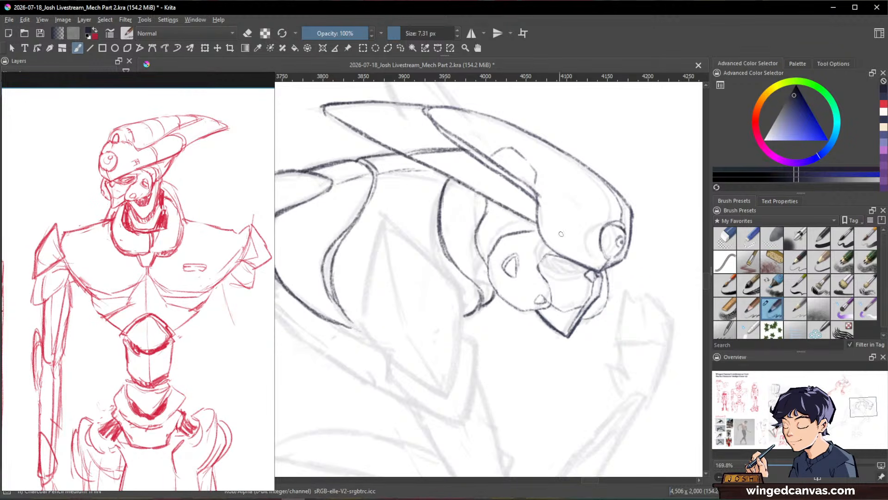
mouse_move(534, 238)
left_mouse_down()
mouse_move(572, 292)
mouse_move(536, 257)
mouse_move(528, 294)
left_mouse_up()
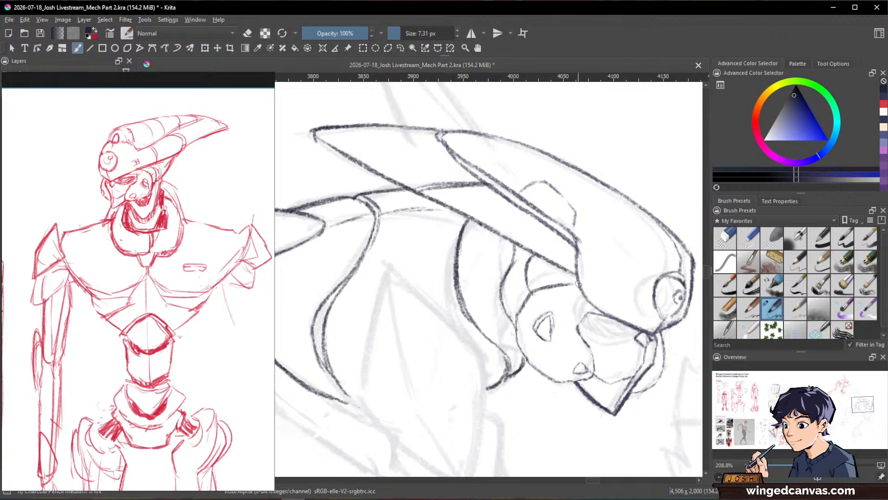
mouse_move(579, 284)
left_mouse_down()
mouse_move(546, 281)
mouse_move(569, 279)
left_mouse_up()
left_click_drag(564, 234, 569, 223)
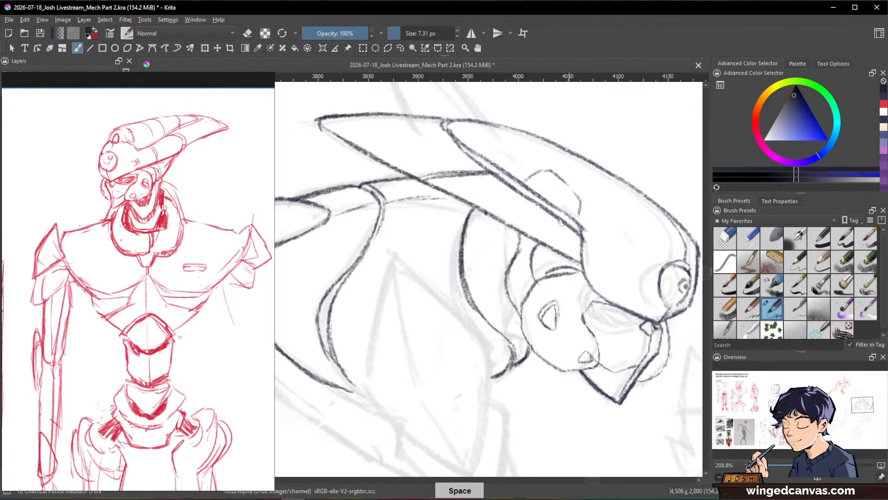
left_click_drag(531, 266, 527, 286)
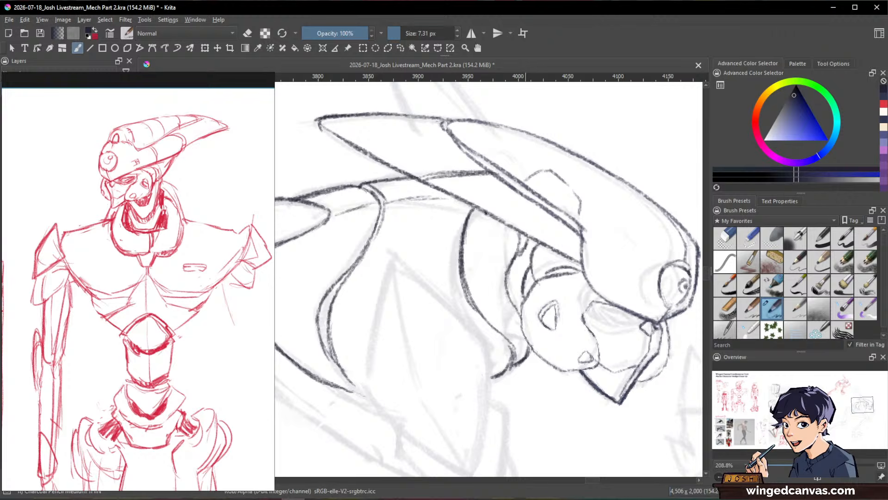
left_click_drag(526, 250, 509, 280)
left_click_drag(517, 260, 509, 292)
Step: Thicken the curved neck contour running from beneath the fin down behind the jaw with overlapping strokes
mouse_move(621, 254)
left_mouse_down()
mouse_move(600, 340)
mouse_move(600, 297)
mouse_move(618, 247)
left_mouse_up()
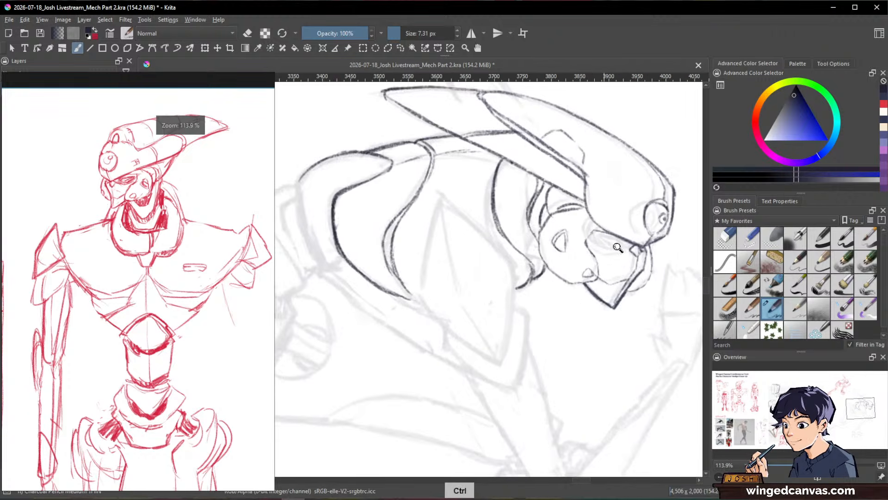
key("slash")
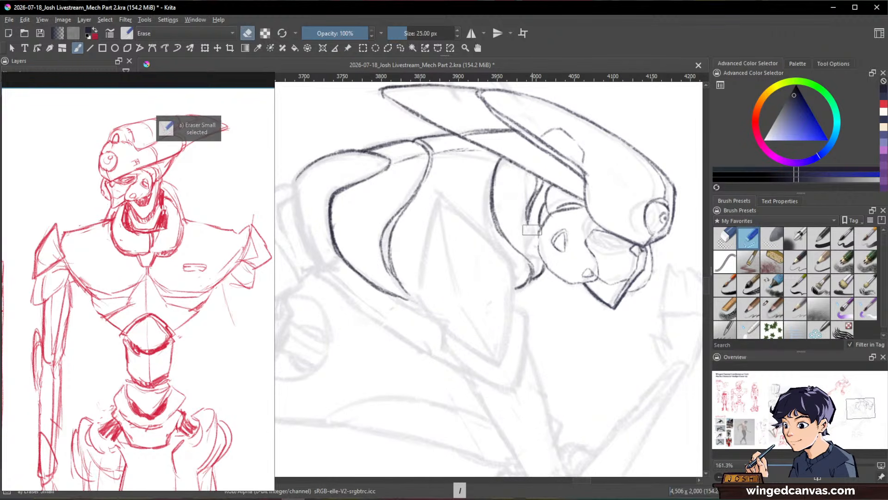
key("slash")
left_click_drag(527, 237, 529, 250)
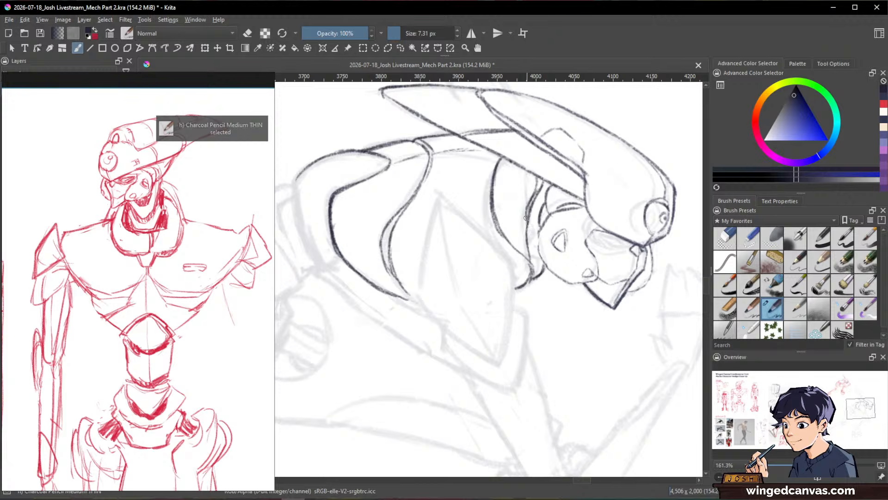
key("slash")
key("slash")
left_click_drag(530, 202, 525, 256)
Step: Enlarge the brush to 10.34 px and fill the narrow neck gaps beneath the fin and behind the jaw with solid dark shading
key("bracketright")
mouse_move(540, 178)
left_mouse_down()
mouse_move(526, 225)
mouse_move(545, 216)
left_mouse_up()
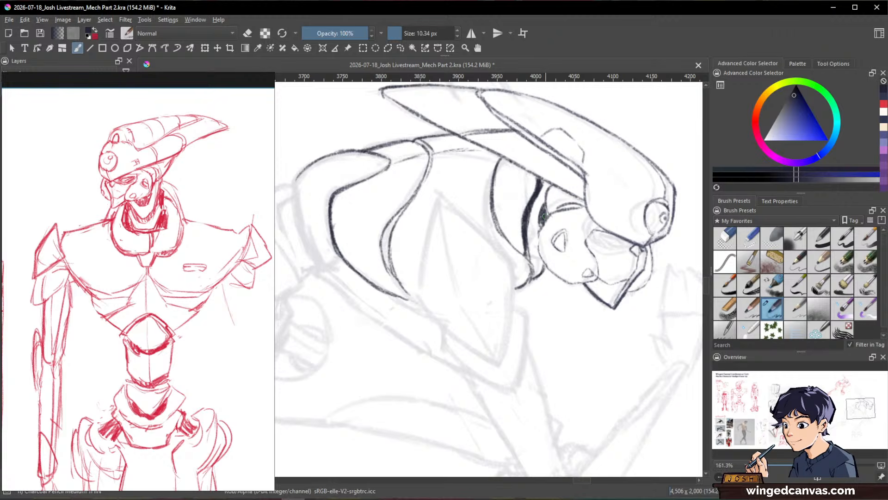
key("e")
key("e")
key("space")
mouse_move(633, 278)
left_mouse_down()
mouse_move(565, 359)
mouse_move(632, 254)
mouse_move(628, 261)
left_mouse_up()
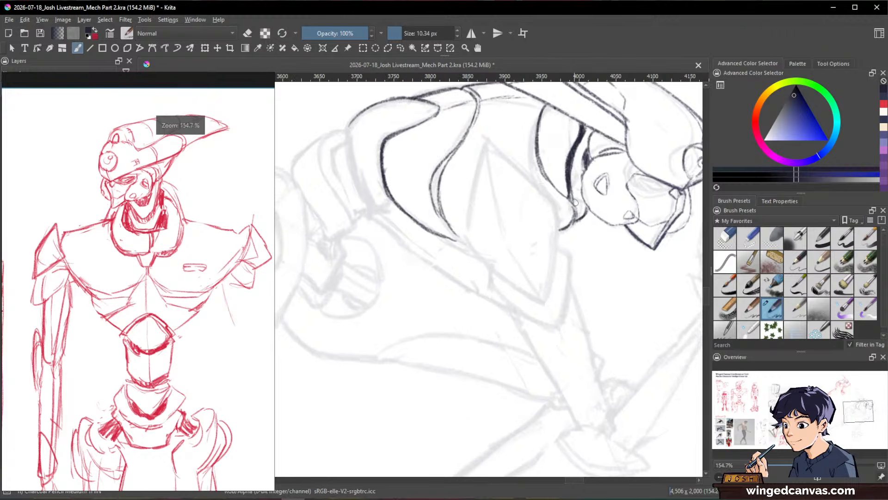
left_click_drag(571, 203, 546, 288)
key("space")
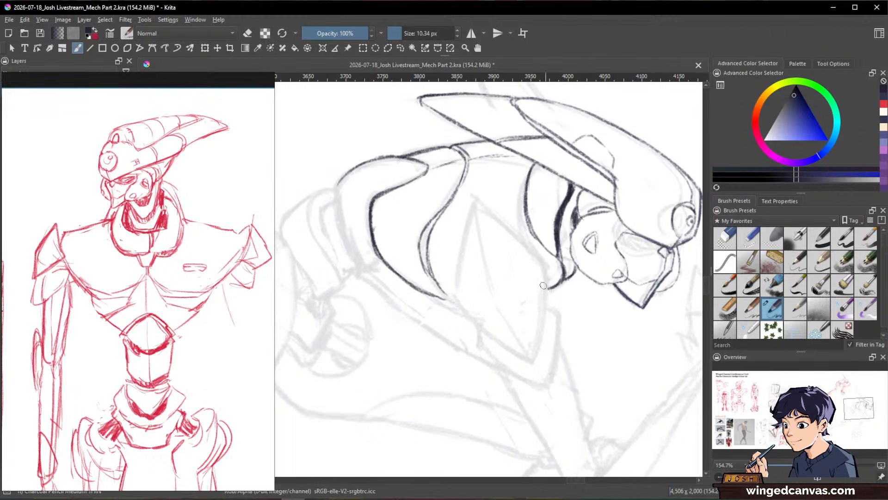
Step: Reduce the brush to 5.70 px and ink the narrow eye and its surrounding lines beneath the helmet's brow
left_click_drag(432, 268, 462, 309)
key("ctrl+space")
mouse_move(597, 260)
left_mouse_down()
mouse_move(575, 295)
mouse_move(543, 279)
left_mouse_up()
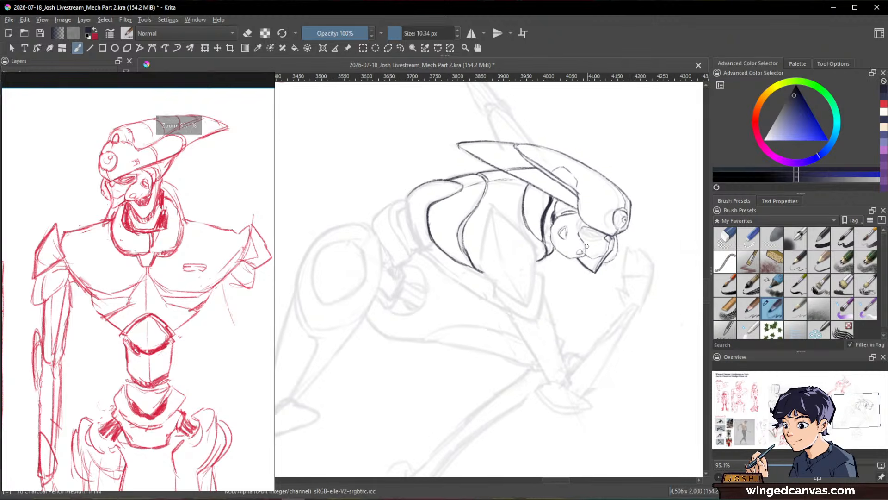
key("shift")
left_click_drag(632, 270, 637, 216)
key("ctrl+space")
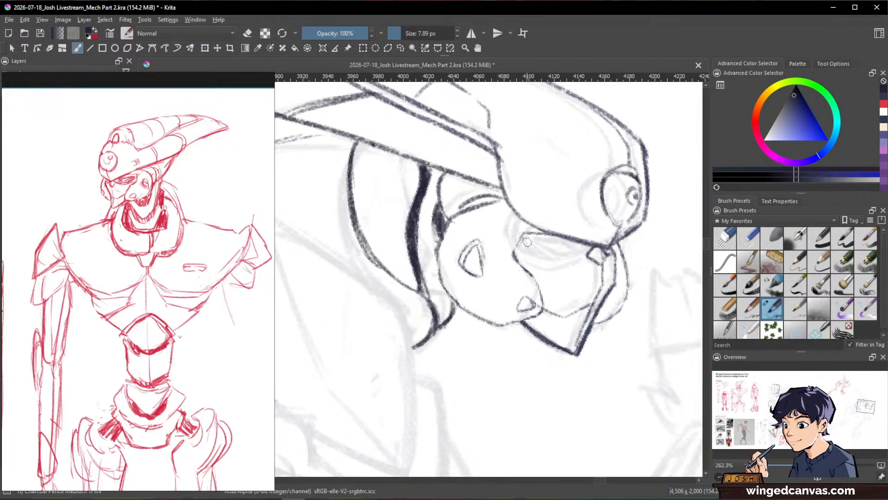
key("shift")
mouse_move(527, 242)
left_mouse_down()
mouse_move(528, 255)
mouse_move(563, 263)
mouse_move(560, 241)
mouse_move(572, 244)
mouse_move(562, 258)
mouse_move(541, 241)
mouse_move(551, 255)
left_mouse_up()
left_click_drag(656, 288, 532, 290)
left_click_drag(513, 192, 528, 132)
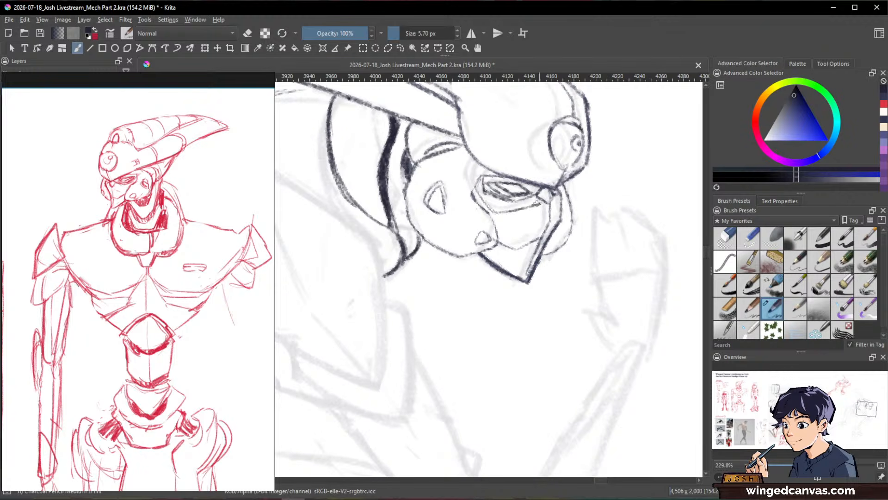
Step: Ink the upper edge of the cheek plate beneath the helmet and the small mark inside the dome on the helmet's side
mouse_move(630, 222)
left_mouse_down()
mouse_move(625, 334)
mouse_move(634, 151)
mouse_move(630, 212)
mouse_move(588, 280)
mouse_move(602, 270)
left_mouse_up()
key("slash")
key("slash")
key("e")
key("e")
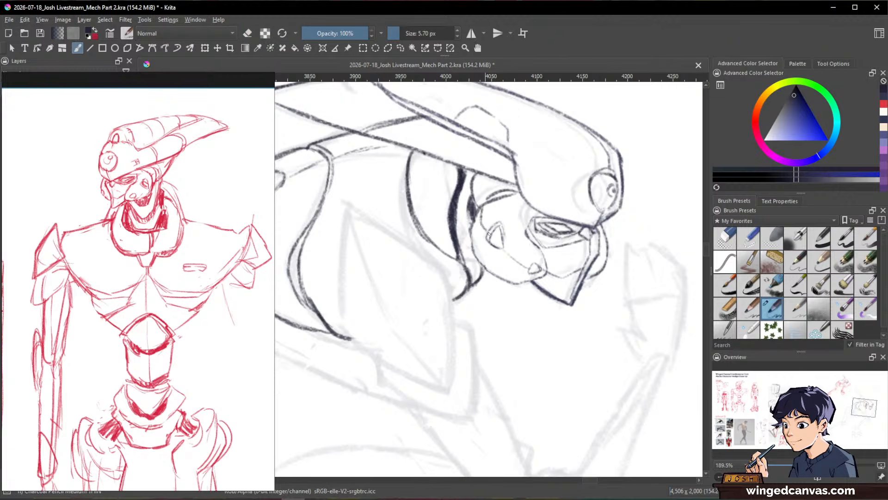
left_click_drag(649, 258, 588, 182)
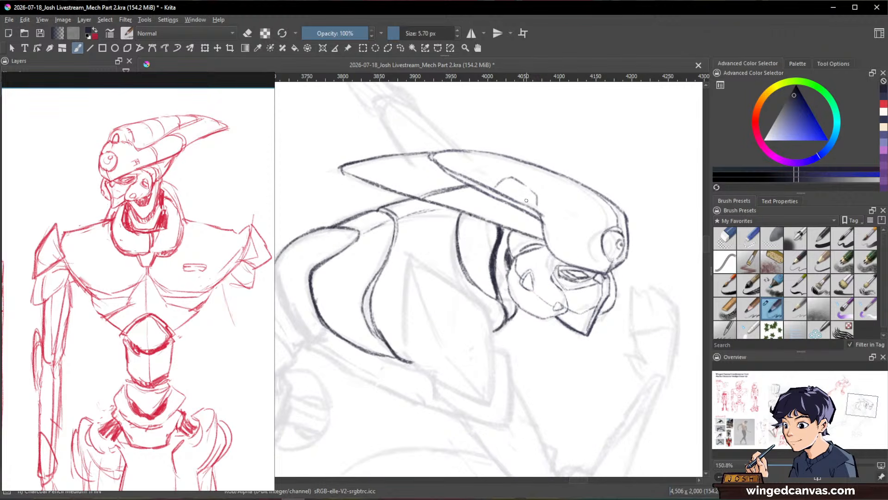
left_click_drag(641, 263, 616, 356)
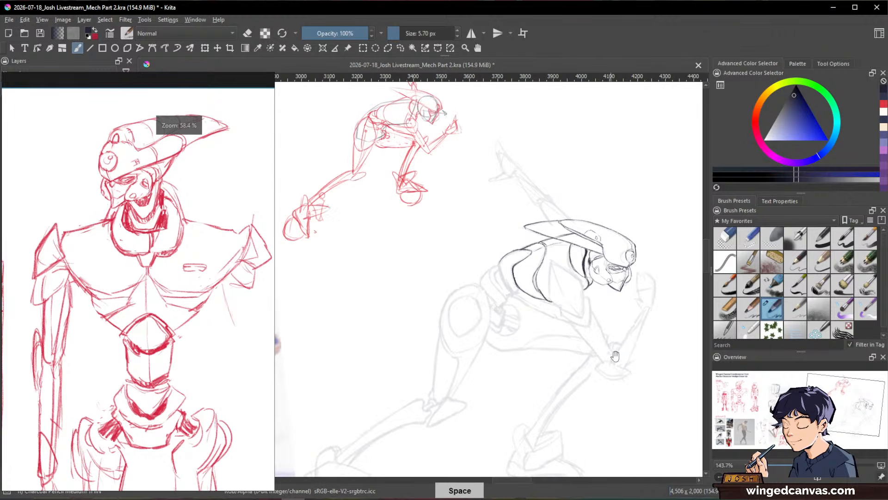
left_click_drag(576, 237, 645, 188)
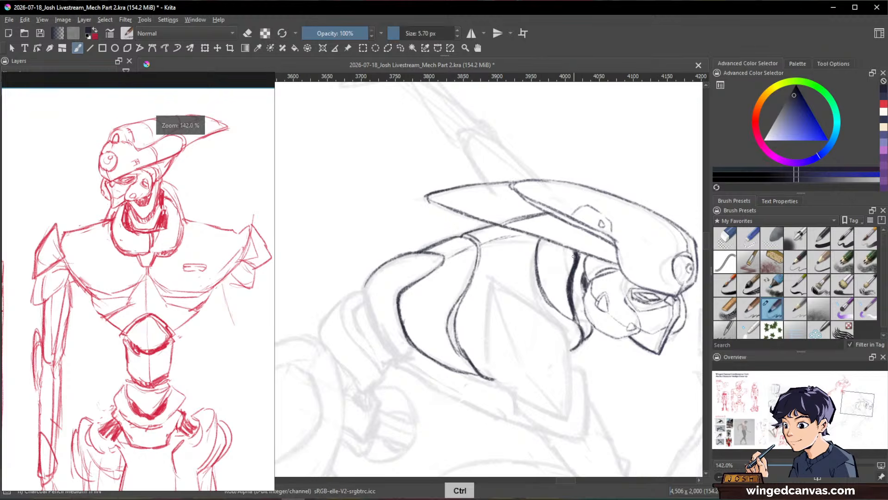
Step: Erase part of the dark neck band behind the jaw to slim it, and clean up its edges
key("e")
left_click_drag(572, 269, 570, 277)
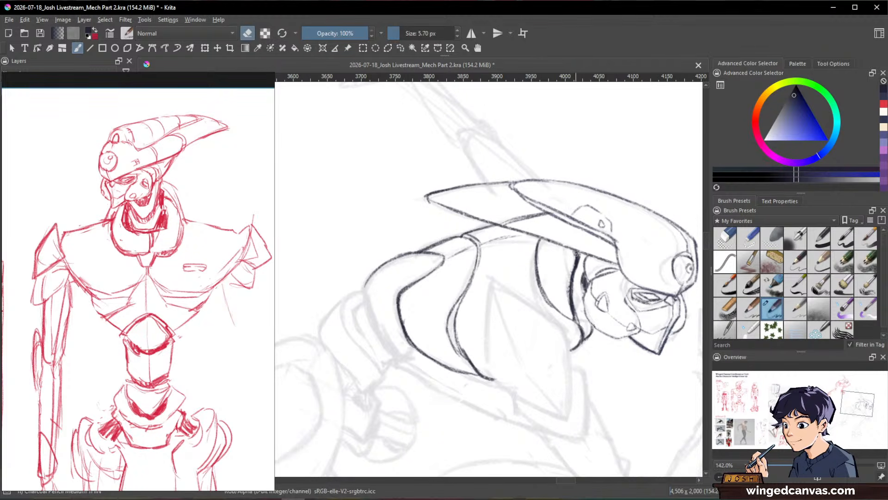
key("e")
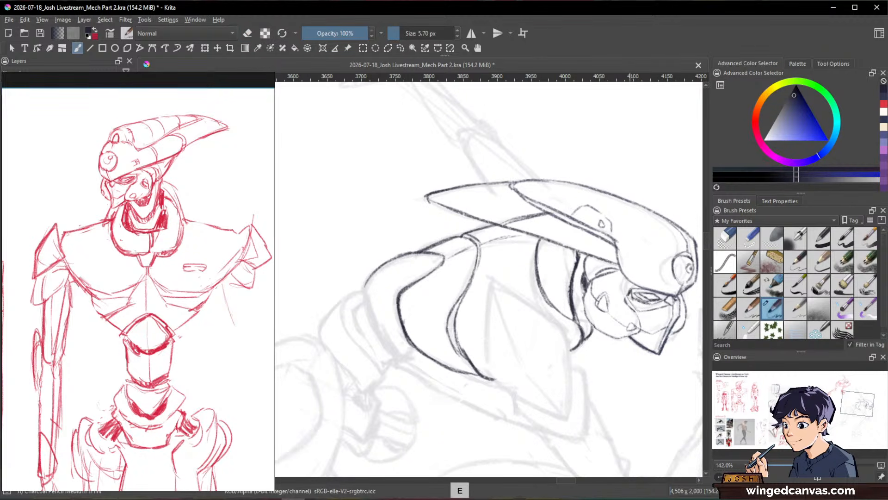
key("space")
left_click_drag(648, 283, 629, 255)
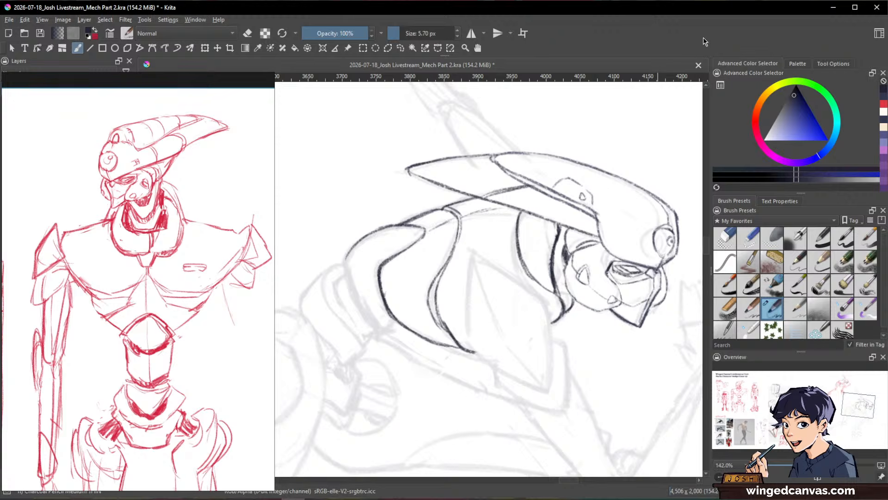
key("space")
left_click_drag(560, 228, 541, 255)
key("e")
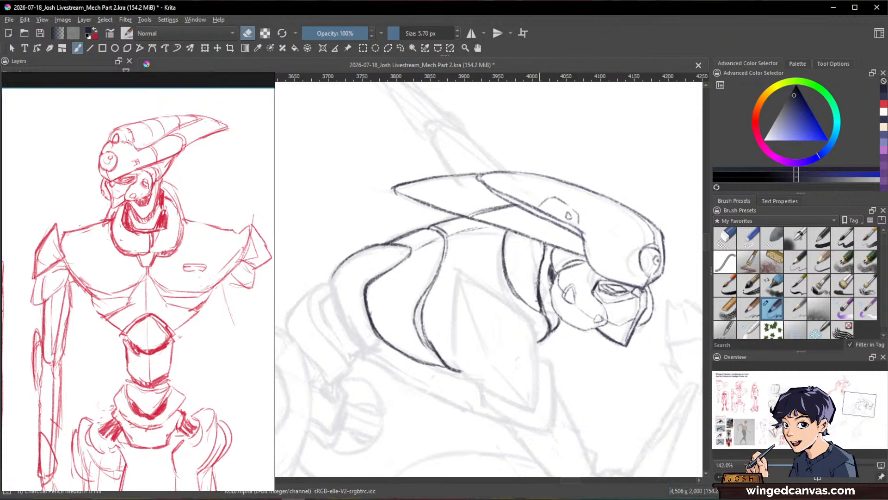
left_click_drag(537, 300, 543, 289)
key("e")
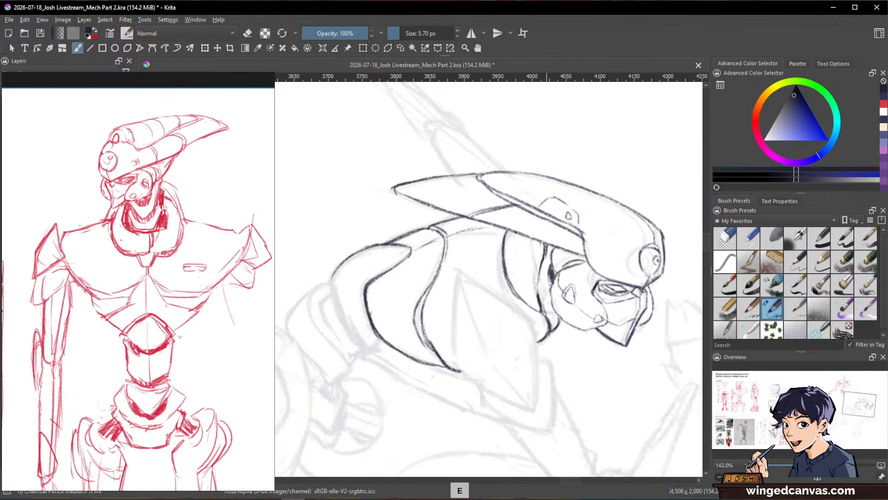
key("e")
key("e")
Step: Ink the outer contour of the rounded plate at the rear of the torso, down and around its lower edge
key("space")
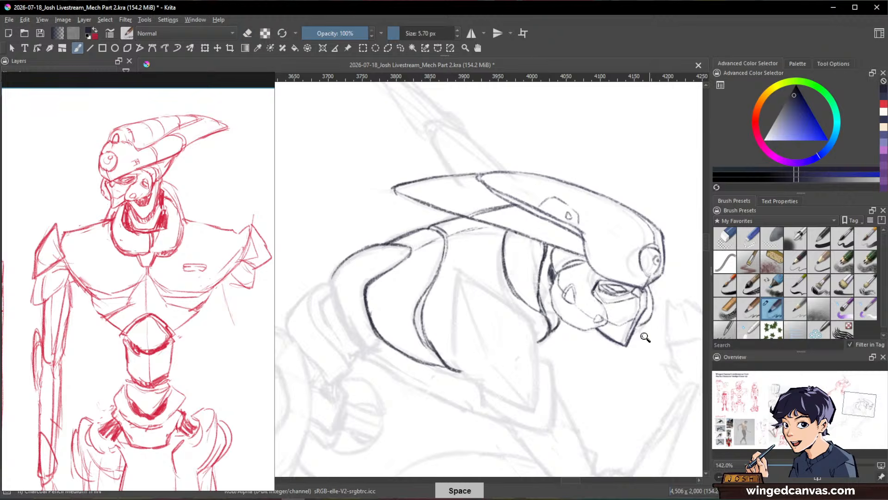
mouse_move(644, 336)
left_mouse_down()
mouse_move(642, 385)
mouse_move(639, 329)
left_mouse_up()
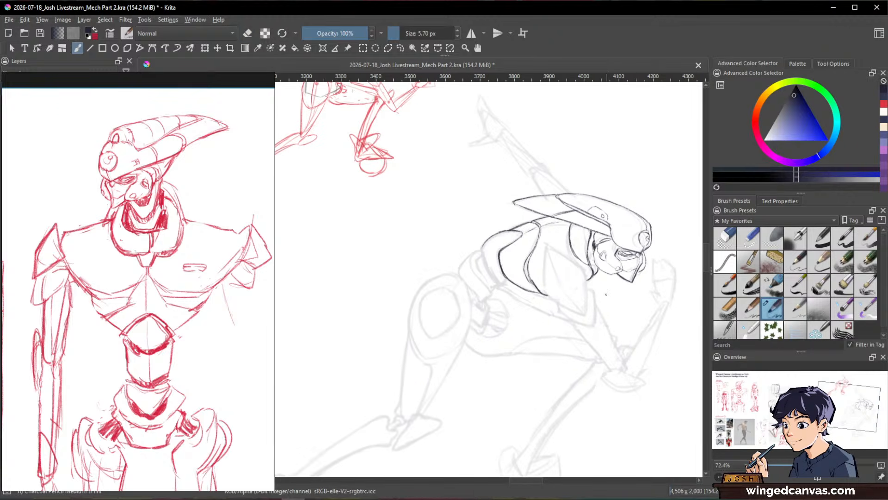
key("space")
key("shift+space")
left_click_drag(635, 184, 648, 262)
key("ctrl+space")
left_click_drag(520, 266, 519, 229)
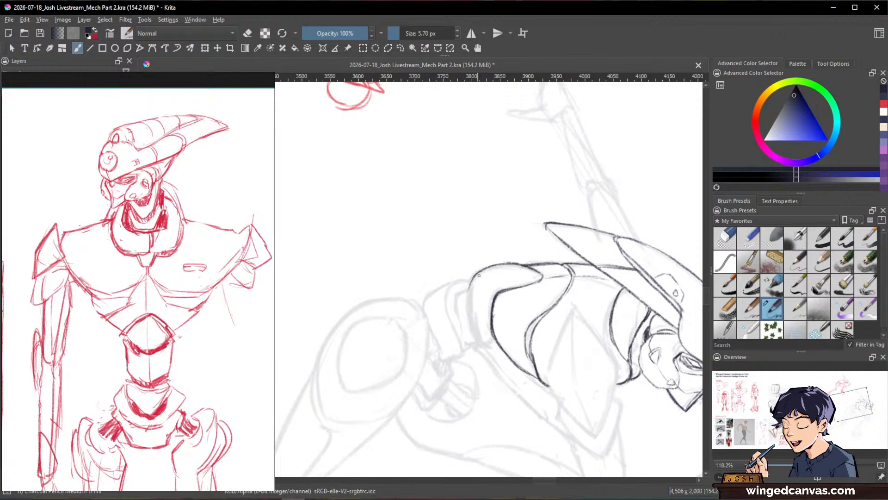
mouse_move(481, 272)
left_mouse_down()
mouse_move(472, 328)
mouse_move(477, 279)
mouse_move(469, 308)
mouse_move(481, 337)
left_mouse_up()
key("shift+space")
mouse_move(620, 391)
left_mouse_down()
mouse_move(643, 235)
mouse_move(582, 182)
mouse_move(569, 153)
left_mouse_up()
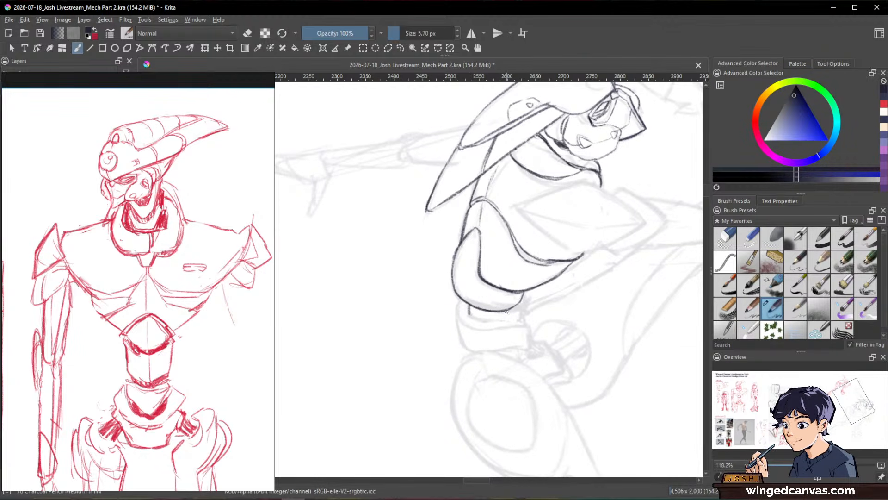
Step: Enlarge the brush to 7 px and ink the outer contour and inner curves of the waist segment behind the torso plate
mouse_move(634, 264)
left_mouse_down()
mouse_move(578, 396)
mouse_move(537, 425)
mouse_move(559, 373)
mouse_move(578, 281)
mouse_move(556, 300)
mouse_move(611, 233)
mouse_move(581, 163)
mouse_move(607, 243)
mouse_move(445, 303)
mouse_move(448, 327)
left_mouse_up()
mouse_move(563, 280)
left_mouse_down()
mouse_move(614, 335)
mouse_move(599, 372)
mouse_move(561, 363)
mouse_move(520, 332)
mouse_move(574, 293)
mouse_move(512, 319)
mouse_move(415, 304)
mouse_move(436, 354)
left_mouse_up()
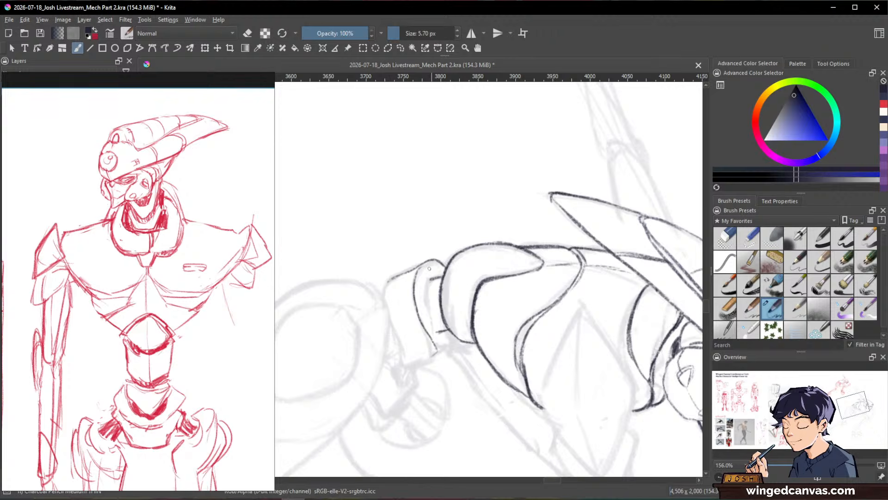
left_click_drag(399, 277, 422, 265)
key("bracketright")
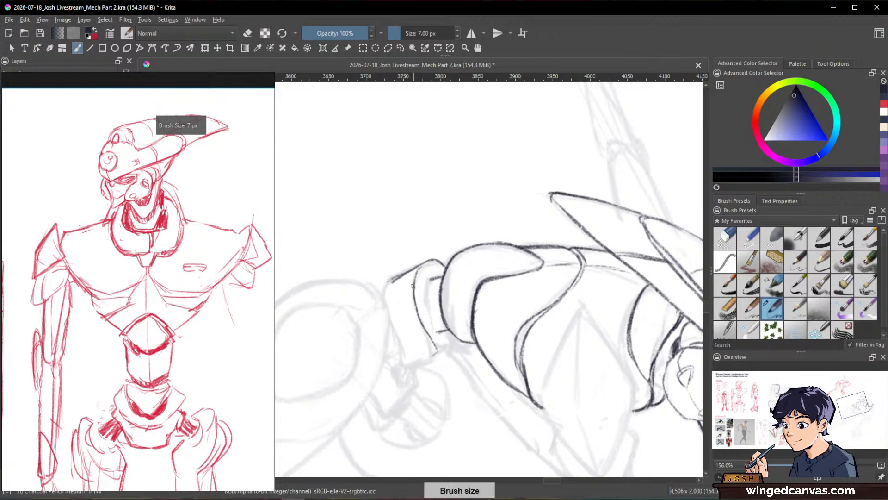
left_click_drag(415, 287, 434, 334)
key("slash")
Step: Clean up the waist segment's lower corner with Eraser Small and redraw the edge joining it to the torso plate
key("slash")
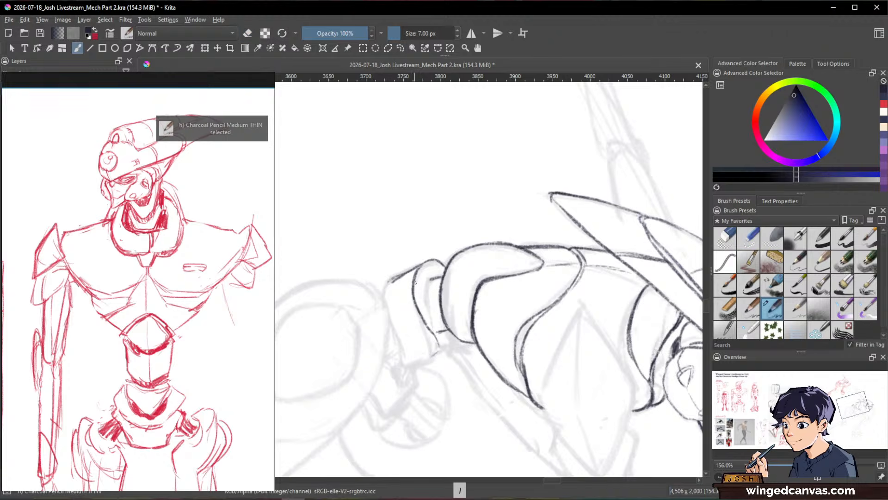
mouse_move(392, 277)
left_mouse_down()
mouse_move(387, 310)
mouse_move(413, 369)
mouse_move(436, 357)
mouse_move(447, 329)
left_mouse_up()
key("slash")
key("slash")
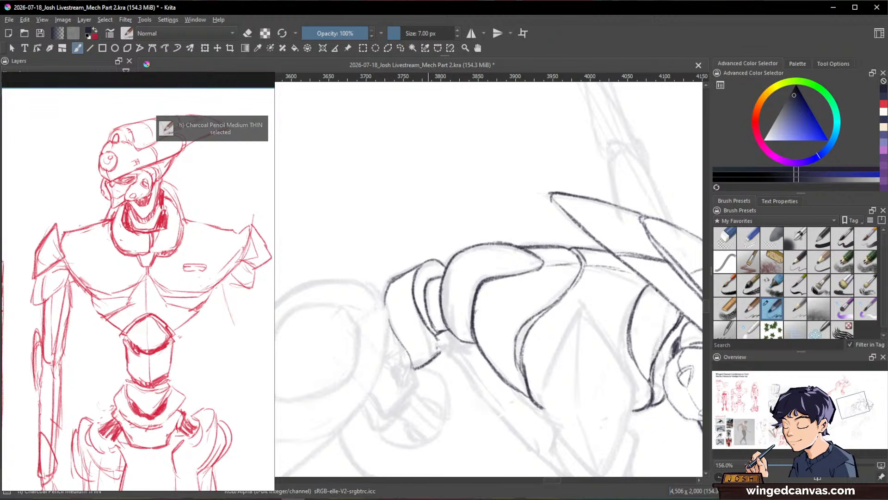
key("slash")
key("slash")
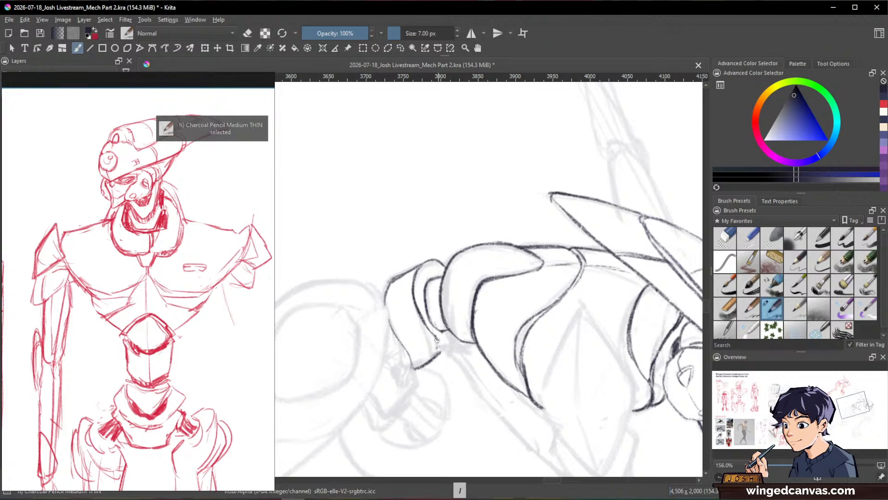
key("slash")
key("slash")
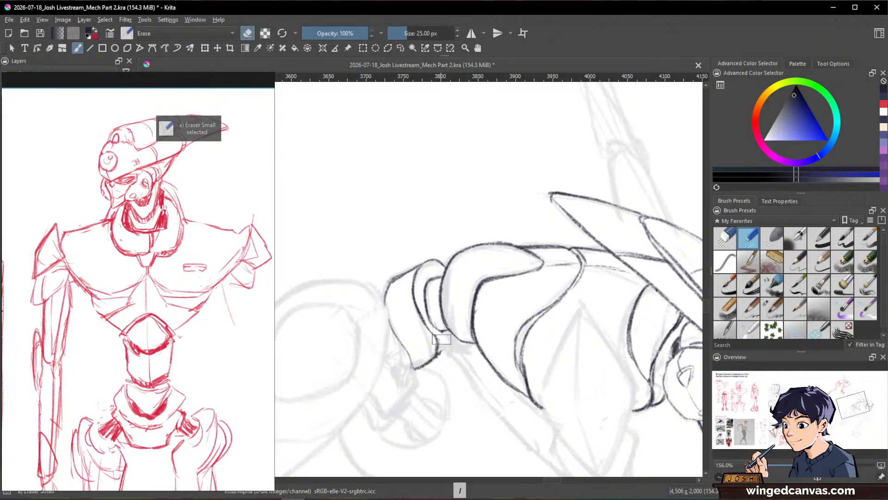
left_click_drag(453, 331, 439, 354)
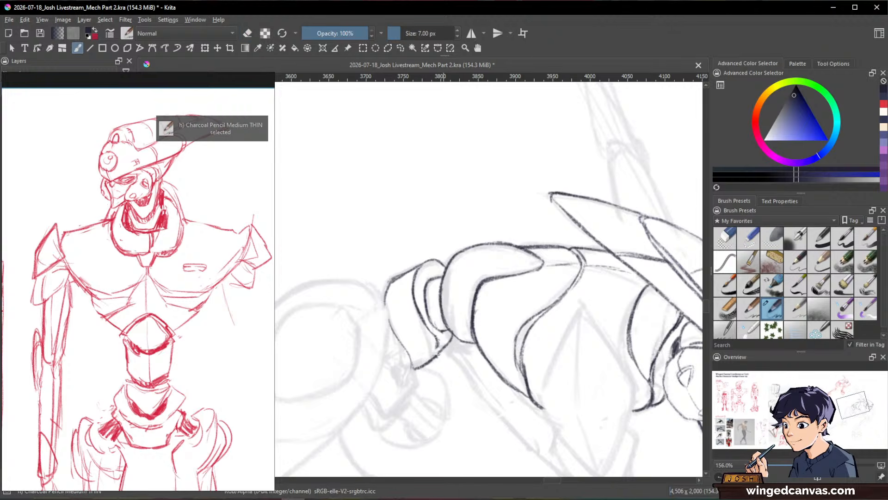
Step: Extend the top of the waist segment into a pointed tip, and erase the overlapping inner line at 6 px
left_click_drag(560, 273, 503, 377)
mouse_move(565, 411)
left_mouse_down()
mouse_move(595, 234)
mouse_move(601, 292)
left_mouse_up()
left_click_drag(541, 296, 478, 292, "shift")
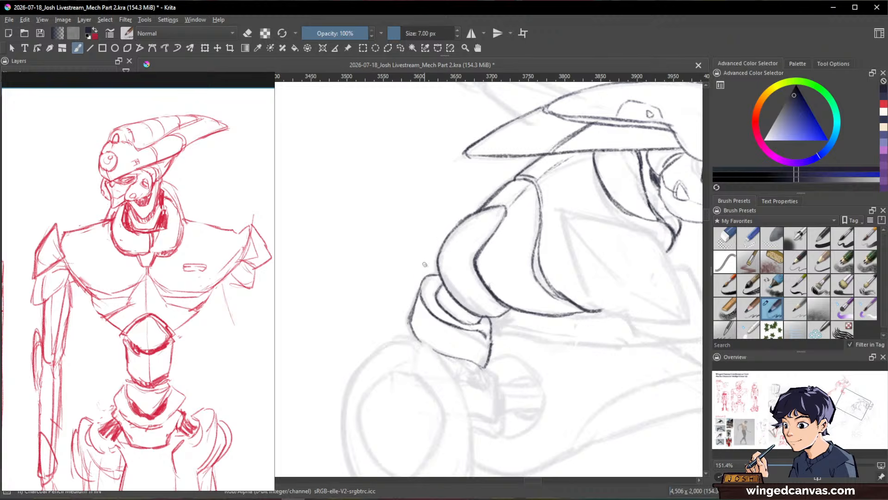
left_click_drag(424, 264, 415, 299)
mouse_move(421, 266)
left_mouse_down()
mouse_move(437, 273)
mouse_move(420, 310)
left_mouse_up()
key("bracketleft")
key("e")
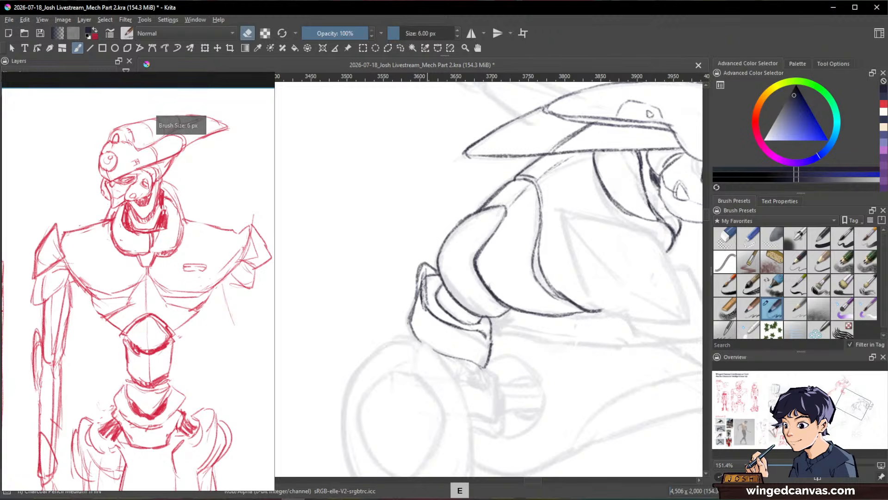
left_click_drag(423, 277, 425, 309)
left_click_drag(422, 278, 427, 310)
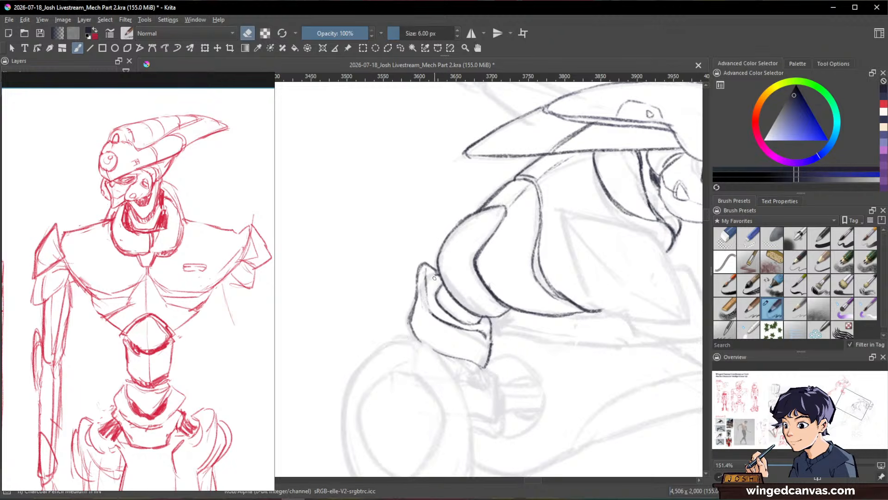
Step: Ink the inner rim of the waist segment beside the torso plate and trim its excess with the eraser
key("e")
mouse_move(431, 280)
left_mouse_down()
mouse_move(425, 300)
mouse_move(439, 324)
mouse_move(429, 274)
mouse_move(440, 323)
left_mouse_up()
key("e")
key("e")
key("e")
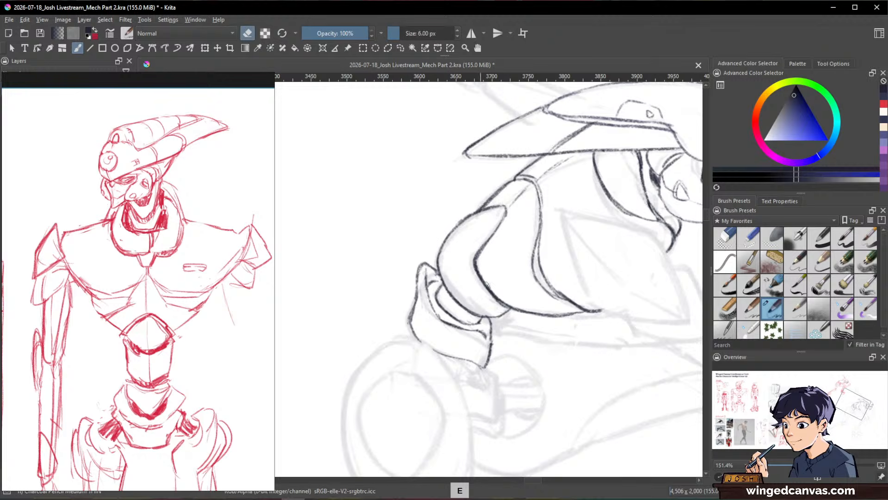
left_click_drag(451, 312, 461, 318)
Step: Refine the lower front corner of the waist segment by alternately erasing and redrawing its short edge lines
key("e")
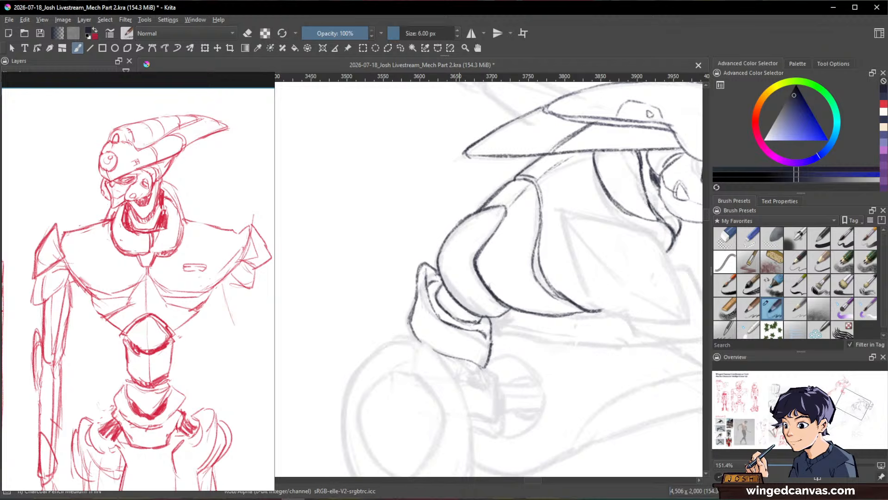
key("e")
key("e")
key("e")
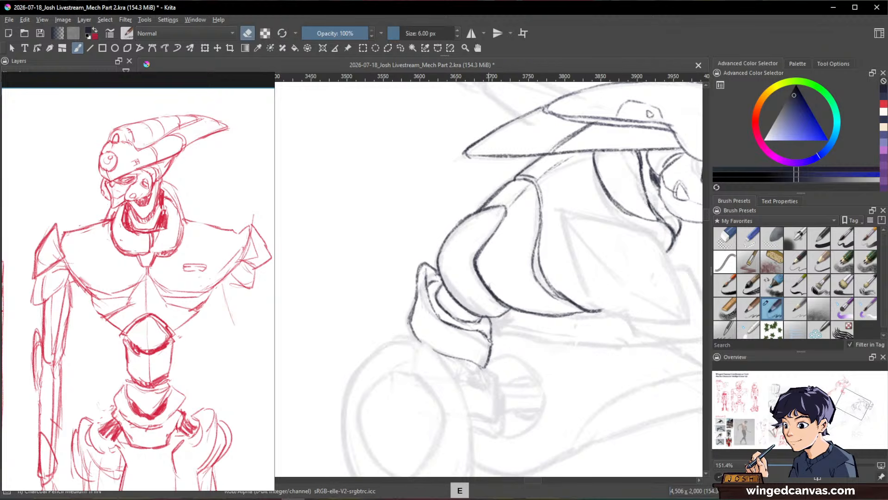
key("e")
mouse_move(489, 346)
left_mouse_down()
mouse_move(489, 360)
mouse_move(486, 334)
left_mouse_up()
key("e")
key("e")
left_click_drag(478, 326, 482, 318)
Step: Ink the small angular connector beneath the waist segment, including the short joint lines at its upper end
mouse_move(598, 314)
left_mouse_down()
mouse_move(633, 385)
mouse_move(617, 404)
left_mouse_up()
left_click_drag(618, 405, 597, 256)
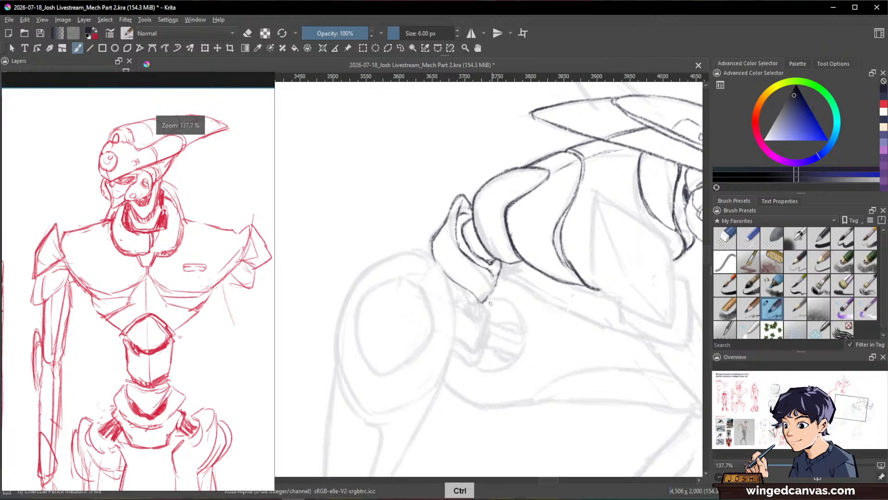
mouse_move(485, 303)
left_mouse_down()
mouse_move(477, 362)
mouse_move(458, 342)
mouse_move(480, 352)
left_mouse_up()
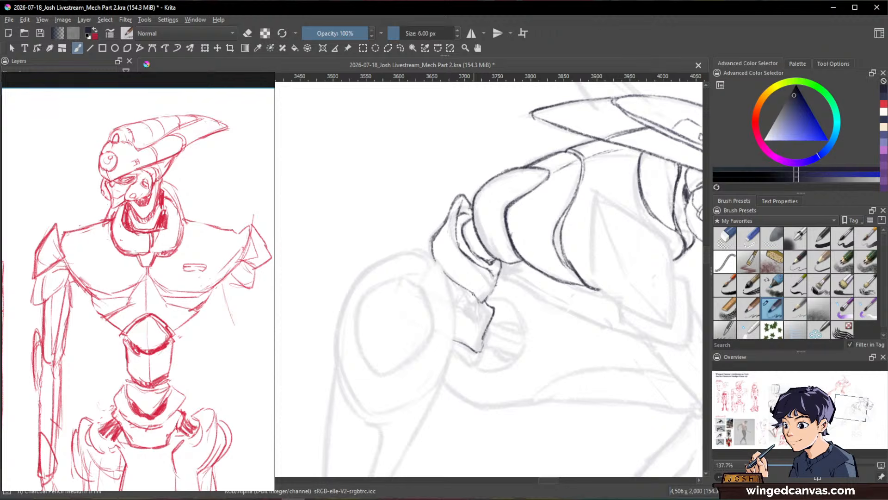
mouse_move(471, 296)
left_mouse_down()
mouse_move(453, 308)
mouse_move(471, 317)
left_mouse_up()
key("slash")
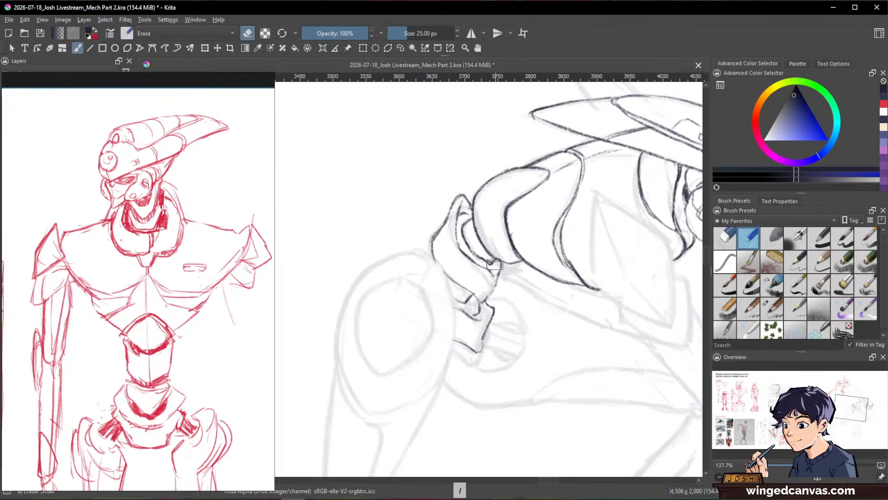
key("slash")
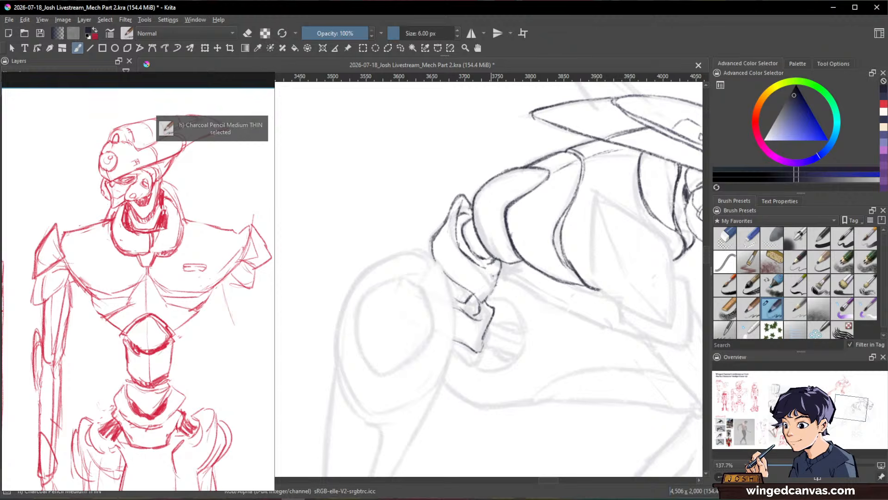
Step: Add short detail lines to the waist segment's lower corner, and darken the small gap and notches of the connector beneath it
key("ctrl+space")
mouse_move(611, 246)
left_mouse_down()
mouse_move(609, 367)
mouse_move(589, 341)
mouse_move(562, 235)
mouse_move(566, 206)
left_mouse_up()
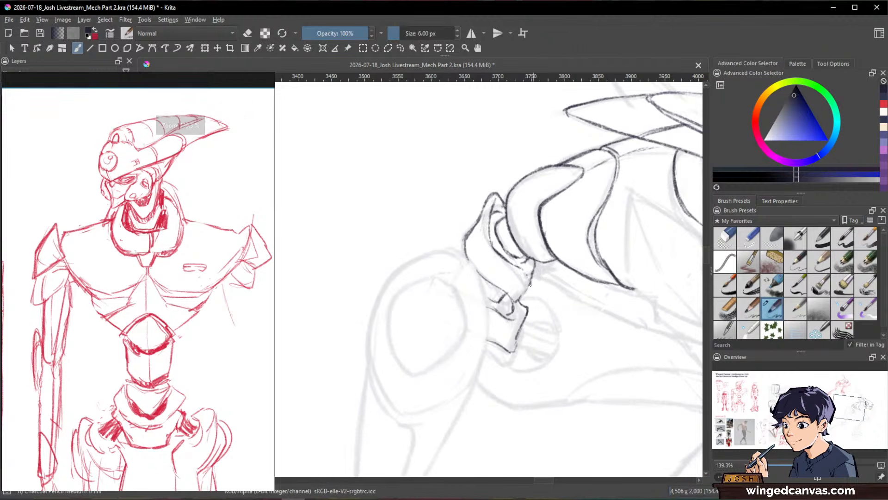
left_click_drag(532, 283, 515, 300)
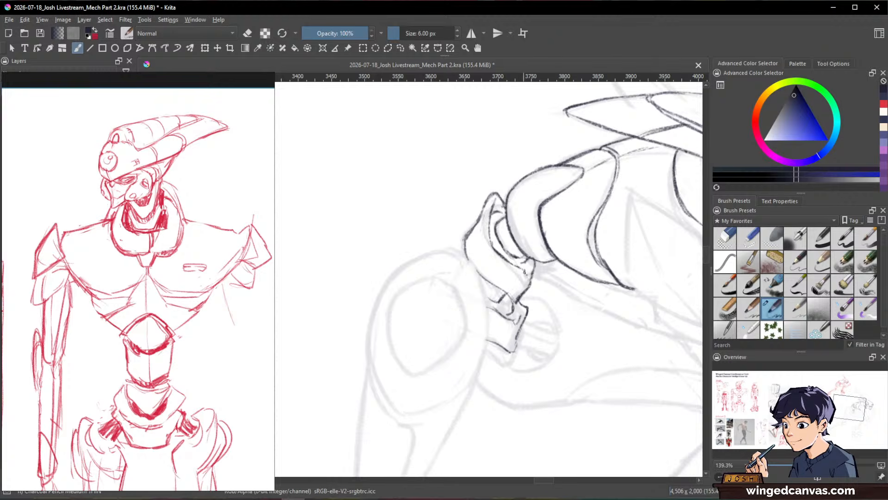
key("e")
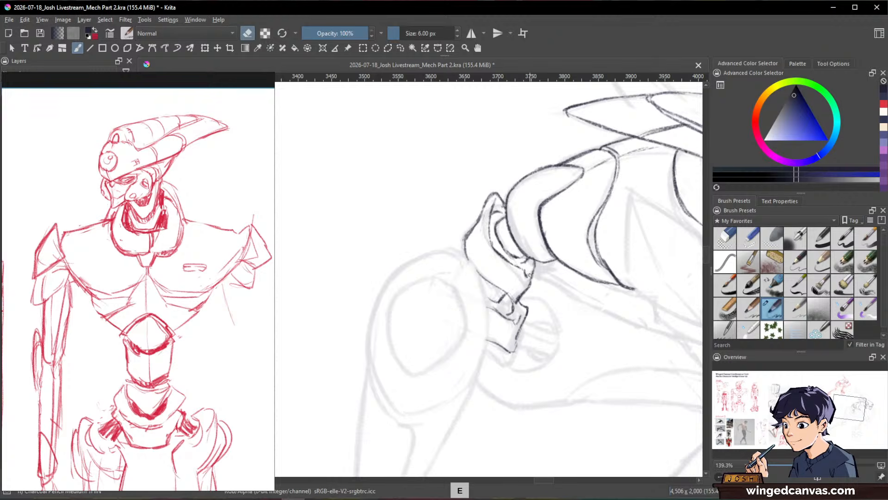
key("e")
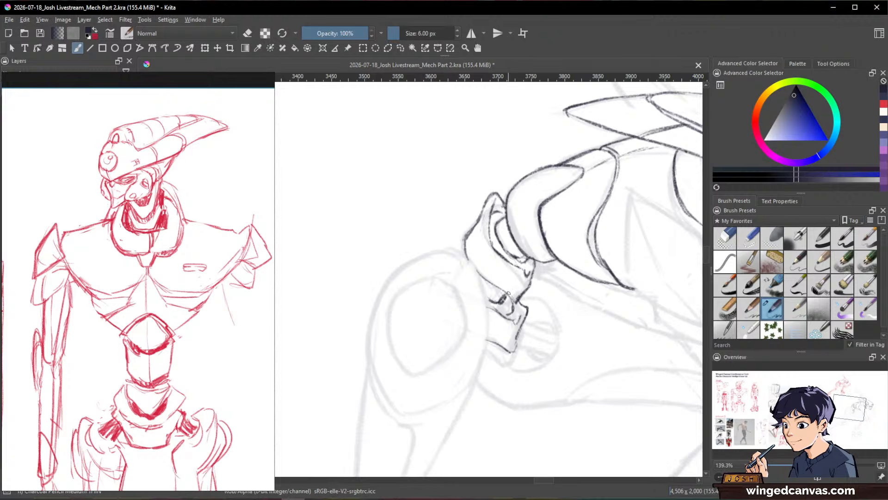
key("slash")
key("slash")
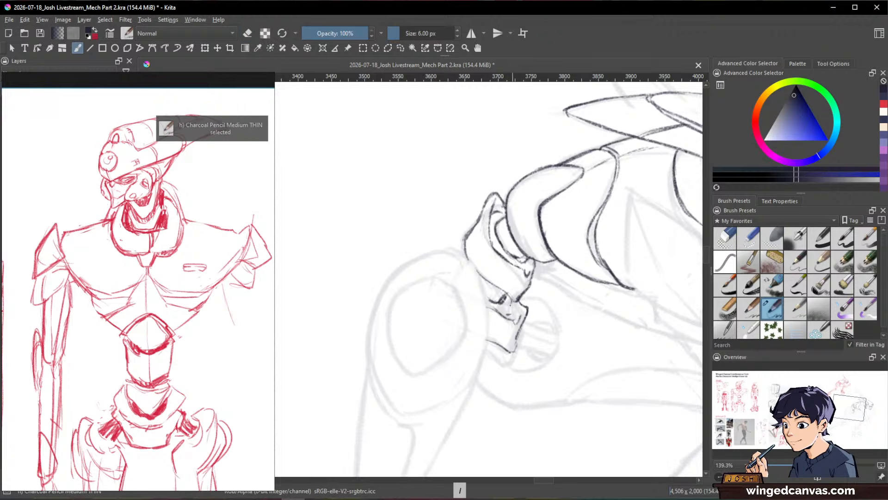
left_click_drag(510, 302, 508, 313)
mouse_move(579, 287)
left_mouse_down()
mouse_move(577, 320)
mouse_move(595, 295)
mouse_move(596, 266)
left_mouse_up()
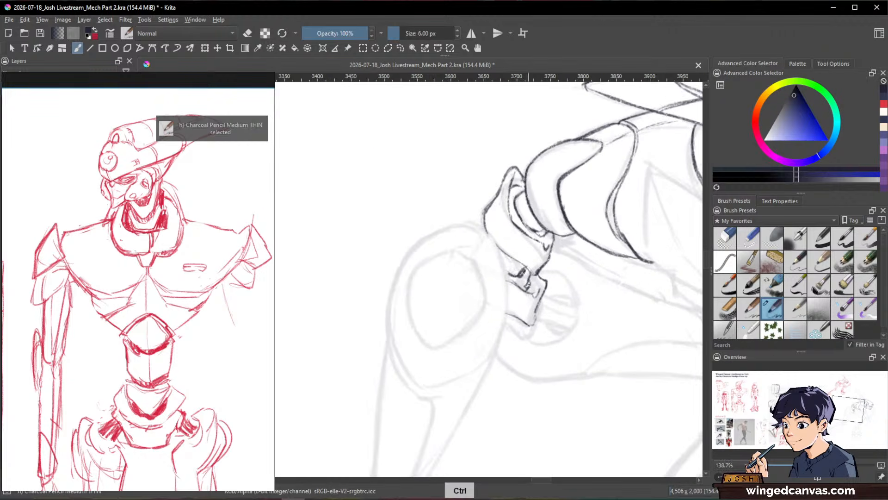
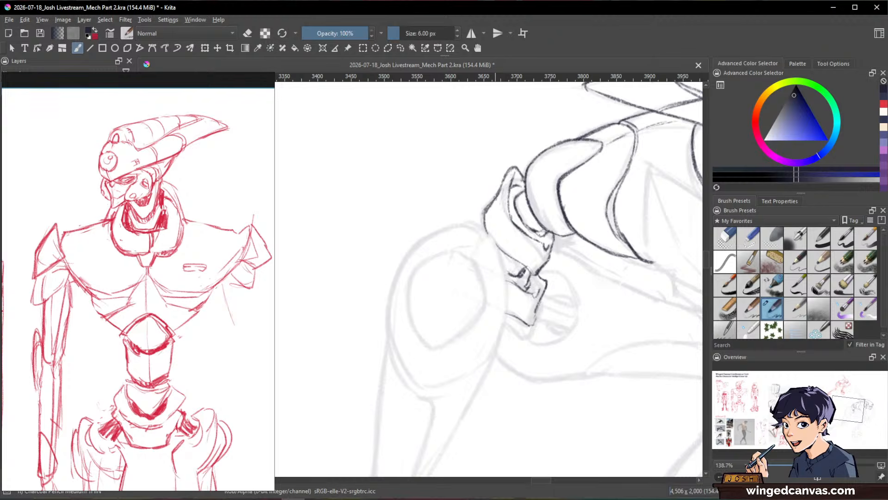
Step: Ink a short curved panel line across the torso's side plate, behind the chest seam
left_click_drag(509, 217, 519, 257)
left_click_drag(617, 296, 592, 387)
mouse_move(592, 386)
left_mouse_down()
mouse_move(529, 390)
mouse_move(548, 379)
left_mouse_up()
left_click_drag(593, 319, 612, 259)
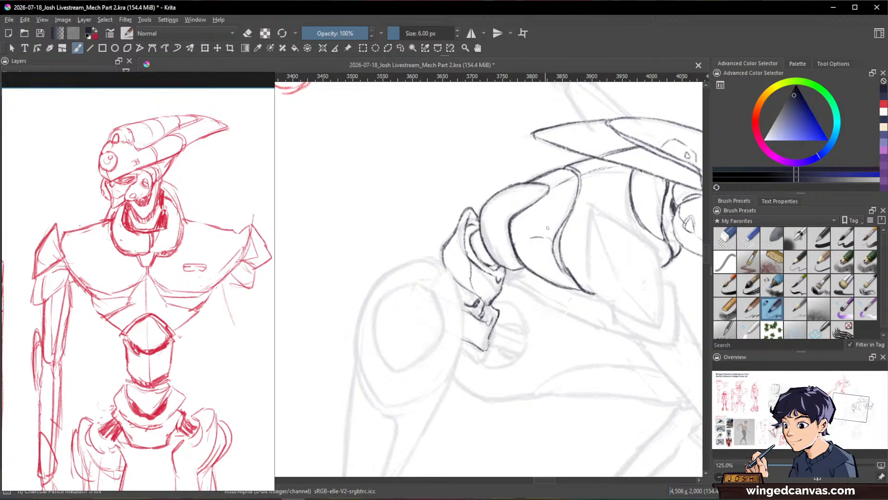
left_click_drag(533, 236, 512, 242)
key("space")
key("space")
mouse_move(556, 291)
left_mouse_down()
mouse_move(546, 315)
mouse_move(553, 297)
left_mouse_up()
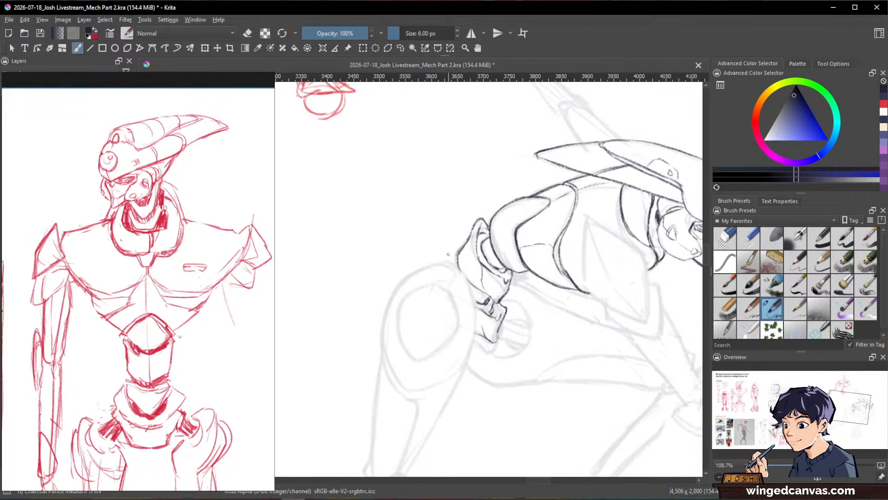
Step: Enlarge the brush and ink the rounded, pointed-top outline of the large hip plate on the rear leg
mouse_move(407, 274)
left_mouse_down()
mouse_move(448, 251)
mouse_move(473, 297)
left_mouse_up()
key("shift")
mouse_move(427, 273)
left_mouse_down()
mouse_move(432, 262)
mouse_move(394, 293)
mouse_move(381, 336)
mouse_move(385, 365)
mouse_move(408, 388)
left_mouse_up()
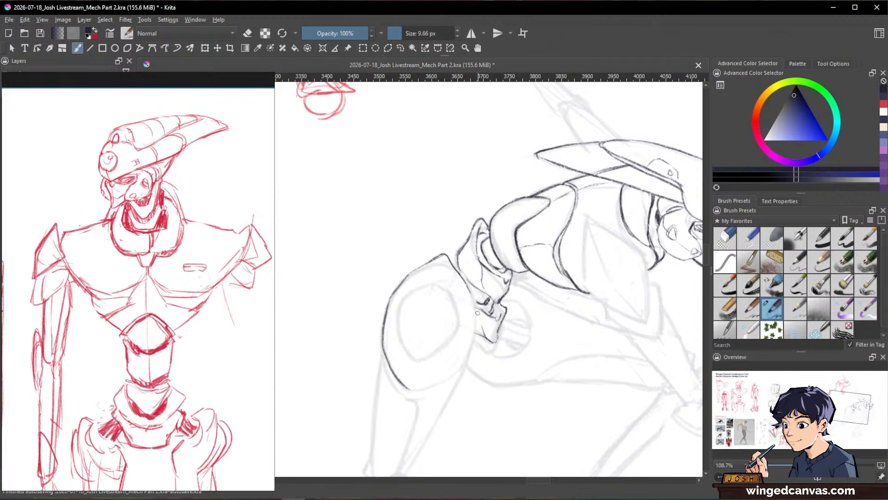
left_click_drag(473, 306, 467, 357)
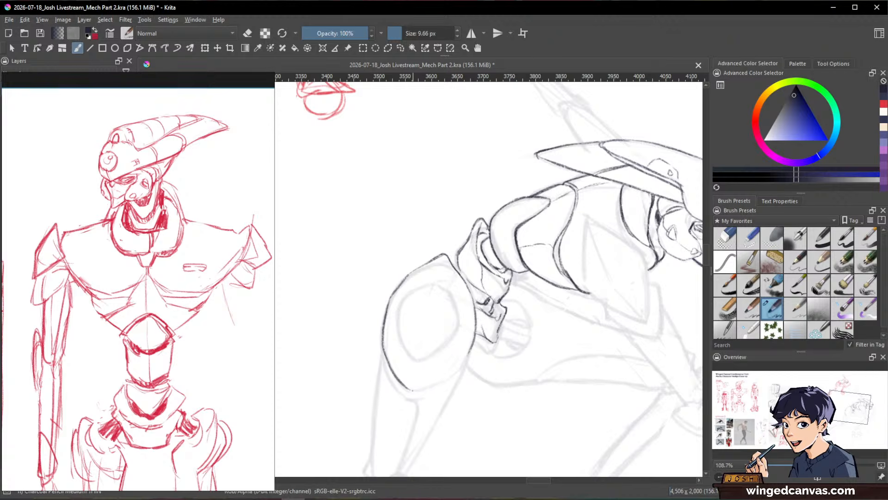
left_click_drag(413, 390, 470, 348)
Step: Ink the inner ring of the rear hip plate and add a small circular emblem at its centre
mouse_move(409, 292)
left_mouse_down()
mouse_move(399, 336)
mouse_move(411, 355)
left_mouse_up()
mouse_move(408, 296)
left_mouse_down()
mouse_move(428, 284)
mouse_move(447, 291)
mouse_move(458, 329)
mouse_move(415, 359)
left_mouse_up()
left_click_drag(397, 321, 413, 288)
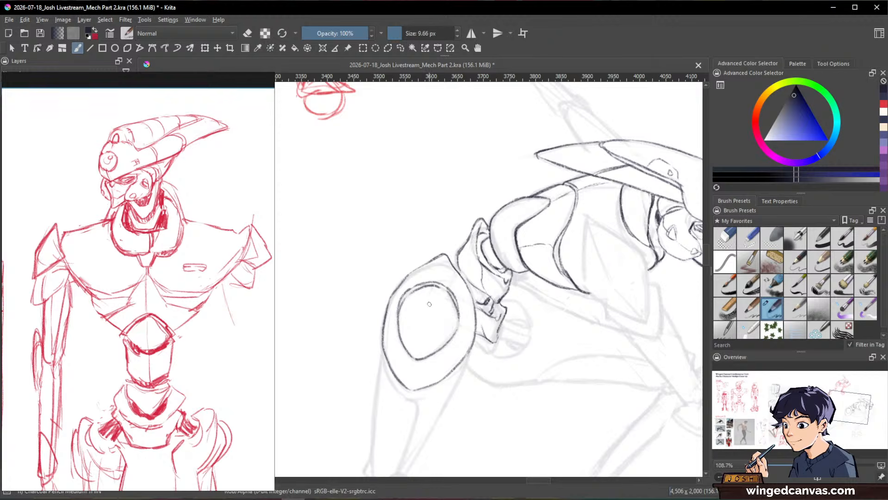
mouse_move(429, 308)
left_mouse_down()
mouse_move(418, 319)
mouse_move(424, 328)
mouse_move(430, 311)
mouse_move(429, 329)
left_mouse_up()
Step: Ink the rear thigh segment below the hip plate, with its two tapering sides, curved upper rim and inner contour line
left_click_drag(586, 294, 480, 408)
left_click_drag(594, 386, 590, 287)
left_click_drag(524, 283, 528, 197)
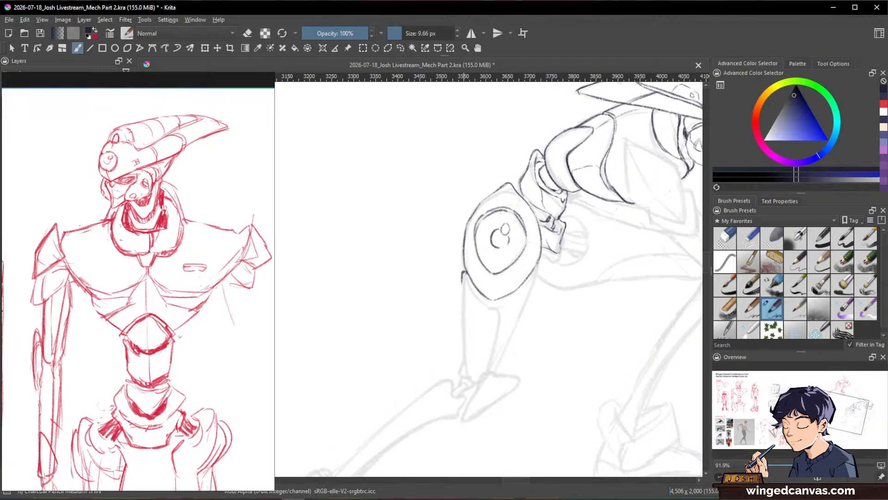
left_click_drag(461, 306, 463, 273)
left_click_drag(462, 316, 464, 353)
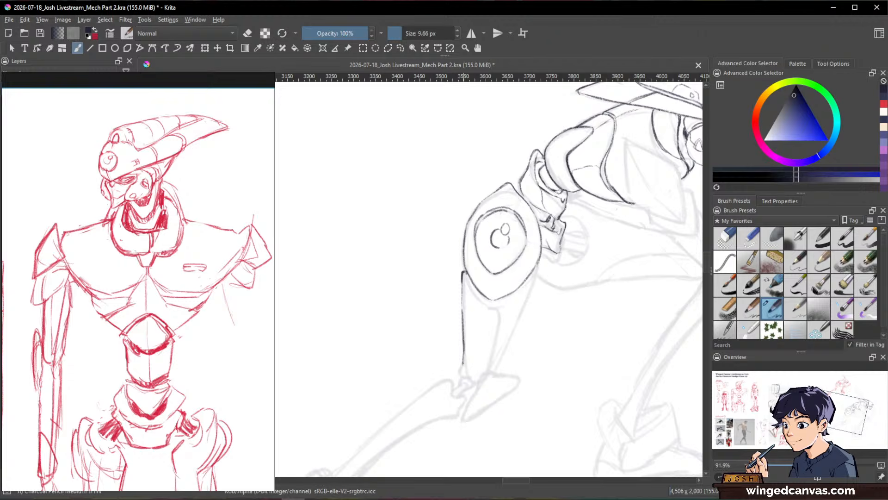
mouse_move(468, 279)
left_mouse_down()
mouse_move(488, 306)
mouse_move(531, 278)
mouse_move(496, 368)
left_mouse_up()
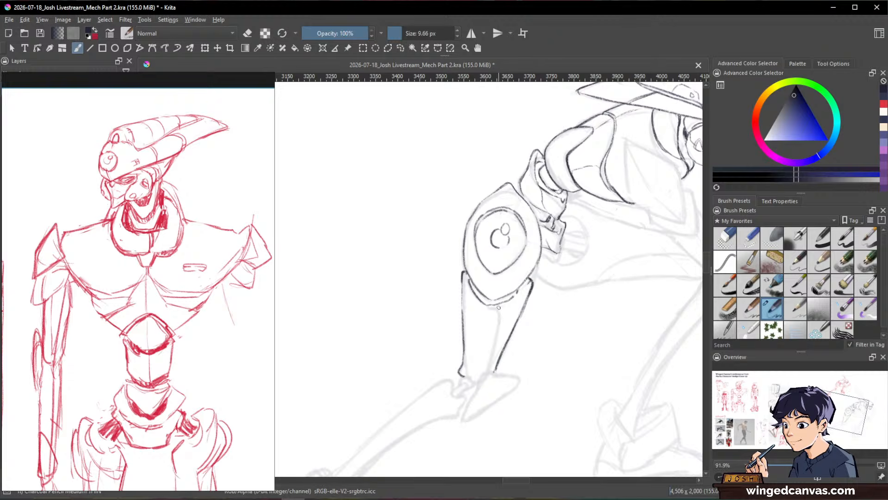
left_click_drag(497, 326, 490, 359)
Step: Ink the pointed knee guard of the rear leg and close the lower end of the thigh segment beside it
mouse_move(615, 322)
left_mouse_down()
mouse_move(557, 398)
mouse_move(533, 393)
left_mouse_up()
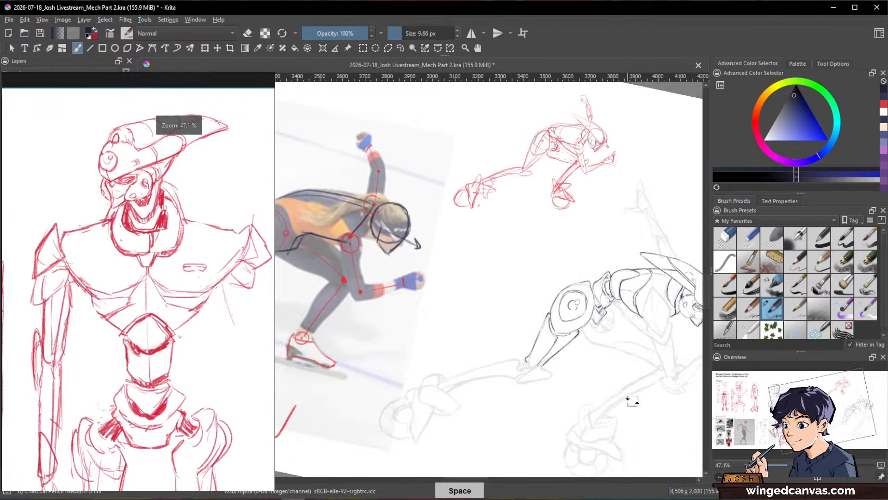
left_click_drag(632, 401, 620, 310)
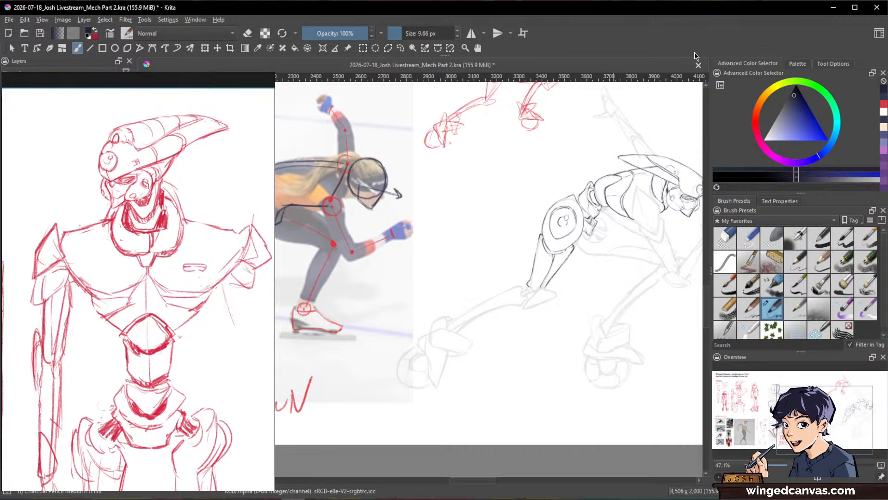
left_click_drag(644, 349, 653, 249)
left_click_drag(617, 292, 620, 402)
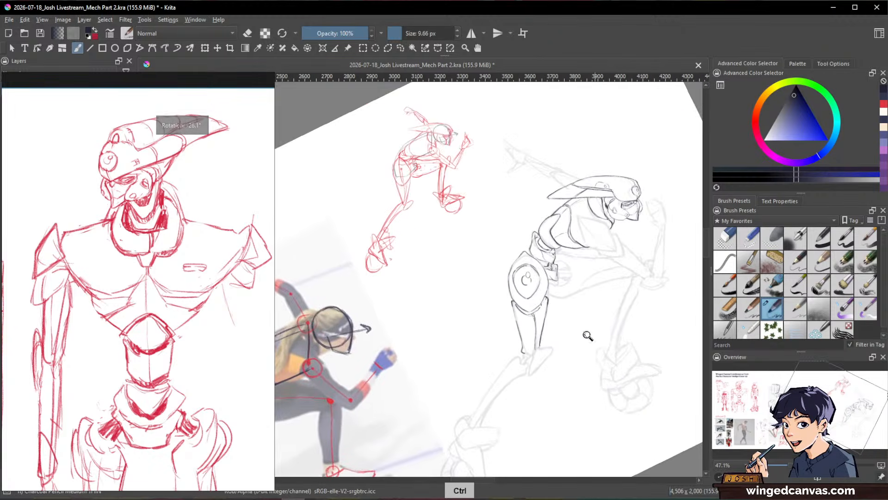
mouse_move(588, 335)
left_mouse_down()
mouse_move(568, 277)
mouse_move(596, 245)
mouse_move(637, 276)
mouse_move(619, 334)
mouse_move(635, 289)
mouse_move(543, 257)
mouse_move(558, 242)
mouse_move(529, 275)
mouse_move(539, 324)
left_mouse_up()
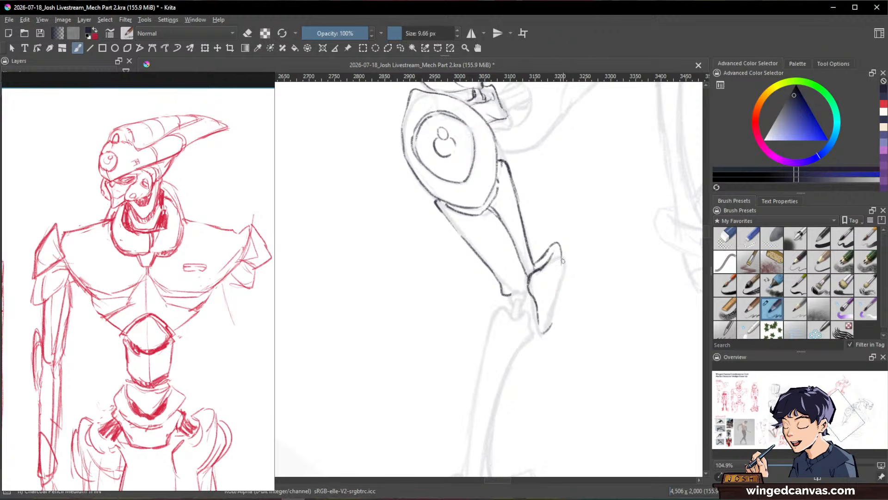
mouse_move(561, 255)
left_mouse_down()
mouse_move(564, 289)
mouse_move(544, 326)
left_mouse_up()
left_click_drag(503, 294, 525, 291)
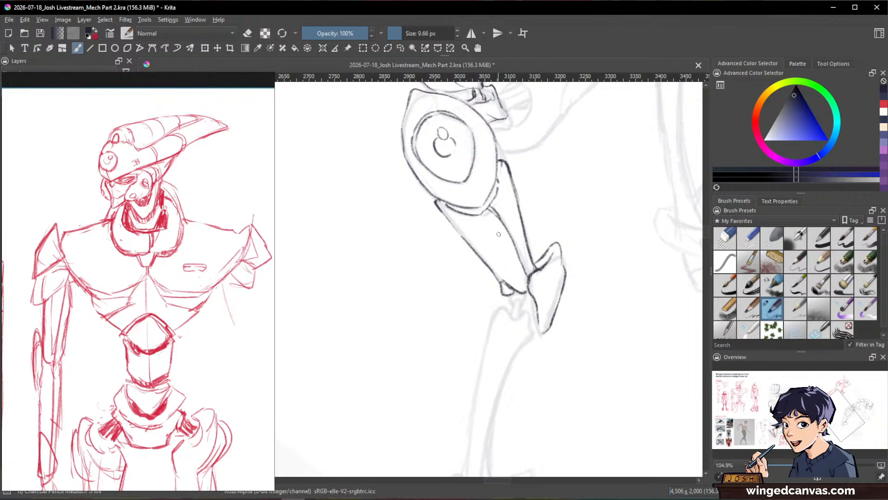
Step: Add a panel line to the rear thigh, then ink the knee joint's short rods and the shin's notched upper end
left_click_drag(465, 237, 507, 278)
mouse_move(527, 297)
left_mouse_down()
mouse_move(513, 321)
mouse_move(535, 298)
left_mouse_up()
mouse_move(625, 287)
left_mouse_down()
mouse_move(623, 333)
mouse_move(611, 309)
mouse_move(628, 262)
left_mouse_up()
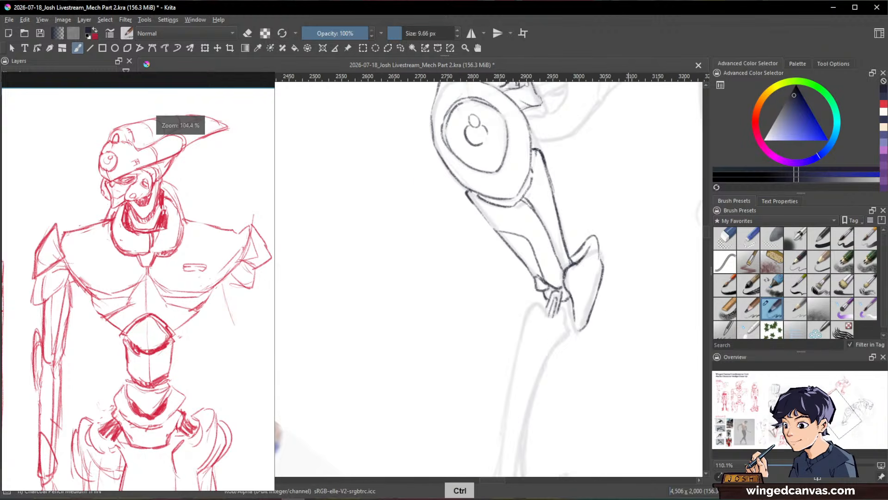
left_click_drag(540, 300, 525, 316)
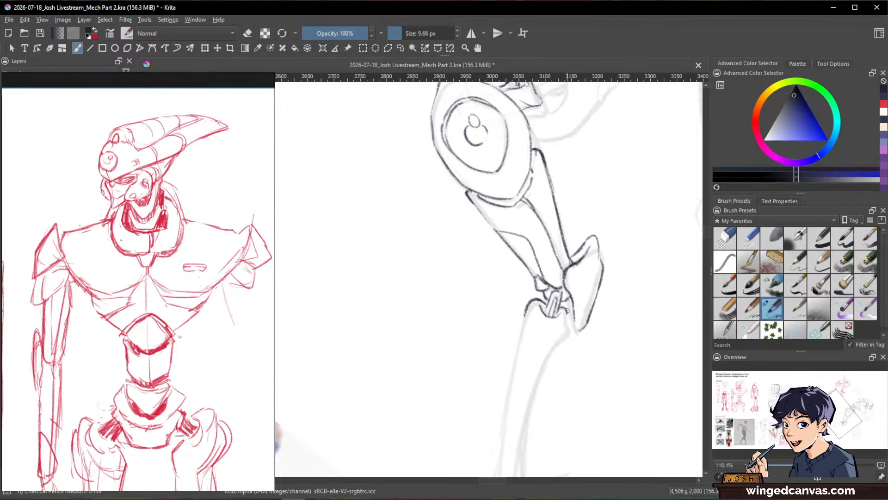
mouse_move(562, 311)
left_mouse_down()
mouse_move(568, 332)
mouse_move(580, 331)
left_mouse_up()
Step: Ink both long curved sides of the rear shin with parallel inner contour lines, using a slightly smaller brush
mouse_move(651, 296)
left_mouse_down()
mouse_move(625, 333)
mouse_move(664, 331)
mouse_move(621, 406)
left_mouse_up()
mouse_move(617, 375)
left_mouse_down()
mouse_move(616, 257)
mouse_move(571, 256)
mouse_move(517, 345)
left_mouse_up()
left_click_drag(542, 300, 505, 369)
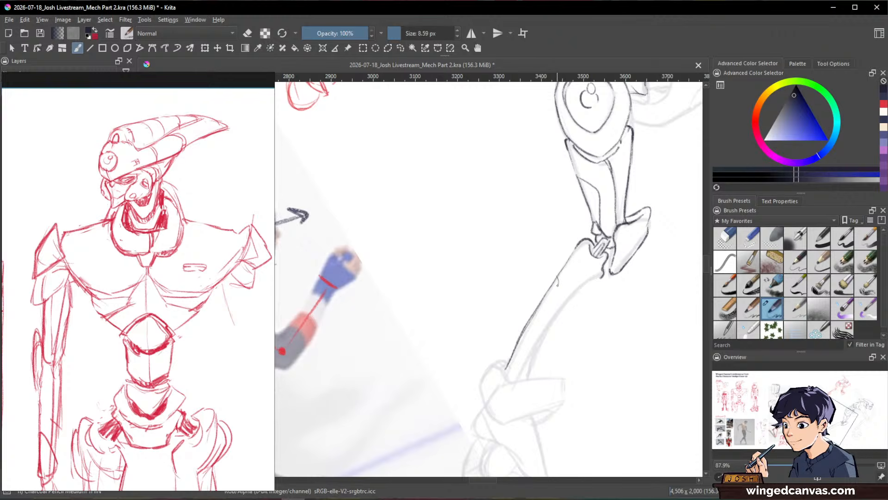
left_click_drag(559, 279, 529, 328)
left_click_drag(550, 297, 511, 370)
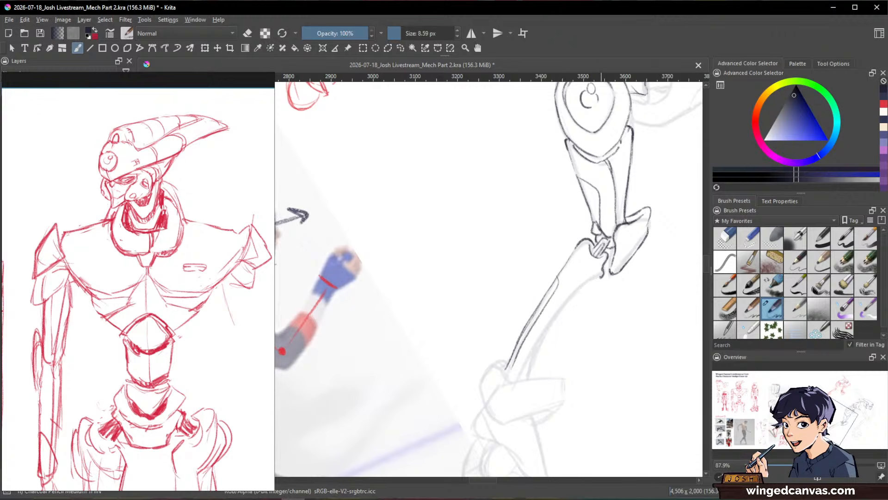
mouse_move(604, 274)
left_mouse_down()
mouse_move(574, 292)
mouse_move(527, 381)
left_mouse_up()
left_click_drag(547, 324, 520, 376)
Step: Ink the rear ankle's angular collar and wraparound guard, including the guard's side thickness and small corner details
left_click_drag(645, 301, 573, 365)
mouse_move(620, 287)
left_mouse_down()
mouse_move(591, 255)
mouse_move(614, 273)
left_mouse_up()
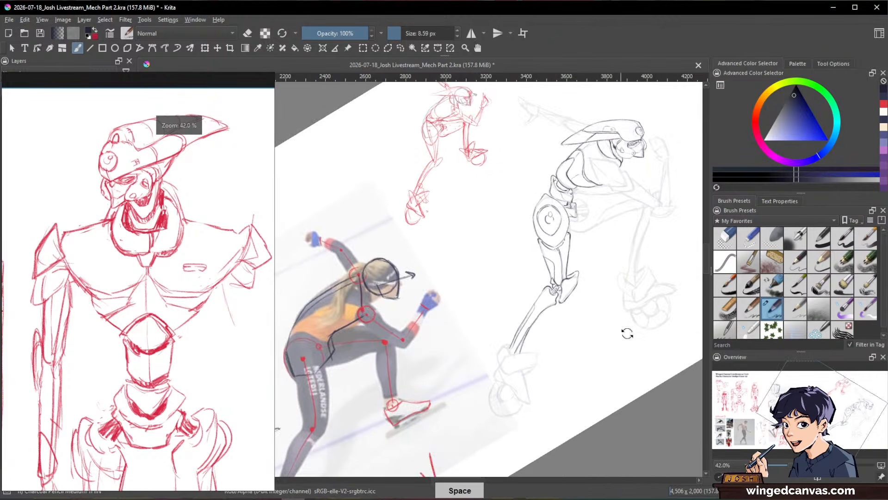
mouse_move(626, 333)
left_mouse_down()
mouse_move(589, 423)
mouse_move(537, 354)
mouse_move(564, 278)
mouse_move(532, 260)
left_mouse_up()
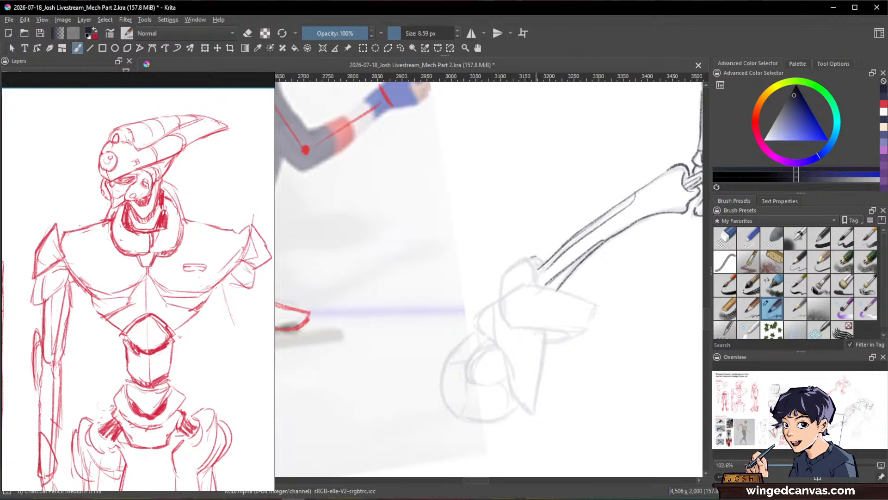
mouse_move(538, 265)
left_mouse_down()
mouse_move(533, 285)
mouse_move(528, 257)
mouse_move(506, 269)
mouse_move(501, 288)
left_mouse_up()
key("shift+space")
mouse_move(632, 388)
left_mouse_down()
mouse_move(634, 233)
mouse_move(593, 254)
mouse_move(513, 357)
mouse_move(535, 362)
mouse_move(569, 322)
left_mouse_up()
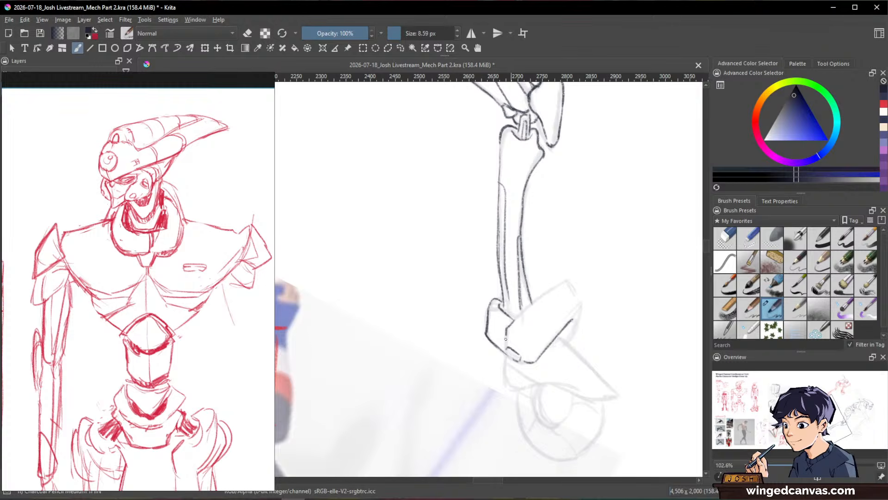
mouse_move(505, 339)
left_mouse_down()
mouse_move(507, 347)
mouse_move(557, 283)
mouse_move(582, 309)
mouse_move(568, 345)
mouse_move(571, 317)
mouse_move(583, 311)
mouse_move(568, 339)
mouse_move(578, 318)
left_mouse_up()
mouse_move(641, 288)
left_mouse_down()
mouse_move(618, 424)
mouse_move(551, 271)
left_mouse_up()
left_click_drag(485, 272, 492, 282)
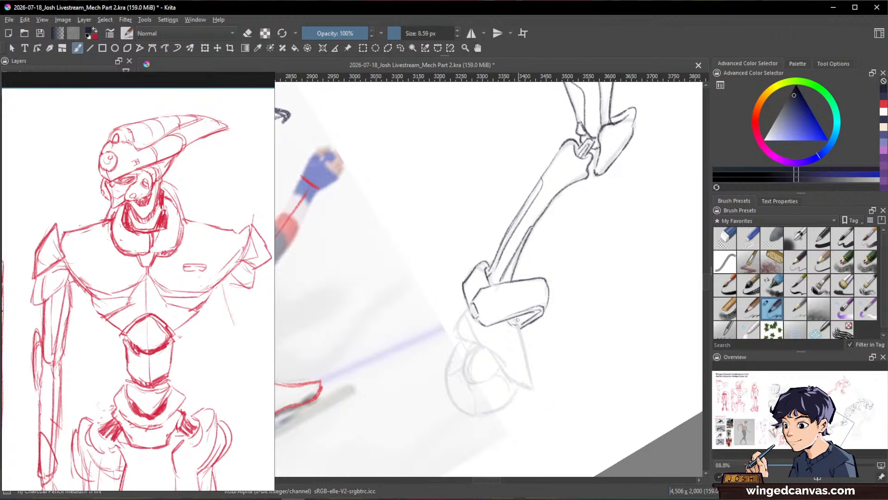
Step: Ink the foot plates below the rear ankle guard, including the pointed spike with its inner lines and the small angular plate opposite
mouse_move(494, 352)
left_mouse_down()
mouse_move(523, 322)
mouse_move(533, 387)
mouse_move(511, 382)
mouse_move(533, 389)
left_mouse_up()
left_click_drag(525, 345, 514, 345)
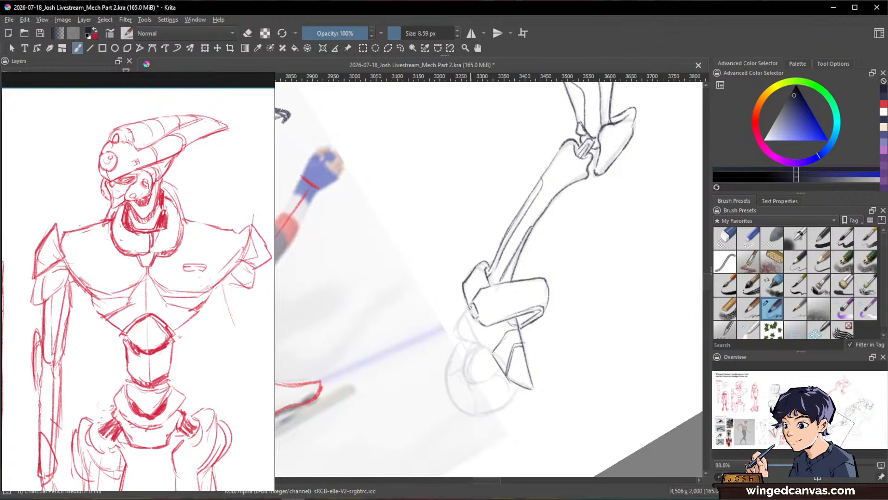
left_click_drag(470, 306, 482, 347)
mouse_move(462, 313)
left_mouse_down()
mouse_move(455, 331)
mouse_move(480, 343)
left_mouse_up()
key("space")
left_click_drag(598, 303, 605, 260)
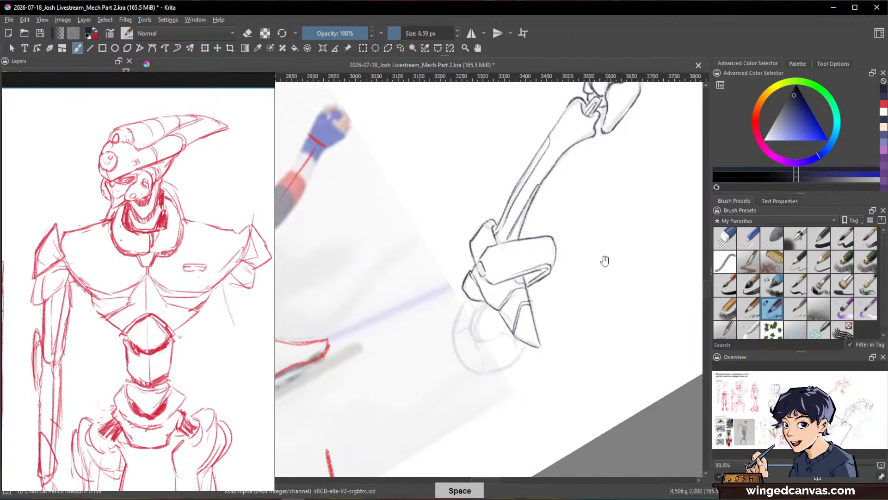
Step: Ink the round outline of the rear foot's wheel and the hub circle inside it
mouse_move(615, 322)
left_mouse_down("shift")
mouse_move(625, 250)
mouse_move(614, 214)
left_mouse_up("shift")
left_click_drag(547, 276, 541, 312)
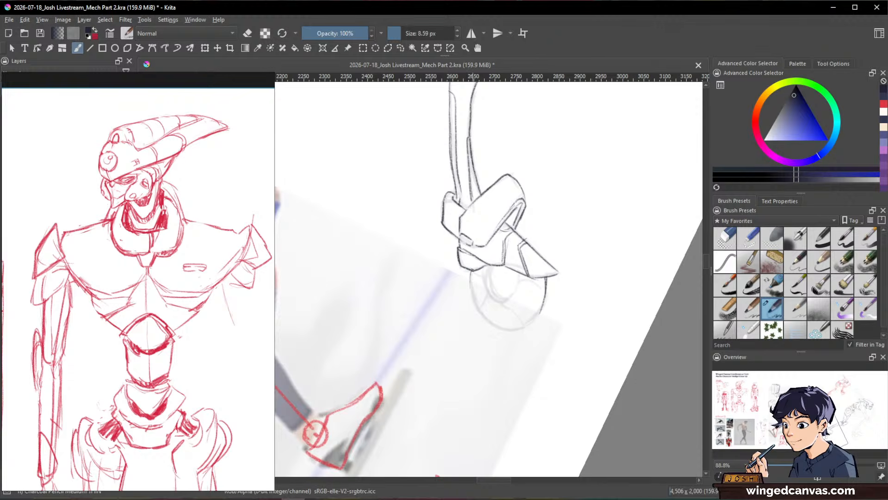
left_click_drag(473, 271, 477, 307)
left_click_drag(491, 325, 525, 330)
left_click_drag(485, 268, 486, 284)
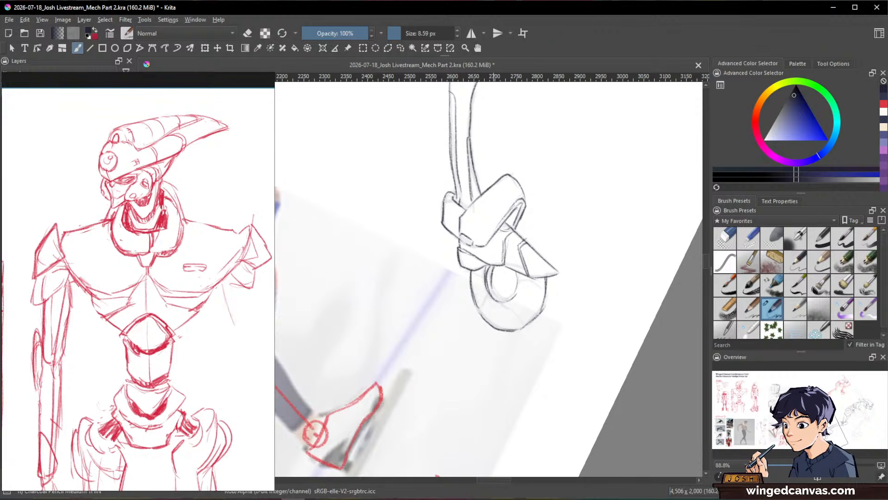
Step: Refine the wheel hub's inner rim with pencil and eraser, and add curved dividing lines across the rear wheel
key("e")
key("e")
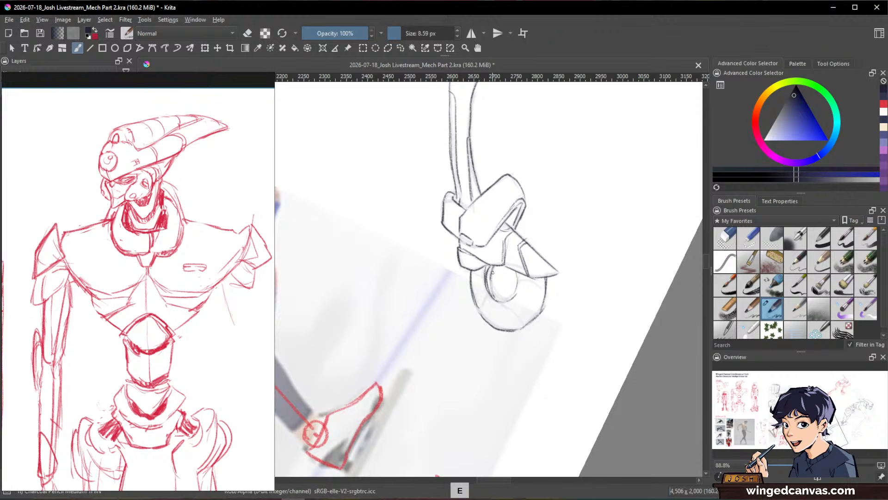
left_click_drag(497, 296, 502, 300)
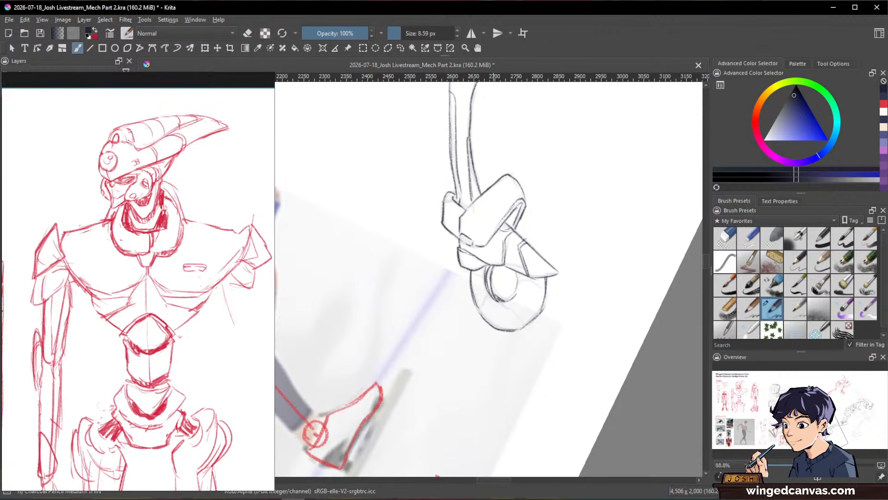
key("e")
left_click_drag(485, 268, 485, 282)
key("e")
left_click_drag(518, 314, 525, 327)
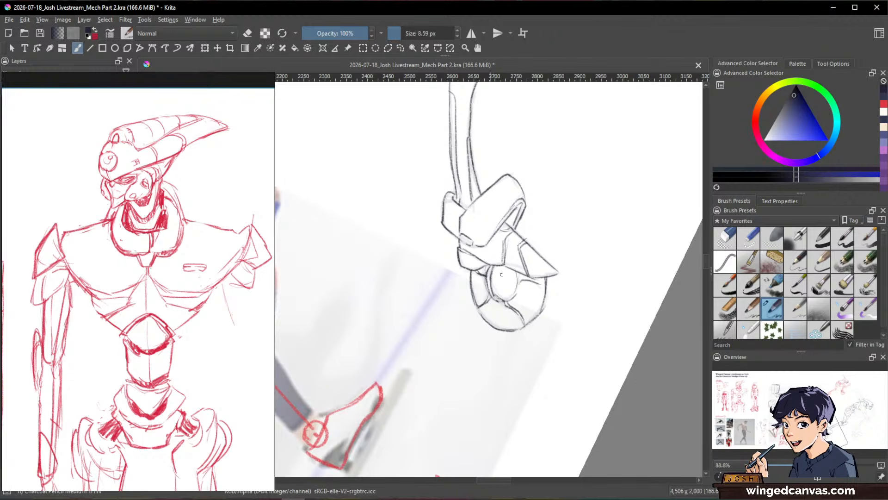
Step: Ink the front leg's round hip socket below the waist connector, with its central rod and inner rim
left_click_drag(634, 300, 555, 357)
left_click_drag(652, 262, 561, 418)
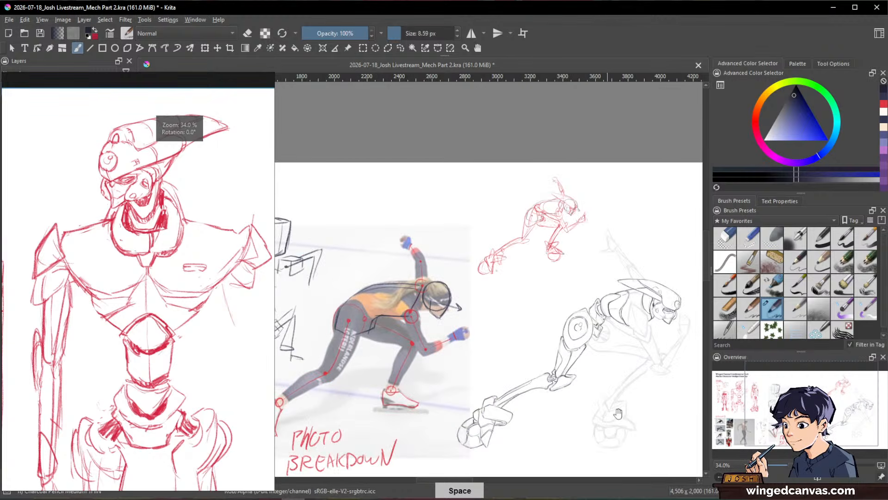
left_click_drag(619, 413, 565, 338)
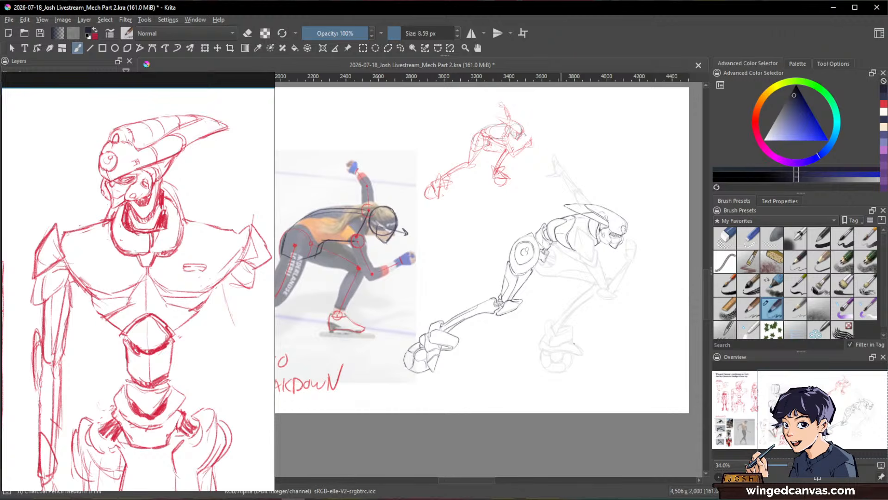
left_click_drag(620, 335, 508, 381)
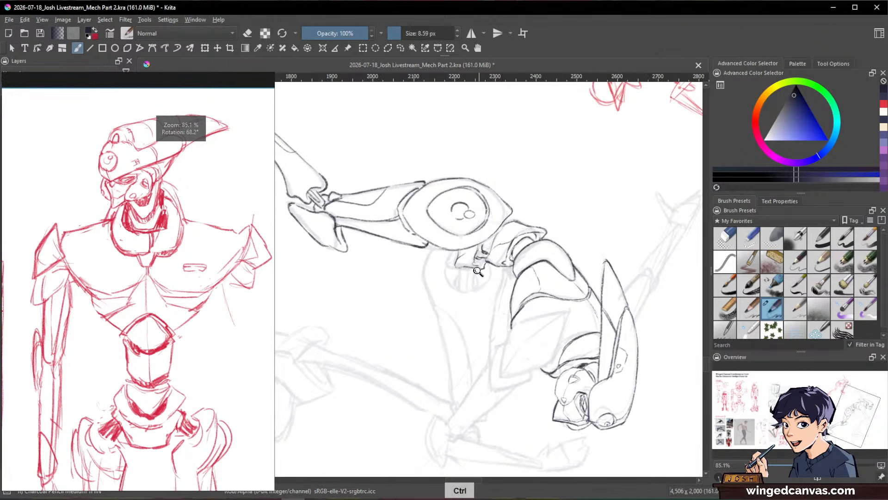
left_click_drag(469, 263, 470, 222)
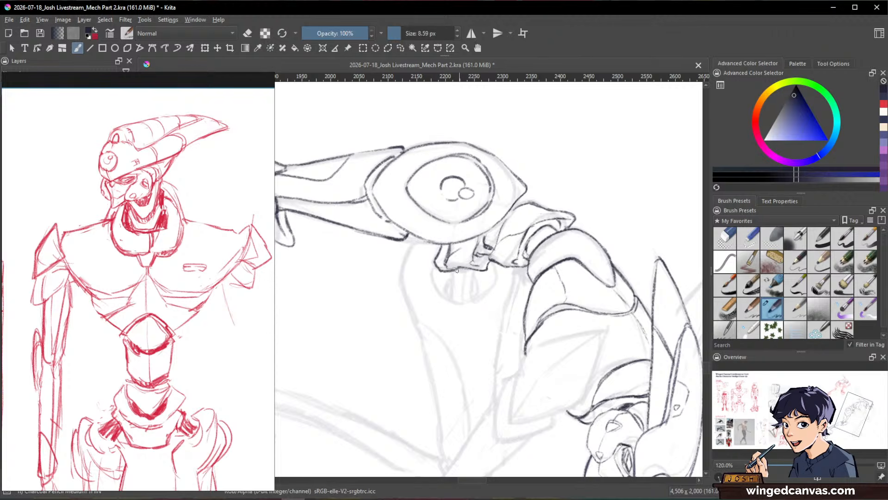
left_click_drag(454, 273, 448, 297)
mouse_move(466, 268)
left_mouse_down()
mouse_move(462, 286)
mouse_move(554, 375)
mouse_move(620, 352)
mouse_move(652, 242)
mouse_move(574, 370)
left_mouse_up()
left_click_drag(548, 324, 516, 255)
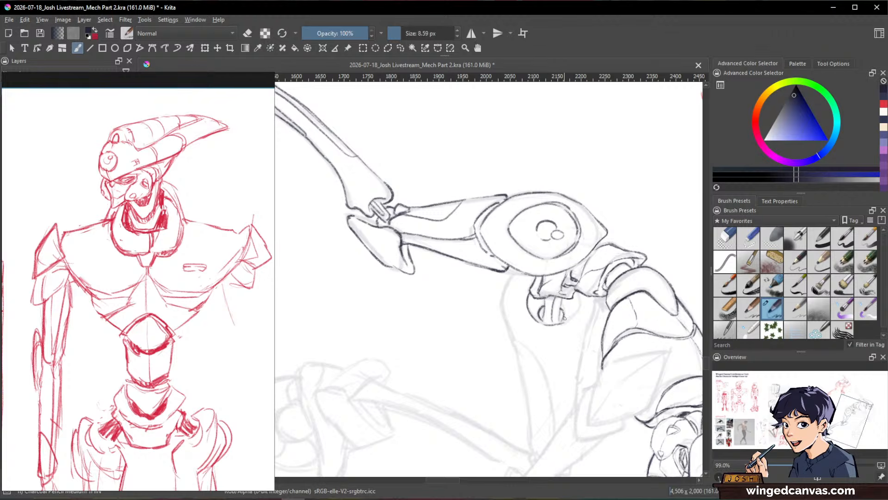
left_click_drag(579, 302, 569, 320)
Step: Ink the front thigh's outline from the hip socket down to the knee, with a long curved panel line along each side
left_click_drag(515, 272, 507, 284)
left_click_drag(596, 298, 586, 340)
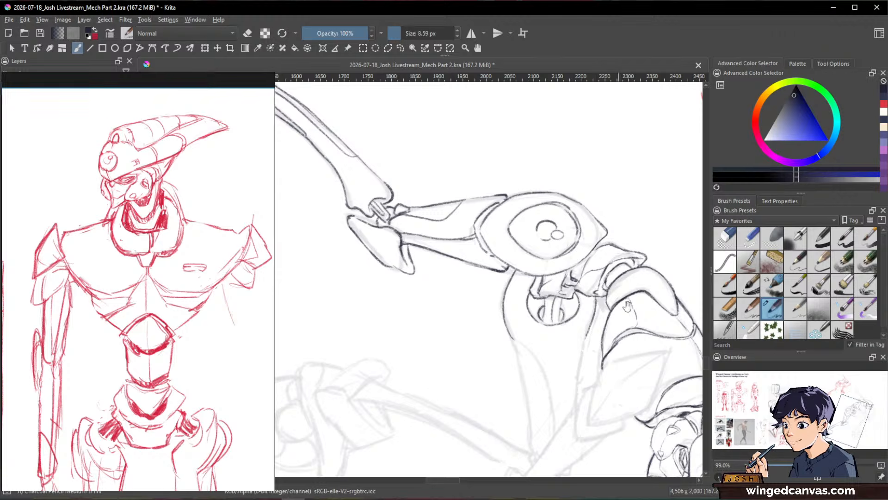
left_click_drag(627, 306, 625, 262)
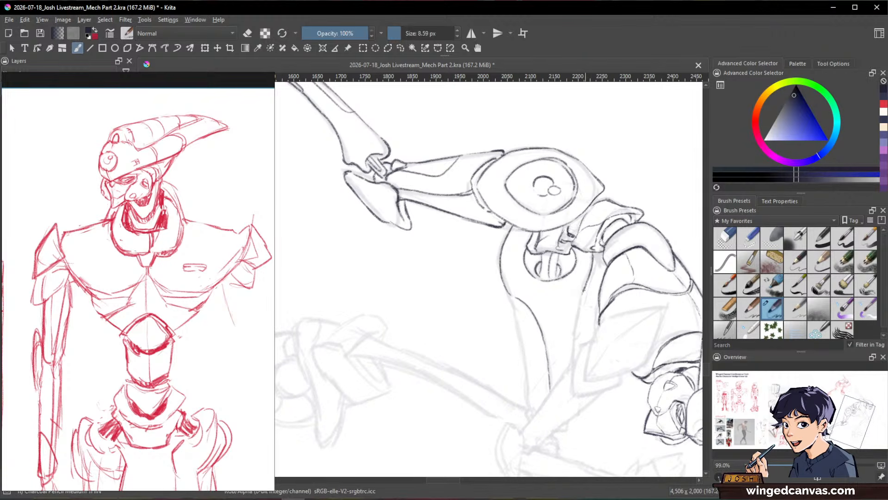
left_click_drag(585, 287, 572, 363)
left_click_drag(514, 300, 527, 404)
key("space")
mouse_move(587, 317)
left_mouse_down()
mouse_move(596, 246)
mouse_move(579, 230)
mouse_move(563, 307)
left_mouse_up()
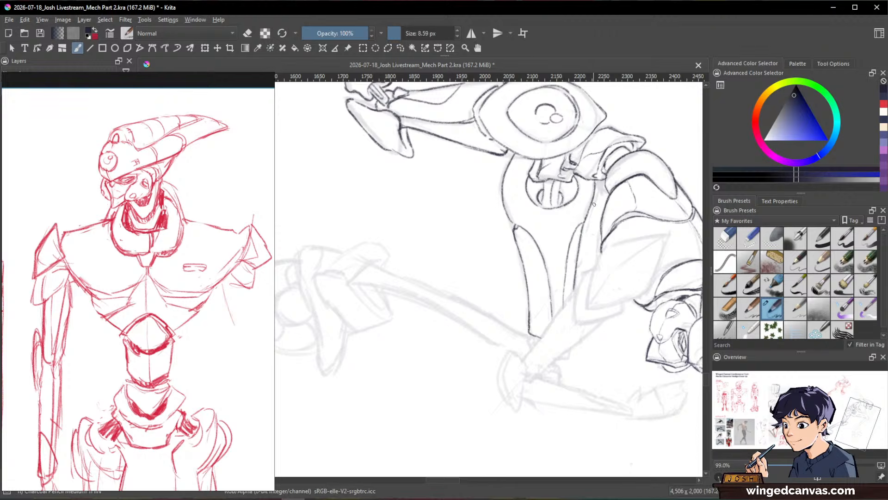
key("e")
left_click_drag(519, 226, 535, 245)
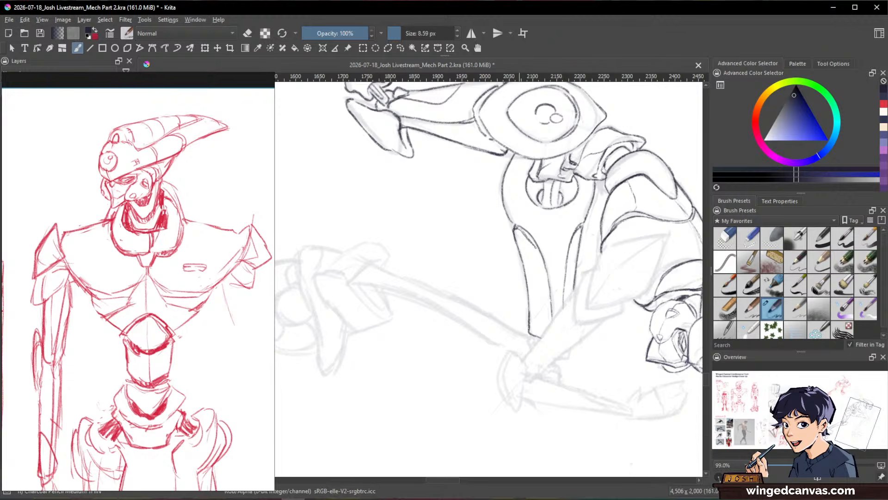
Step: Ink the small jagged joint details on the front knee at the thigh's lower end
key("slash")
left_click_drag(662, 331, 551, 122)
mouse_move(624, 277)
left_mouse_down()
mouse_move(605, 417)
mouse_move(654, 313)
mouse_move(666, 357)
left_mouse_up()
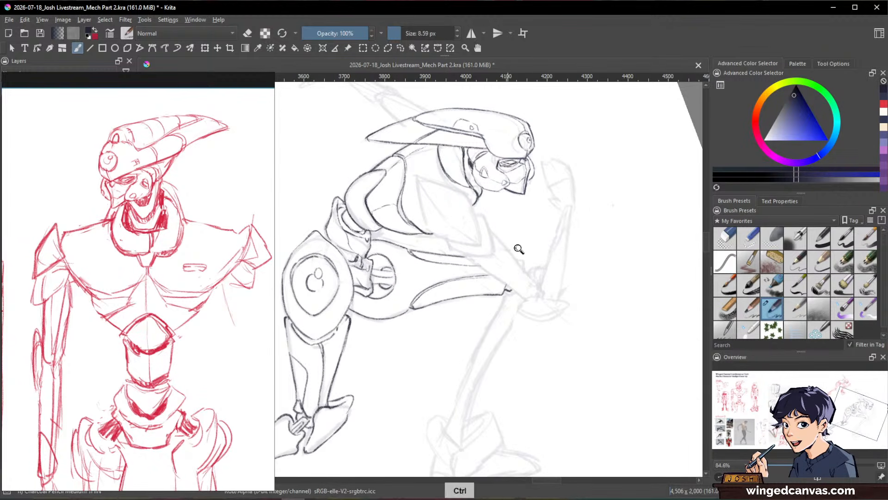
left_click_drag(515, 250, 523, 261)
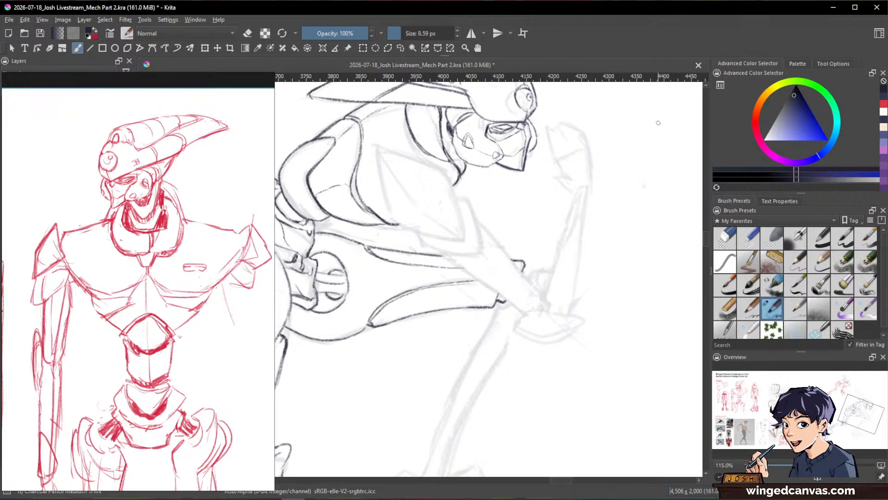
mouse_move(642, 242)
left_mouse_down()
mouse_move(581, 391)
mouse_move(605, 204)
mouse_move(647, 297)
mouse_move(624, 321)
left_mouse_up()
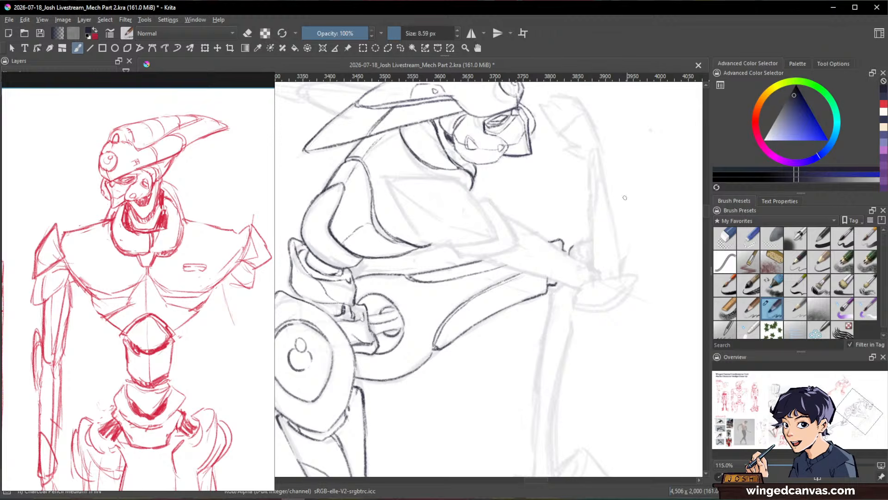
mouse_move(581, 244)
left_mouse_down()
mouse_move(605, 166)
mouse_move(581, 257)
left_mouse_up()
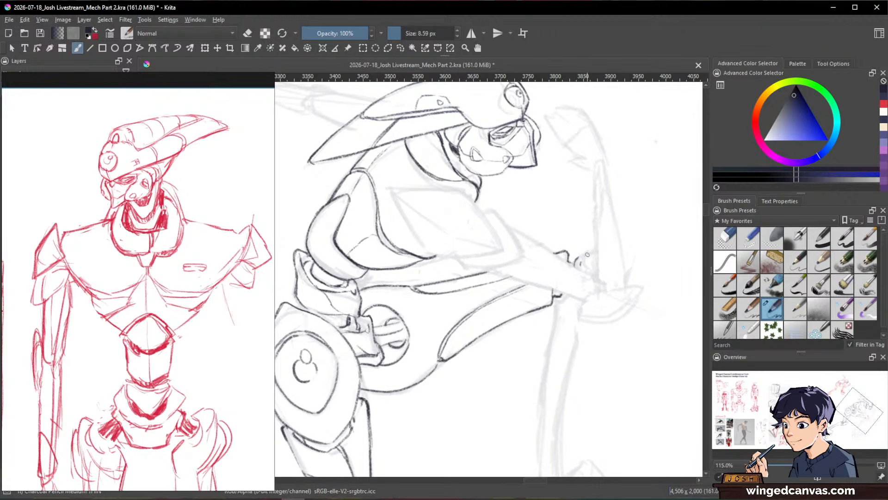
left_click_drag(595, 247, 585, 267)
left_click_drag(558, 300, 552, 334)
Step: Ink the front leg's slender curved shin from knee to ankle, with long inner panel lines along its length
left_click_drag(630, 309, 635, 283)
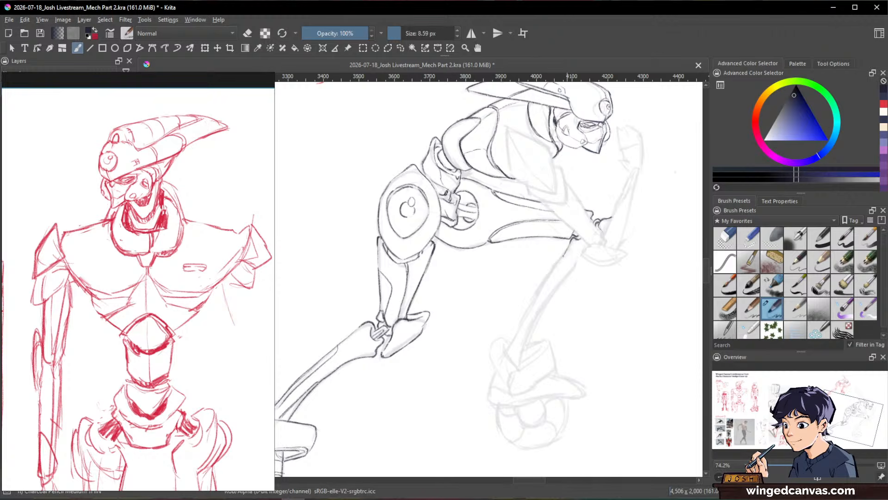
left_click_drag(559, 262, 511, 344)
left_click_drag(573, 306, 627, 266)
mouse_move(637, 217)
left_mouse_down()
mouse_move(606, 250)
mouse_move(576, 310)
left_mouse_up()
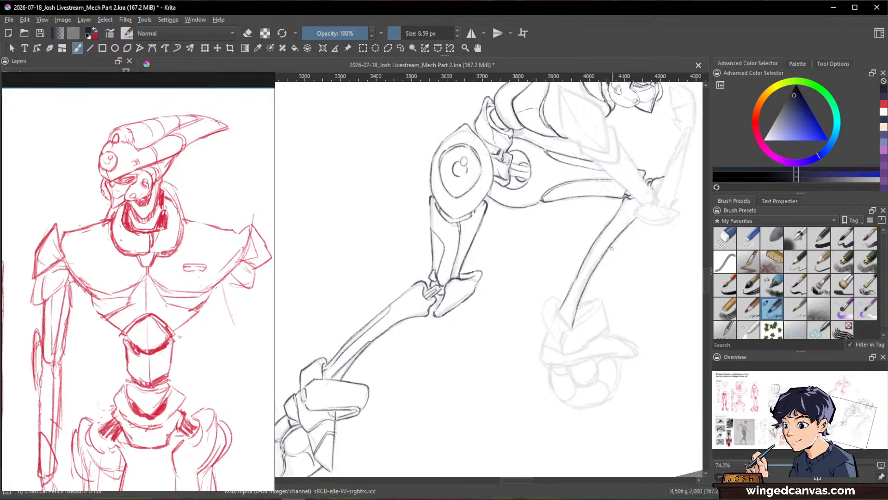
left_click_drag(608, 242, 572, 324)
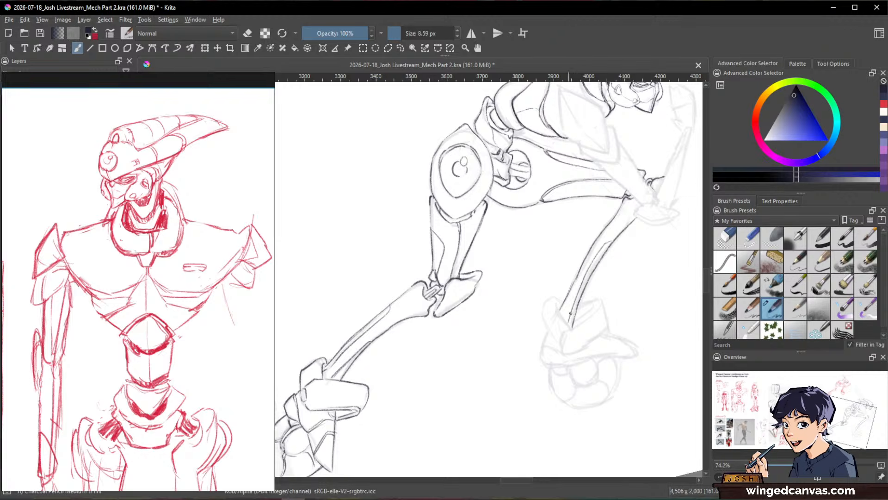
left_click_drag(612, 221, 584, 264)
left_click_drag(650, 295, 555, 353)
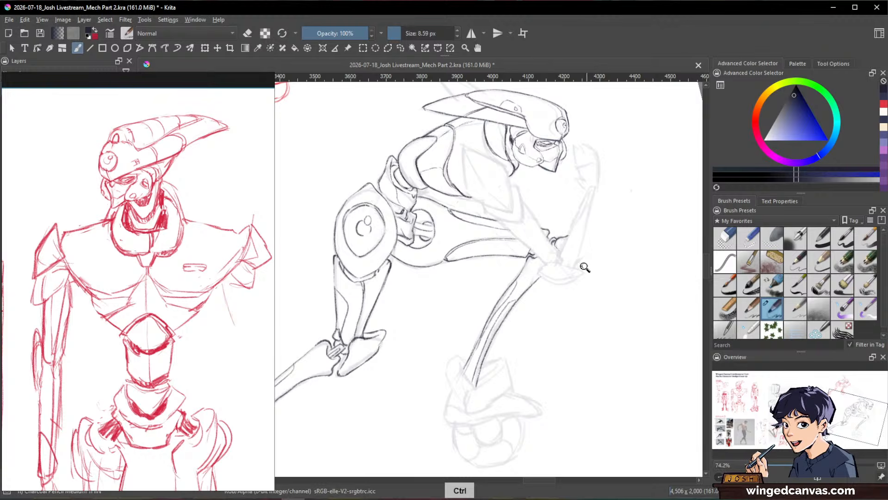
mouse_move(585, 267)
left_mouse_down()
mouse_move(597, 303)
mouse_move(632, 254)
mouse_move(557, 323)
mouse_move(557, 286)
left_mouse_up()
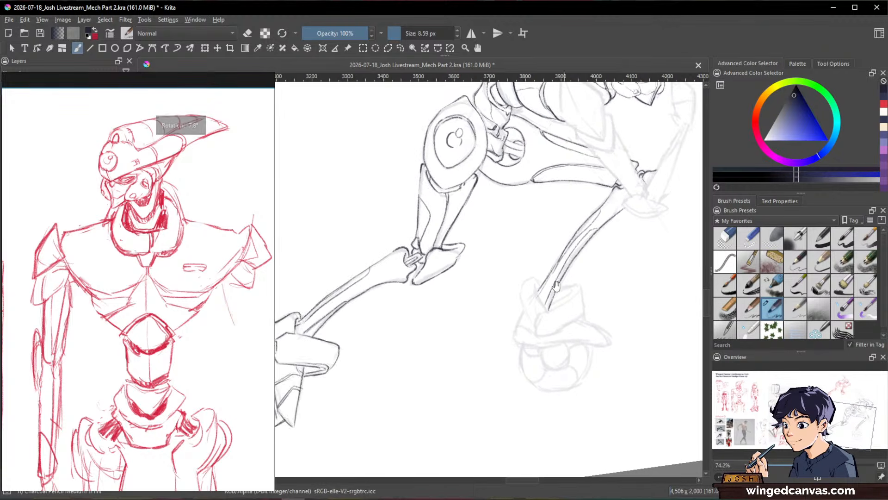
Step: Ink the front ankle guard around the shin's lower end, with its tall rear flap and folded front plate
scroll(557, 285, "up", 3)
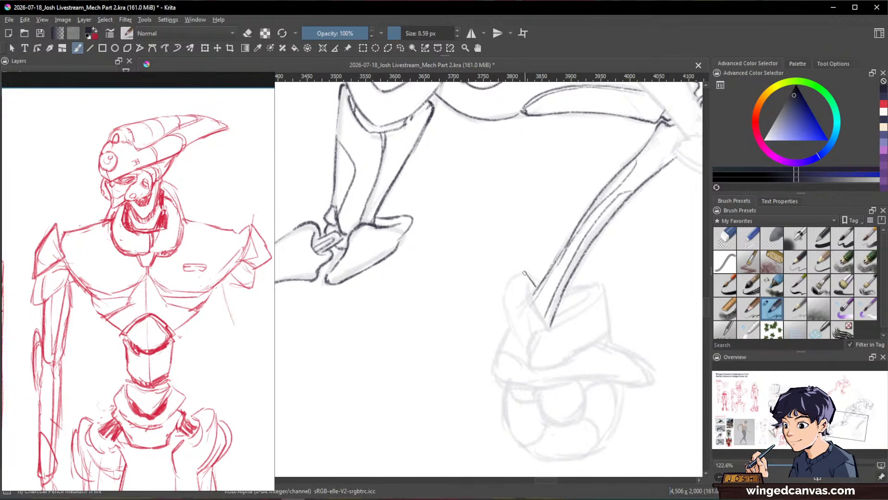
mouse_move(525, 273)
left_mouse_down()
mouse_move(505, 287)
mouse_move(503, 307)
mouse_move(525, 356)
left_mouse_up()
left_click_drag(528, 281, 548, 330)
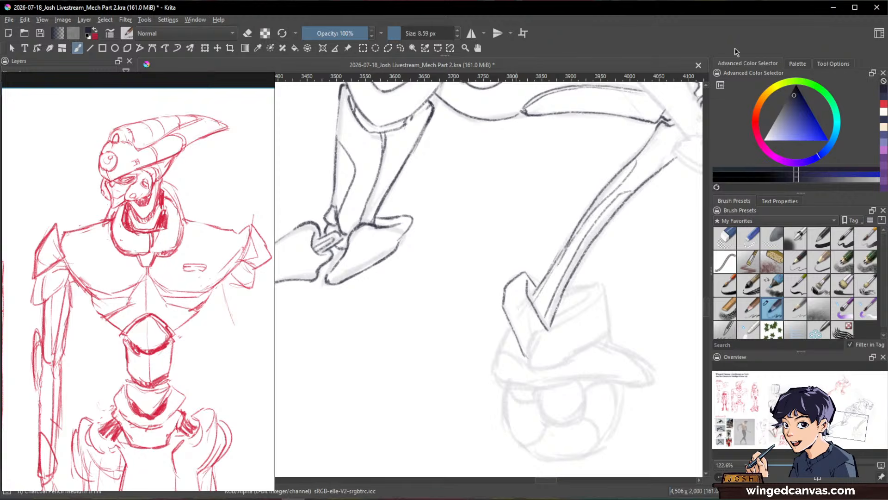
key("space")
mouse_move(382, 405)
left_mouse_down()
mouse_move(511, 374)
mouse_move(654, 355)
mouse_move(542, 351)
mouse_move(524, 335)
mouse_move(544, 334)
mouse_move(525, 310)
mouse_move(533, 307)
mouse_move(513, 321)
mouse_move(511, 340)
mouse_move(534, 307)
mouse_move(524, 309)
mouse_move(516, 340)
left_mouse_up()
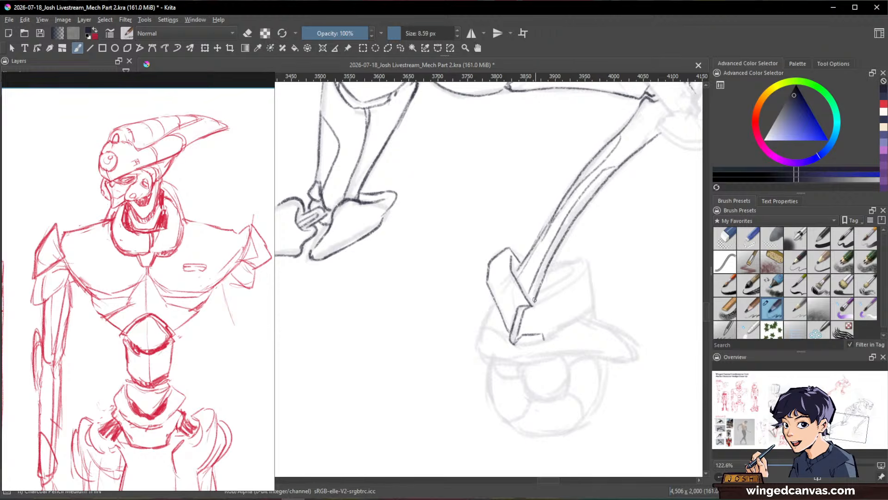
mouse_move(532, 303)
left_mouse_down()
mouse_move(578, 273)
mouse_move(548, 274)
mouse_move(574, 270)
mouse_move(535, 300)
mouse_move(554, 267)
mouse_move(544, 274)
mouse_move(589, 266)
left_mouse_up()
mouse_move(565, 289)
left_mouse_down()
mouse_move(589, 267)
mouse_move(594, 310)
left_mouse_up()
mouse_move(512, 344)
left_mouse_down()
mouse_move(540, 345)
mouse_move(601, 304)
left_mouse_up()
Step: Ink the front foot's plates below the ankle guard, including the small heel plate, middle plate and pointed toe spike
left_click_drag(497, 304, 486, 323)
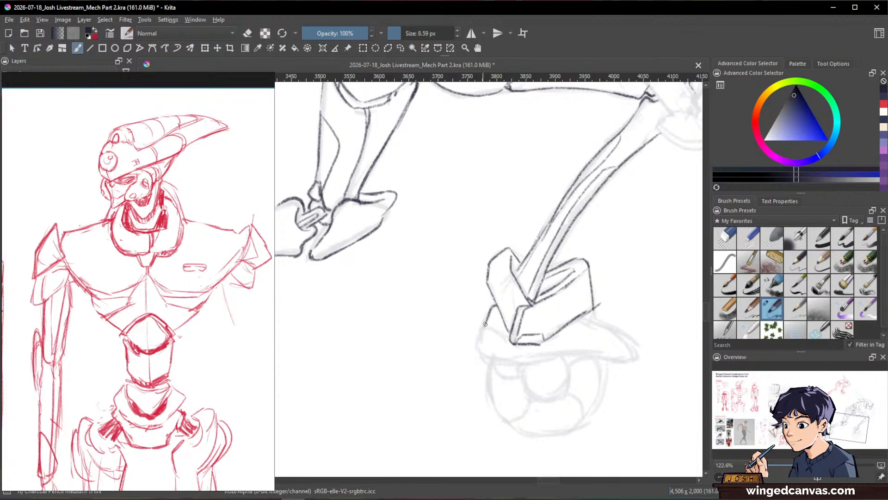
left_click_drag(605, 277, 601, 315)
mouse_move(601, 315)
left_mouse_down()
mouse_move(622, 319)
mouse_move(668, 290)
mouse_move(574, 331)
mouse_move(569, 282)
left_mouse_up()
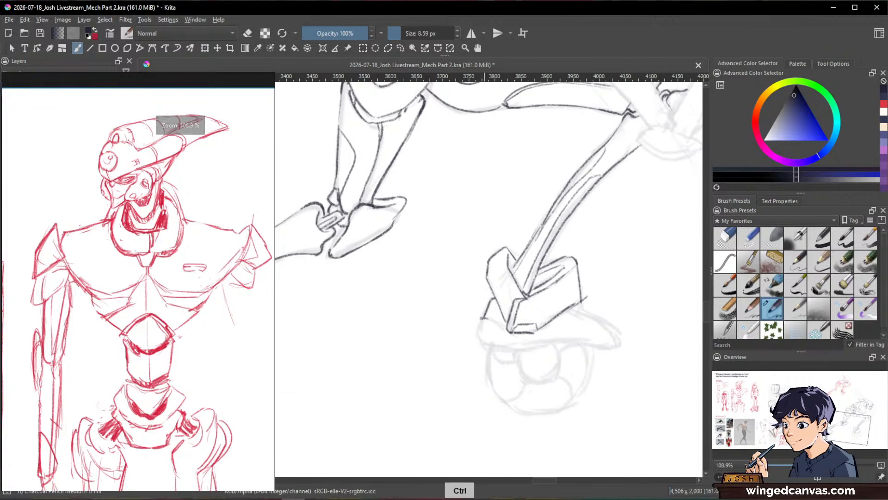
mouse_move(486, 319)
left_mouse_down()
mouse_move(476, 339)
mouse_move(503, 327)
mouse_move(514, 349)
left_mouse_up()
mouse_move(599, 268)
left_mouse_down()
mouse_move(601, 313)
mouse_move(624, 287)
left_mouse_up()
mouse_move(528, 310)
left_mouse_down()
mouse_move(573, 308)
mouse_move(585, 286)
mouse_move(579, 284)
mouse_move(586, 291)
mouse_move(571, 305)
mouse_move(602, 294)
mouse_move(631, 299)
left_mouse_up()
left_click_drag(635, 247, 647, 191)
mouse_move(585, 242)
left_mouse_down()
mouse_move(576, 272)
mouse_move(585, 238)
mouse_move(581, 245)
mouse_move(661, 255)
mouse_move(603, 240)
left_mouse_up()
Step: Touch up the outlines of the front foot's plates and toe spike with eraser and pencil
key("e")
key("e")
key("e")
key("e")
key("e")
left_click_drag(647, 292, 551, 359)
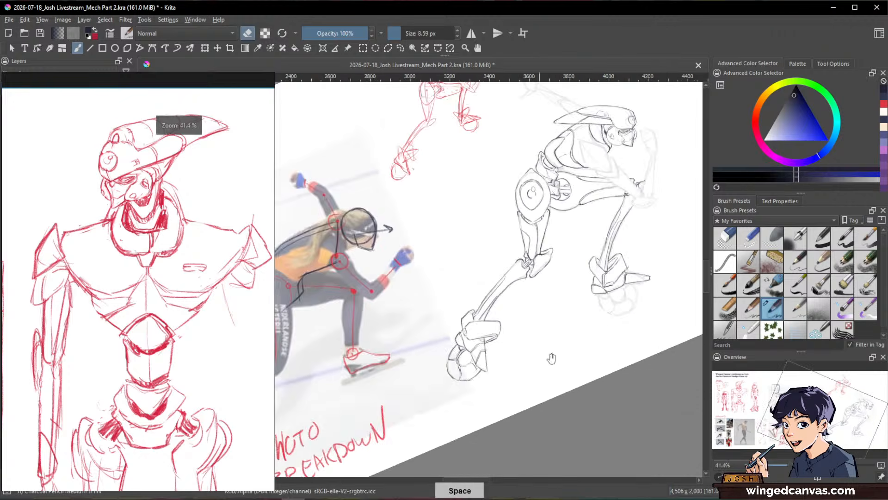
left_click_drag(627, 303, 641, 367)
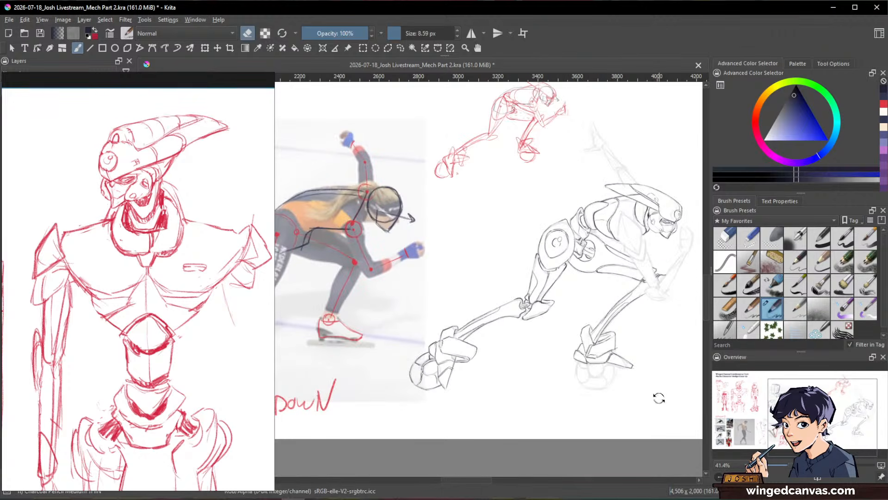
mouse_move(658, 397)
left_mouse_down()
mouse_move(670, 254)
mouse_move(692, 223)
left_mouse_up()
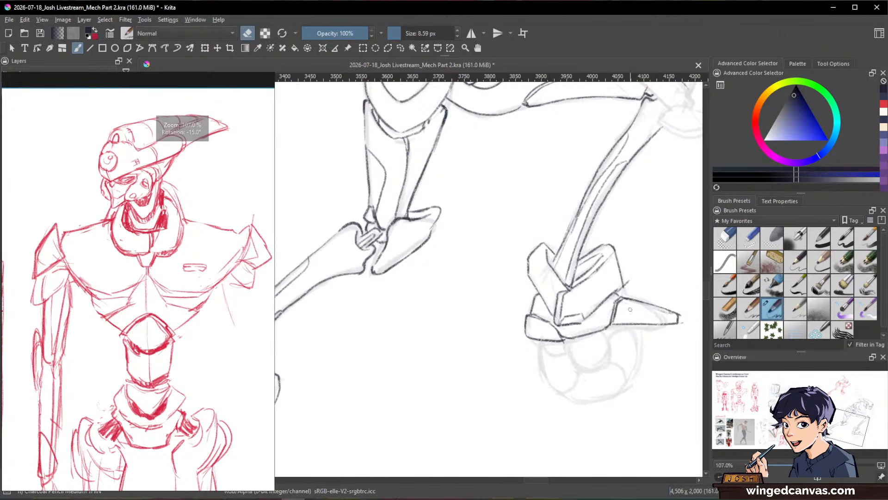
Step: Erase and redraw the middle foot plate's underside, then refine the toe spike's base and lower edge
key("slash")
key("slash")
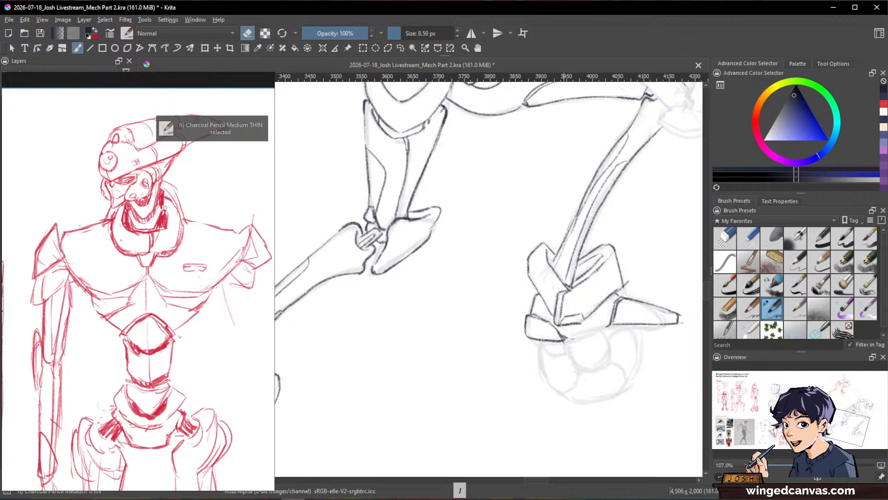
key("slash")
key("slash")
key("e")
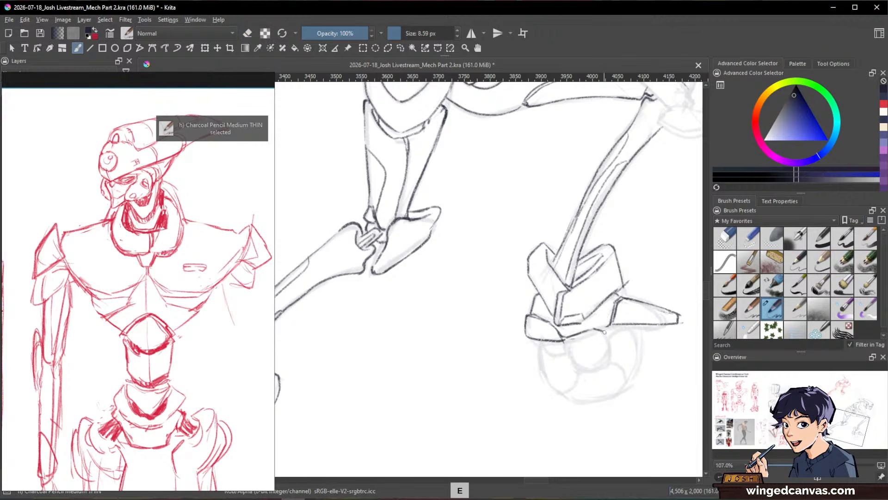
mouse_move(605, 332)
left_mouse_down()
mouse_move(637, 328)
mouse_move(611, 326)
mouse_move(616, 303)
mouse_move(612, 324)
mouse_move(610, 308)
left_mouse_up()
key("e")
key("e")
key("e")
mouse_move(668, 320)
left_mouse_down()
mouse_move(612, 329)
mouse_move(681, 322)
mouse_move(619, 365)
mouse_move(550, 335)
left_mouse_up()
key("e")
key("e")
key("e")
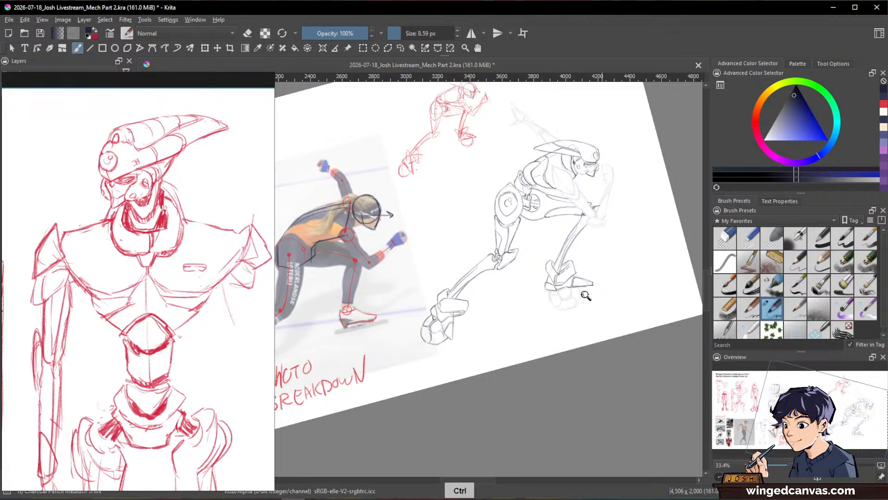
Step: Ink the round outline of the front foot's wheel, erasing and redrawing its rear edge
left_click_drag(579, 291, 627, 189)
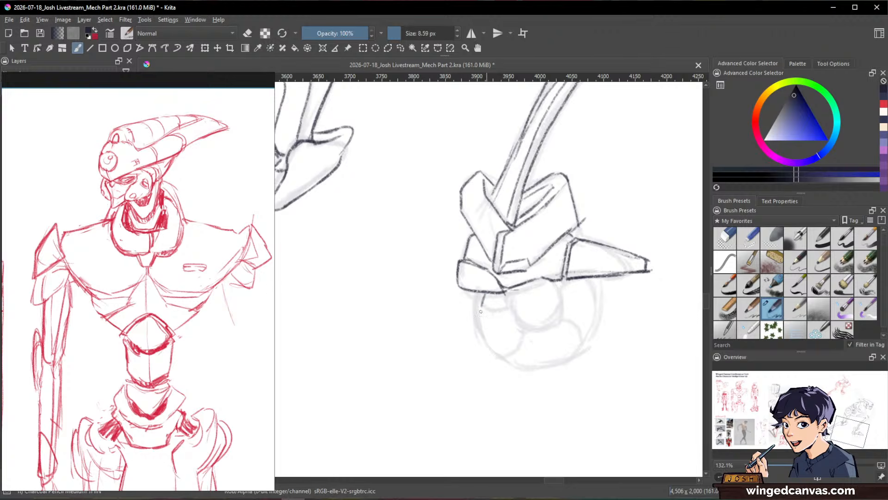
mouse_move(481, 312)
left_mouse_down()
mouse_move(489, 345)
mouse_move(484, 294)
mouse_move(497, 347)
mouse_move(509, 360)
mouse_move(539, 365)
left_mouse_up()
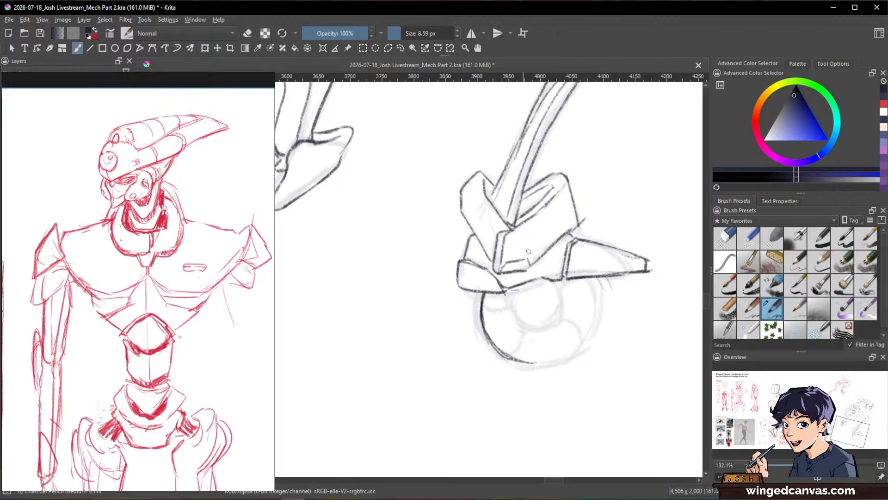
mouse_move(596, 276)
left_mouse_down()
mouse_move(595, 282)
mouse_move(581, 351)
left_mouse_up()
mouse_move(502, 354)
left_mouse_down()
mouse_move(532, 366)
mouse_move(586, 349)
left_mouse_up()
key("e")
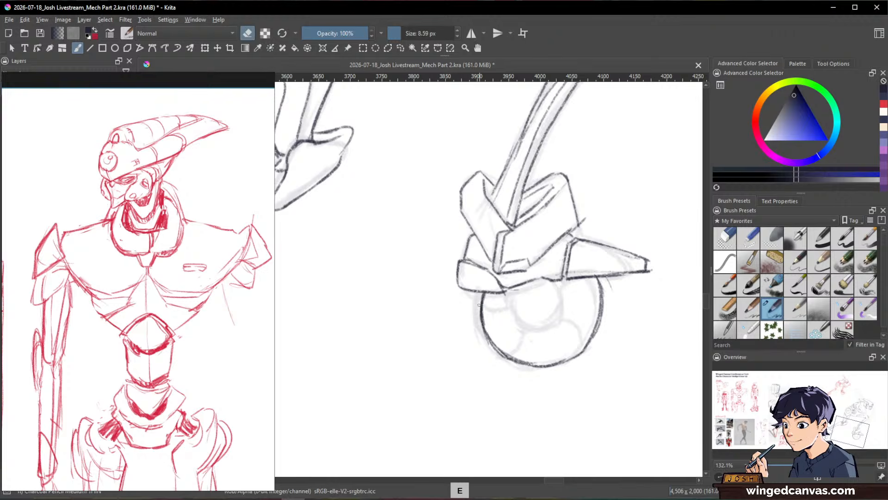
mouse_move(482, 305)
left_mouse_down()
mouse_move(488, 347)
mouse_move(504, 361)
left_mouse_up()
key("e")
mouse_move(482, 292)
left_mouse_down()
mouse_move(483, 323)
mouse_move(485, 308)
mouse_move(509, 356)
left_mouse_up()
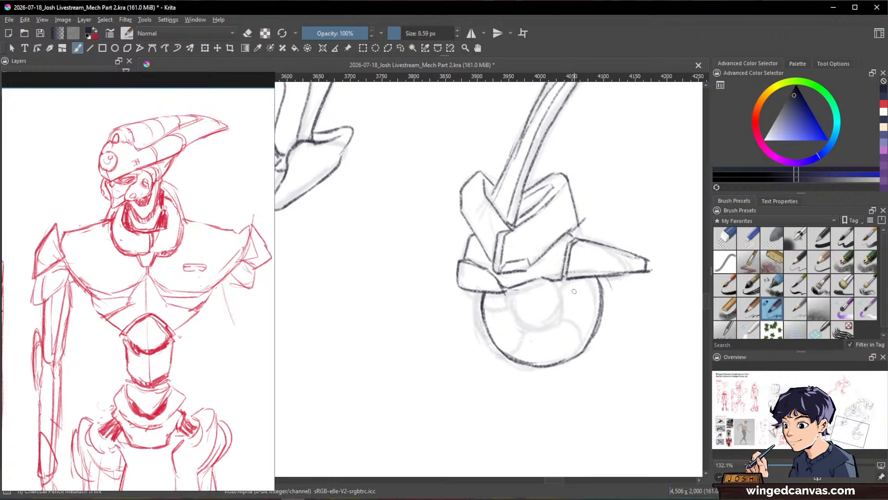
Step: Ink the hub circle inside the front wheel, just below the foot plates
mouse_move(520, 290)
left_mouse_down()
mouse_move(529, 324)
mouse_move(522, 297)
mouse_move(540, 320)
mouse_move(559, 327)
mouse_move(560, 319)
left_mouse_up()
mouse_move(561, 289)
left_mouse_down()
mouse_move(570, 303)
mouse_move(562, 325)
left_mouse_up()
left_click_drag(568, 280, 568, 316)
left_click_drag(566, 280, 562, 324)
mouse_move(521, 284)
left_mouse_down()
mouse_move(524, 316)
mouse_move(545, 326)
left_mouse_up()
key("space")
mouse_move(605, 307)
left_mouse_down()
mouse_move(583, 393)
mouse_move(545, 337)
left_mouse_up()
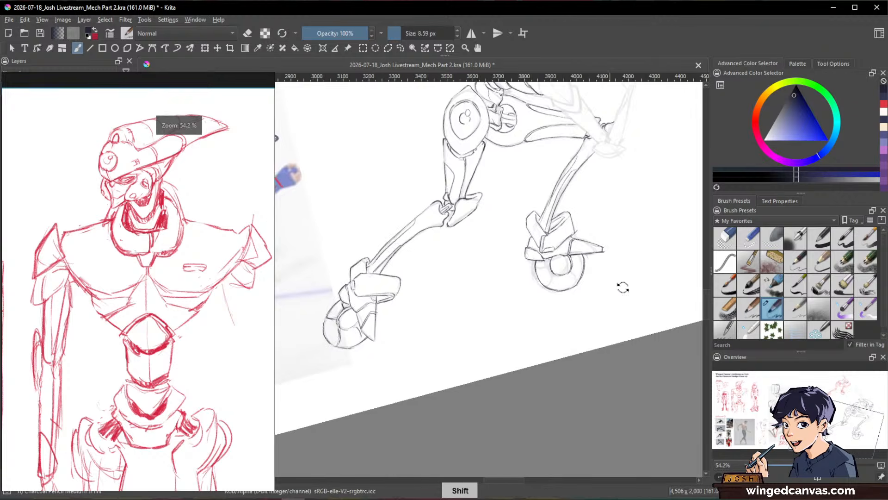
Step: Sketch a quick side diagram beside the front wheel: a low jagged mound, upward arrows and an arc of short dashes above
mouse_move(624, 287)
left_mouse_down()
mouse_move(613, 365)
mouse_move(626, 367)
mouse_move(625, 347)
mouse_move(609, 353)
mouse_move(649, 335)
left_mouse_up()
mouse_move(500, 397)
left_mouse_down()
mouse_move(497, 377)
mouse_move(514, 381)
mouse_move(529, 364)
left_mouse_up()
mouse_move(538, 355)
left_mouse_down()
mouse_move(539, 377)
mouse_move(574, 407)
mouse_move(506, 408)
left_mouse_up()
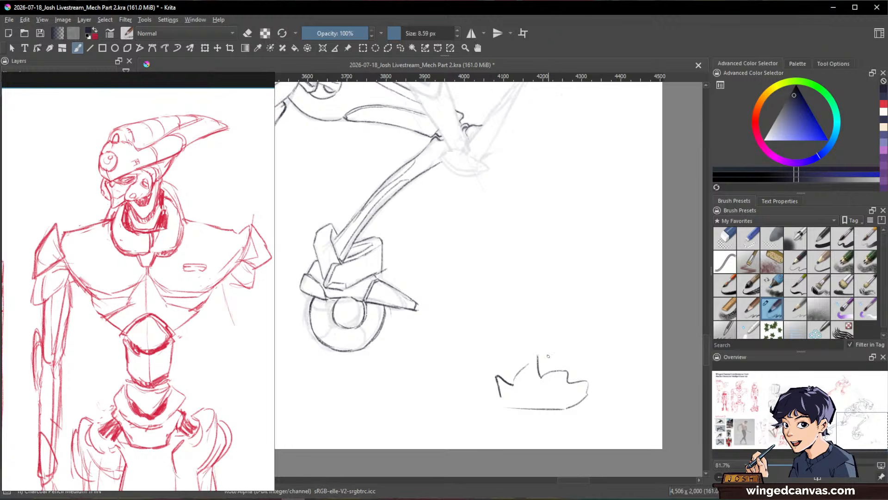
mouse_move(550, 351)
left_mouse_down()
mouse_move(566, 321)
mouse_move(575, 328)
left_mouse_up()
left_click_drag(470, 300, 469, 320)
left_click_drag(485, 278, 484, 306)
left_click_drag(509, 276, 501, 304)
mouse_move(535, 270)
left_mouse_down()
mouse_move(526, 293)
mouse_move(550, 291)
left_mouse_up()
mouse_move(586, 273)
left_mouse_down()
mouse_move(581, 289)
mouse_move(613, 288)
left_mouse_up()
left_click_drag(631, 322, 648, 314)
mouse_move(527, 357)
left_mouse_down()
mouse_move(523, 324)
mouse_move(529, 330)
mouse_move(551, 303)
left_mouse_up()
left_click_drag(545, 307, 557, 308)
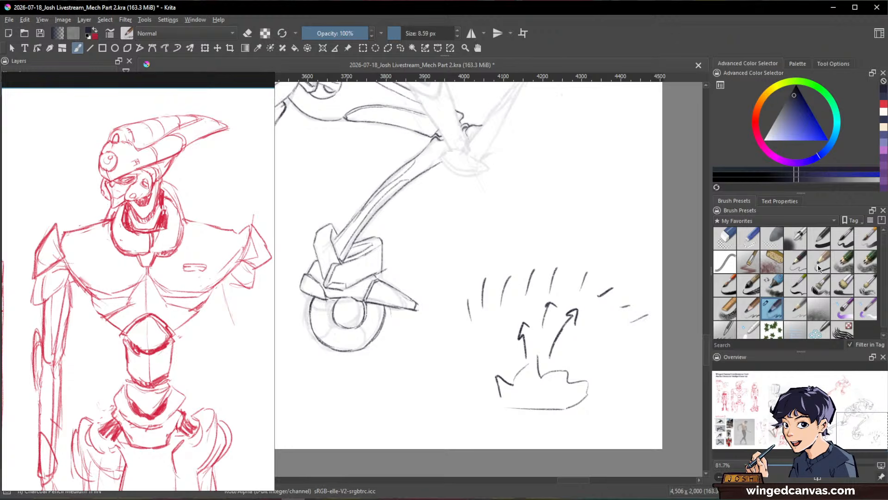
Step: Mark up the side diagram in red with crosses over the dashes, a zigzag in the mound and two more upward arrows
left_click(883, 104)
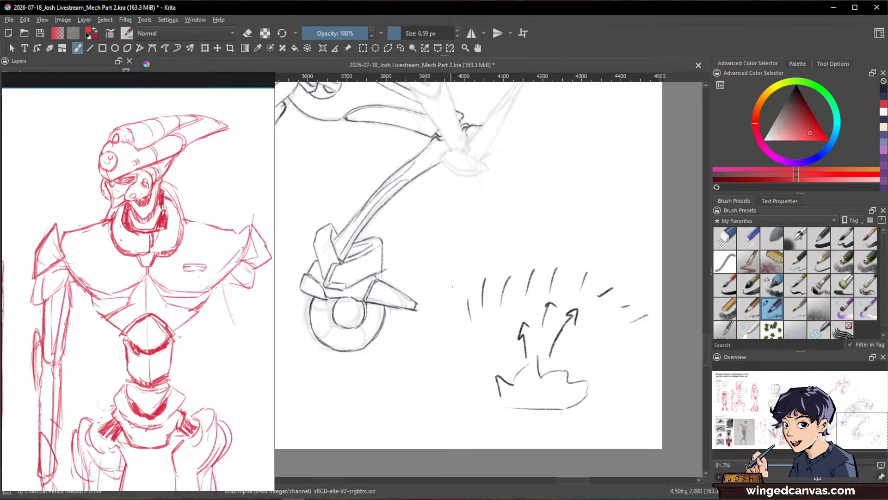
left_click_drag(454, 286, 511, 293)
mouse_move(506, 270)
left_mouse_down()
mouse_move(469, 309)
mouse_move(576, 288)
mouse_move(527, 290)
left_mouse_up()
left_click_drag(592, 273, 624, 318)
mouse_move(602, 295)
left_mouse_down()
mouse_move(633, 297)
mouse_move(647, 340)
left_mouse_up()
left_click_drag(523, 387, 550, 390)
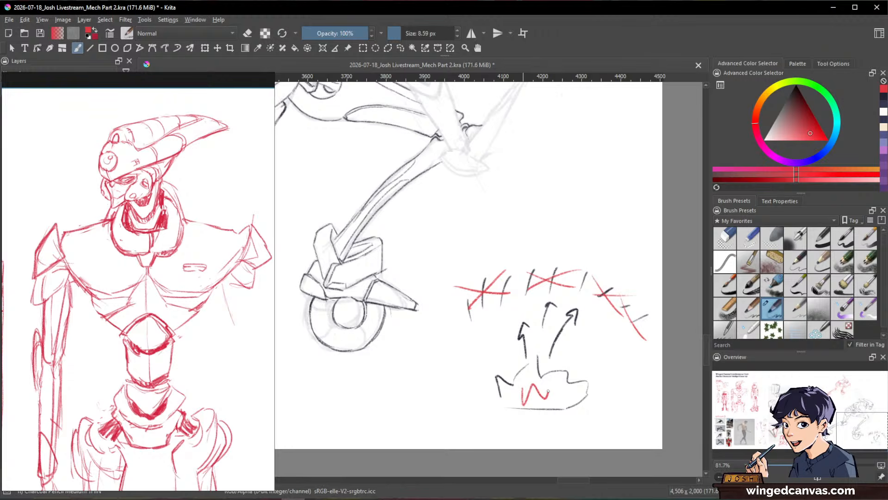
left_click_drag(576, 356, 592, 315)
mouse_move(512, 352)
left_mouse_down()
mouse_move(502, 323)
mouse_move(524, 321)
left_mouse_up()
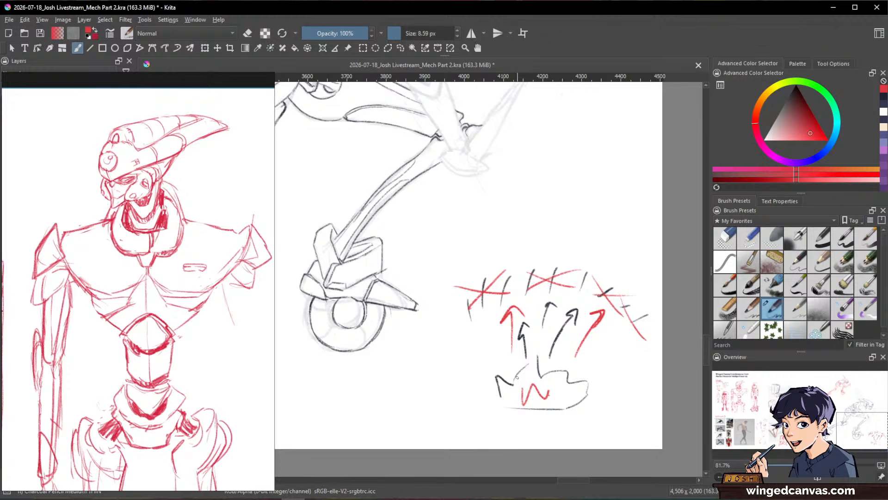
Step: Select the whole side diagram with a freehand selection and delete it
key("l")
mouse_move(639, 372)
left_mouse_down()
mouse_move(669, 309)
mouse_move(437, 295)
mouse_move(636, 393)
left_mouse_up()
key("Delete")
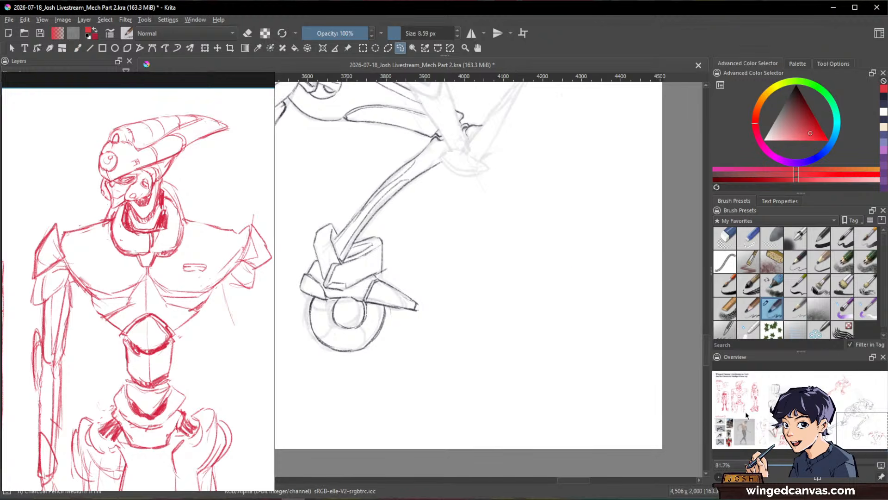
Step: Ink curved dividing lines around the front wheel between its hub circle and outer rim, using the dark colour
key("b")
left_click_drag(435, 323, 619, 307)
mouse_move(535, 311)
left_mouse_down()
mouse_move(510, 310)
mouse_move(505, 329)
mouse_move(515, 305)
mouse_move(503, 331)
left_mouse_up()
key("x")
left_click_drag(552, 305, 568, 320)
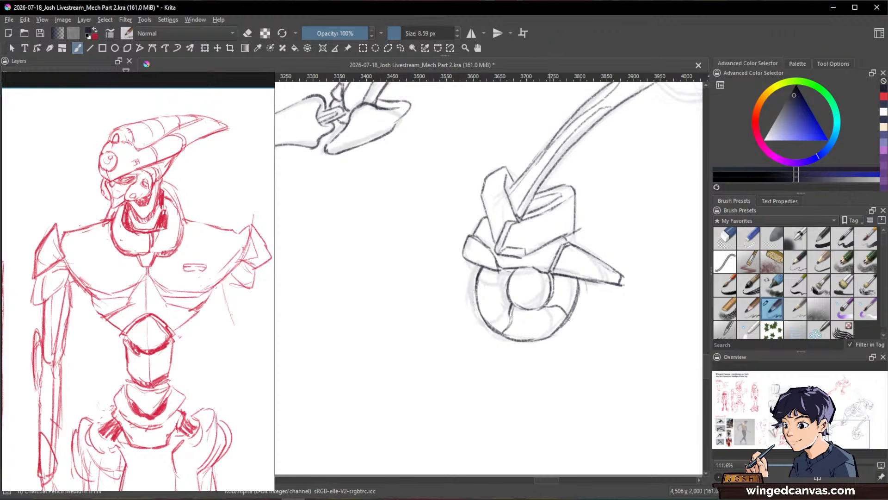
left_click_drag(500, 294, 479, 291)
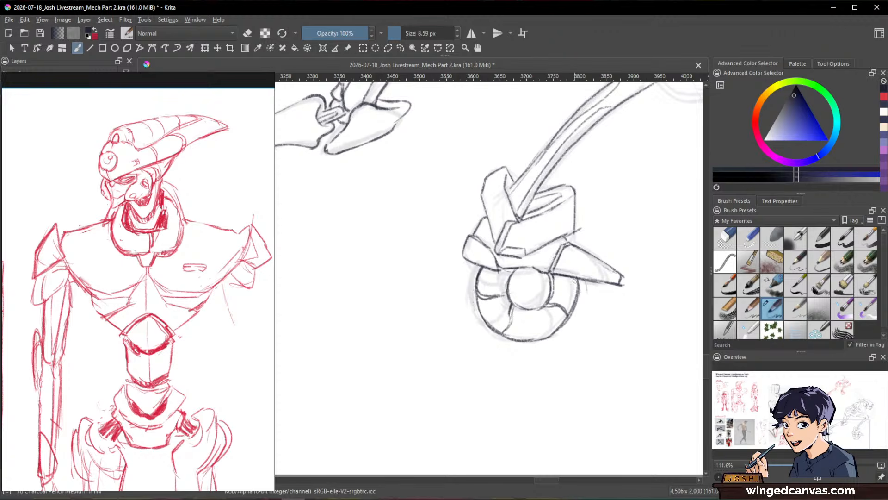
left_click_drag(572, 277, 554, 282)
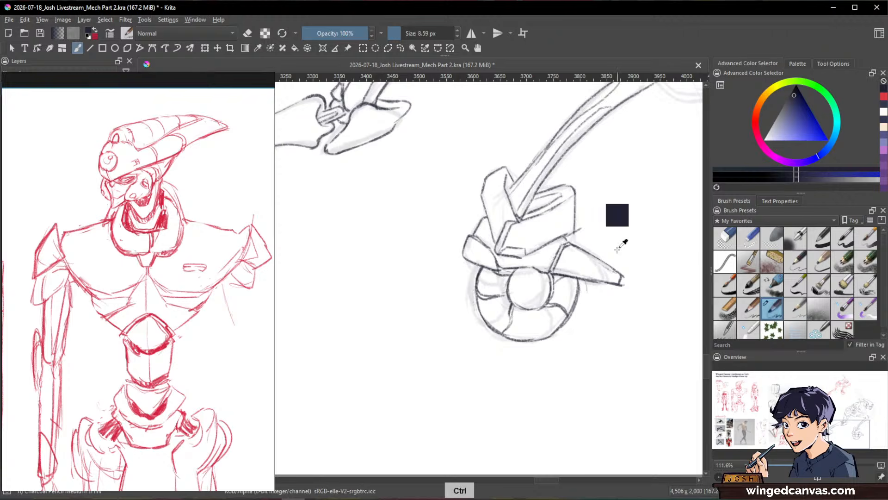
left_click_drag(627, 280, 571, 337)
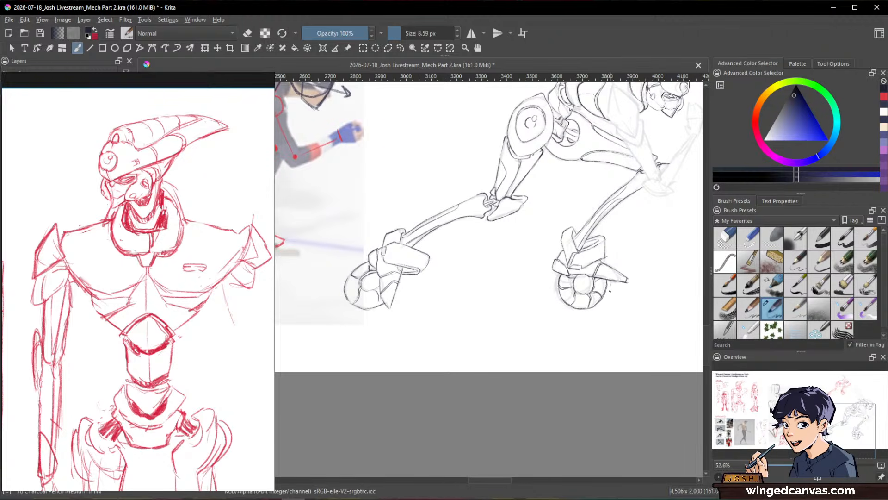
Step: Reinforce the line work along the front edge of the helmet and around the face
left_click_drag(637, 339, 595, 360)
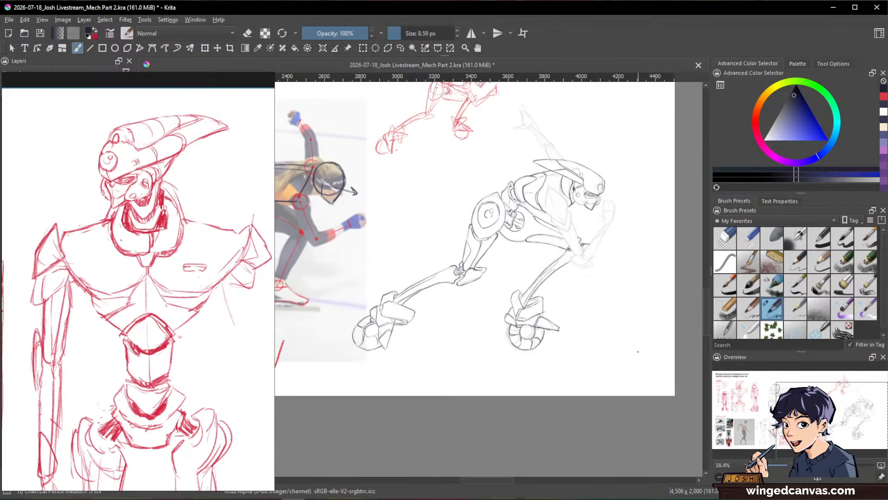
mouse_move(638, 352)
left_mouse_down()
mouse_move(632, 204)
mouse_move(585, 189)
mouse_move(595, 189)
mouse_move(544, 243)
left_mouse_up()
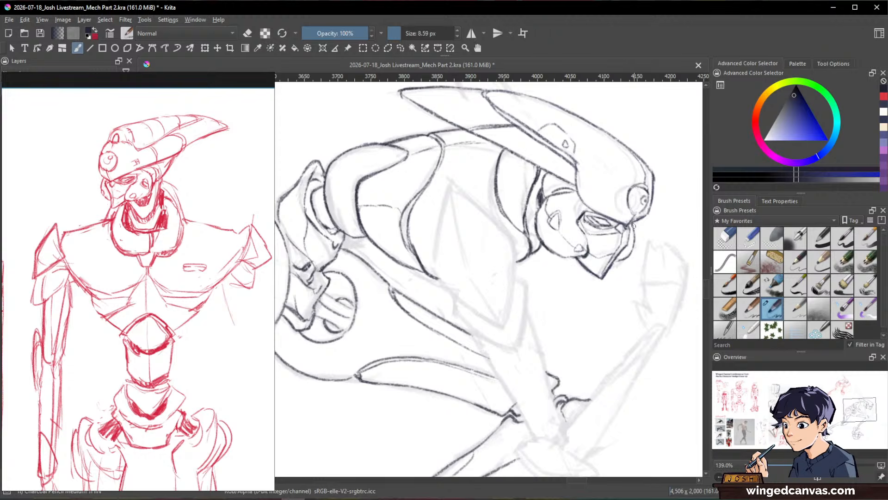
mouse_move(653, 173)
left_mouse_down()
mouse_move(653, 204)
mouse_move(635, 222)
left_mouse_up()
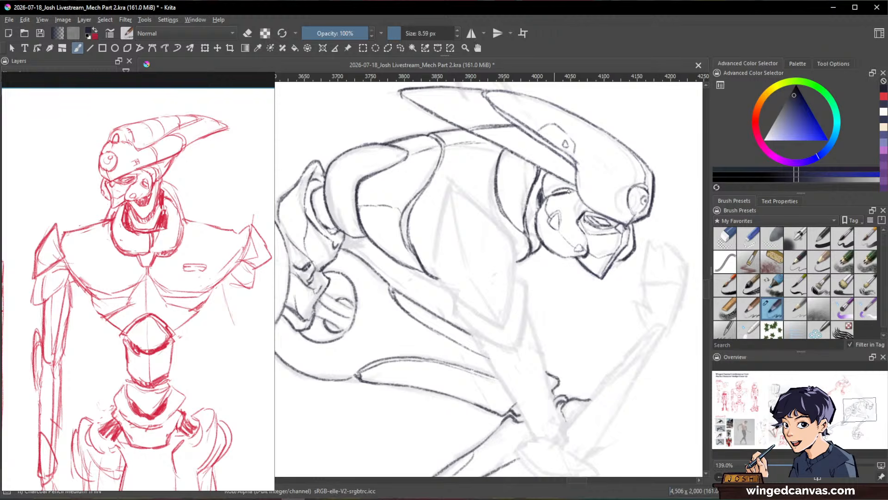
mouse_move(569, 192)
left_mouse_down()
mouse_move(592, 215)
mouse_move(536, 208)
mouse_move(533, 229)
left_mouse_up()
left_click(592, 216, "ctrl")
mouse_move(601, 250)
left_mouse_down()
mouse_move(664, 279)
mouse_move(642, 384)
mouse_move(671, 248)
mouse_move(610, 230)
mouse_move(575, 243)
left_mouse_up()
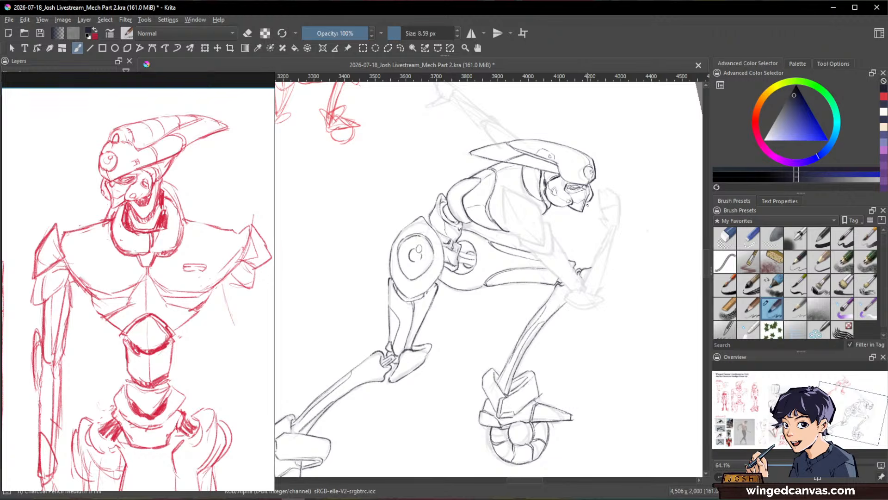
Step: Ink the pointed diamond-shaped shoulder plate over the near upper arm, with a ridge line running down from its tip
left_click_drag(586, 204, 622, 279)
mouse_move(536, 257)
left_mouse_down()
mouse_move(529, 218)
mouse_move(507, 276)
left_mouse_up()
left_click_drag(518, 244, 506, 279)
left_click_drag(528, 217, 561, 258)
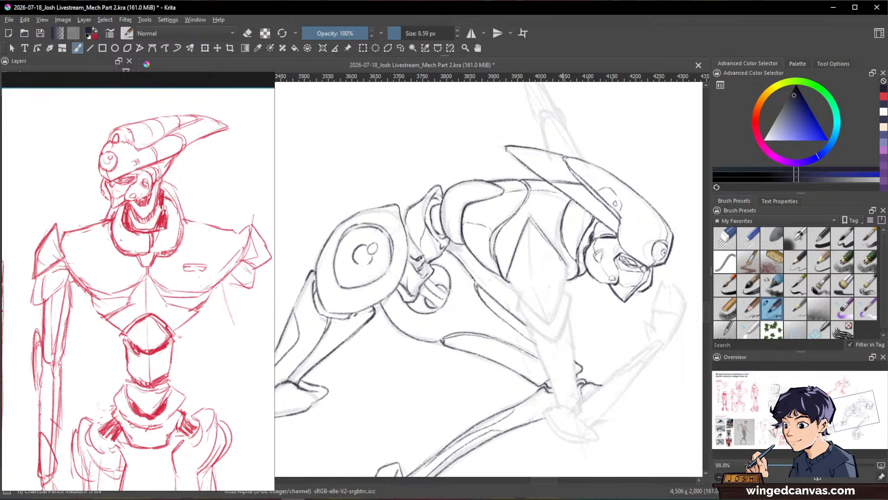
left_click_drag(529, 217, 544, 319)
left_click_drag(507, 277, 545, 320)
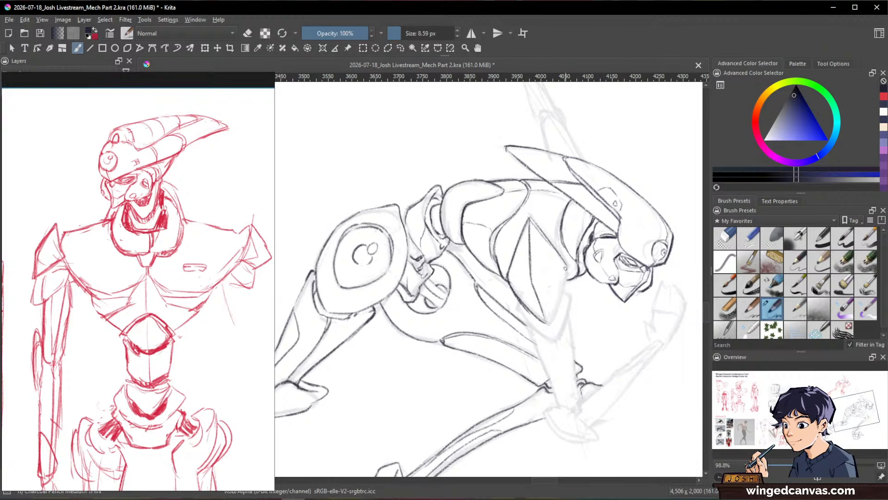
left_click_drag(565, 269, 546, 327)
Step: Ink a round joint in the middle of the shoulder plate, with smaller circle details inside it
mouse_move(530, 295)
left_mouse_down()
mouse_move(519, 280)
mouse_move(539, 264)
mouse_move(549, 288)
left_mouse_up()
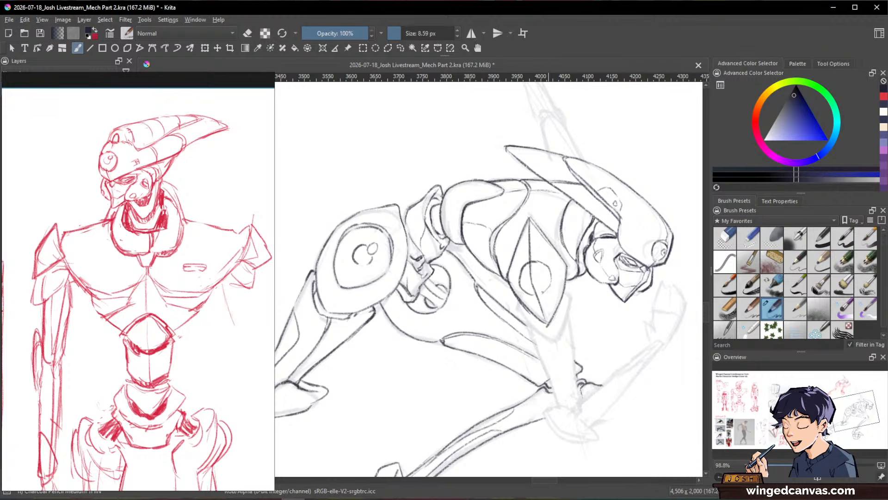
key("e")
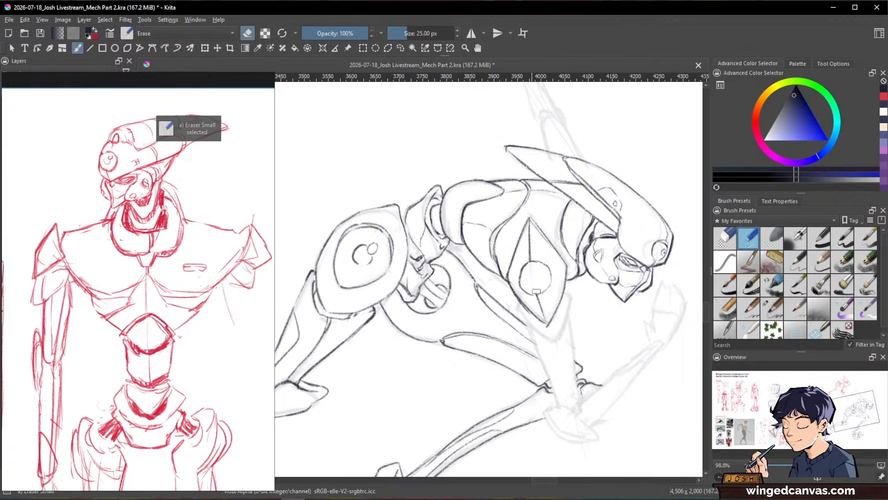
key("slash")
left_click_drag(522, 270, 545, 265)
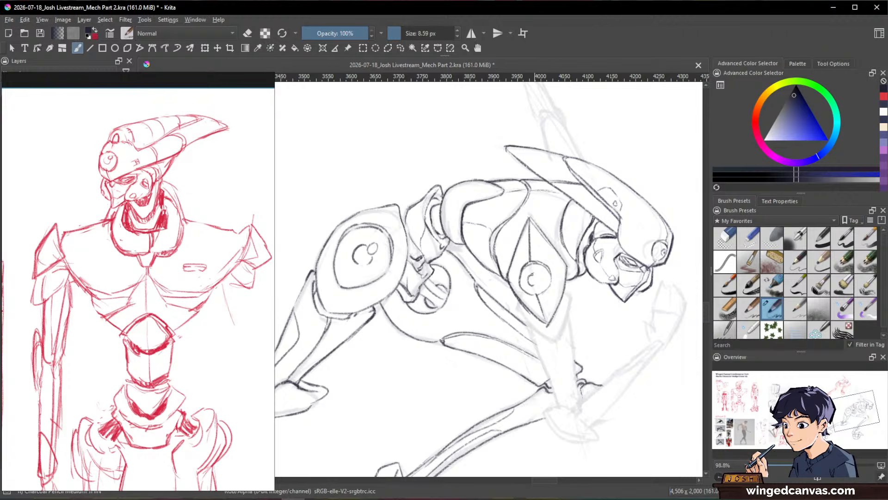
left_click_drag(537, 279, 508, 253)
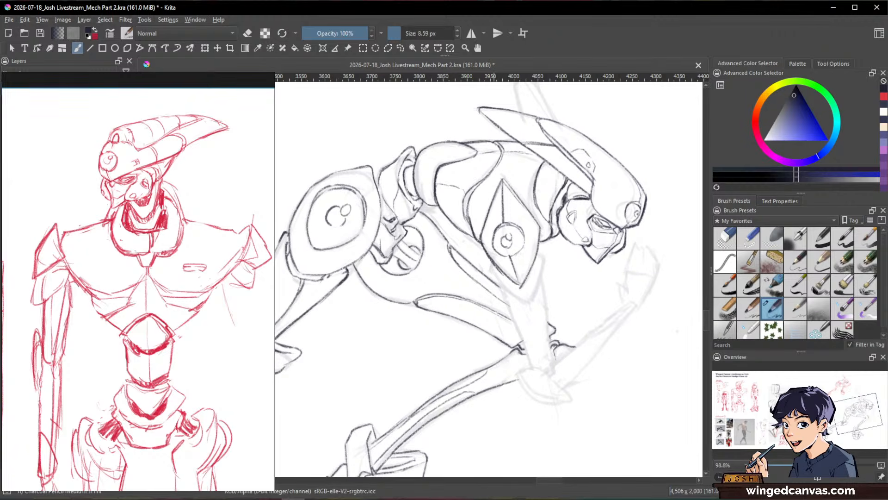
key("slash")
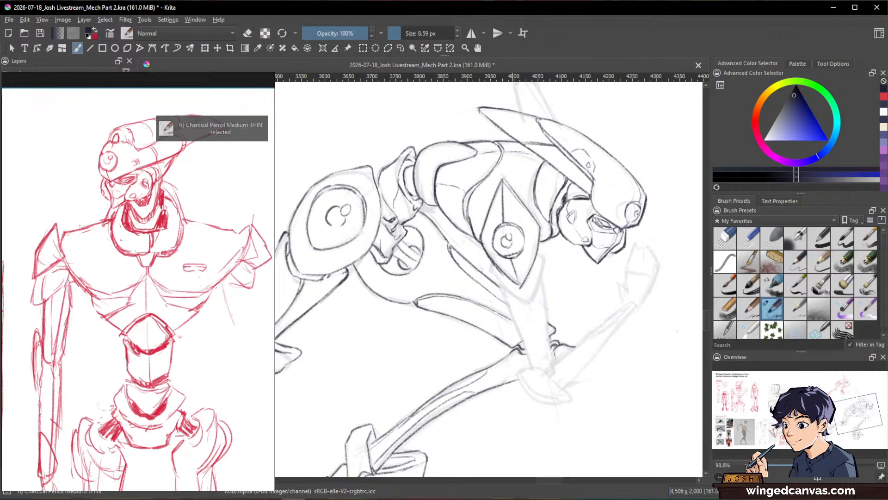
key("e")
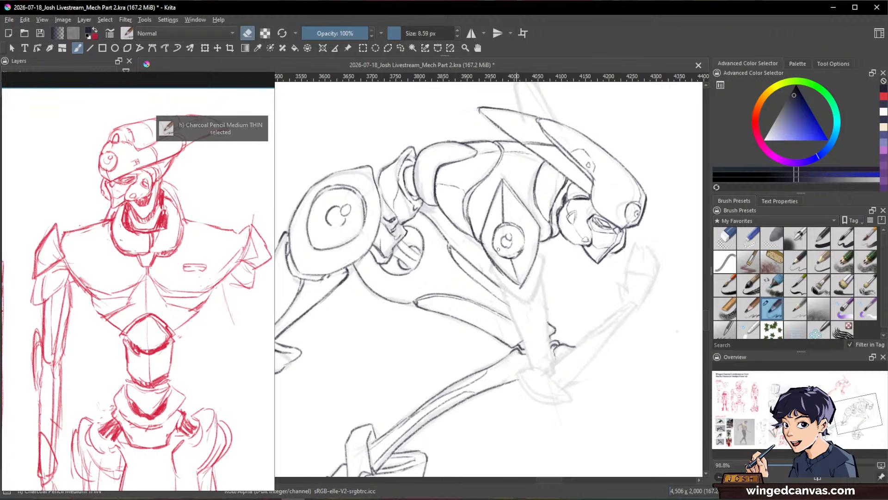
key("e")
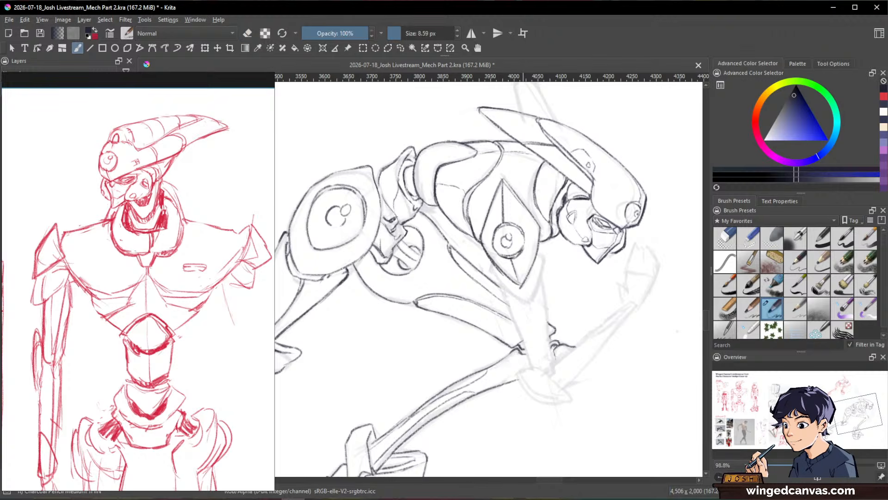
key("ctrl")
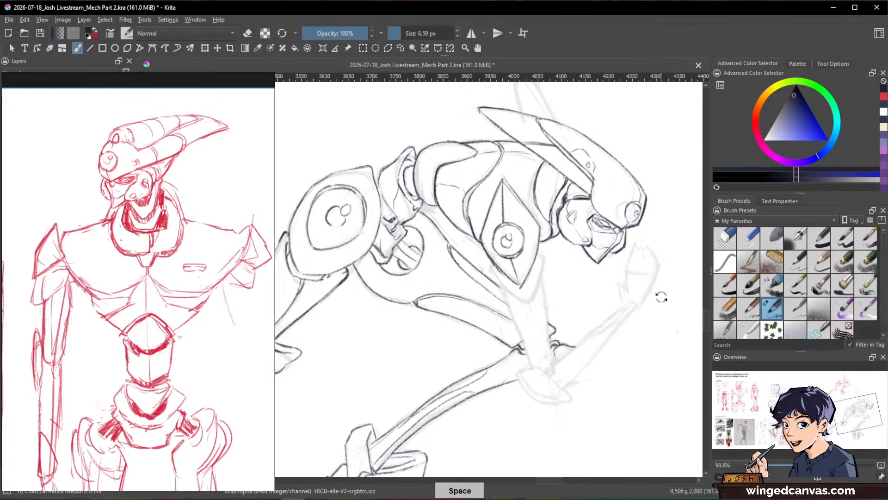
Step: Ink the panel lines across the upper shoulder plate and the V-shaped cuff wrapping its lower tip
left_click_drag(660, 297, 619, 336)
mouse_move(562, 201)
left_mouse_down()
mouse_move(515, 171)
mouse_move(530, 180)
left_mouse_up()
left_click_drag(646, 293, 562, 357)
left_click_drag(629, 368, 648, 341)
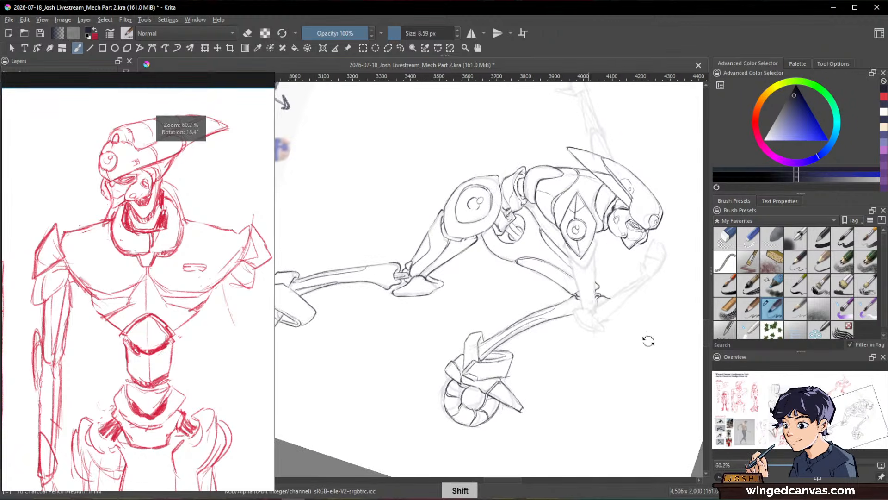
left_click_drag(631, 278, 543, 208)
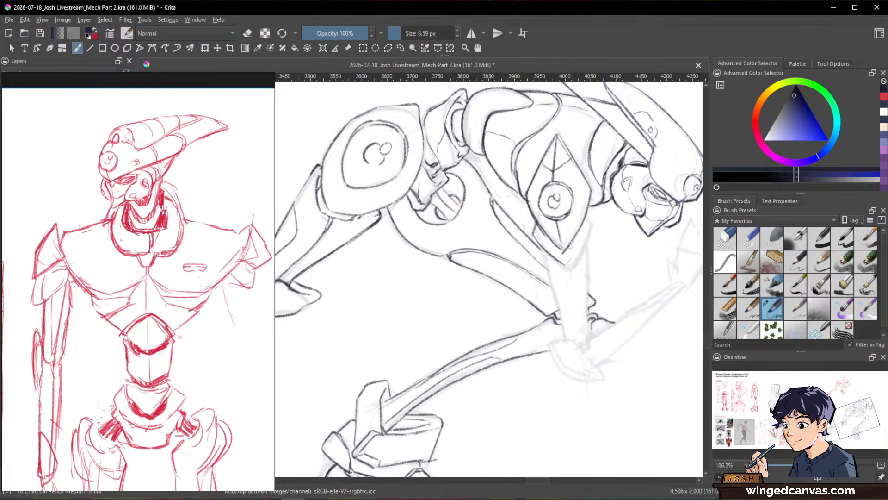
left_click_drag(590, 225, 575, 255)
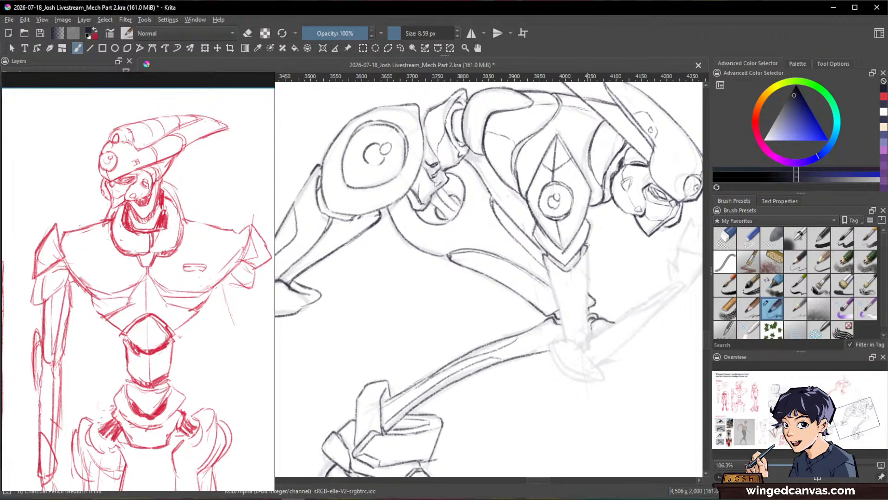
Step: Ink both edges of the near upper arm from the cuff down to the elbow, with a stepped inner panel line
key("e")
key("e")
left_click_drag(545, 259, 566, 340)
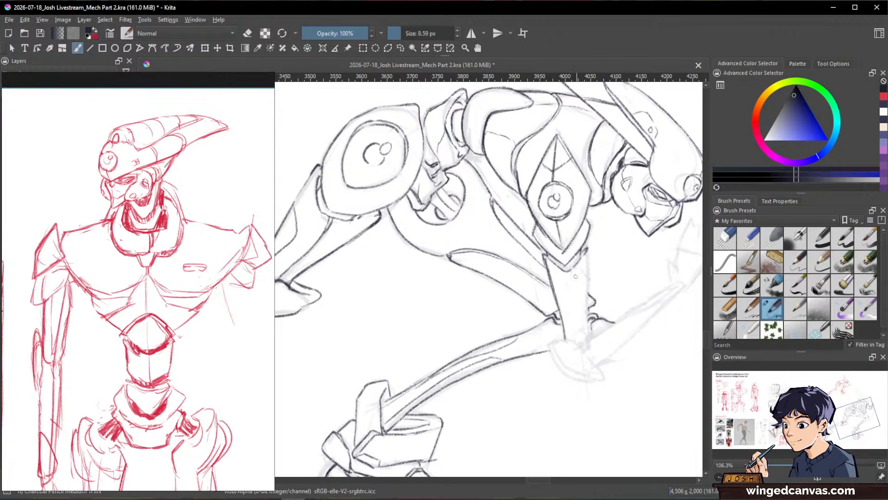
left_click_drag(560, 268, 582, 342)
left_click_drag(589, 250, 586, 337)
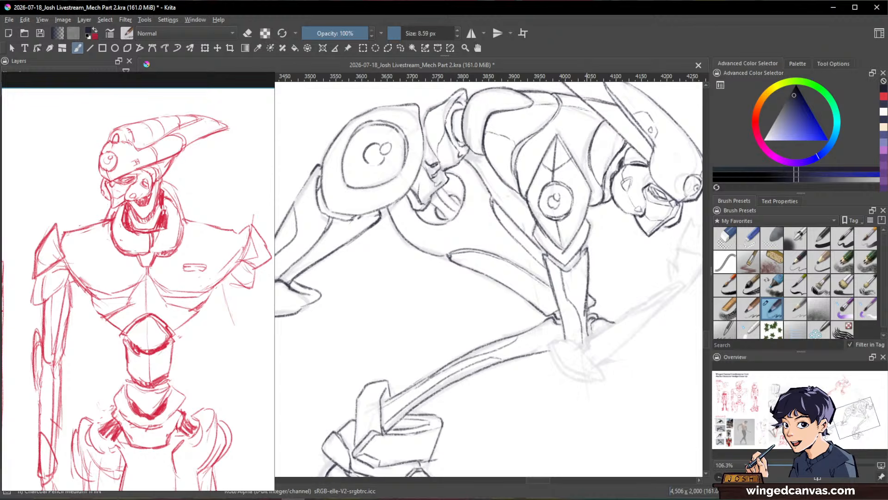
Step: Ink the pointed elbow guard at the end of the near upper arm, including its inner facet and rounded top
left_click_drag(657, 331, 579, 376, "ctrl")
left_click_drag(658, 389, 569, 314)
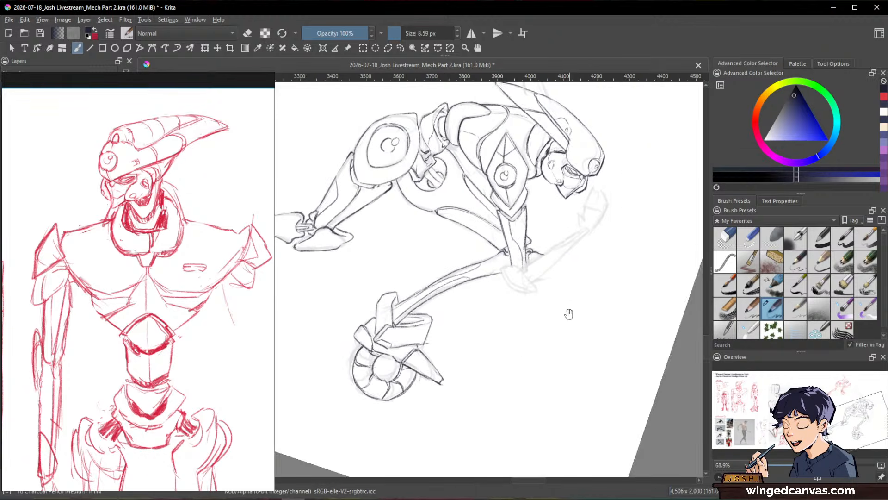
left_click_drag(536, 256, 562, 207, "ctrl")
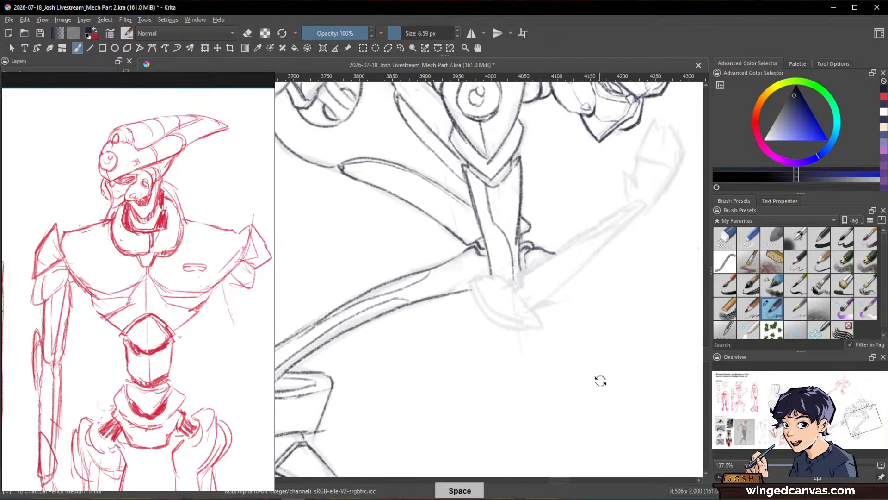
mouse_move(599, 377)
left_mouse_down("shift")
mouse_move(523, 146)
mouse_move(588, 297)
mouse_move(536, 351)
mouse_move(582, 343)
left_mouse_up("shift")
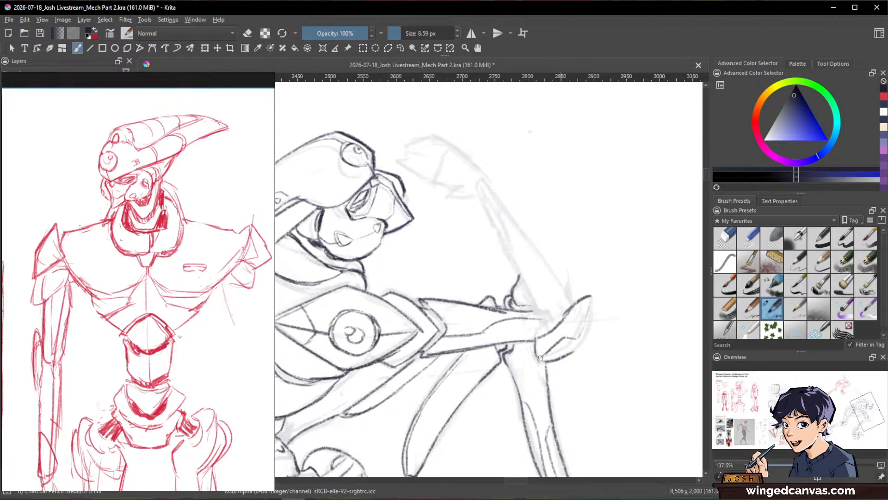
left_click_drag(593, 297, 579, 345)
left_click_drag(650, 265, 648, 333)
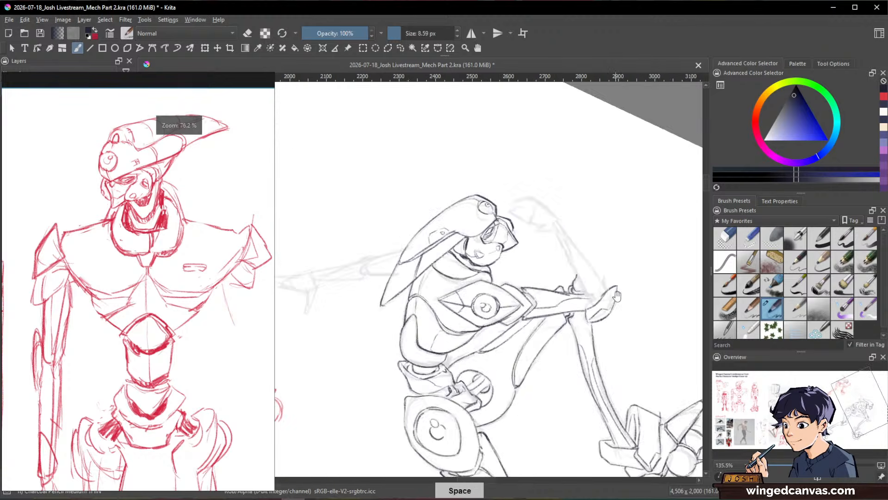
left_click_drag(645, 248, 561, 288)
left_click_drag(498, 299, 498, 259)
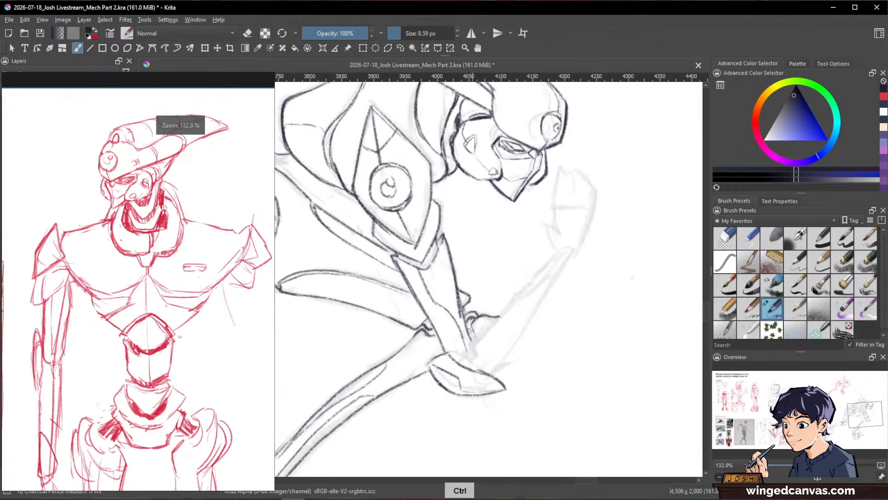
left_click_drag(449, 354, 462, 365)
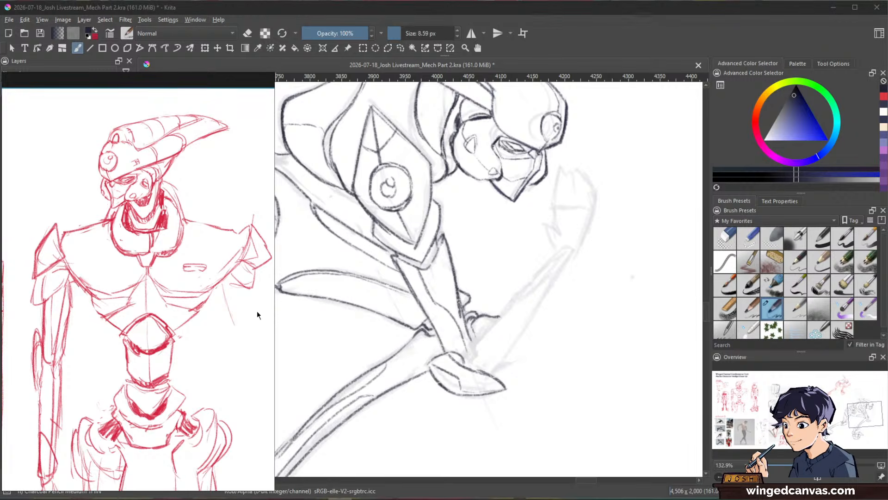
Step: Browse the reference board to the full-body white mecha and the purple-and-green mecha to examine their arm designs
scroll(73, 267, "down", 3)
scroll(73, 267, "down", 3)
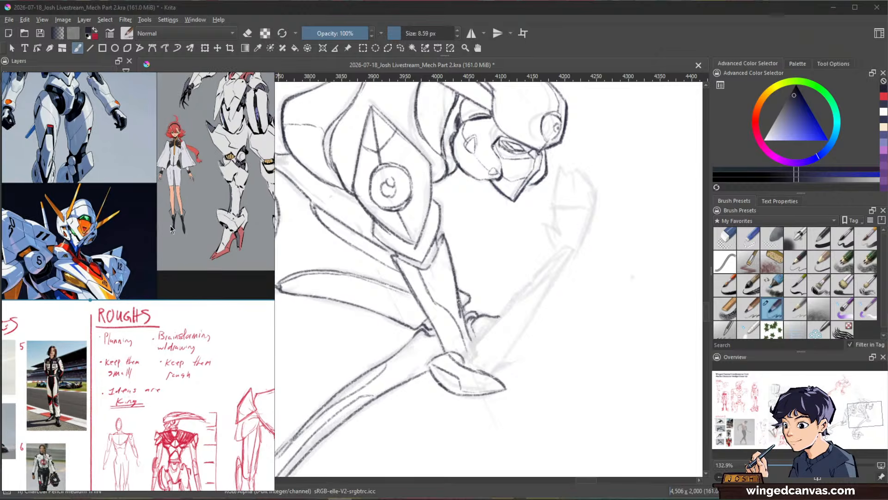
scroll(180, 280, "up", 4)
left_click_drag(247, 202, 158, 237)
scroll(185, 222, "up", 2)
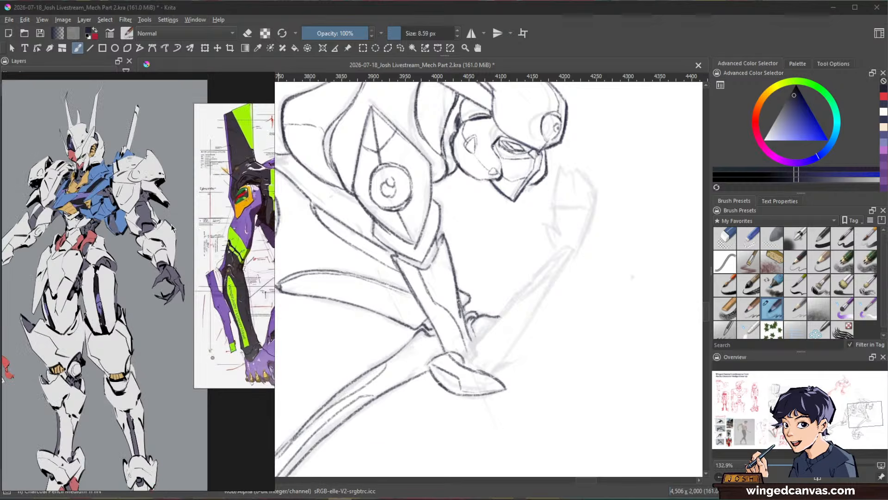
left_click_drag(226, 226, 202, 225)
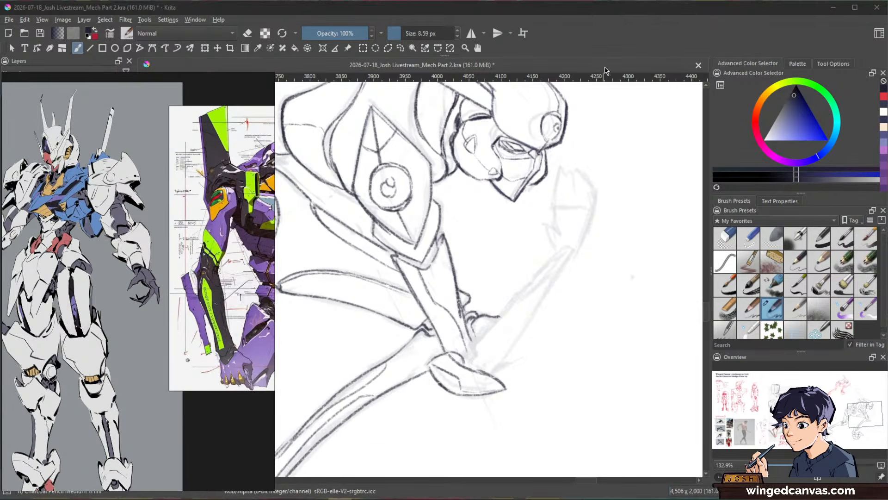
left_click(701, 43)
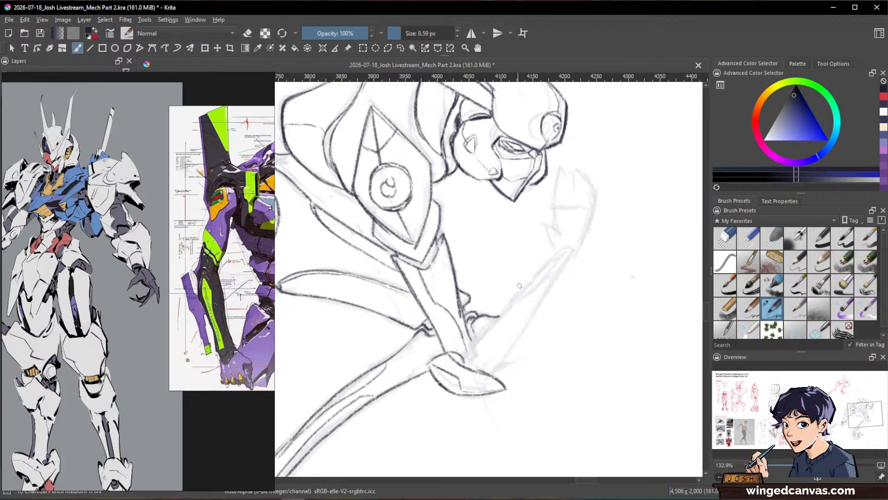
Step: Ink the near forearm from the elbow guard up to the wrist, with a stepped inner panel line and a small joint at its base
left_click_drag(565, 247, 523, 287)
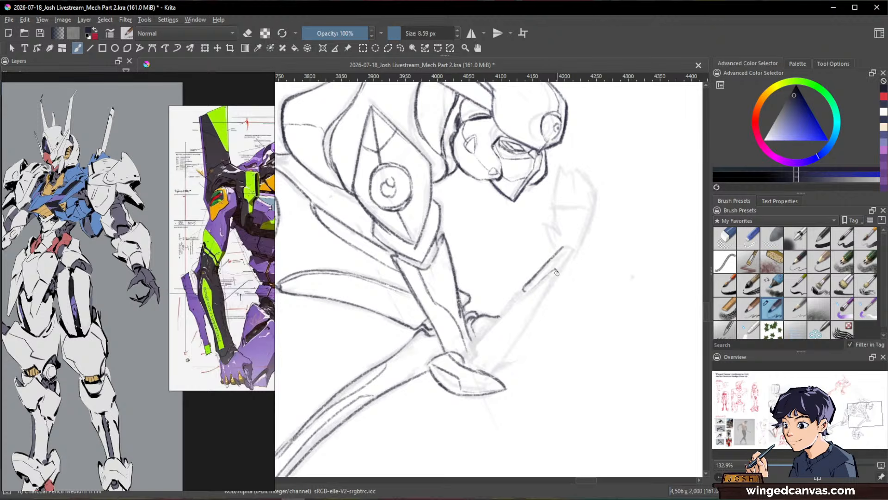
left_click_drag(556, 272, 532, 317)
mouse_move(572, 250)
left_mouse_down()
mouse_move(554, 285)
mouse_move(554, 272)
mouse_move(520, 293)
mouse_move(473, 351)
left_mouse_up()
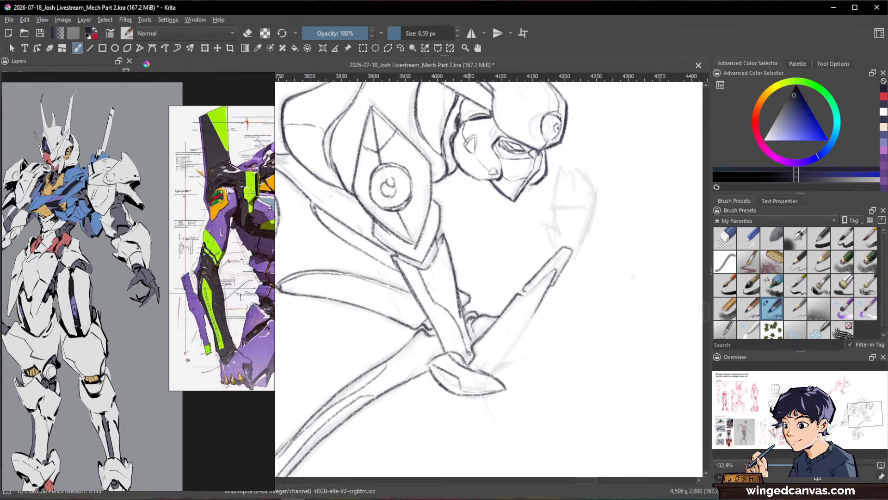
left_click_drag(473, 366, 488, 362)
left_click_drag(526, 323, 485, 377)
left_click_drag(603, 263, 629, 250)
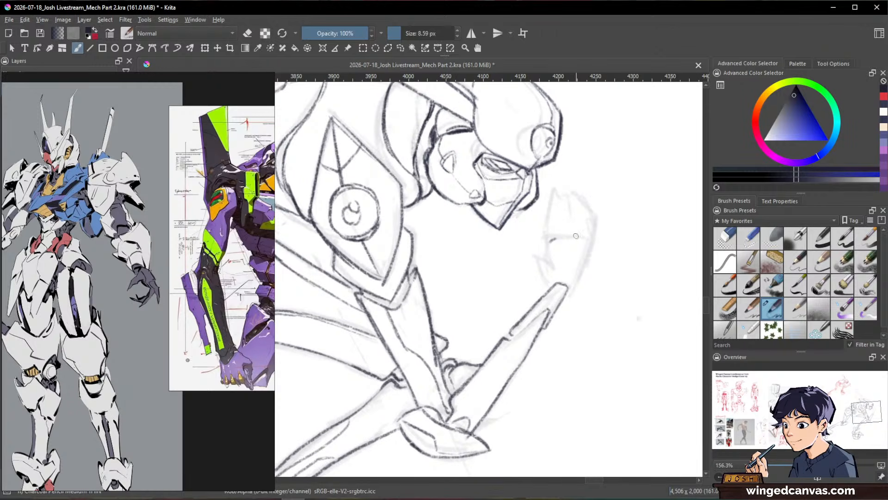
Step: Ink the blocky palm and outstretched thumb of the near hand above the wrist
mouse_move(568, 239)
left_mouse_down()
mouse_move(589, 254)
mouse_move(563, 272)
left_mouse_up()
mouse_move(560, 236)
left_mouse_down()
mouse_move(588, 254)
mouse_move(579, 285)
mouse_move(565, 272)
mouse_move(580, 280)
mouse_move(572, 288)
mouse_move(561, 239)
mouse_move(547, 246)
mouse_move(560, 271)
left_mouse_up()
key("slash")
key("slash")
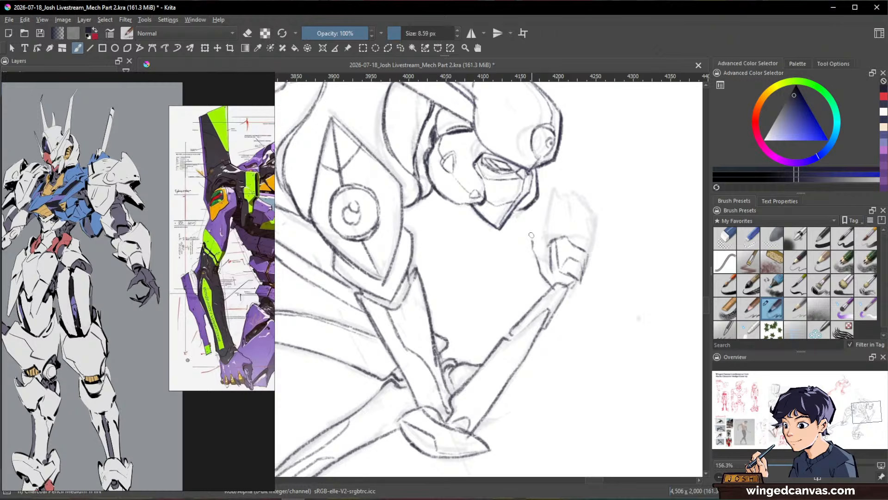
key("space")
left_click_drag(632, 241, 583, 326)
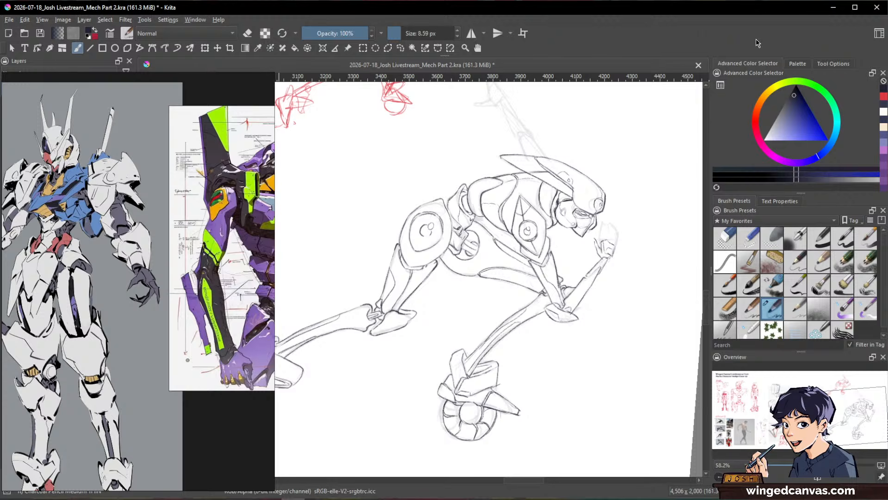
Step: Refine the thumb of the near hand by erasing stray lines and redrawing its tip
key("ctrl+space")
left_click_drag(620, 217, 598, 273)
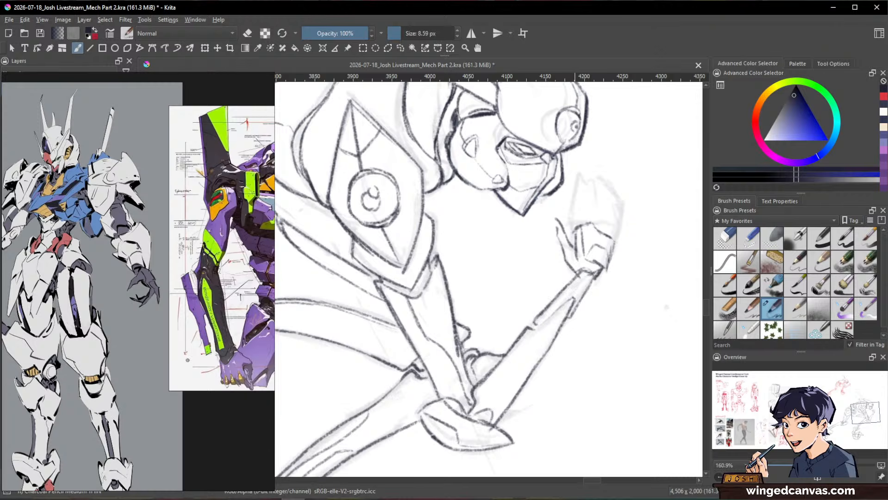
key("e")
key("e")
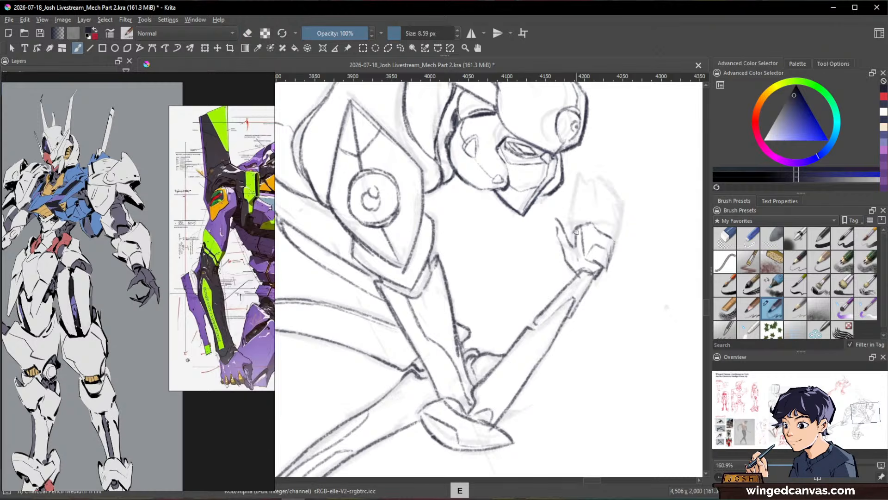
key("e")
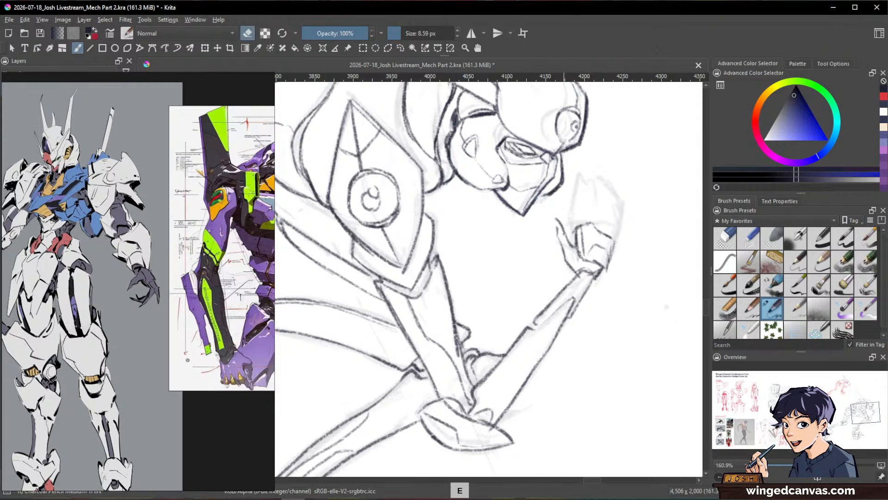
key("e")
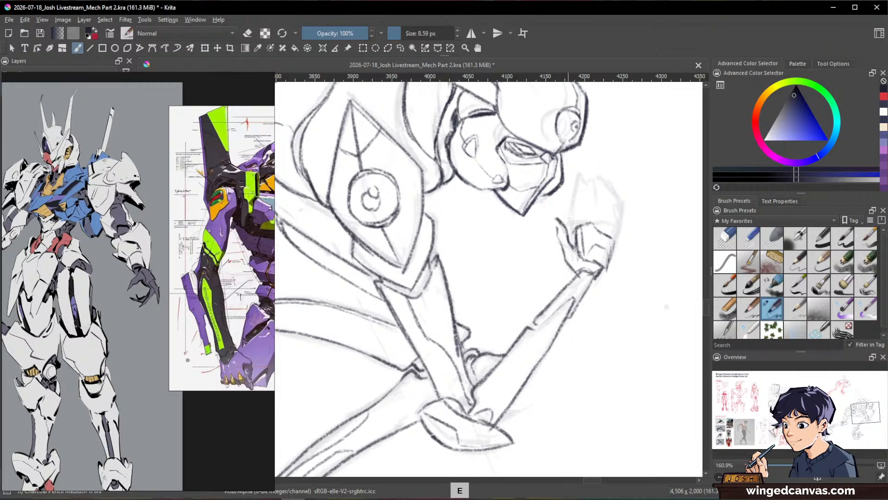
key("e")
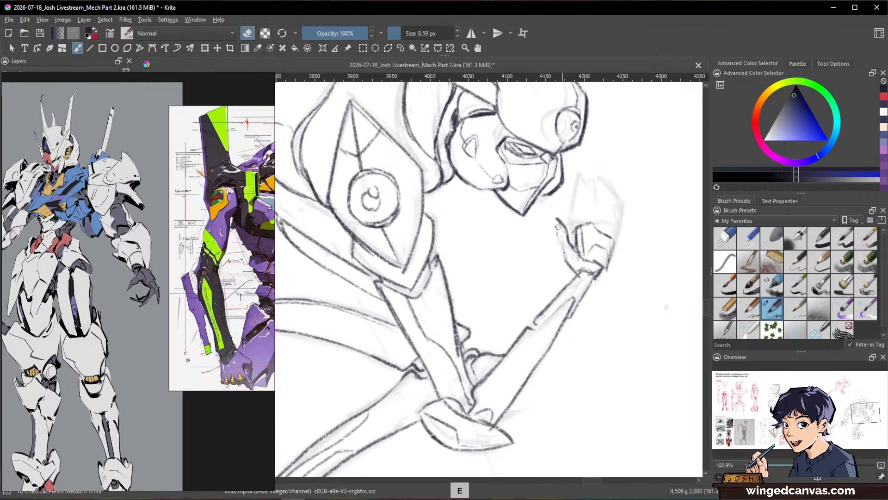
mouse_move(558, 226)
left_mouse_down()
mouse_move(566, 262)
mouse_move(582, 259)
mouse_move(575, 251)
left_mouse_up()
key("e")
key("e")
key("e")
key("e")
key("e")
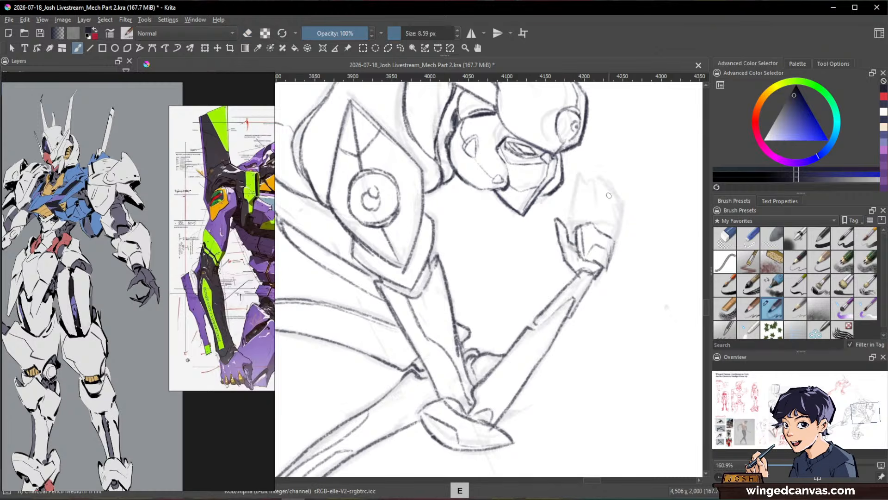
Step: Ink the raised fingers of the near hand above the palm and erase the overlapping lines between them
scroll(609, 196, "down", 2)
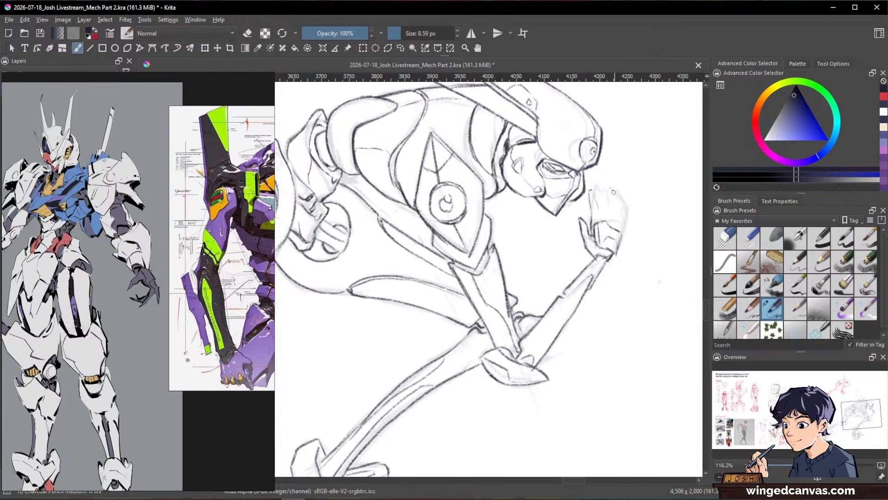
left_click_drag(636, 191, 621, 250)
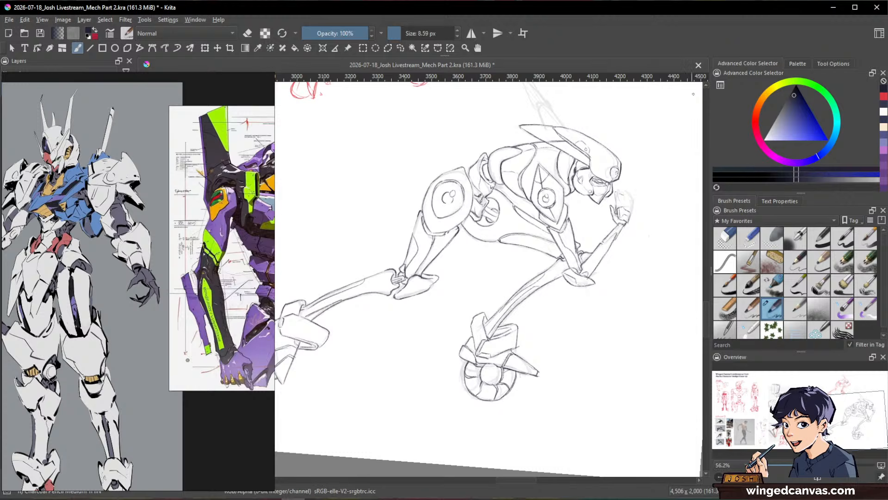
key("slash")
mouse_move(626, 169)
left_mouse_down()
mouse_move(618, 197)
mouse_move(639, 207)
left_mouse_up()
key("slash")
mouse_move(639, 207)
left_mouse_down()
mouse_move(635, 229)
mouse_move(618, 236)
mouse_move(610, 217)
mouse_move(616, 209)
mouse_move(616, 238)
mouse_move(593, 257)
left_mouse_up()
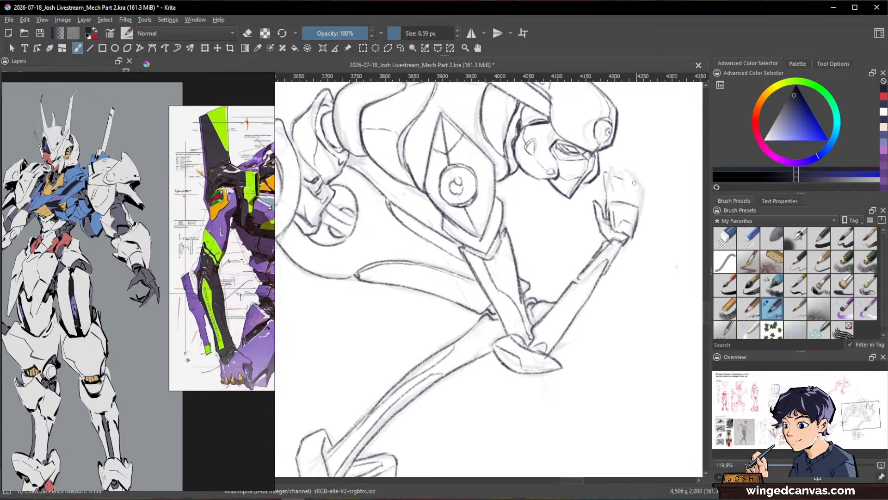
key("slash")
left_click_drag(609, 173, 606, 202)
key("slash")
key("slash")
key("slash")
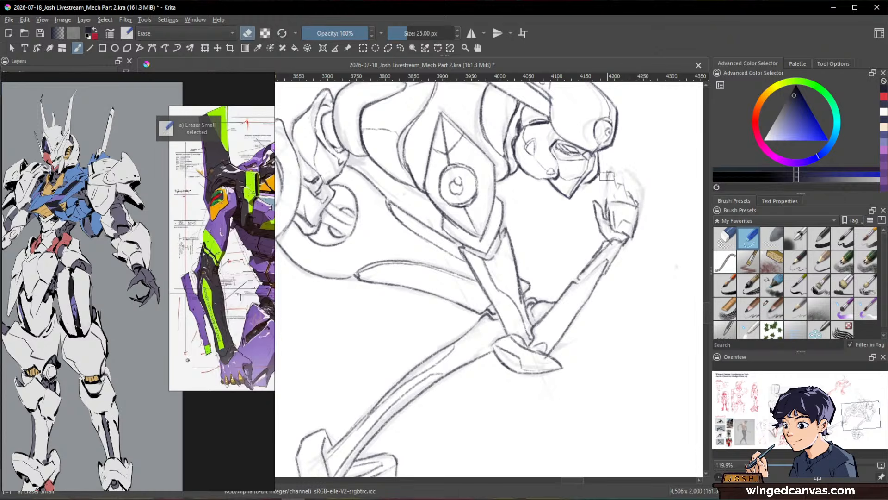
left_click_drag(615, 190, 617, 200)
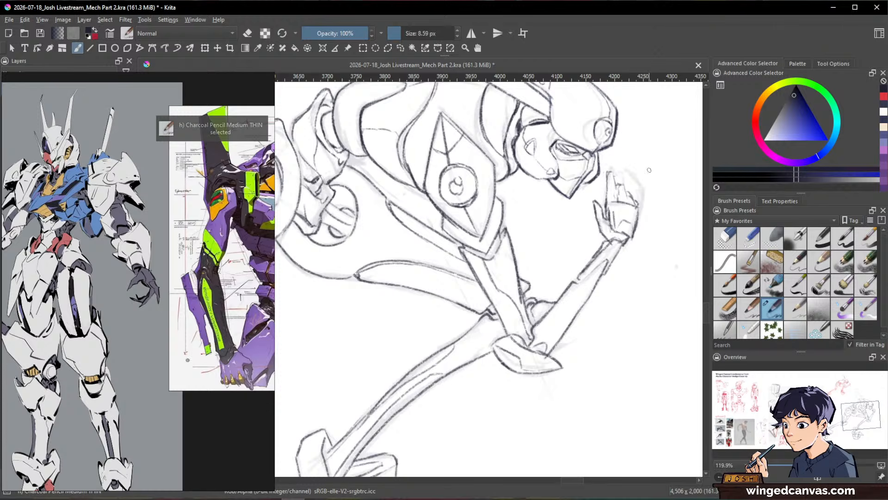
Step: Ink the far raised arm behind the helmet, outlining the upper arm, elbow joint and tapering forearm up to the wrist
left_click_drag(643, 291, 581, 337)
left_click_drag(655, 348, 598, 390)
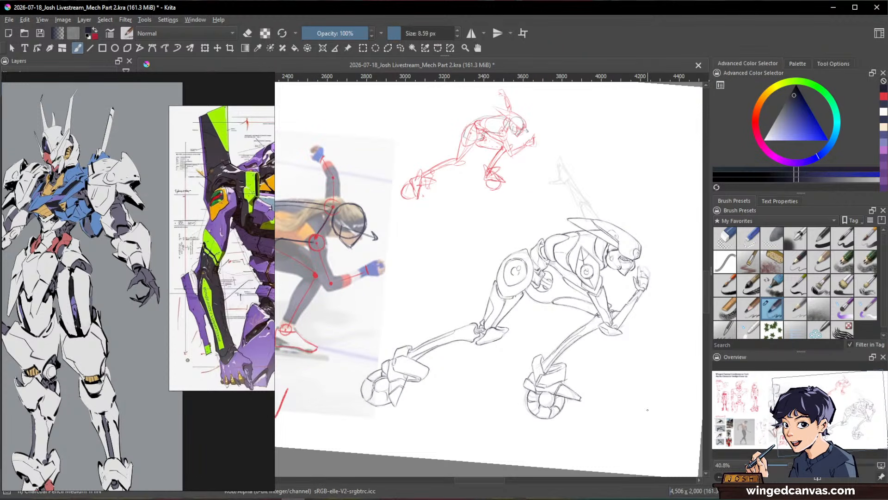
left_click_drag(647, 245, 592, 151)
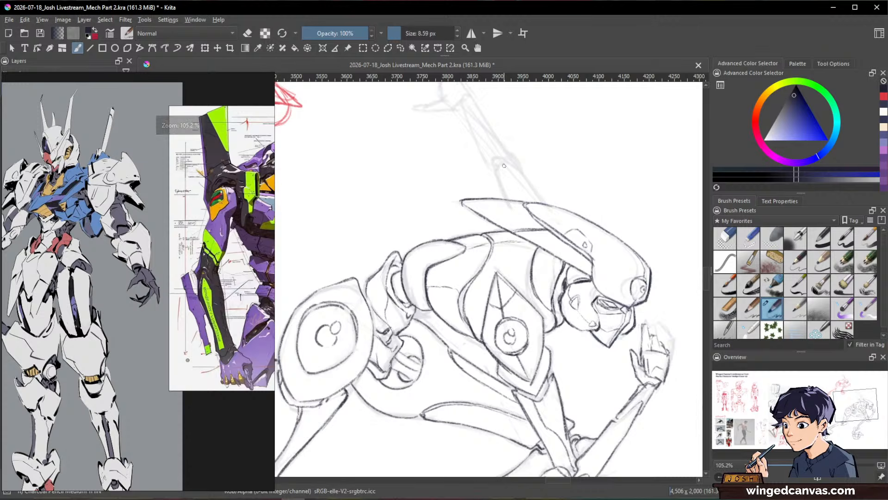
mouse_move(505, 165)
left_mouse_down()
mouse_move(507, 197)
mouse_move(529, 188)
mouse_move(547, 205)
mouse_move(537, 237)
left_mouse_up()
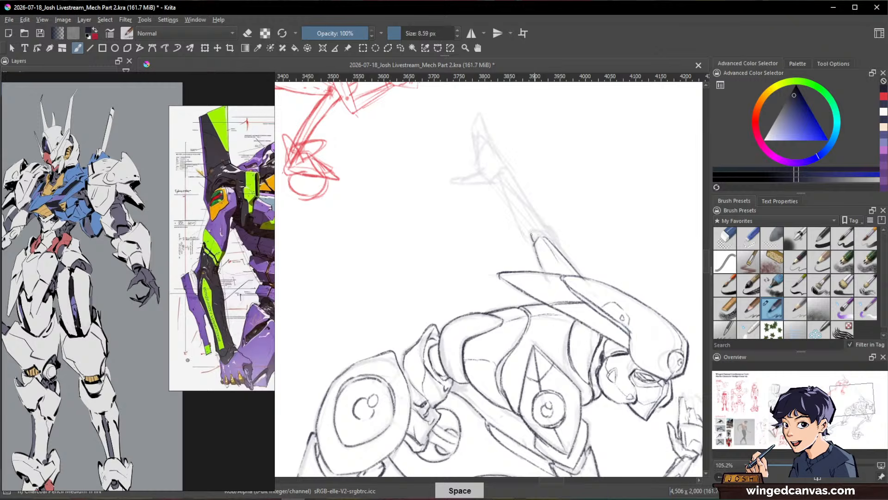
left_click_drag(500, 178, 533, 244)
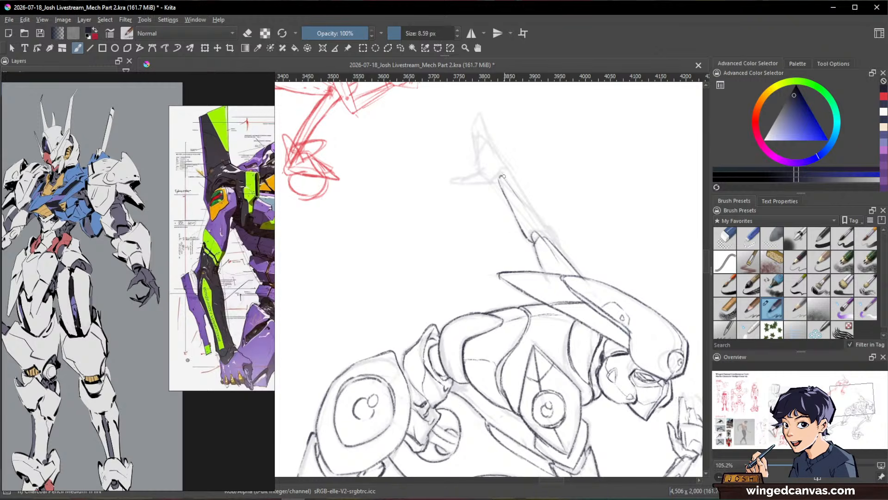
mouse_move(508, 171)
left_mouse_down()
mouse_move(555, 239)
mouse_move(552, 230)
left_mouse_up()
left_click_drag(629, 261, 645, 331)
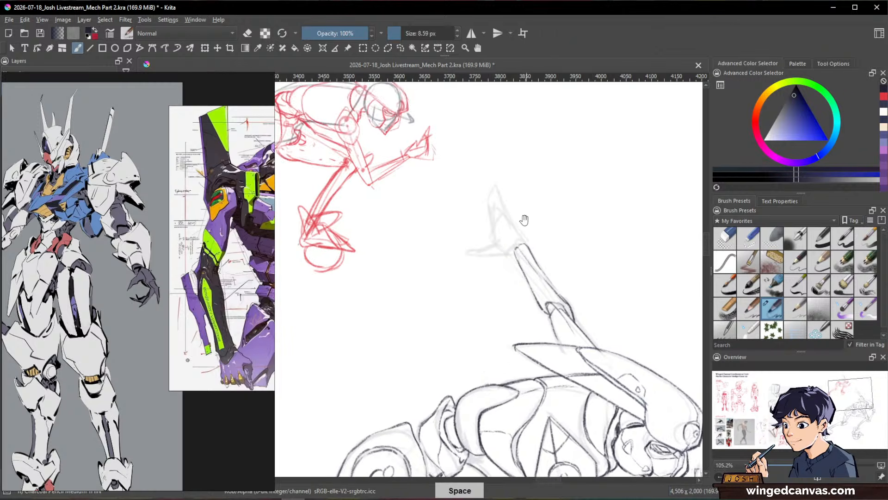
Step: Ink the far raised hand with an outstretched thumb, pointed fingers and a plate along the back of the hand
left_click_drag(525, 221, 507, 254)
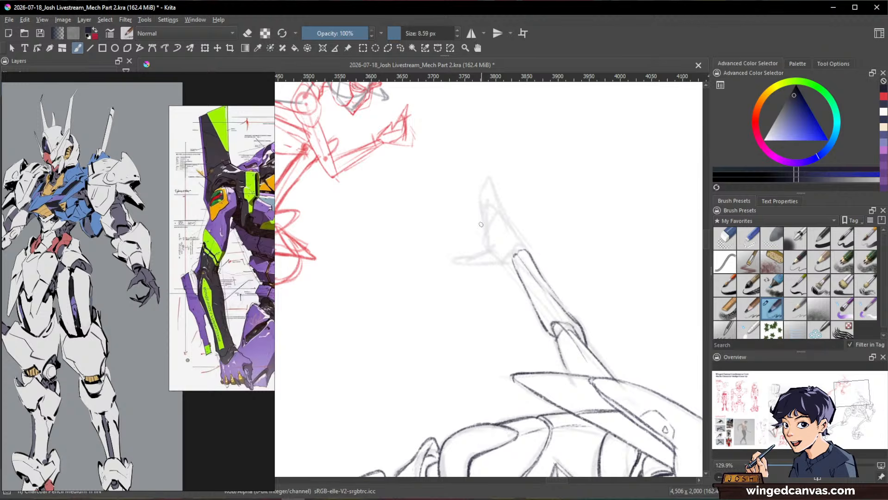
mouse_move(480, 209)
left_mouse_down()
mouse_move(491, 249)
mouse_move(506, 246)
left_mouse_up()
key("slash")
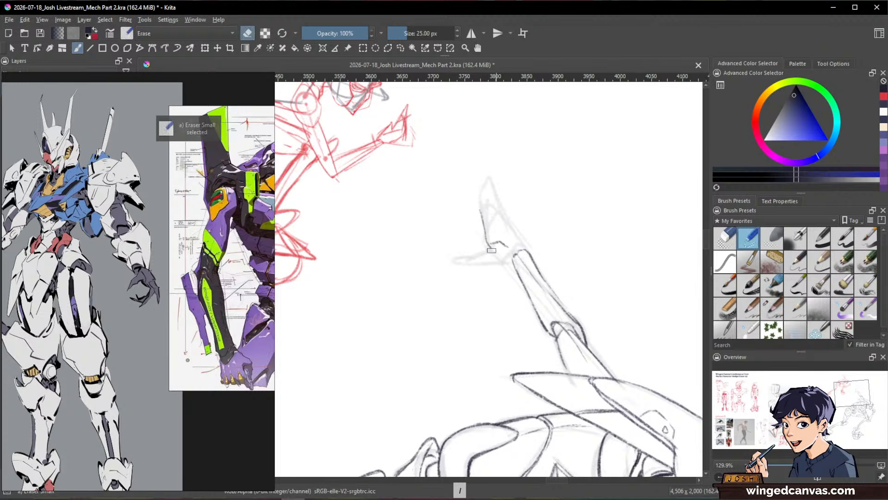
key("slash")
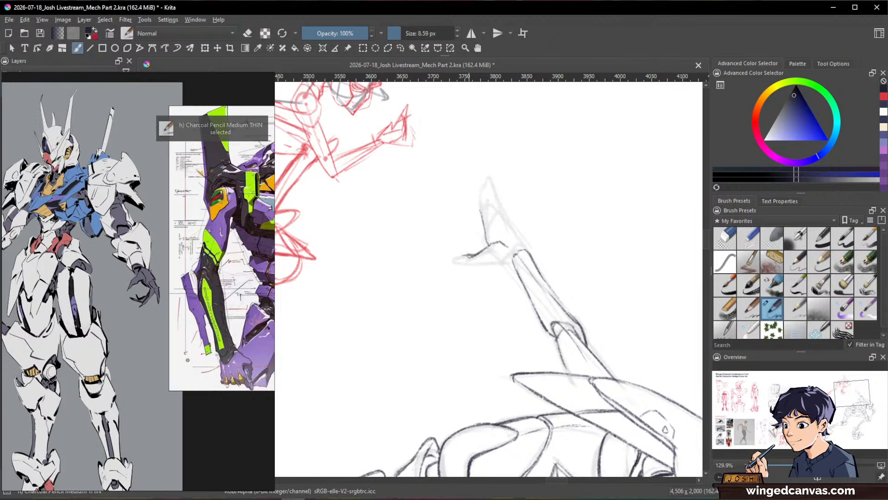
mouse_move(471, 254)
left_mouse_down()
mouse_move(451, 261)
mouse_move(466, 265)
left_mouse_up()
key("e")
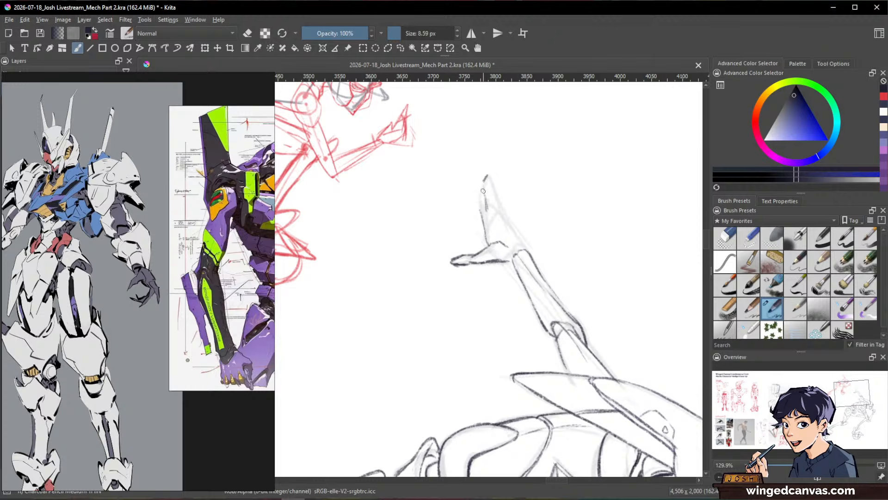
mouse_move(488, 176)
left_mouse_down()
mouse_move(499, 208)
mouse_move(517, 213)
mouse_move(498, 205)
mouse_move(516, 239)
left_mouse_up()
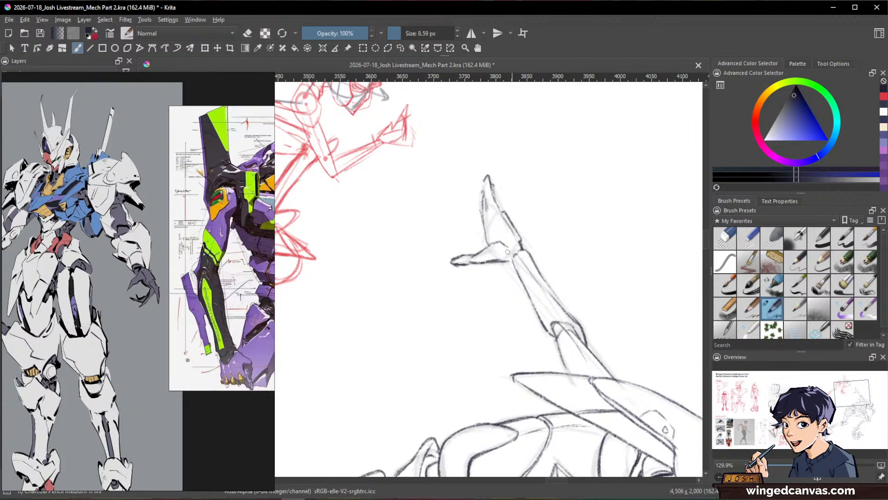
Step: Erase the inked near hand above the wrist in front of the face
left_click_drag(587, 233, 662, 310)
mouse_move(613, 274)
left_mouse_down("ctrl")
mouse_move(646, 220)
mouse_move(643, 208)
left_mouse_up("ctrl")
key("slash")
mouse_move(612, 270)
left_mouse_down()
mouse_move(620, 308)
mouse_move(624, 297)
left_mouse_up()
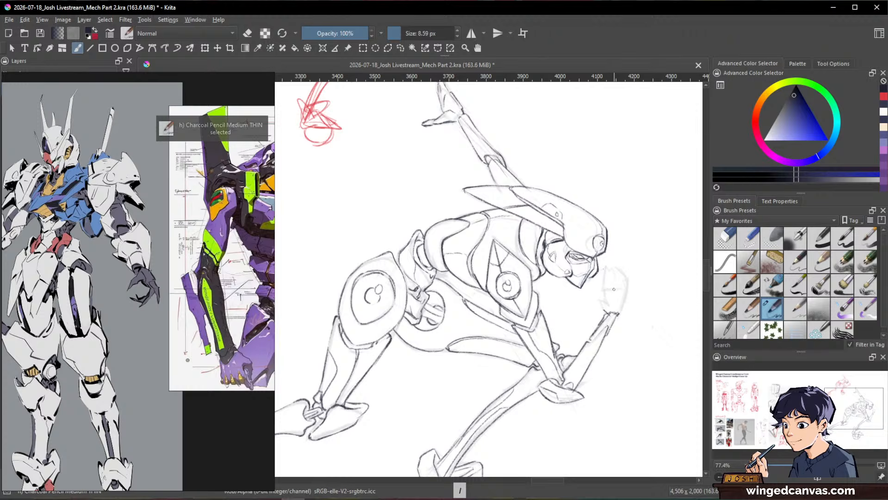
Step: Redraw the near hand in front of the face with a slimmer palm, angled thumb and spread fingers, cleaning up overlaps
left_click_drag(616, 285, 625, 298)
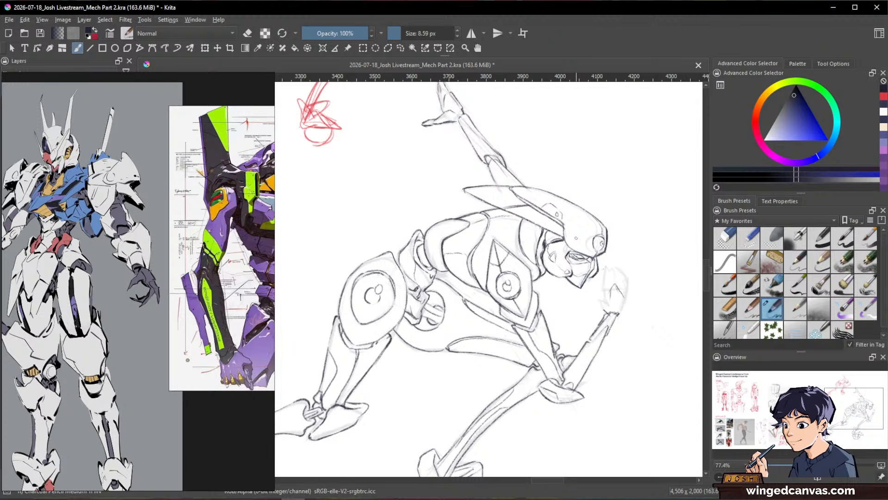
key("space")
key("e")
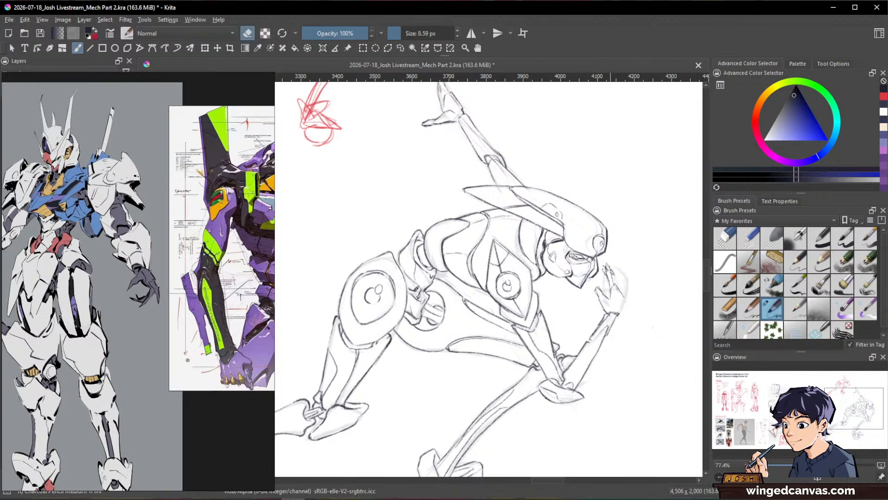
key("e")
key("e")
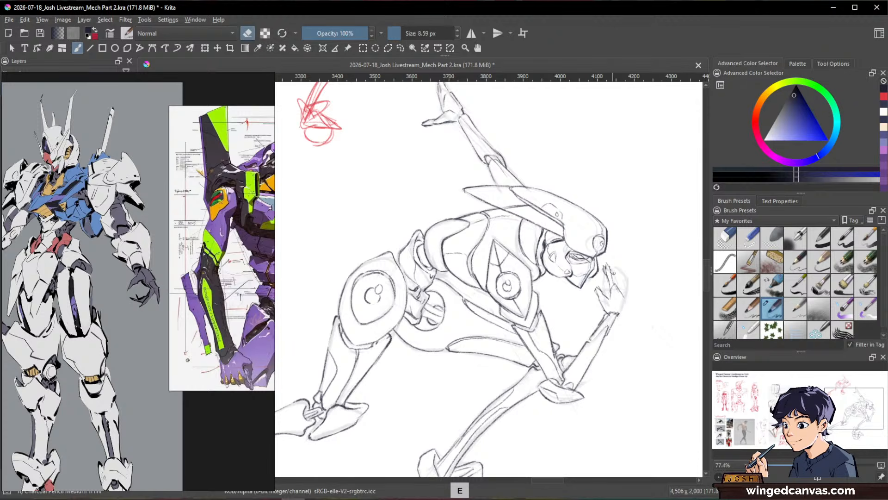
key("e")
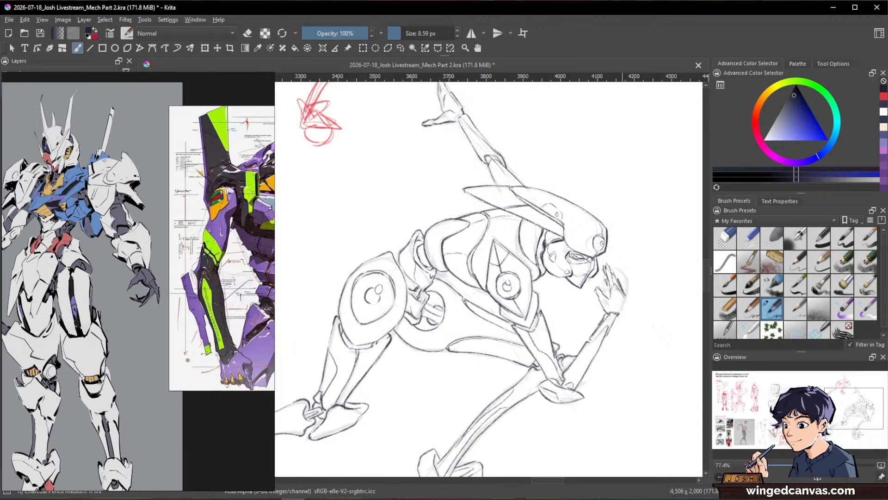
mouse_move(619, 285)
left_mouse_down()
mouse_move(614, 311)
mouse_move(622, 316)
left_mouse_up()
left_click_drag(659, 277, 593, 345)
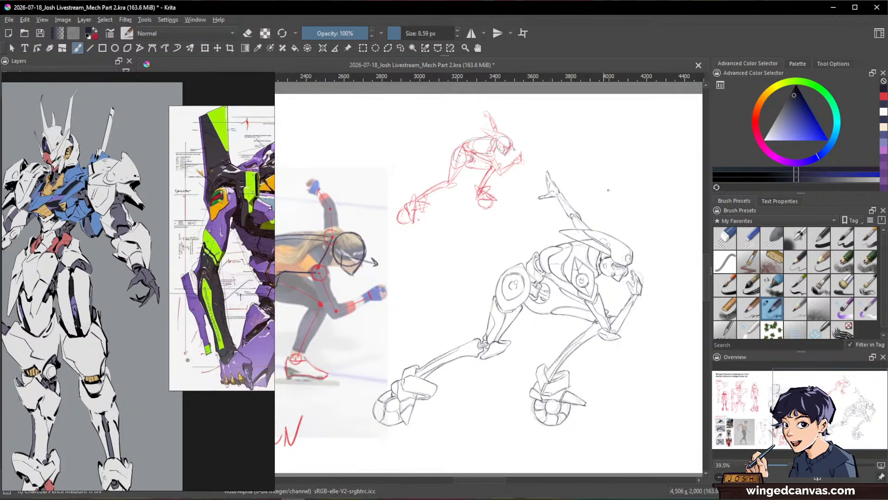
key("1")
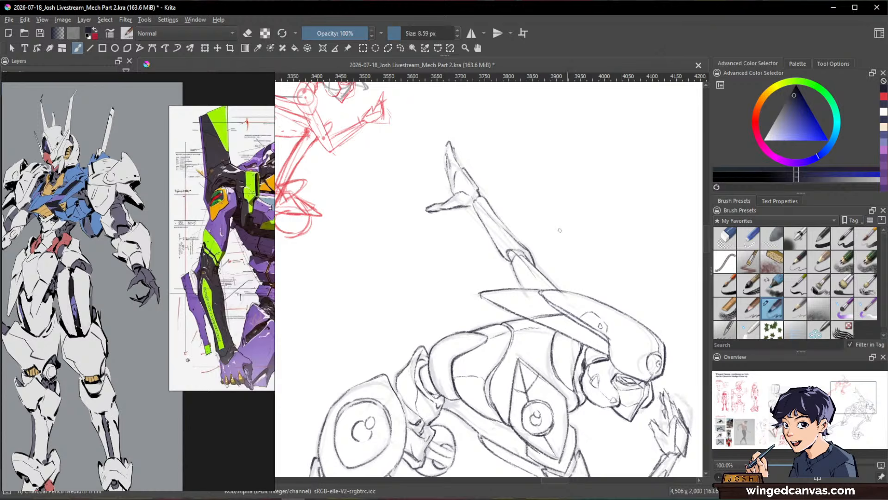
key("e")
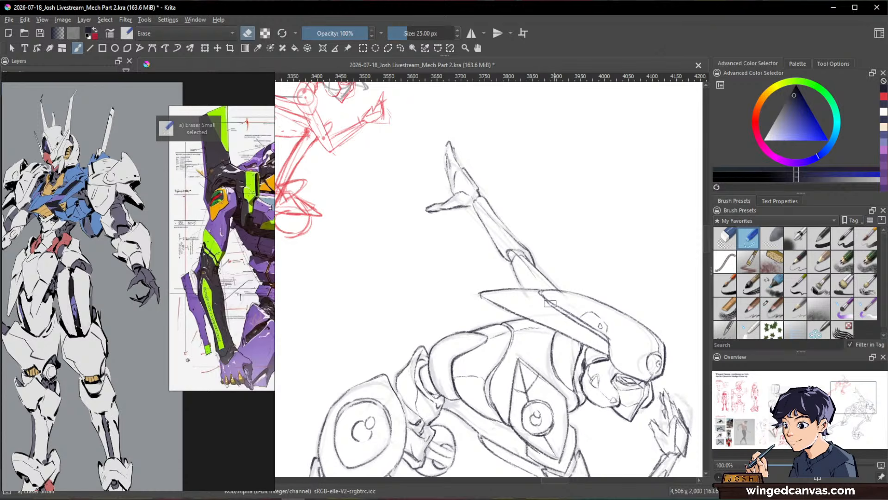
key("e")
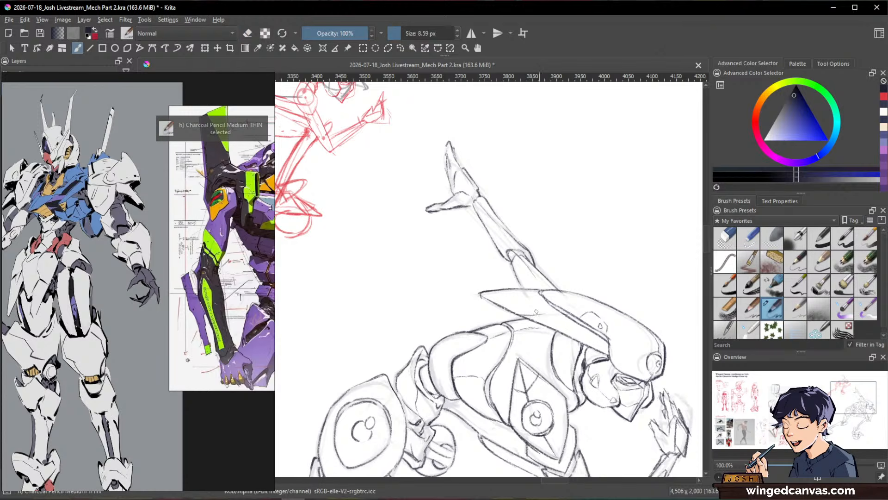
Step: Minimize the floating Mech References window and hide the Rough 2 layer so the mecha shows only its inked lines
left_click_drag(662, 295, 592, 329)
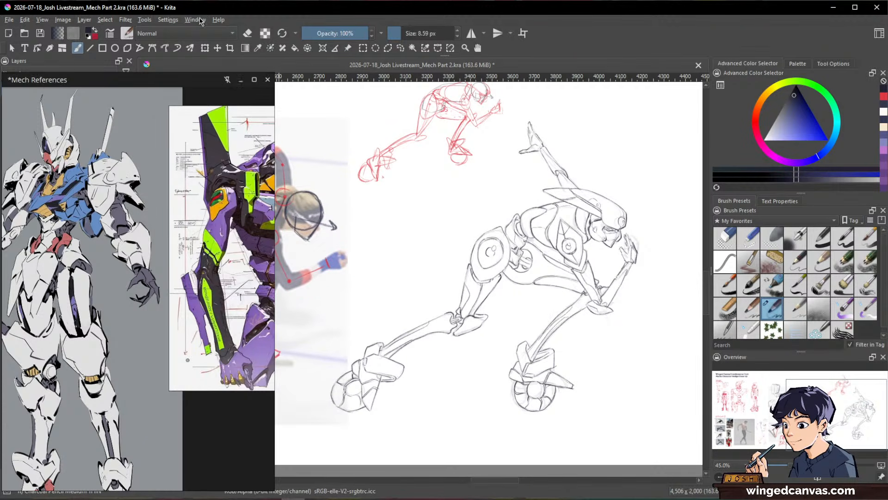
left_click(240, 79)
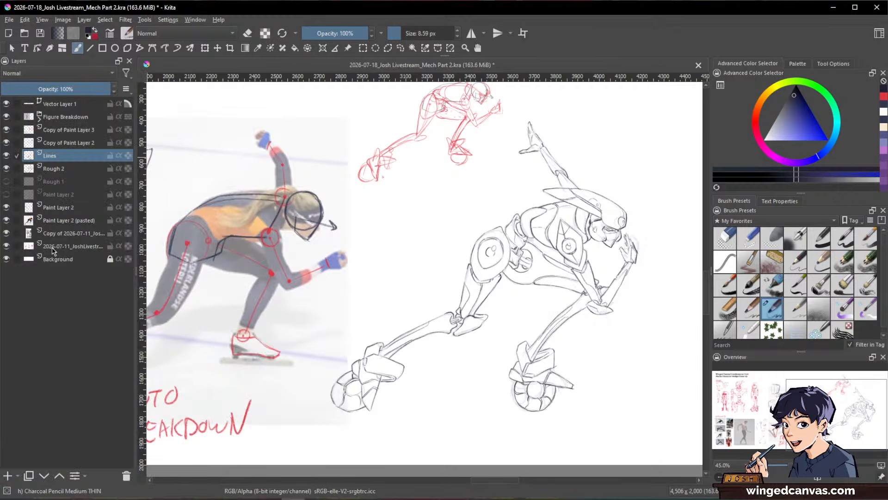
left_click(5, 170)
scroll(594, 250, "down", 1)
left_click_drag(566, 262, 468, 267)
scroll(468, 266, "up", 2)
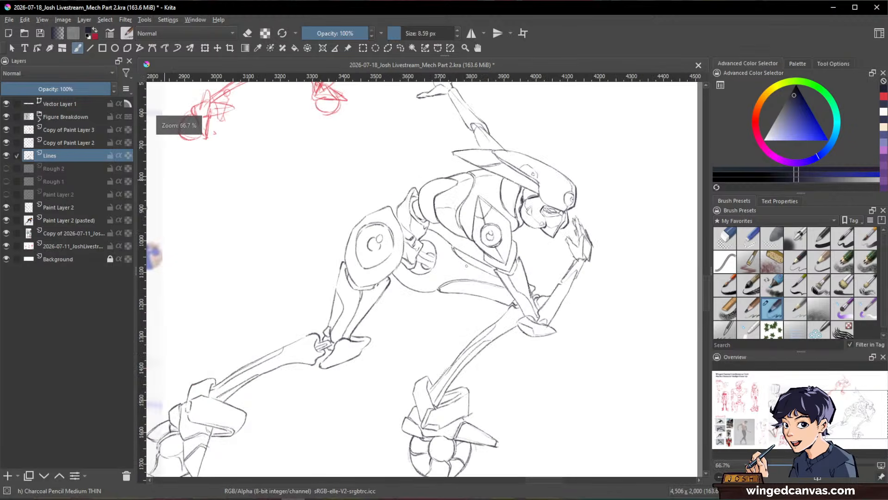
scroll(470, 274, "up", 2)
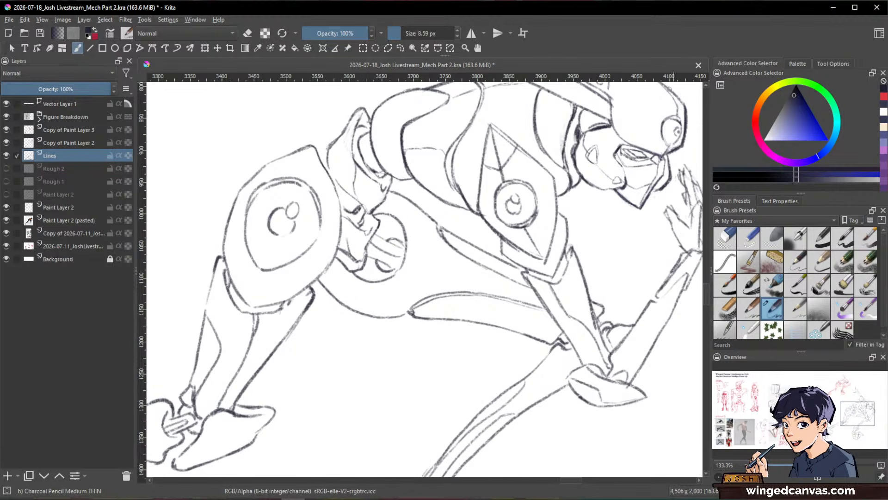
left_click_drag(611, 264, 576, 292)
left_click_drag(612, 221, 624, 303)
left_click_drag(458, 233, 456, 200)
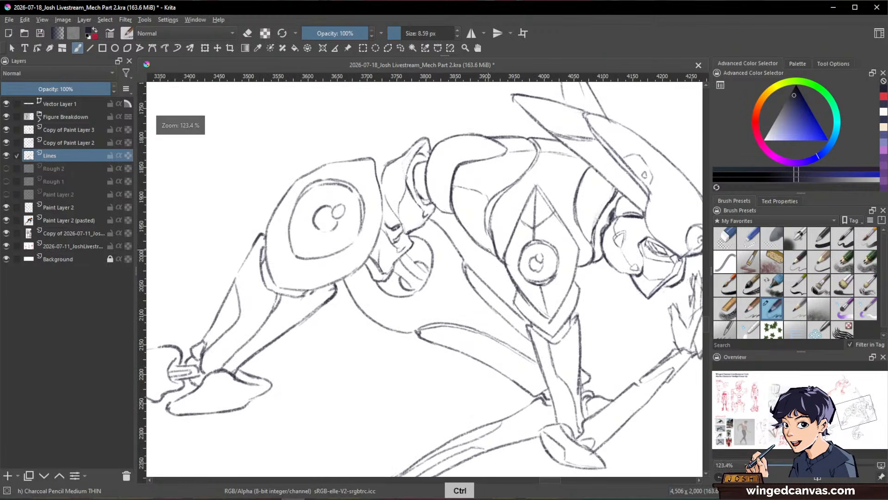
Step: Reduce the charcoal pencil size to 6.27 px for finer line work on the torso
key("e")
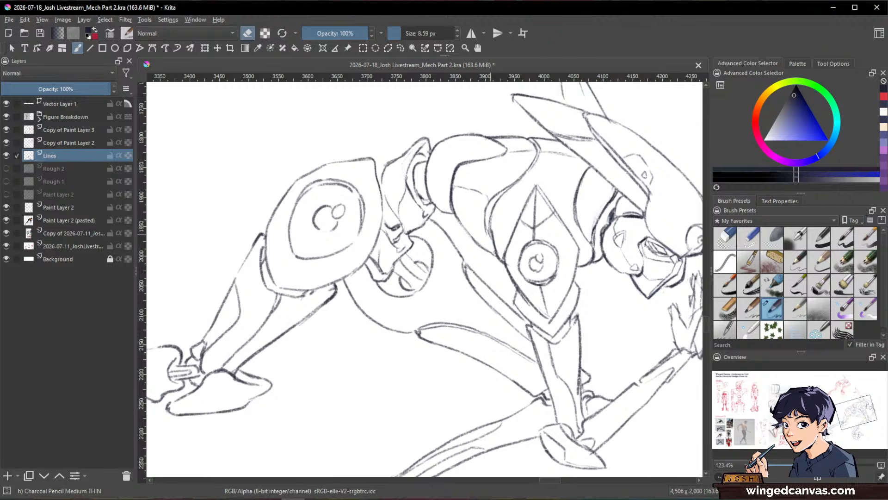
key("e")
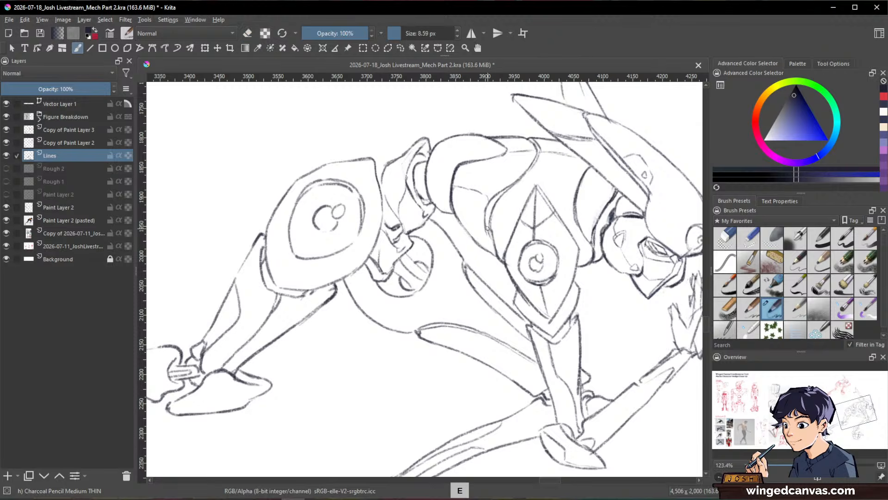
left_click_drag(487, 228, 491, 240)
left_click_drag(545, 216, 503, 247, "shift")
key("e")
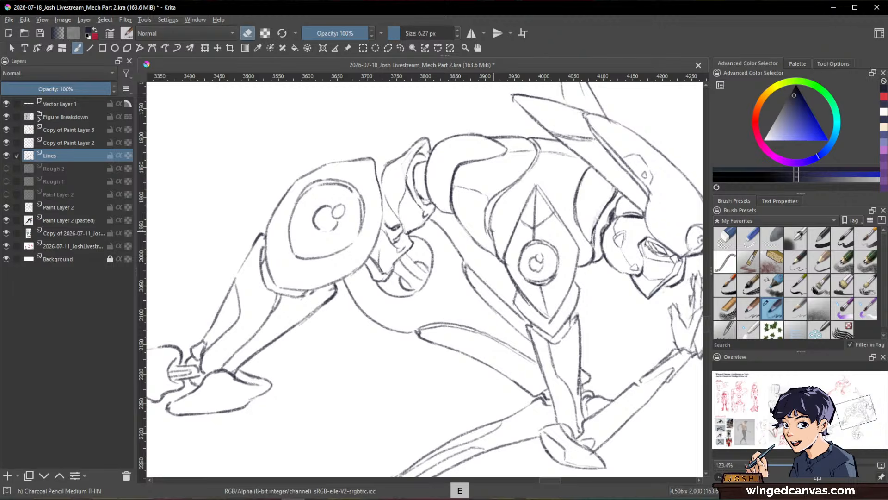
key("e")
key("e")
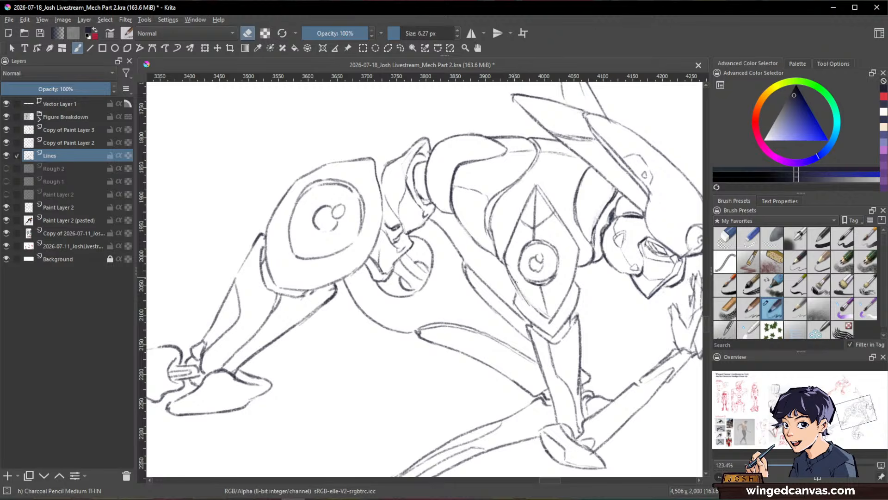
key("e")
Step: Examine the inked mecha as a full pose and up close around the helmet, torso and near arm
left_click_drag(507, 266, 525, 298)
key("ctrl+space")
mouse_move(625, 262)
left_mouse_down()
mouse_move(624, 337)
mouse_move(636, 310)
mouse_move(629, 215)
mouse_move(640, 329)
left_mouse_up()
key("shift+space")
key("ctrl+space")
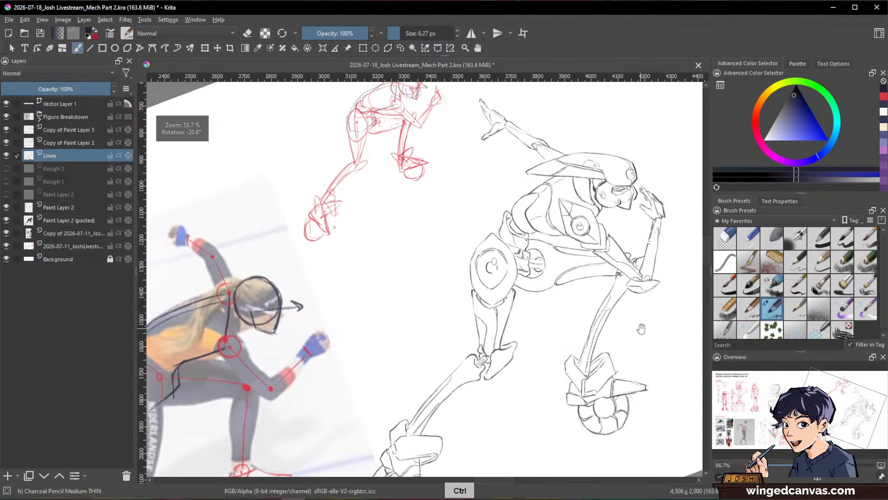
key("shift+space")
mouse_move(649, 287)
left_mouse_down()
mouse_move(648, 364)
mouse_move(646, 301)
mouse_move(631, 332)
mouse_move(652, 369)
mouse_move(633, 368)
mouse_move(608, 282)
mouse_move(600, 290)
left_mouse_up()
key("shift+space")
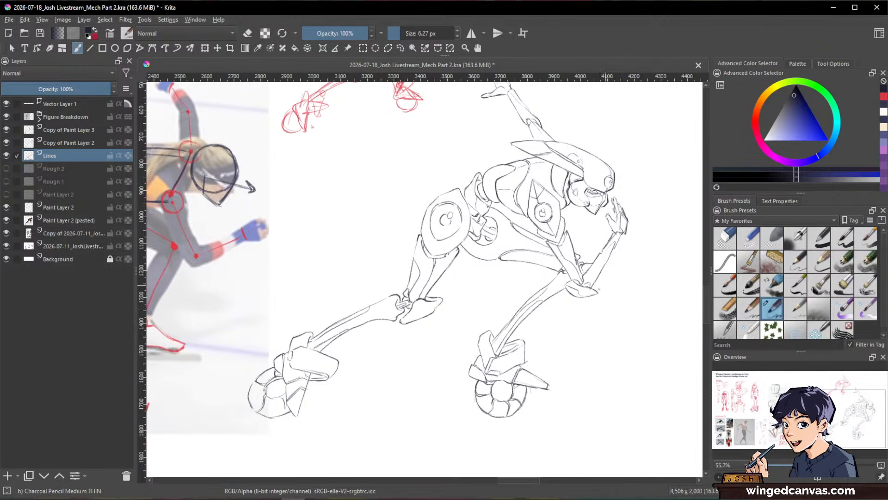
key("ctrl+space")
left_click_drag(609, 253, 613, 183)
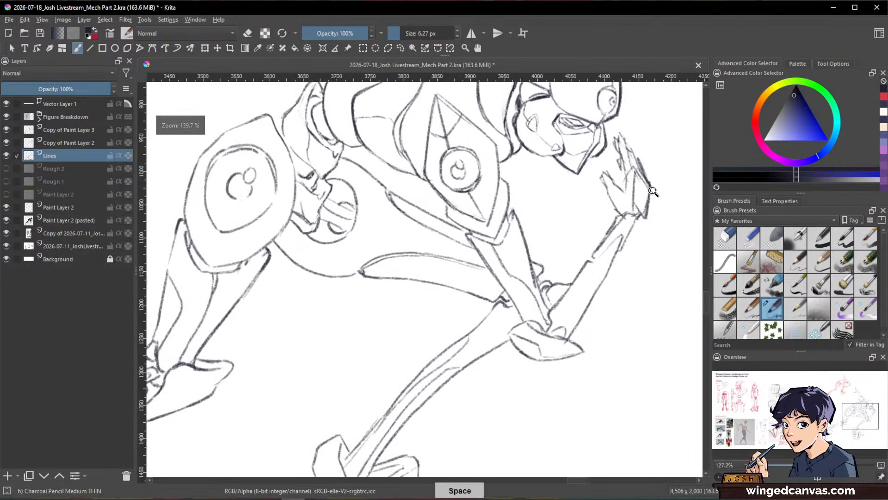
left_click_drag(645, 226, 662, 353)
Step: Clean up the line art around the jaw and neck below the helmet, alternating eraser and pencil
key("e")
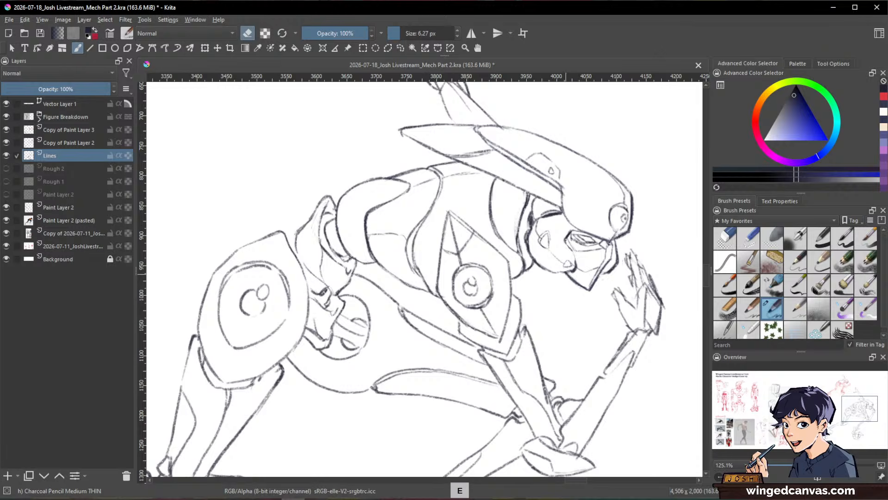
left_click_drag(567, 274, 586, 288)
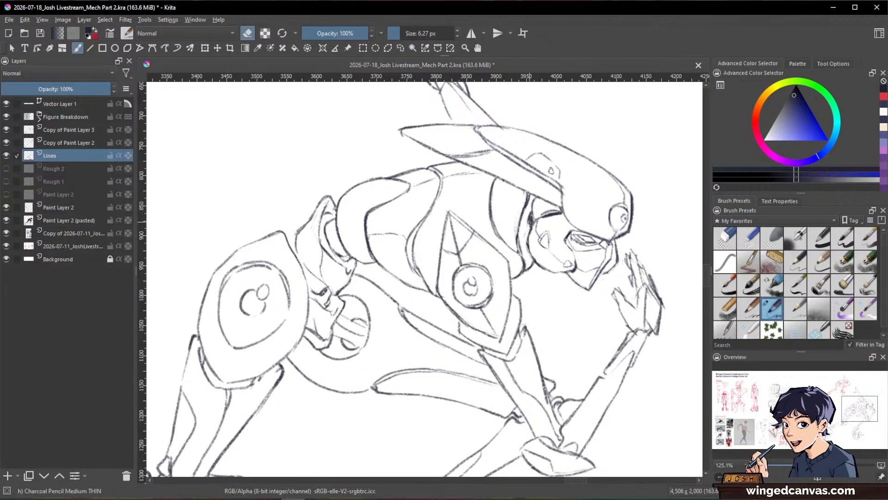
key("e")
key("e")
key("e")
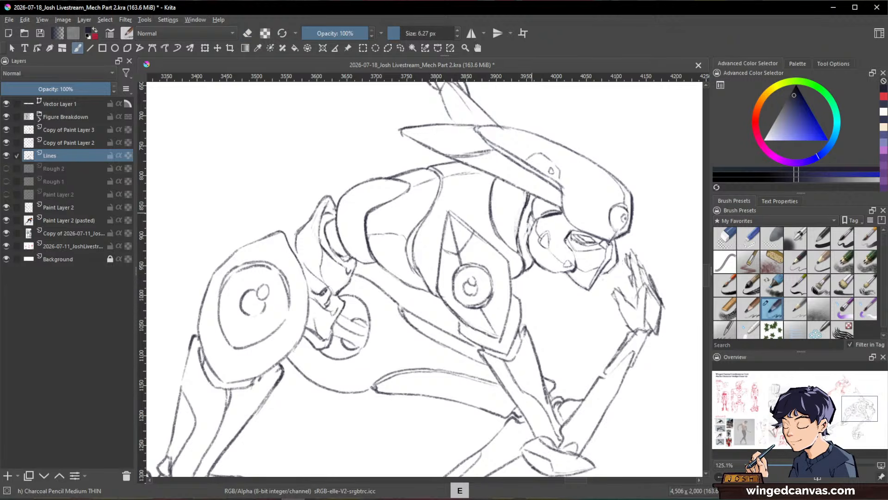
key("e")
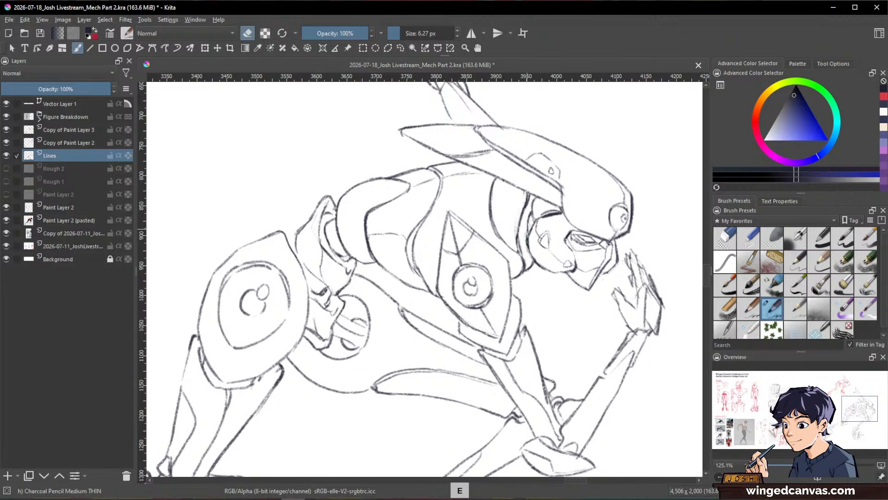
key("space")
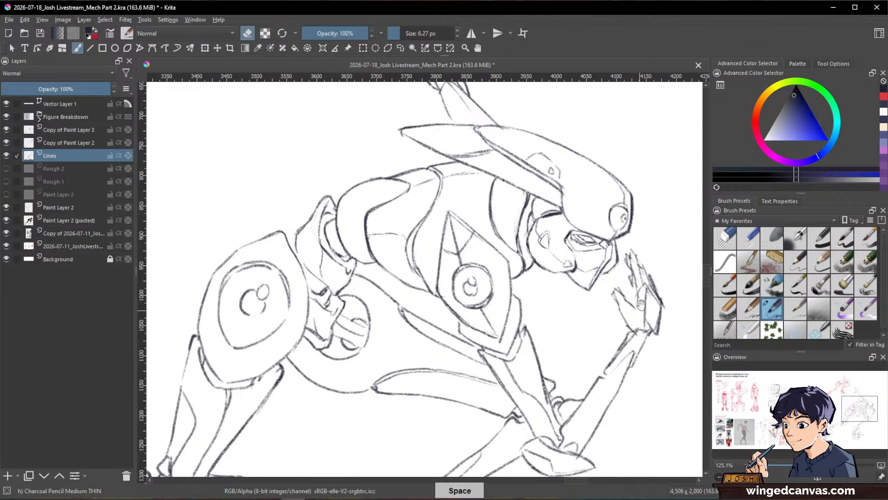
mouse_move(640, 304)
left_mouse_down()
mouse_move(641, 373)
mouse_move(628, 296)
left_mouse_up()
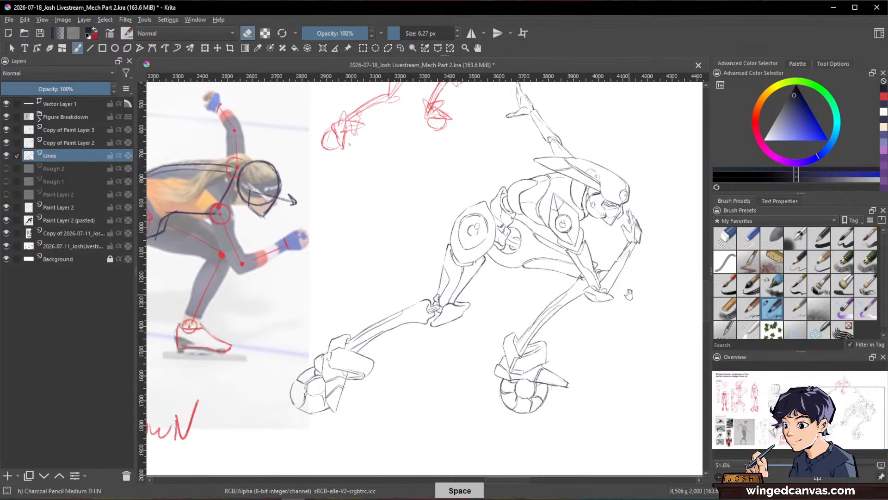
Step: Touch up the contours of the rounded torso armor above the hip joint, alternating eraser and pencil
key("ctrl+space")
mouse_move(515, 202)
left_mouse_down()
mouse_move(532, 179)
mouse_move(534, 212)
left_mouse_up()
key("e")
key("e")
left_click_drag(534, 178, 542, 229)
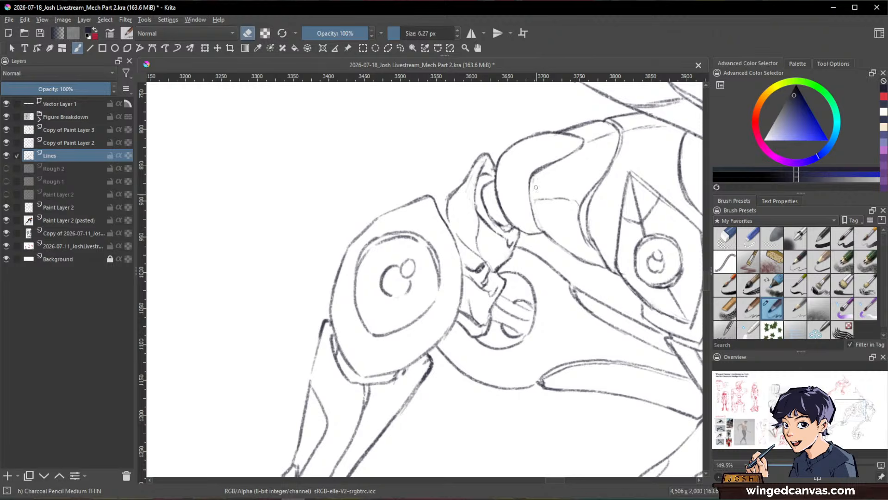
mouse_move(542, 174)
left_mouse_down()
mouse_move(574, 155)
mouse_move(570, 202)
mouse_move(511, 246)
left_mouse_up()
key("space")
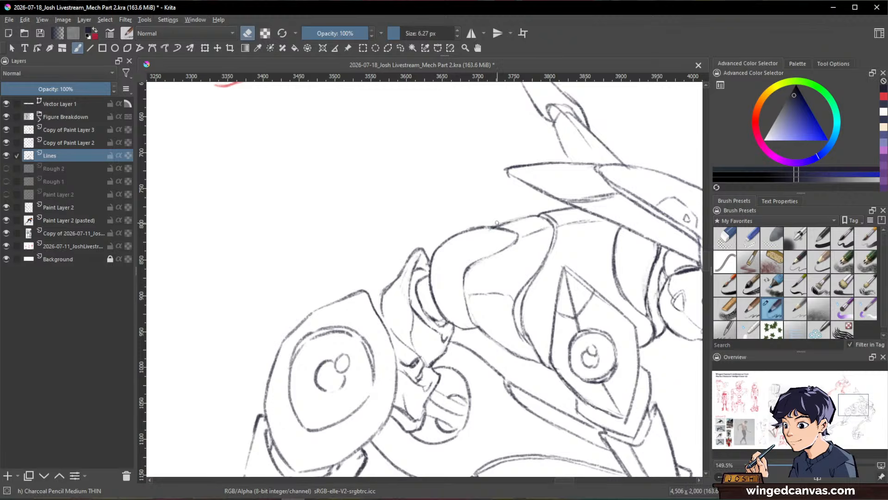
left_click_drag(502, 223, 496, 228)
key("e")
key("space")
mouse_move(669, 273)
left_mouse_down()
mouse_move(632, 244)
mouse_move(657, 320)
left_mouse_up()
key("space")
left_click_drag(687, 345, 641, 281)
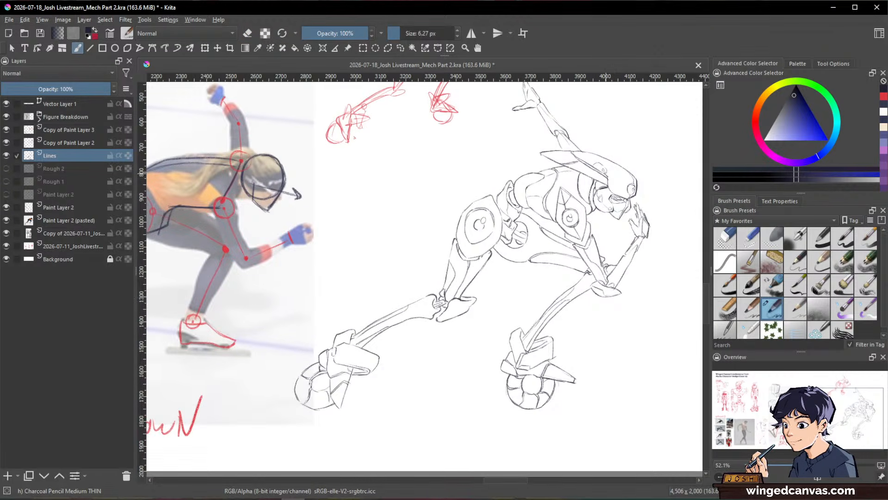
Step: Refine the lines of the neck collar and the front of the helmet with pencil and eraser
key("space")
mouse_move(593, 195)
left_mouse_down()
mouse_move(594, 129)
mouse_move(584, 200)
left_mouse_up()
key("e")
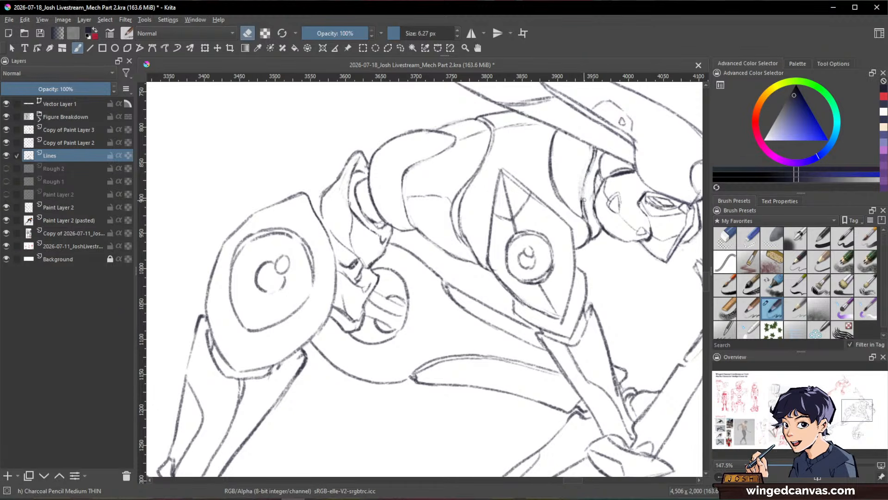
key("e")
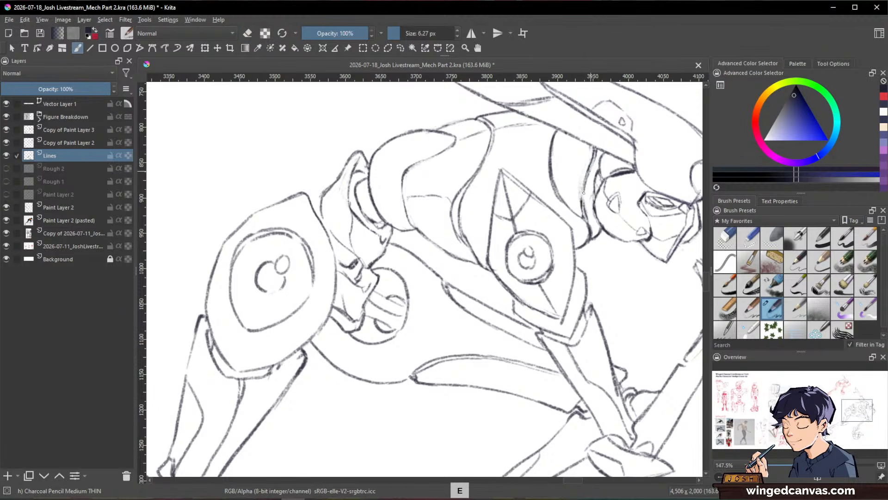
key("space")
left_click_drag(584, 192, 523, 248)
key("e")
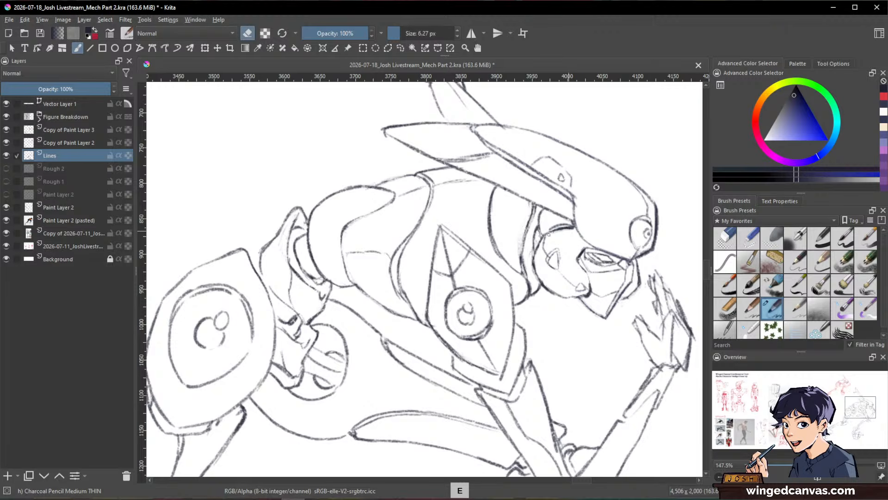
key("space")
left_click_drag(641, 274, 615, 254)
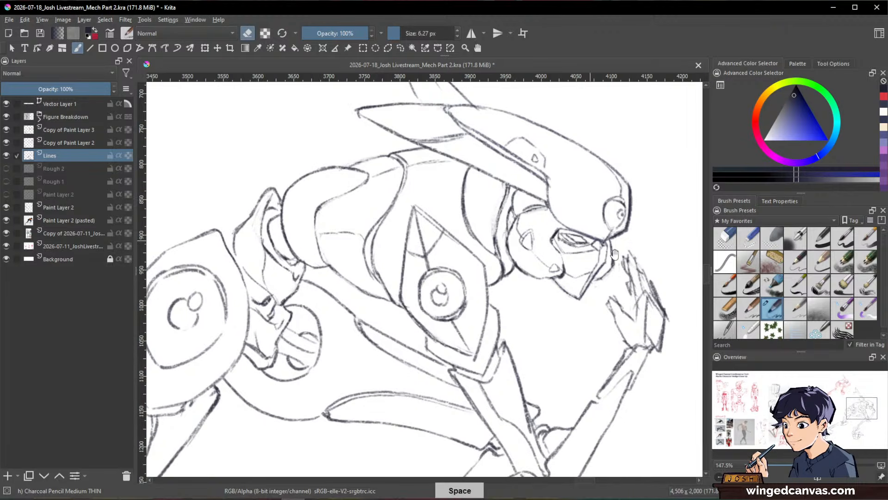
key("e")
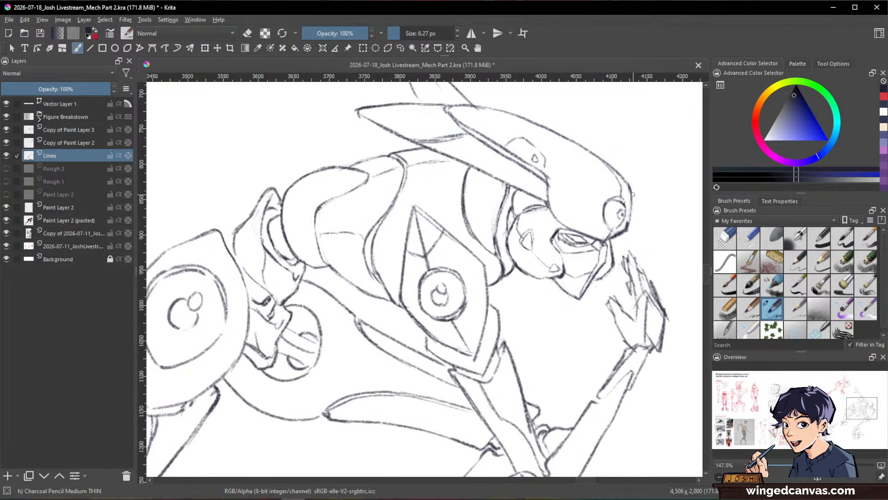
key("e")
Step: Reduce the charcoal pencil size to 4 px and add a fine curved panel line to the rounded armor above the hip
key("bracketleft")
key("ctrl+space")
mouse_move(657, 270)
left_mouse_down()
mouse_move(551, 337)
mouse_move(553, 352)
left_mouse_up()
key("alt+space")
mouse_move(631, 400)
left_mouse_down()
mouse_move(643, 361)
mouse_move(613, 381)
mouse_move(621, 353)
left_mouse_up()
key("ctrl+space")
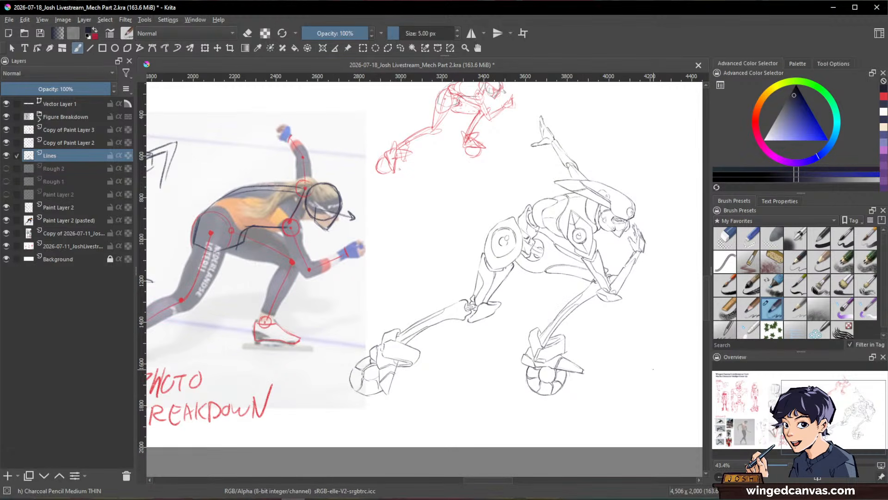
key("bracketleft")
key("ctrl+space")
left_click_drag(548, 196, 547, 128)
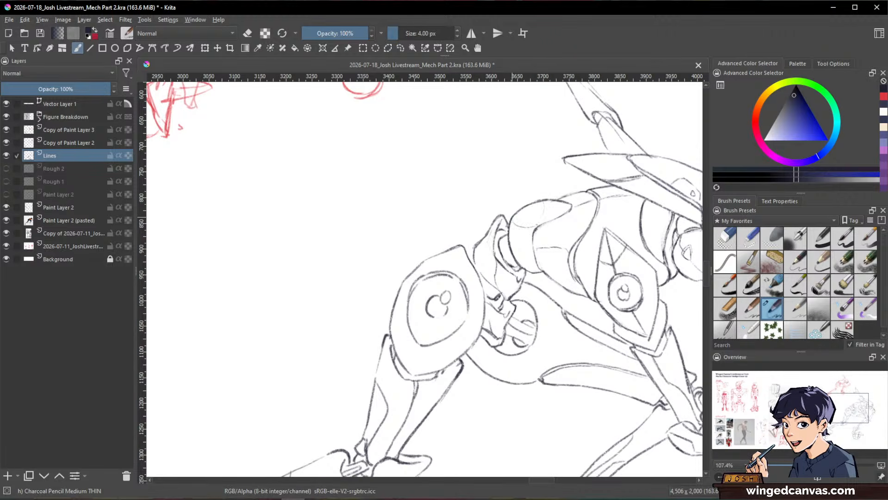
key("shift+space")
left_click_drag(610, 211, 456, 86)
key("space")
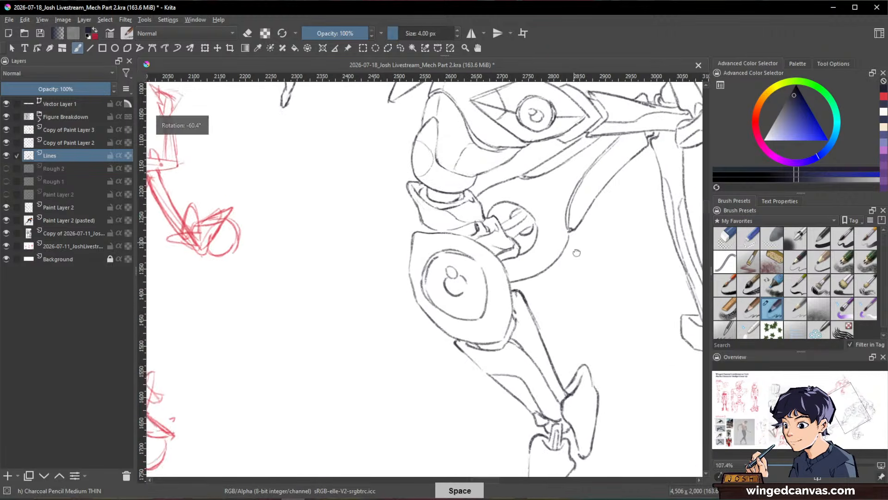
left_click_drag(577, 252, 491, 406)
key("shift+space")
left_click_drag(579, 188, 621, 293)
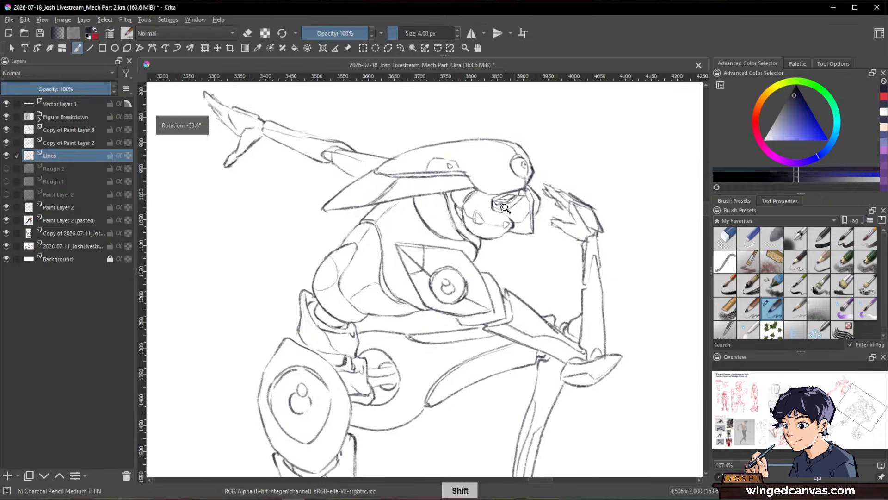
Step: Letter a small block-style number 512 along the helmet's lower edge above the eye, using a 5.40 px pencil
key("ctrl+space")
left_click_drag(493, 192, 484, 162)
left_click_drag(495, 183, 492, 181)
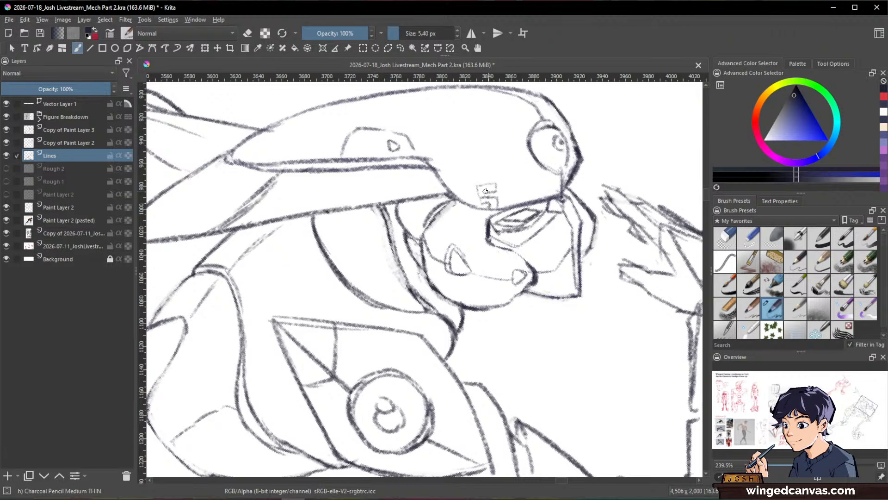
key("e")
left_click_drag(520, 182, 546, 204)
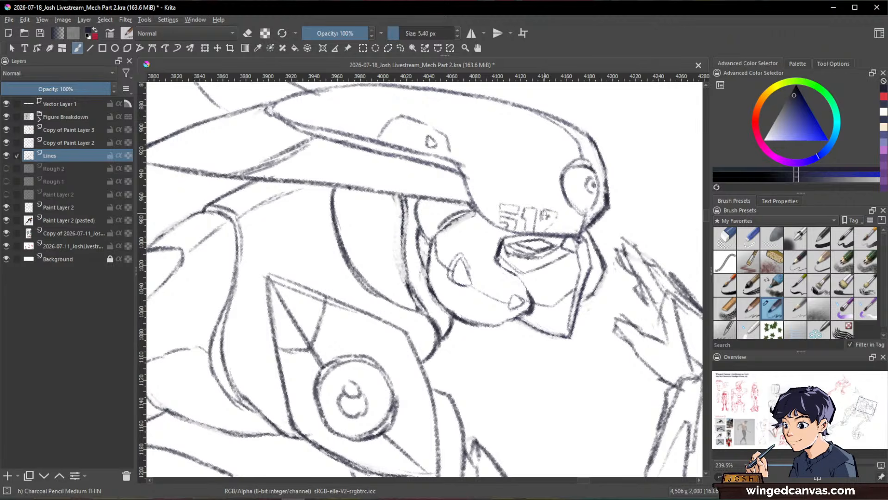
key("e")
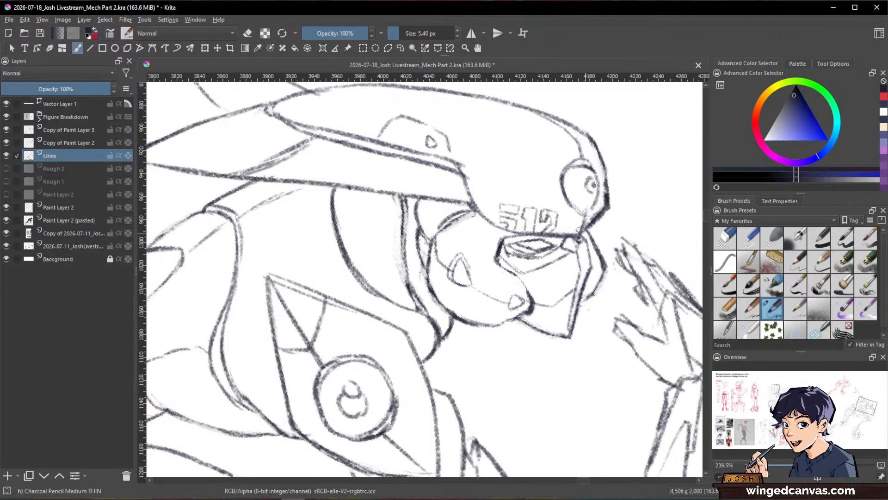
left_click_drag(625, 280, 571, 319)
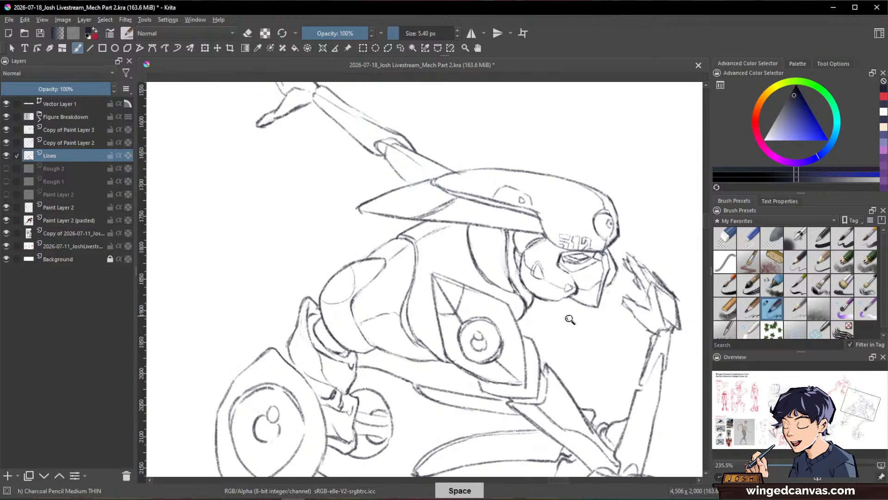
left_click_drag(618, 337, 597, 232)
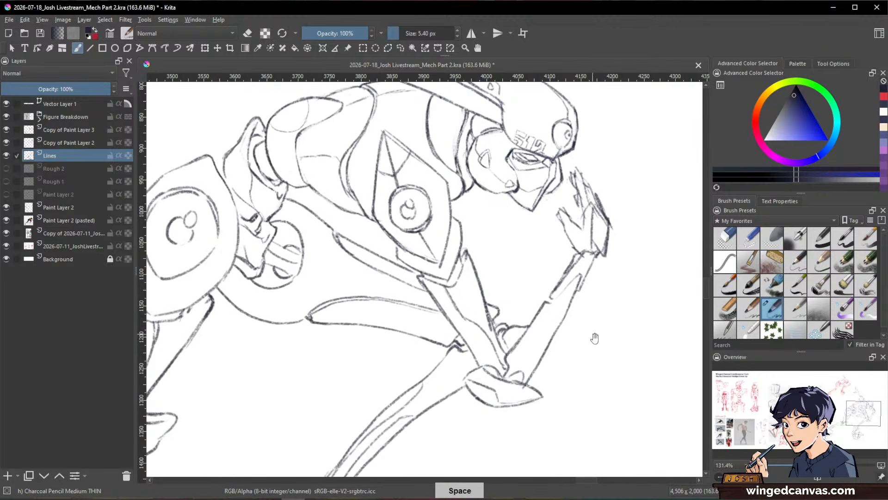
Step: Examine the mecha's line art as a whole and up close around the helmet, torso, hip joint and legs
left_click_drag(557, 281, 597, 353)
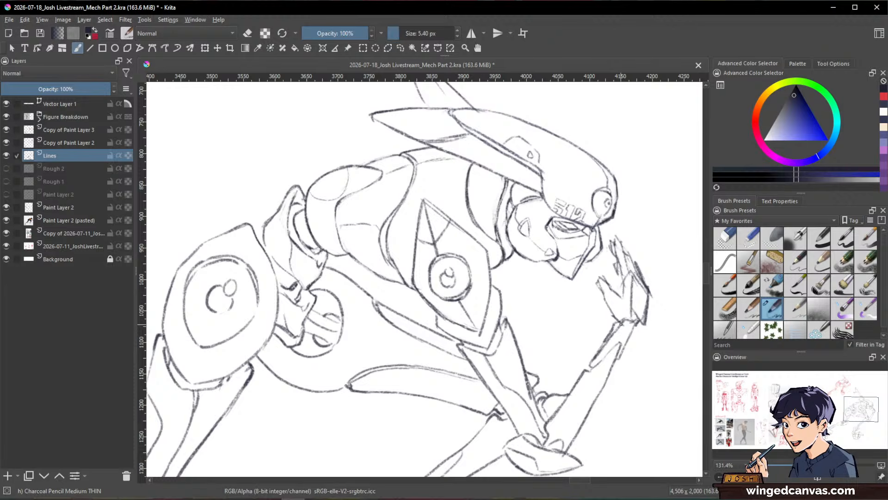
left_click_drag(630, 245, 625, 403)
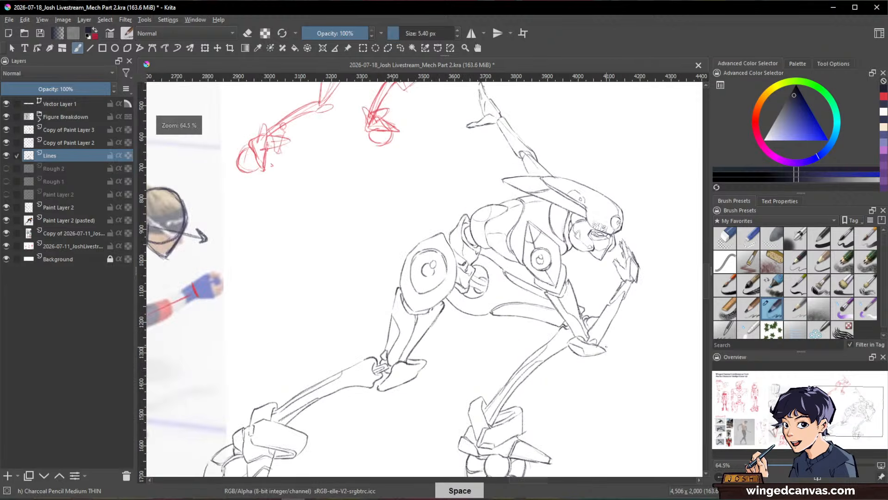
left_click_drag(620, 344, 621, 316)
left_click_drag(545, 273, 537, 307)
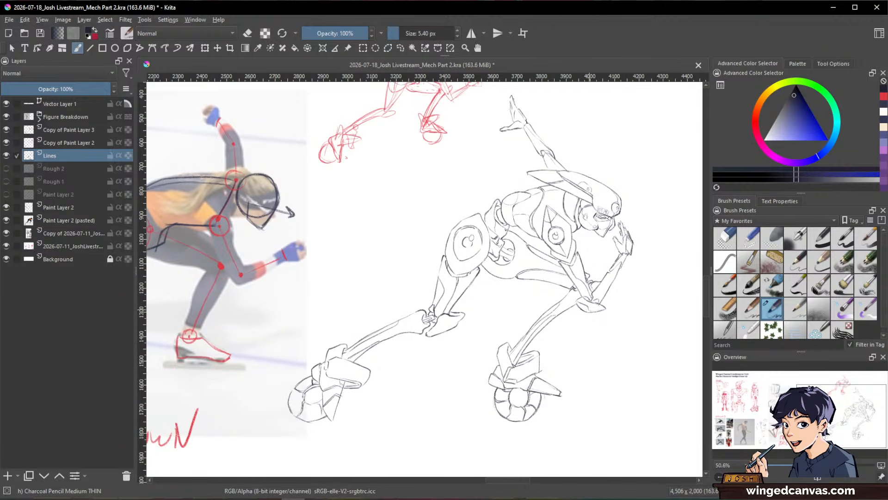
left_click_drag(541, 233, 536, 88)
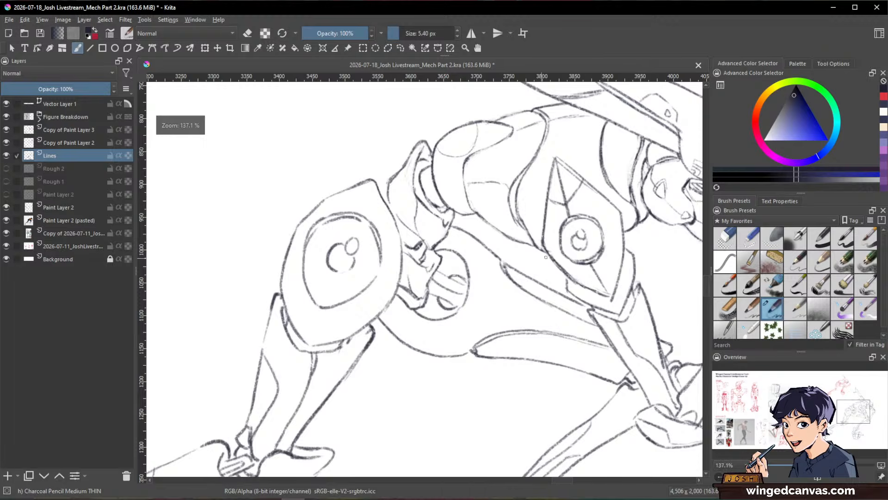
left_click_drag(592, 266, 479, 438)
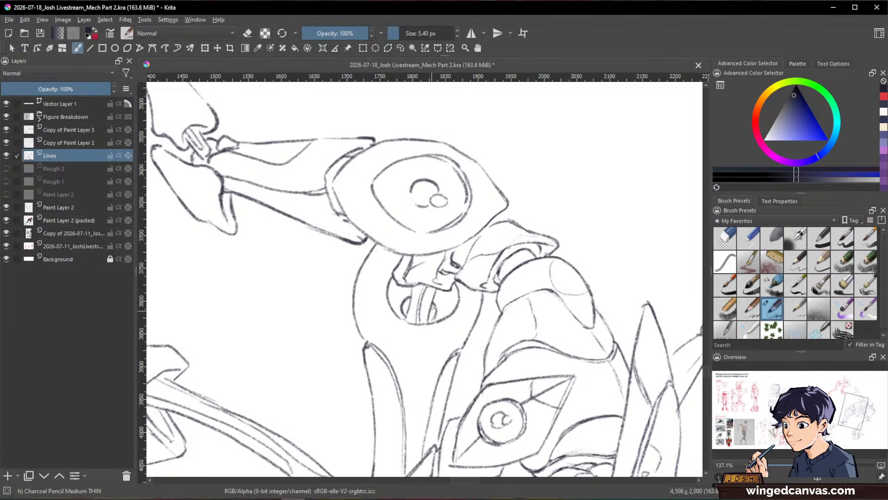
left_click_drag(433, 307, 434, 319)
left_click_drag(575, 259, 577, 346)
mouse_move(575, 387)
left_mouse_down()
mouse_move(628, 361)
mouse_move(573, 168)
mouse_move(539, 134)
left_mouse_up()
left_click_drag(382, 255, 381, 185)
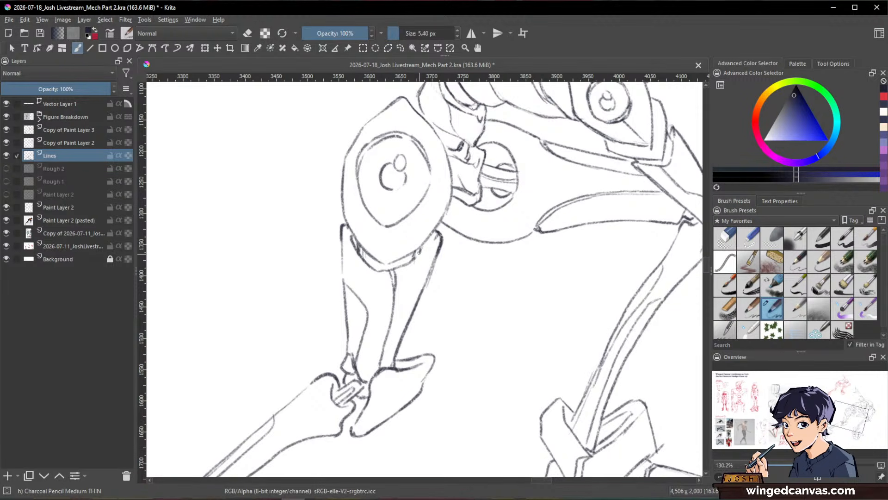
left_click_drag(581, 282, 553, 384)
left_click_drag(619, 390, 561, 393)
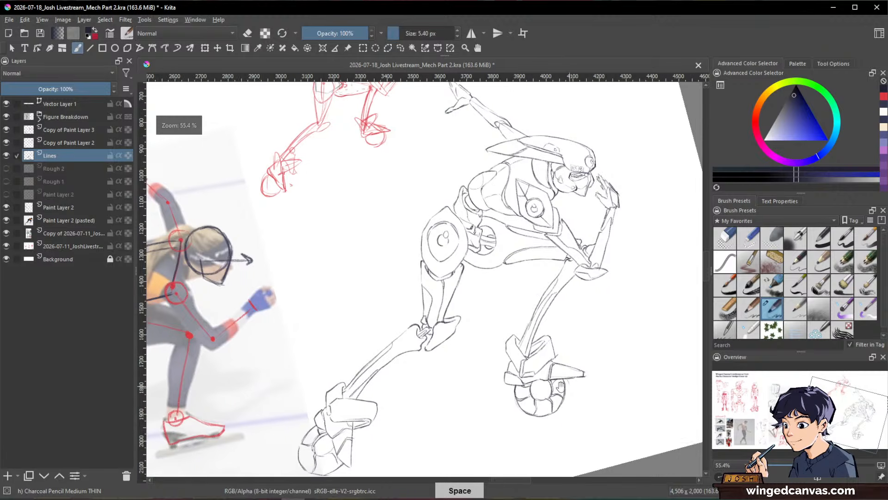
mouse_move(616, 228)
left_mouse_down()
mouse_move(639, 273)
mouse_move(638, 337)
mouse_move(578, 380)
mouse_move(501, 353)
mouse_move(515, 227)
left_mouse_up()
left_click_drag(439, 321, 495, 302)
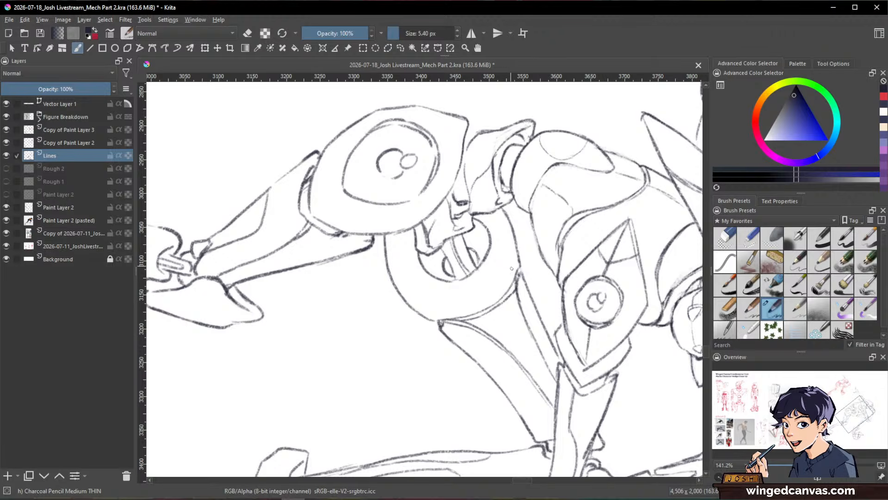
Step: Erase the hip circle's line crossing the thigh with Eraser Small and redraw the thigh's curved upper end with Charcoal Pencil Medium THIN
key("slash")
mouse_move(515, 289)
left_mouse_down()
mouse_move(474, 323)
mouse_move(510, 292)
mouse_move(456, 319)
left_mouse_up()
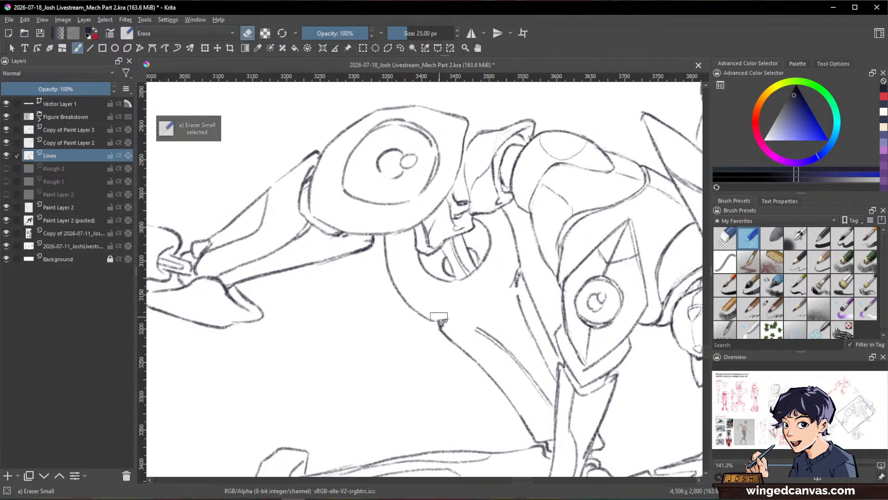
key("slash")
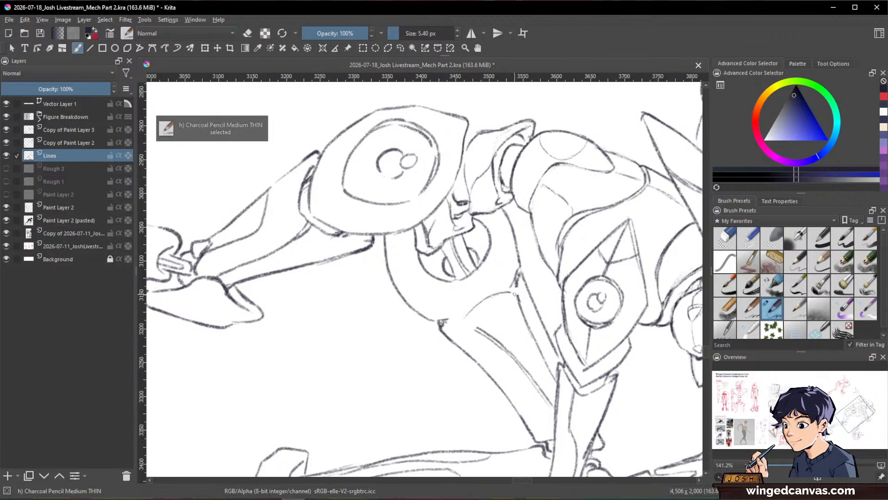
mouse_move(471, 310)
left_mouse_down()
mouse_move(478, 327)
mouse_move(454, 316)
mouse_move(444, 328)
mouse_move(481, 334)
left_mouse_up()
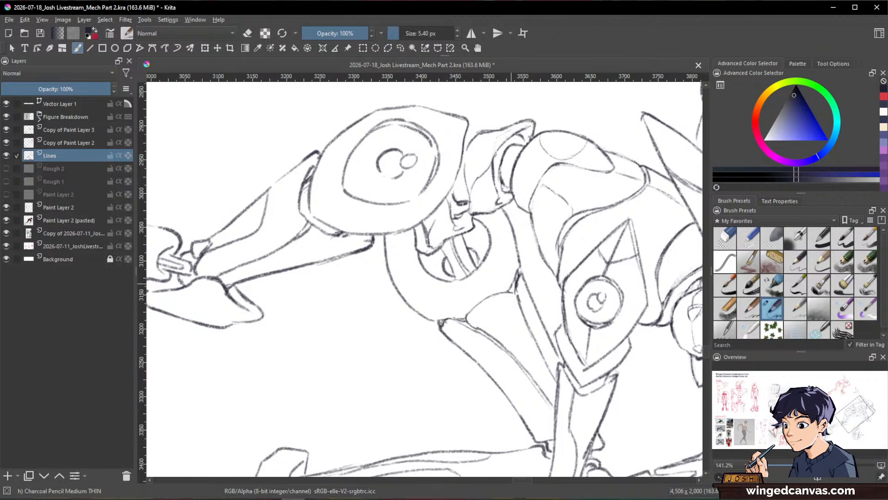
Step: Examine the whole robot line drawing, from the raised hand down to both wheeled feet
left_click_drag(594, 305, 636, 193)
left_click_drag(625, 324, 653, 270)
left_click_drag(567, 273, 625, 367)
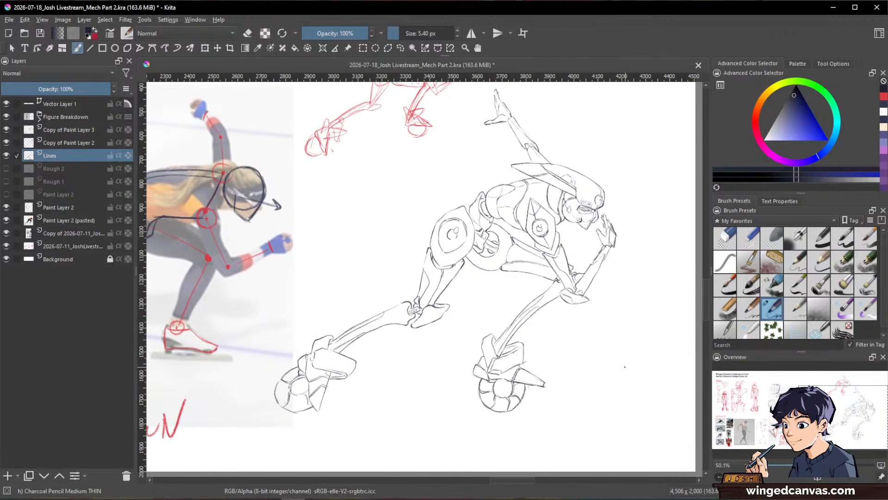
left_click_drag(608, 202, 603, 182)
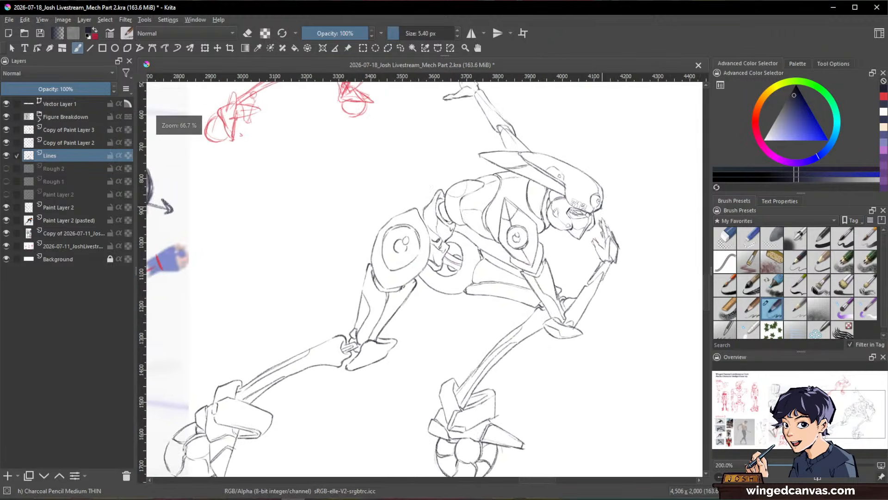
left_click_drag(602, 260, 644, 240)
scroll(645, 233, "down", 2)
scroll(654, 233, "up", 1)
scroll(645, 239, "up", 1)
scroll(604, 258, "down", 1)
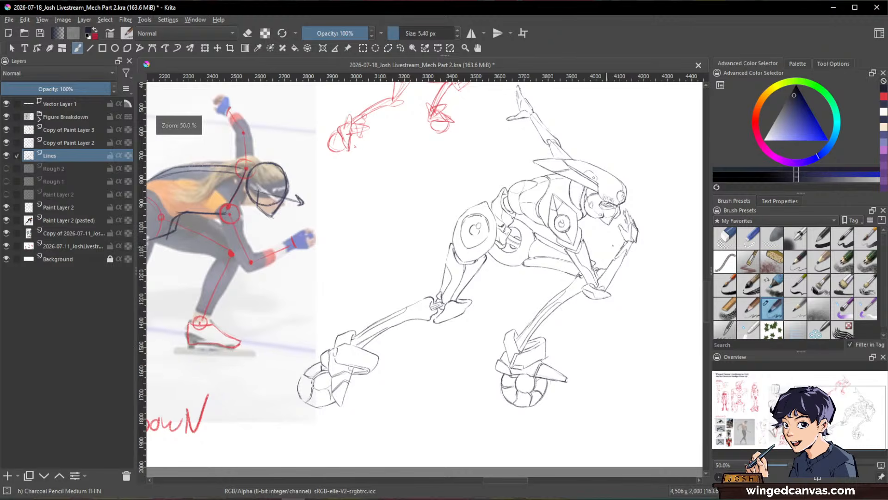
Step: Add a new paint layer between Lines and Rough 2 and choose the Chalk Grainy brush for colouring
left_click(725, 285)
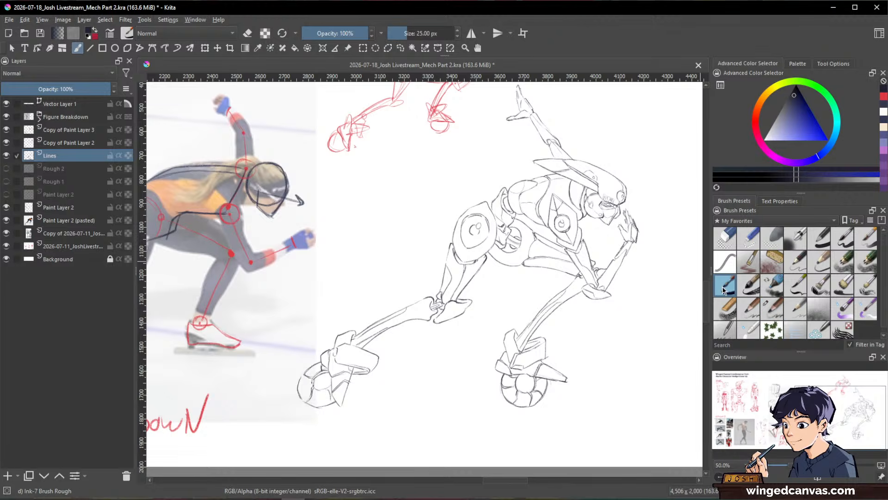
left_click(59, 169)
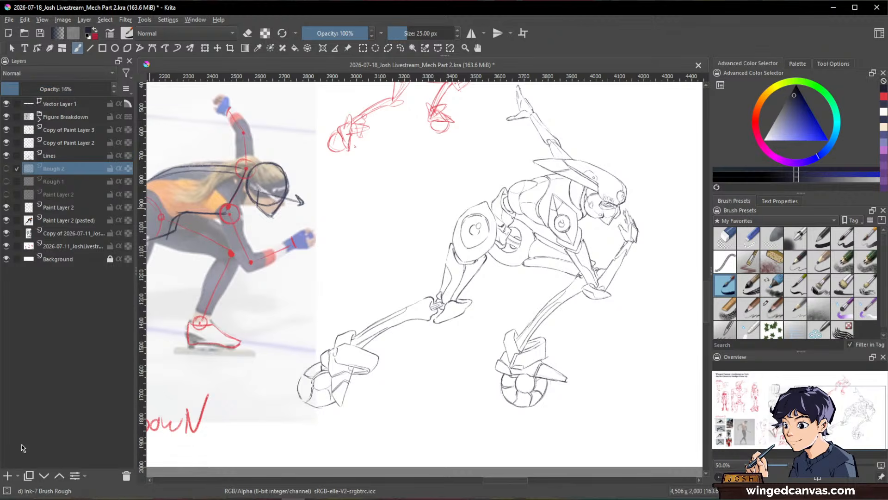
left_click(10, 477)
left_click_drag(586, 201, 565, 253)
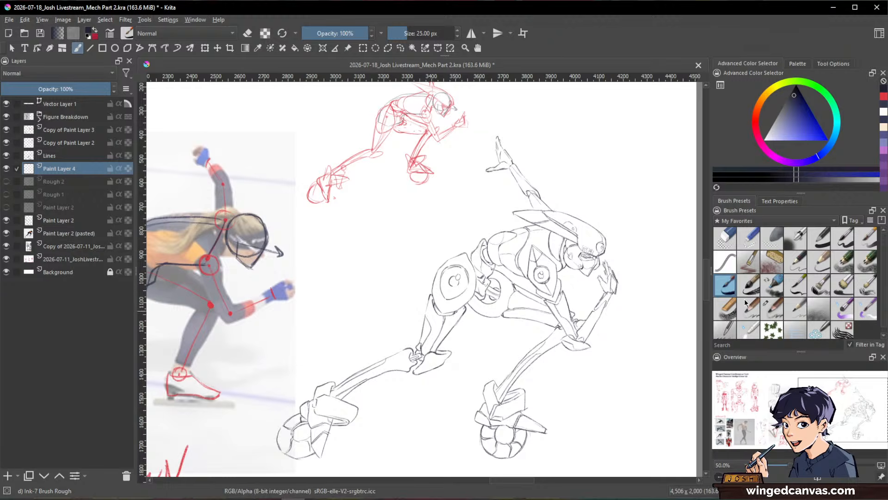
left_click(729, 310)
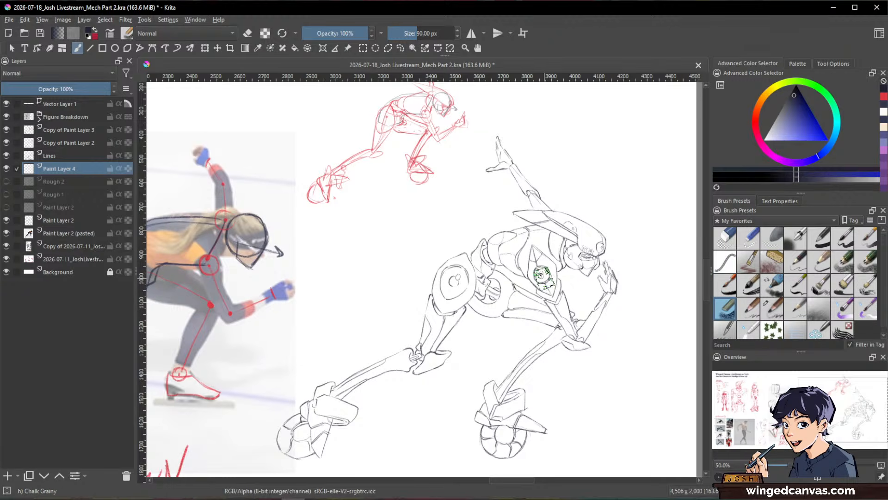
Step: Block in the robot's head, torso, bent arm and upper rear leg with broad golden-yellow strokes on the new layer
left_click_drag(761, 107, 769, 95)
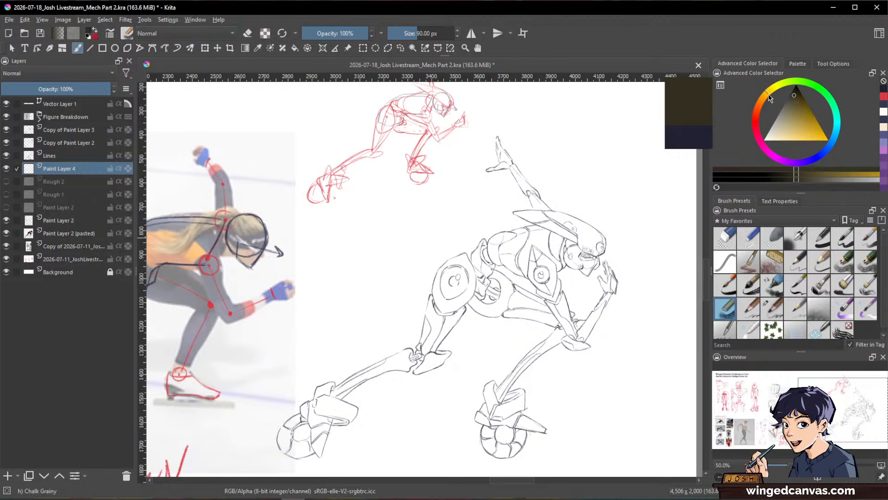
left_click(802, 136)
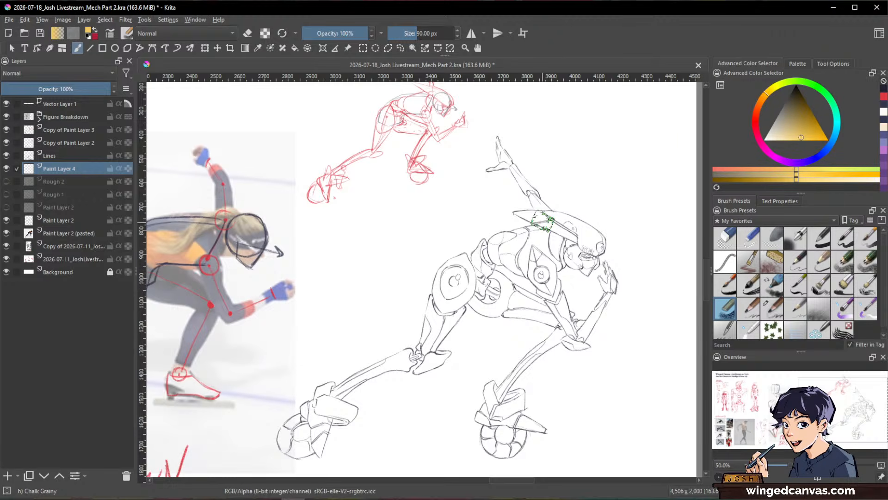
mouse_move(548, 213)
left_mouse_down()
mouse_move(545, 326)
mouse_move(562, 308)
mouse_move(572, 226)
mouse_move(580, 222)
mouse_move(588, 274)
mouse_move(602, 248)
mouse_move(613, 272)
mouse_move(604, 269)
mouse_move(571, 362)
mouse_move(553, 341)
mouse_move(541, 261)
mouse_move(506, 313)
mouse_move(473, 262)
mouse_move(447, 304)
mouse_move(412, 407)
left_mouse_up()
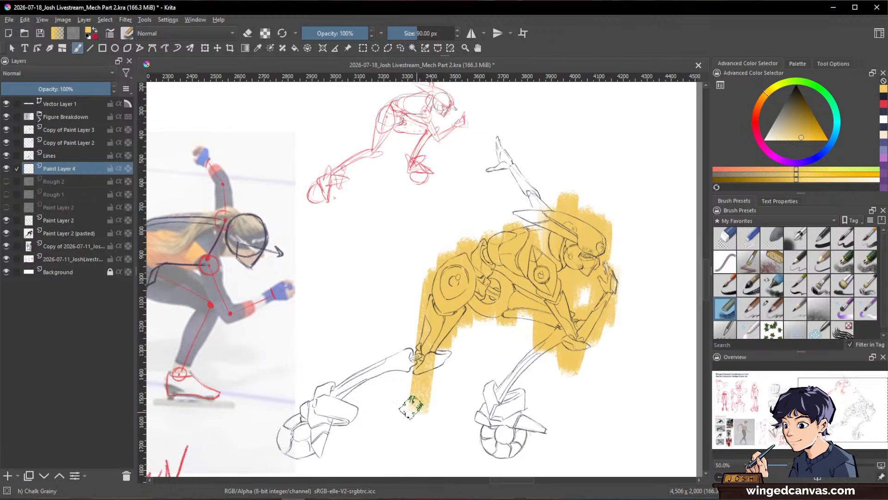
Step: Change the paint colour to cyan and cover the raised arm, head, torso and front leg with broad strokes
left_click_drag(835, 115, 837, 124)
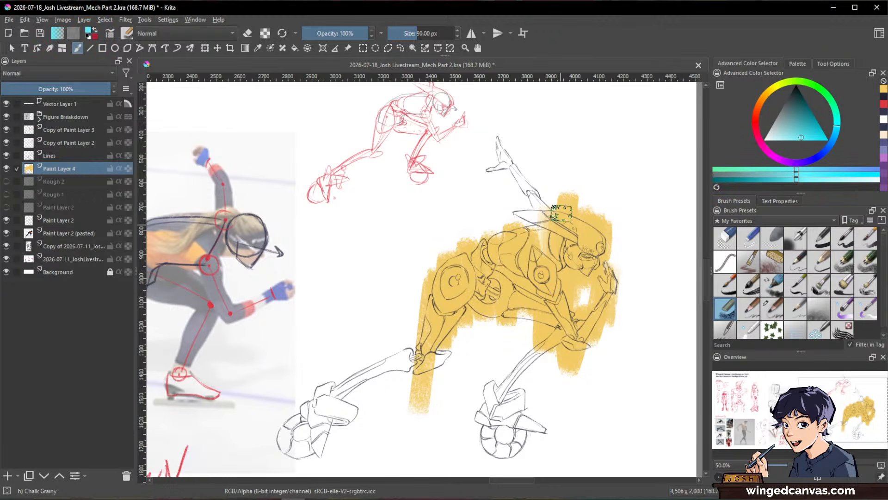
mouse_move(561, 213)
left_mouse_down()
mouse_move(580, 286)
mouse_move(595, 243)
mouse_move(577, 263)
mouse_move(542, 246)
mouse_move(524, 174)
mouse_move(520, 201)
left_mouse_up()
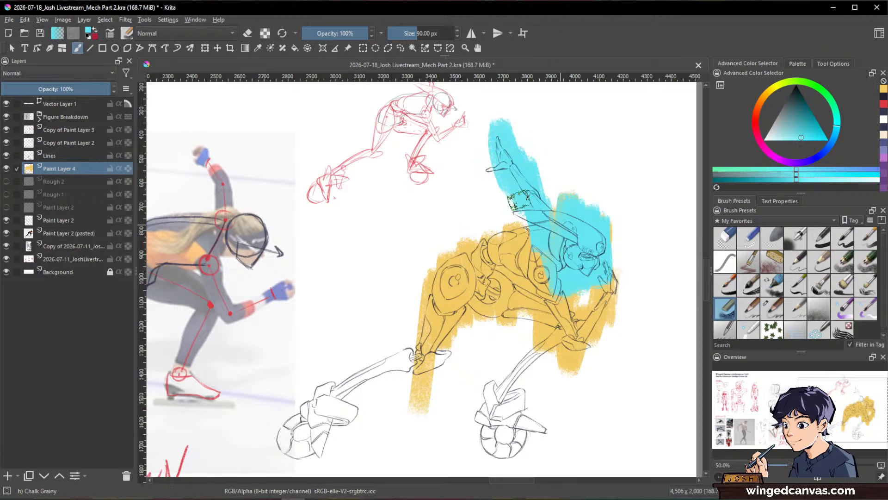
mouse_move(548, 236)
left_mouse_down()
mouse_move(517, 318)
mouse_move(477, 244)
mouse_move(449, 289)
mouse_move(434, 358)
mouse_move(416, 329)
left_mouse_up()
mouse_move(509, 331)
left_mouse_down()
mouse_move(573, 260)
mouse_move(596, 341)
mouse_move(587, 308)
mouse_move(497, 416)
mouse_move(502, 384)
mouse_move(555, 419)
mouse_move(563, 371)
left_mouse_up()
left_click_drag(481, 389, 473, 443)
Step: Extend the cyan block-in over the trailing leg with its wheeled foot and around the raised hand
key("space")
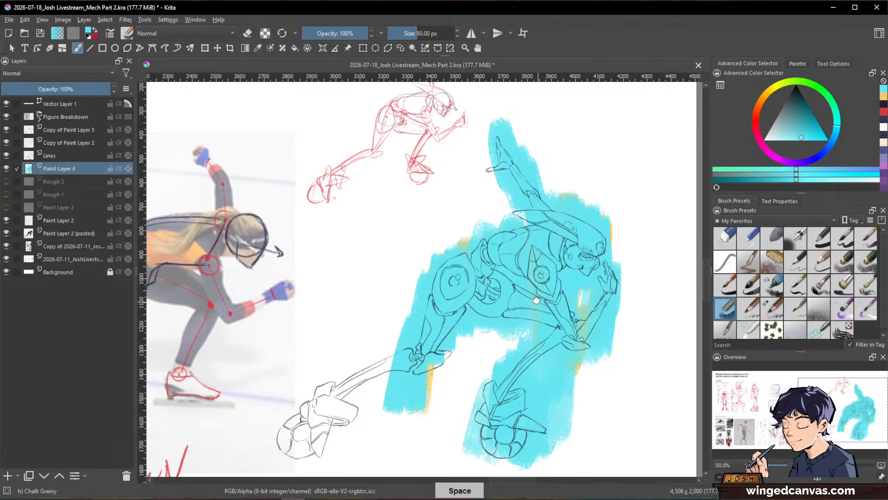
left_click_drag(515, 286, 603, 236)
left_click_drag(465, 306, 447, 352)
mouse_move(468, 313)
left_mouse_down()
mouse_move(454, 353)
mouse_move(441, 349)
left_mouse_up()
mouse_move(492, 288)
left_mouse_down()
mouse_move(451, 365)
mouse_move(433, 324)
mouse_move(374, 398)
mouse_move(422, 380)
mouse_move(439, 350)
left_mouse_up()
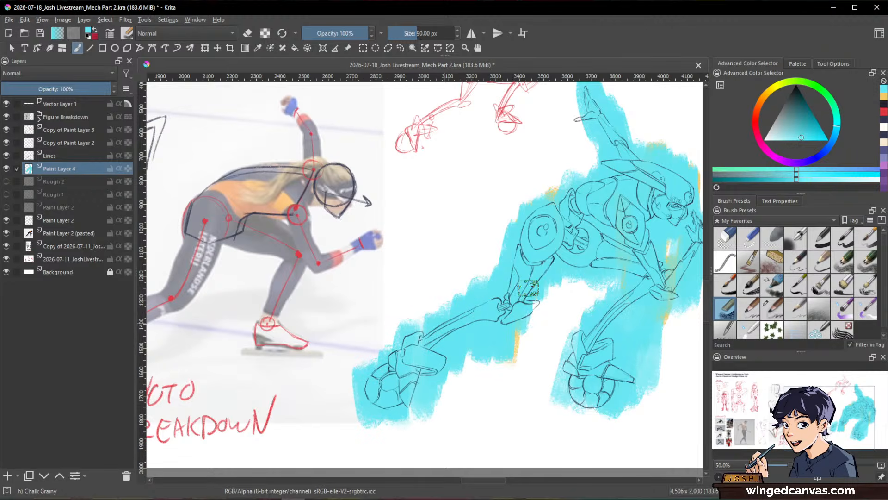
left_click_drag(548, 301, 441, 355)
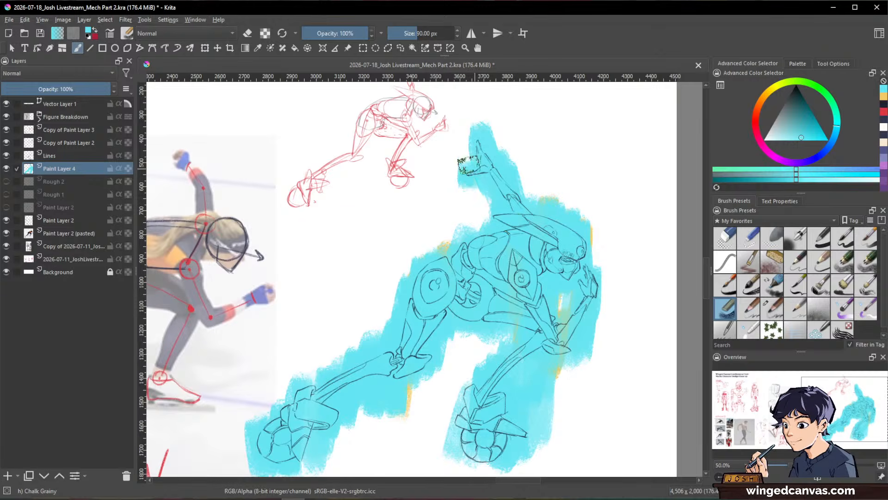
left_click_drag(615, 273, 610, 222)
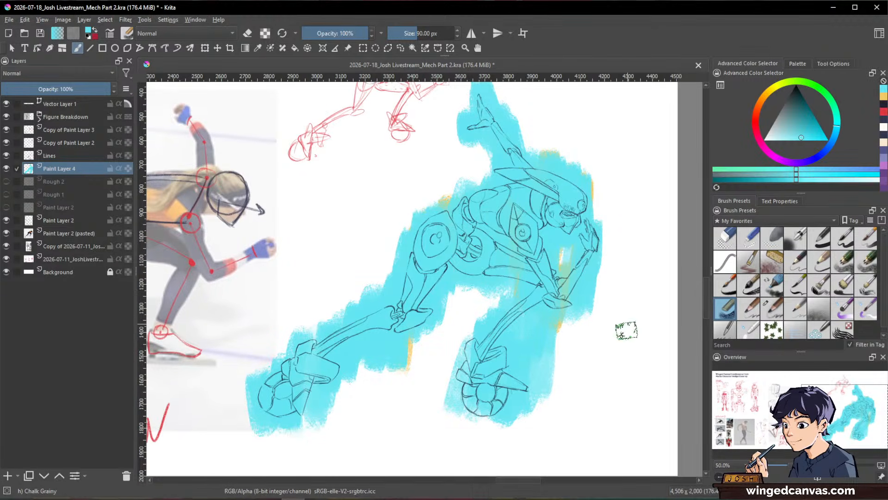
mouse_move(463, 388)
left_mouse_down()
mouse_move(453, 347)
mouse_move(481, 372)
left_mouse_up()
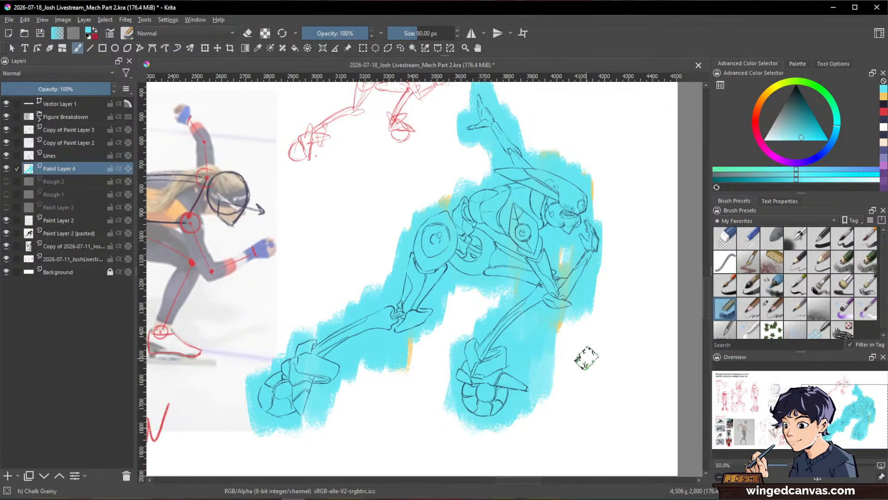
Step: Reduce the chalk brush to about 29 px, switch it to erasing and roughly trim the cyan outside the bent forearm
scroll(640, 264, "up", 3)
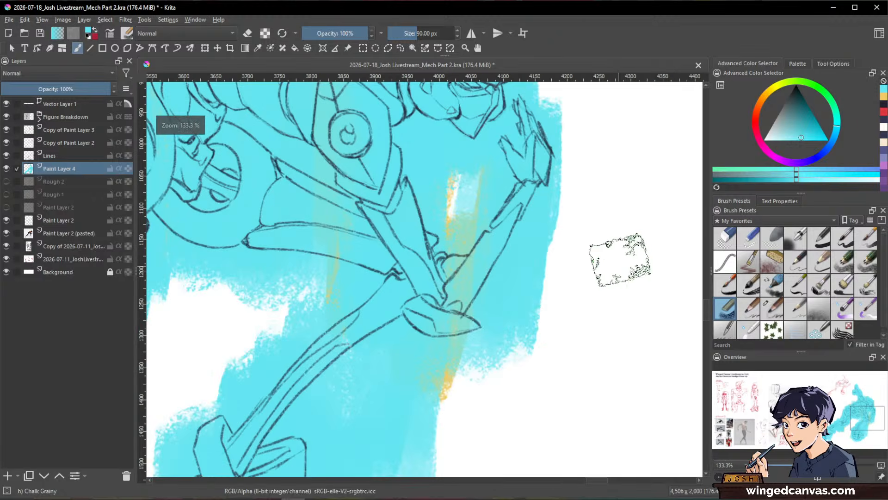
left_click_drag(569, 256, 522, 251)
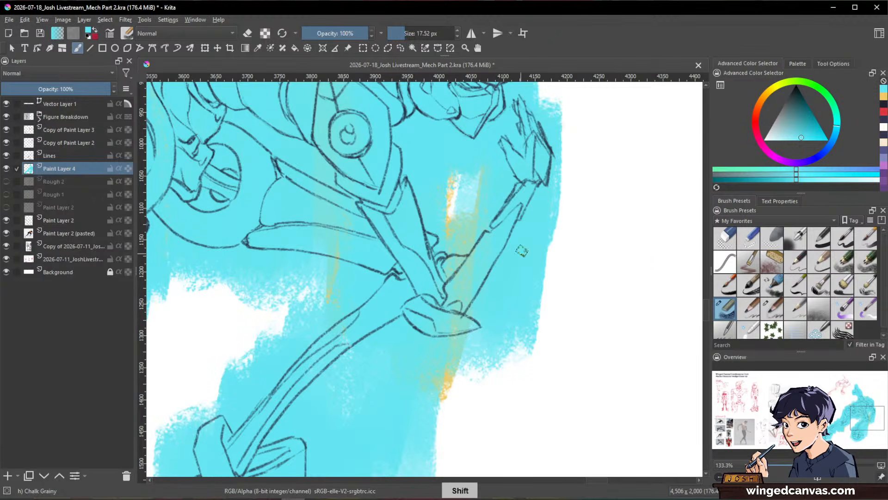
key("e")
mouse_move(554, 196)
left_mouse_down()
mouse_move(529, 287)
mouse_move(530, 263)
mouse_move(520, 350)
left_mouse_up()
key("e")
left_click(551, 244, "ctrl")
key("e")
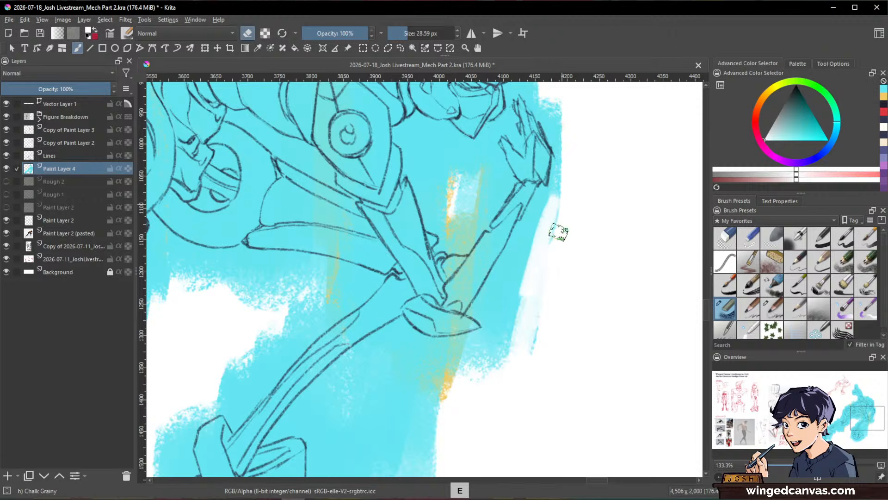
left_click_drag(559, 227, 539, 292)
left_click_drag(550, 254, 504, 356)
left_click_drag(569, 174, 532, 245)
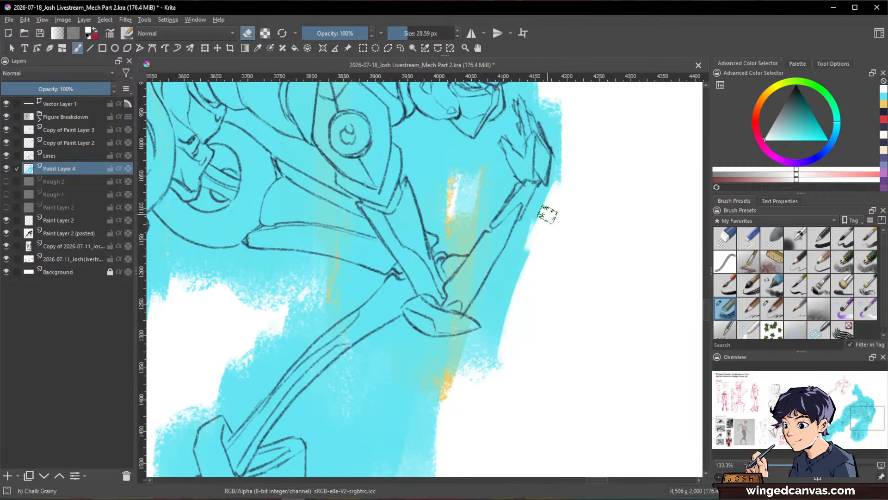
Step: Erase the cyan up to the forearm's outer line and beneath the elbow guard with the chalk eraser at about 21 px
mouse_move(548, 212)
left_mouse_down()
mouse_move(526, 224)
mouse_move(513, 268)
left_mouse_up()
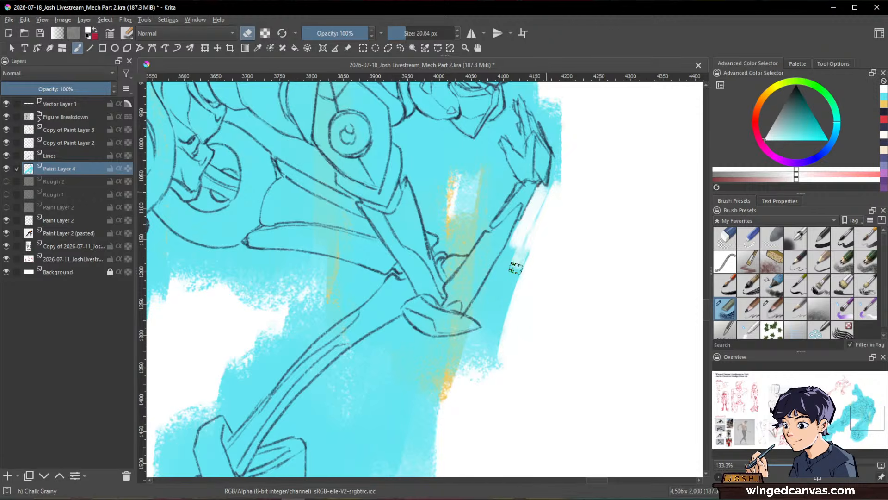
mouse_move(519, 228)
left_mouse_down()
mouse_move(474, 316)
mouse_move(501, 296)
left_mouse_up()
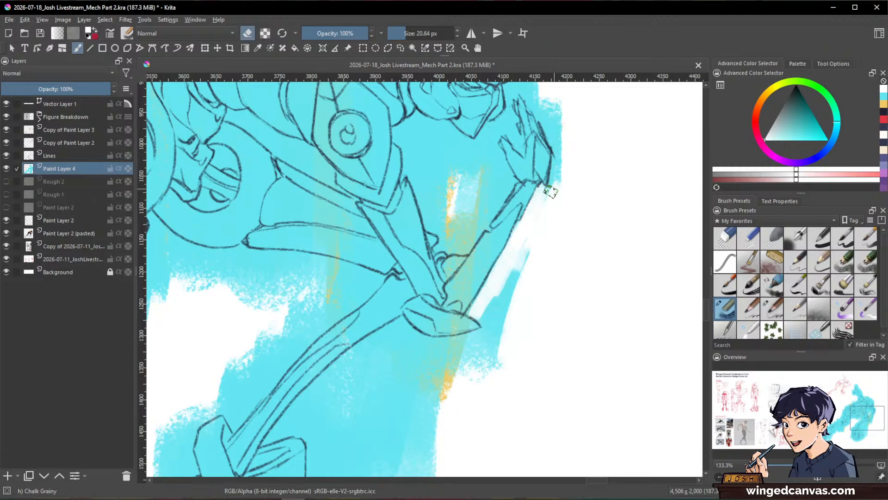
left_click_drag(549, 190, 505, 316)
mouse_move(515, 256)
left_mouse_down()
mouse_move(497, 328)
mouse_move(476, 311)
mouse_move(495, 353)
mouse_move(412, 367)
mouse_move(486, 357)
left_mouse_up()
mouse_move(414, 356)
left_mouse_down()
mouse_move(492, 338)
mouse_move(407, 418)
mouse_move(442, 417)
left_mouse_up()
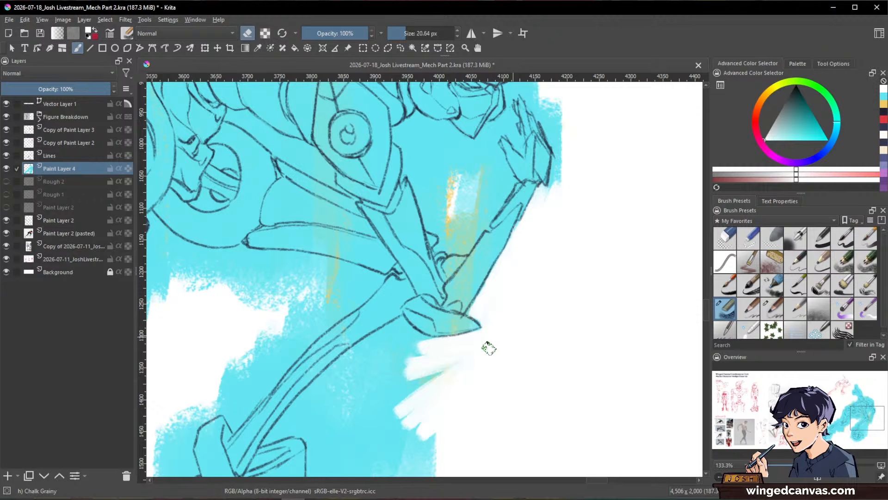
Step: Erase the cyan overspill along the front shin's outer line, from the elbow guard down to the ankle
key("shift")
left_click_drag(533, 355, 541, 296)
mouse_move(450, 390)
left_mouse_down()
mouse_move(496, 296)
mouse_move(521, 289)
mouse_move(552, 301)
mouse_move(573, 403)
left_mouse_up()
mouse_move(522, 237)
left_mouse_down()
mouse_move(476, 245)
mouse_move(448, 333)
mouse_move(489, 296)
mouse_move(500, 258)
mouse_move(472, 236)
mouse_move(506, 241)
left_mouse_up()
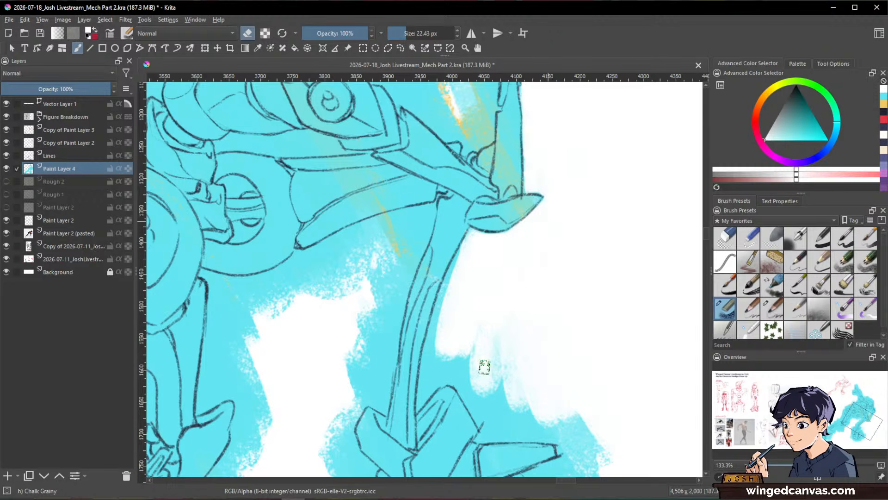
left_click_drag(460, 263, 424, 387)
left_click_drag(439, 330, 433, 386)
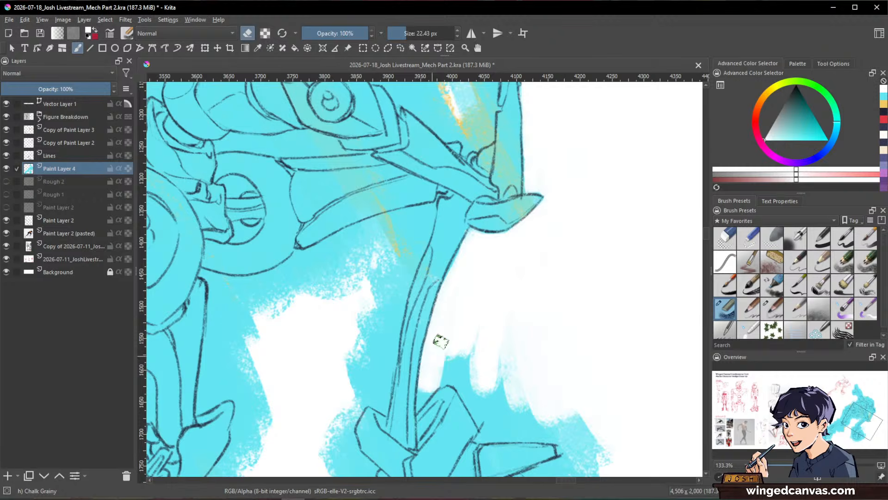
key("space")
mouse_move(572, 307)
left_mouse_down()
mouse_move(571, 370)
mouse_move(482, 419)
left_mouse_up()
left_click_drag(349, 326, 316, 342, "shift")
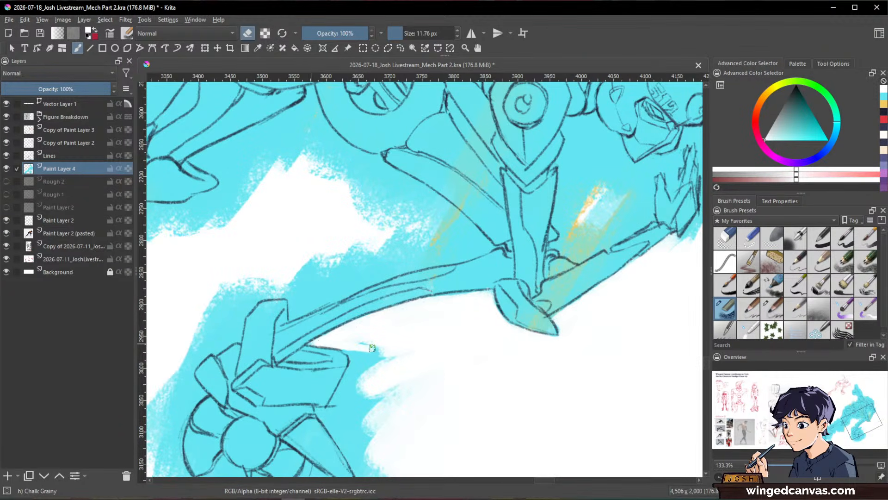
Step: Enlarge the chalk eraser to about 26 px and clear the cyan outside the front foot's armour plates and heel spike
key("space")
left_click_drag(471, 350, 514, 250)
mouse_move(429, 253)
left_mouse_down("shift")
mouse_move(470, 251)
mouse_move(424, 339)
left_mouse_up("shift")
left_click_drag(436, 286, 445, 328)
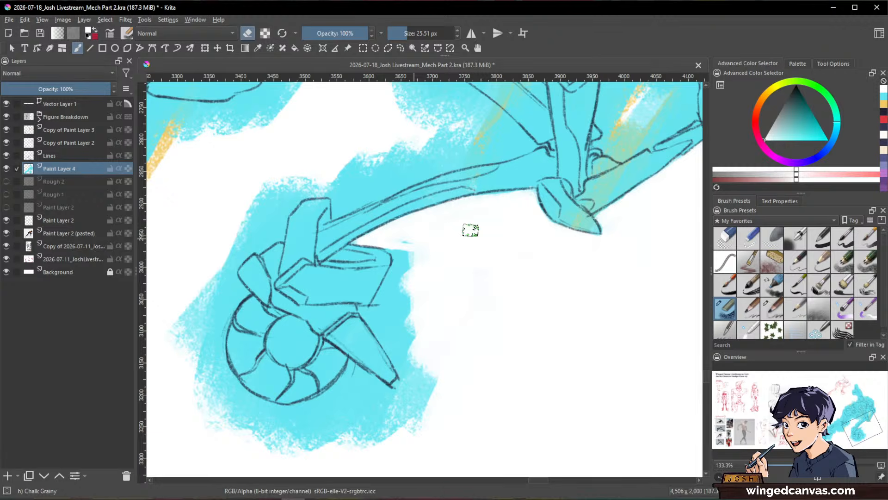
mouse_move(392, 244)
left_mouse_down()
mouse_move(397, 264)
mouse_move(376, 318)
mouse_move(403, 300)
mouse_move(362, 312)
mouse_move(414, 379)
mouse_move(429, 381)
left_mouse_up()
left_click_drag(403, 316, 421, 316)
mouse_move(394, 320)
left_mouse_down()
mouse_move(444, 411)
mouse_move(408, 304)
left_mouse_up()
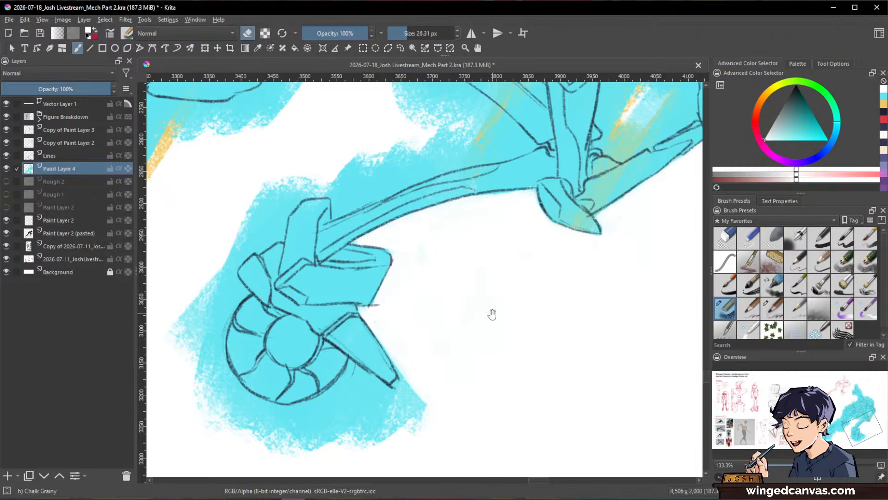
Step: Reduce the chalk eraser to about 17 px and clear the cyan between the front foot's heel spike and its wheel
key("space")
left_click_drag(434, 362, 587, 264)
mouse_move(389, 407)
left_mouse_down()
mouse_move(461, 314)
mouse_move(423, 340)
left_mouse_up()
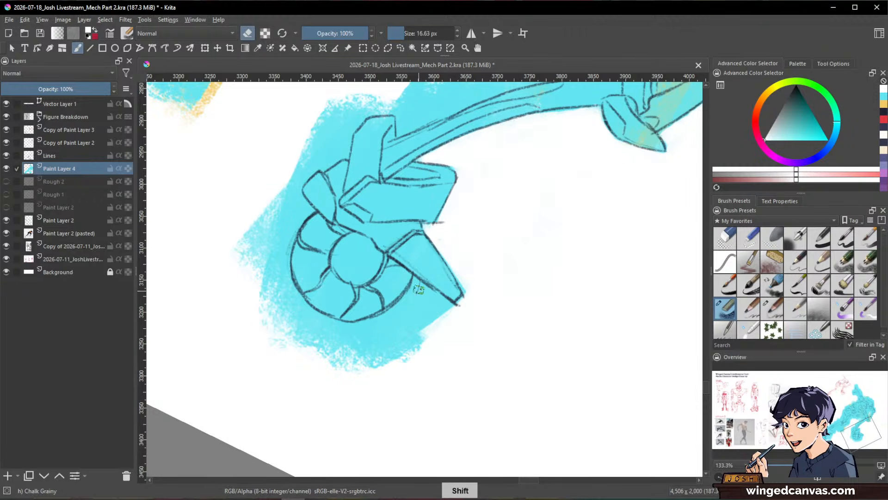
mouse_move(416, 281)
left_mouse_down()
mouse_move(449, 310)
mouse_move(377, 362)
left_mouse_up()
left_click_drag(388, 361, 453, 311)
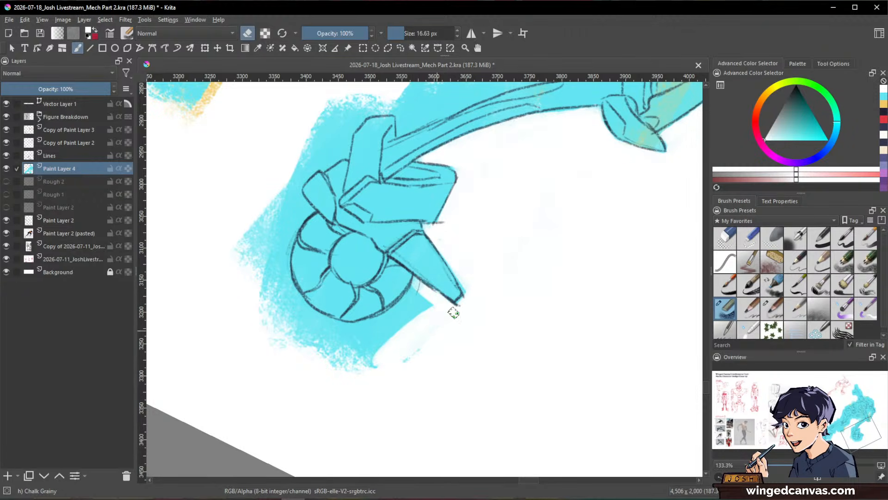
mouse_move(416, 278)
left_mouse_down()
mouse_move(398, 309)
mouse_move(436, 292)
mouse_move(413, 317)
left_mouse_up()
Step: Erase the cyan overspill along the outer side and underside of the front foot's wheel
key("space")
mouse_move(273, 208)
left_mouse_down()
mouse_move(282, 327)
mouse_move(232, 196)
mouse_move(250, 178)
mouse_move(272, 192)
mouse_move(284, 188)
mouse_move(281, 312)
left_mouse_up()
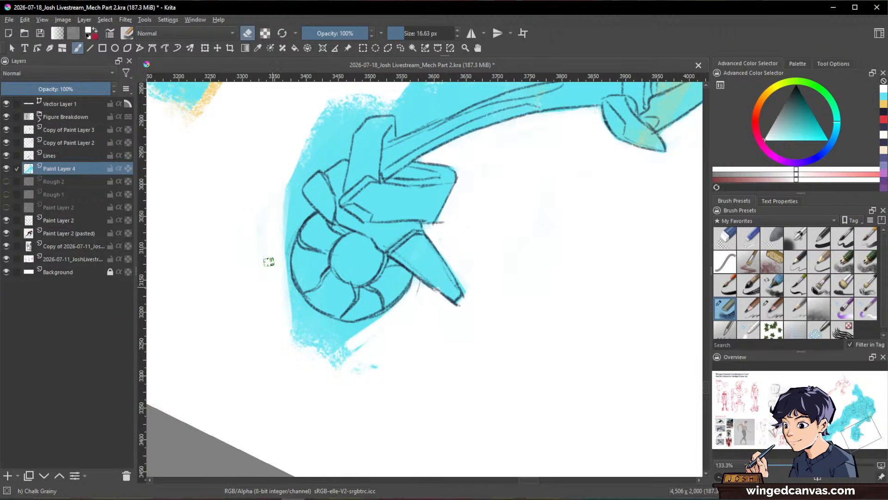
left_click_drag(272, 263, 278, 264, "shift")
left_click_drag(286, 305, 339, 365)
mouse_move(268, 262)
left_mouse_down()
mouse_move(332, 337)
mouse_move(387, 347)
left_mouse_up()
Step: Enlarge the eraser to about 22 px and trim the cyan around the wheel's remaining rim and up beside the ankle plates
left_click_drag(525, 361, 555, 273, "shift")
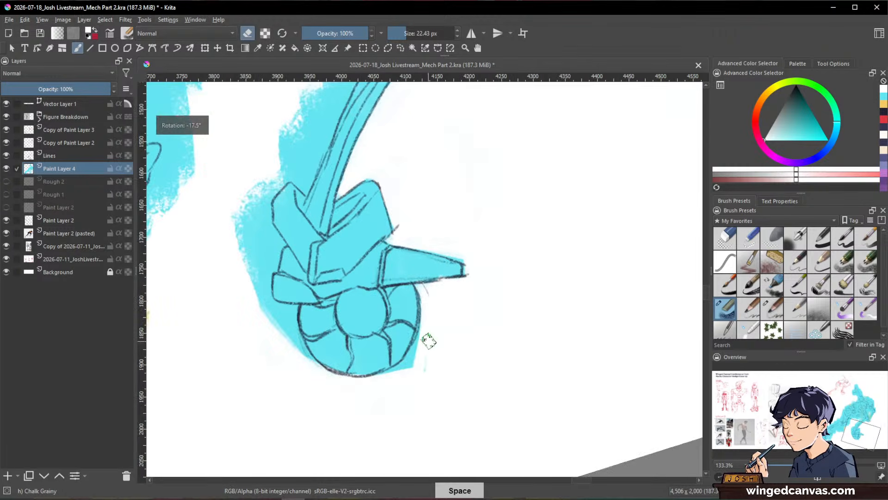
mouse_move(429, 331)
left_mouse_down()
mouse_move(404, 371)
mouse_move(388, 380)
left_mouse_up()
mouse_move(280, 306)
left_mouse_down()
mouse_move(307, 364)
mouse_move(294, 313)
mouse_move(303, 355)
mouse_move(286, 309)
mouse_move(270, 315)
mouse_move(250, 217)
mouse_move(264, 324)
mouse_move(261, 235)
mouse_move(265, 297)
left_mouse_up()
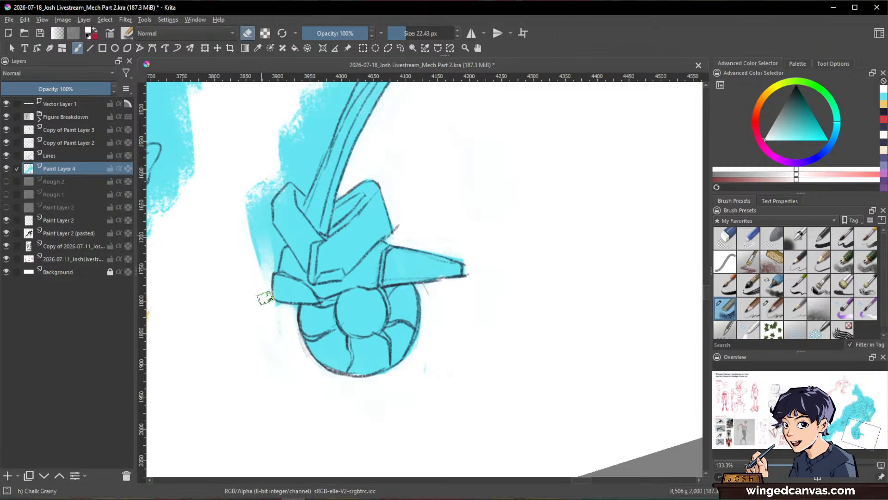
mouse_move(276, 227)
left_mouse_down()
mouse_move(272, 265)
mouse_move(275, 244)
mouse_move(251, 172)
mouse_move(273, 211)
left_mouse_up()
Step: Repaint the ankle plates' edge in sampled cyan at about 15 px, and erase the spill outside their outline
key("e")
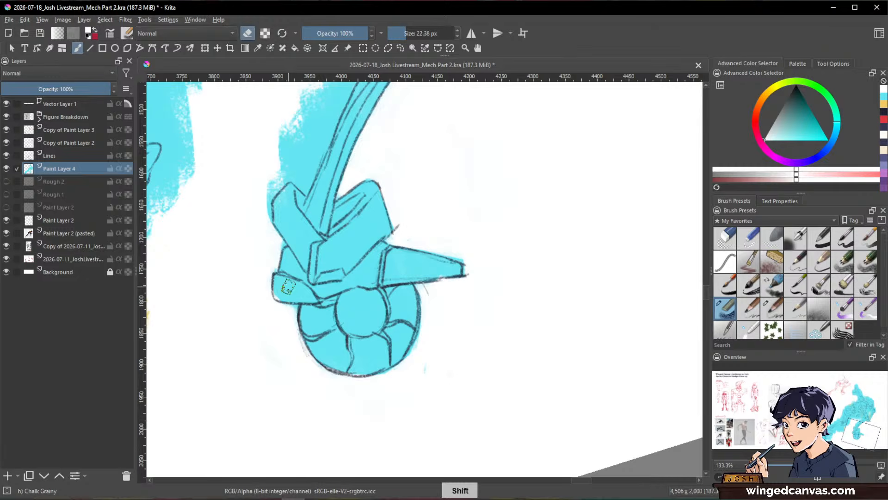
left_click(288, 287, "ctrl")
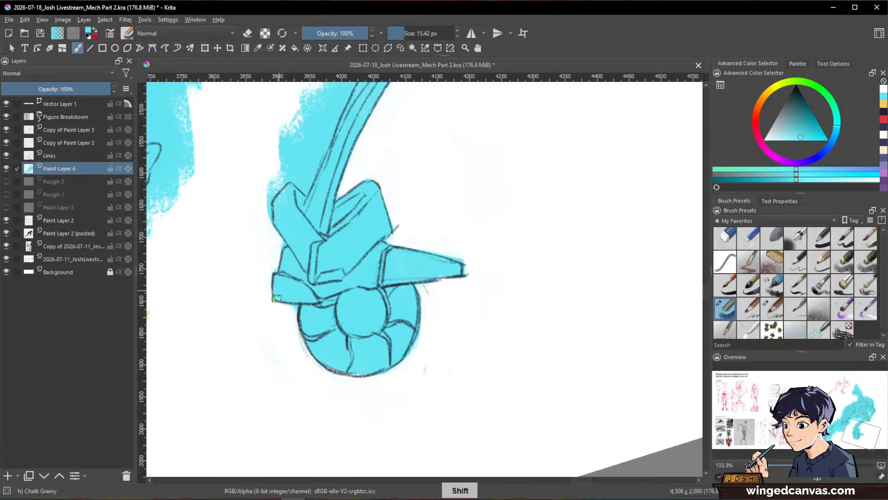
left_click_drag(276, 299, 284, 245)
key("e")
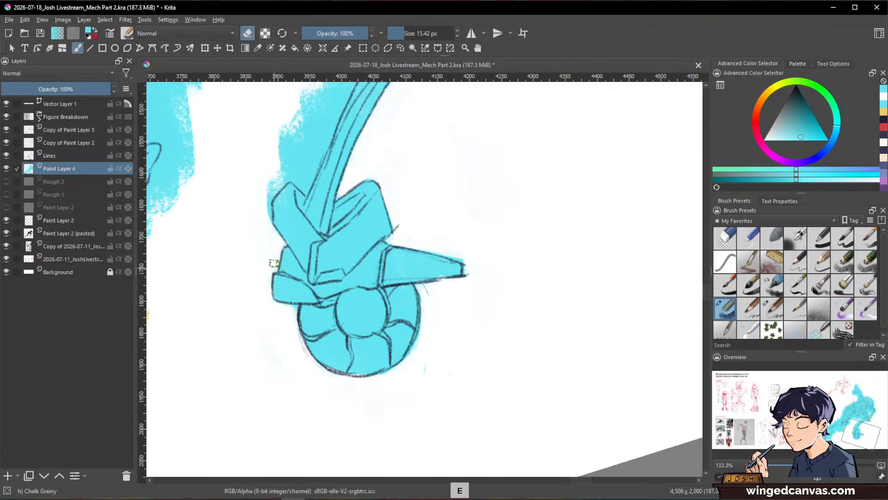
left_click_drag(271, 179, 268, 220)
Step: Erase the cyan behind the front shin's rear line from the knee to the ankle plates, enlarging the eraser to about 19 px
left_click_drag(354, 158, 489, 312)
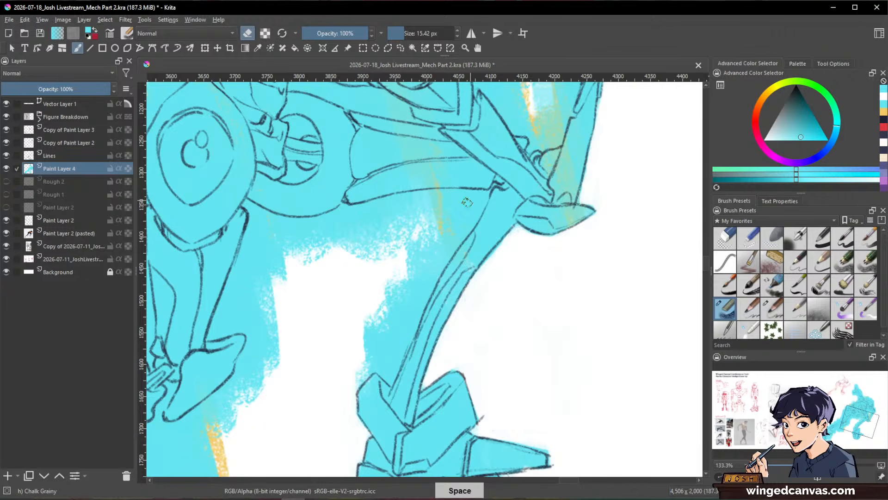
left_click_drag(468, 202, 412, 256)
key("ctrl")
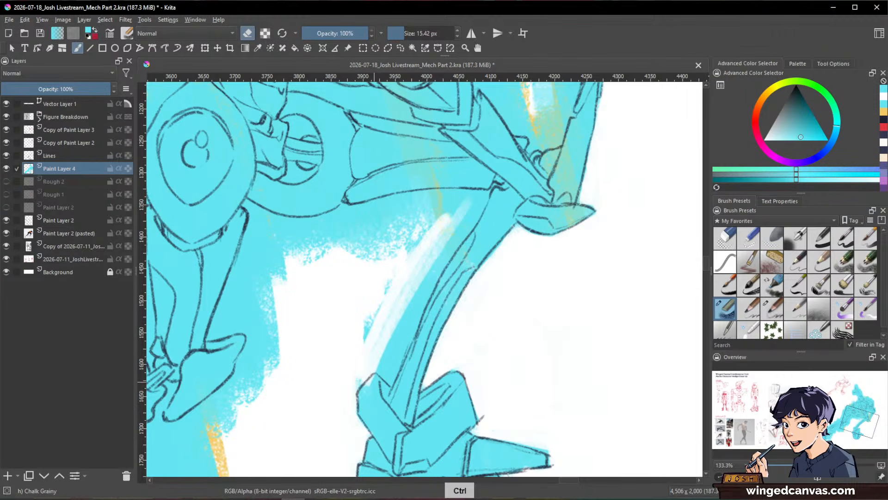
left_click(374, 380, "ctrl")
left_click_drag(429, 250, 379, 345)
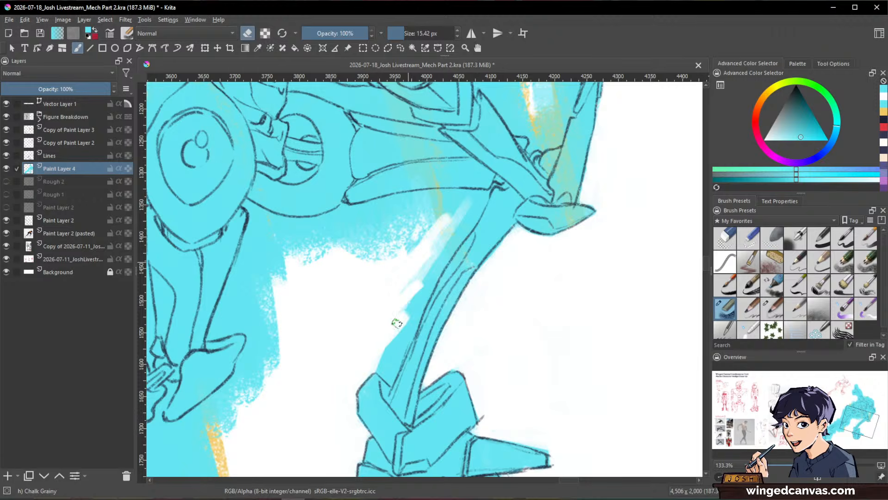
left_click_drag(472, 218, 387, 375)
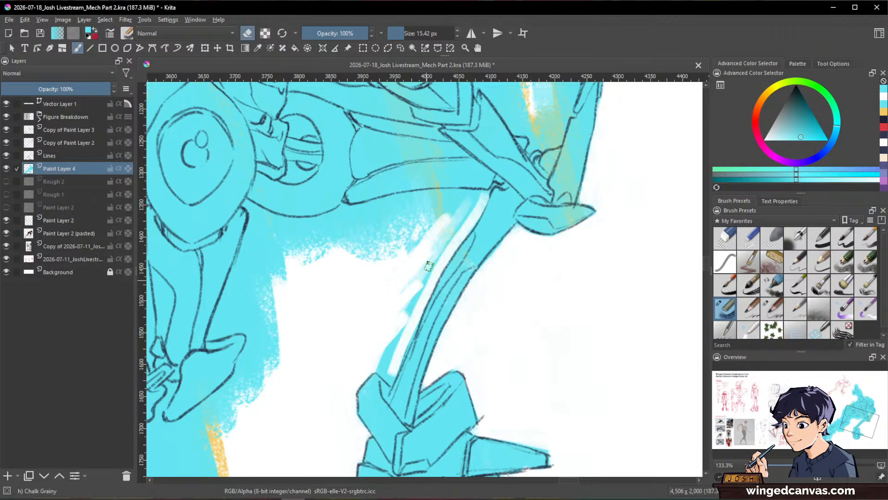
left_click_drag(427, 265, 451, 234)
left_click_drag(386, 359, 386, 343, "shift")
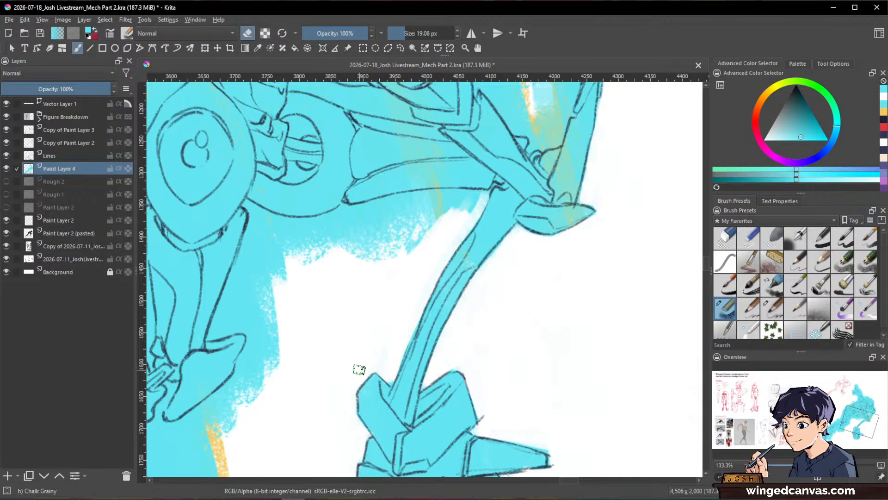
mouse_move(359, 276)
left_mouse_down()
mouse_move(551, 279)
mouse_move(617, 339)
mouse_move(520, 238)
mouse_move(384, 367)
left_mouse_up()
Step: Erase the cyan beneath the front thigh's lower line, from the knee back to the round hip joint
mouse_move(523, 235)
left_mouse_down()
mouse_move(463, 270)
mouse_move(410, 326)
mouse_move(482, 261)
mouse_move(434, 330)
mouse_move(495, 290)
left_mouse_up()
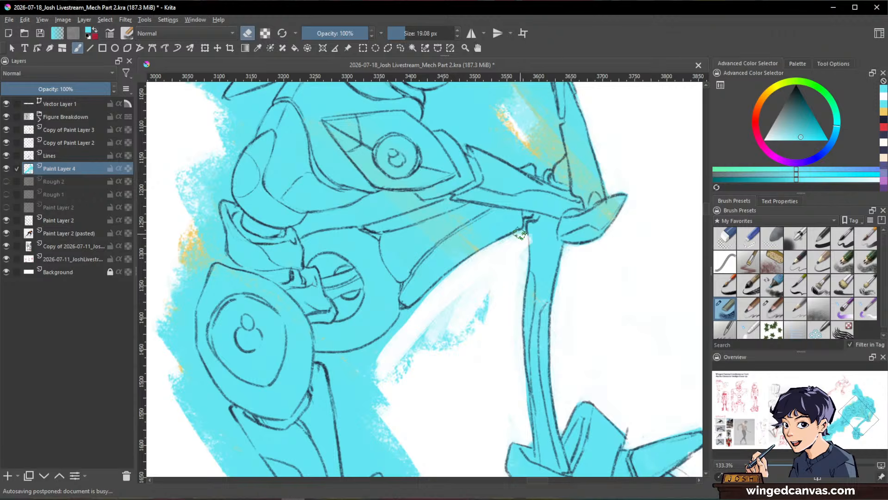
key("e")
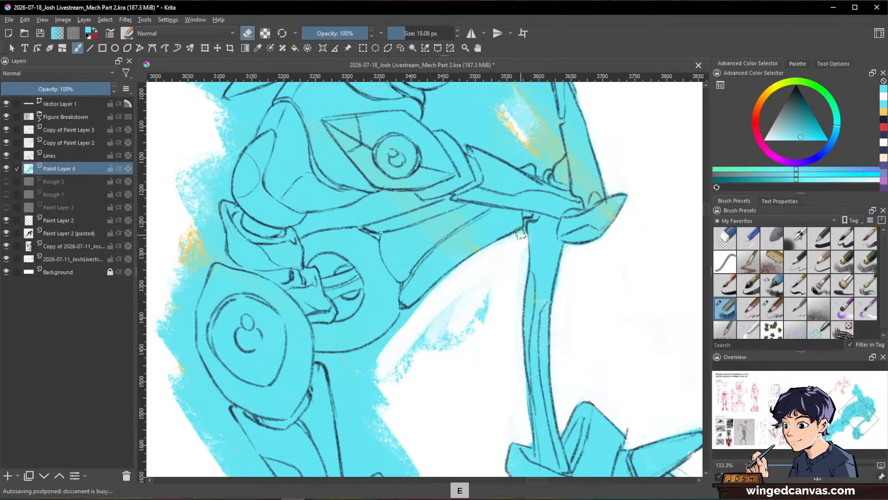
mouse_move(521, 234)
left_mouse_down()
mouse_move(465, 351)
mouse_move(464, 328)
mouse_move(443, 306)
left_mouse_up()
mouse_move(399, 336)
left_mouse_down()
mouse_move(409, 312)
mouse_move(478, 259)
left_mouse_up()
left_click_drag(369, 402, 380, 371)
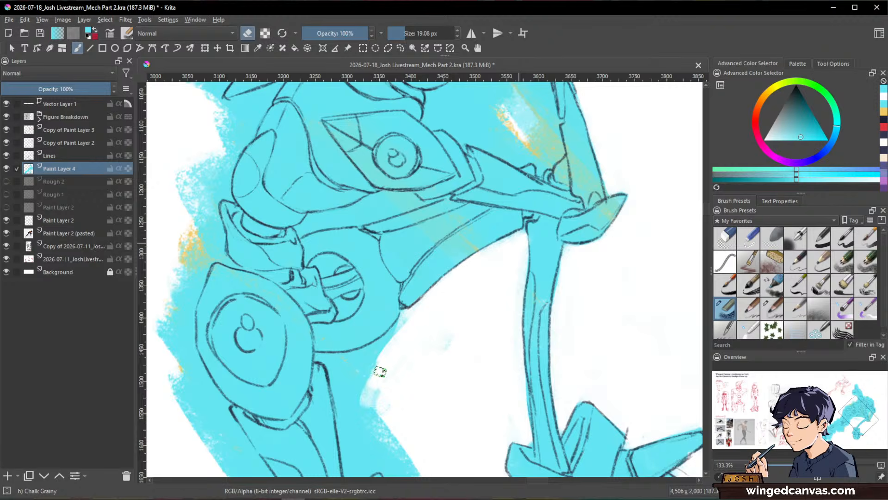
left_click_drag(409, 315, 361, 364)
Step: Reduce the eraser to about 11 px and cut the cyan away between the hip joint and the rear leg's upper segment
key("alt+space")
key("shift+space")
mouse_move(538, 294)
left_mouse_down()
mouse_move(577, 307)
mouse_move(618, 285)
left_mouse_up()
left_click_drag(380, 240, 392, 254)
left_click_drag(366, 219, 380, 277)
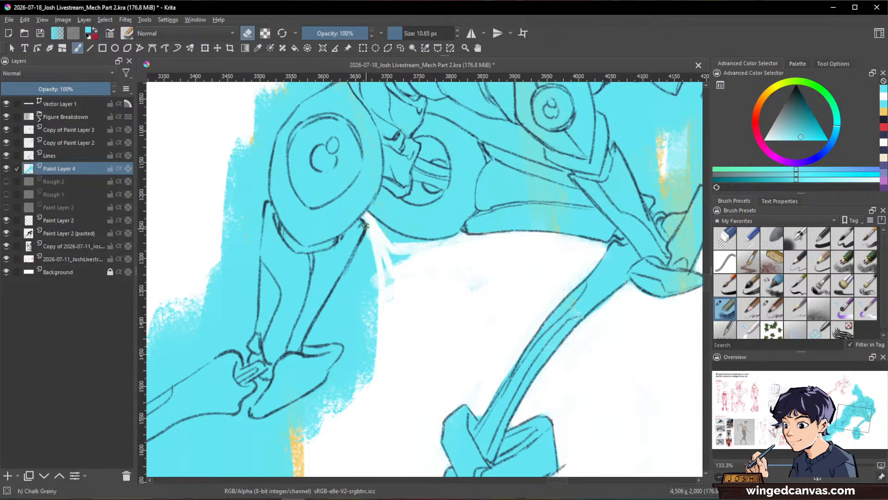
left_click_drag(318, 326, 307, 345)
left_click_drag(365, 247, 328, 323)
mouse_move(372, 248)
left_mouse_down()
mouse_move(351, 318)
mouse_move(371, 330)
left_mouse_up()
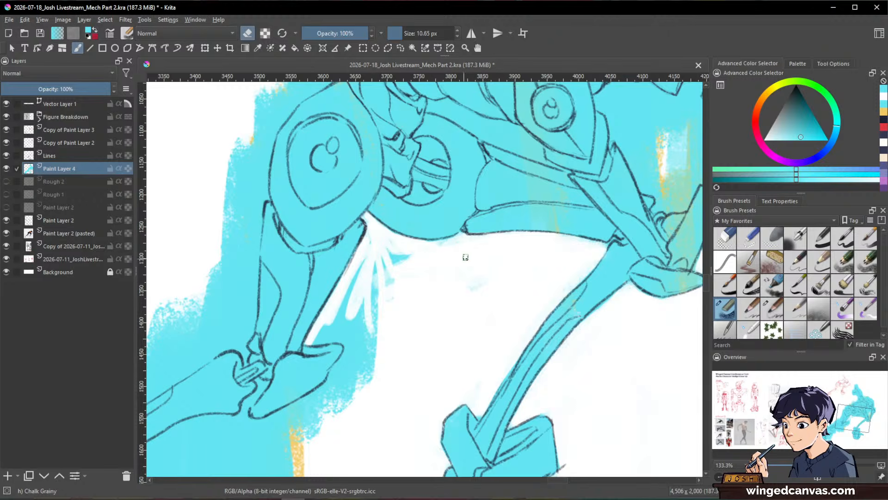
Step: Enlarge the eraser to about 27 px and clear the leftover cyan from below the hip joint to the rear knee guard
left_click_drag(471, 283, 462, 297)
mouse_move(453, 248)
left_mouse_down()
mouse_move(385, 266)
mouse_move(384, 330)
left_mouse_up()
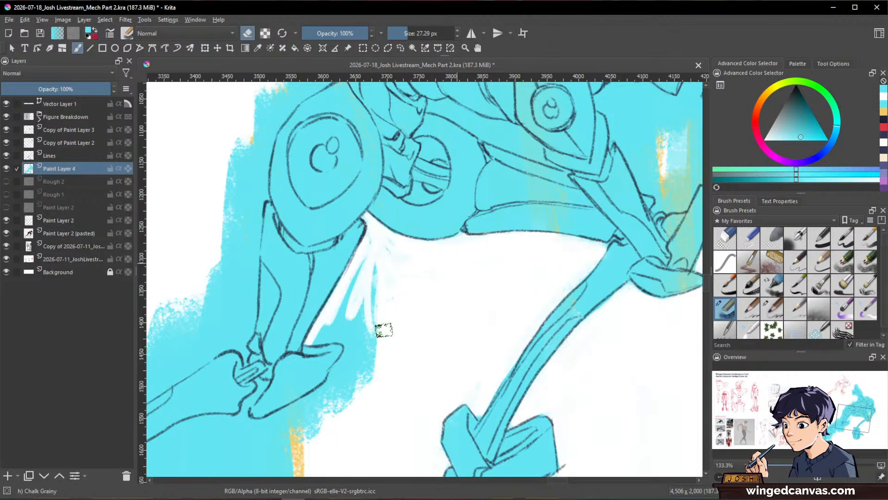
mouse_move(376, 241)
left_mouse_down()
mouse_move(372, 378)
mouse_move(360, 352)
mouse_move(367, 264)
mouse_move(317, 336)
mouse_move(356, 284)
left_mouse_up()
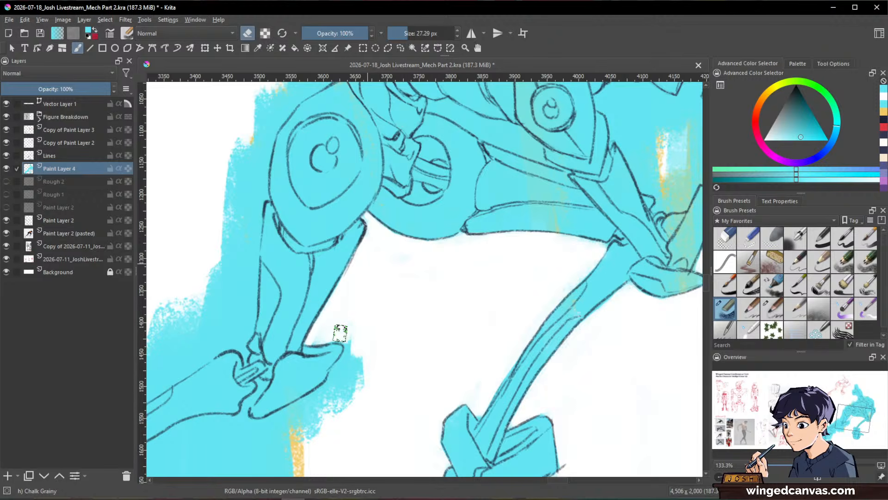
left_click_drag(340, 333, 353, 321)
Step: Erase the cyan and orange overspill outside the rear knee guard and roughly clear the area beneath the rear shin
key("space")
mouse_move(435, 339)
left_mouse_down()
mouse_move(563, 302)
mouse_move(581, 261)
left_mouse_up()
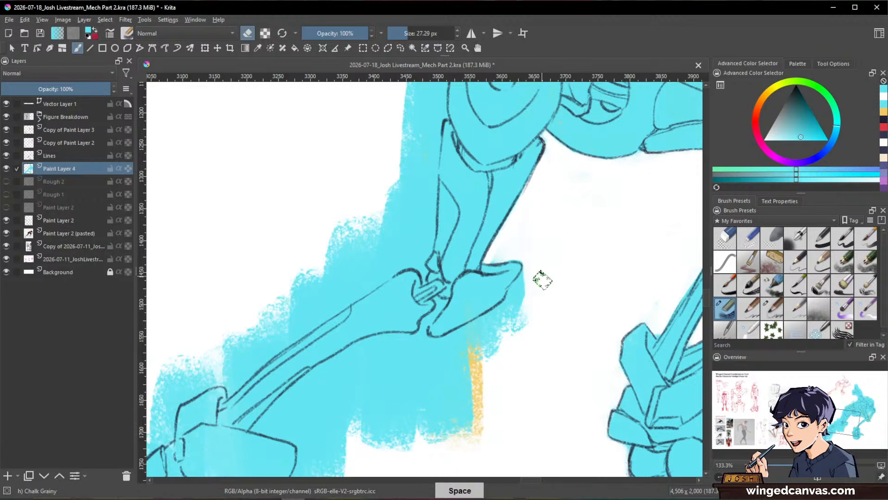
mouse_move(520, 288)
left_mouse_down()
mouse_move(451, 381)
mouse_move(462, 428)
left_mouse_up()
mouse_move(516, 294)
left_mouse_down()
mouse_move(470, 333)
mouse_move(417, 407)
mouse_move(419, 428)
left_mouse_up()
key("shift")
key("space")
mouse_move(587, 298)
left_mouse_down()
mouse_move(481, 385)
mouse_move(550, 375)
mouse_move(599, 255)
mouse_move(585, 152)
mouse_move(595, 324)
mouse_move(470, 391)
mouse_move(489, 398)
mouse_move(512, 455)
mouse_move(532, 373)
left_mouse_up()
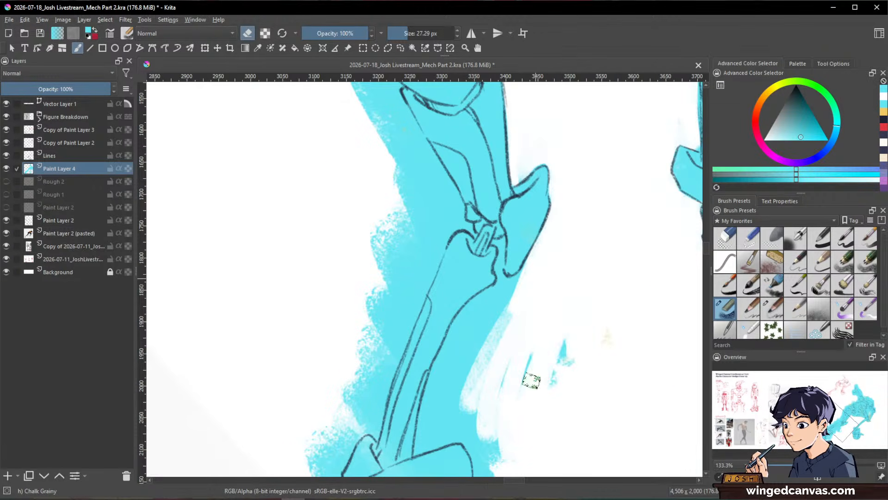
Step: Clear the gap behind the rear knee guard at about 9 px, and erase the cyan along the shin's underside at about 27 px
mouse_move(503, 341)
left_mouse_down()
mouse_move(505, 285)
mouse_move(462, 325)
mouse_move(434, 394)
mouse_move(497, 297)
mouse_move(508, 302)
mouse_move(496, 292)
mouse_move(513, 283)
mouse_move(506, 255)
left_mouse_up()
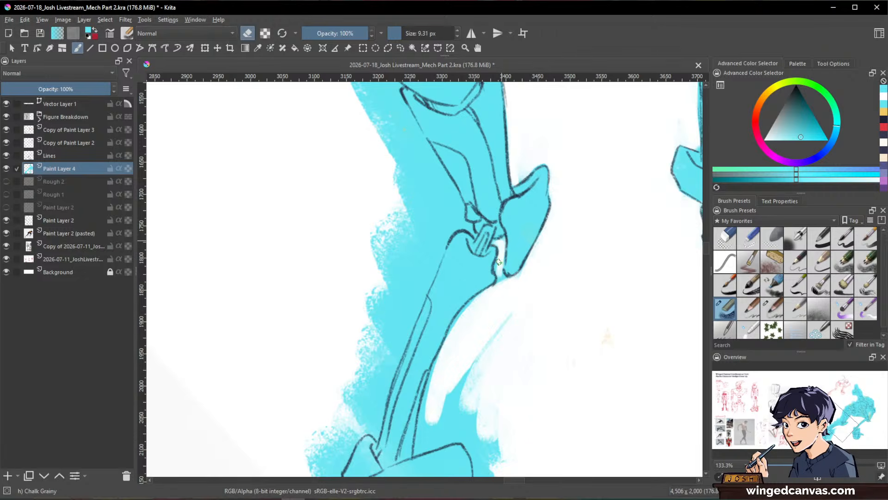
left_click_drag(490, 292, 448, 336)
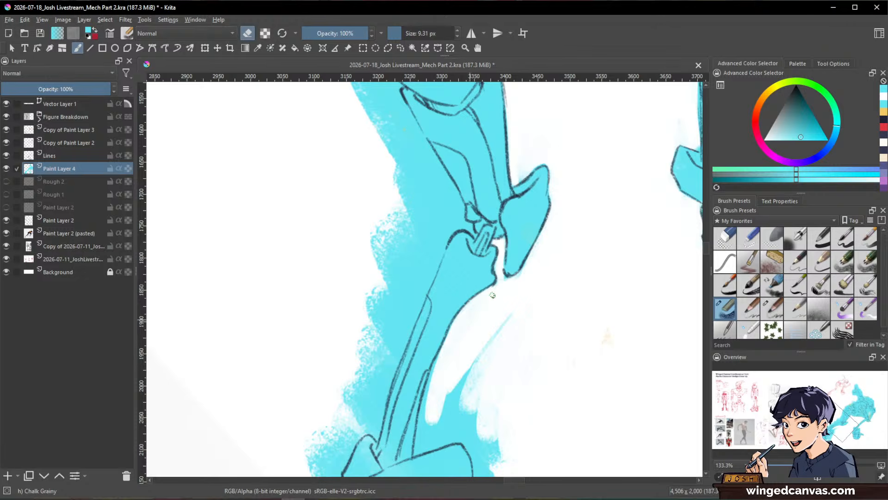
key("space")
left_click_drag(528, 272, 540, 199)
mouse_move(447, 293)
left_mouse_down()
mouse_move(429, 378)
mouse_move(437, 318)
left_mouse_up()
left_click_drag(508, 276, 519, 276, "shift")
mouse_move(526, 241)
left_mouse_down()
mouse_move(432, 363)
mouse_move(508, 320)
left_mouse_up()
Step: Trim the cyan above the rear ankle plate with the eraser at about 12 px and repaint the lower shin's edge in cyan
key("space")
left_click_drag(576, 263, 592, 357, "shift")
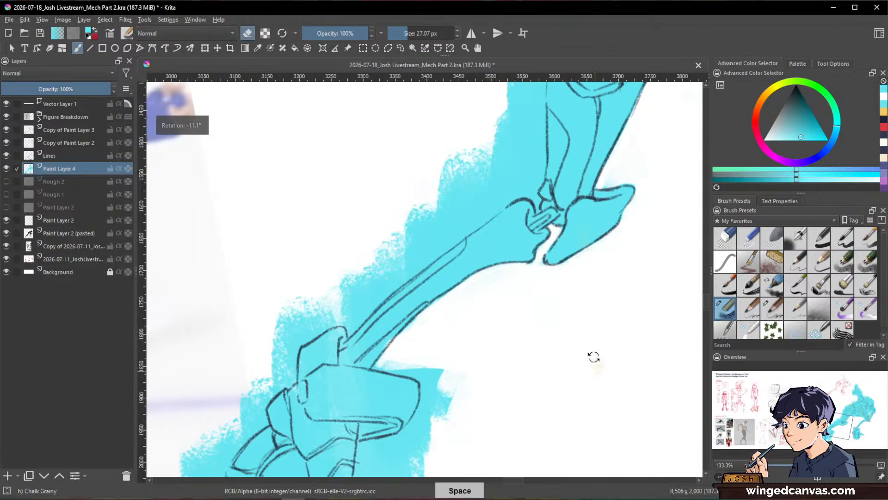
mouse_move(404, 354)
left_mouse_down("shift")
mouse_move(397, 354)
mouse_move(397, 370)
left_mouse_up("shift")
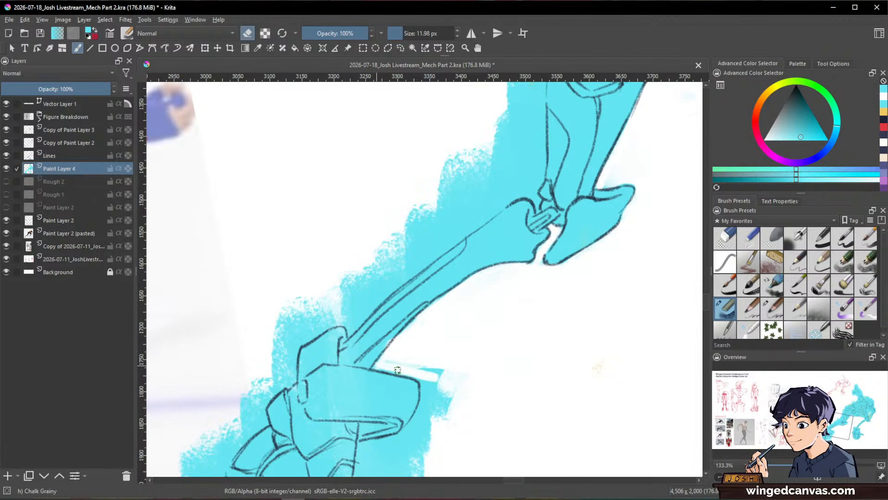
key("e")
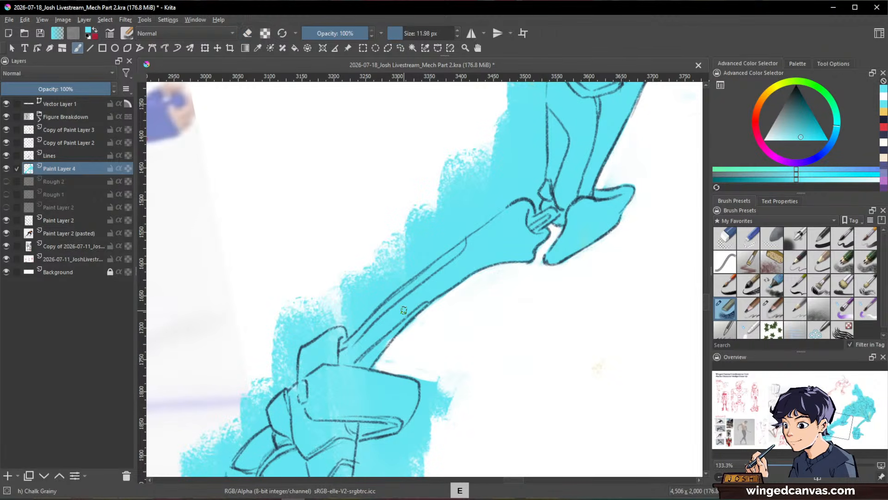
left_click_drag(401, 325, 388, 344)
key("e")
key("space")
left_click_drag(597, 336, 629, 224)
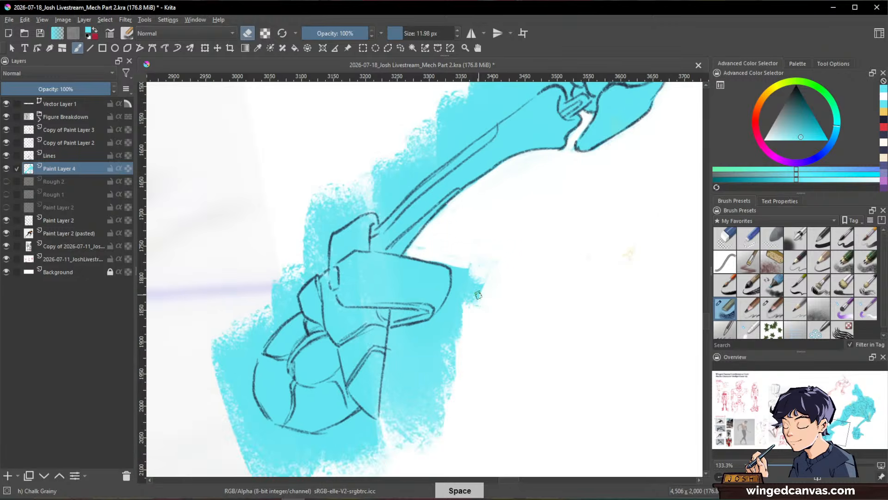
Step: Enlarge the eraser to about 26 px and clear the cyan outside the rear foot's armour plates and around its wheel
mouse_move(476, 303)
left_mouse_down("shift")
mouse_move(489, 299)
mouse_move(459, 249)
mouse_move(464, 355)
mouse_move(407, 421)
left_mouse_up("shift")
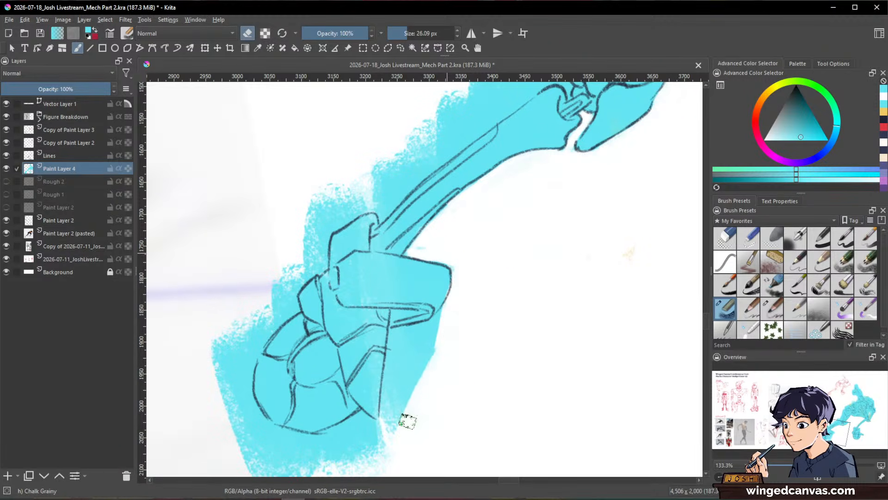
mouse_move(433, 320)
left_mouse_down()
mouse_move(394, 357)
mouse_move(442, 326)
left_mouse_up()
left_click_drag(449, 360, 519, 266)
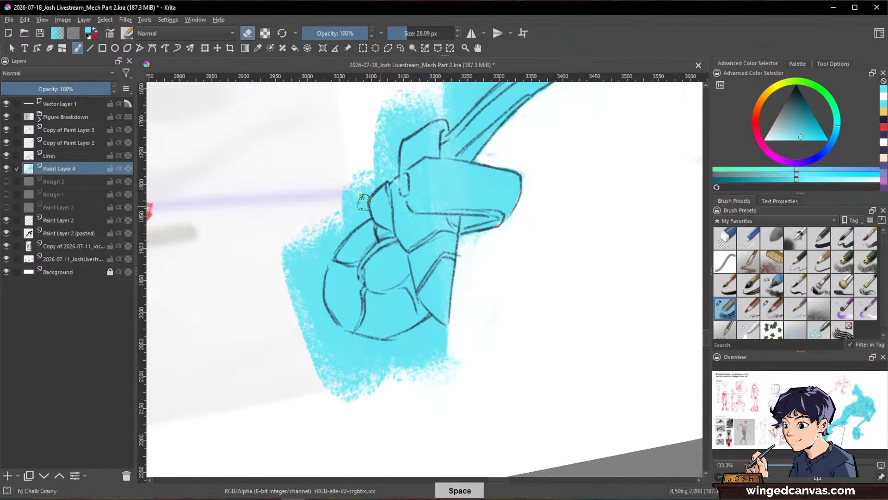
mouse_move(354, 214)
left_mouse_down()
mouse_move(293, 365)
mouse_move(274, 321)
mouse_move(349, 195)
mouse_move(310, 298)
left_mouse_up()
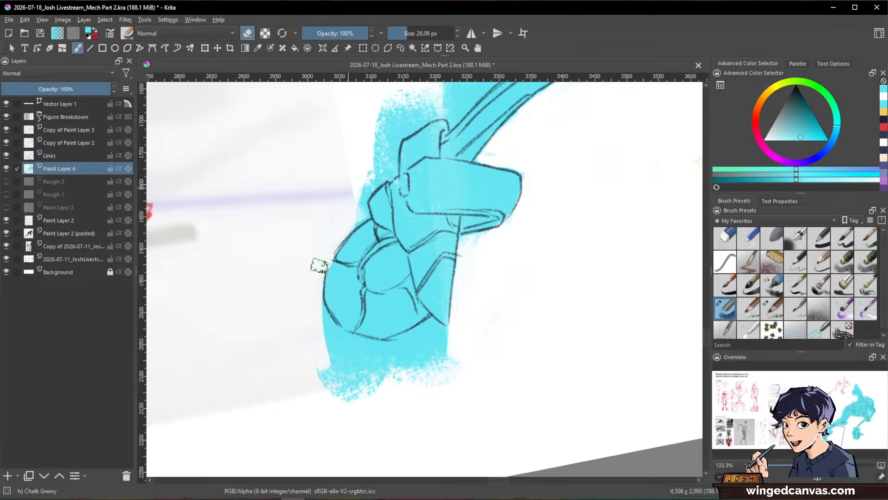
left_click_drag(318, 264, 343, 415)
left_click_drag(324, 311, 372, 424)
Step: Erase the remaining cyan beside the rear wheel's rim, below the heel spike and next to the lower ankle plate
mouse_move(500, 329)
left_mouse_down()
mouse_move(548, 205)
mouse_move(496, 312)
mouse_move(492, 273)
mouse_move(470, 298)
mouse_move(485, 390)
left_mouse_up()
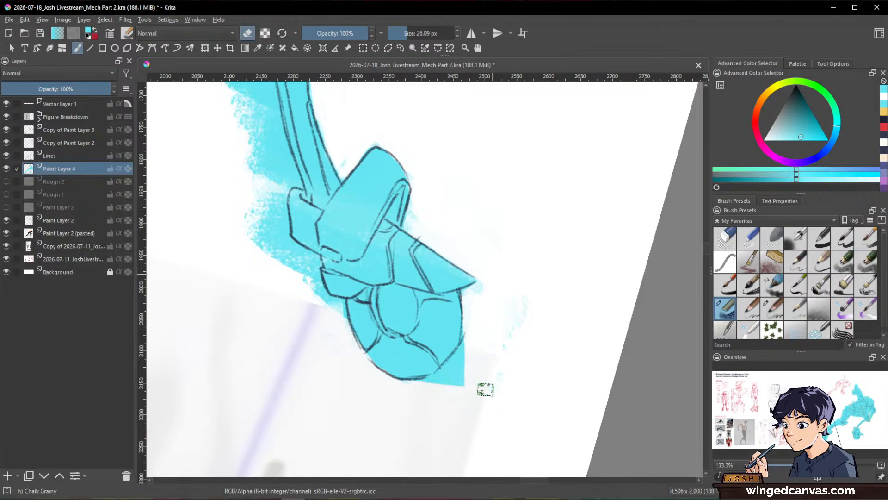
mouse_move(493, 304)
left_mouse_down()
mouse_move(470, 297)
mouse_move(453, 367)
mouse_move(473, 343)
left_mouse_up()
mouse_move(339, 312)
left_mouse_down()
mouse_move(298, 251)
mouse_move(278, 278)
mouse_move(256, 201)
mouse_move(272, 190)
mouse_move(318, 298)
left_mouse_up()
Step: Erase the cyan along the rear shin's outer line from knee to ankle, reducing the eraser to about 15 px above the ankle plate
key("space")
left_click_drag(436, 244, 524, 420)
mouse_move(337, 149)
left_mouse_down()
mouse_move(338, 174)
mouse_move(303, 138)
mouse_move(294, 270)
left_mouse_up()
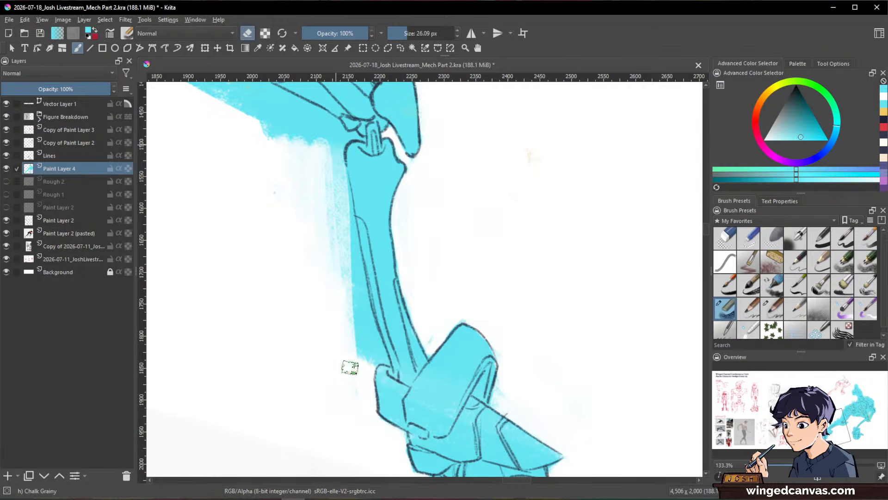
mouse_move(350, 368)
left_mouse_down()
mouse_move(337, 218)
mouse_move(310, 259)
left_mouse_up()
mouse_move(332, 141)
left_mouse_down()
mouse_move(359, 333)
mouse_move(330, 286)
left_mouse_up()
mouse_move(337, 156)
left_mouse_down()
mouse_move(359, 298)
mouse_move(349, 222)
left_mouse_up()
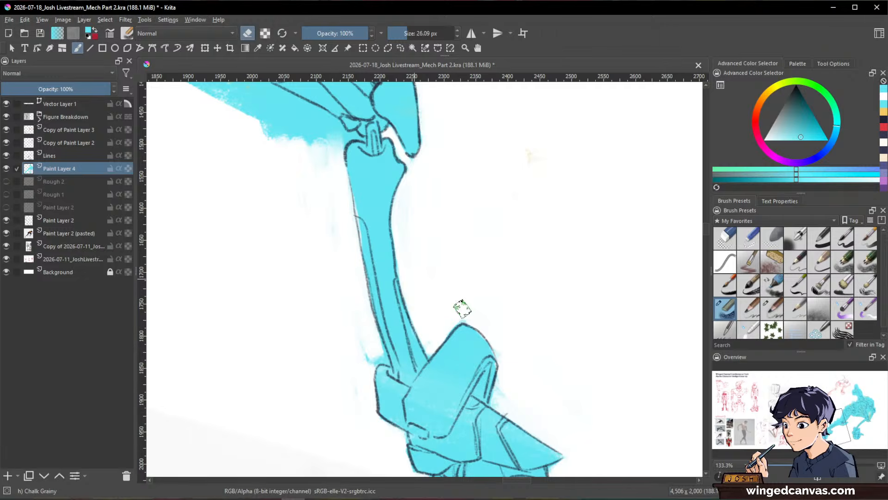
left_click_drag(356, 335, 367, 357)
left_click_drag(365, 342, 383, 359, "shift")
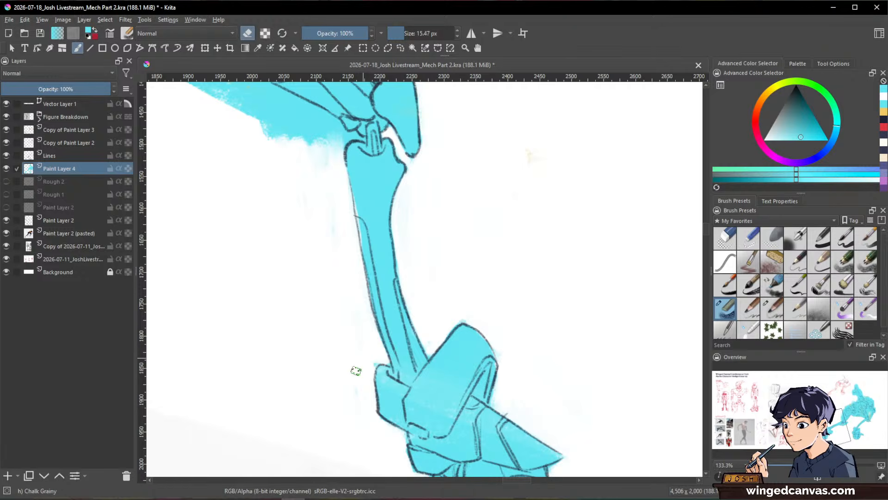
Step: Erase the cyan outside the rear thigh from the knee joint up past the round hip-side armour, enlarging the eraser to about 23 px
key("space")
left_click_drag(420, 199, 562, 322)
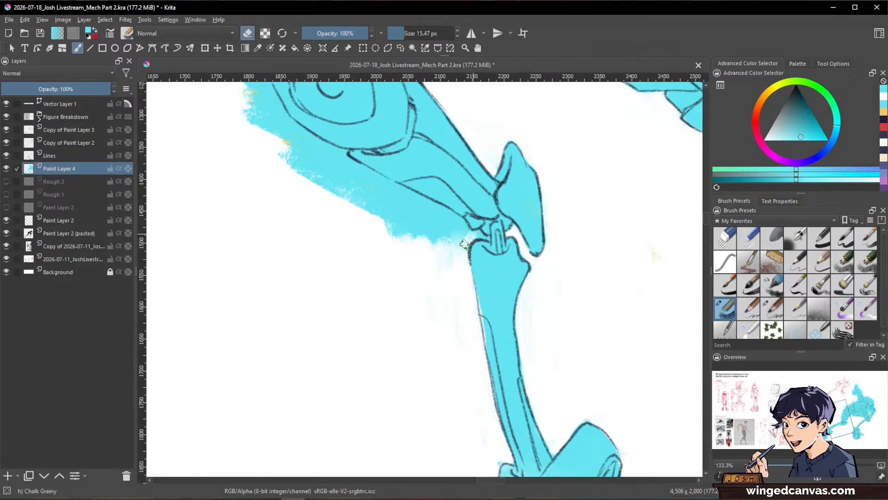
left_click_drag(464, 244, 472, 236, "shift")
key("space")
mouse_move(603, 228)
left_mouse_down("shift")
mouse_move(617, 299)
mouse_move(555, 396)
left_mouse_up("shift")
left_click_drag(563, 268, 594, 383)
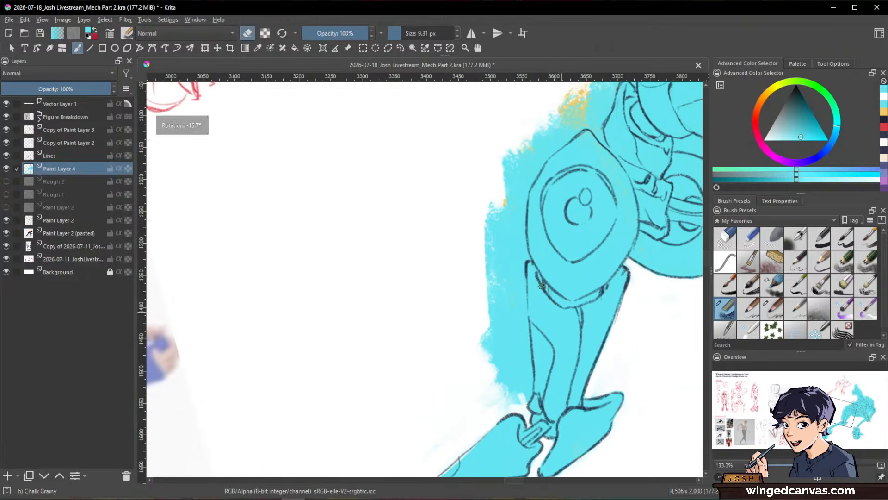
mouse_move(501, 253)
left_mouse_down("shift")
mouse_move(508, 252)
mouse_move(498, 204)
mouse_move(521, 145)
mouse_move(497, 203)
mouse_move(486, 347)
mouse_move(486, 387)
mouse_move(536, 298)
mouse_move(502, 334)
mouse_move(509, 397)
mouse_move(523, 383)
mouse_move(515, 271)
left_mouse_up("shift")
left_click_drag(524, 156, 518, 337)
Step: Erase the cyan and orange above the rear thigh armour and beside the hip joint, reducing the eraser to about 12 px
key("space")
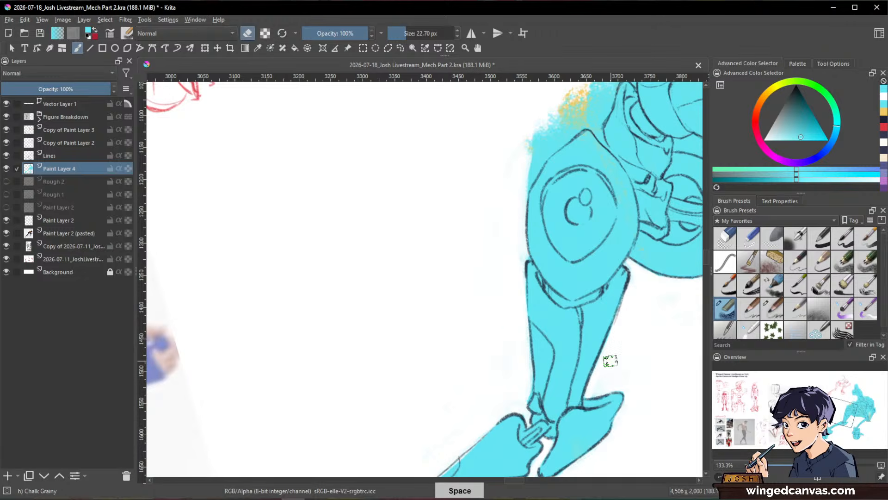
left_click_drag(539, 283, 495, 420)
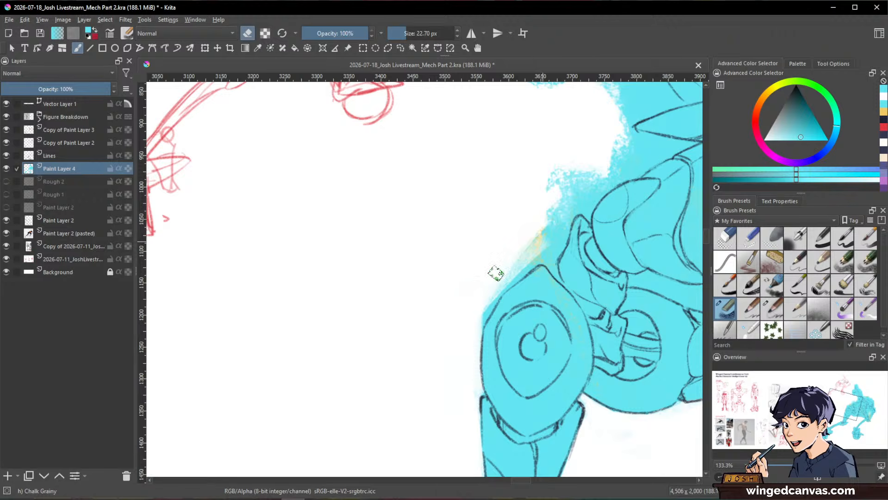
mouse_move(536, 205)
left_mouse_down()
mouse_move(574, 194)
mouse_move(551, 243)
mouse_move(494, 295)
mouse_move(477, 325)
left_mouse_up()
left_click_drag(534, 236, 505, 267)
mouse_move(578, 187)
left_mouse_down()
mouse_move(562, 227)
mouse_move(557, 211)
left_mouse_up()
mouse_move(539, 255)
left_mouse_down()
mouse_move(553, 272)
mouse_move(549, 255)
mouse_move(577, 189)
left_mouse_up()
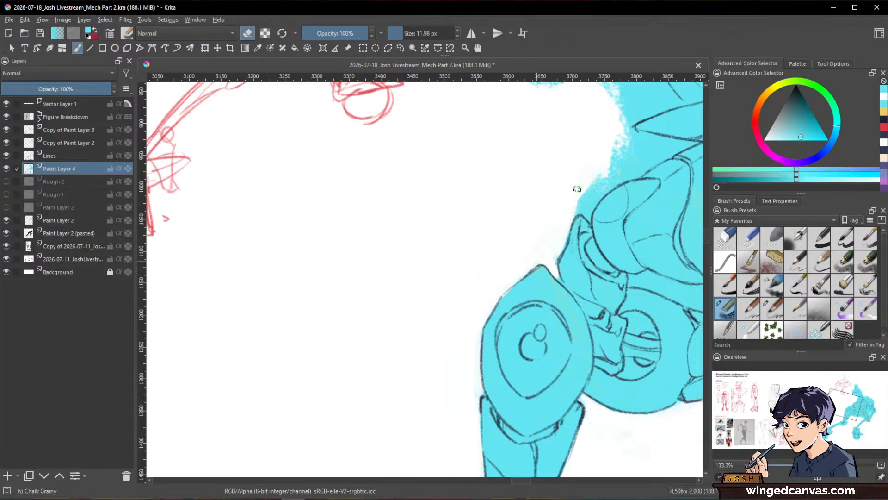
Step: Erase the cyan along the robot's lower back and in the gap between its torso and the helmet's pointed fin
key("space")
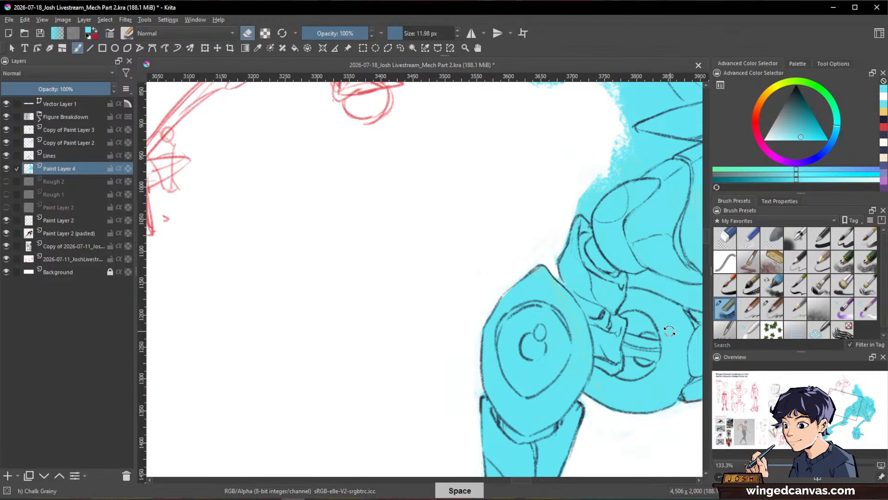
left_click_drag(555, 274, 505, 413)
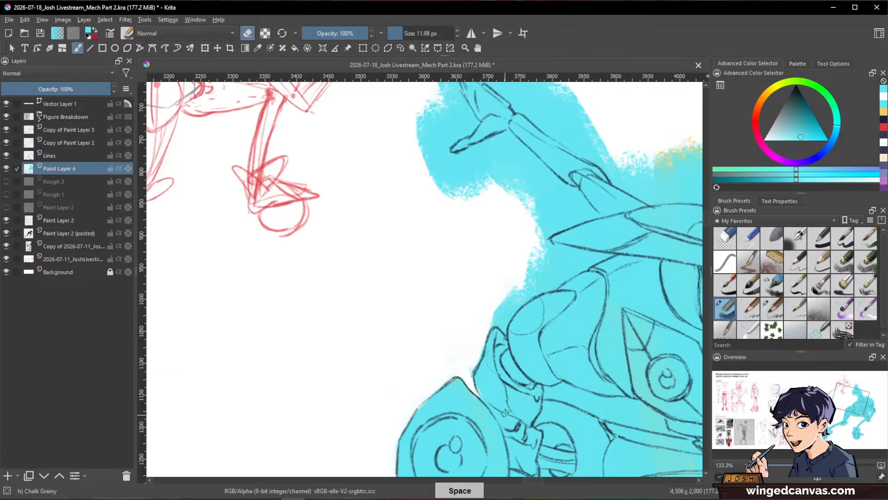
mouse_move(518, 291)
left_mouse_down()
mouse_move(484, 331)
mouse_move(550, 272)
mouse_move(530, 268)
left_mouse_up()
key("space")
mouse_move(602, 333)
left_mouse_down("shift")
mouse_move(606, 231)
mouse_move(563, 153)
left_mouse_up("shift")
left_click_drag(572, 273, 579, 408)
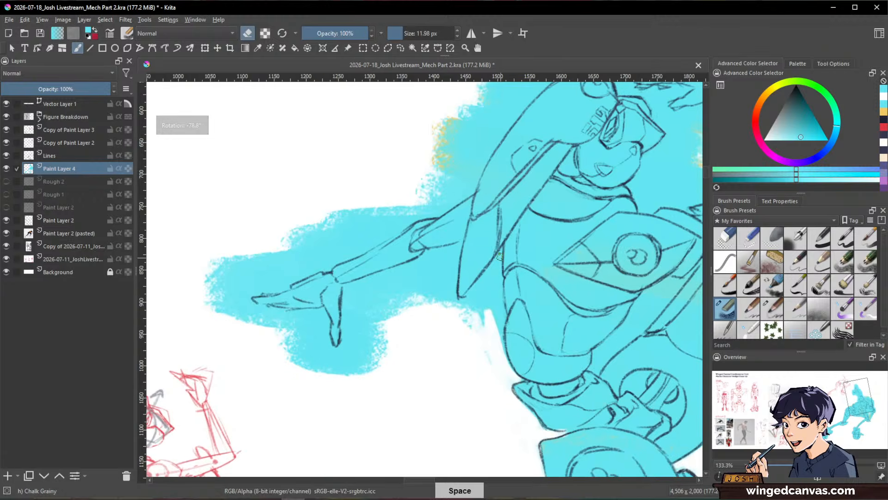
mouse_move(500, 262)
left_mouse_down()
mouse_move(463, 310)
mouse_move(496, 270)
left_mouse_up()
left_click_drag(496, 269, 457, 329)
left_click_drag(497, 296, 466, 342)
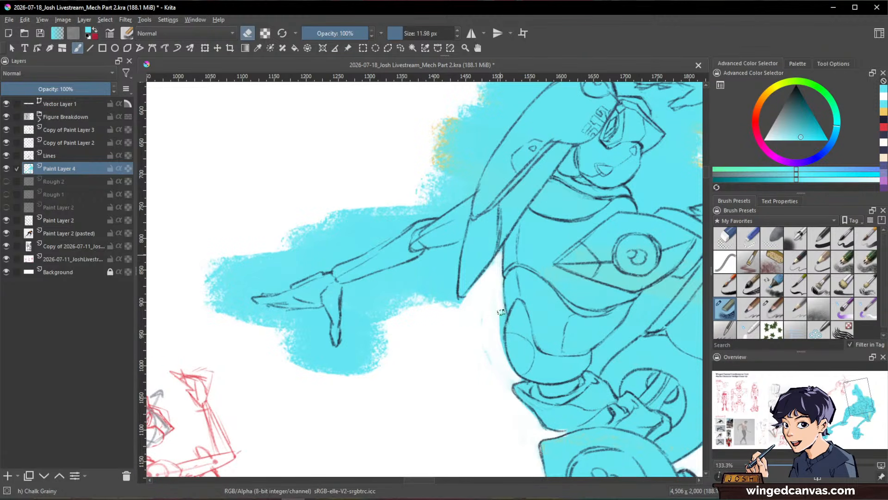
Step: Clear the cyan beneath the rear arm between its elbow and the helmet's pointed fin
key("space")
left_click_drag(481, 380, 526, 423)
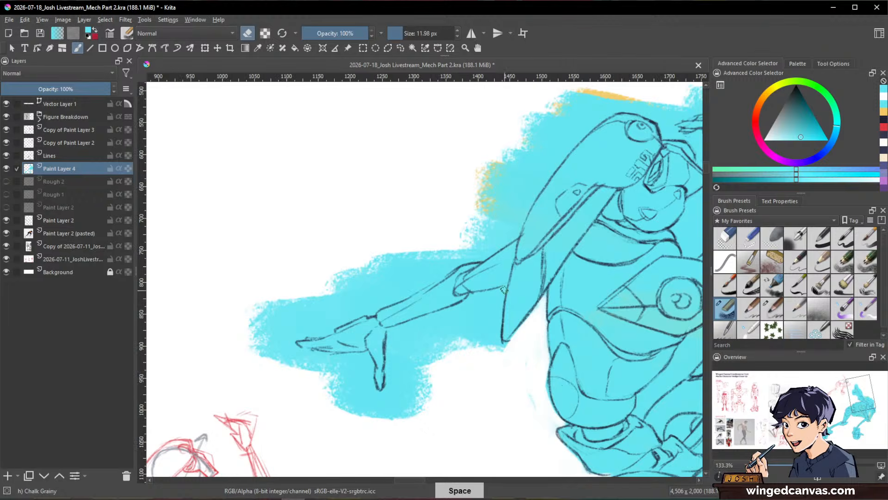
mouse_move(502, 290)
left_mouse_down()
mouse_move(468, 297)
mouse_move(462, 345)
mouse_move(469, 357)
left_mouse_up()
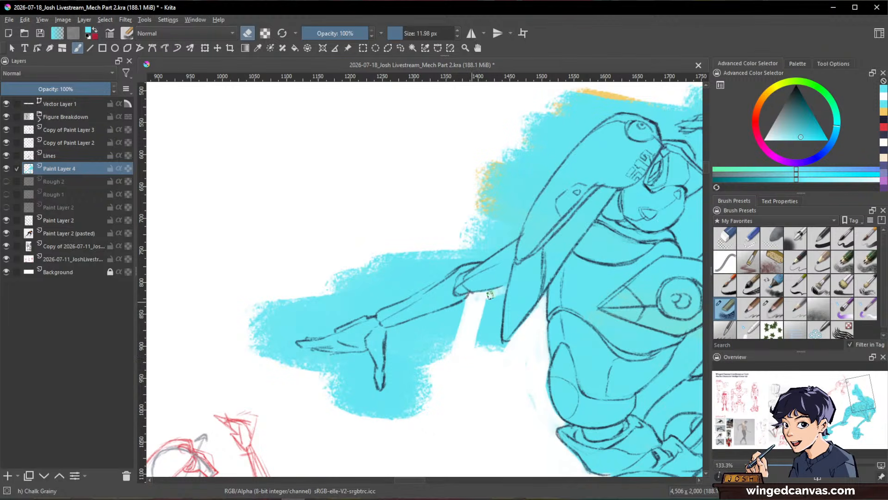
mouse_move(490, 294)
left_mouse_down()
mouse_move(488, 363)
mouse_move(484, 306)
left_mouse_up()
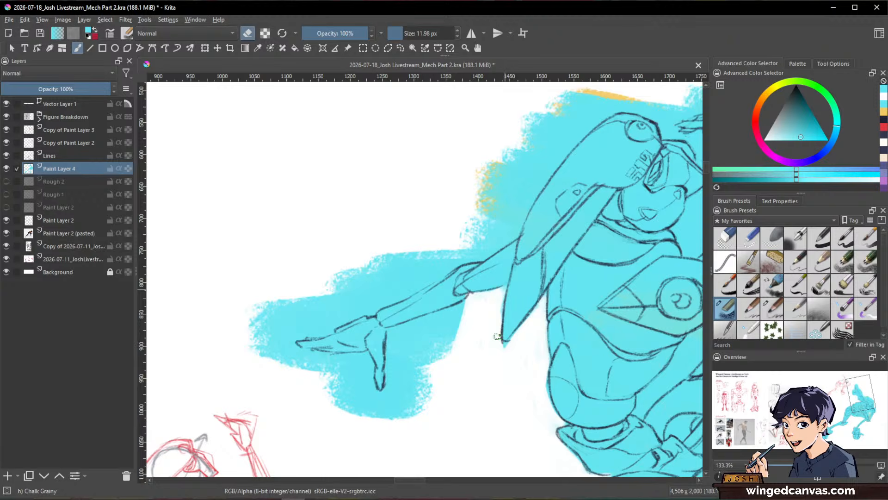
Step: Erase the cyan along the rear forearm's underside and around the hand's thumb and palm, enlarging the eraser to about 24 px
left_click_drag(602, 360, 510, 206)
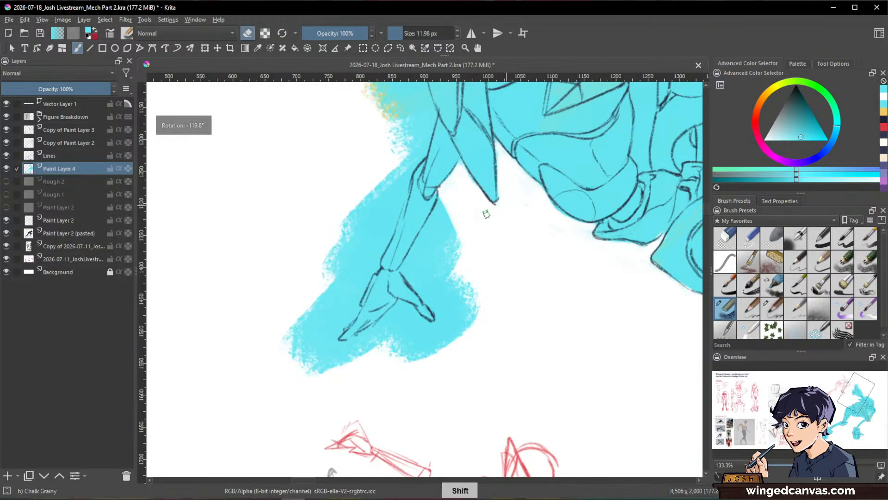
left_click_drag(442, 190, 420, 241)
left_click_drag(447, 202, 443, 199)
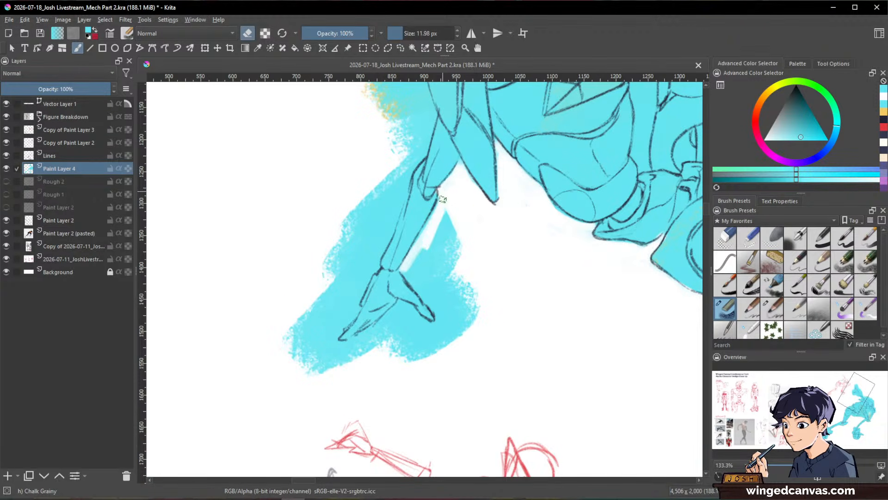
left_click_drag(445, 252, 457, 228)
mouse_move(451, 218)
left_mouse_down()
mouse_move(482, 336)
mouse_move(451, 207)
mouse_move(409, 265)
mouse_move(430, 285)
mouse_move(428, 246)
mouse_move(411, 269)
mouse_move(460, 333)
mouse_move(448, 321)
mouse_move(458, 285)
mouse_move(444, 288)
mouse_move(437, 346)
mouse_move(407, 350)
mouse_move(392, 318)
mouse_move(401, 308)
mouse_move(313, 376)
mouse_move(349, 372)
left_mouse_up()
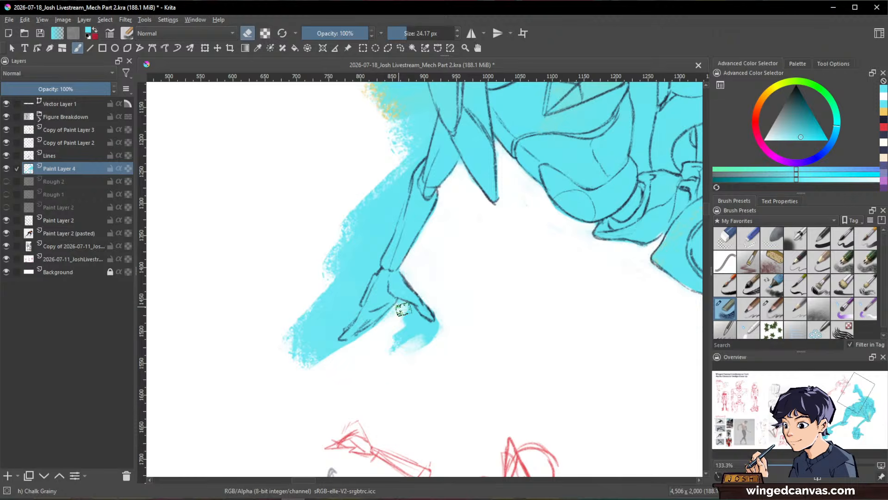
mouse_move(402, 309)
left_mouse_down()
mouse_move(440, 337)
mouse_move(402, 310)
mouse_move(407, 357)
left_mouse_up()
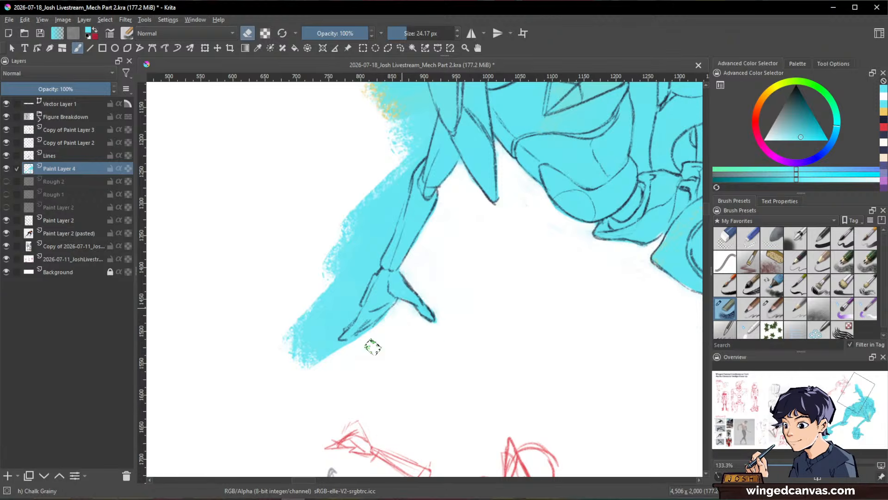
Step: Erase the cyan along the outer side of the rear hand and forearm up to the elbow, reducing the eraser to about 15 px
mouse_move(381, 171)
left_mouse_down()
mouse_move(316, 304)
mouse_move(327, 246)
mouse_move(300, 356)
mouse_move(373, 249)
mouse_move(342, 321)
mouse_move(314, 338)
mouse_move(354, 298)
mouse_move(318, 362)
mouse_move(382, 326)
mouse_move(330, 327)
mouse_move(335, 349)
left_mouse_up()
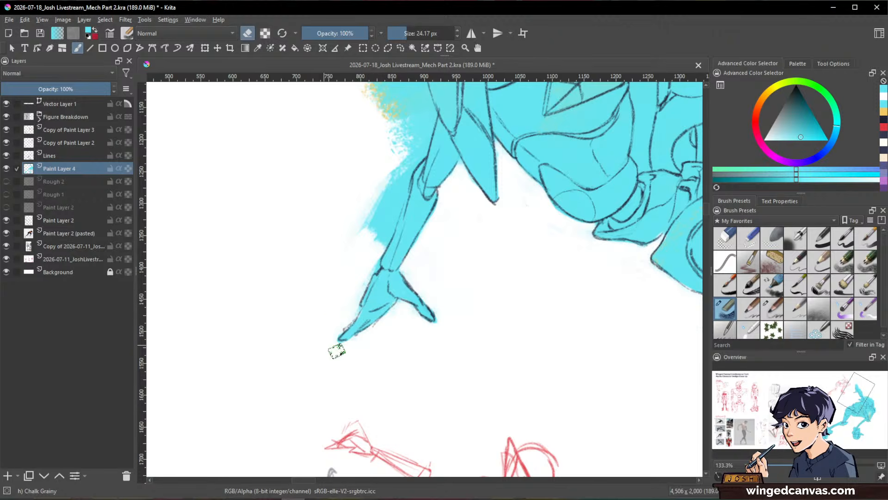
left_click_drag(373, 253, 377, 248, "shift")
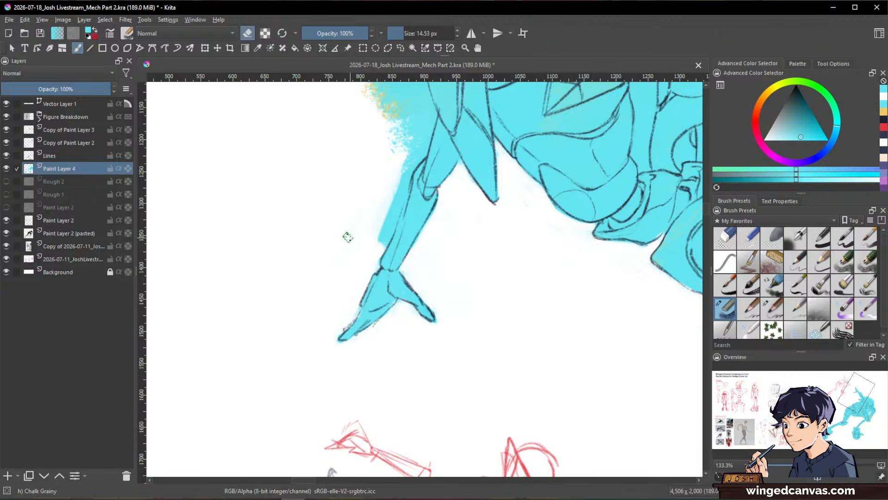
mouse_move(615, 263)
left_mouse_down()
mouse_move(357, 437)
mouse_move(240, 451)
left_mouse_up()
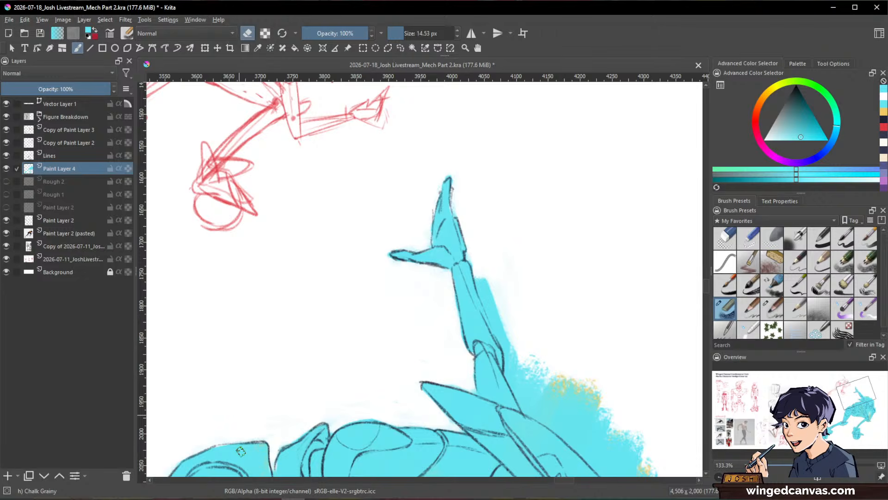
left_click_drag(627, 238, 418, 182)
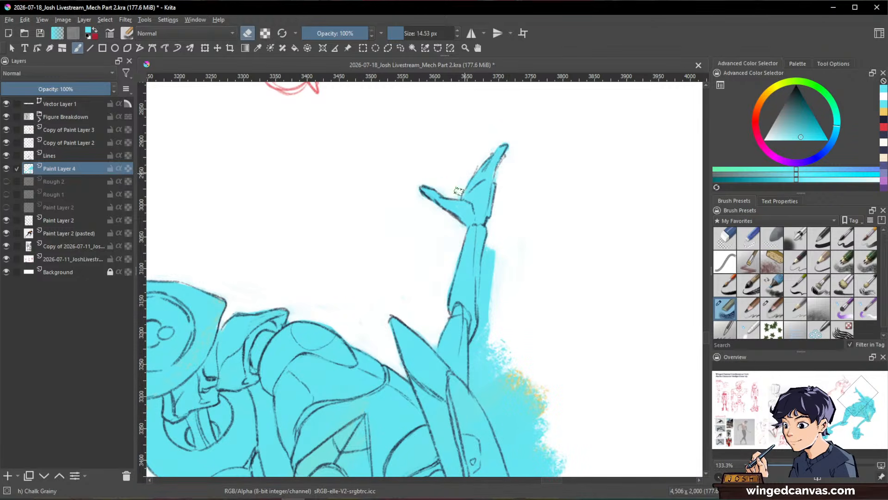
left_click_drag(489, 244, 489, 334)
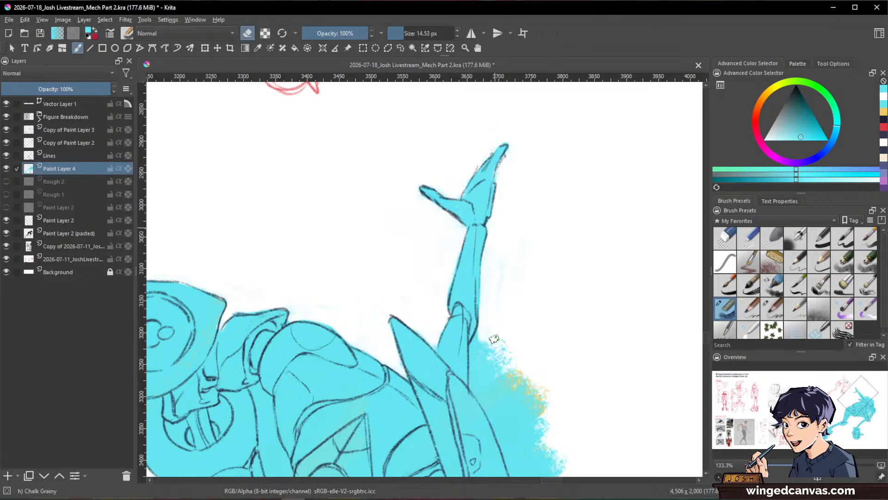
Step: Erase the cyan and orange outside the rear upper arm and along the helmet's outer curve with the eraser at about 17 px
left_click_drag(603, 227, 600, 308)
left_click_drag(589, 361, 613, 239)
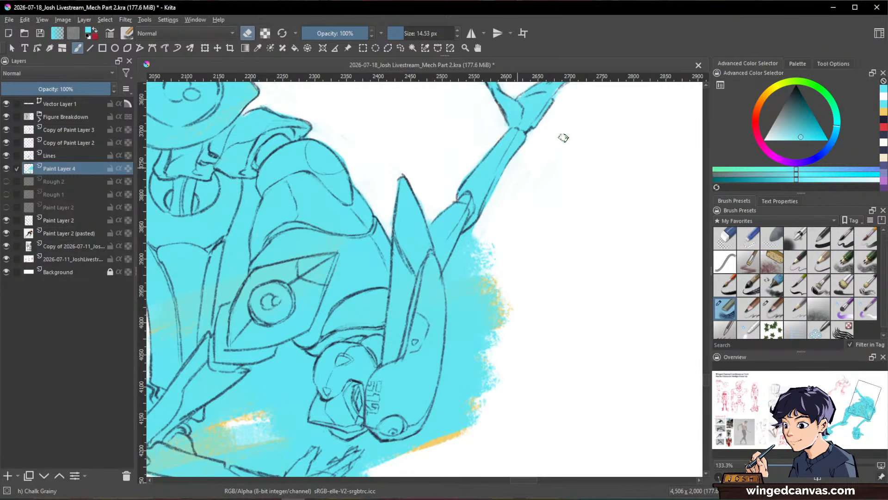
mouse_move(489, 218)
left_mouse_down()
mouse_move(467, 236)
mouse_move(450, 272)
mouse_move(479, 239)
mouse_move(497, 317)
mouse_move(507, 307)
mouse_move(498, 288)
left_mouse_up()
mouse_move(479, 241)
left_mouse_down()
mouse_move(453, 278)
mouse_move(465, 365)
mouse_move(466, 262)
mouse_move(462, 317)
left_mouse_up()
mouse_move(452, 280)
left_mouse_down()
mouse_move(462, 380)
mouse_move(485, 351)
mouse_move(501, 301)
mouse_move(528, 273)
mouse_move(609, 260)
mouse_move(552, 358)
left_mouse_up()
key("space")
left_click_drag(547, 277, 530, 364)
mouse_move(539, 269)
left_mouse_down()
mouse_move(521, 347)
mouse_move(492, 403)
left_mouse_up()
left_click_drag(548, 224, 526, 202, "shift")
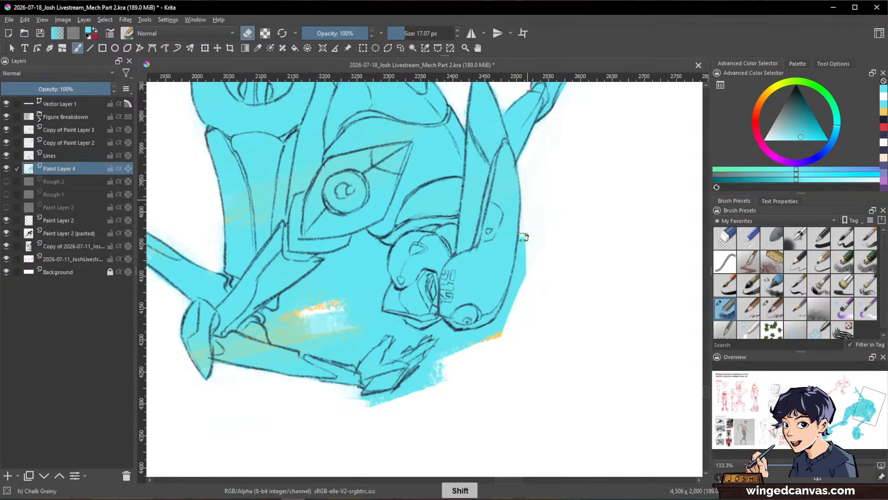
Step: Erase the excess cyan and orange around the helmet's front and outside the raised front hand
mouse_move(521, 233)
left_mouse_down()
mouse_move(509, 329)
mouse_move(587, 363)
mouse_move(643, 307)
mouse_move(574, 239)
mouse_move(557, 317)
left_mouse_up()
key("shift+space")
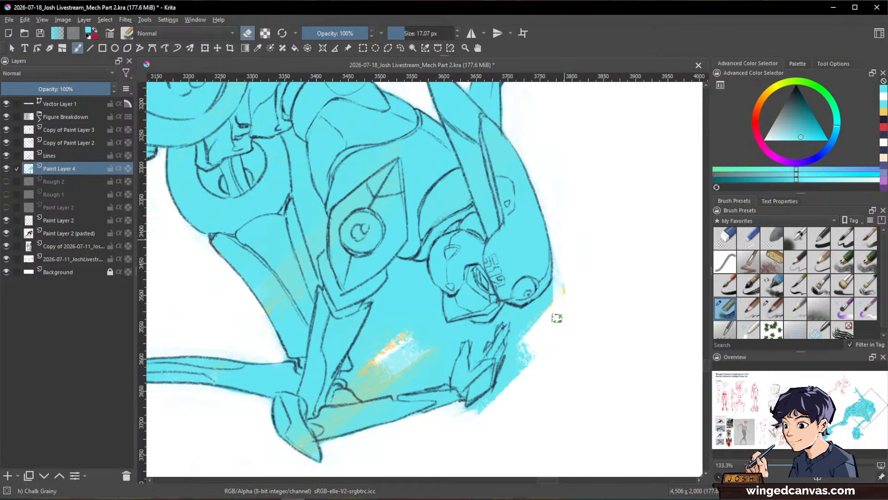
mouse_move(561, 238)
left_mouse_down()
mouse_move(530, 316)
mouse_move(549, 294)
mouse_move(520, 321)
mouse_move(521, 367)
mouse_move(473, 413)
left_mouse_up()
Step: Clear the cyan in the gap between the torso and the front thigh with the eraser at about 12 px
key("shift+space")
mouse_move(534, 363)
left_mouse_down()
mouse_move(542, 213)
mouse_move(465, 181)
left_mouse_up()
key("space")
left_click_drag(518, 406, 586, 240)
key("shift+space")
mouse_move(483, 272)
left_mouse_down()
mouse_move(462, 232)
mouse_move(434, 228)
mouse_move(437, 201)
mouse_move(445, 200)
left_mouse_up()
mouse_move(440, 200)
left_mouse_down()
mouse_move(443, 191)
mouse_move(418, 268)
left_mouse_up()
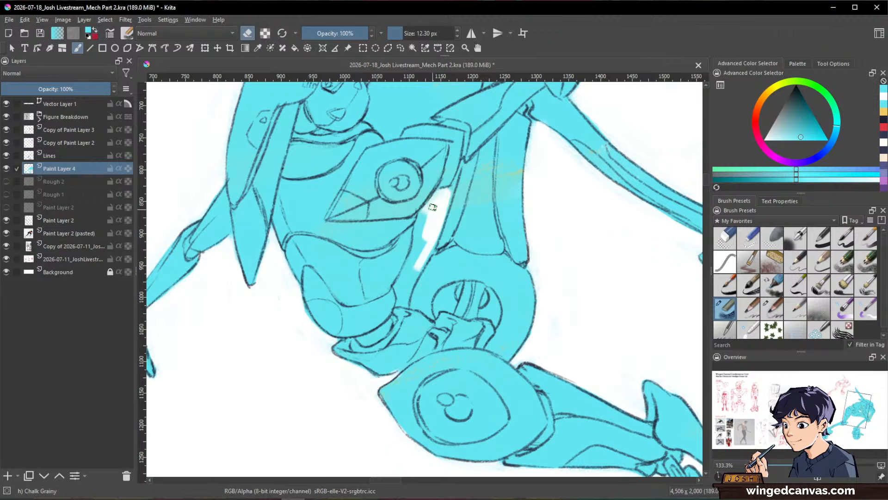
mouse_move(420, 217)
left_mouse_down()
mouse_move(418, 237)
mouse_move(444, 192)
mouse_move(417, 266)
mouse_move(419, 237)
mouse_move(397, 287)
mouse_move(427, 240)
mouse_move(422, 254)
mouse_move(434, 239)
mouse_move(434, 251)
mouse_move(430, 244)
mouse_move(404, 296)
left_mouse_up()
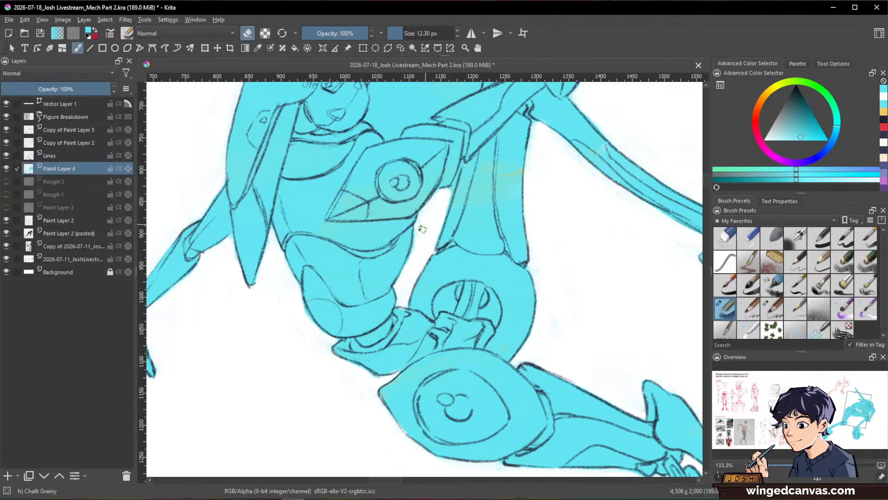
Step: Erase the narrow wedge between the shoulder armour and front thigh with the eraser at about 8.5 px
key("e")
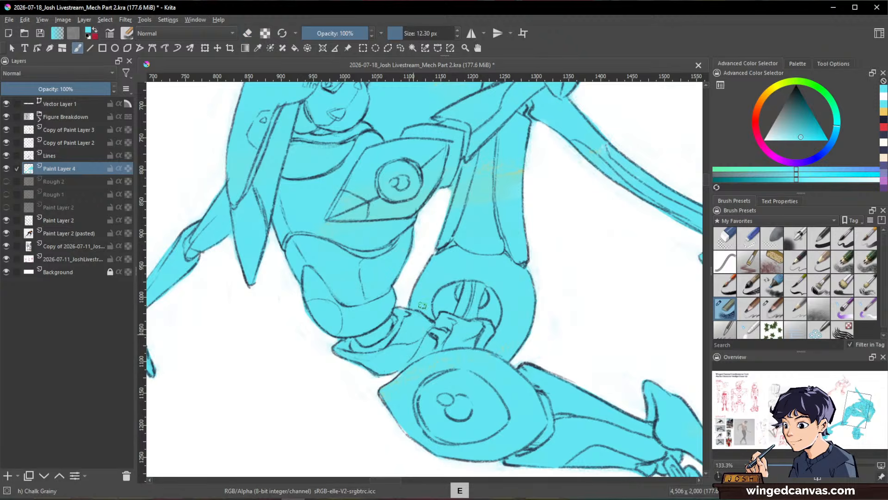
key("e")
left_click_drag(454, 179, 452, 200, "shift")
left_click_drag(462, 162, 449, 208)
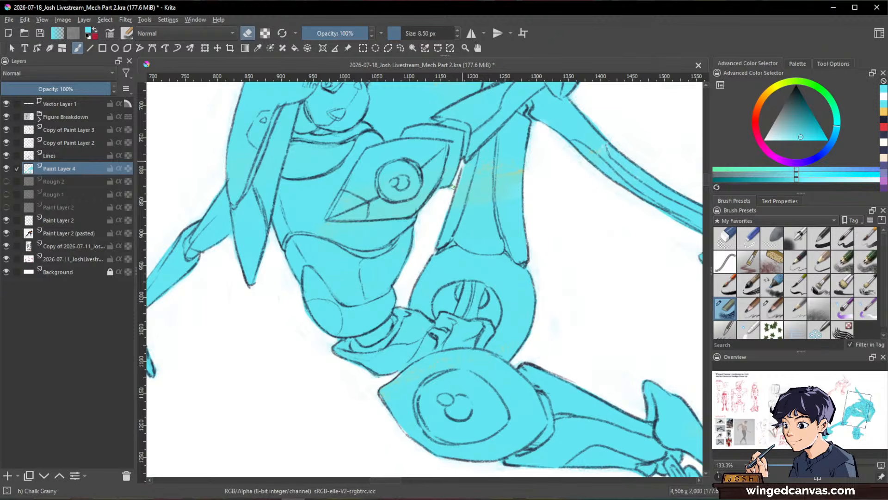
Step: Erase the middle of the cyan area enclosed by the head, chest and front arm, enlarging the eraser to about 14 px
left_click_drag(582, 186, 584, 240, "ctrl")
left_click_drag(597, 206, 516, 431, "shift")
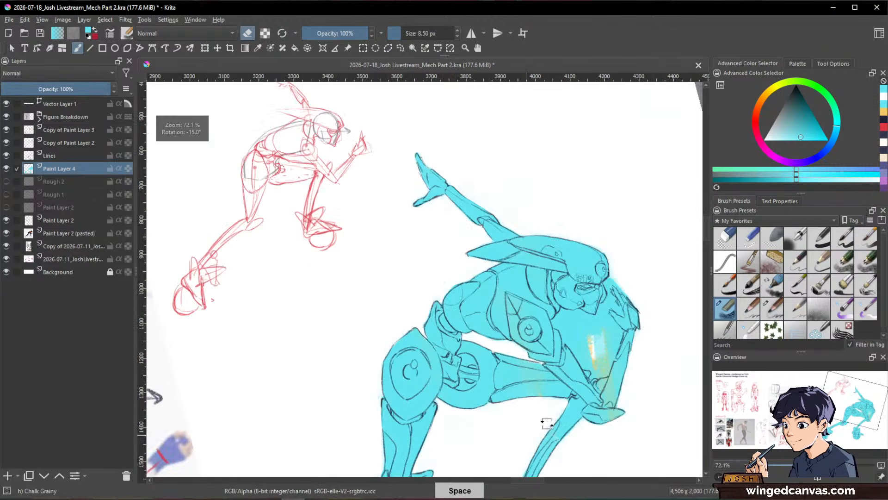
left_click_drag(589, 357, 498, 265)
left_click_drag(581, 226, 585, 246, "shift")
left_click_drag(550, 207, 572, 141, "ctrl")
left_click_drag(474, 307, 478, 301, "shift")
mouse_move(477, 296)
left_mouse_down()
mouse_move(480, 343)
mouse_move(488, 349)
mouse_move(473, 286)
mouse_move(457, 313)
mouse_move(465, 342)
mouse_move(435, 281)
mouse_move(442, 322)
mouse_move(475, 359)
mouse_move(505, 322)
mouse_move(513, 271)
mouse_move(516, 292)
mouse_move(482, 385)
mouse_move(474, 351)
mouse_move(455, 341)
mouse_move(416, 260)
mouse_move(431, 256)
mouse_move(488, 295)
mouse_move(511, 253)
mouse_move(495, 277)
left_mouse_up()
left_click_drag(546, 199, 538, 174, "ctrl")
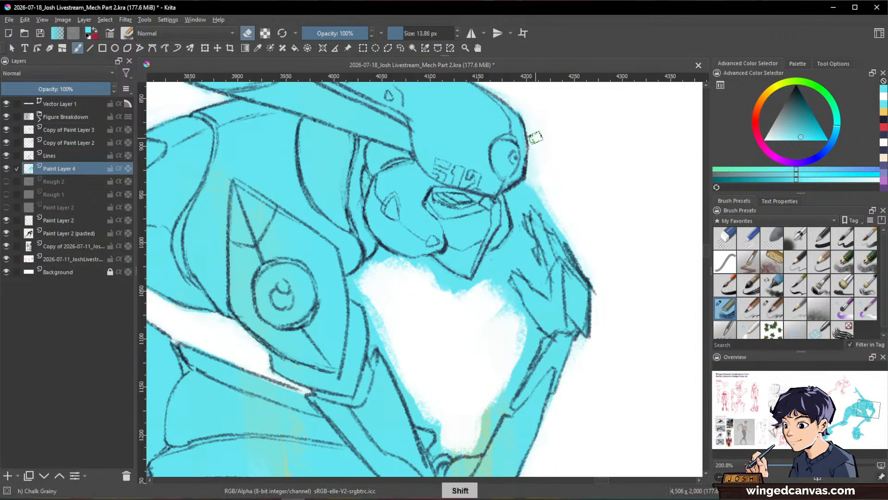
Step: Erase the cyan between the helmet and front hand, around the fingers and along the forearm's inner edge
mouse_move(535, 138)
left_mouse_down()
mouse_move(527, 182)
mouse_move(513, 195)
mouse_move(519, 239)
mouse_move(521, 196)
mouse_move(522, 211)
mouse_move(522, 197)
mouse_move(540, 190)
mouse_move(539, 165)
left_mouse_up()
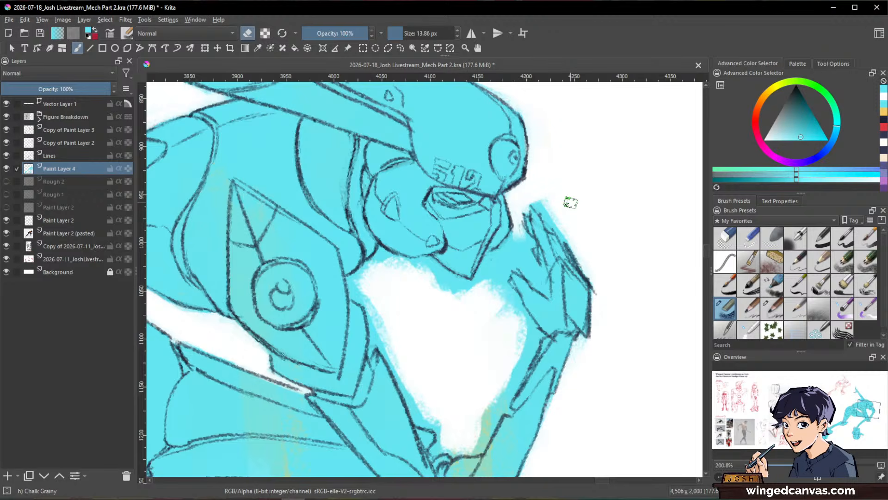
mouse_move(539, 194)
left_mouse_down()
mouse_move(567, 247)
mouse_move(537, 274)
mouse_move(543, 290)
mouse_move(513, 237)
mouse_move(490, 257)
mouse_move(495, 282)
mouse_move(509, 263)
mouse_move(528, 337)
mouse_move(518, 375)
left_mouse_up()
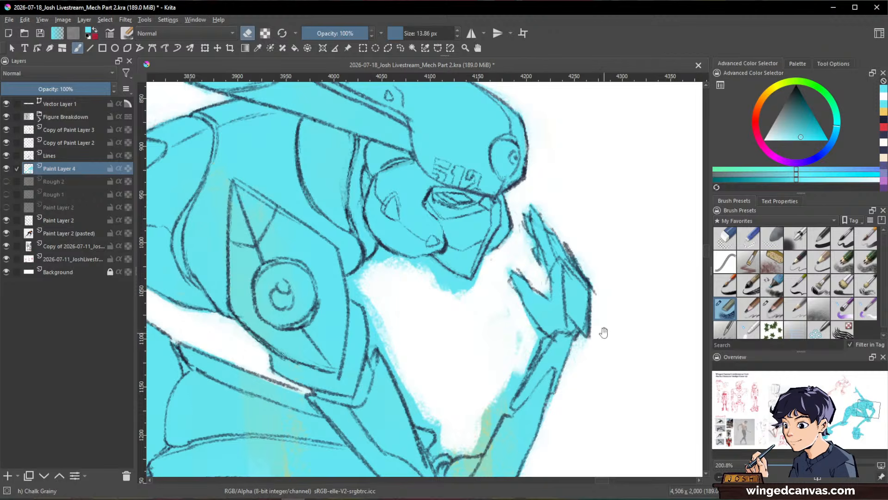
left_click_drag(604, 332, 608, 322)
mouse_move(535, 319)
left_mouse_down()
mouse_move(520, 296)
mouse_move(533, 320)
mouse_move(527, 330)
mouse_move(539, 327)
mouse_move(500, 389)
left_mouse_up()
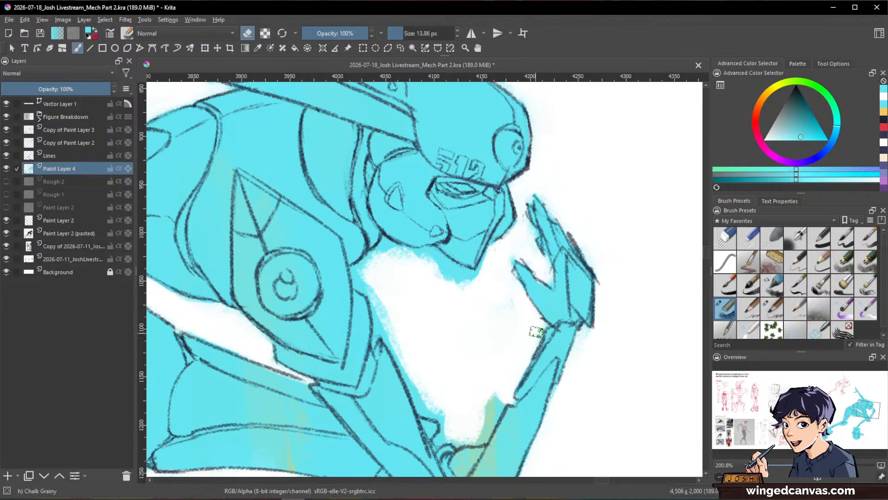
Step: Clear the remaining cyan beside the chest and shoulder armour, above the front knee and beneath the robot's chin
left_click_drag(581, 367, 633, 286)
mouse_move(561, 317)
left_mouse_down()
mouse_move(535, 359)
mouse_move(501, 275)
left_mouse_up()
mouse_move(409, 191)
left_mouse_down()
mouse_move(434, 234)
mouse_move(429, 259)
mouse_move(453, 275)
mouse_move(446, 264)
mouse_move(476, 326)
mouse_move(500, 348)
left_mouse_up()
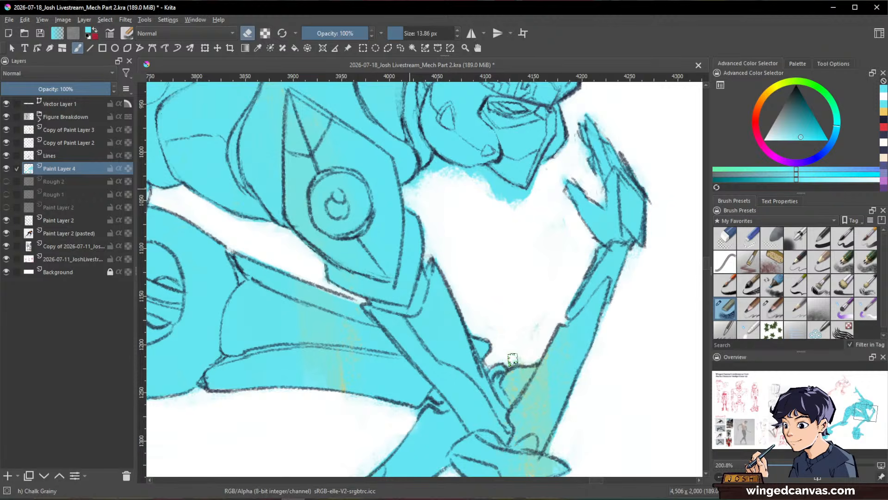
mouse_move(414, 192)
left_mouse_down()
mouse_move(425, 176)
mouse_move(504, 192)
mouse_move(458, 184)
mouse_move(468, 171)
mouse_move(526, 208)
left_mouse_up()
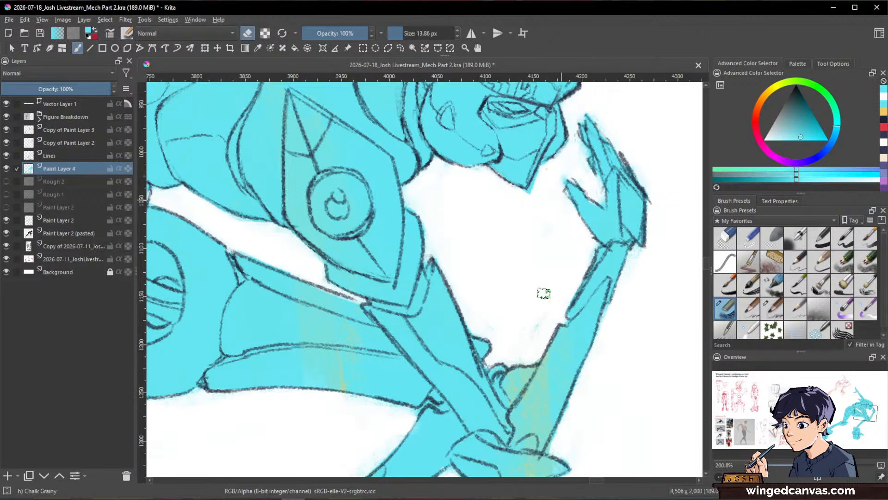
Step: Erase the faint cyan residue between the robot's face and front hand, and switch the brush back from erasing to painting
mouse_move(569, 145)
left_mouse_down()
mouse_move(538, 177)
mouse_move(529, 218)
left_mouse_up()
key("e")
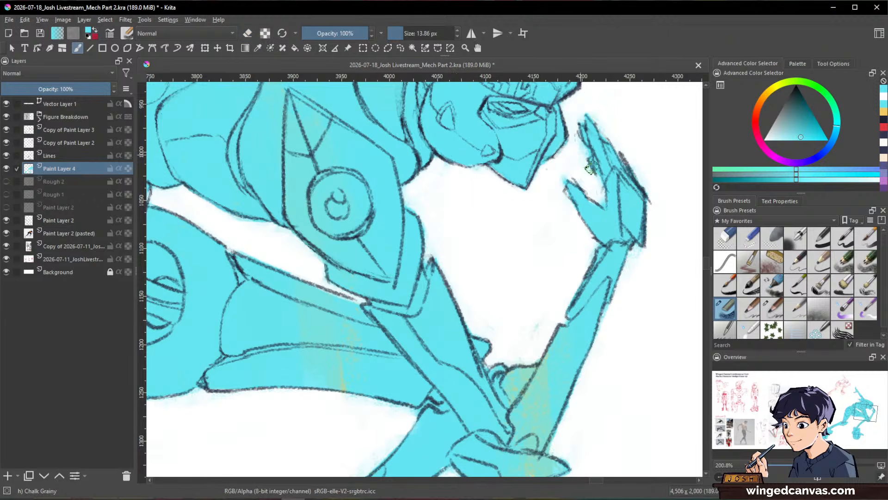
key("space")
mouse_move(629, 285)
left_mouse_down()
mouse_move(626, 381)
mouse_move(617, 282)
left_mouse_up()
key("space")
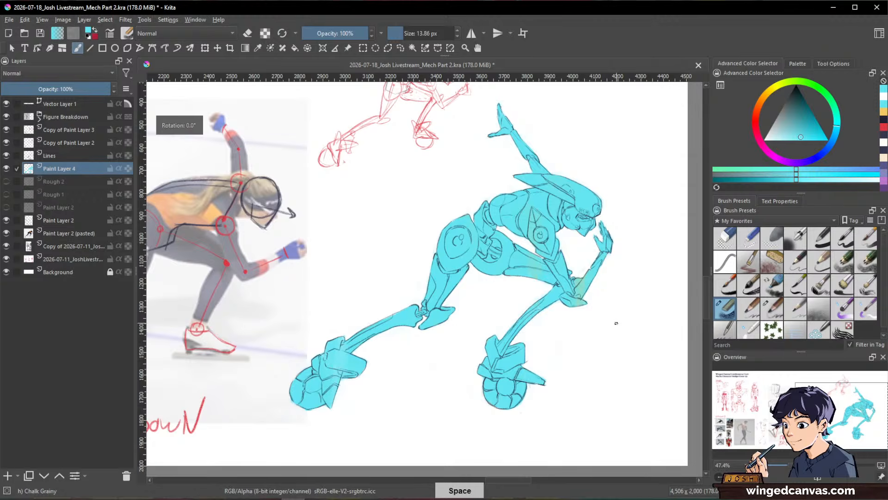
scroll(567, 222, "down", 2)
scroll(566, 225, "up", 1)
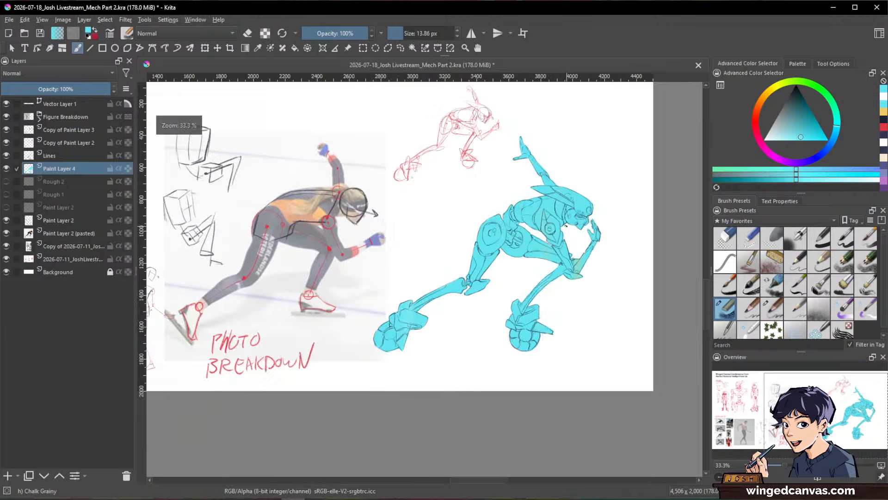
scroll(566, 226, "up", 1)
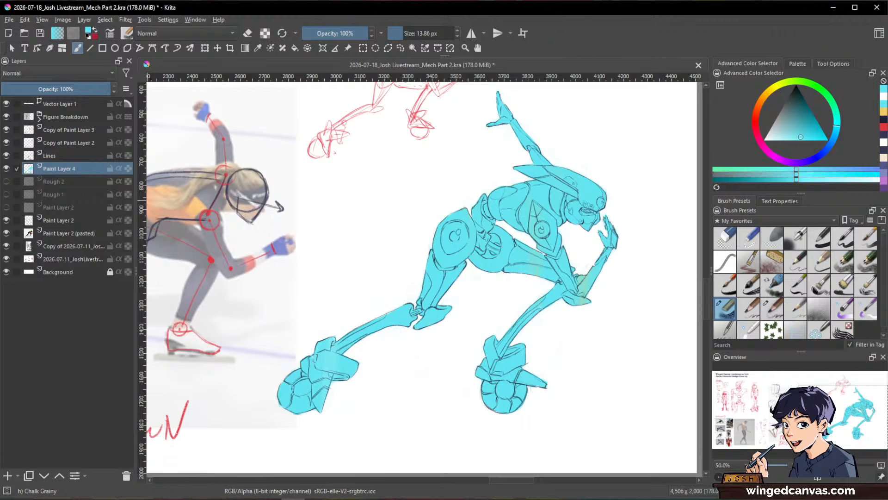
Step: Add a paint layer above the Lines layer and hand-letter "ACCOLON" in dark navy above the robot's head with a brush of about 12 px
mouse_move(384, 230)
left_mouse_down()
mouse_move(310, 245)
mouse_move(320, 293)
left_mouse_up()
key("Insert")
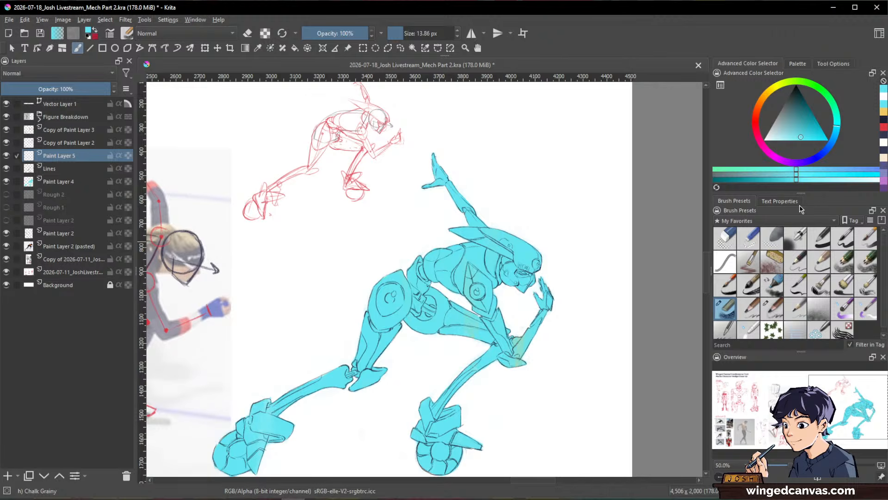
left_click(883, 124)
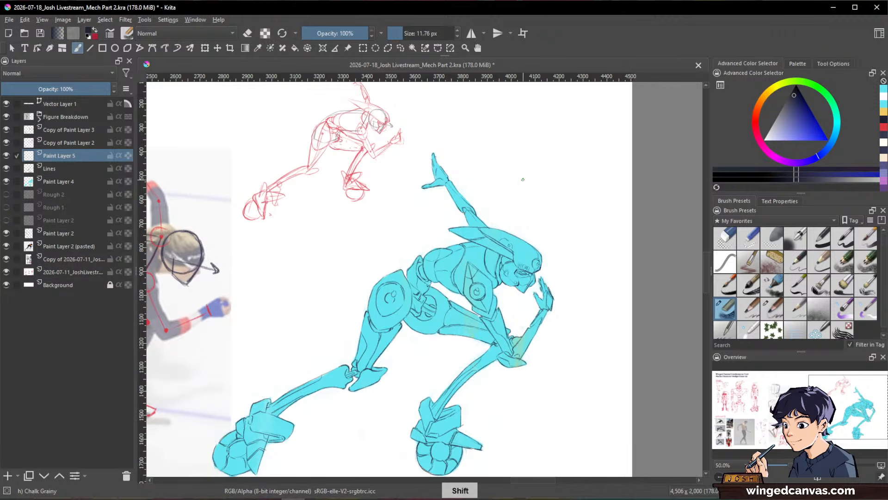
mouse_move(522, 181)
left_mouse_down()
mouse_move(512, 181)
mouse_move(548, 184)
left_mouse_up()
left_click_drag(552, 173, 565, 185)
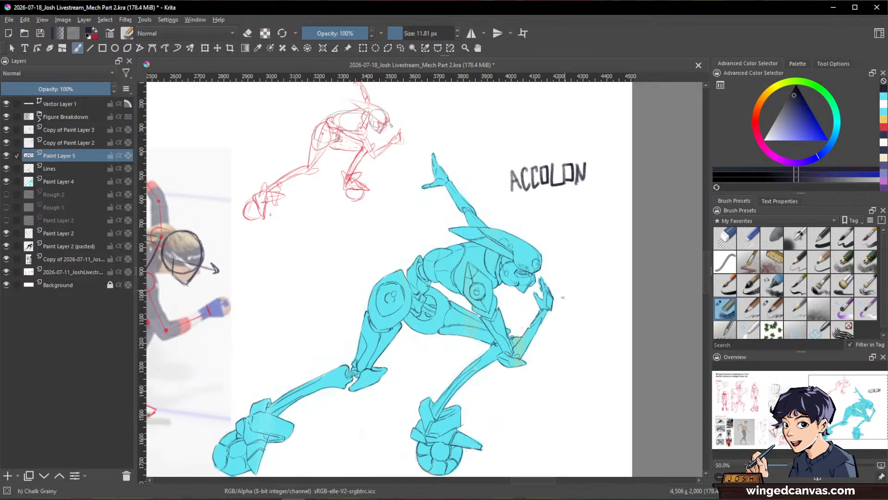
Step: Rename Paint Layer 4, which holds the cyan fill, as "Base Silhouette"
left_click_drag(569, 396, 591, 378)
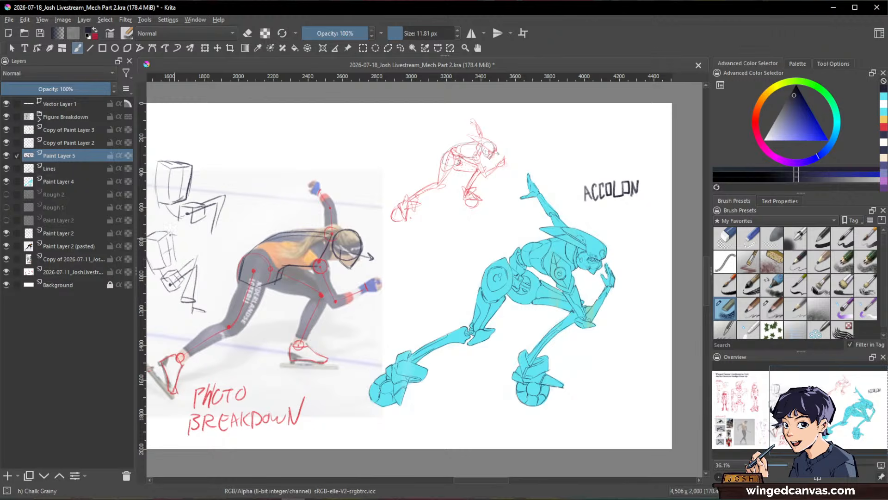
left_click(55, 182)
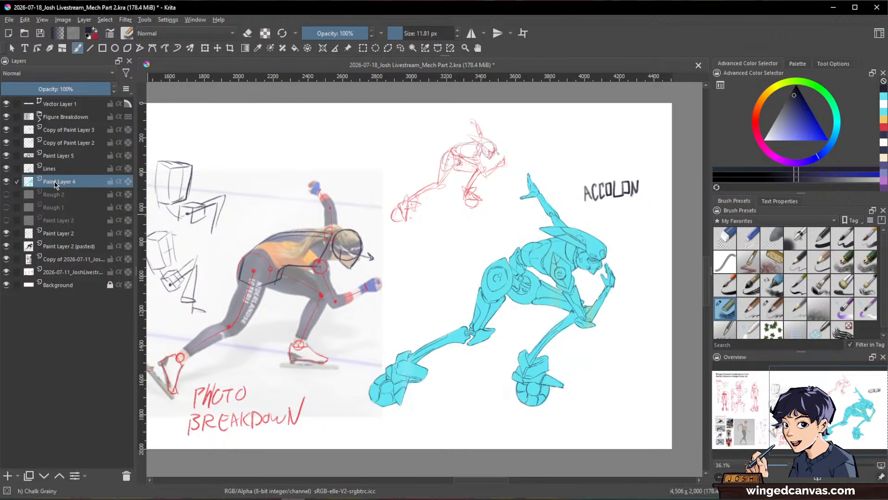
mouse_move(65, 185)
double_click(59, 182)
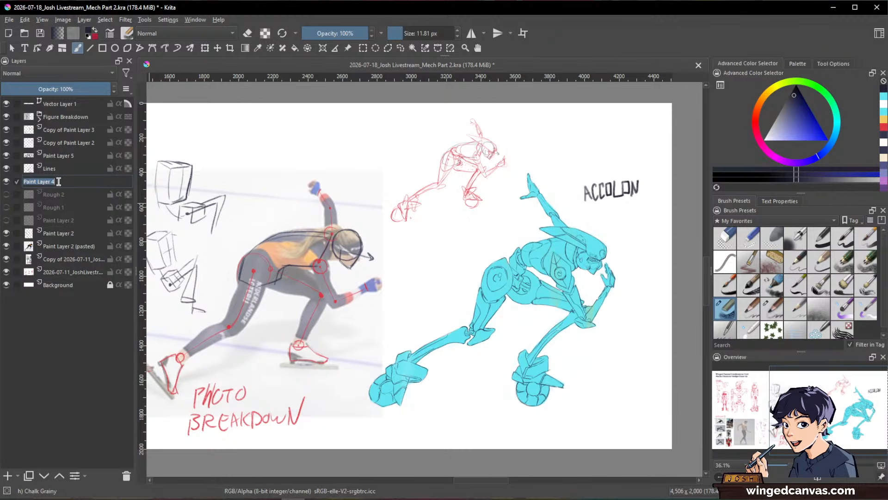
type("Base S")
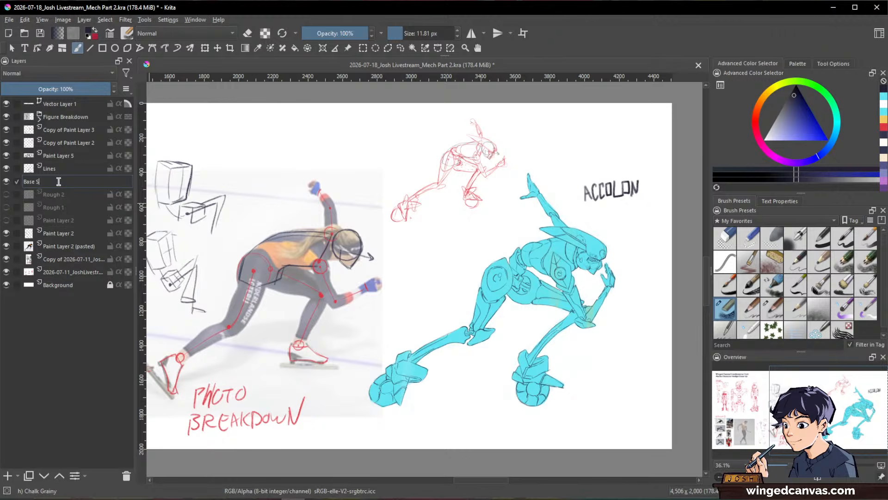
type("ilhouette")
key("Return")
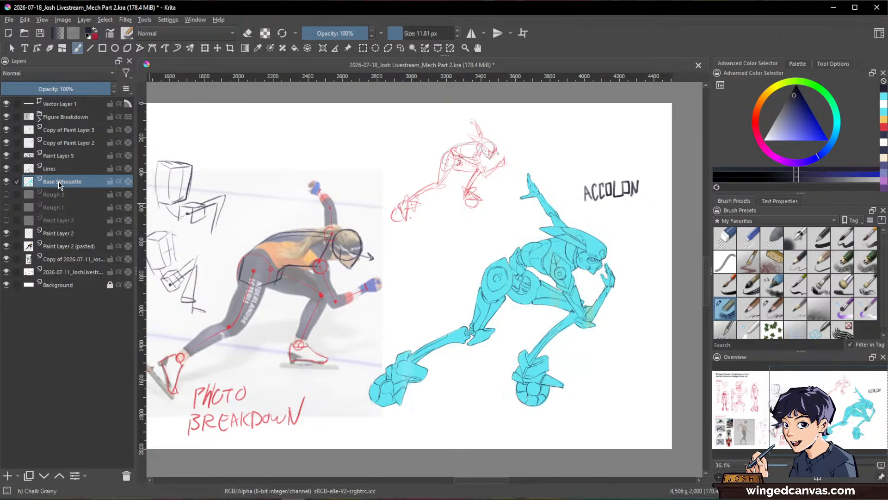
Step: Place the Base Silhouette layer in a quick clipping group named "Colours" and make its mask layer active
right_click(59, 185)
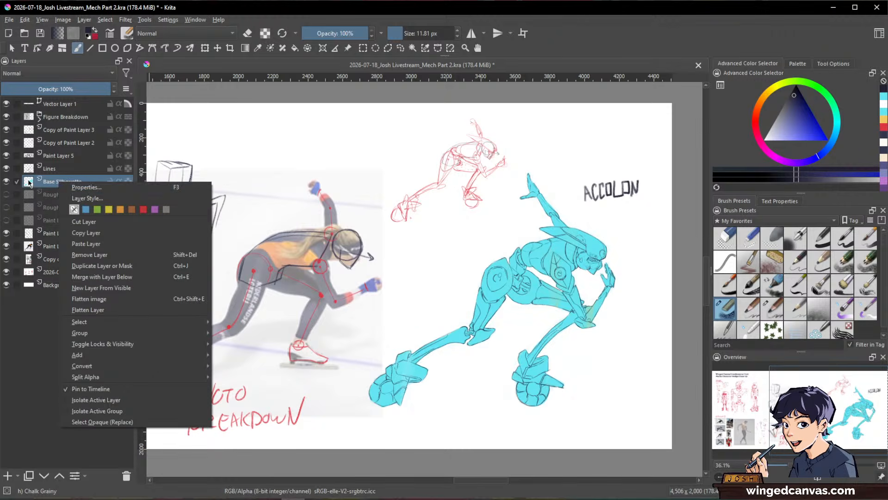
left_click(45, 184)
right_click(63, 184)
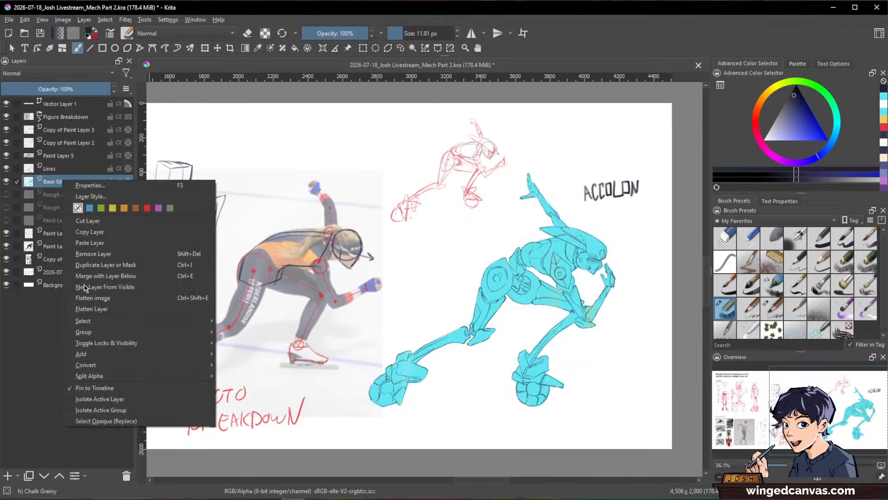
mouse_move(126, 334)
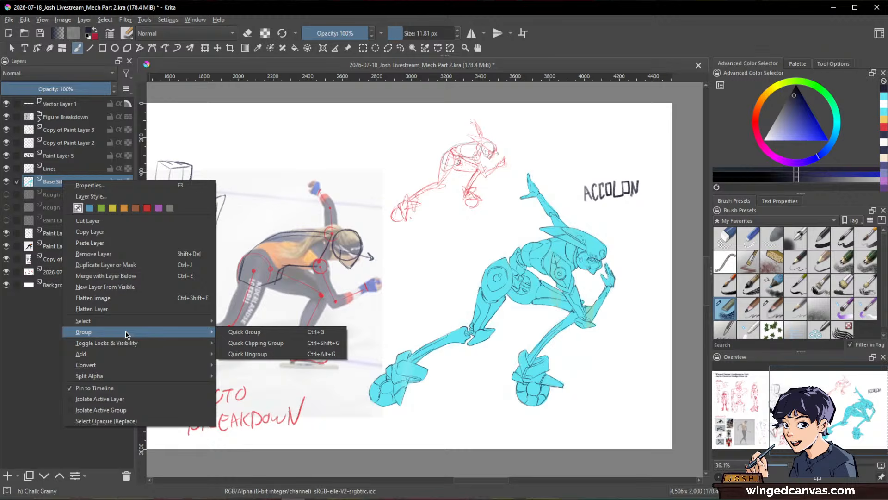
left_click(257, 344)
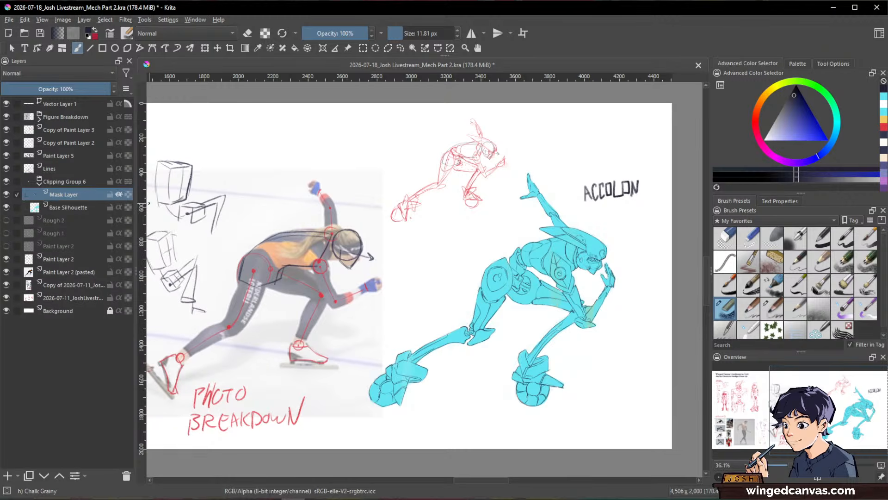
double_click(63, 182)
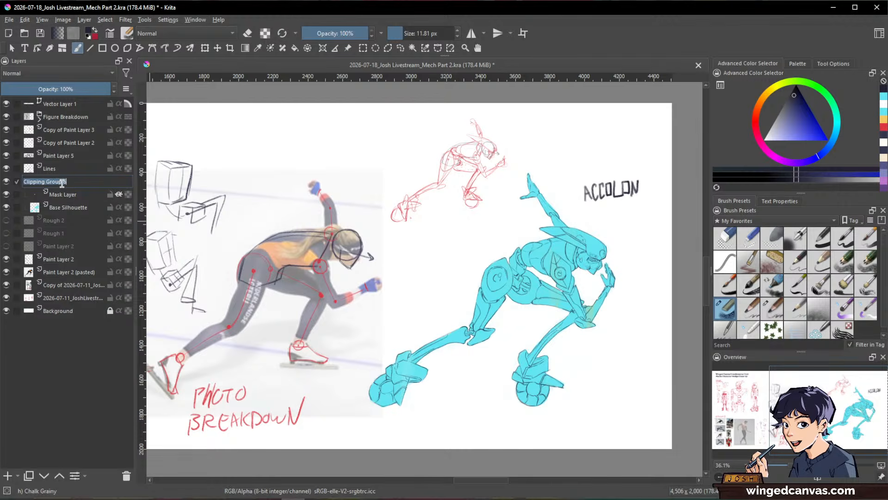
type("Colours")
key("Return")
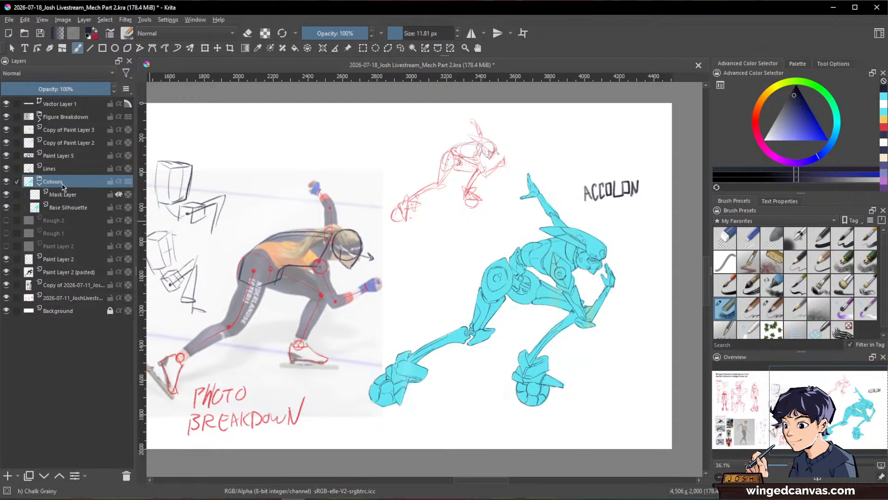
left_click(77, 197)
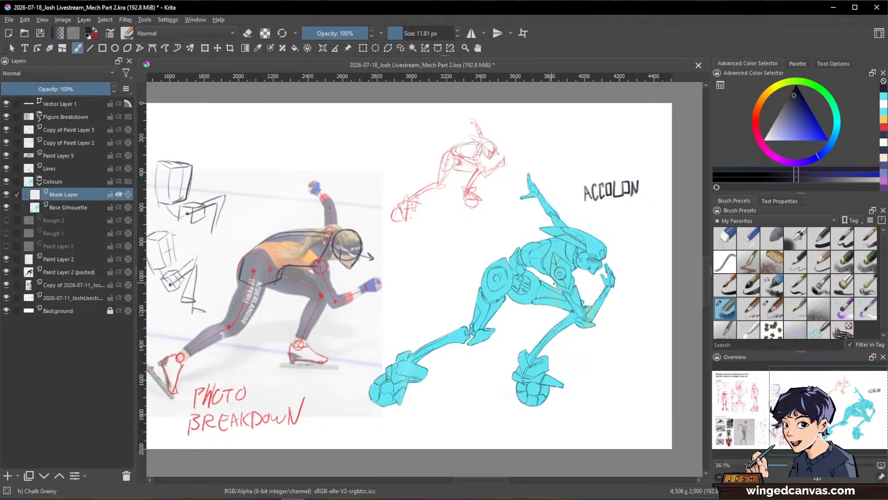
Step: Examine the reference photos of skaters and racing drivers on the same canvas
key("minus")
key("minus")
key("minus")
scroll(174, 359, "up", 3)
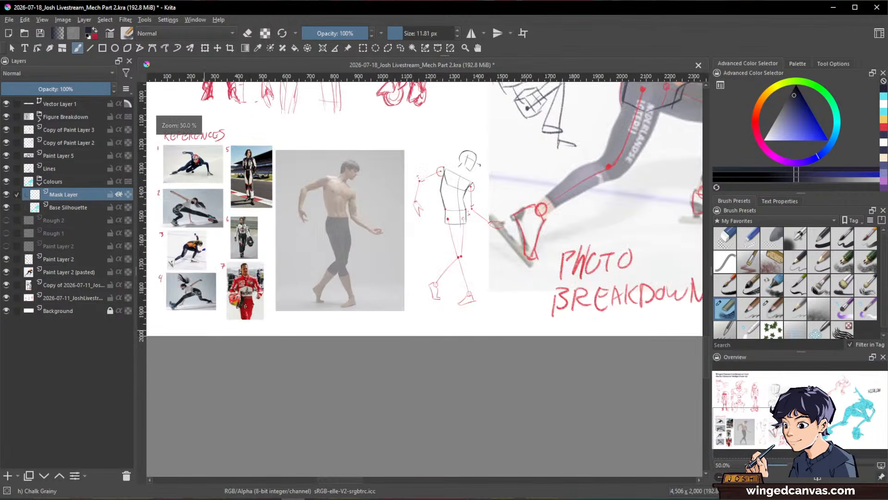
scroll(266, 286, "up", 2)
scroll(265, 286, "down", 1)
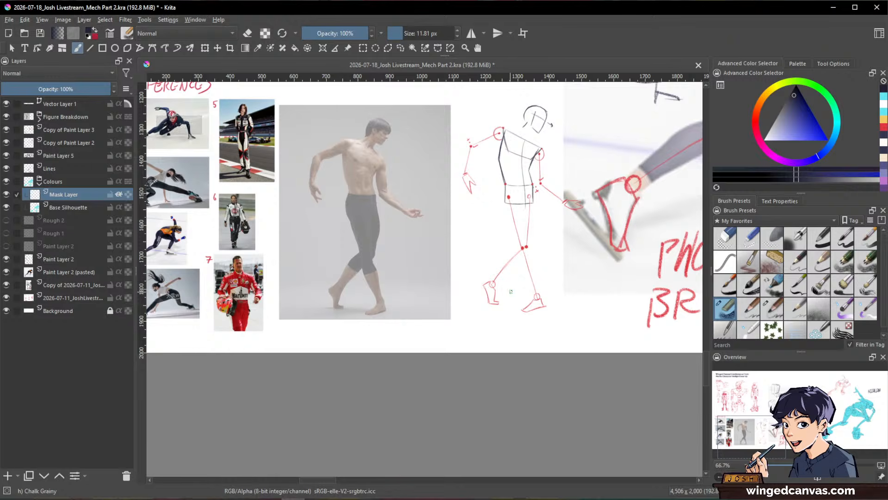
left_click_drag(513, 292, 252, 293)
left_click_drag(601, 232, 104, 352)
scroll(573, 280, "down", 1)
scroll(571, 275, "up", 1)
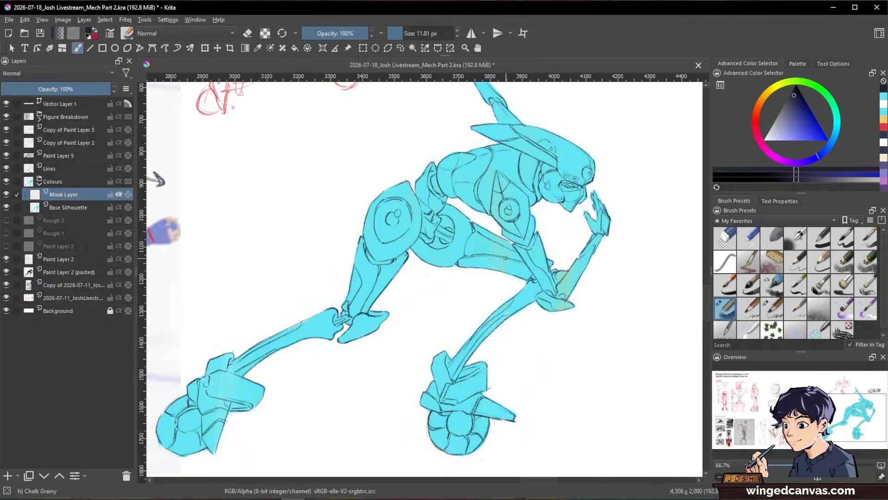
Step: Paint the upper chest panel around the shoulder armour red on the mask layer, with the brush enlarged to about 23 px
left_click(883, 128)
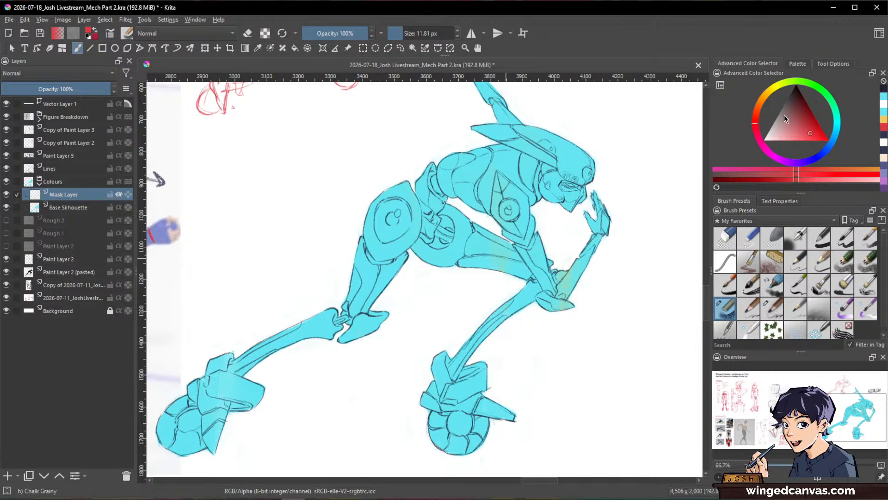
left_click_drag(567, 207, 571, 300)
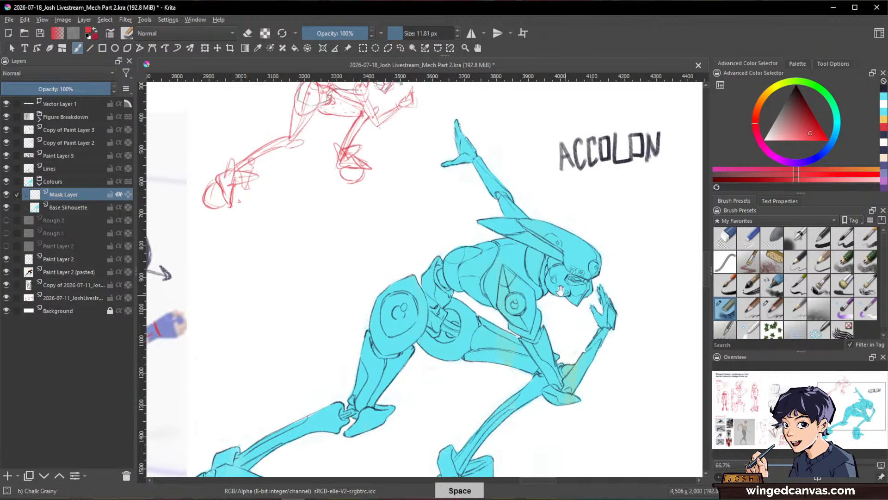
mouse_move(532, 273)
left_mouse_down()
mouse_move(501, 260)
mouse_move(485, 228)
mouse_move(497, 245)
mouse_move(493, 229)
mouse_move(514, 236)
mouse_move(491, 228)
mouse_move(508, 243)
mouse_move(519, 238)
mouse_move(516, 268)
mouse_move(492, 254)
mouse_move(531, 292)
left_mouse_up()
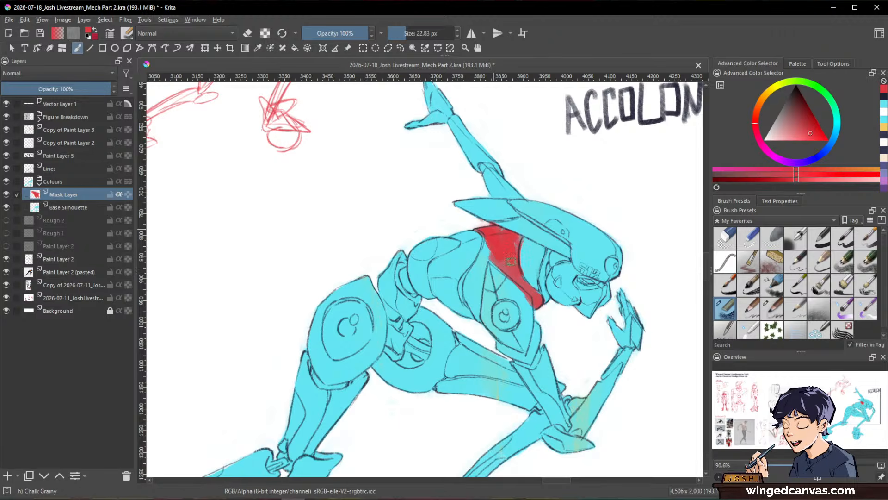
mouse_move(482, 230)
left_mouse_down()
mouse_move(466, 277)
mouse_move(467, 301)
mouse_move(496, 241)
mouse_move(476, 288)
left_mouse_up()
mouse_move(479, 325)
left_mouse_down()
mouse_move(485, 231)
mouse_move(501, 243)
mouse_move(494, 229)
mouse_move(503, 232)
mouse_move(493, 255)
left_mouse_up()
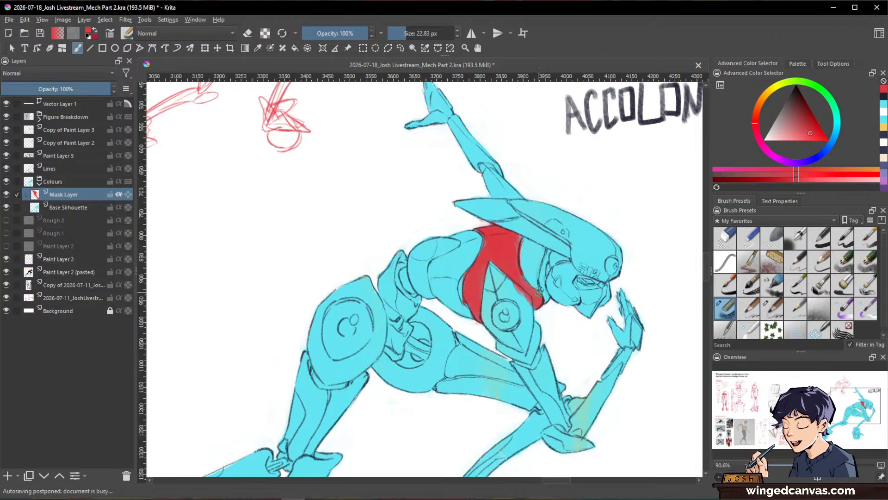
Step: Paint the curved panel at the rear of the torso dark purple-grey over a first coat of red
mouse_move(426, 241)
left_mouse_down()
mouse_move(420, 273)
mouse_move(421, 242)
mouse_move(413, 257)
mouse_move(419, 287)
mouse_move(425, 237)
mouse_move(451, 242)
mouse_move(435, 246)
mouse_move(423, 265)
mouse_move(425, 293)
left_mouse_up()
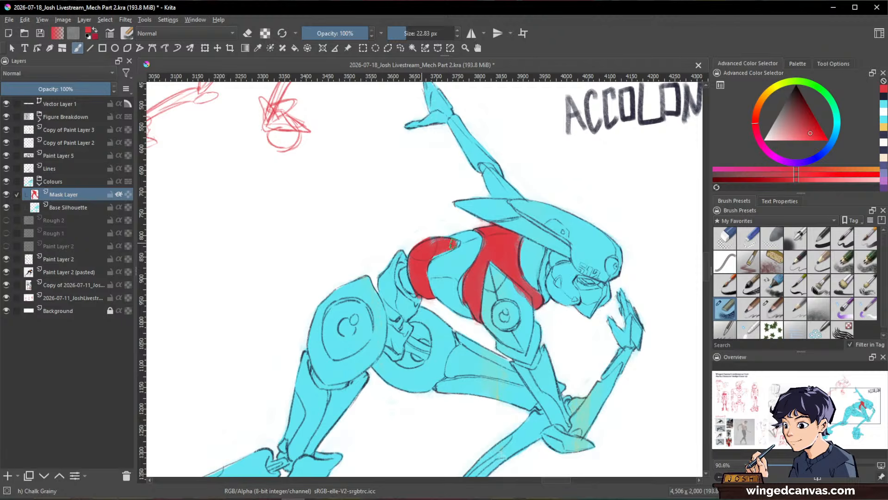
left_click_drag(453, 244, 442, 252)
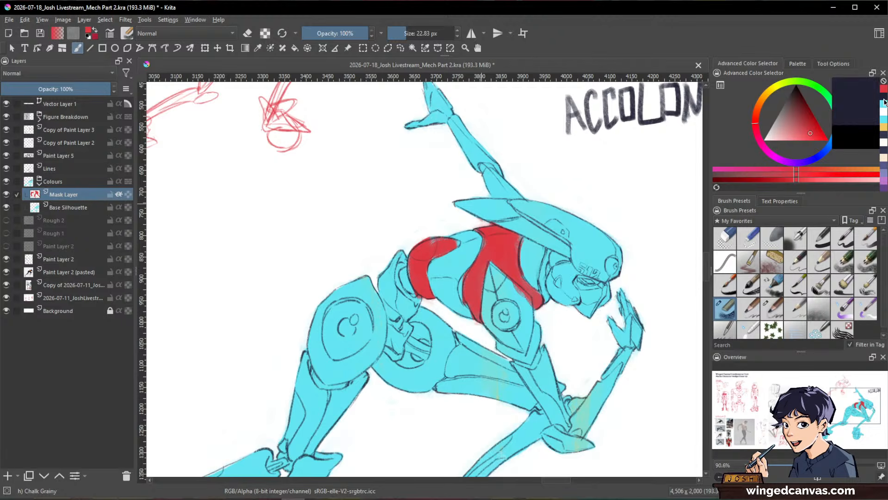
left_click(818, 157)
left_click(793, 108)
left_click_drag(792, 107, 790, 109)
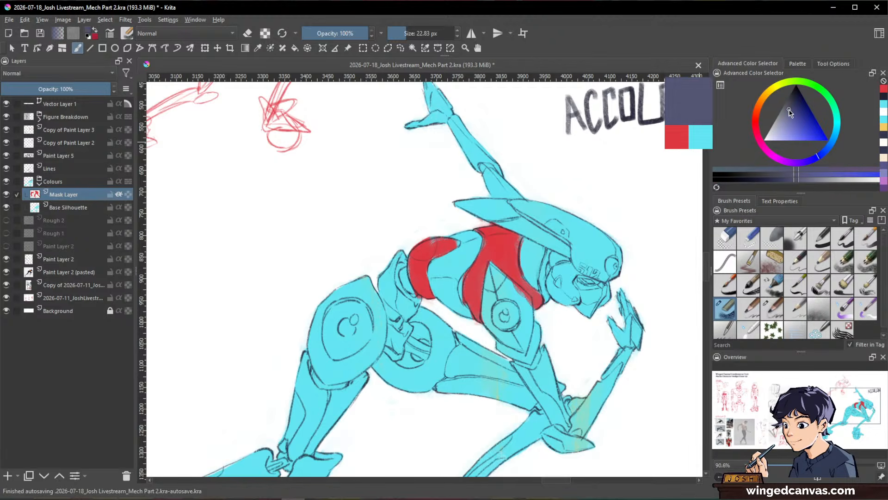
mouse_move(433, 233)
left_mouse_down()
mouse_move(419, 283)
mouse_move(418, 246)
mouse_move(420, 281)
left_mouse_up()
mouse_move(418, 248)
left_mouse_down()
mouse_move(413, 274)
mouse_move(415, 263)
mouse_move(421, 297)
left_mouse_up()
left_click_drag(416, 265, 425, 284)
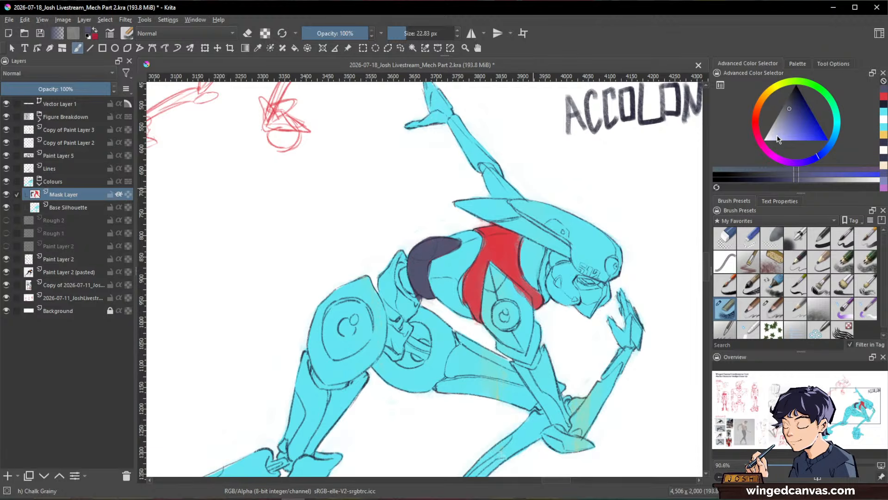
Step: Fill the torso section between the dark rear panel and the red chest with a very pale blue, finishing with a slightly lighter tint
mouse_move(828, 151)
left_mouse_down()
mouse_move(832, 141)
mouse_move(770, 138)
left_mouse_up()
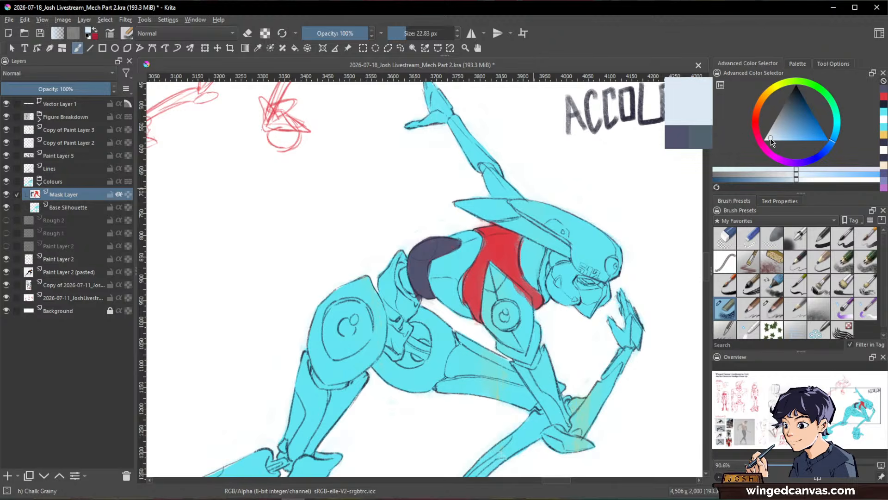
mouse_move(459, 258)
left_mouse_down()
mouse_move(446, 271)
mouse_move(459, 253)
mouse_move(435, 267)
mouse_move(440, 309)
left_mouse_up()
mouse_move(437, 273)
left_mouse_down()
mouse_move(458, 309)
mouse_move(459, 267)
left_mouse_up()
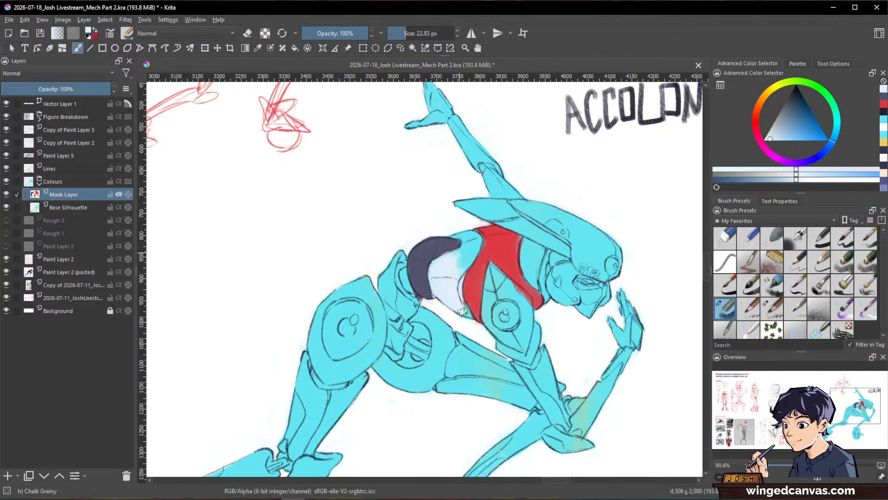
mouse_move(463, 311)
left_mouse_down()
mouse_move(472, 237)
mouse_move(453, 229)
left_mouse_up()
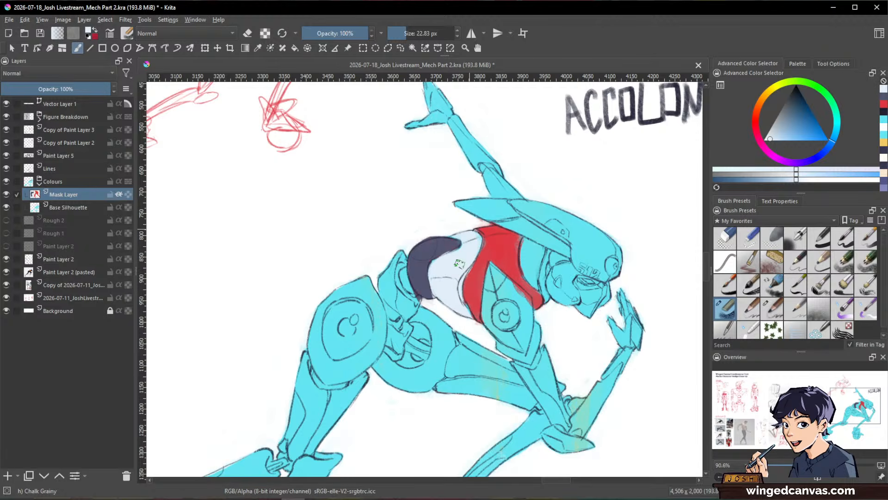
left_click(769, 139)
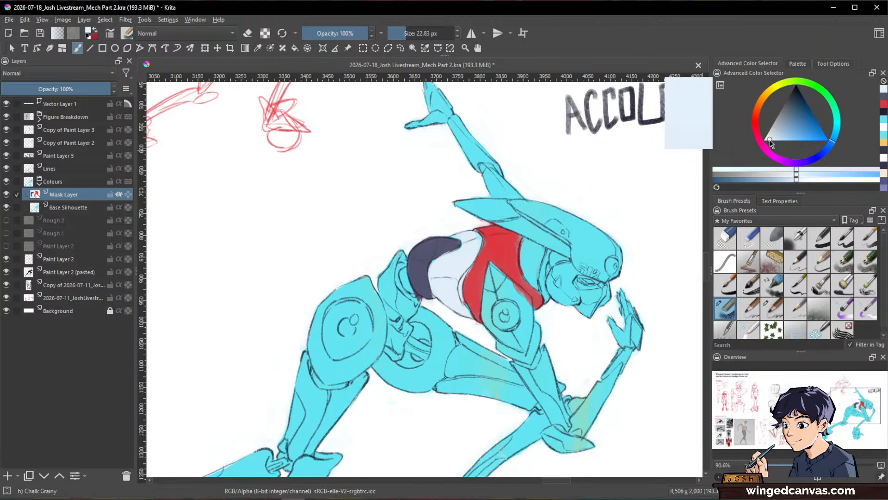
mouse_move(451, 300)
left_mouse_down()
mouse_move(453, 286)
mouse_move(436, 264)
left_mouse_up()
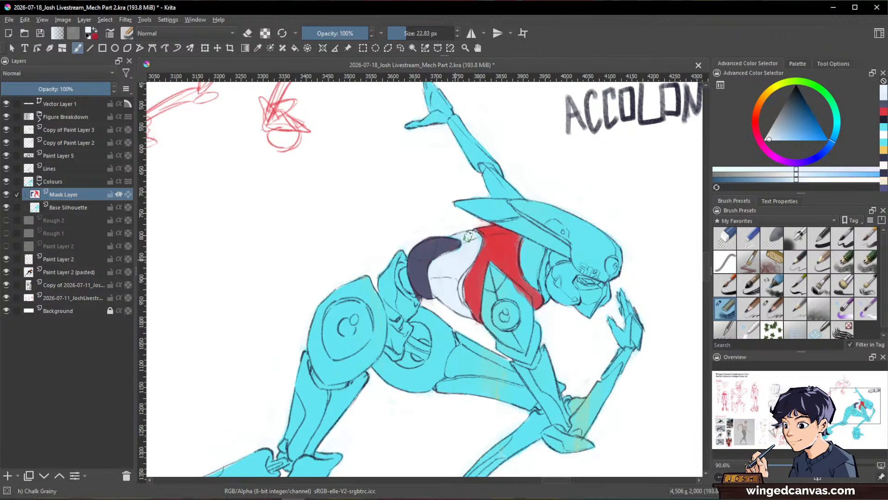
Step: Touch up the upper edge of the red chest panel below the helmet with red sampled from that panel
left_click(478, 270, "ctrl")
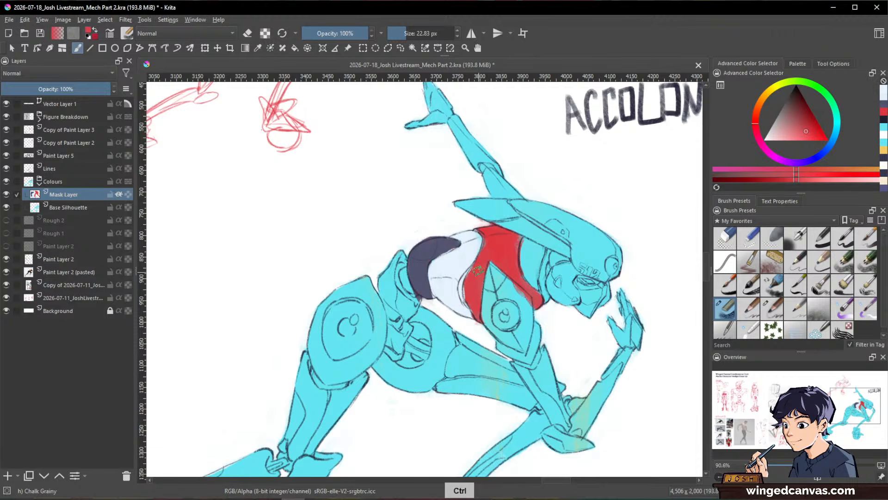
left_click_drag(481, 228, 526, 243)
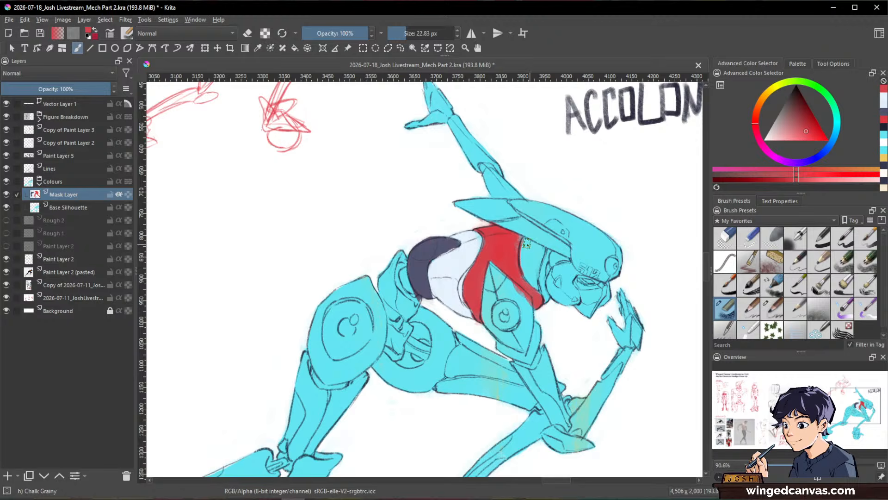
mouse_move(618, 279)
left_mouse_down()
mouse_move(624, 349)
mouse_move(631, 337)
mouse_move(608, 249)
left_mouse_up()
left_click_drag(509, 236, 514, 215, "ctrl")
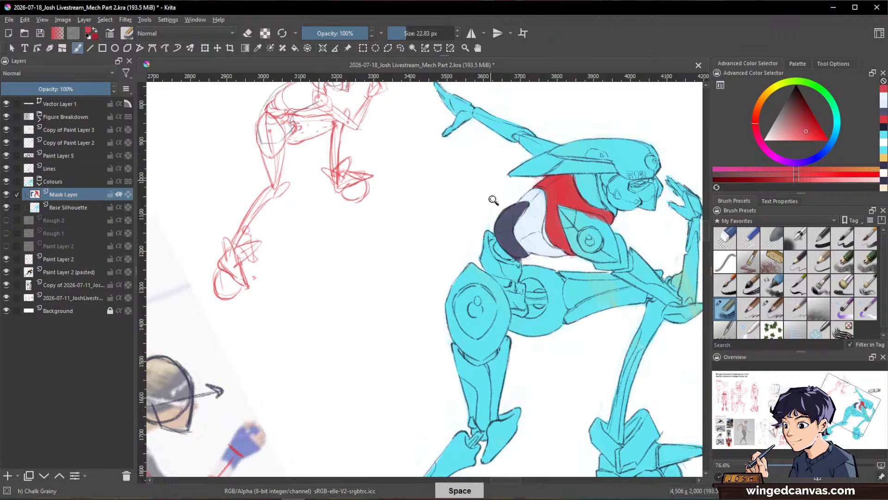
Step: Paint the waist piece behind the torso and the jointed piece below it in front of the hip red
left_click_drag(238, 393, 387, 227)
left_click_drag(387, 227, 388, 275, "ctrl")
left_click_drag(240, 463, 482, 202)
left_click_drag(532, 153, 332, 356)
left_click_drag(618, 152, 415, 204)
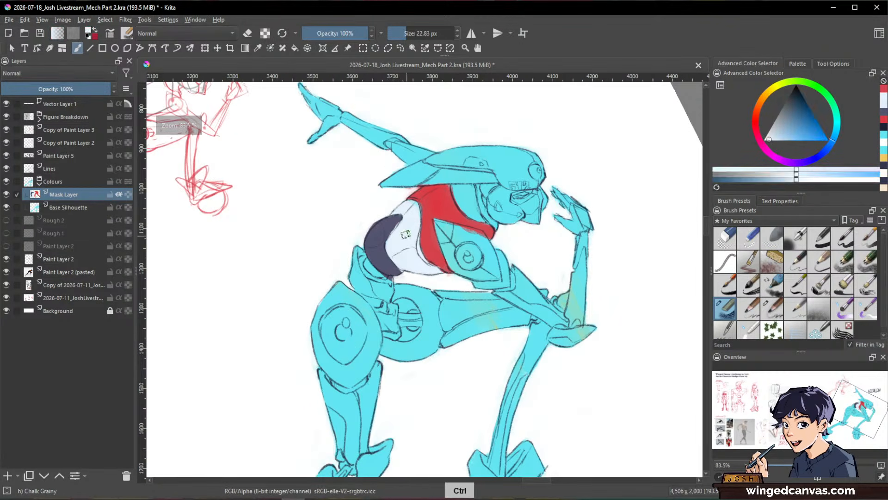
mouse_move(366, 283)
left_mouse_down()
mouse_move(353, 245)
mouse_move(351, 277)
mouse_move(372, 281)
left_mouse_up()
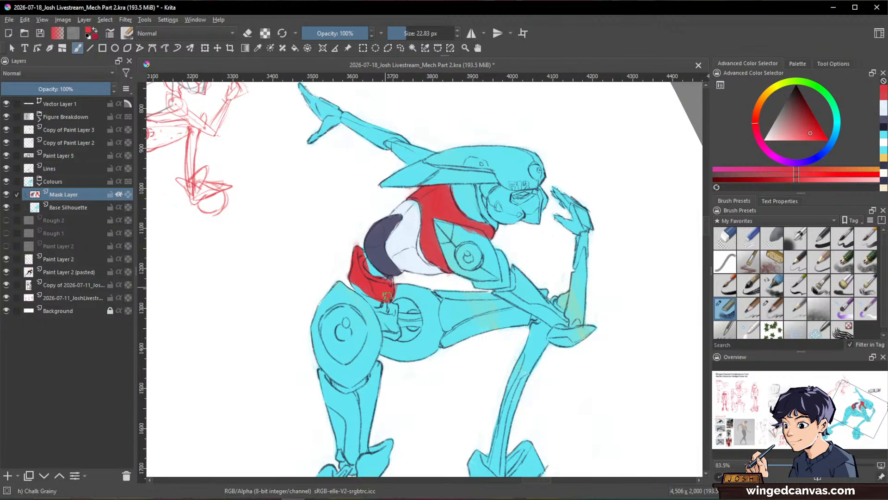
mouse_move(387, 296)
left_mouse_down()
mouse_move(388, 319)
mouse_move(389, 305)
left_mouse_up()
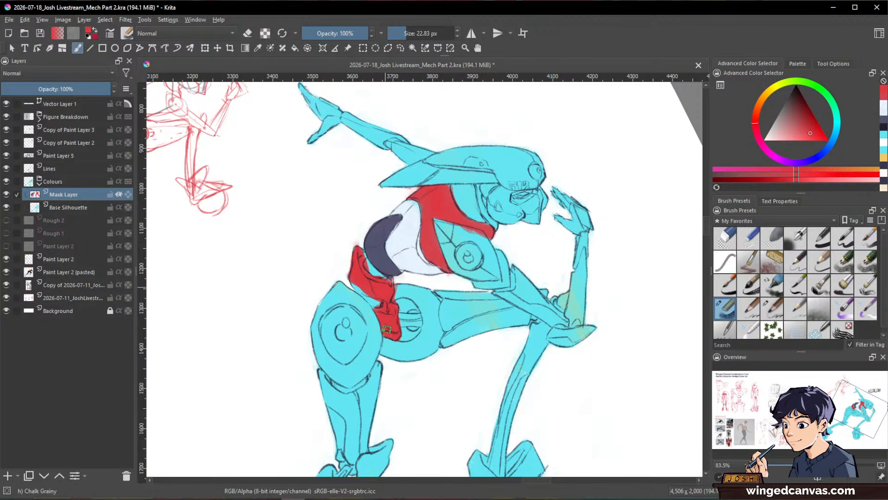
Step: Fill the inner gaps of the red waist section with the torso's dark purple-grey, reducing the brush to about 19 px
left_click_drag(611, 245, 615, 307)
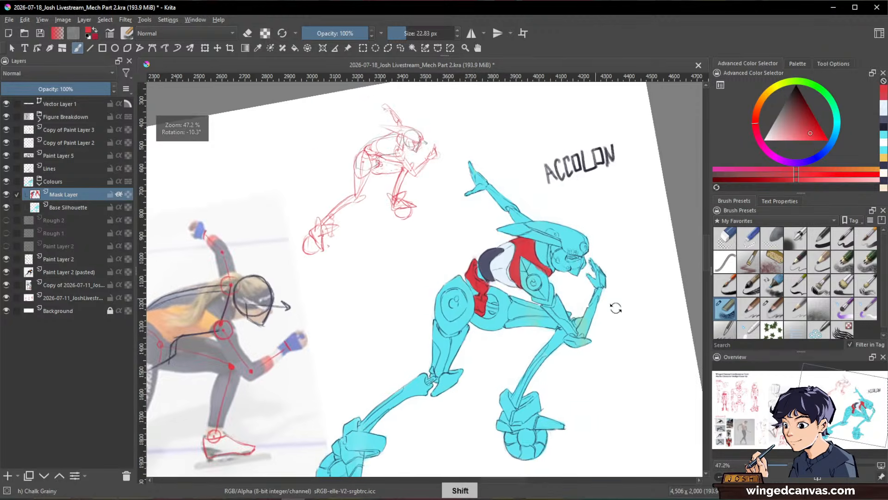
left_click_drag(488, 266, 488, 227)
left_click(482, 256, "ctrl")
left_click_drag(471, 268, 479, 283)
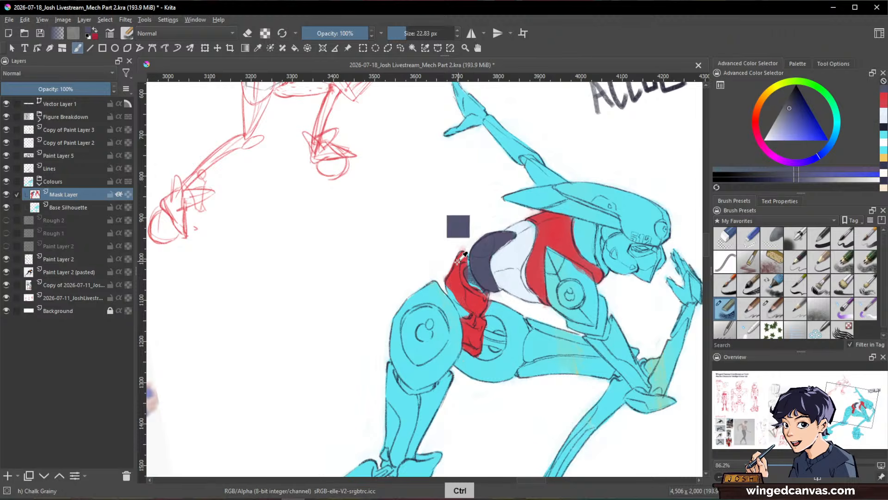
left_click(457, 263, "ctrl")
mouse_move(463, 253)
left_mouse_down()
mouse_move(476, 269)
mouse_move(469, 270)
mouse_move(481, 286)
mouse_move(465, 315)
left_mouse_up()
left_click(482, 259, "ctrl")
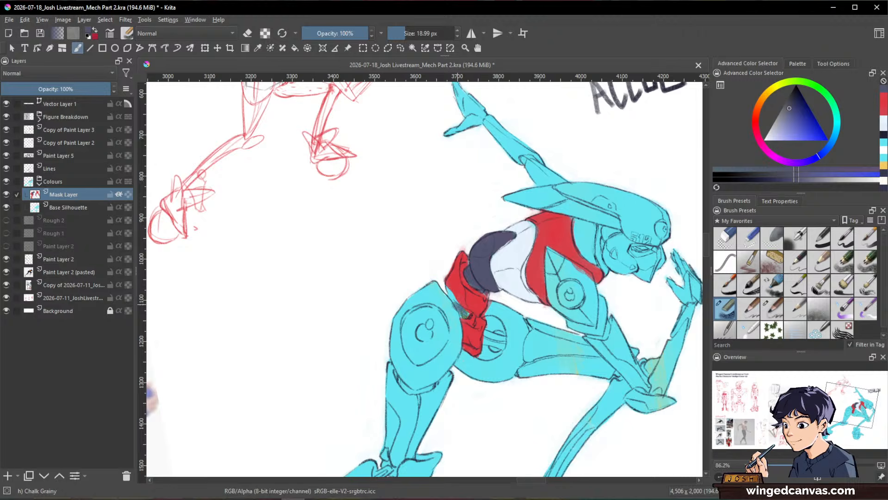
Step: Clean up the edges of the waist pieces around the dark gaps with sampled red
left_click(450, 276, "ctrl")
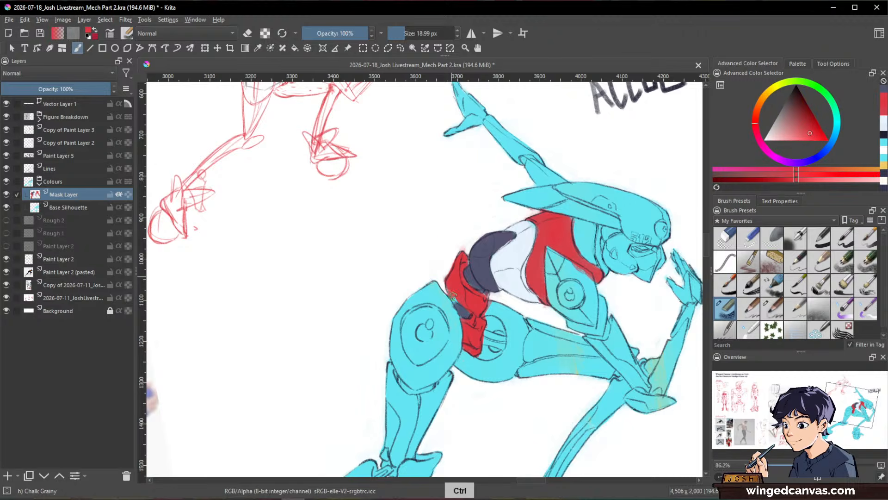
left_click_drag(465, 262, 472, 288)
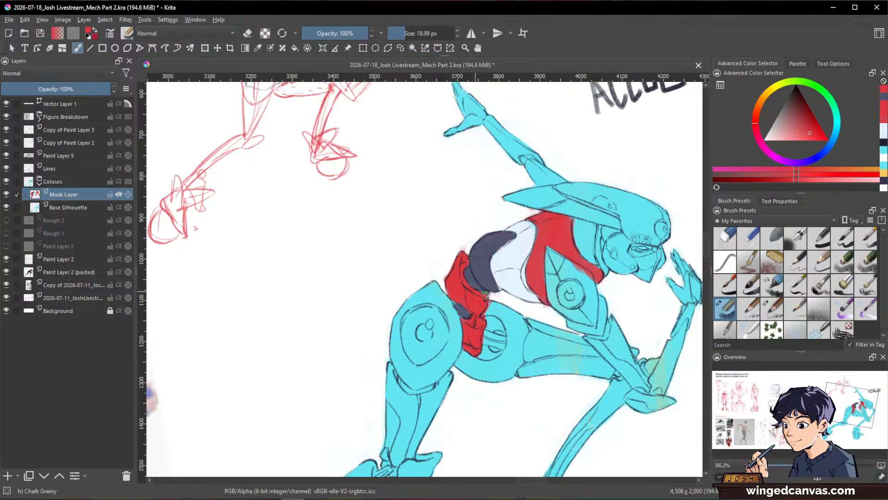
left_click_drag(509, 265, 508, 253)
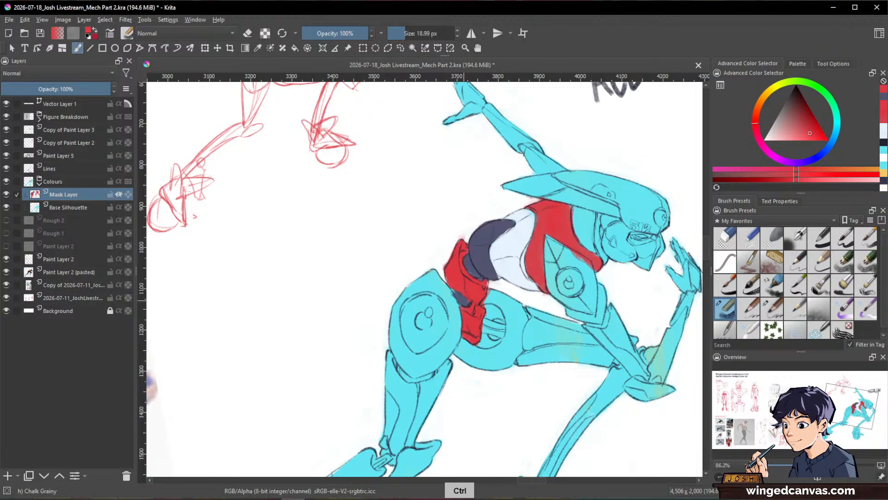
left_click(471, 284, "ctrl")
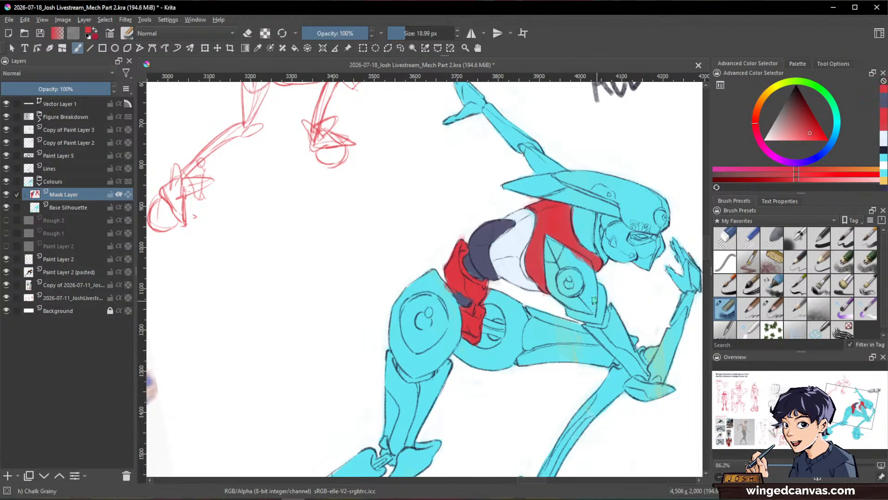
Step: Paint the whole helmet, its rear fins and the face red with the brush enlarged to about 34 px
left_click_drag(501, 289, 610, 381)
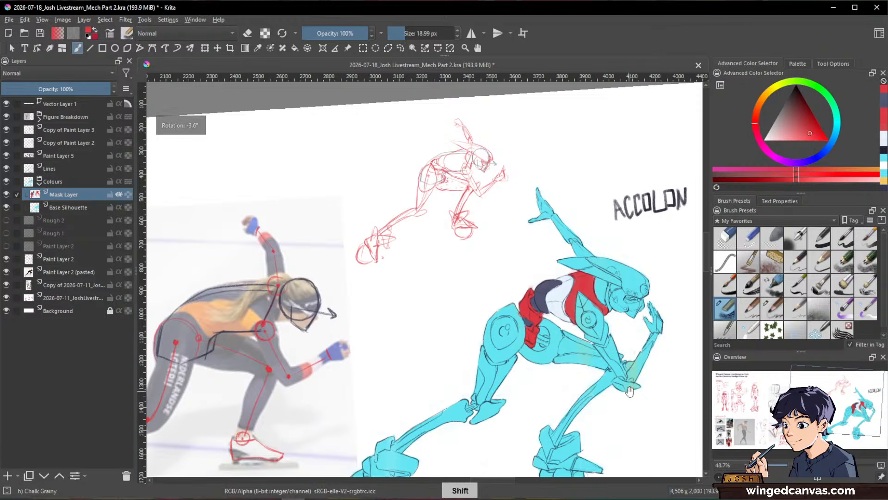
scroll(523, 343, "down", 4)
left_click_drag(611, 285, 653, 205, "ctrl")
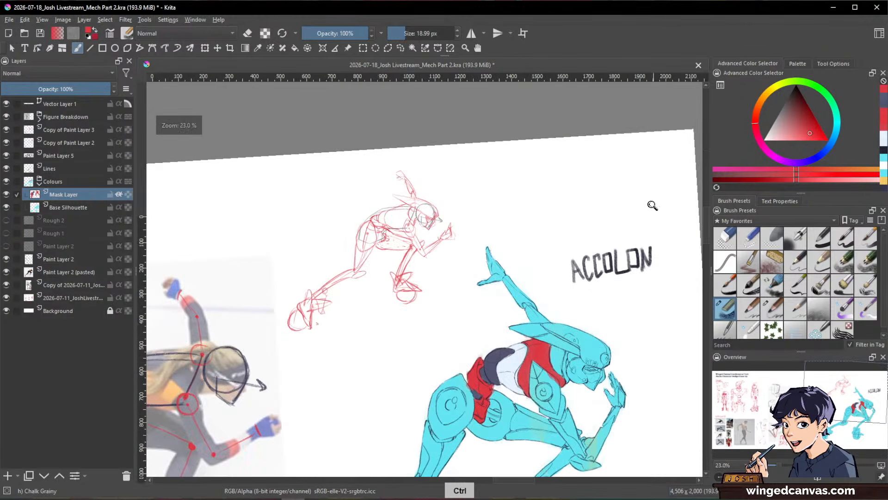
left_click_drag(622, 331, 586, 262)
left_click_drag(622, 239, 629, 291, "shift")
left_click_drag(556, 300, 565, 231, "ctrl")
left_click(411, 266, "ctrl")
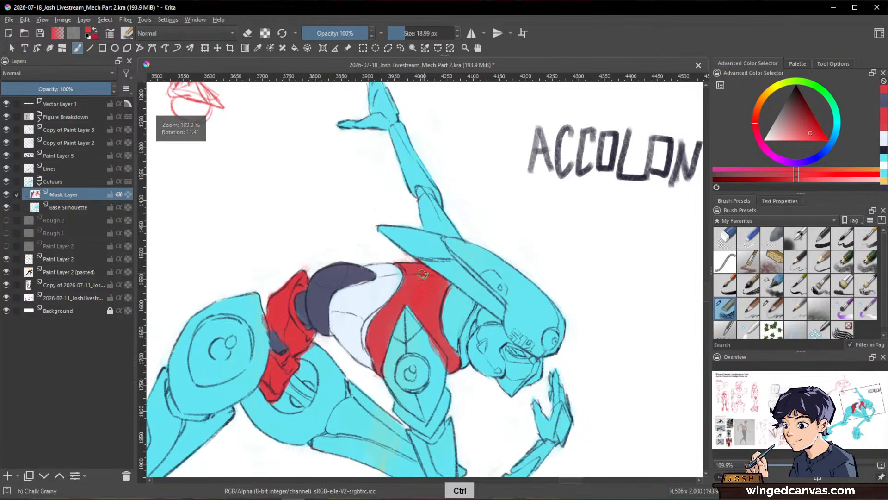
mouse_move(439, 246)
left_mouse_down("shift")
mouse_move(447, 248)
mouse_move(389, 233)
mouse_move(375, 218)
mouse_move(527, 287)
mouse_move(509, 306)
mouse_move(468, 282)
mouse_move(536, 320)
mouse_move(555, 314)
mouse_move(458, 245)
mouse_move(483, 257)
mouse_move(551, 333)
mouse_move(511, 322)
mouse_move(525, 303)
mouse_move(548, 319)
left_mouse_up("shift")
left_click_drag(611, 323, 626, 303)
left_click_drag(624, 352, 639, 259)
mouse_move(516, 263)
left_mouse_down()
mouse_move(549, 310)
mouse_move(567, 289)
mouse_move(531, 282)
mouse_move(504, 253)
mouse_move(502, 300)
mouse_move(512, 270)
left_mouse_up()
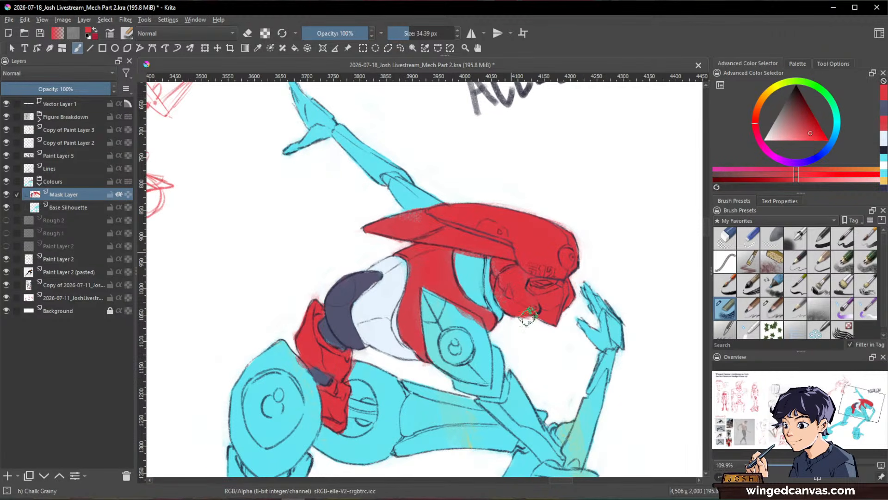
Step: Paint the pointed face mask below the eyes a warm off-white, shrinking the brush for its edges
left_click_drag(587, 287, 616, 247)
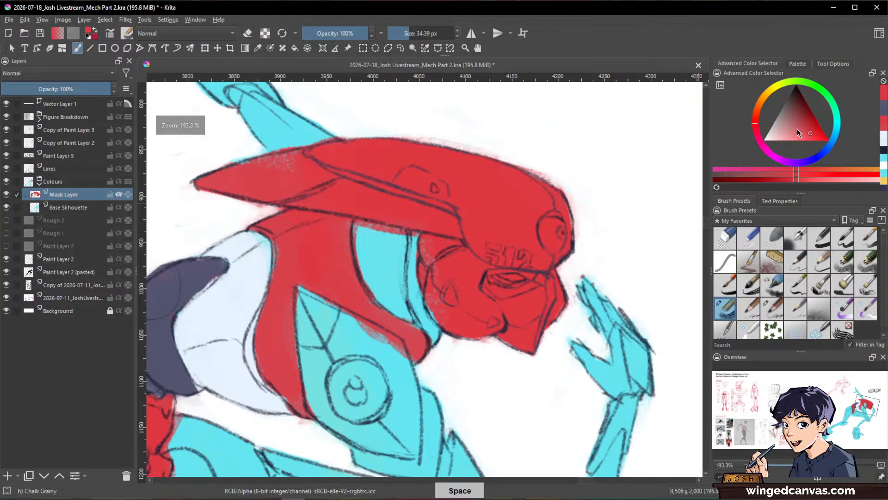
left_click(790, 135)
left_click_drag(788, 135, 772, 140)
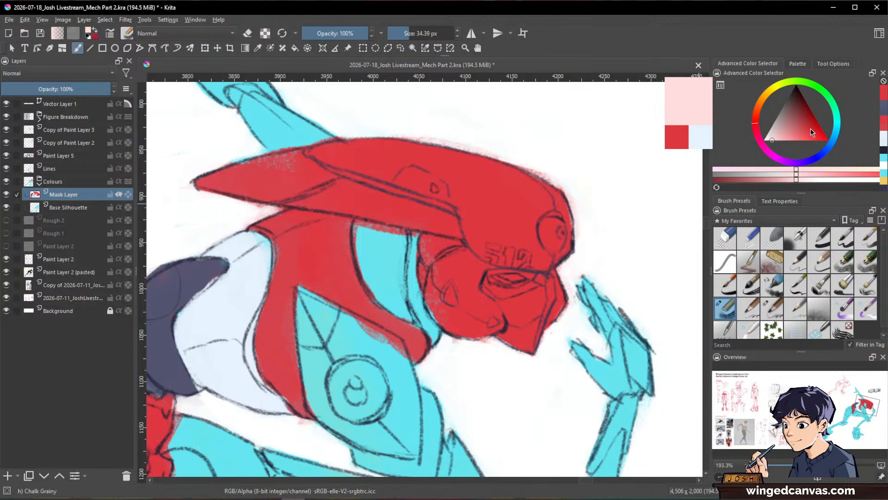
left_click(761, 102)
left_click(772, 140)
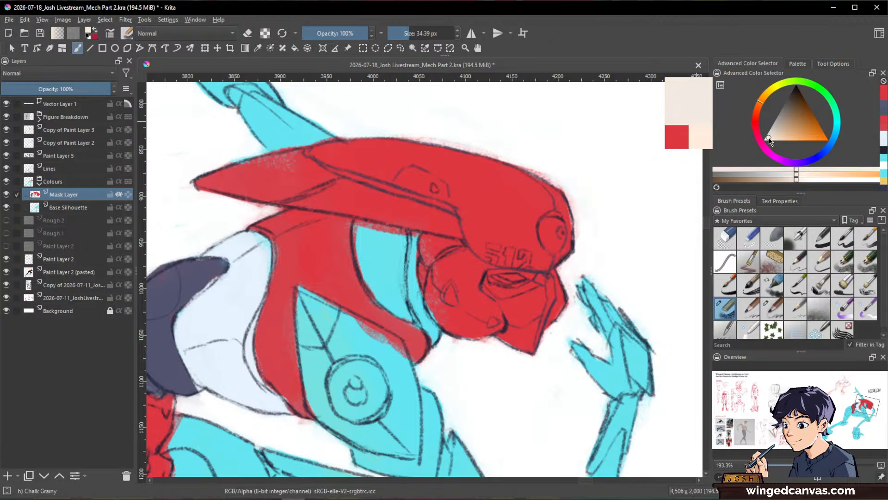
mouse_move(529, 307)
left_mouse_down()
mouse_move(513, 307)
mouse_move(531, 338)
left_mouse_up()
left_click_drag(542, 289, 525, 350)
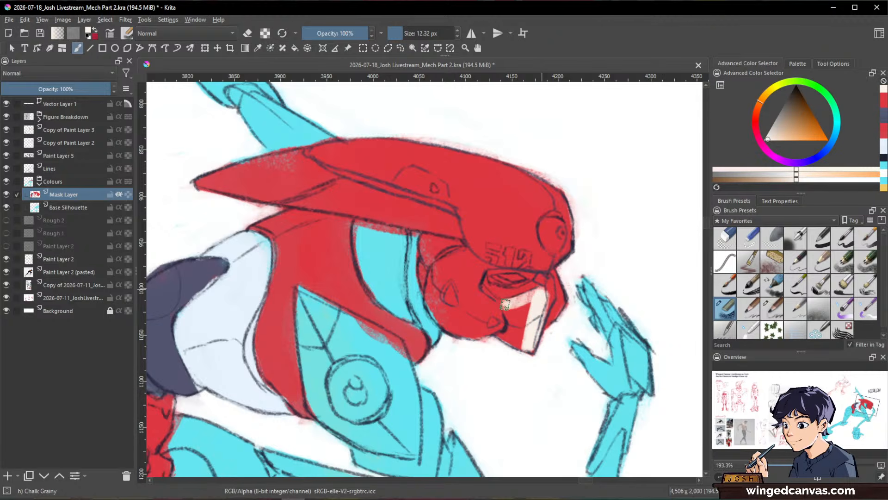
mouse_move(506, 304)
left_mouse_down()
mouse_move(519, 337)
mouse_move(550, 280)
mouse_move(545, 303)
mouse_move(509, 340)
mouse_move(501, 308)
left_mouse_up()
mouse_move(611, 301)
left_mouse_down()
mouse_move(573, 339)
mouse_move(567, 256)
left_mouse_up()
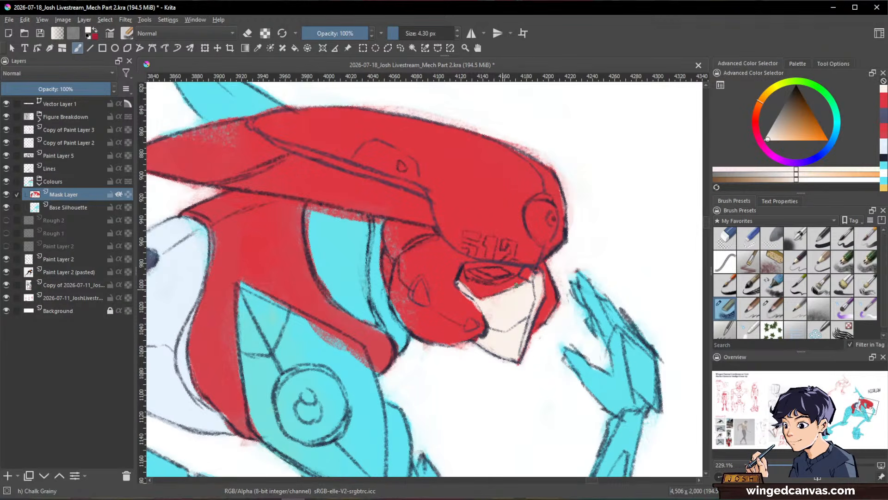
Step: Paint both eyes a muted green with a brush of about 4 px
key("ctrl")
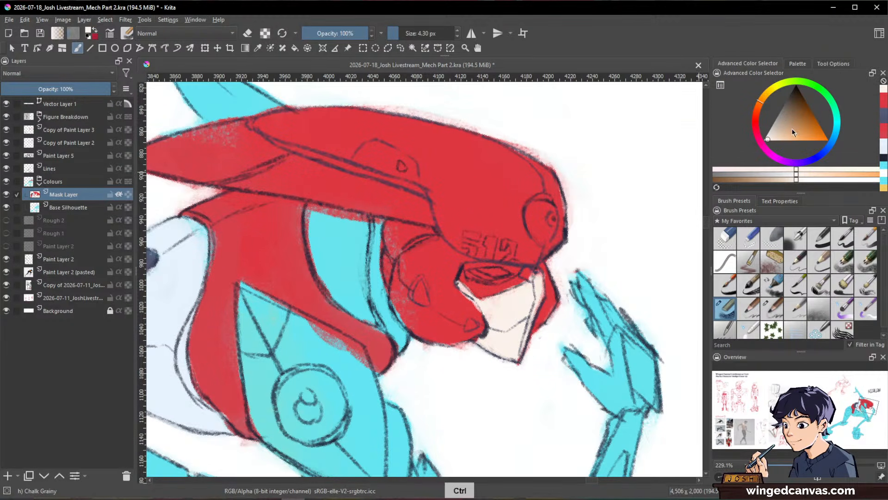
left_click(803, 139)
left_click_drag(768, 96, 788, 121)
left_click(805, 85)
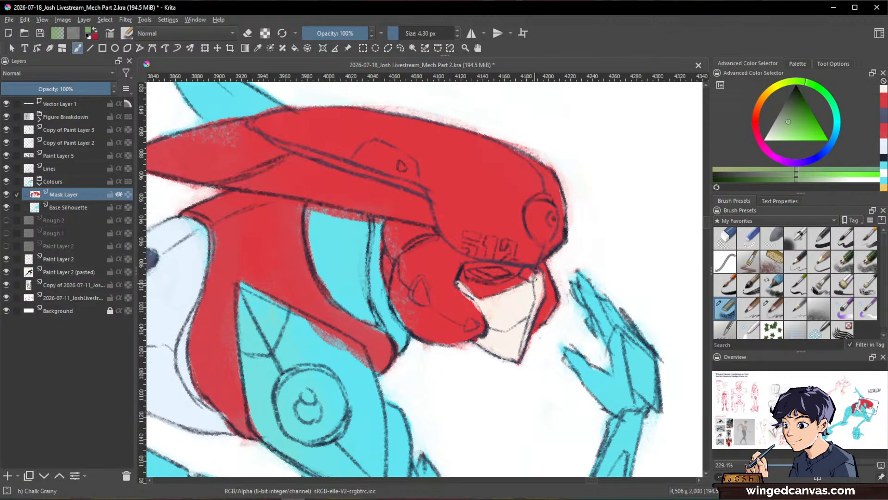
left_click_drag(524, 274, 499, 273)
key("space")
Step: Paint the eye socket around the green eyes dark blue-grey
mouse_move(618, 237)
left_mouse_down()
mouse_move(518, 330)
mouse_move(546, 270)
left_mouse_up()
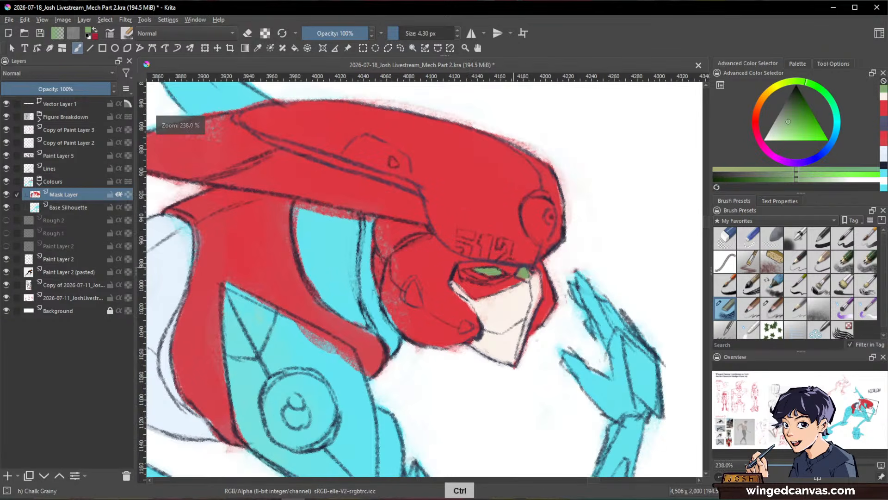
left_click(509, 277, "ctrl")
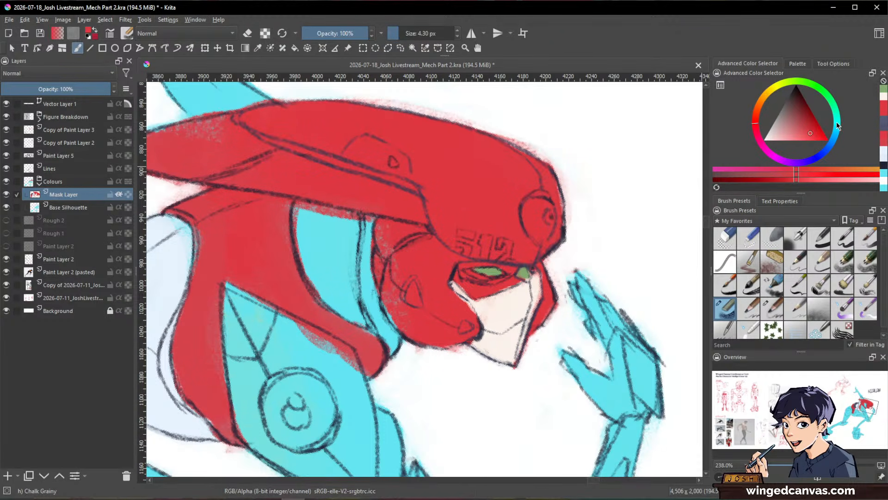
left_click(885, 127)
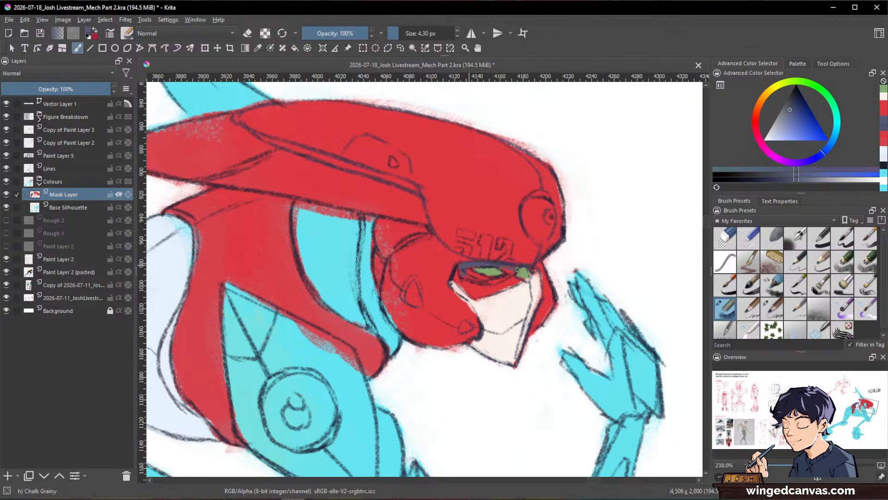
mouse_move(514, 267)
left_mouse_down()
mouse_move(466, 270)
mouse_move(502, 276)
left_mouse_up()
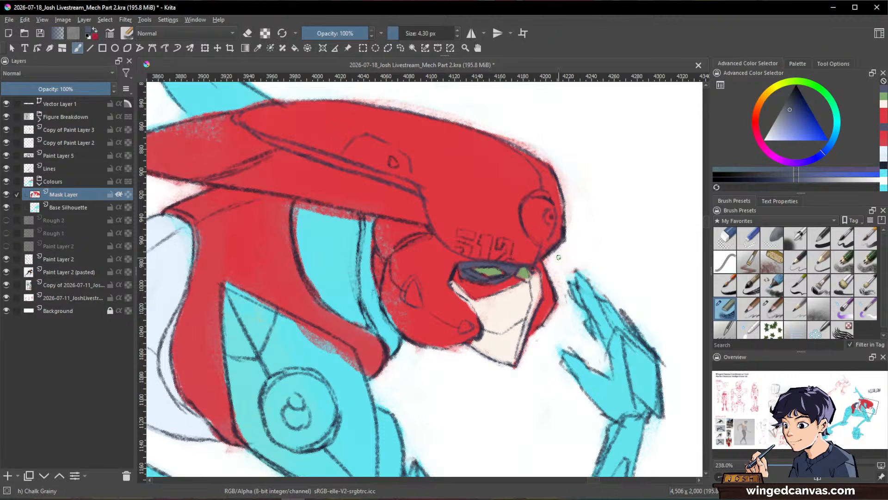
left_click_drag(632, 254, 574, 270)
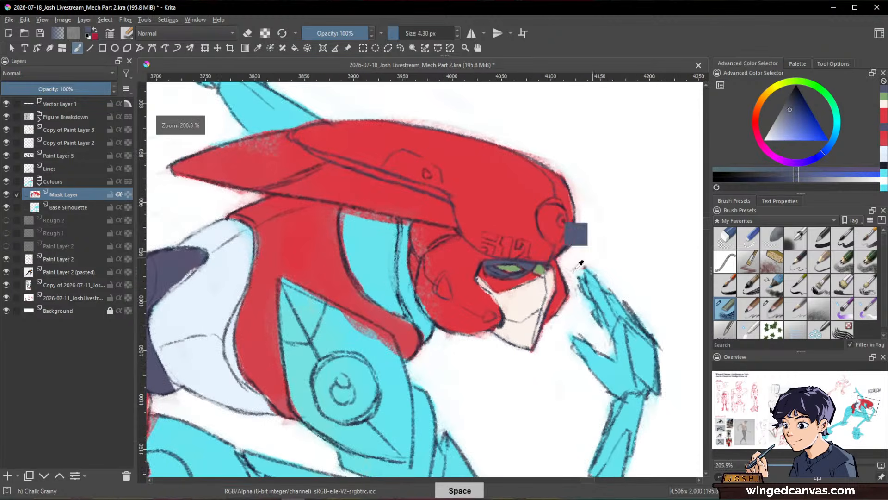
Step: Tidy the mask's edge with red and extend the off-white up to the eye socket
left_click(487, 303, "ctrl")
left_click_drag(476, 286, 491, 296)
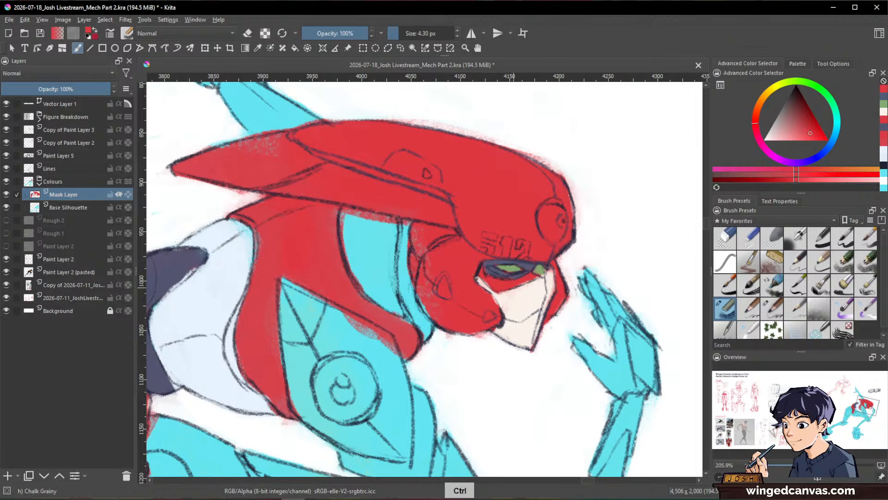
left_click(498, 293, "ctrl")
mouse_move(495, 285)
left_mouse_down("shift")
mouse_move(546, 282)
mouse_move(477, 282)
mouse_move(493, 291)
left_mouse_up("shift")
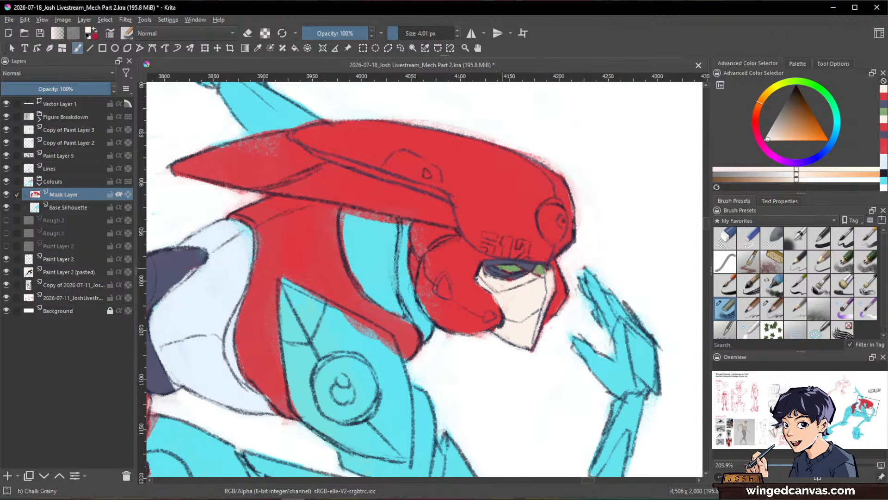
Step: Refine the eye area with sampled dark purple-grey around the socket and green on the eyes
left_click(489, 271, "ctrl")
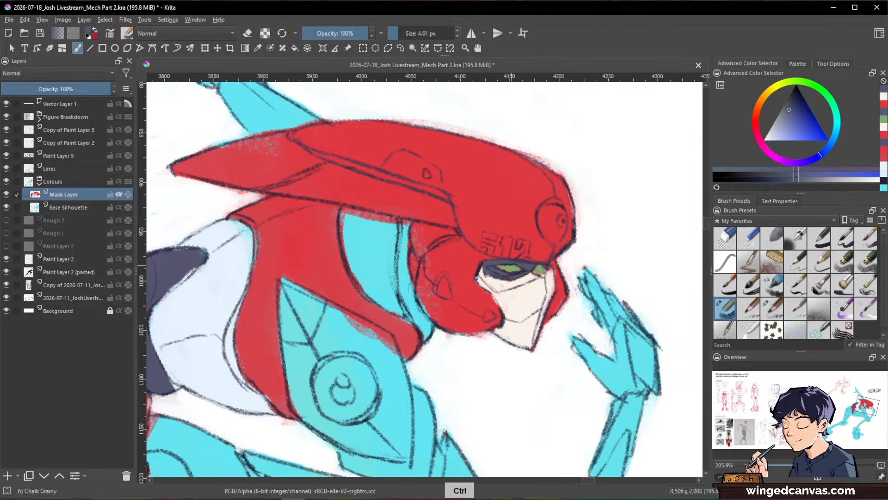
left_click(524, 269, "ctrl")
left_click_drag(502, 267, 544, 274)
left_click(540, 267, "ctrl")
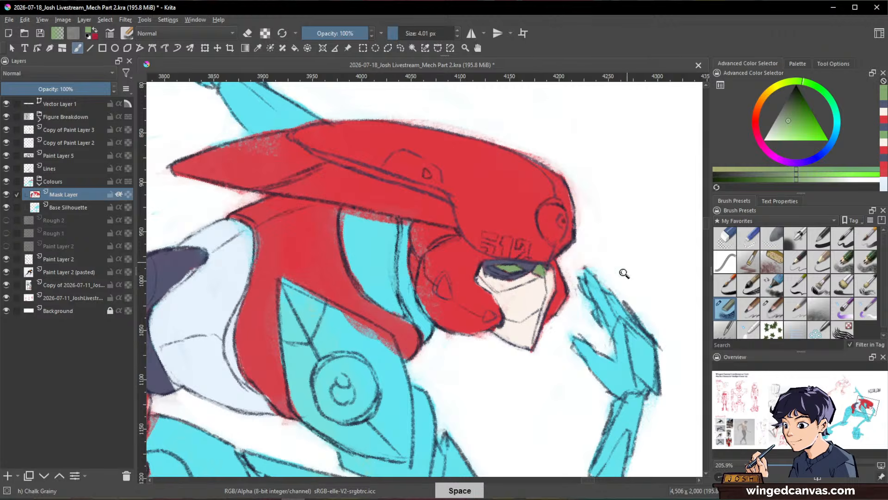
Step: Paint the small side panel of the helmet and the long strip along its lower fin off-white with a brush of about 9 px
mouse_move(625, 274)
left_mouse_down()
mouse_move(623, 330)
mouse_move(622, 287)
mouse_move(641, 349)
mouse_move(601, 349)
mouse_move(508, 95)
mouse_move(491, 88)
left_mouse_up()
left_click_drag(485, 119, 523, 164)
left_click(523, 199, "ctrl")
mouse_move(436, 262)
left_mouse_down("shift")
mouse_move(412, 261)
mouse_move(418, 268)
mouse_move(438, 236)
left_mouse_up("shift")
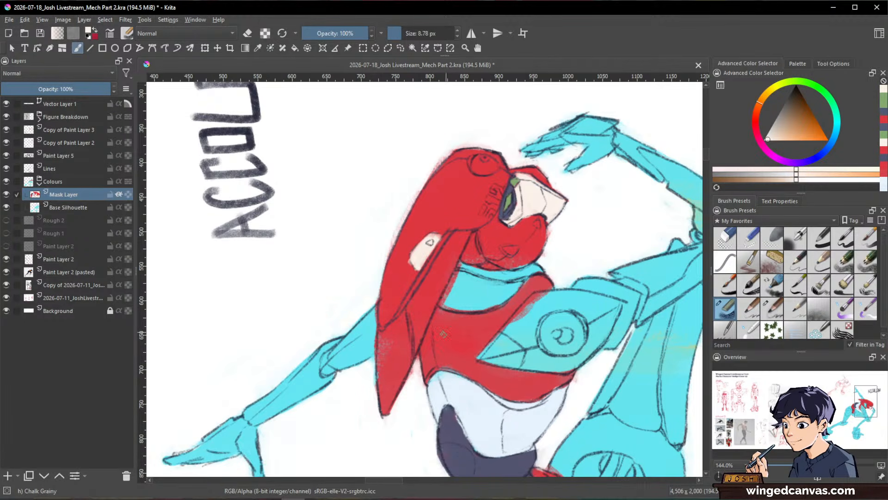
mouse_move(411, 315)
left_mouse_down()
mouse_move(453, 232)
mouse_move(465, 232)
mouse_move(448, 262)
mouse_move(464, 232)
mouse_move(453, 238)
mouse_move(410, 308)
mouse_move(416, 347)
mouse_move(421, 314)
mouse_move(419, 324)
mouse_move(433, 307)
mouse_move(416, 342)
left_mouse_up()
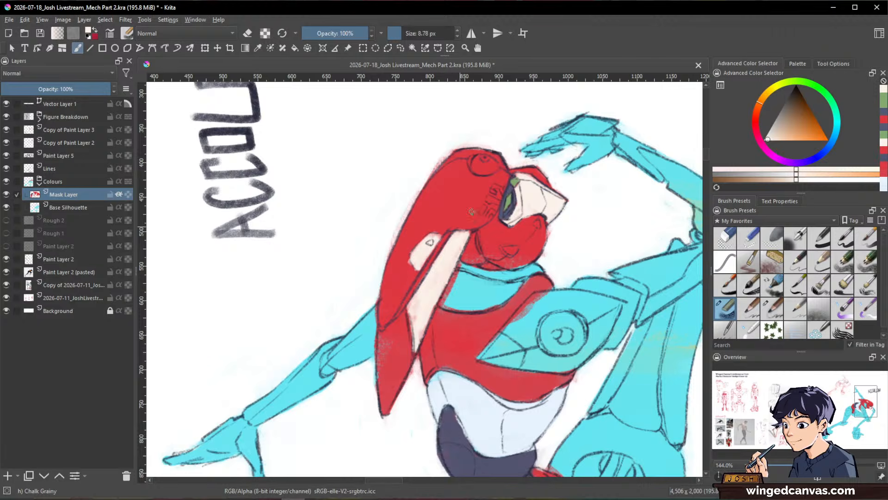
Step: Paint the cyan neck section behind the jaw guard off-white with a brush of about 20 px
left_click_drag(589, 155, 472, 440)
left_click_drag(632, 300, 554, 386)
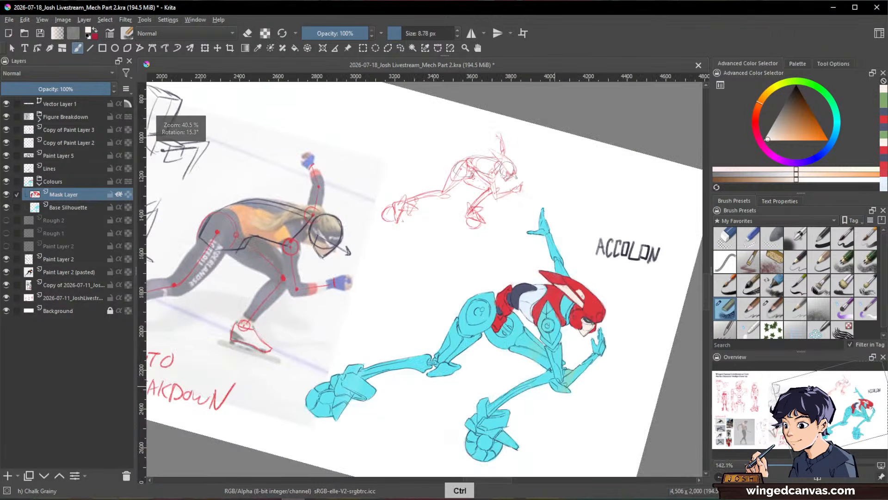
left_click_drag(615, 395, 636, 329)
left_click_drag(595, 266, 673, 177)
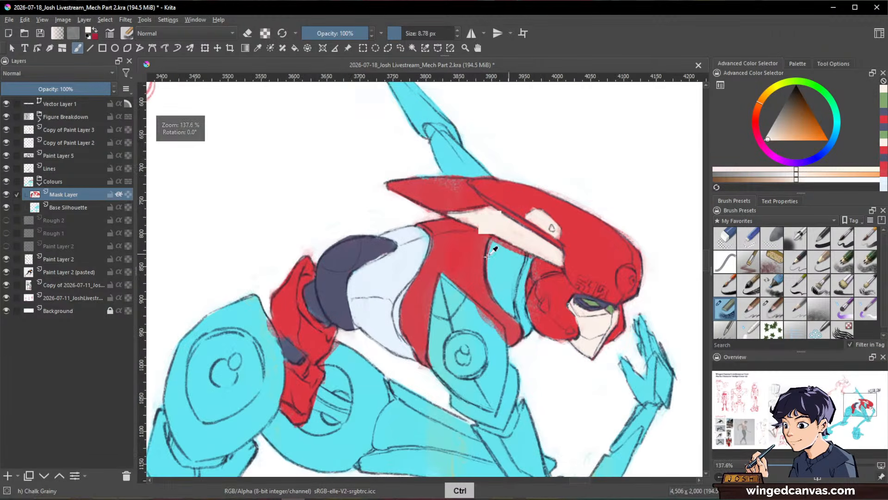
left_click(510, 230, "ctrl")
mouse_move(505, 257)
left_mouse_down()
mouse_move(511, 284)
mouse_move(495, 244)
mouse_move(497, 288)
mouse_move(494, 249)
mouse_move(515, 283)
mouse_move(499, 239)
mouse_move(513, 253)
left_mouse_up()
left_click_drag(578, 265, 553, 311)
Step: Sample the helmet red, darken it and start covering the rear part of the neck with dark red
mouse_move(356, 372)
left_mouse_down()
mouse_move(602, 233)
mouse_move(621, 215)
mouse_move(550, 361)
left_mouse_up()
left_click_drag(397, 264, 340, 341)
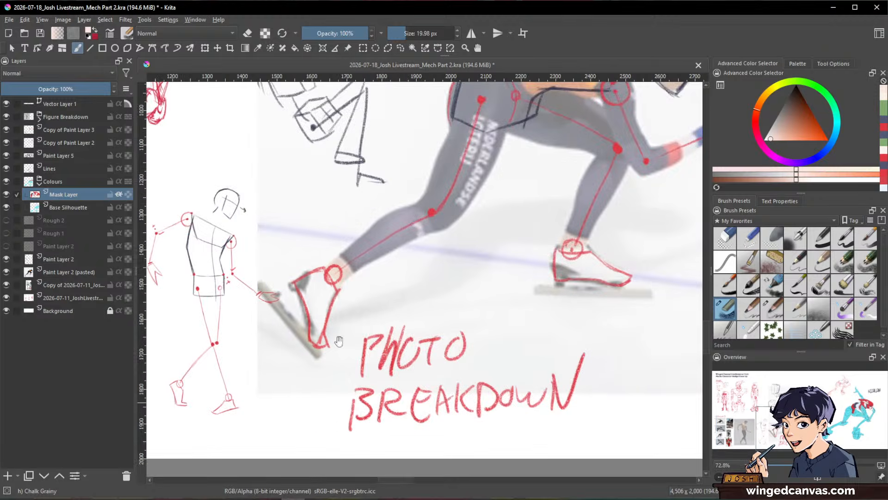
left_click_drag(648, 250, 353, 389)
left_click_drag(638, 304, 345, 383)
left_click_drag(506, 313, 548, 250)
left_click(557, 202, "ctrl")
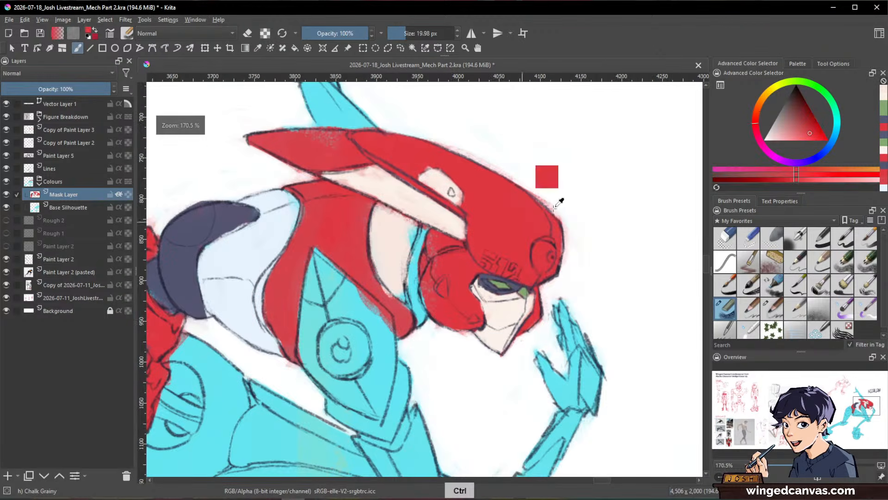
left_click(807, 124)
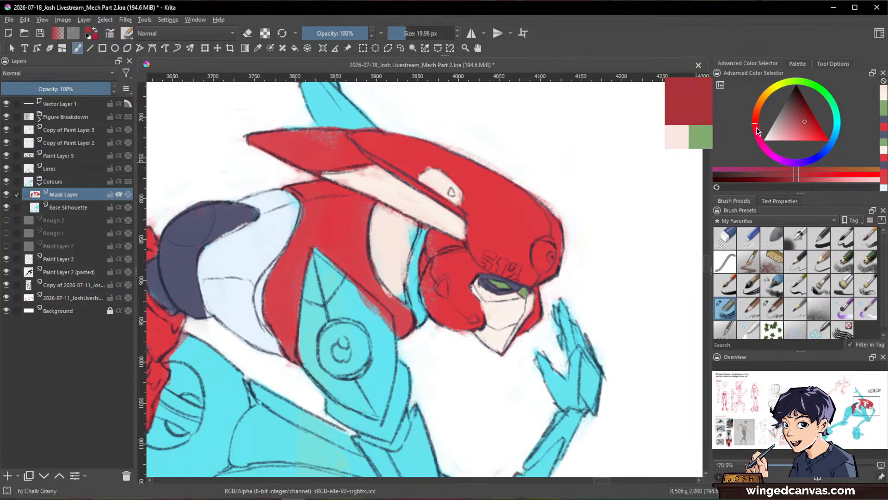
left_click(812, 122)
left_click_drag(458, 222, 468, 200, "ctrl")
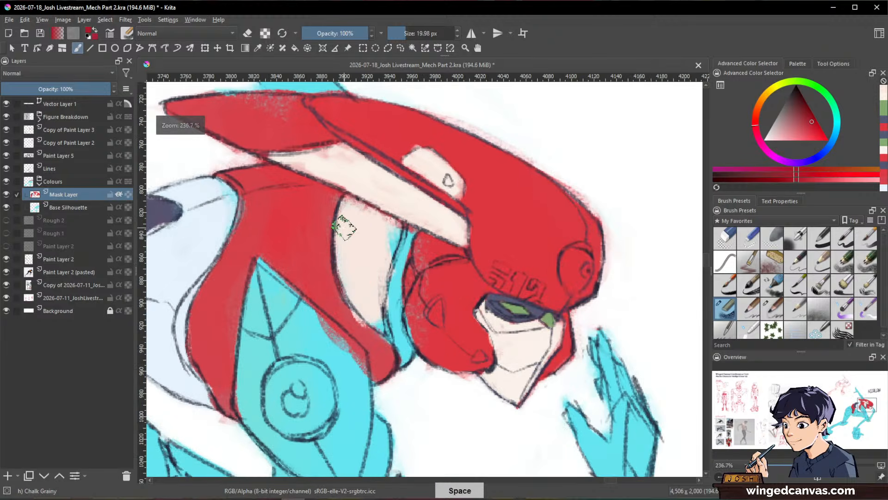
mouse_move(348, 225)
left_mouse_down()
mouse_move(361, 288)
mouse_move(360, 277)
left_mouse_up()
left_click_drag(368, 240, 356, 239, "shift")
mouse_move(348, 198)
left_mouse_down()
mouse_move(342, 223)
mouse_move(359, 317)
left_mouse_up()
left_click_drag(345, 262, 376, 327)
left_click_drag(323, 222, 320, 222, "shift")
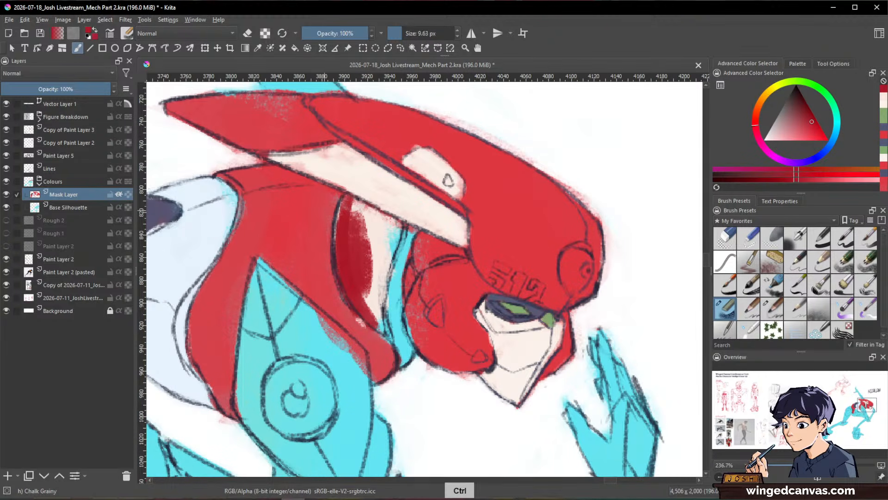
Step: Fill the rest of the neck and the narrow strips beside the jaw guard dark red with a brush of about 10 px
left_click(322, 215, "ctrl")
left_click(327, 234, "ctrl")
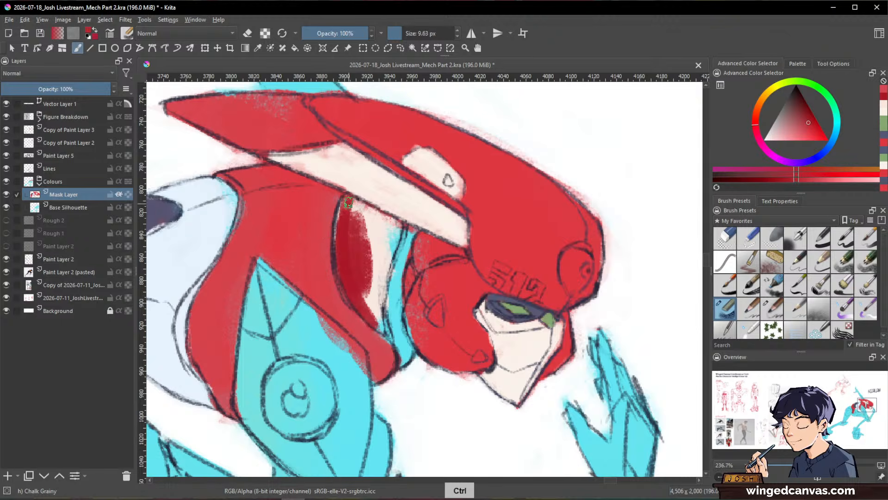
mouse_move(379, 214)
left_mouse_down()
mouse_move(400, 224)
mouse_move(389, 304)
mouse_move(387, 274)
mouse_move(348, 200)
mouse_move(349, 285)
mouse_move(362, 222)
mouse_move(389, 250)
mouse_move(374, 284)
mouse_move(348, 238)
mouse_move(347, 257)
mouse_move(398, 341)
mouse_move(409, 233)
left_mouse_up()
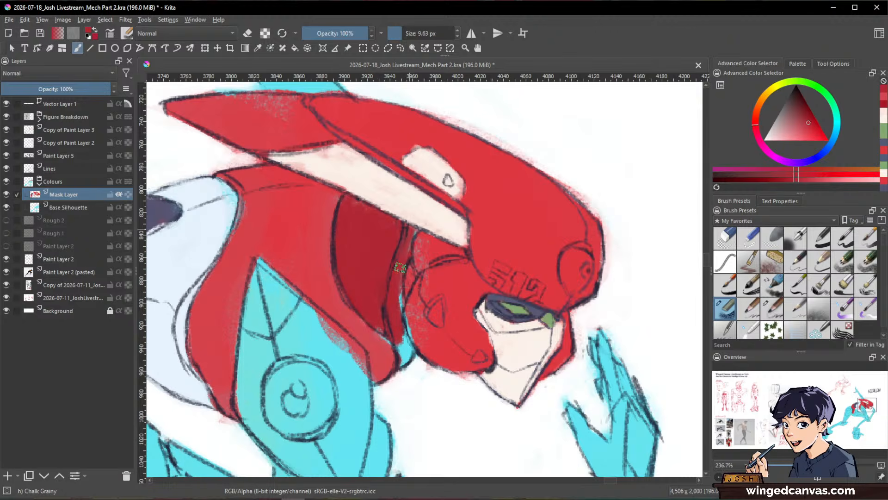
left_click_drag(400, 267, 397, 303)
left_click_drag(397, 303, 404, 245)
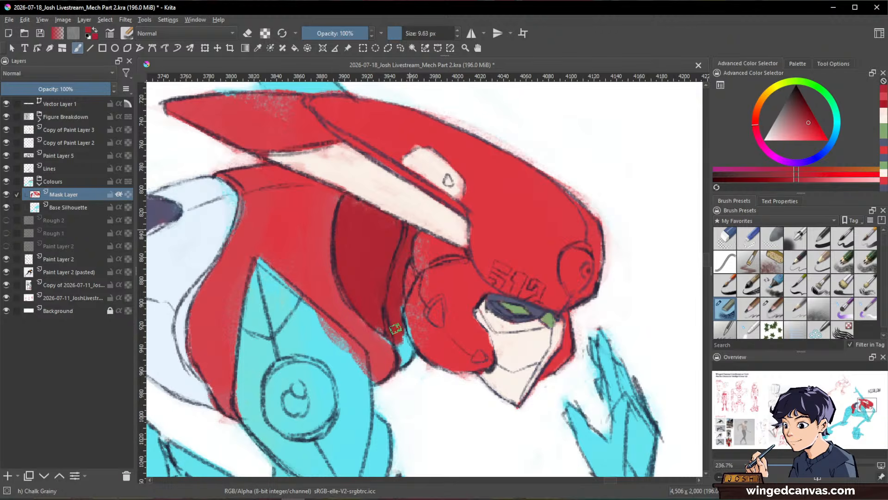
mouse_move(396, 328)
left_mouse_down()
mouse_move(403, 348)
mouse_move(399, 295)
mouse_move(412, 354)
mouse_move(397, 342)
left_mouse_up()
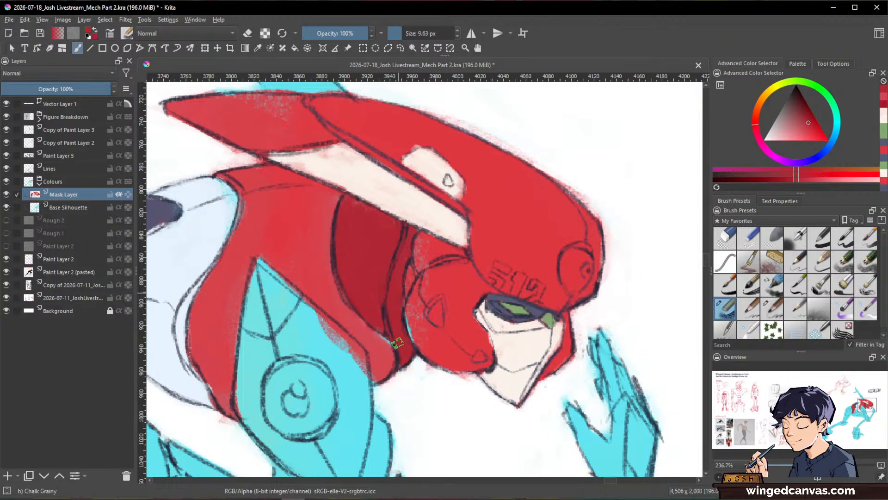
Step: Even out the chest plate beside the shoulder and the rear edge of the jaw guard with the sampled bright red
left_click(327, 255, "ctrl")
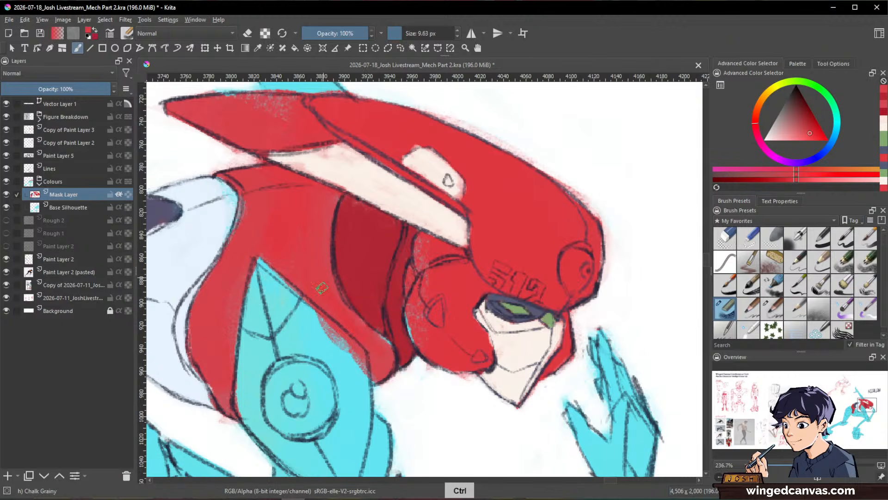
mouse_move(366, 328)
left_mouse_down()
mouse_move(375, 352)
mouse_move(342, 317)
left_mouse_up()
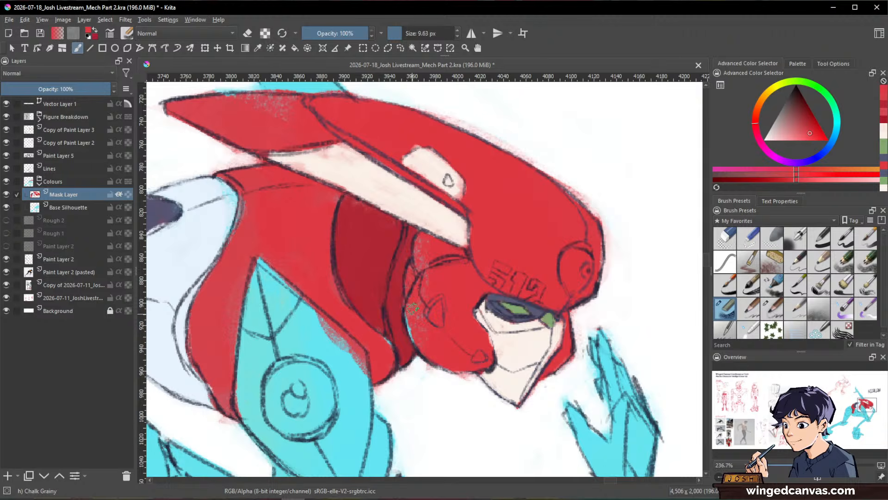
mouse_move(412, 308)
left_mouse_down()
mouse_move(422, 345)
mouse_move(415, 280)
left_mouse_up()
key("ctrl")
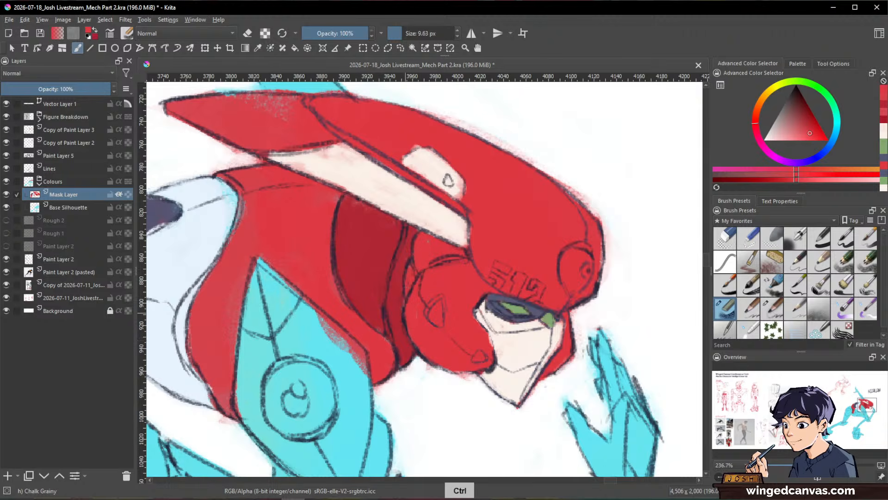
Step: Mix a deeper red and shade the recess between the helmet's lower fin and the jaw guard
left_click_drag(552, 299, 532, 369)
left_click_drag(569, 297, 558, 226)
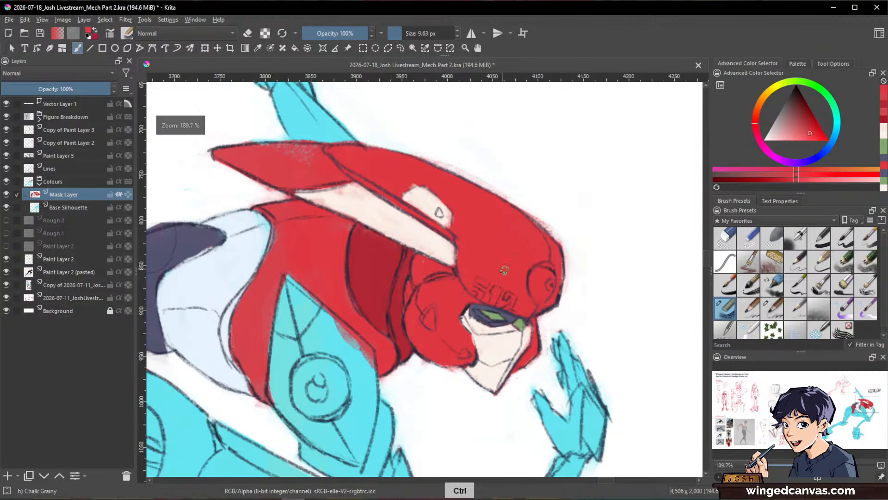
left_click(437, 206, "ctrl")
left_click_drag(438, 225, 437, 269)
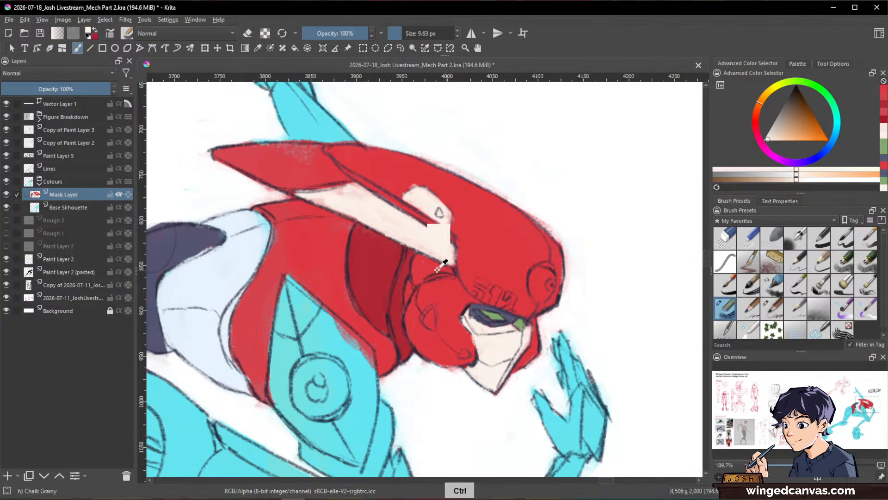
left_click(437, 269, "ctrl")
left_click(807, 118)
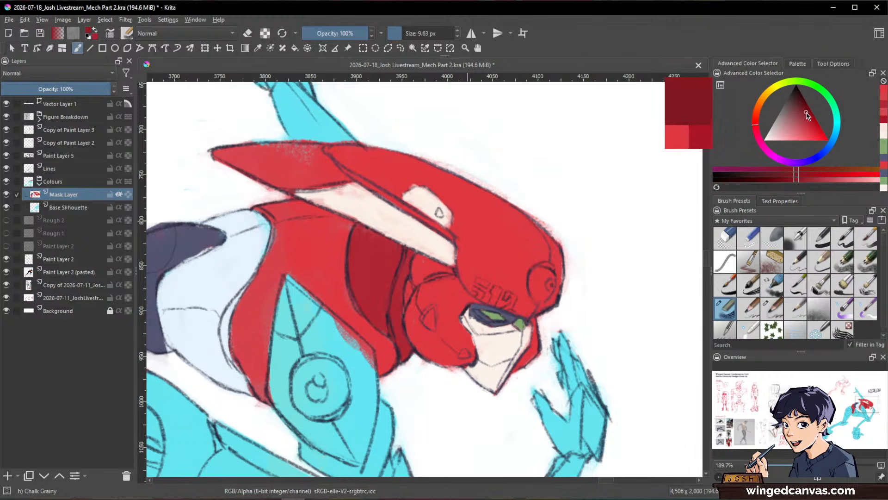
mouse_move(420, 278)
left_mouse_down()
mouse_move(418, 257)
mouse_move(416, 270)
mouse_move(419, 258)
mouse_move(444, 269)
mouse_move(416, 281)
mouse_move(452, 271)
mouse_move(411, 282)
left_mouse_up()
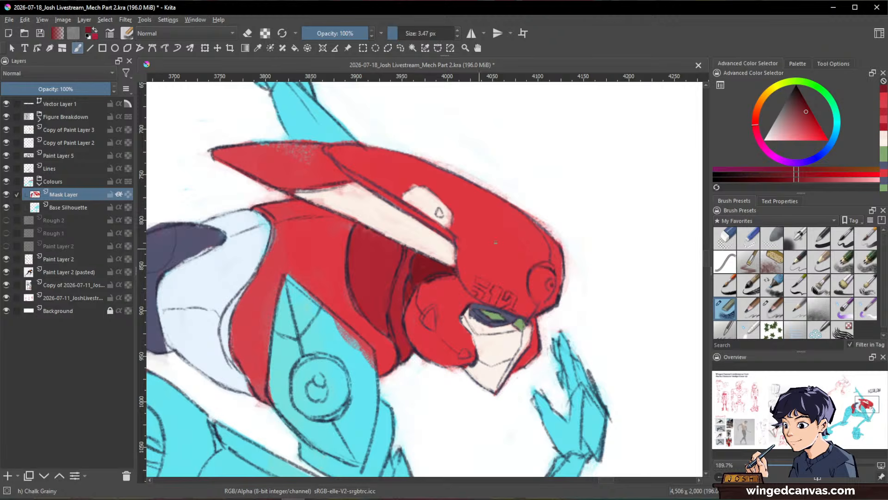
Step: Sample the eye green, darken it and paint the round disc on the helmet's forehead with a brush of about 8 px
left_click_drag(614, 260, 527, 342)
mouse_move(574, 236)
left_mouse_down()
mouse_move(670, 163)
mouse_move(582, 240)
left_mouse_up()
left_click(588, 323, "ctrl")
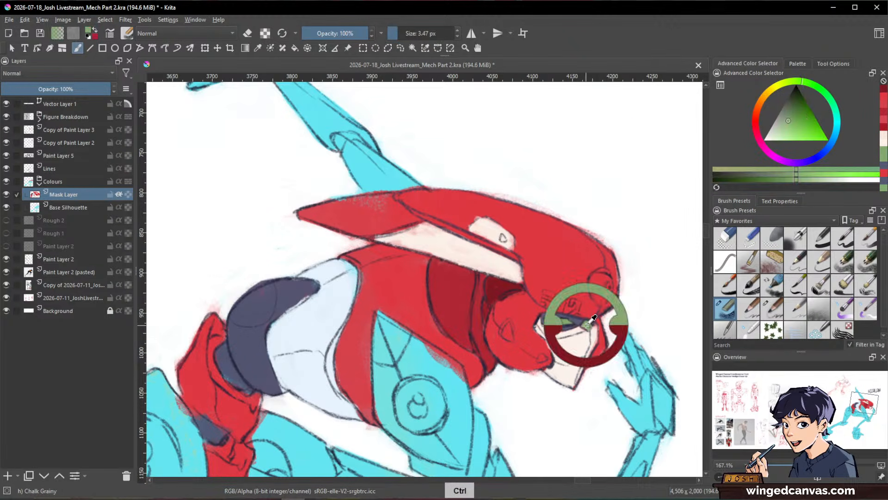
left_click_drag(790, 124, 797, 105)
mouse_move(599, 283)
left_mouse_down()
mouse_move(606, 279)
mouse_move(601, 295)
left_mouse_up()
left_click_drag(606, 282, 600, 282)
left_click_drag(604, 276, 591, 287)
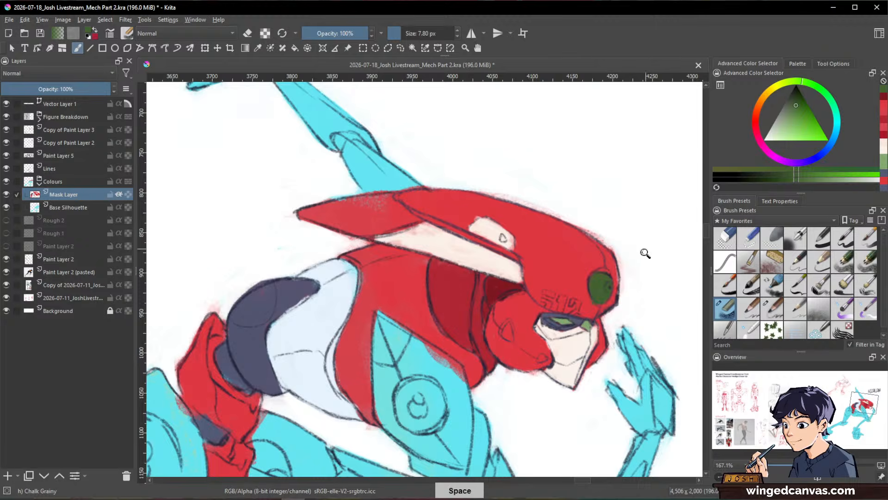
Step: Recolour the pale blue midriff panel off-white with a brush of about 20 px
scroll(645, 252, "down", 3)
left_click_drag(666, 326, 645, 367)
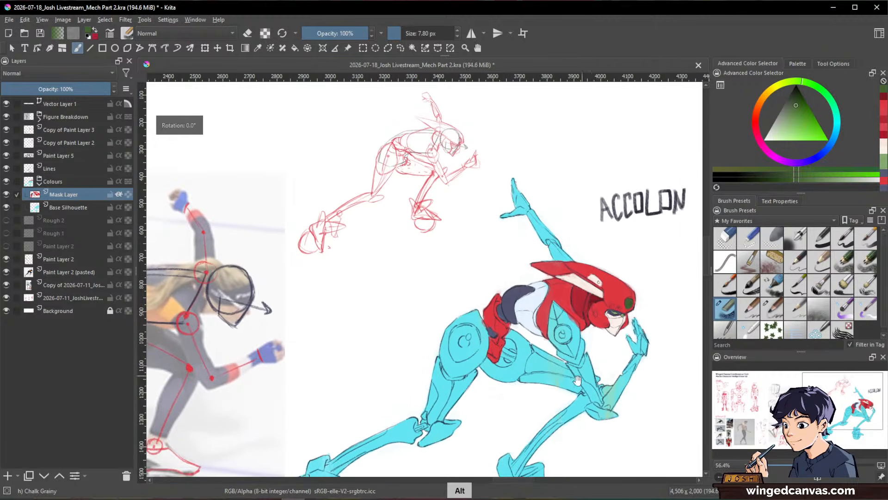
left_click_drag(578, 381, 600, 340)
left_click_drag(601, 340, 602, 314)
left_click(656, 255, "ctrl")
left_click_drag(536, 221, 526, 252)
left_click_drag(535, 216, 516, 222)
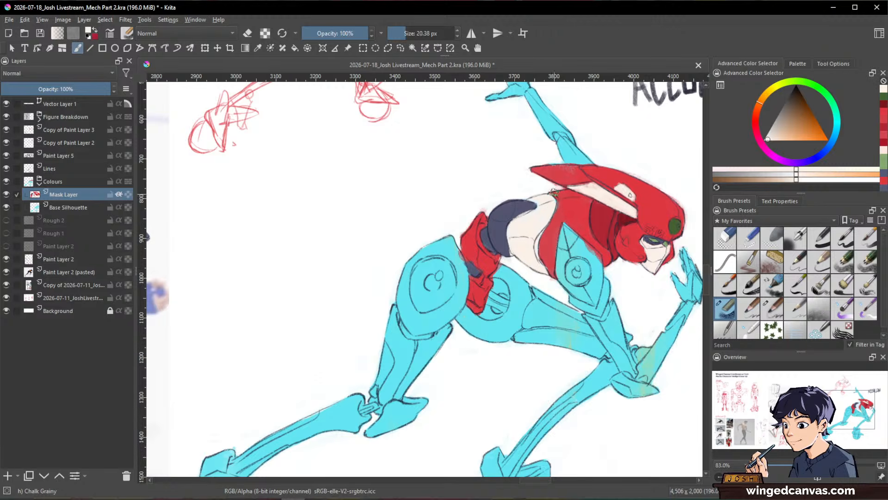
Step: Tidy the border between the off-white midriff and the dark waist section using sampled dark purple-grey and off-white
left_click_drag(663, 258, 624, 164)
left_click(441, 167, "ctrl")
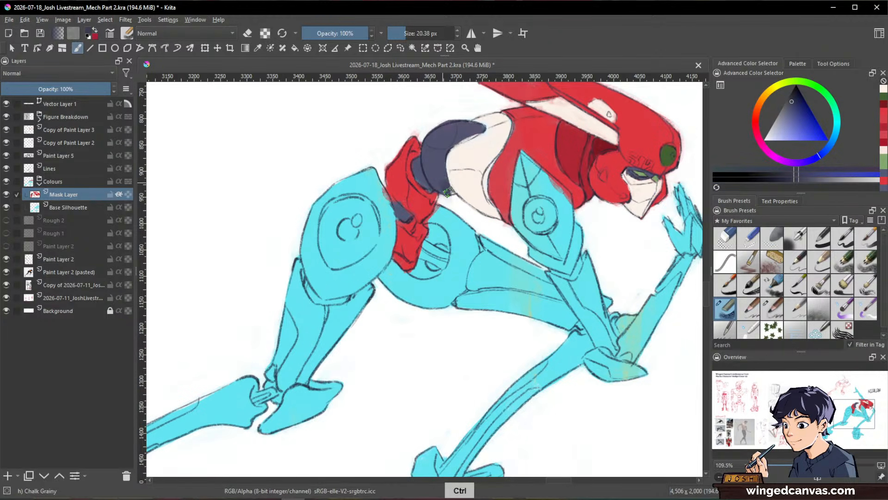
mouse_move(475, 131)
left_mouse_down()
mouse_move(456, 133)
mouse_move(438, 170)
mouse_move(441, 136)
mouse_move(481, 121)
mouse_move(453, 164)
mouse_move(471, 142)
mouse_move(481, 382)
left_mouse_up()
left_click(443, 139, "ctrl")
left_click(490, 132, "ctrl")
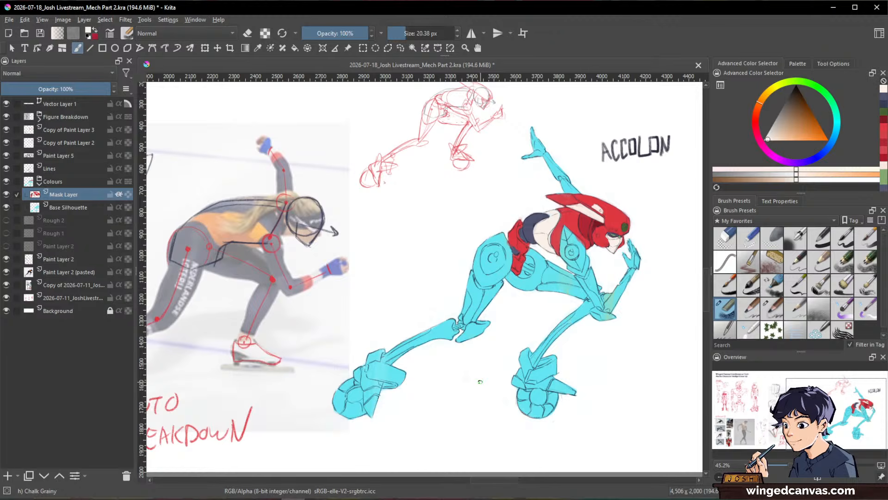
Step: Paint the rear thigh's rounded armour plate and the round pelvis piece off-white, using brushes of about 34 and 12 px
key("ctrl")
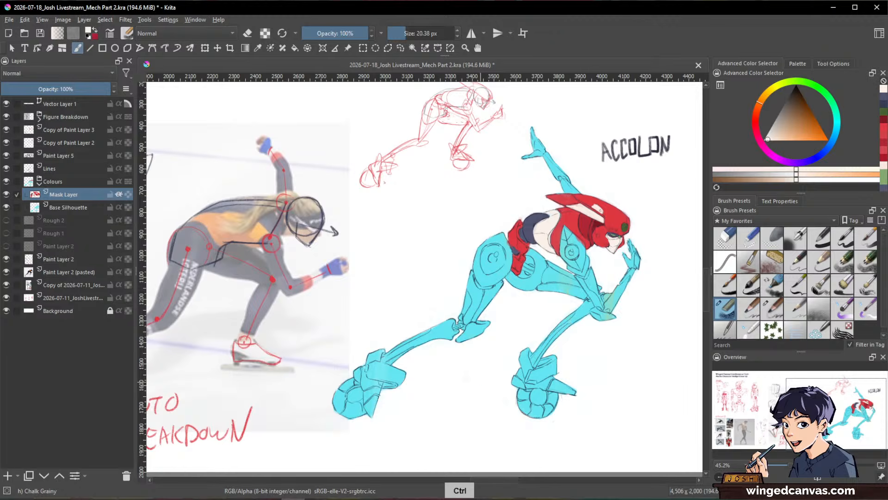
key("space")
left_click_drag(670, 43, 651, 135)
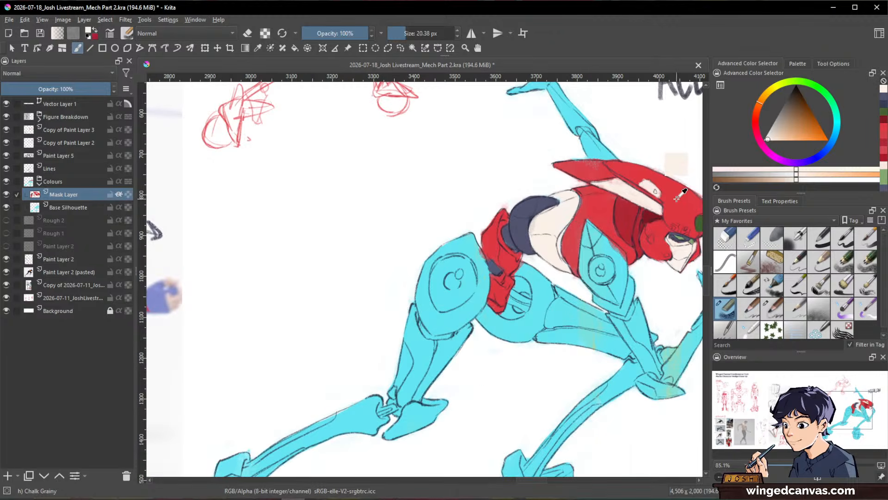
left_click(558, 216, "ctrl")
left_click_drag(457, 265, 463, 265, "shift")
mouse_move(459, 239)
left_mouse_down()
mouse_move(426, 278)
mouse_move(454, 314)
left_mouse_up()
mouse_move(468, 236)
left_mouse_down()
mouse_move(479, 289)
mouse_move(476, 250)
mouse_move(483, 283)
mouse_move(482, 276)
mouse_move(459, 323)
mouse_move(458, 288)
mouse_move(436, 328)
mouse_move(472, 317)
left_mouse_up()
mouse_move(533, 272)
left_mouse_down()
mouse_move(526, 310)
mouse_move(530, 263)
mouse_move(519, 277)
mouse_move(529, 261)
mouse_move(547, 293)
mouse_move(517, 302)
mouse_move(520, 287)
mouse_move(493, 339)
mouse_move(482, 289)
mouse_move(487, 315)
mouse_move(503, 323)
left_mouse_up()
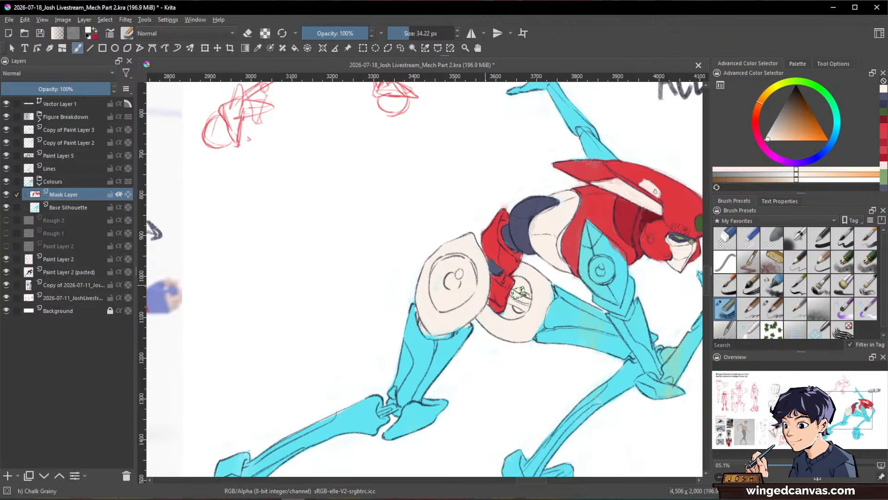
mouse_move(527, 293)
left_mouse_down()
mouse_move(527, 250)
mouse_move(514, 295)
mouse_move(501, 295)
left_mouse_up()
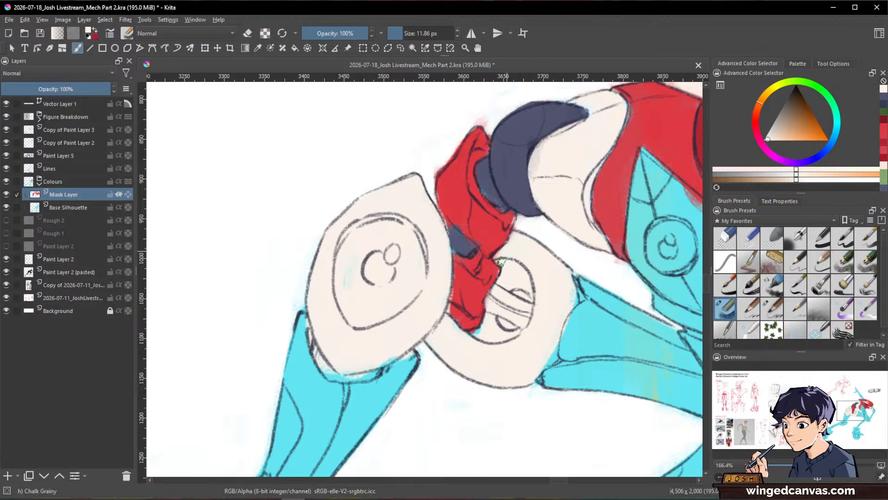
Step: Touch up the red hip armour's edge and extend its dark blue-grey strap up to the thigh plate with a 5.79 px brush
left_click(511, 215, "ctrl")
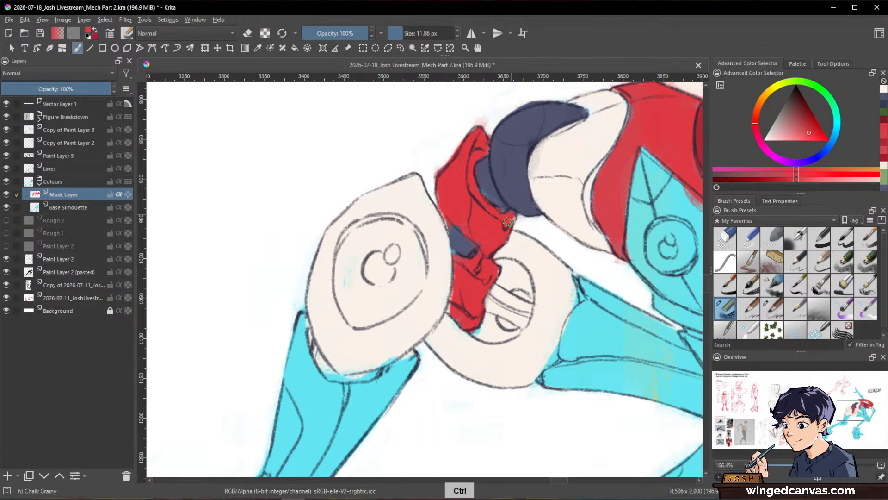
left_click_drag(509, 222, 511, 216)
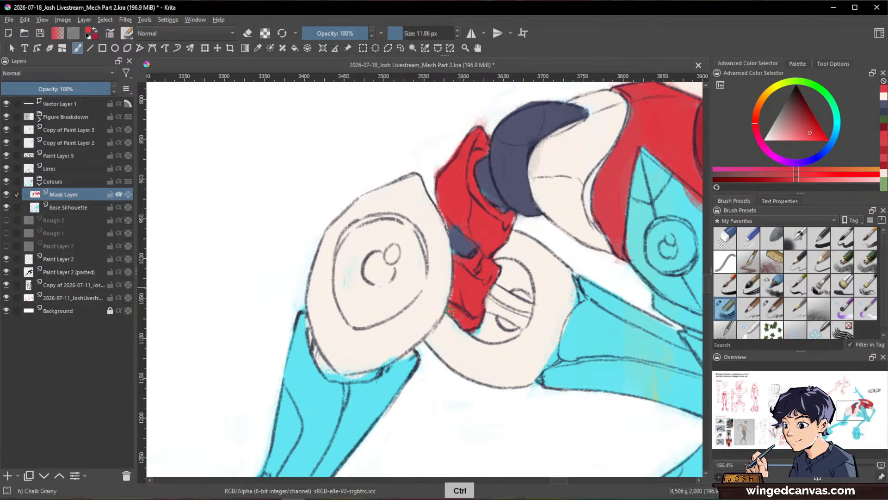
left_click(457, 239, "ctrl")
mouse_move(461, 239)
left_mouse_down()
mouse_move(434, 203)
mouse_move(453, 227)
left_mouse_up()
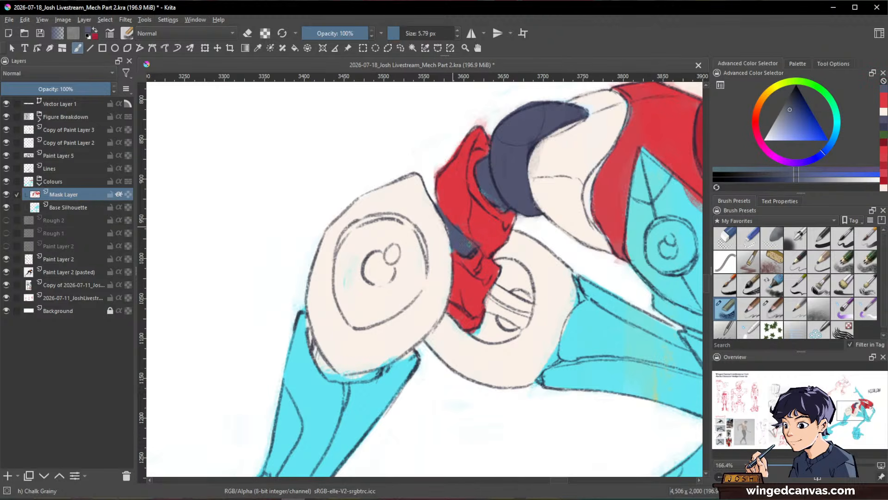
Step: Clean the area around the hip strap with sampled red and fill the waist joint's lower edge dark blue-grey
left_click(461, 261, "ctrl")
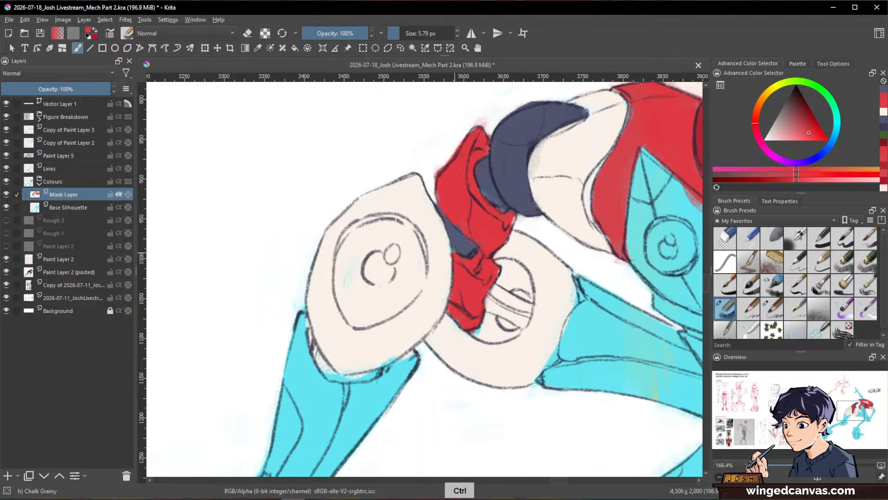
left_click(445, 233, "ctrl")
mouse_move(460, 260)
left_mouse_down()
mouse_move(446, 232)
mouse_move(454, 259)
left_mouse_up()
left_click(463, 260, "ctrl")
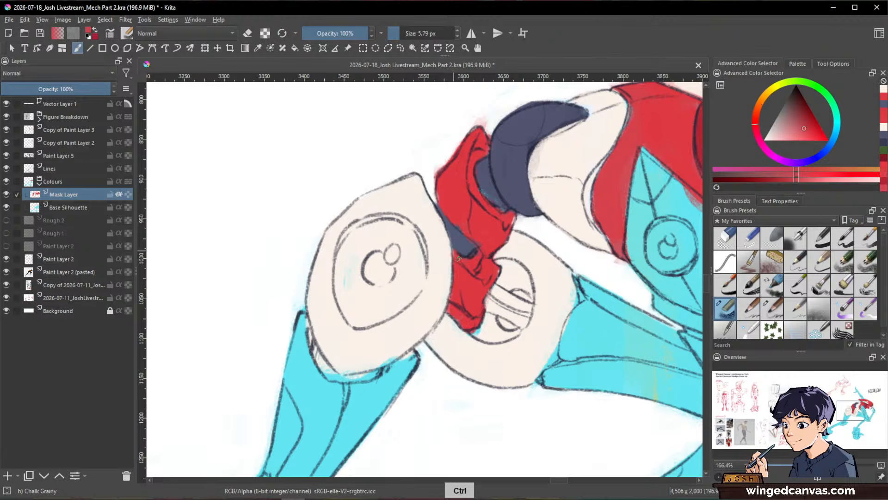
left_click(484, 188, "ctrl")
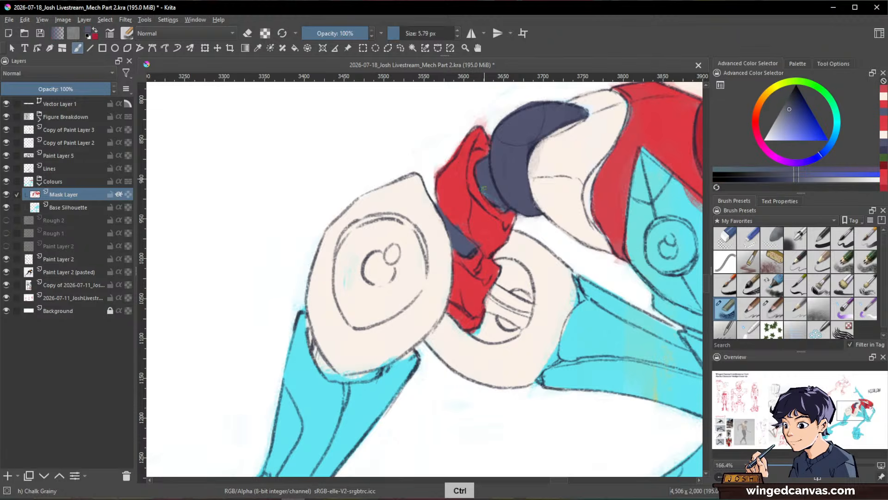
left_click_drag(498, 205, 503, 211)
left_click_drag(596, 250, 519, 358)
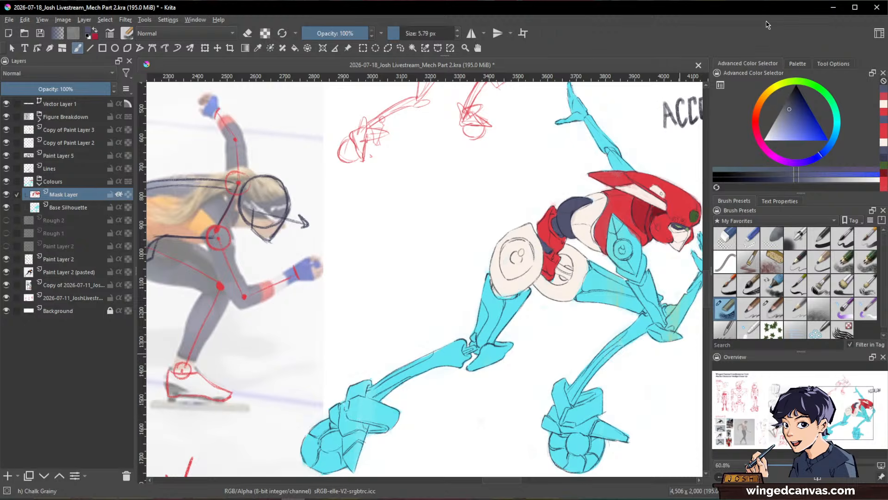
Step: Fill the round joint inside the off-white pelvis piece dark blue-grey with a 13.6 px brush and tidy its edge with sampled off-white
key("space")
left_click_drag(585, 250, 537, 265)
key("shift+space")
left_click_drag(618, 275, 592, 376)
key("ctrl+space")
left_click_drag(519, 335, 530, 287)
left_click(545, 243, "ctrl")
mouse_move(491, 327)
left_mouse_down()
mouse_move(468, 330)
mouse_move(484, 352)
mouse_move(471, 328)
mouse_move(485, 331)
mouse_move(479, 325)
mouse_move(481, 349)
mouse_move(476, 339)
mouse_move(463, 339)
mouse_move(467, 334)
mouse_move(449, 342)
mouse_move(477, 352)
mouse_move(453, 343)
mouse_move(483, 326)
mouse_move(490, 308)
mouse_move(496, 341)
mouse_move(492, 317)
mouse_move(485, 319)
mouse_move(496, 314)
mouse_move(498, 337)
left_mouse_up()
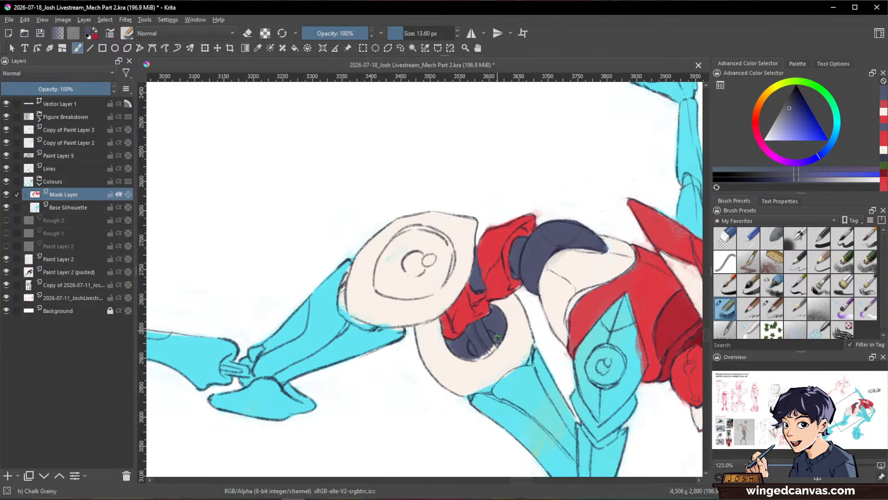
left_click(442, 342, "ctrl")
left_click_drag(441, 343, 452, 358)
Step: Fill the rear thigh plate's inner disc dark green at 22.17 px, starting from the forehead disc's green and shifting it darker
left_click_drag(578, 310, 502, 393)
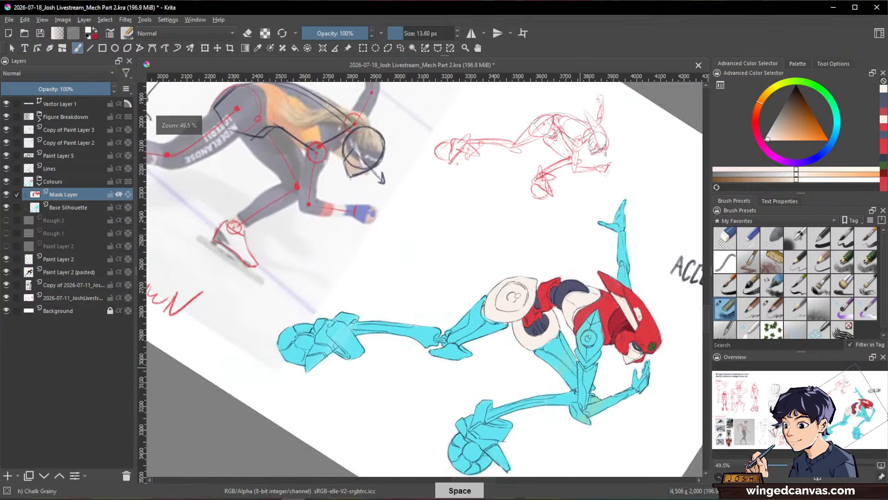
mouse_move(613, 410)
left_mouse_down()
mouse_move(641, 293)
mouse_move(634, 263)
left_mouse_up()
left_click_drag(624, 218, 637, 157)
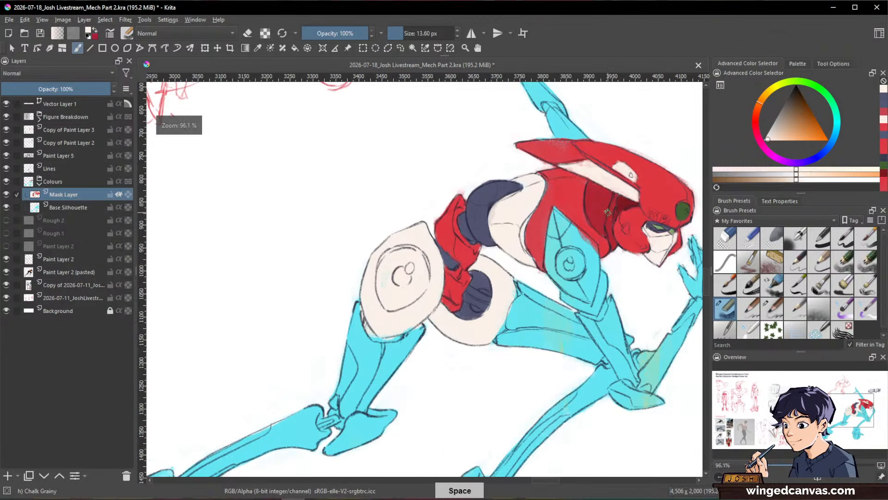
left_click(681, 210, "ctrl")
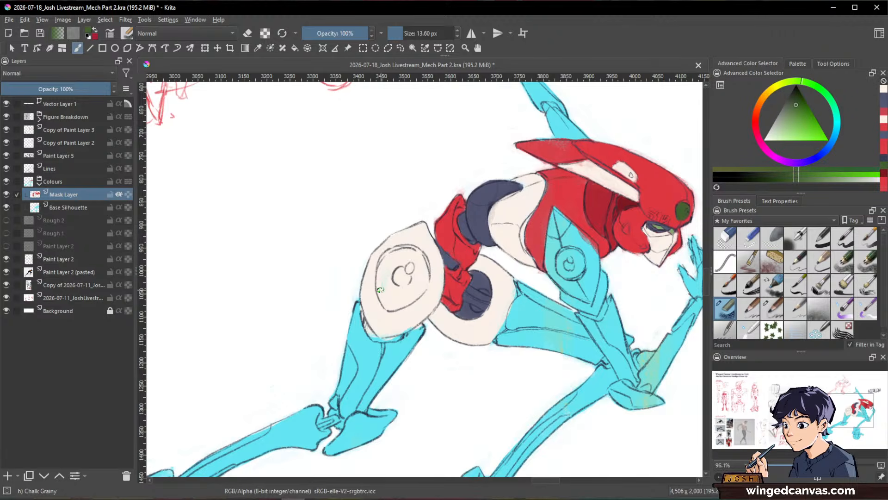
left_click_drag(404, 263, 404, 270)
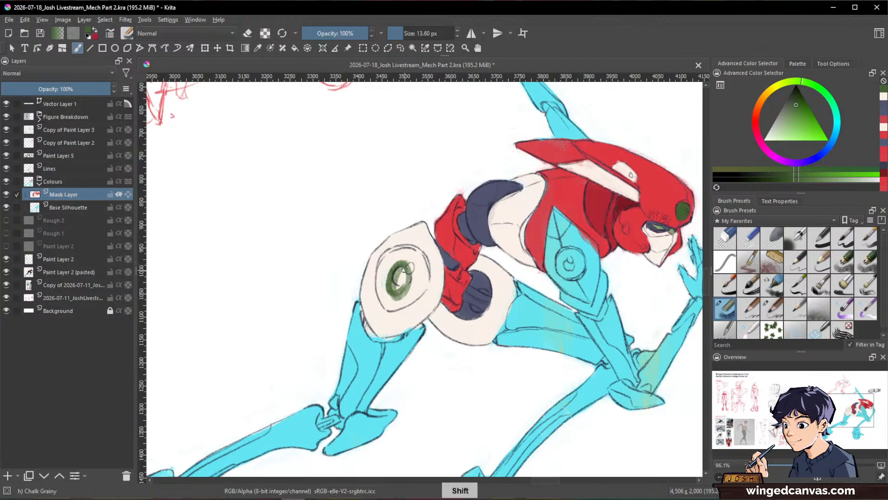
left_click_drag(806, 85, 816, 89)
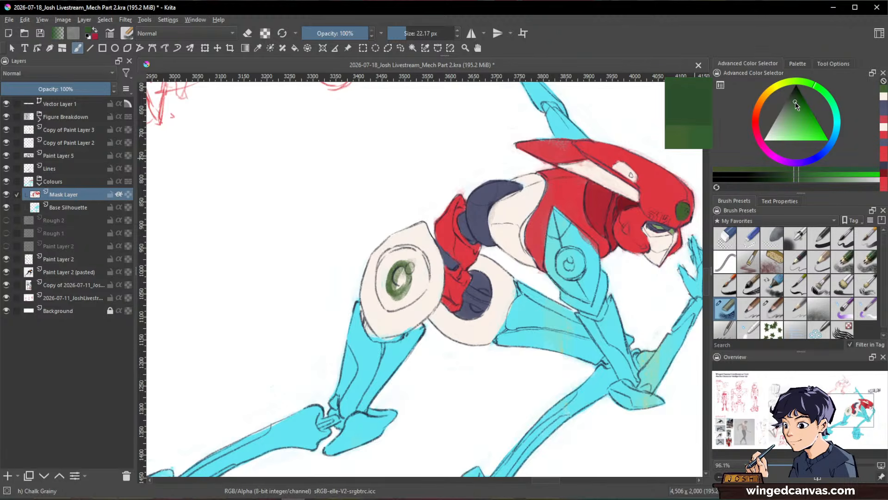
left_click(795, 102)
mouse_move(396, 275)
left_mouse_down()
mouse_move(406, 272)
mouse_move(398, 284)
left_mouse_up()
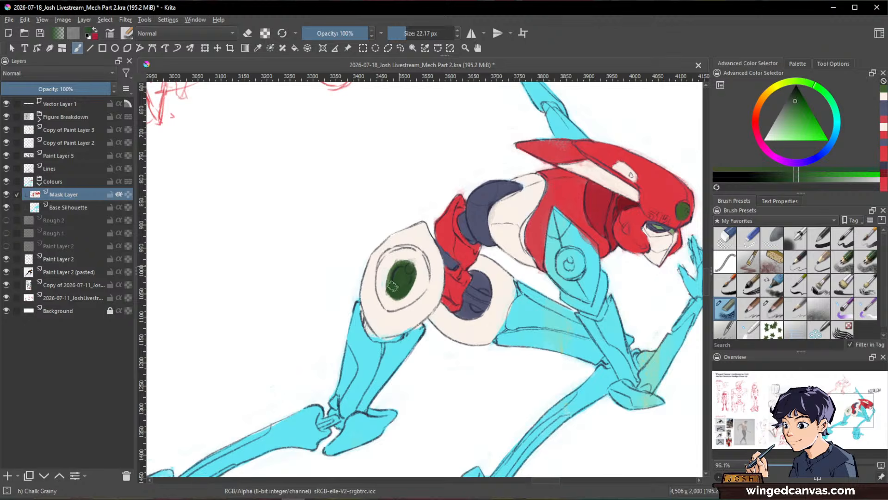
mouse_move(430, 246)
left_mouse_down()
mouse_move(391, 254)
mouse_move(382, 274)
mouse_move(412, 257)
mouse_move(391, 287)
mouse_move(405, 250)
mouse_move(381, 278)
mouse_move(393, 301)
mouse_move(396, 251)
mouse_move(381, 284)
mouse_move(385, 300)
mouse_move(403, 301)
mouse_move(393, 301)
mouse_move(415, 274)
mouse_move(405, 252)
mouse_move(417, 253)
mouse_move(413, 304)
left_mouse_up()
mouse_move(411, 271)
left_mouse_down()
mouse_move(410, 294)
mouse_move(423, 271)
left_mouse_up()
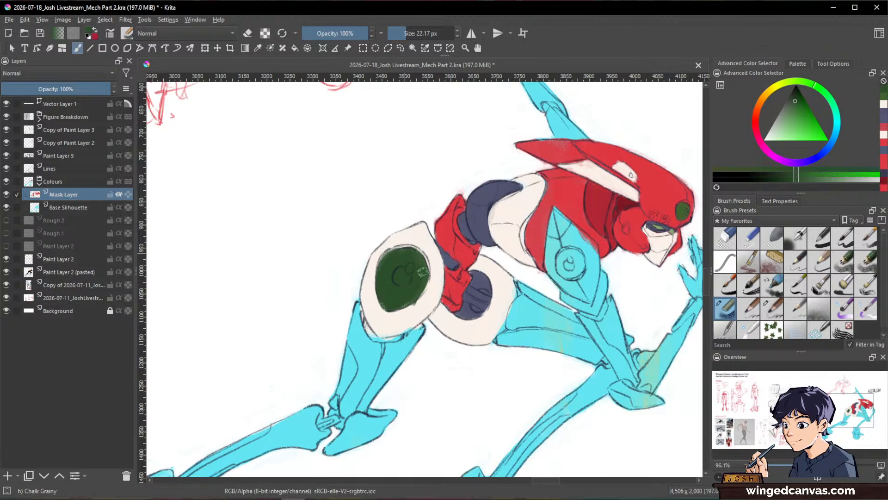
Step: Clean the outline of the thigh plate's green disc using sampled off-white around it and sampled dark green inside
key("space")
left_click_drag(616, 315, 605, 331)
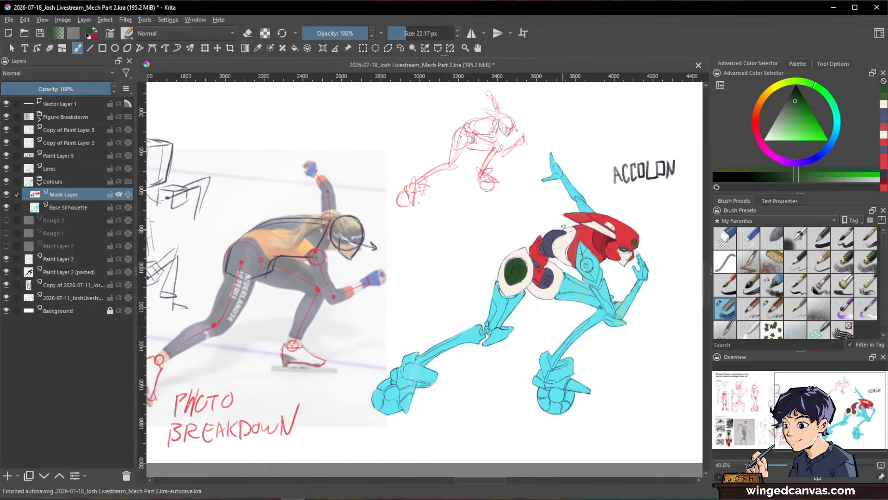
key("ctrl")
left_click_drag(534, 263, 531, 213)
left_click(508, 319, "ctrl")
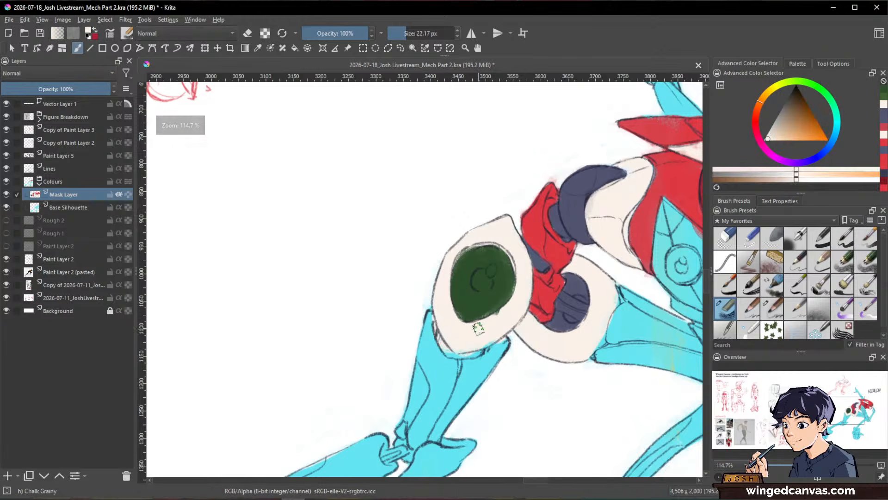
left_click_drag(490, 323, 499, 316)
left_click(480, 255, "ctrl")
left_click_drag(480, 255, 452, 261)
left_click(490, 227, "ctrl")
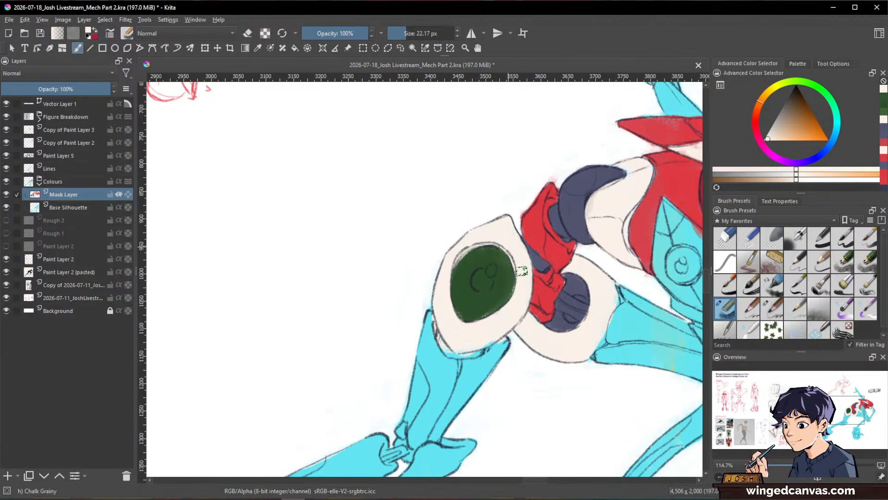
left_click(464, 300, "ctrl")
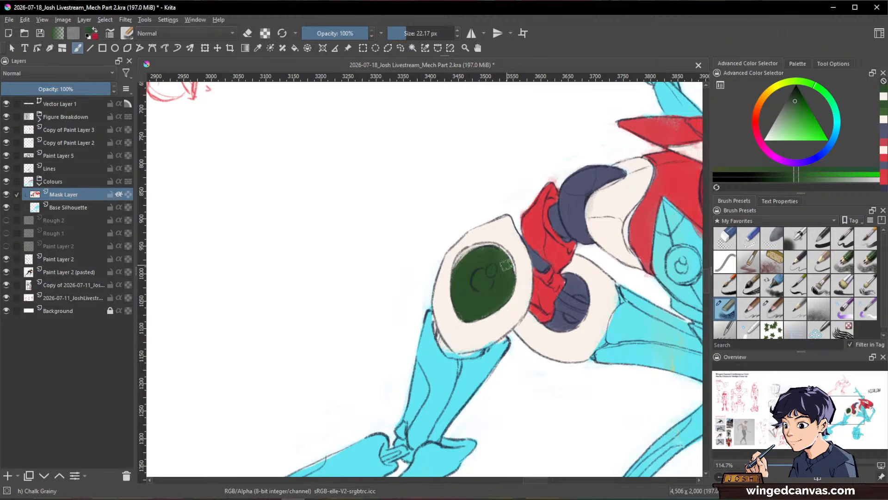
left_click_drag(501, 262, 501, 272)
Step: Paint the round disc on the shoulder armour dark green with a 17.17 px brush
left_click_drag(523, 297, 532, 361)
left_click_drag(532, 361, 512, 326)
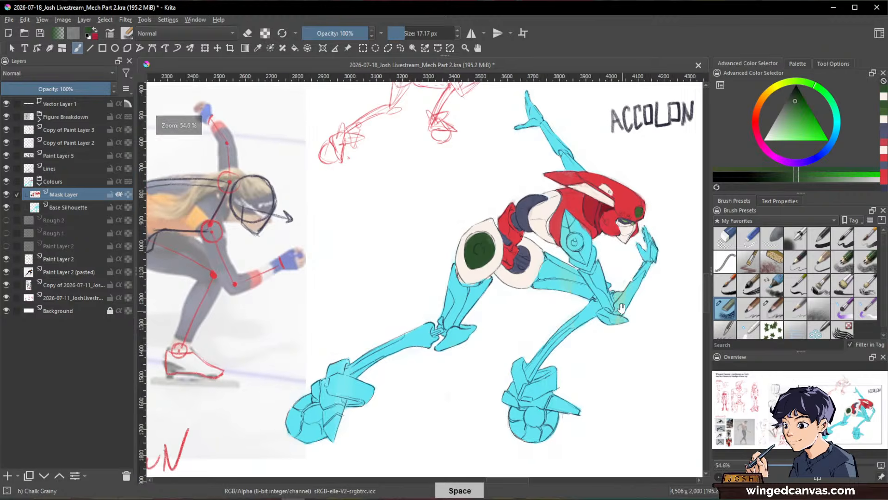
left_click_drag(586, 227, 627, 159)
mouse_move(555, 253)
left_mouse_down()
mouse_move(566, 272)
mouse_move(558, 275)
mouse_move(582, 252)
mouse_move(576, 169)
mouse_move(464, 284)
mouse_move(472, 266)
mouse_move(493, 313)
left_mouse_up()
scroll(626, 307, "down", 2)
left_click(475, 281, "ctrl")
Step: Paint the shoulder armour around its green disc with red sampled from the helmet, leaving the pointed upper panel, and tidy the disc's edge
left_click(543, 214, "ctrl")
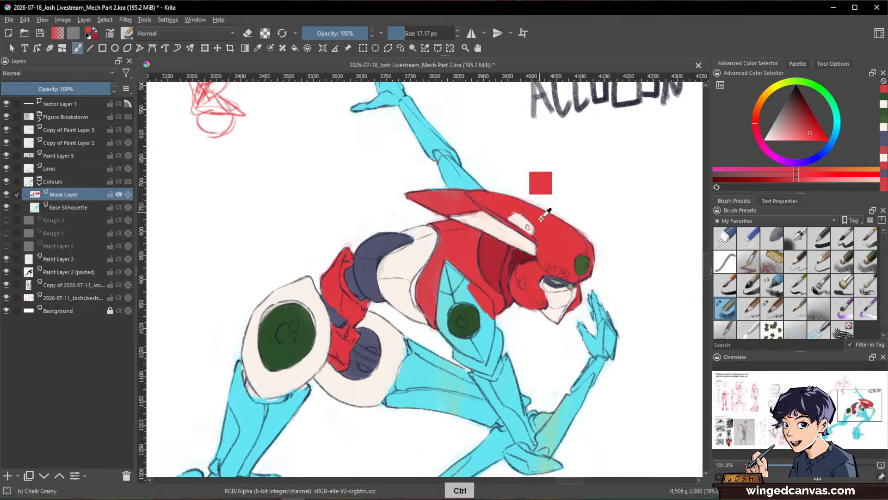
mouse_move(473, 276)
left_mouse_down()
mouse_move(459, 296)
mouse_move(437, 289)
mouse_move(445, 299)
mouse_move(470, 276)
mouse_move(458, 297)
mouse_move(480, 299)
mouse_move(491, 316)
mouse_move(481, 345)
left_mouse_up()
mouse_move(448, 291)
left_mouse_down()
mouse_move(438, 315)
mouse_move(420, 296)
mouse_move(451, 299)
mouse_move(448, 340)
mouse_move(465, 344)
mouse_move(445, 335)
mouse_move(466, 360)
left_mouse_up()
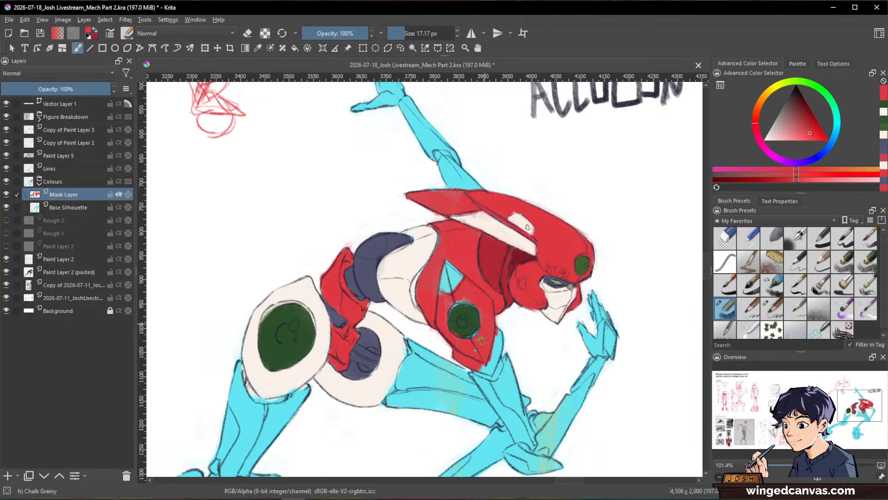
left_click_drag(483, 337, 448, 306)
left_click_drag(470, 343, 442, 369)
mouse_move(436, 291)
left_mouse_down()
mouse_move(408, 311)
mouse_move(454, 303)
mouse_move(470, 355)
left_mouse_up()
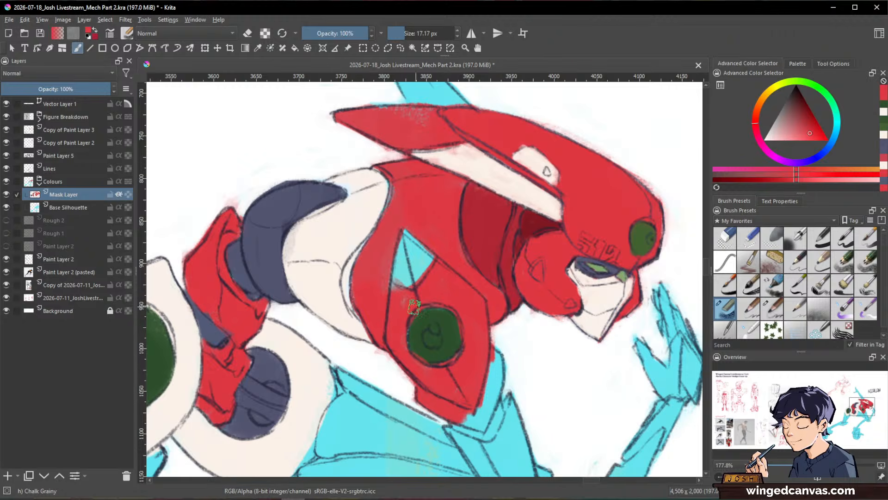
mouse_move(415, 307)
left_mouse_down()
mouse_move(403, 326)
mouse_move(449, 349)
left_mouse_up()
left_click(435, 327, "ctrl")
Step: Fill the pointed panel at the top of the shoulder armour with sampled off-white
left_click(349, 247, "ctrl")
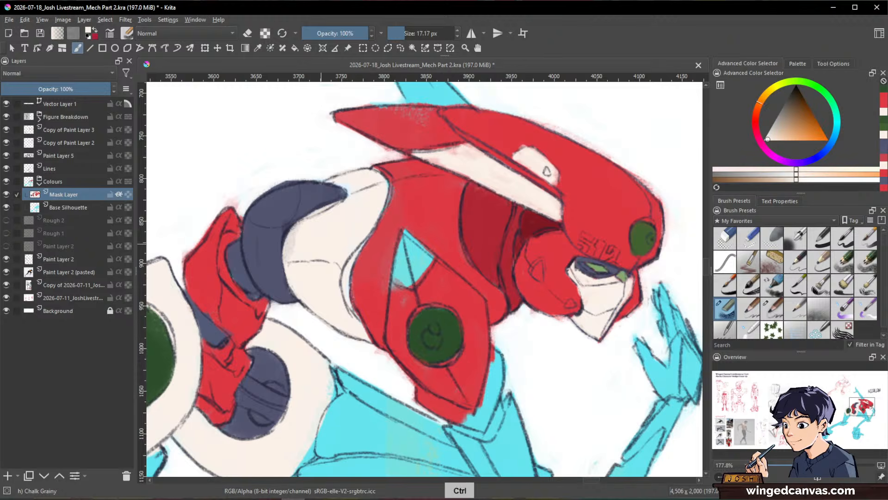
mouse_move(409, 251)
left_mouse_down()
mouse_move(398, 273)
mouse_move(406, 281)
mouse_move(425, 262)
mouse_move(404, 236)
mouse_move(408, 271)
mouse_move(408, 260)
left_mouse_up()
left_click(401, 216, "ctrl")
mouse_move(399, 219)
left_mouse_down()
mouse_move(432, 250)
mouse_move(424, 259)
left_mouse_up()
left_click(412, 248, "ctrl")
Step: Paint the rim along the shoulder armour's lower edge off-white with a 12.13 px brush
left_click_drag(539, 266, 508, 309)
mouse_move(501, 352)
left_mouse_down()
mouse_move(508, 307)
mouse_move(499, 361)
left_mouse_up()
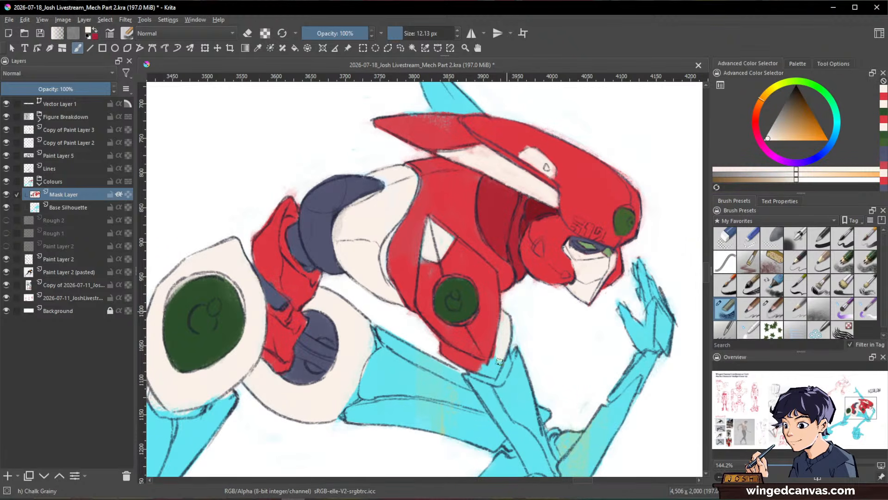
left_click_drag(432, 342, 428, 336)
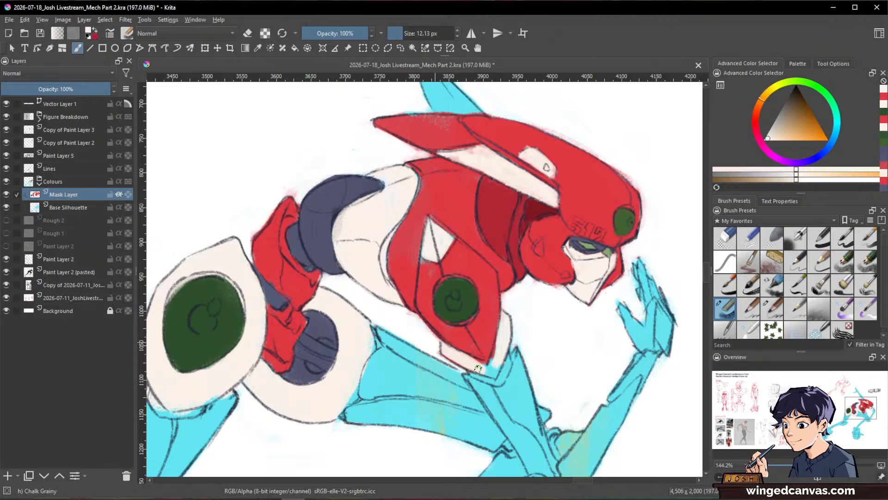
left_click_drag(478, 368, 481, 370)
Step: Paint the front arm's upper arm, elbow and forearm up to the wrist with sampled red, using a brush of about 20 px
left_click_drag(597, 303, 584, 355)
left_click_drag(584, 354, 545, 270)
left_click_drag(545, 271, 625, 317)
left_click(496, 207, "ctrl")
mouse_move(532, 299)
left_mouse_down()
mouse_move(533, 284)
mouse_move(526, 317)
mouse_move(516, 280)
left_mouse_up()
mouse_move(490, 308)
left_mouse_down()
mouse_move(477, 407)
mouse_move(447, 416)
mouse_move(500, 324)
mouse_move(600, 342)
mouse_move(546, 379)
mouse_move(601, 324)
mouse_move(500, 371)
left_mouse_up()
mouse_move(508, 287)
left_mouse_down()
mouse_move(489, 335)
mouse_move(456, 290)
left_mouse_up()
left_click_drag(478, 312, 511, 287)
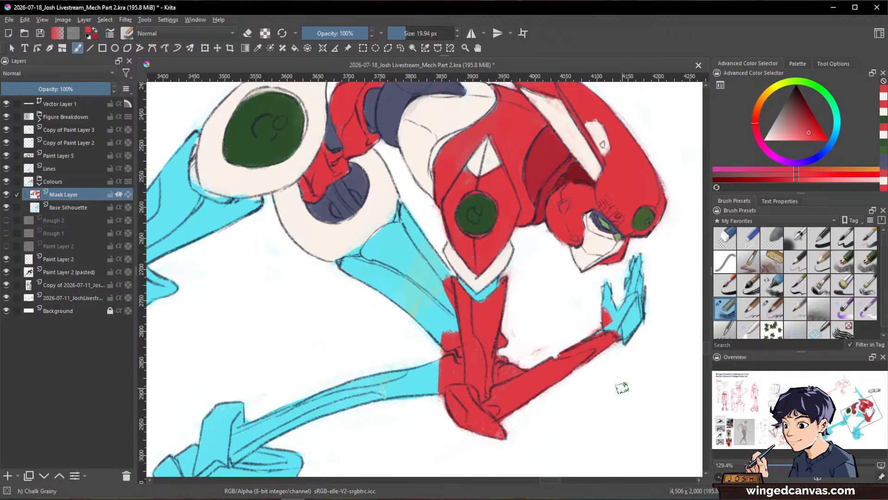
Step: Erase stray paint around the bent elbow and forearm on the Base Silhouette layer
mouse_move(620, 387)
left_mouse_down()
mouse_move(665, 287)
mouse_move(600, 187)
left_mouse_up()
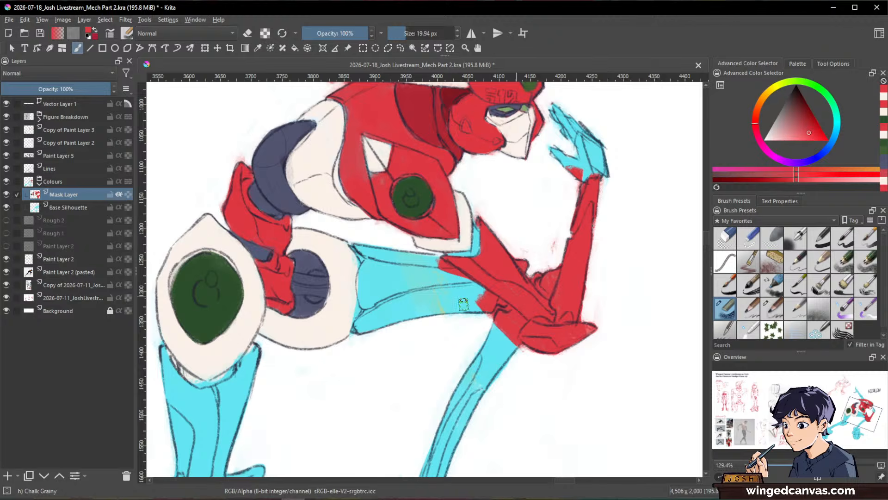
left_click(69, 207)
key("e")
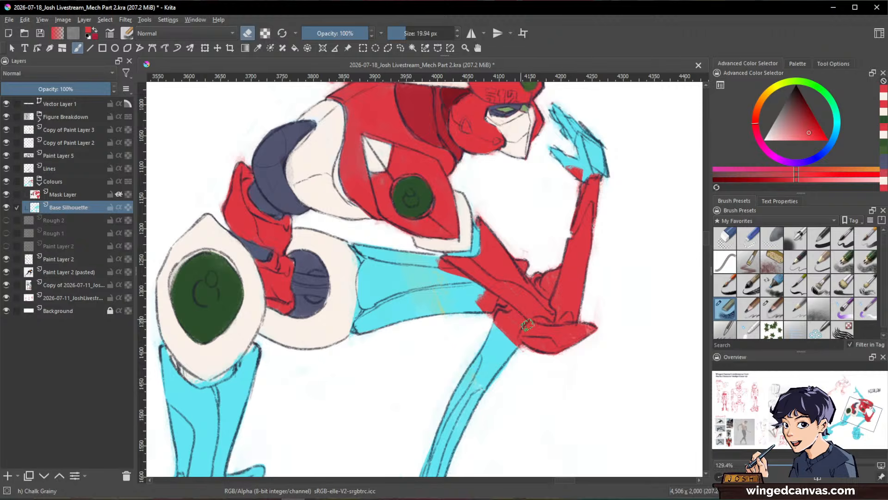
left_click_drag(619, 291, 574, 306)
left_click_drag(623, 250, 607, 354)
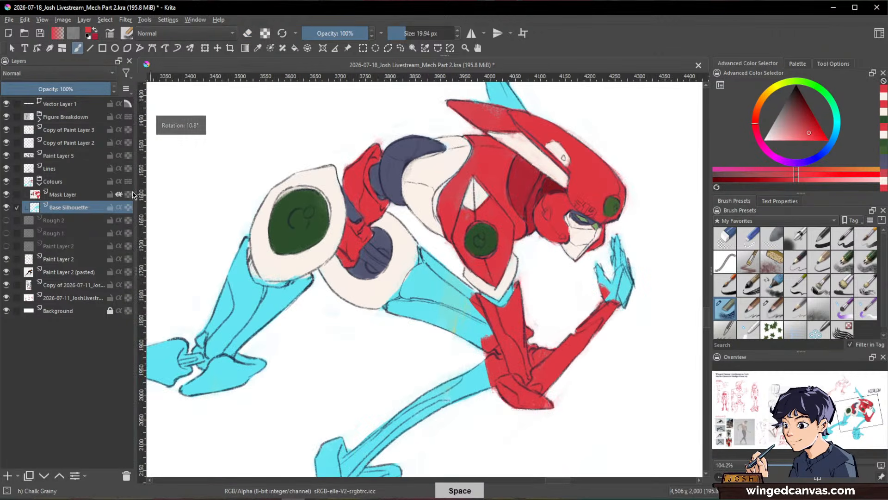
Step: Paint the front thigh red on the Mask Layer, from the rounded off-white hip armour to the knee behind the elbow
left_click(87, 196)
key("e")
mouse_move(440, 271)
left_mouse_down()
mouse_move(412, 315)
mouse_move(433, 268)
mouse_move(422, 319)
left_mouse_up()
left_click_drag(429, 264, 403, 301)
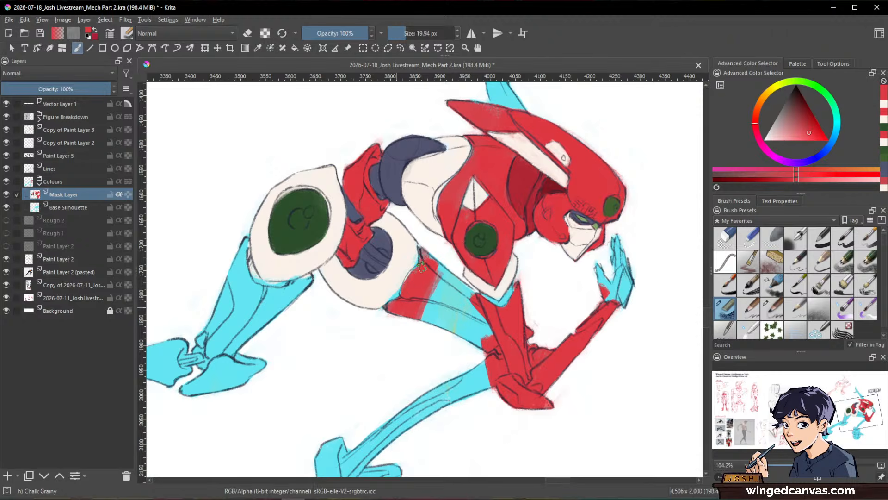
left_click_drag(422, 267, 407, 288)
mouse_move(424, 249)
left_mouse_down()
mouse_move(456, 297)
mouse_move(450, 271)
mouse_move(489, 318)
mouse_move(479, 299)
mouse_move(467, 347)
mouse_move(435, 308)
mouse_move(432, 285)
mouse_move(426, 332)
mouse_move(437, 342)
mouse_move(436, 319)
mouse_move(429, 323)
mouse_move(444, 308)
mouse_move(477, 328)
mouse_move(453, 316)
mouse_move(455, 325)
mouse_move(516, 362)
mouse_move(428, 314)
mouse_move(507, 348)
mouse_move(490, 326)
mouse_move(496, 344)
left_mouse_up()
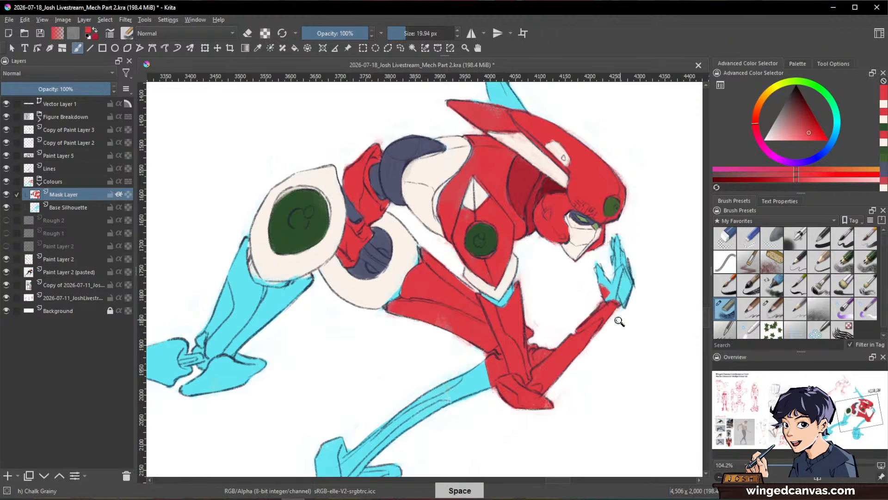
Step: Paint the rear leg's thigh and pointed knee piece below the green-disc armour red with a 51.76 px brush
left_click_drag(620, 323, 589, 342)
left_click_drag(615, 384, 662, 304)
left_click_drag(489, 289, 542, 268)
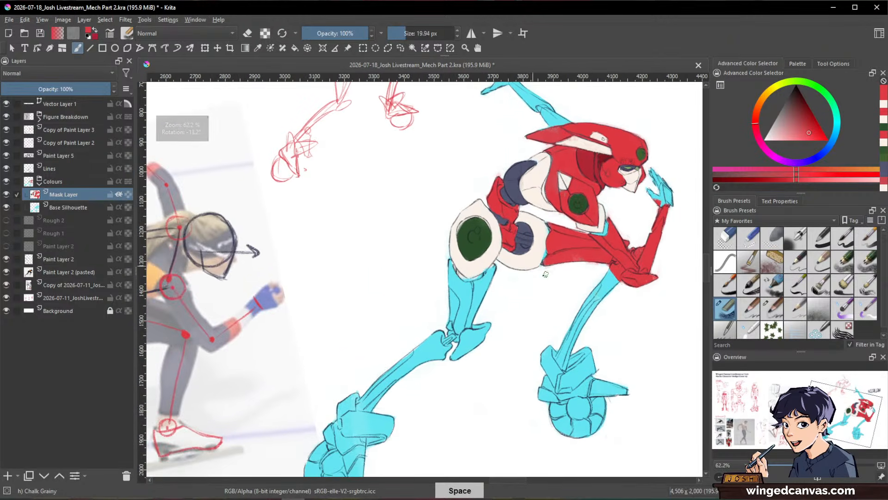
left_click_drag(592, 313, 604, 314)
mouse_move(483, 310)
left_mouse_down()
mouse_move(476, 367)
mouse_move(444, 305)
left_mouse_up()
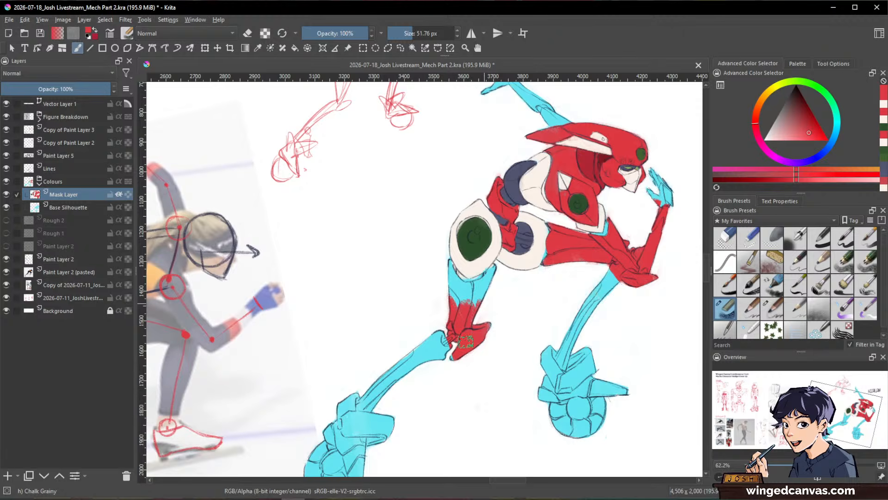
left_click_drag(442, 247, 458, 282)
left_click_drag(480, 311, 480, 283)
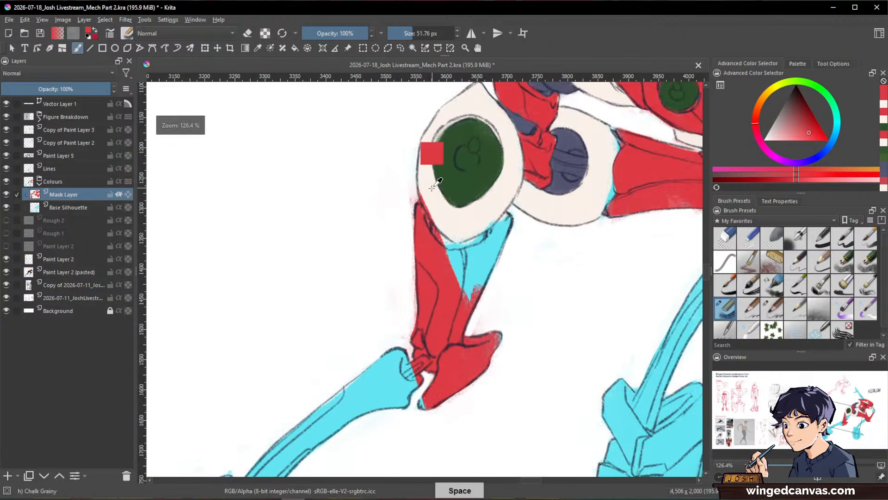
Step: Refine the border between the green-disc hip armour and the rear thigh with sampled off-white and red, using a 19.40 px brush
left_click(431, 181, "ctrl")
mouse_move(430, 185)
left_mouse_down()
mouse_move(422, 184)
mouse_move(437, 209)
left_mouse_up()
left_click(433, 273, "ctrl")
mouse_move(446, 273)
left_mouse_down()
mouse_move(493, 271)
mouse_move(486, 285)
left_mouse_up()
mouse_move(519, 211)
left_mouse_down()
mouse_move(527, 283)
mouse_move(481, 349)
mouse_move(522, 285)
left_mouse_up()
key("e")
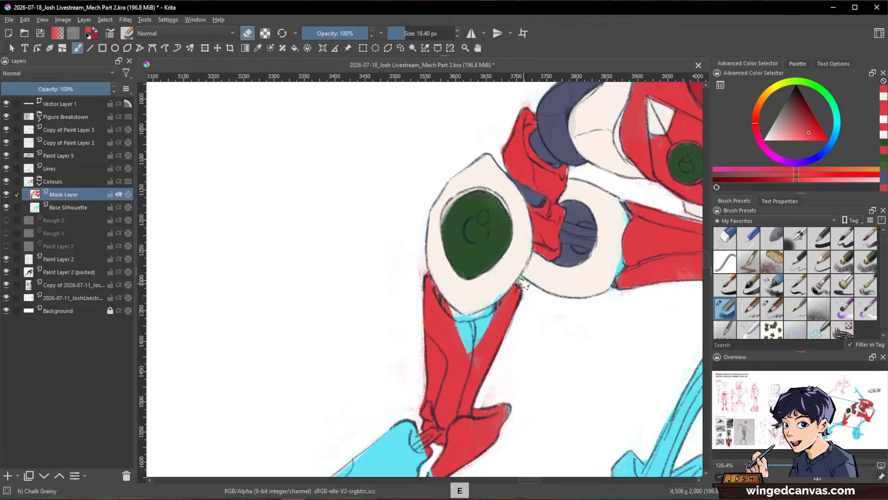
key("e")
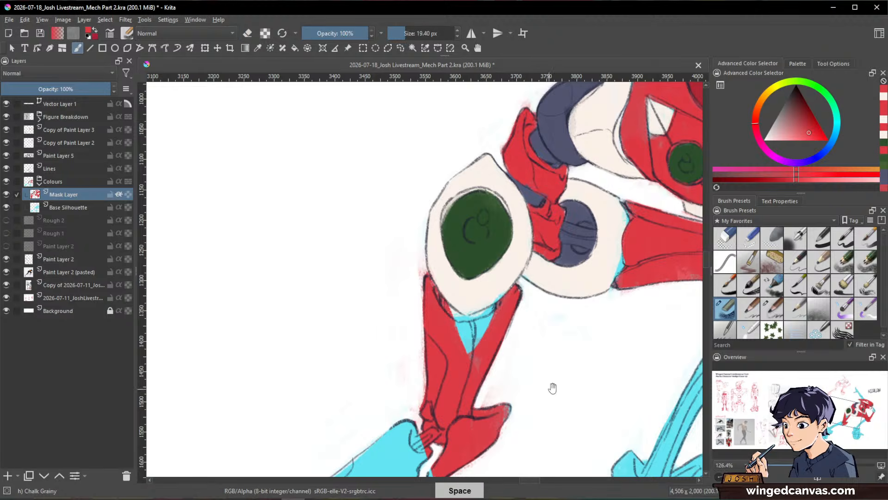
Step: Touch up the tip of the rear knee piece with sampled red and fill the remaining gap at the top of the rear thigh
left_click_drag(551, 387, 586, 315)
left_click(547, 334, "ctrl")
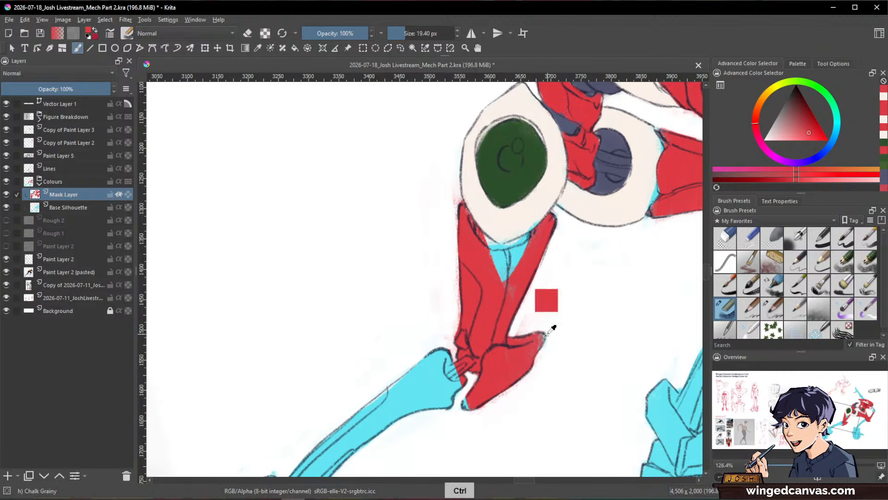
left_click_drag(546, 335, 543, 337)
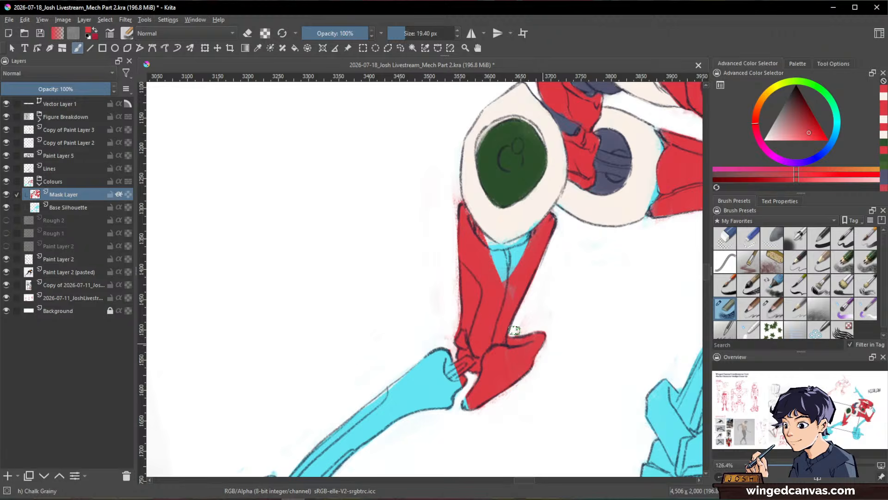
mouse_move(502, 281)
left_mouse_down()
mouse_move(514, 261)
mouse_move(499, 255)
mouse_move(532, 248)
mouse_move(498, 260)
left_mouse_up()
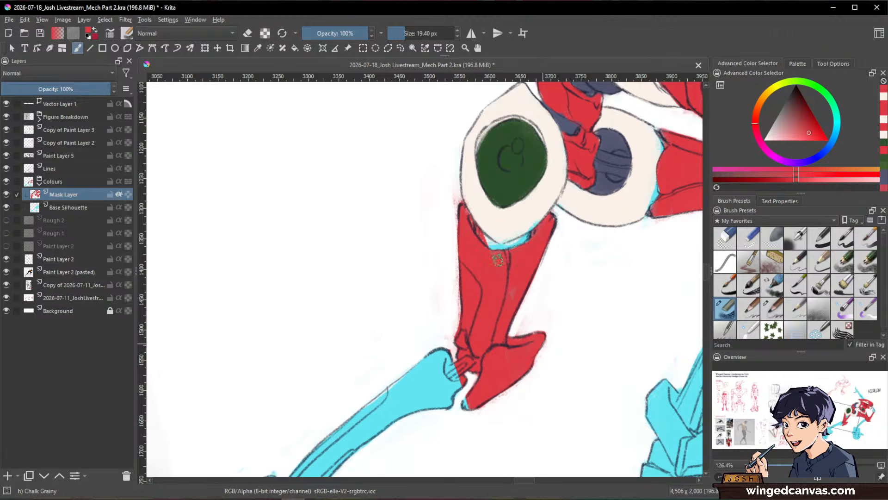
Step: Paint the narrow band beneath the green-disc hip armour with sampled dark blue-grey and tidy its edge with off-white at 10.12 px
left_click_drag(593, 308, 556, 383)
left_click(594, 216, "ctrl")
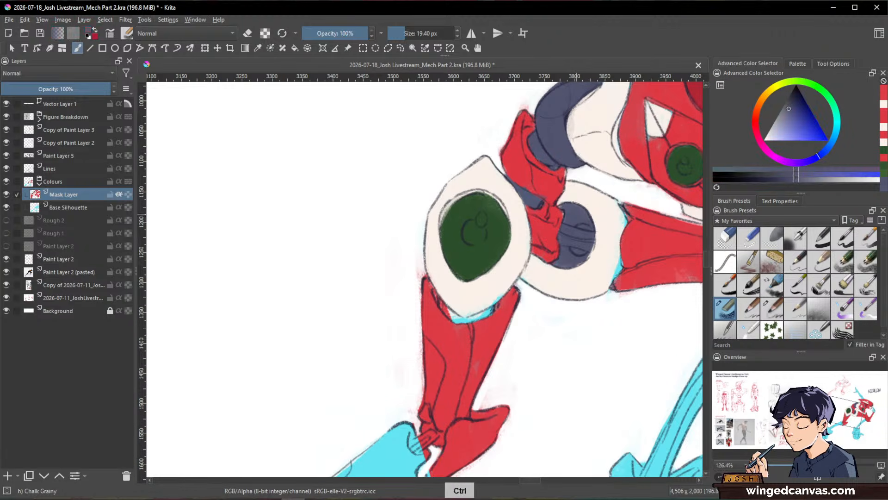
mouse_move(455, 318)
left_mouse_down()
mouse_move(439, 302)
mouse_move(458, 319)
mouse_move(490, 310)
left_mouse_up()
left_click(496, 297, "ctrl")
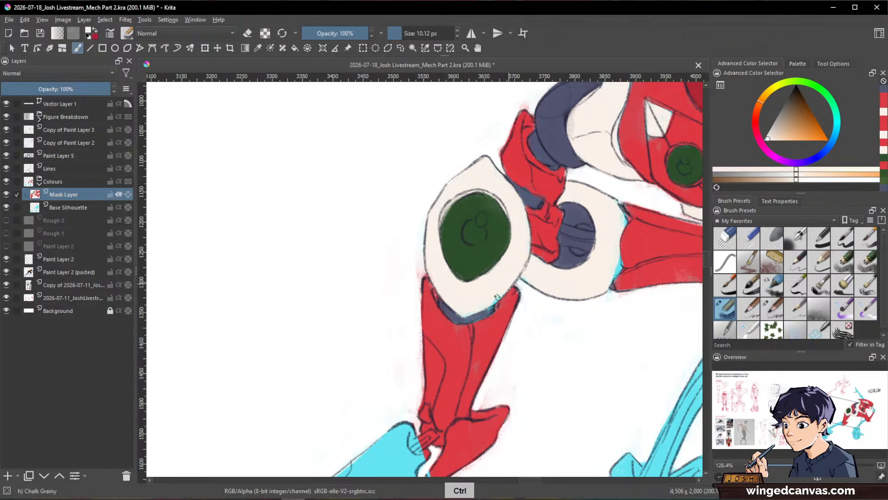
Step: Cover the leftover cyan between the rounded hip armour and the front thigh with sampled off-white and red
left_click_drag(651, 370, 538, 388)
left_click(500, 224, "ctrl")
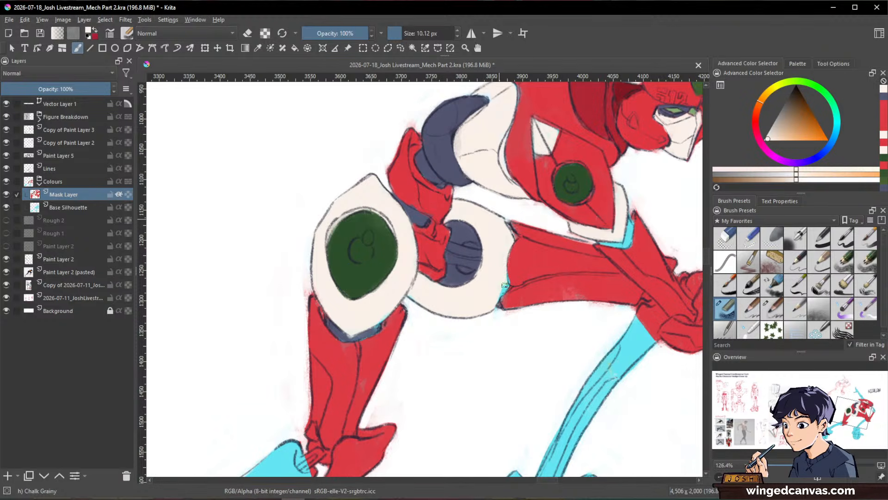
left_click(514, 268, "ctrl")
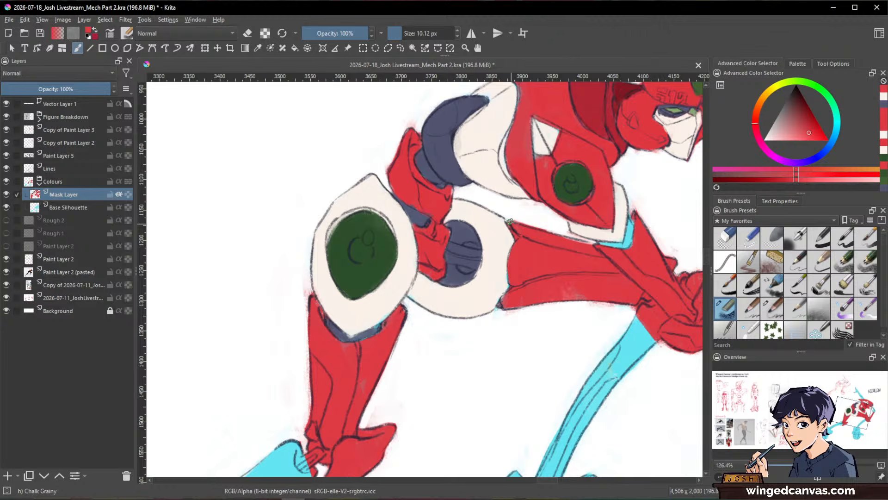
left_click(506, 236, "ctrl")
mouse_move(505, 277)
left_mouse_down()
mouse_move(577, 370)
mouse_move(500, 317)
mouse_move(495, 173)
left_mouse_up()
Step: Paint the strip under the shoulder armour's rim with sampled dark blue-grey and clean its borders with off-white and red
left_click(290, 145, "ctrl")
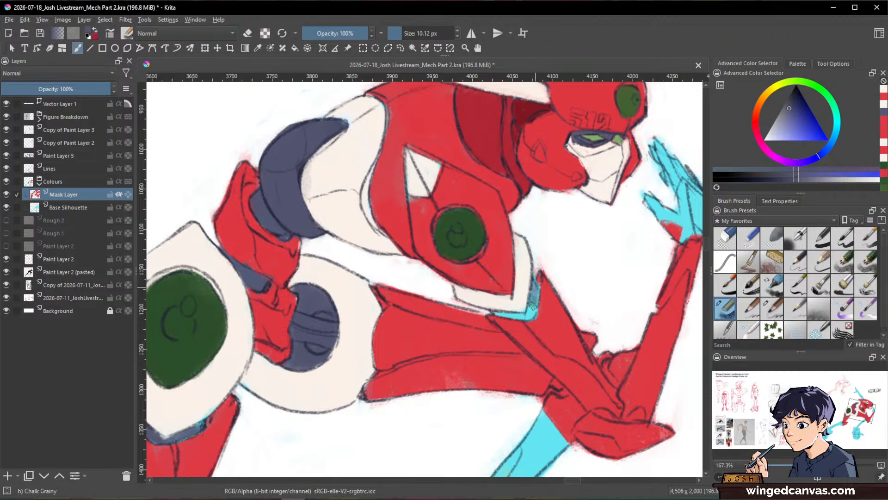
left_click_drag(537, 276, 530, 313)
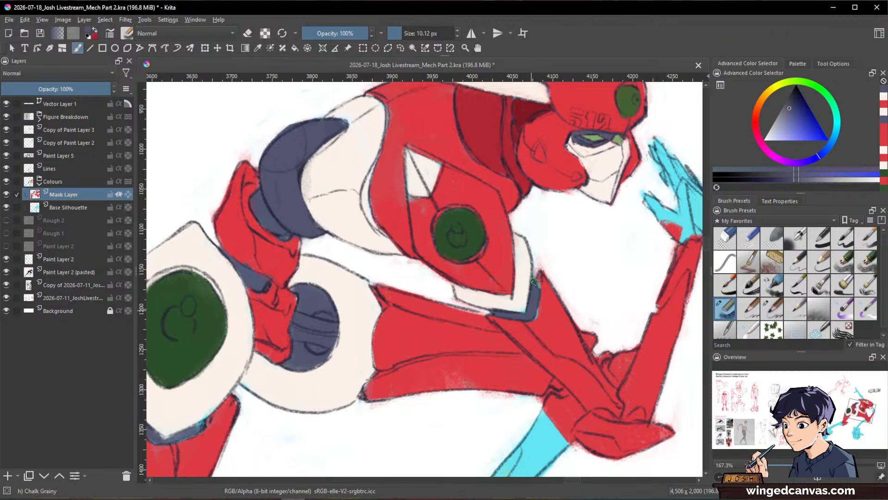
left_click(513, 293, "ctrl")
mouse_move(500, 303)
left_mouse_down()
mouse_move(520, 308)
mouse_move(527, 254)
left_mouse_up()
left_click(523, 275, "ctrl")
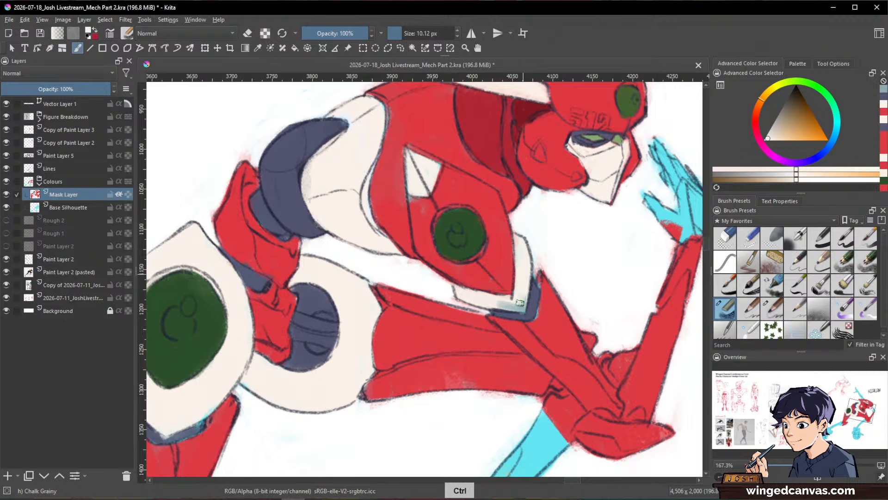
left_click(547, 281, "ctrl")
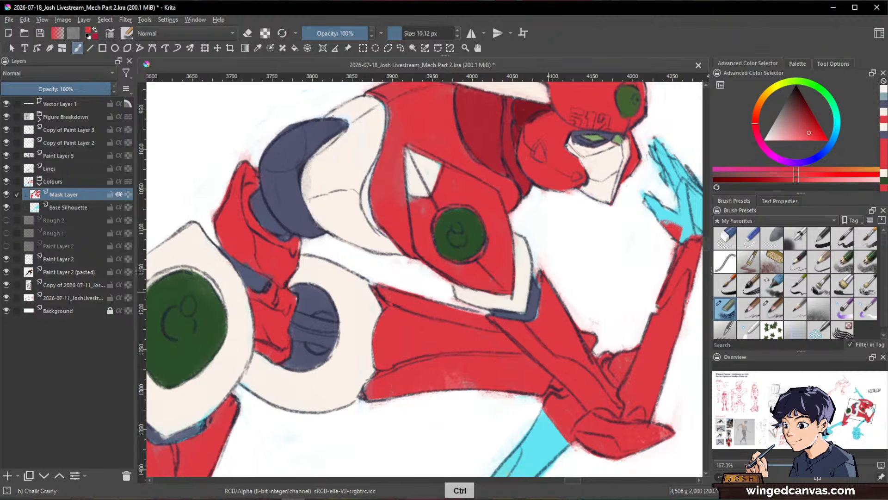
left_click_drag(538, 316, 537, 325)
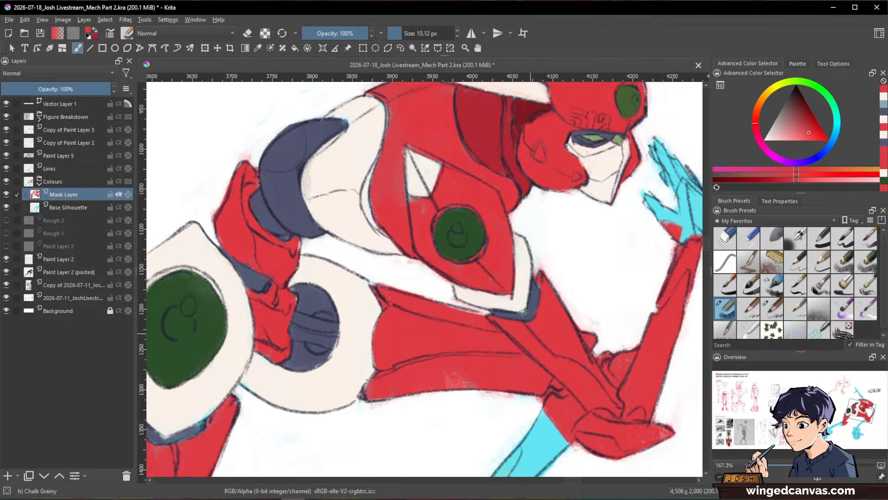
Step: Paint the front and rear lower legs red down to the skates with a 26.86 px brush
left_click_drag(625, 346, 528, 430)
left_click_drag(620, 405, 605, 307)
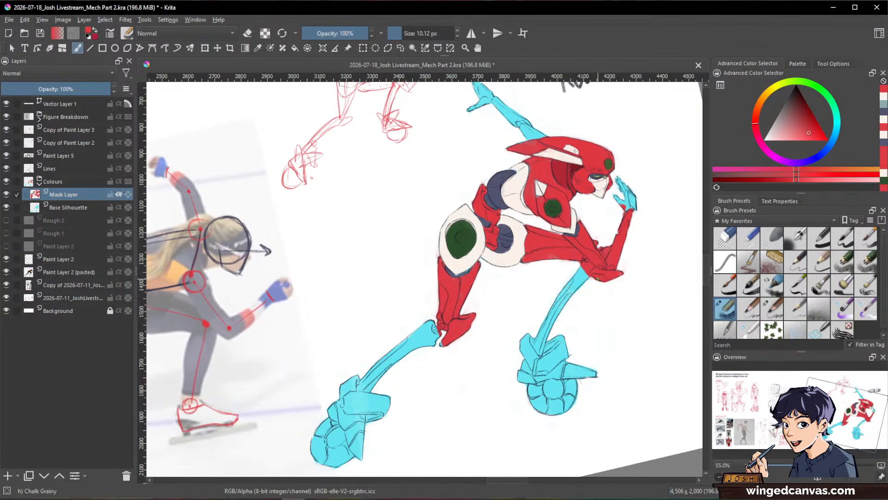
left_click_drag(589, 331, 579, 236)
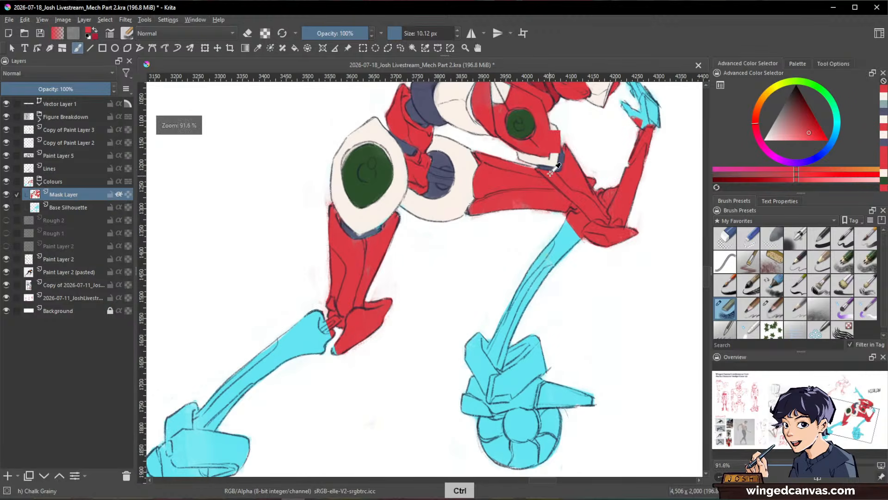
left_click_drag(547, 265, 552, 264)
mouse_move(570, 236)
left_mouse_down()
mouse_move(525, 289)
mouse_move(523, 269)
mouse_move(513, 310)
mouse_move(570, 240)
left_mouse_up()
mouse_move(521, 292)
left_mouse_down()
mouse_move(491, 349)
mouse_move(501, 367)
mouse_move(517, 315)
left_mouse_up()
key("ctrl")
left_click_drag(597, 245, 597, 301)
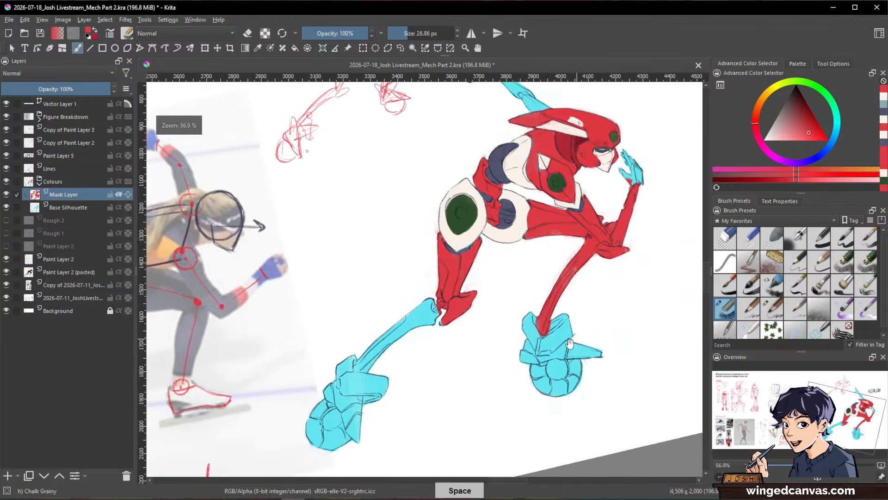
mouse_move(449, 300)
left_mouse_down()
mouse_move(543, 273)
mouse_move(537, 264)
mouse_move(458, 328)
mouse_move(481, 321)
left_mouse_up()
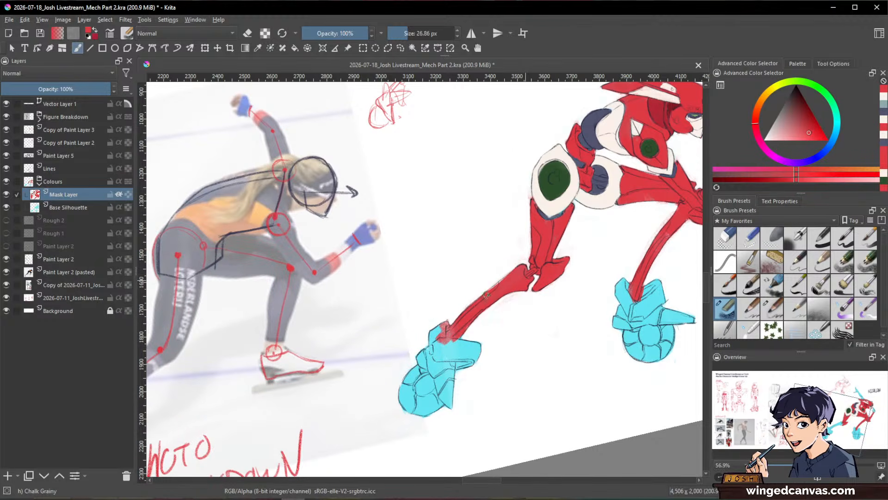
Step: Repair the rear lower leg's outline on the Base Silhouette layer with sampled cyan and an 18.11 px brush
left_click_drag(507, 289, 504, 250)
left_click(69, 210)
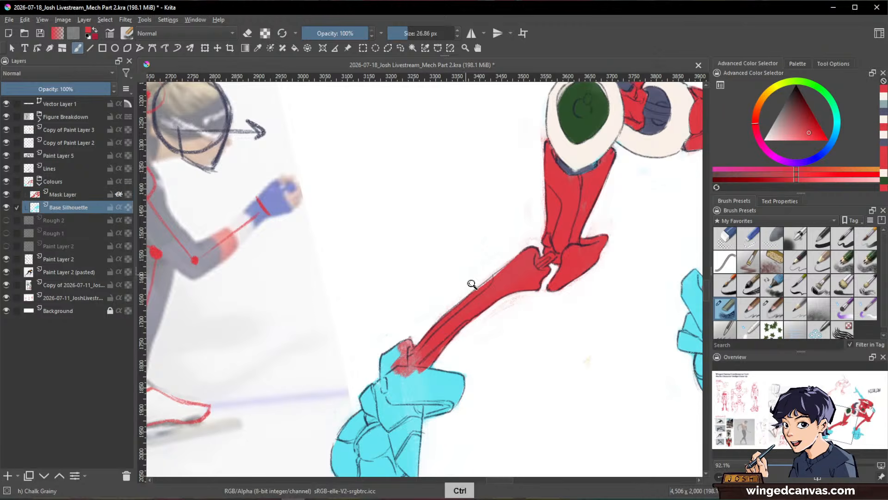
left_click_drag(472, 284, 472, 264)
left_click(426, 396, "ctrl")
left_click_drag(521, 246, 513, 247)
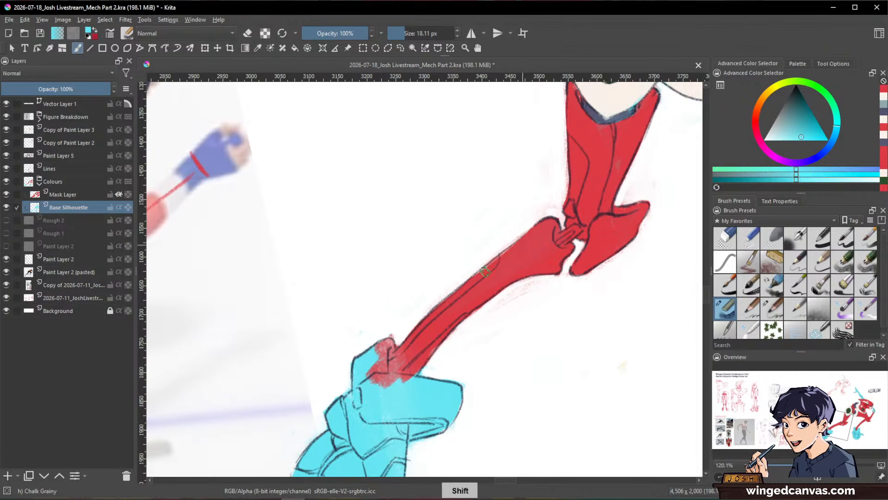
mouse_move(485, 273)
left_mouse_down()
mouse_move(473, 371)
mouse_move(438, 380)
left_mouse_up()
Step: Paint the brackets and spikes around both skate wheels with sampled red on the Mask Layer, using a 30.74 px brush
left_click(517, 245, "ctrl")
left_click(75, 195)
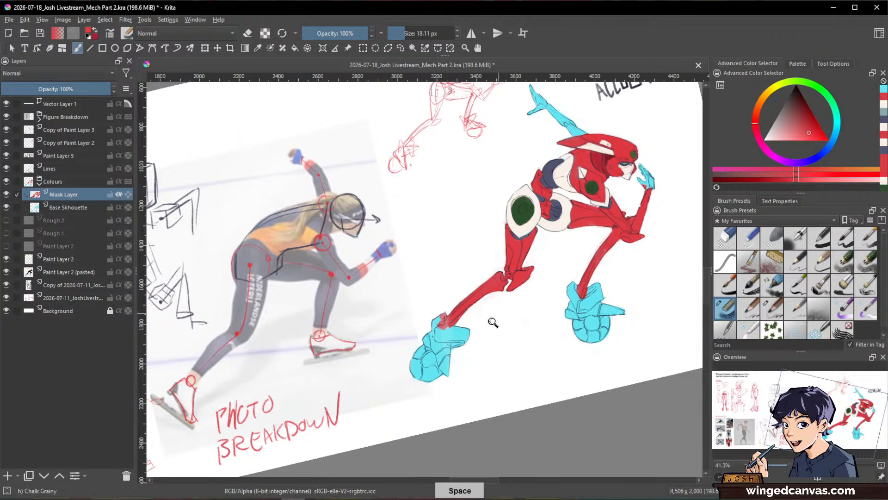
left_click_drag(491, 357, 491, 319)
left_click_drag(490, 319, 517, 313)
left_click_drag(438, 321, 446, 320)
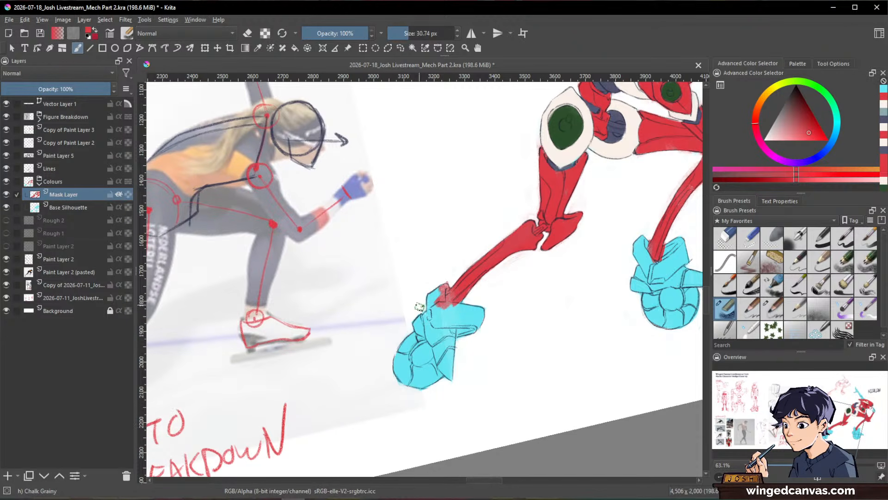
mouse_move(418, 317)
left_mouse_down()
mouse_move(445, 355)
mouse_move(434, 345)
mouse_move(487, 317)
mouse_move(486, 248)
mouse_move(567, 226)
mouse_move(557, 249)
mouse_move(615, 245)
mouse_move(569, 231)
mouse_move(589, 250)
mouse_move(569, 227)
mouse_move(551, 254)
mouse_move(555, 227)
mouse_move(546, 249)
left_mouse_up()
left_click_drag(436, 246, 469, 261)
left_click_drag(567, 268, 511, 323, "ctrl")
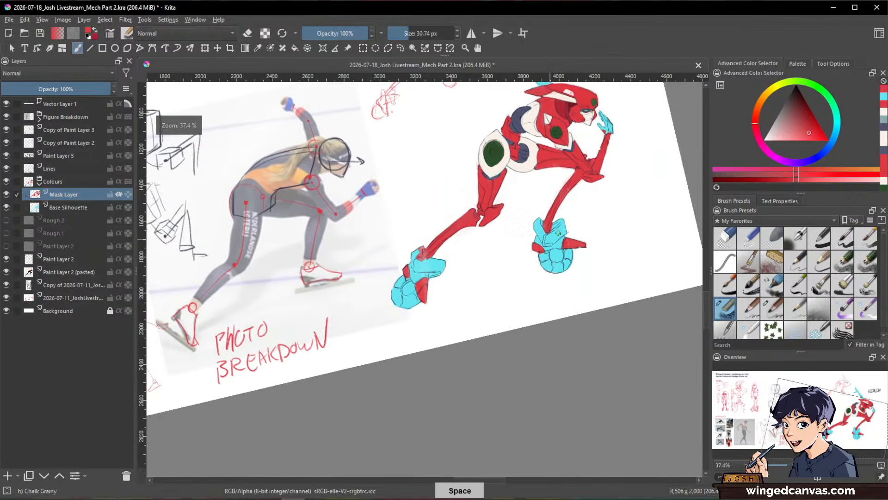
Step: Paint the raised back arm red from behind the helmet up to the wrist
mouse_move(558, 232)
left_mouse_down()
mouse_move(553, 302)
mouse_move(538, 257)
mouse_move(414, 417)
left_mouse_up()
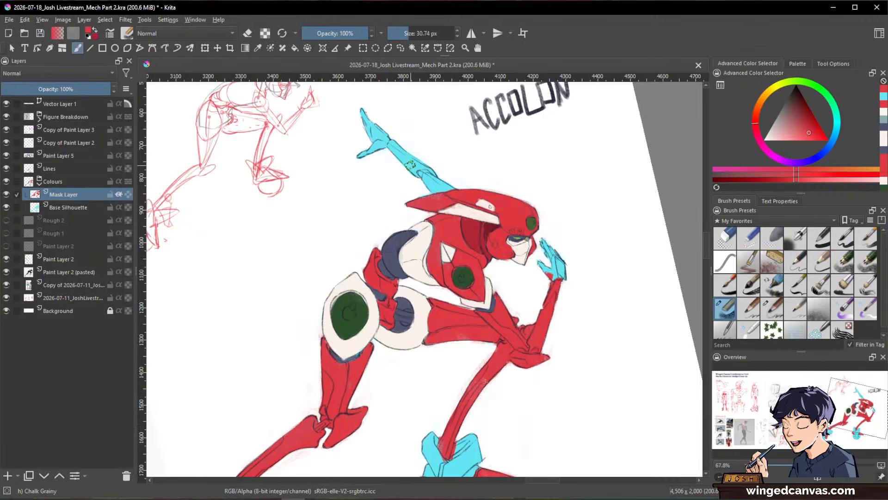
mouse_move(391, 144)
left_mouse_down()
mouse_move(431, 178)
mouse_move(408, 167)
mouse_move(417, 167)
mouse_move(419, 191)
left_mouse_up()
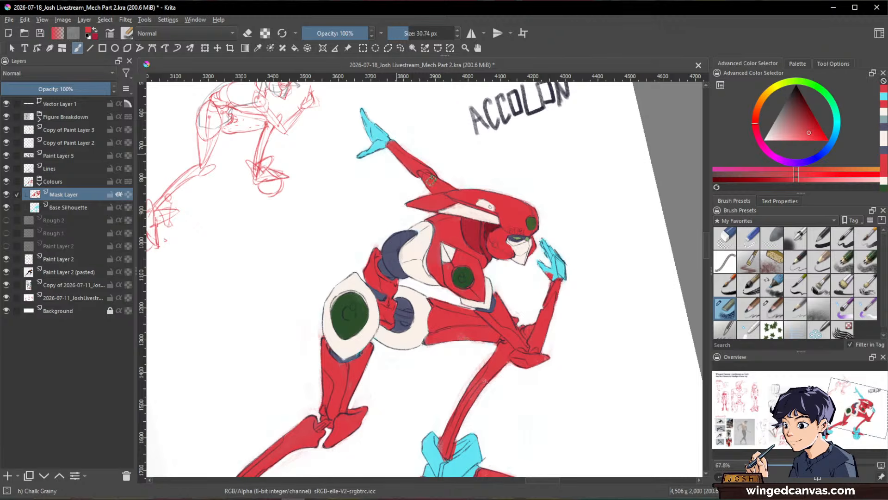
Step: Paint the rear skate's ankle cuff and boot panels with off-white sampled from the torso
left_click_drag(597, 266, 592, 328)
left_click_drag(621, 302, 642, 326)
left_click_drag(571, 356, 618, 313, "ctrl")
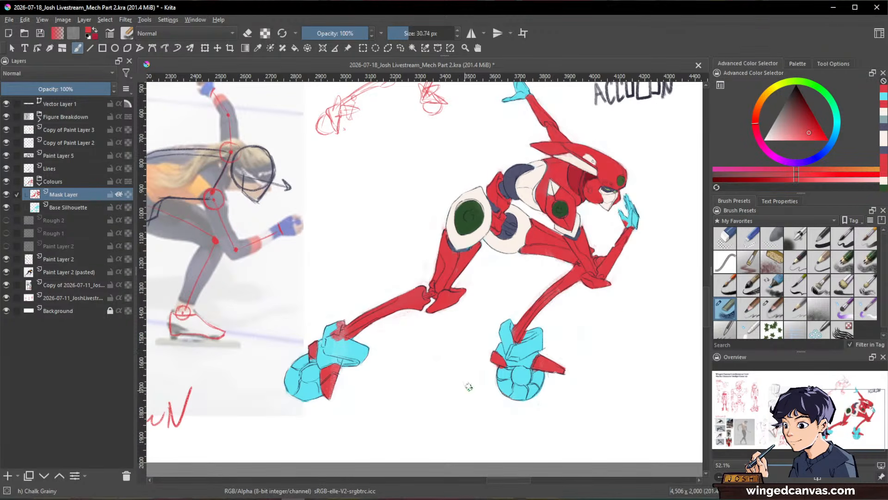
left_click(530, 171, "ctrl")
mouse_move(333, 353)
left_mouse_down()
mouse_move(450, 316)
mouse_move(445, 270)
mouse_move(438, 321)
mouse_move(430, 305)
mouse_move(470, 257)
mouse_move(457, 264)
mouse_move(439, 313)
mouse_move(428, 299)
mouse_move(425, 334)
mouse_move(476, 323)
mouse_move(454, 297)
mouse_move(511, 313)
mouse_move(453, 306)
mouse_move(452, 322)
left_mouse_up()
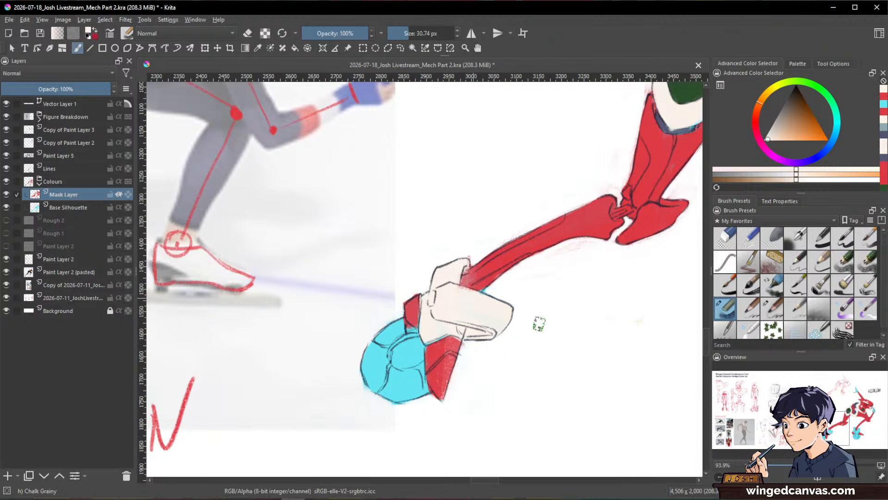
Step: Fill the gap beside the rear ankle with sampled red and paint the front skate's boot panels off-white
left_click(489, 278, "ctrl")
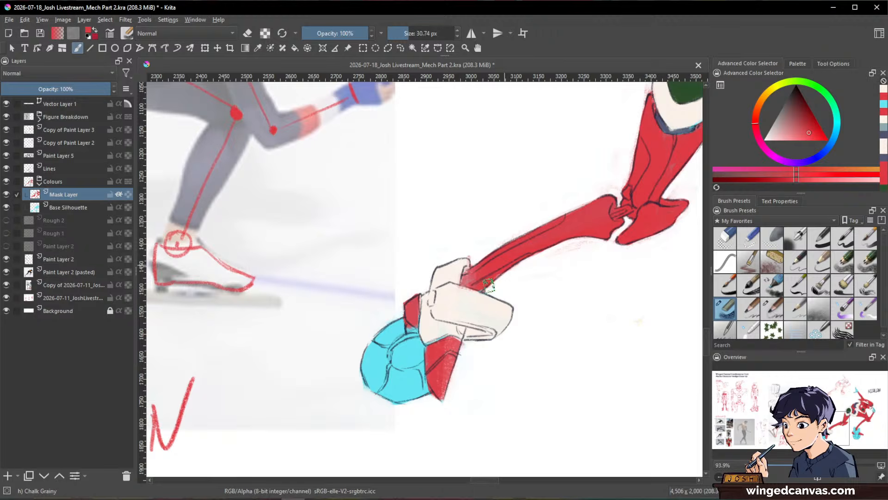
left_click(484, 303, "ctrl")
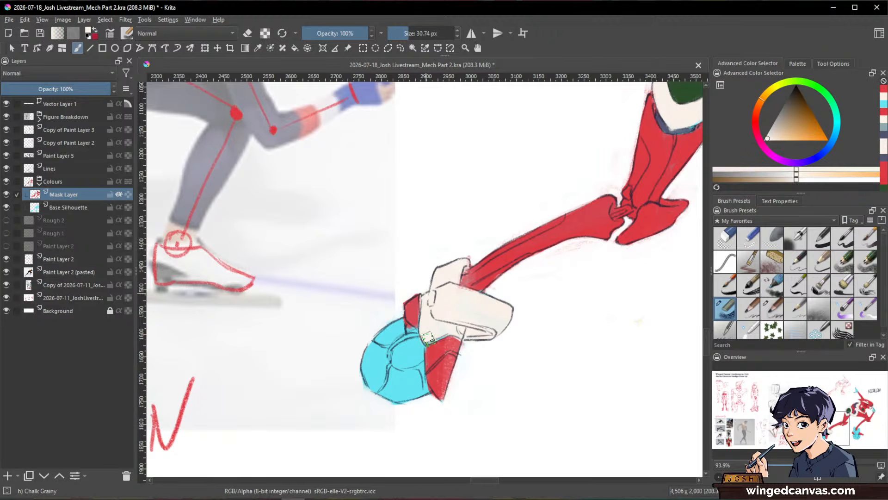
left_click_drag(607, 319, 395, 323)
left_click_drag(523, 287, 652, 284)
mouse_move(581, 305)
left_mouse_down()
mouse_move(609, 271)
mouse_move(572, 276)
mouse_move(556, 303)
mouse_move(591, 284)
mouse_move(591, 306)
left_mouse_up()
mouse_move(522, 252)
left_mouse_down()
mouse_move(518, 312)
mouse_move(528, 249)
mouse_move(525, 305)
mouse_move(514, 274)
mouse_move(500, 289)
mouse_move(518, 327)
mouse_move(539, 342)
mouse_move(571, 326)
left_mouse_up()
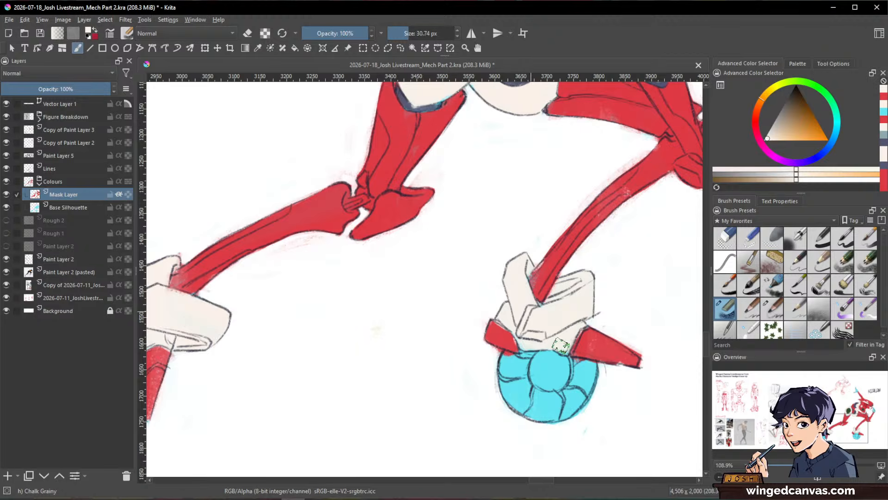
Step: Touch up the front skate's forward spike with sampled red where it meets the boot
left_click(586, 190, "ctrl")
left_click_drag(590, 329, 581, 346)
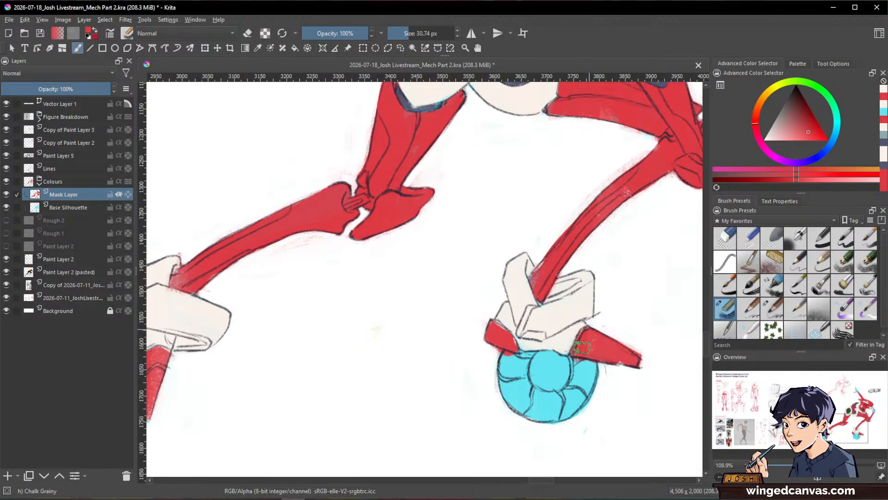
left_click_drag(636, 324, 552, 366)
left_click_drag(594, 347, 456, 390)
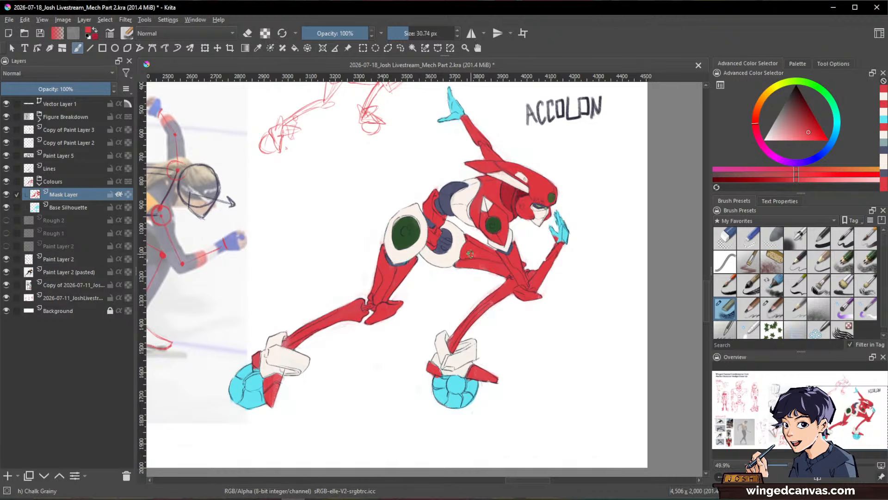
Step: Try painting the raised back forearm bright blue on the Mask Layer, and undo it
scroll(471, 254, "up", 3)
left_click_drag(492, 207, 472, 294)
scroll(472, 293, "down", 1)
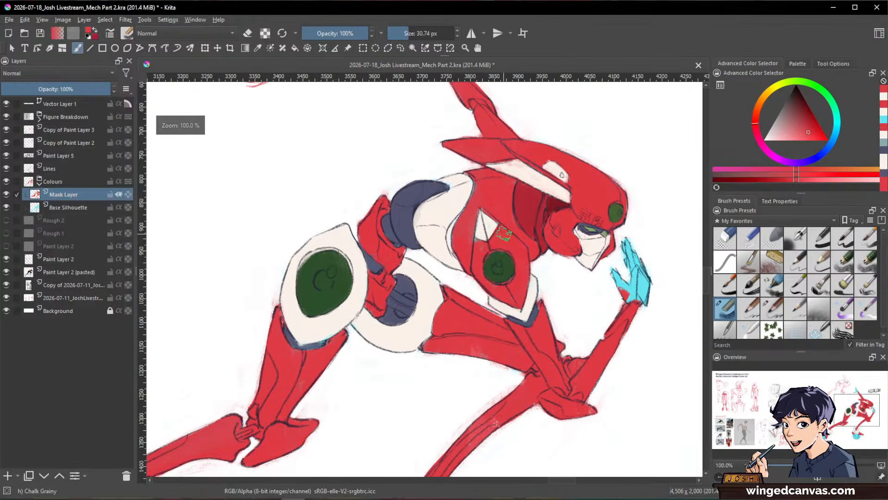
scroll(505, 234, "down", 1)
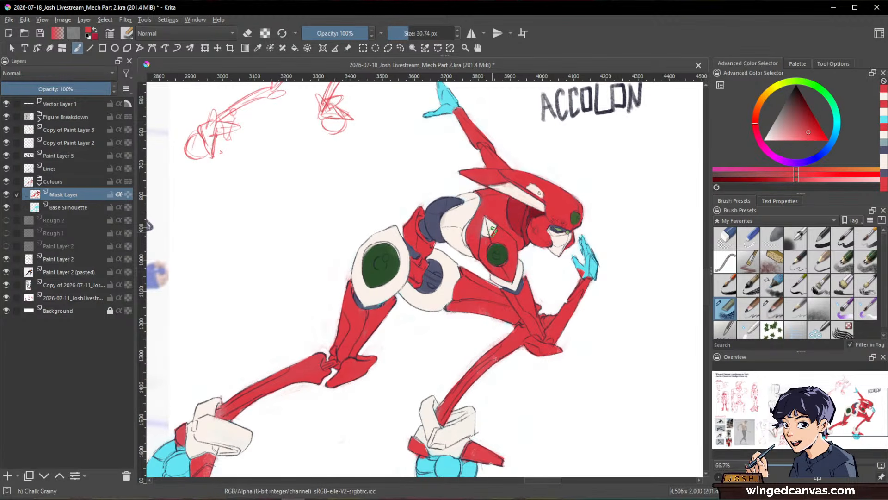
left_click(826, 149)
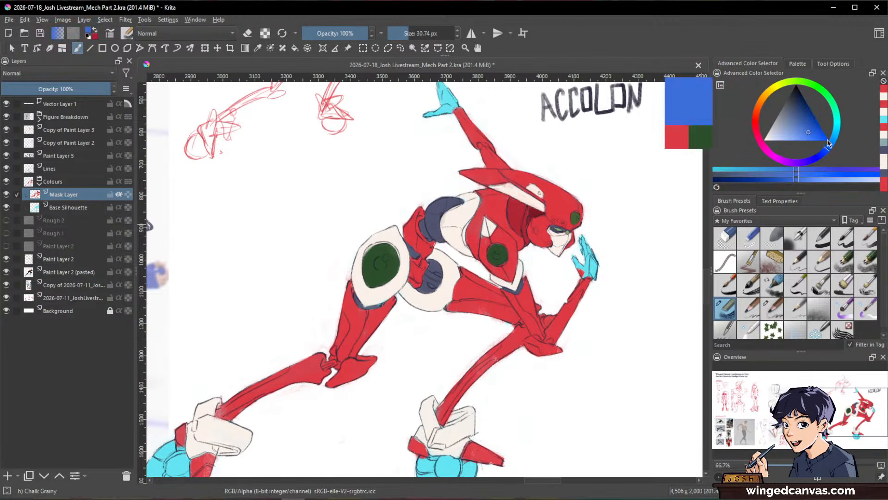
left_click_drag(587, 190, 609, 284)
left_click_drag(499, 209, 501, 172)
mouse_move(456, 202)
left_mouse_down()
mouse_move(469, 223)
mouse_move(505, 274)
left_mouse_up()
mouse_move(464, 216)
left_mouse_down()
mouse_move(519, 252)
mouse_move(529, 274)
left_mouse_up()
left_click_drag(618, 215, 629, 268)
left_click_drag(669, 341, 636, 261)
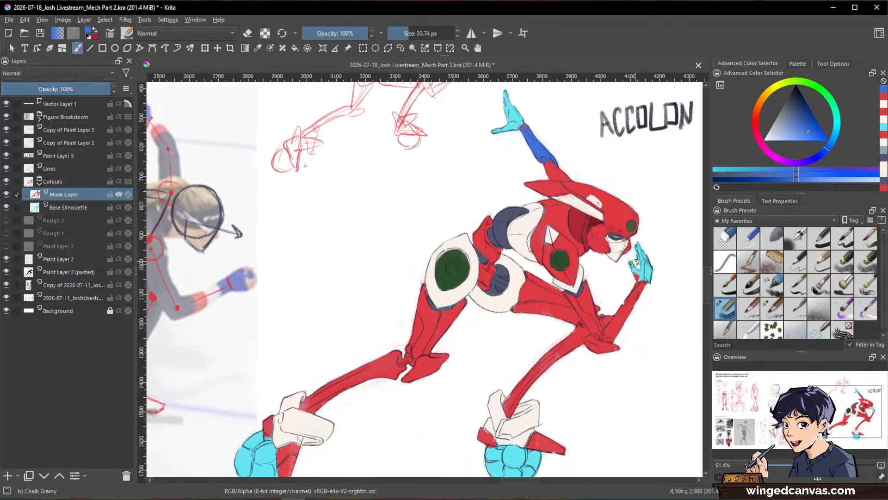
left_click(638, 258, "ctrl")
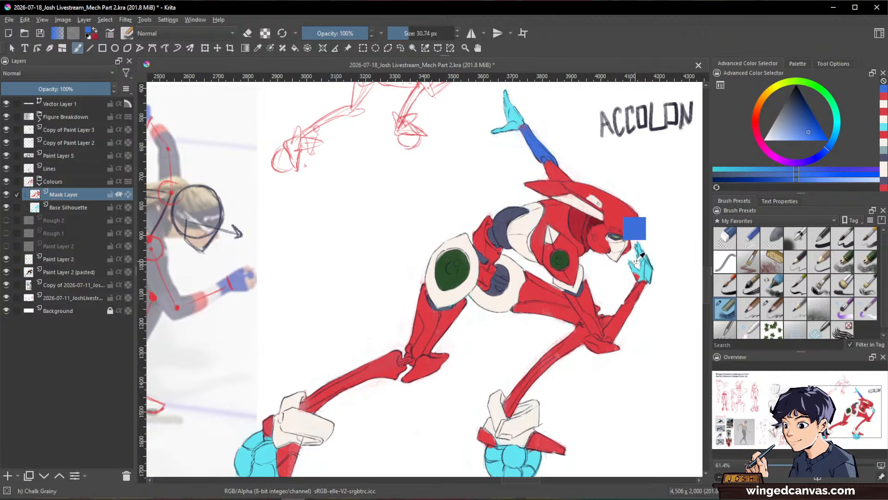
key("ctrl+z")
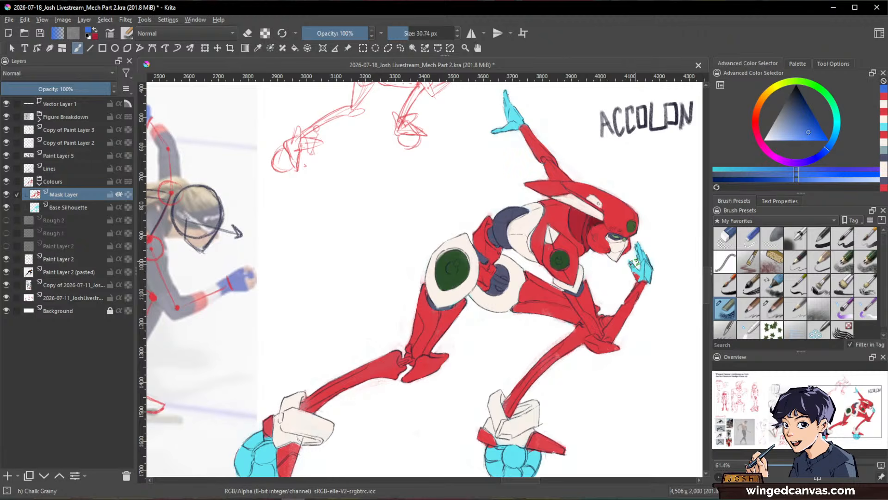
Step: Touch up the small bracket behind the front skate's wheel on the Mask Layer with red sampled from the lower leg
key("space")
left_click_drag(511, 423, 544, 316)
scroll(518, 324, "up", 4)
left_click(508, 330, "ctrl")
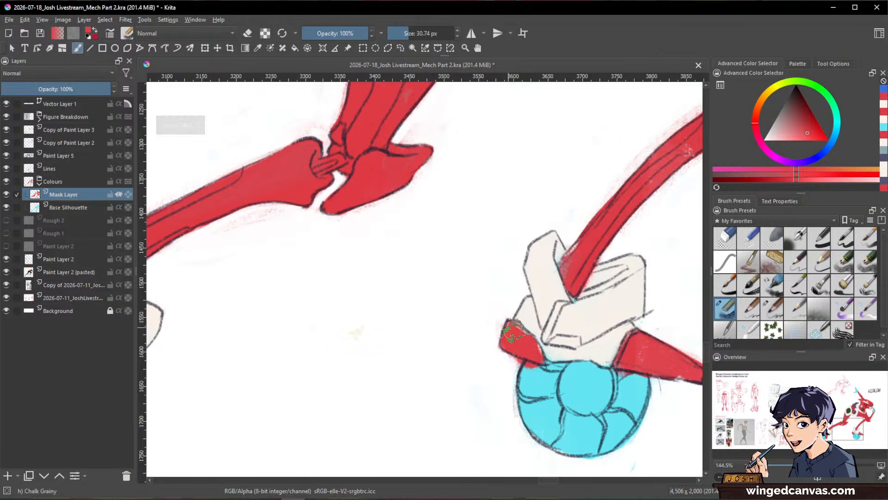
key("Page_Down")
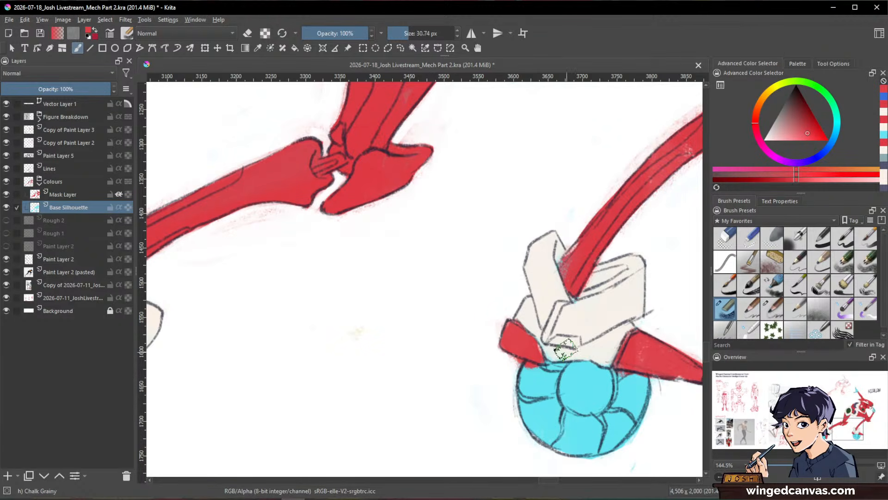
key("e")
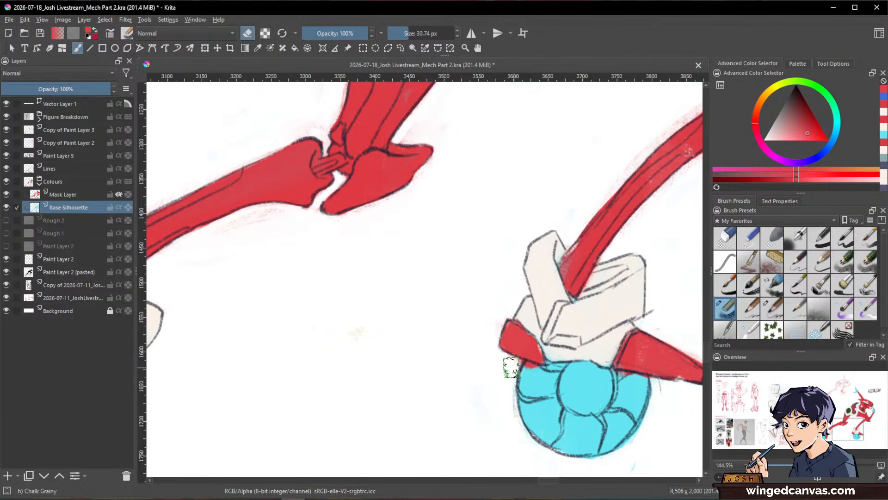
key("e")
left_click(574, 263, "ctrl")
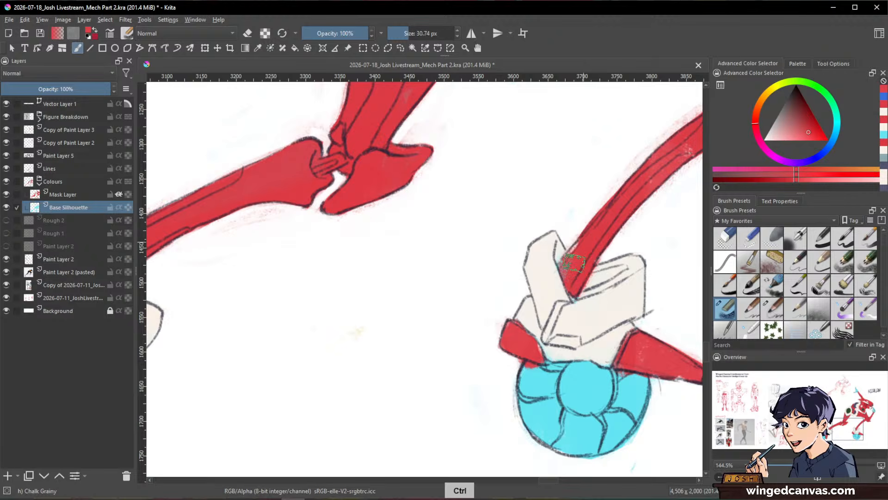
key("Page_Up")
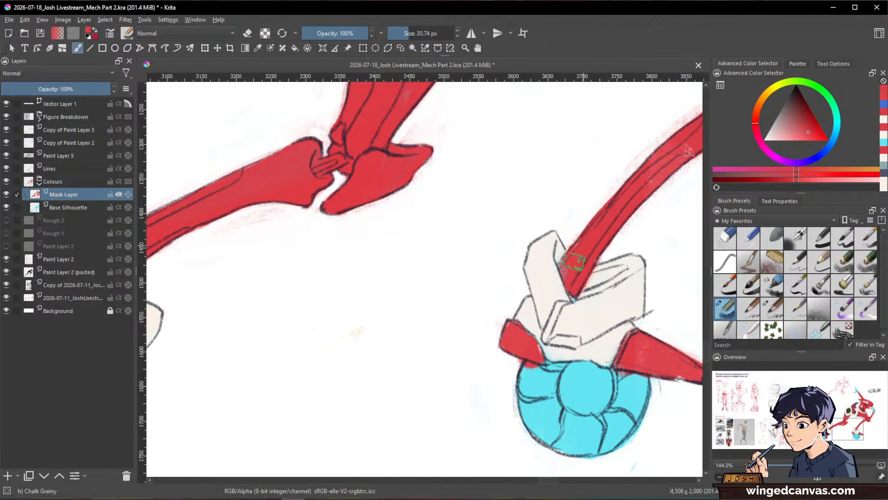
mouse_move(574, 262)
left_mouse_down()
mouse_move(565, 357)
mouse_move(538, 364)
mouse_move(548, 354)
mouse_move(531, 347)
left_mouse_up()
Step: Paint the front skate's wheel dark blue-grey sampled from the body, filling it up to the boot and brackets
left_click(530, 155, "ctrl")
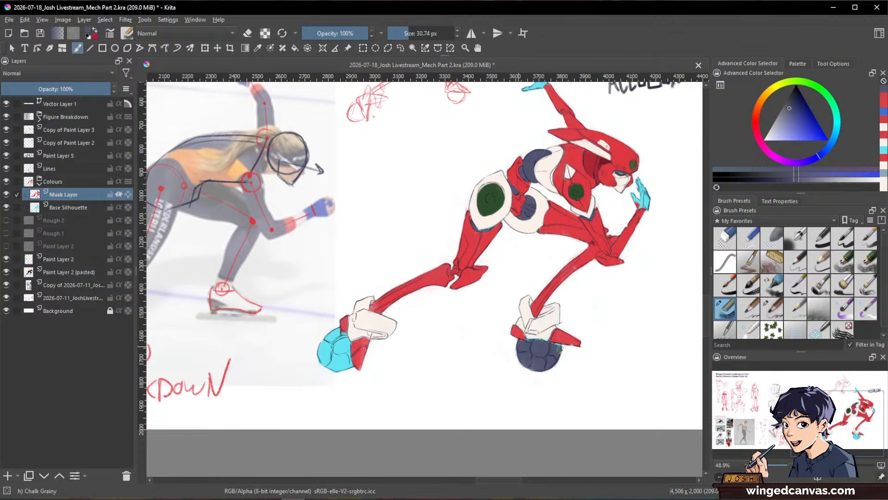
mouse_move(552, 350)
left_mouse_down()
mouse_move(549, 329)
mouse_move(503, 319)
mouse_move(479, 331)
left_mouse_up()
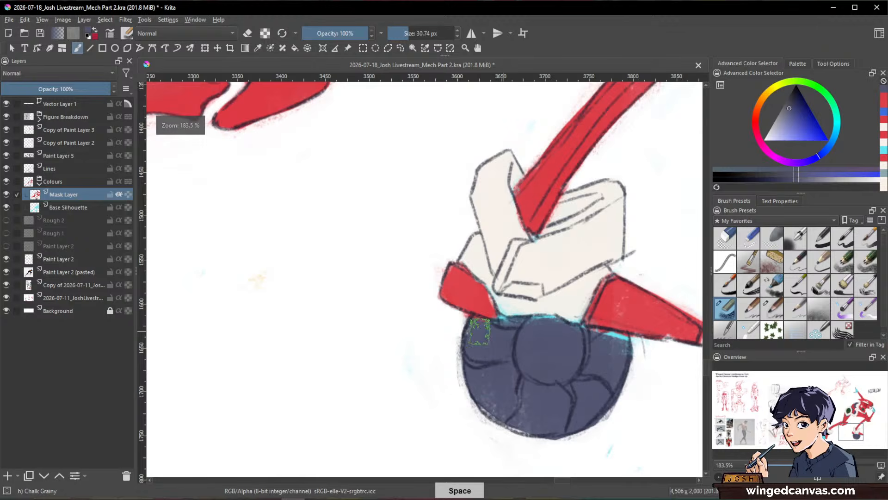
mouse_move(533, 335)
left_mouse_down()
mouse_move(500, 318)
mouse_move(636, 343)
left_mouse_up()
left_click_drag(626, 276, 452, 390)
Step: Paint the rear skate's wheel the same dark blue-grey with a 33.01 px brush
left_click_drag(323, 383, 547, 386)
mouse_move(238, 351)
left_mouse_down()
mouse_move(238, 371)
mouse_move(227, 366)
mouse_move(226, 298)
mouse_move(240, 281)
mouse_move(244, 295)
mouse_move(258, 287)
mouse_move(266, 332)
mouse_move(259, 296)
mouse_move(269, 321)
mouse_move(279, 322)
mouse_move(269, 381)
mouse_move(246, 338)
mouse_move(210, 356)
mouse_move(232, 417)
mouse_move(287, 323)
mouse_move(278, 321)
mouse_move(284, 385)
mouse_move(288, 374)
mouse_move(301, 404)
mouse_move(283, 356)
mouse_move(287, 313)
left_mouse_up()
left_click_drag(593, 304, 494, 373)
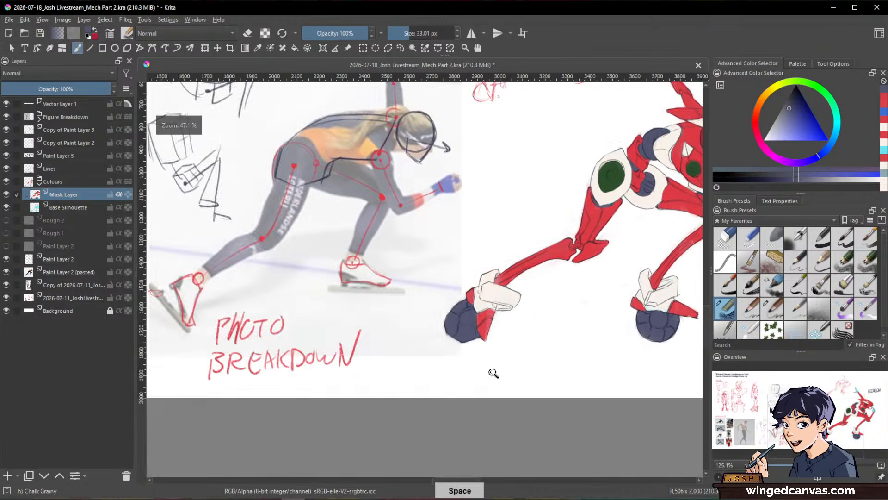
Step: Scribble blue over the raised forearm on a new layer above the Mask Layer and clip it with inherit alpha
left_click_drag(627, 312, 440, 404)
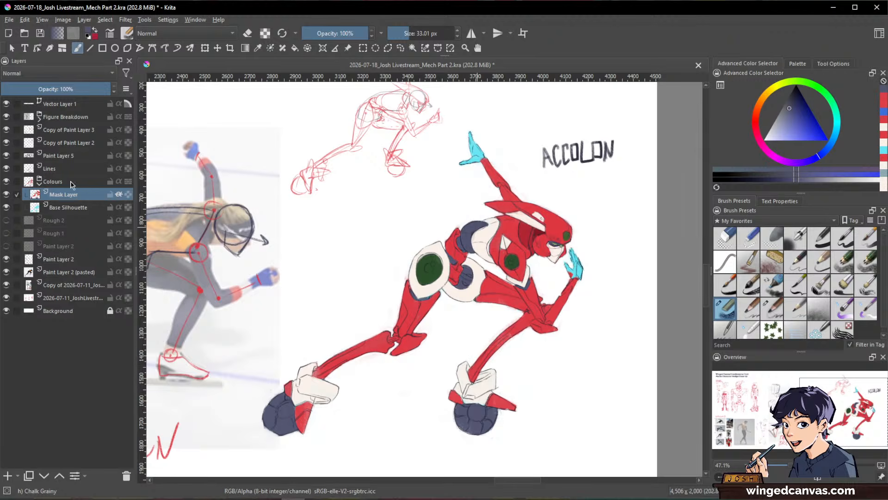
left_click(8, 480)
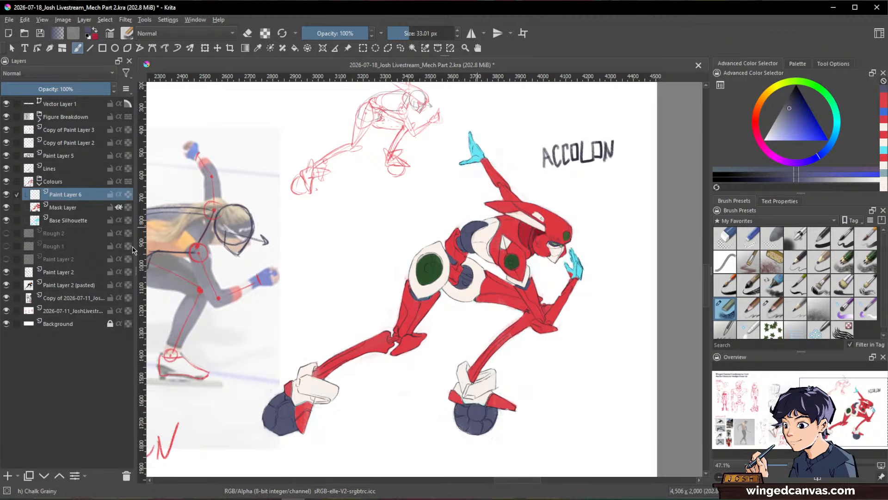
key("1")
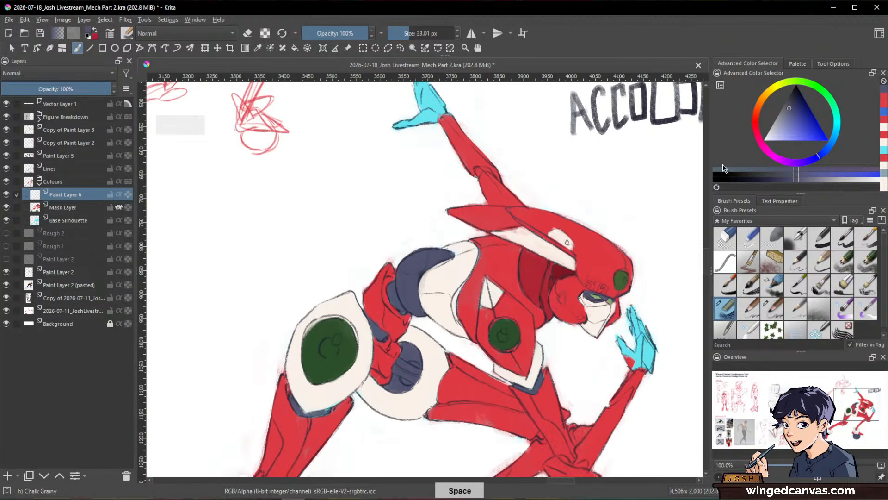
mouse_move(449, 118)
left_mouse_down()
mouse_move(439, 237)
mouse_move(484, 303)
mouse_move(477, 232)
mouse_move(518, 233)
mouse_move(483, 304)
left_mouse_up()
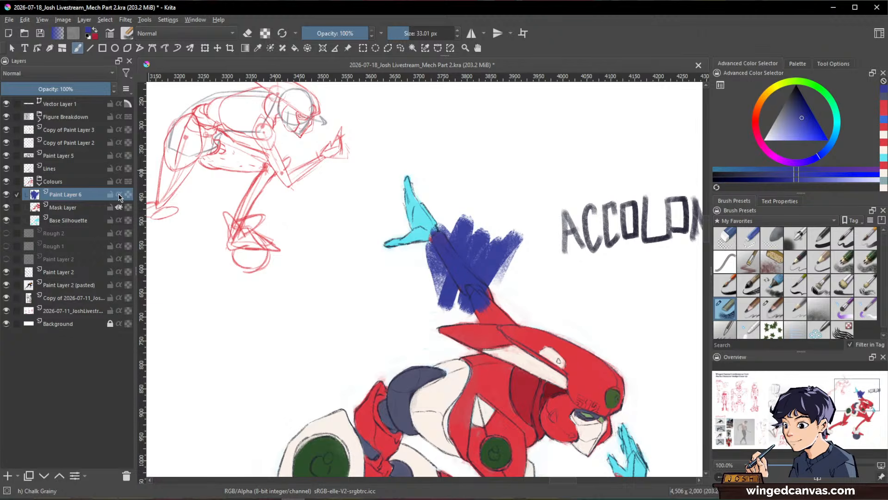
left_click(119, 195)
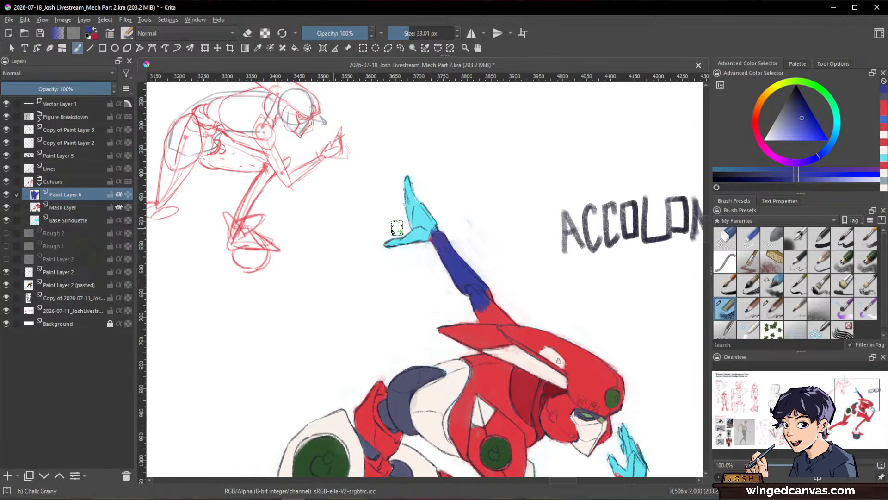
Step: Clear the blue test strokes and delete the new layer above the Mask Layer
scroll(532, 264, "down", 2)
left_click_drag(531, 336, 566, 250)
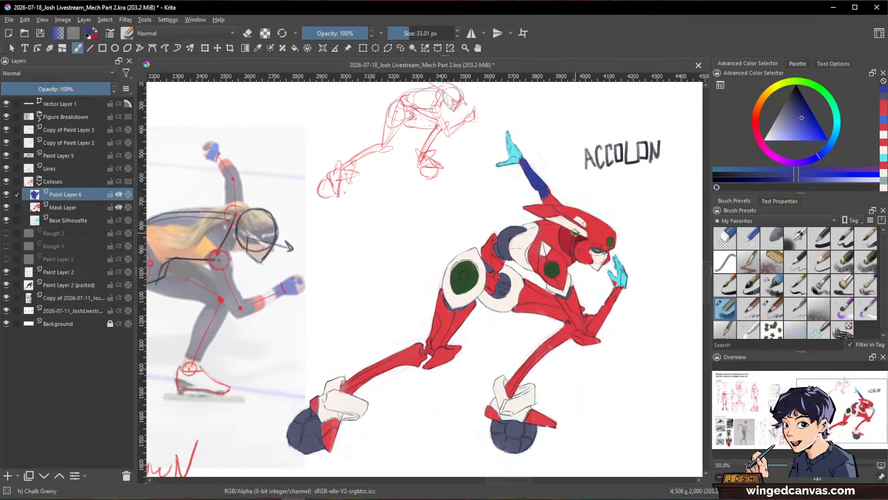
key("Delete")
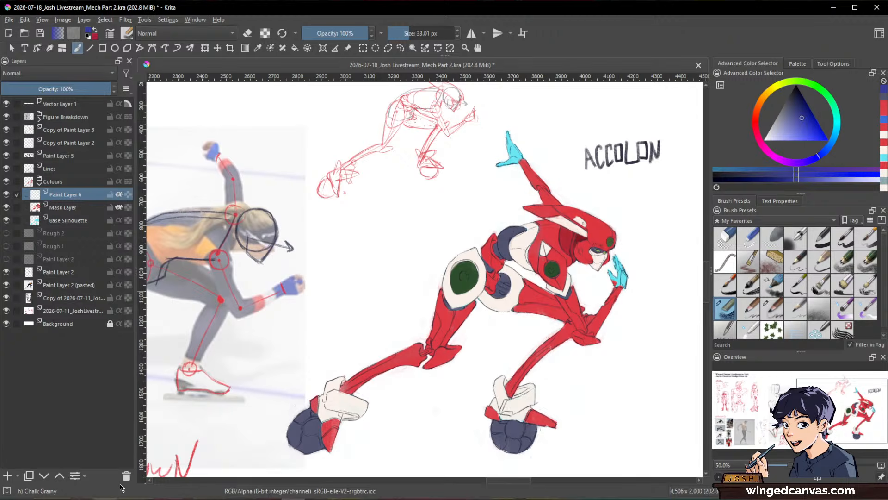
left_click(128, 478)
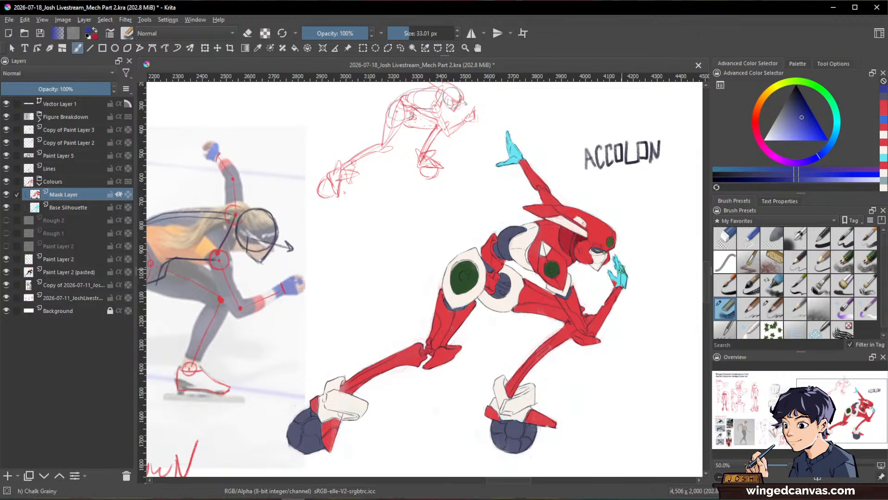
Step: Paint the central panel of the rear thigh off-white on the Mask Layer, reducing the brush to 21.95 px and 16.14 px
scroll(634, 286, "up", 1)
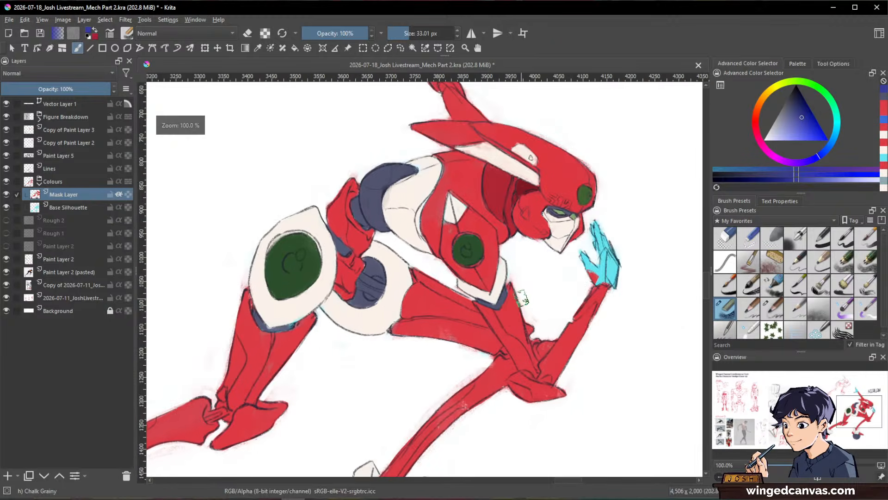
scroll(646, 221, "up", 1)
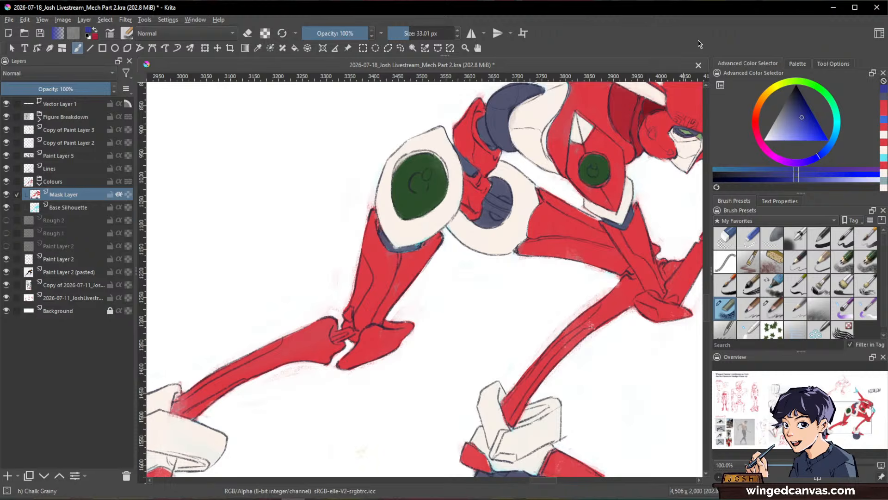
left_click_drag(610, 261, 622, 310)
left_click(552, 152, "ctrl")
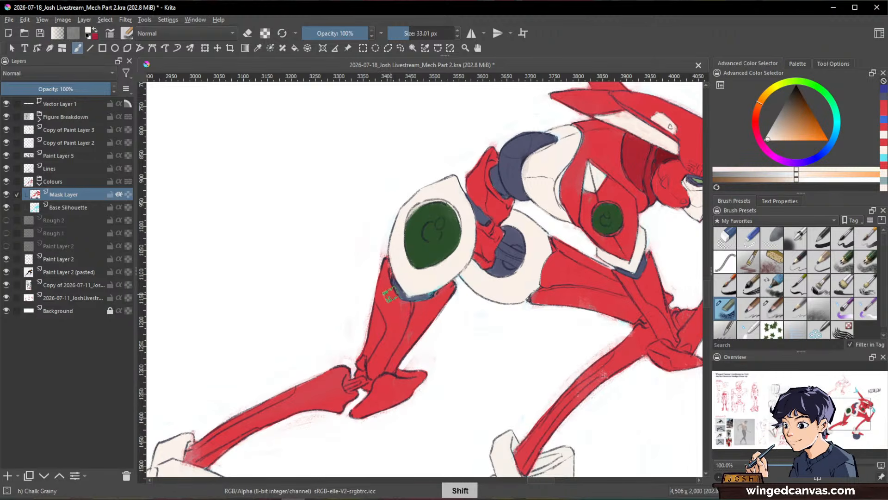
left_click_drag(384, 258, 393, 323)
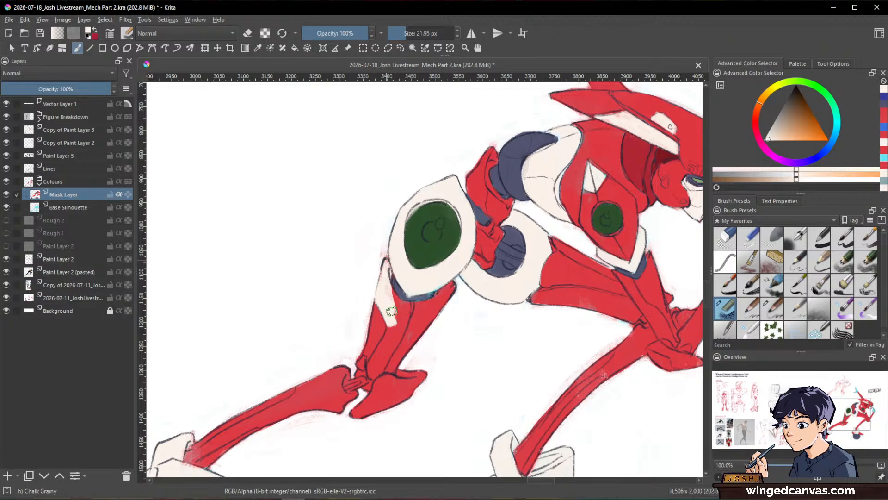
mouse_move(397, 301)
left_mouse_down()
mouse_move(391, 345)
mouse_move(394, 312)
mouse_move(401, 324)
mouse_move(385, 348)
left_mouse_up()
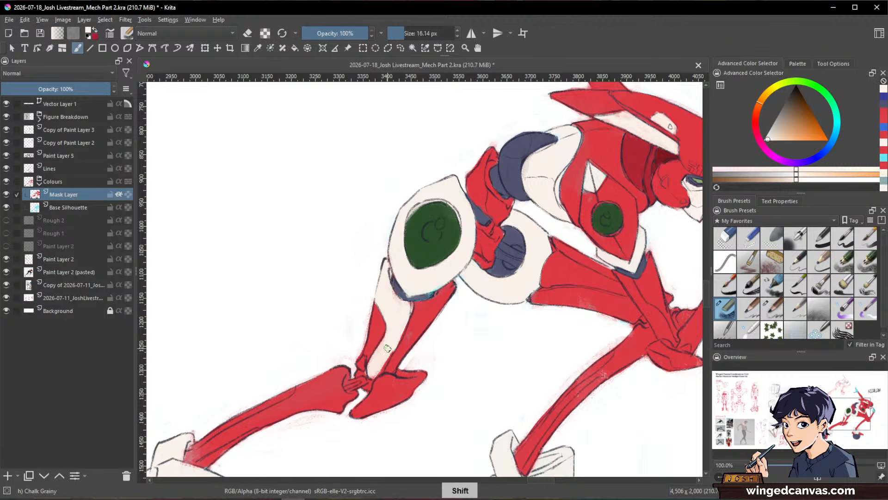
Step: Rotate the canvas and paint the front thigh's inner panel off-white with a 15.88 px brush
key("space")
left_click_drag(567, 364, 495, 345)
left_click_drag(597, 342, 467, 124, "shift")
left_click_drag(498, 275, 573, 374)
left_click_drag(484, 255, 454, 327)
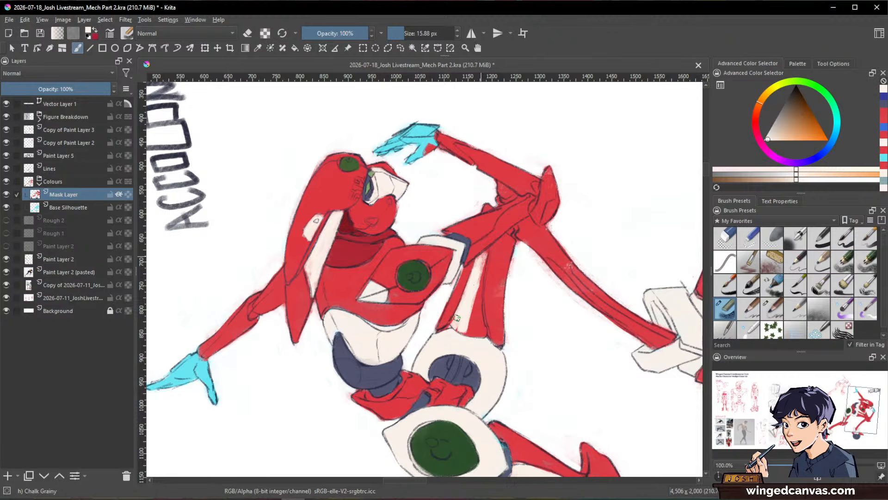
left_click_drag(485, 252, 481, 335)
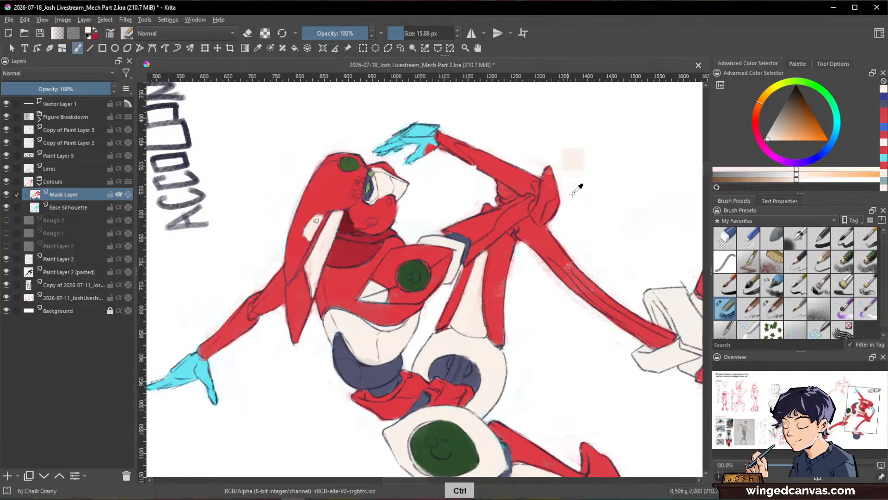
Step: Paint the narrow strip along the front lower leg's outer edge off-white
left_click_drag(619, 227, 640, 280)
mouse_move(637, 212)
left_mouse_down()
mouse_move(643, 239)
mouse_move(477, 453)
mouse_move(519, 290)
mouse_move(516, 231)
mouse_move(505, 266)
mouse_move(429, 375)
left_mouse_up()
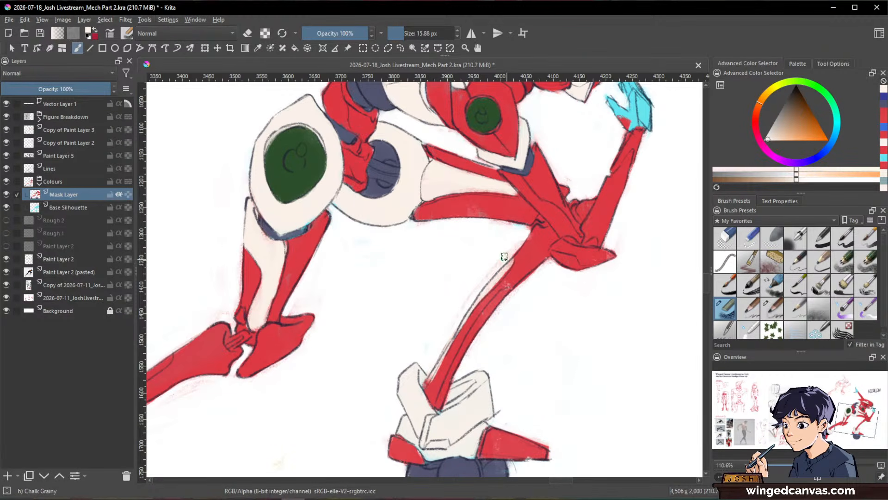
Step: Paint the narrow strip along the rear lower leg's outer edge off-white
left_click_drag(422, 382, 529, 389)
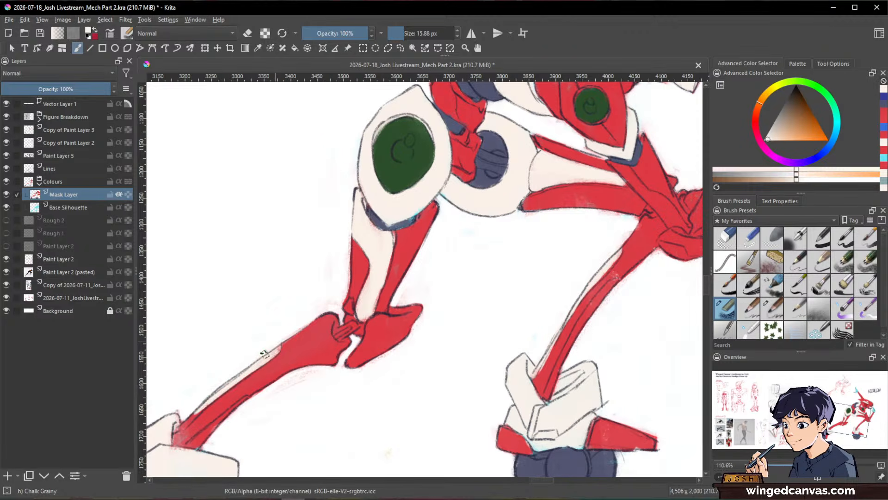
left_click_drag(239, 372, 326, 307)
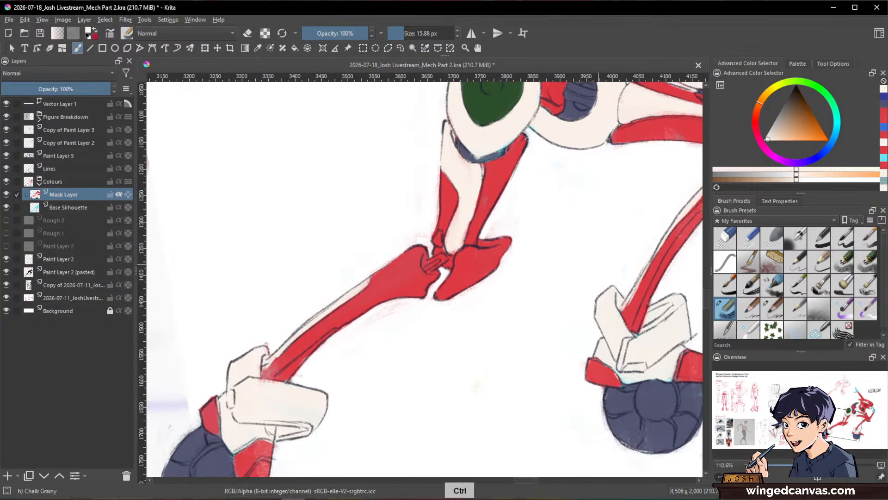
left_click(571, 331, "ctrl")
left_click_drag(619, 343, 609, 393)
left_click_drag(666, 349, 564, 354)
Step: Paint the front upper arm's inner panel off-white with a 9.18 px brush and touch up its edge near the elbow in red
left_click(450, 148, "ctrl")
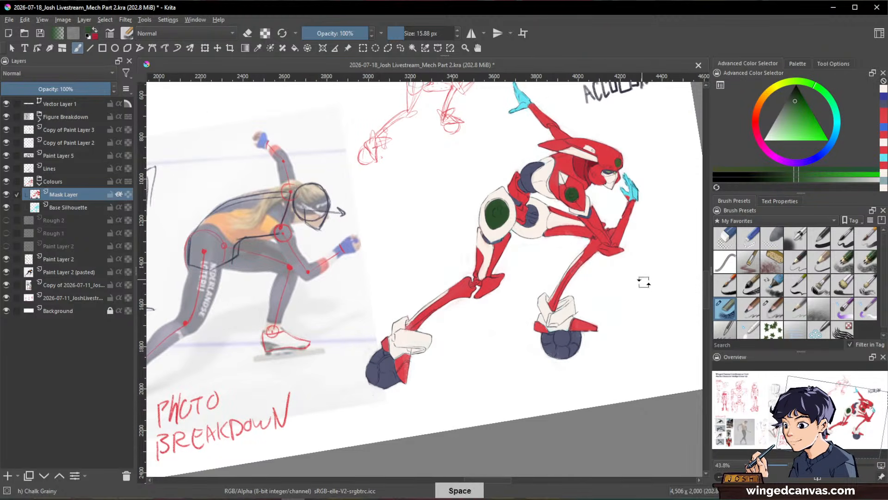
left_click_drag(642, 281, 664, 195)
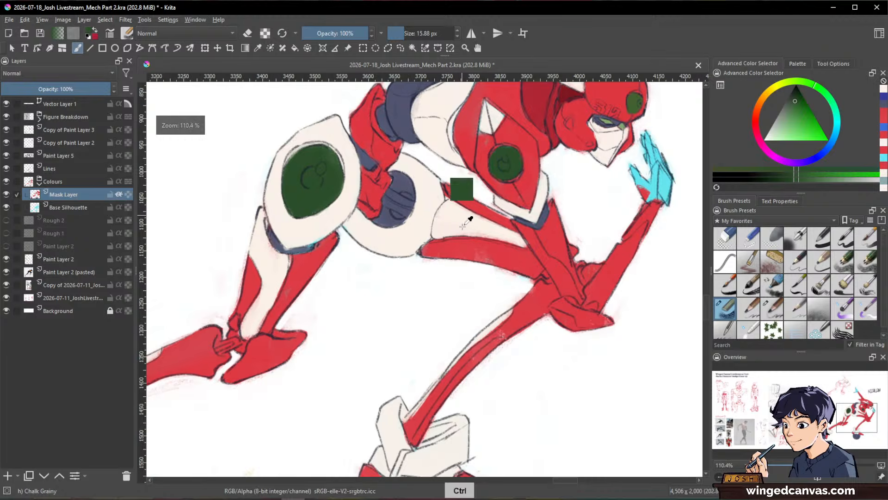
left_click(471, 217, "ctrl")
mouse_move(540, 232)
left_mouse_down()
mouse_move(554, 197)
mouse_move(554, 223)
mouse_move(542, 233)
mouse_move(555, 249)
mouse_move(555, 207)
mouse_move(550, 244)
mouse_move(561, 238)
mouse_move(546, 231)
mouse_move(551, 215)
mouse_move(536, 228)
mouse_move(570, 269)
left_mouse_up()
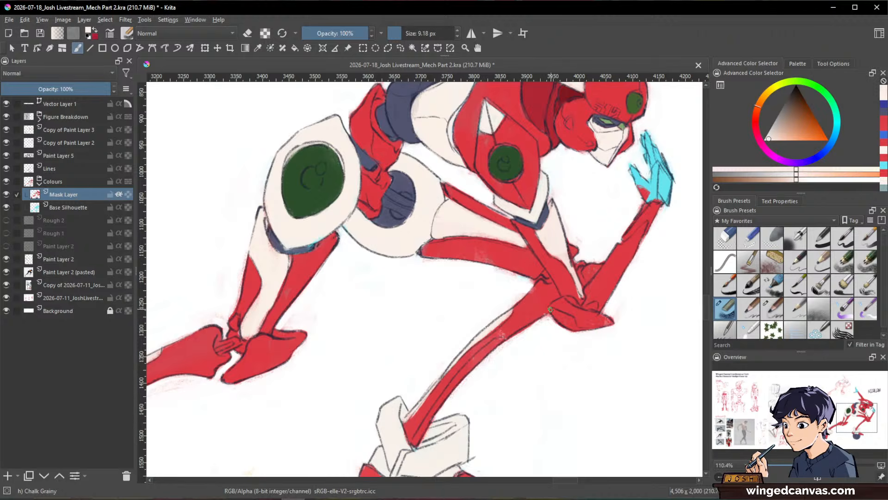
left_click_drag(646, 236, 628, 303)
left_click_drag(646, 209, 644, 324)
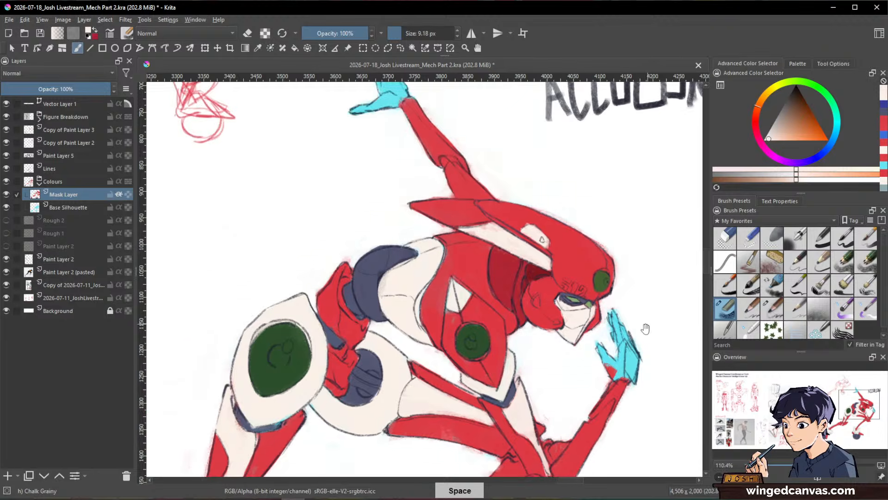
left_click_drag(574, 352, 608, 239)
left_click(551, 314, "ctrl")
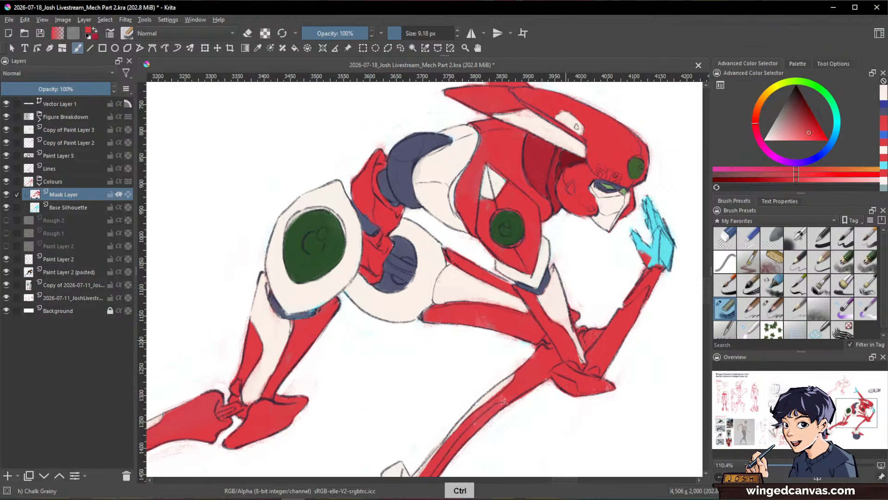
left_click_drag(576, 355, 581, 363)
left_click(573, 340, "ctrl")
Step: Paint the upper-arm panel of the raised arm off-white, down to where it meets the helmet
left_click_drag(558, 222, 551, 443)
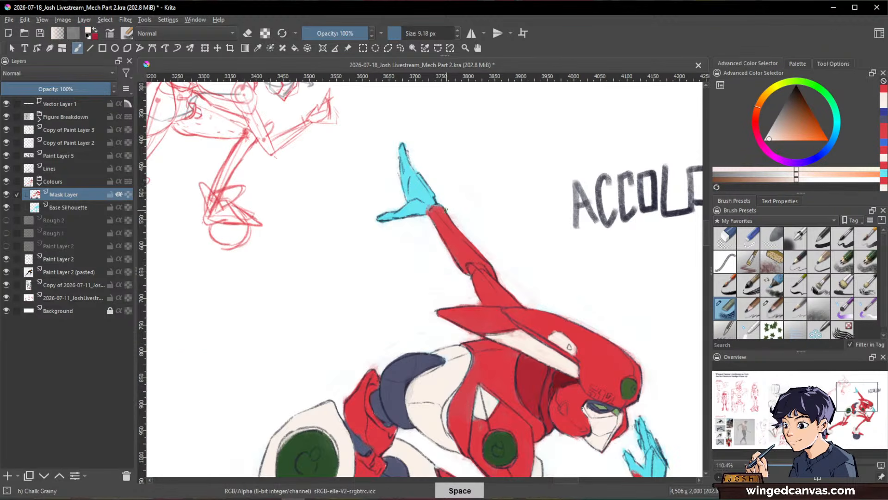
mouse_move(493, 225)
left_mouse_down()
mouse_move(498, 140)
mouse_move(511, 157)
mouse_move(487, 171)
left_mouse_up()
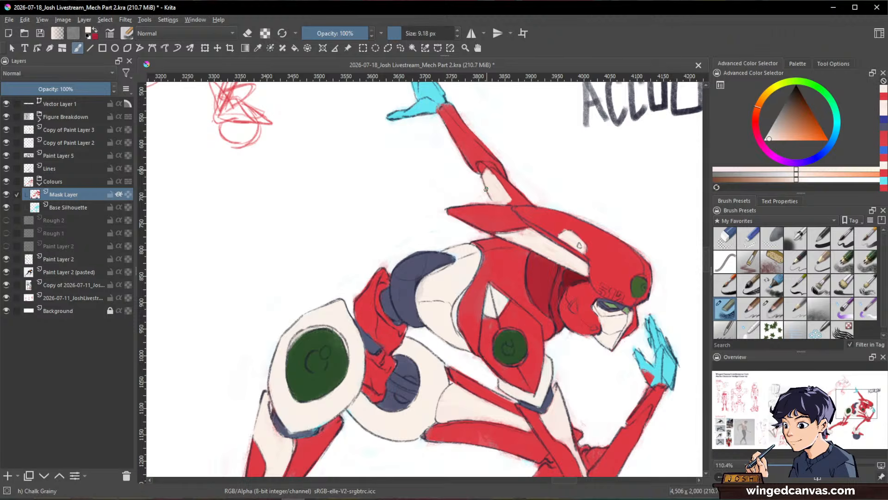
left_click(534, 243, "ctrl")
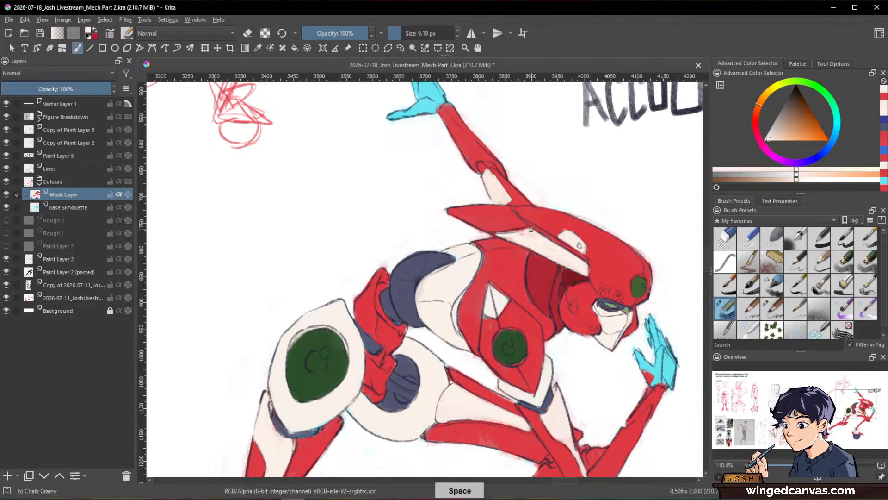
left_click_drag(521, 241, 527, 242)
mouse_move(640, 261)
left_mouse_down()
mouse_move(644, 384)
mouse_move(626, 281)
mouse_move(616, 383)
left_mouse_up()
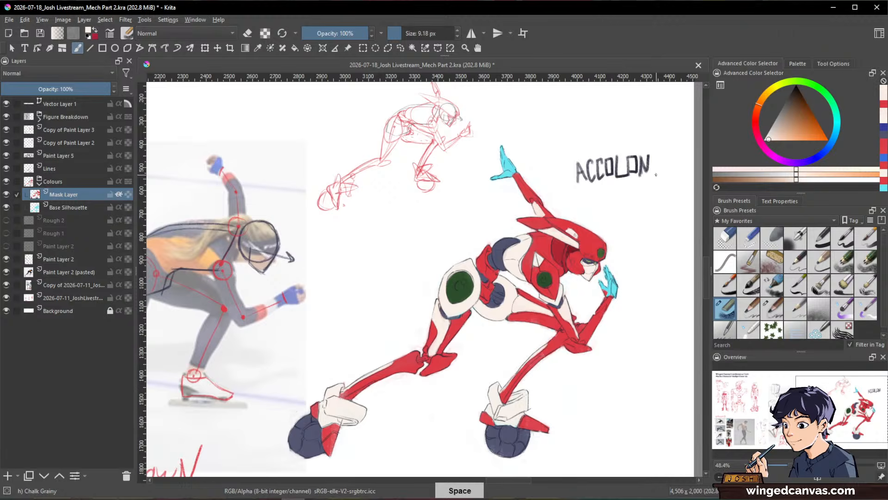
Step: Paint both cyan hands dark blue-grey, using the colour sampled from the robot's body
left_click(509, 242, "ctrl")
left_click(508, 244, "ctrl")
left_click_drag(544, 155, 542, 88)
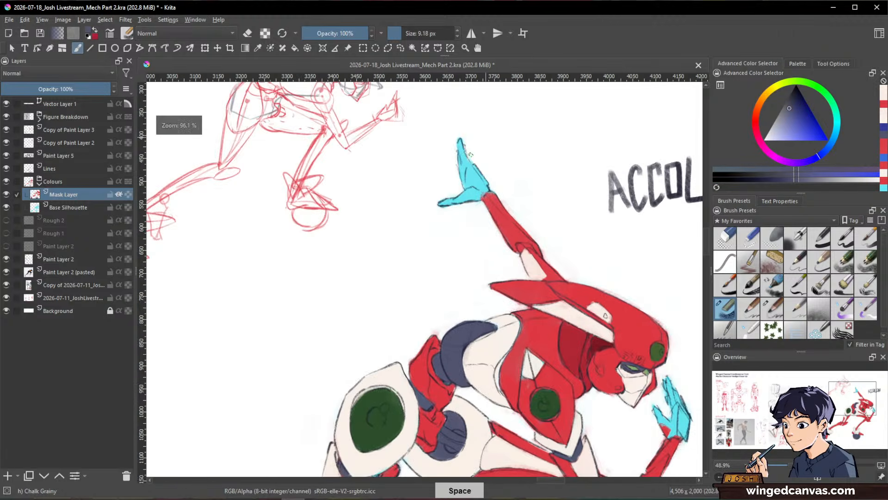
left_click_drag(465, 131, 479, 131)
mouse_move(463, 159)
left_mouse_down()
mouse_move(453, 208)
mouse_move(484, 171)
mouse_move(472, 207)
left_mouse_up()
mouse_move(622, 278)
left_mouse_down()
mouse_move(613, 234)
mouse_move(557, 134)
left_mouse_up()
mouse_move(620, 240)
left_mouse_down()
mouse_move(589, 277)
mouse_move(614, 284)
mouse_move(617, 264)
mouse_move(620, 276)
left_mouse_up()
Step: Paint the back-of-hand plates on both hands off-white with the brush at 17.42 px
left_click(573, 237, "ctrl")
left_click_drag(620, 164, 630, 324)
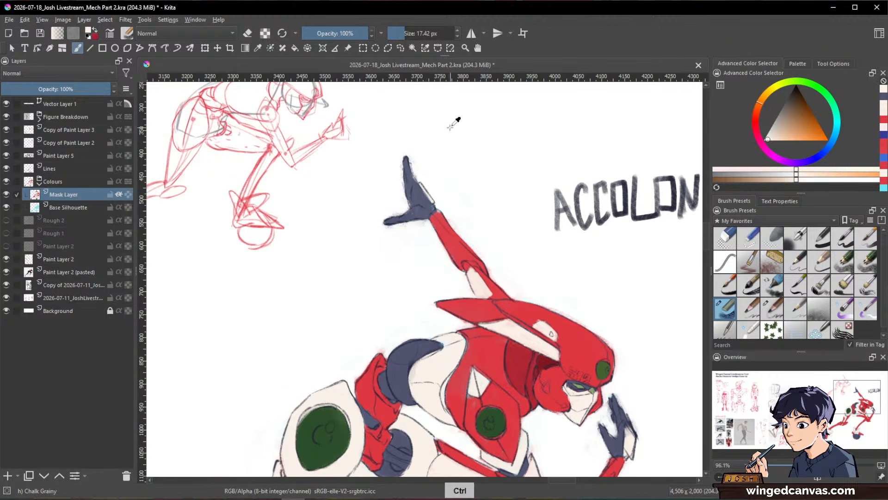
left_click_drag(606, 271, 636, 298, "ctrl")
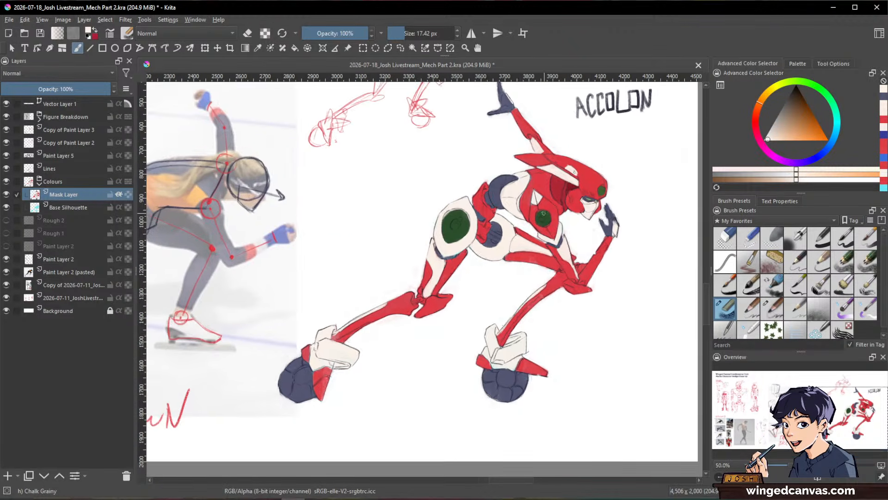
Step: Paint very dark green centres in the chest, rear thigh and head lenses, reducing the brush to 11.17 px and 4.70 px
key("1")
left_click(545, 215, "ctrl")
left_click_drag(798, 100, 794, 92)
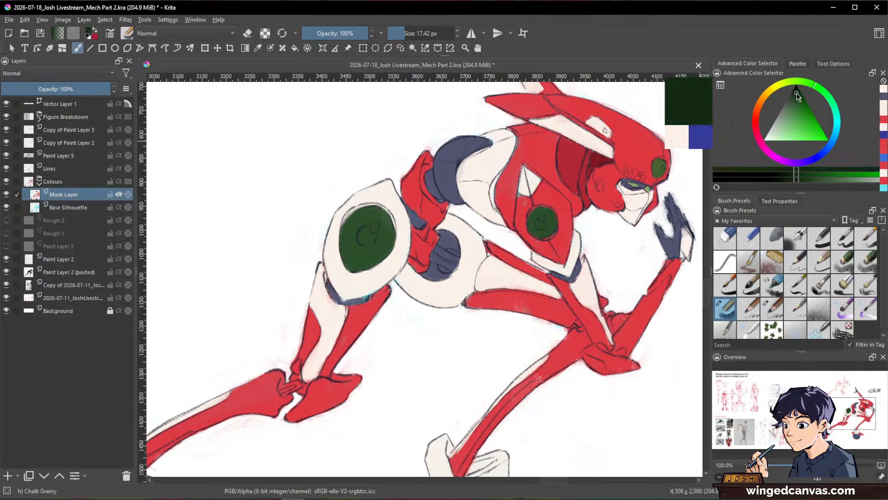
mouse_move(540, 227)
left_mouse_down("ctrl")
mouse_move(541, 138)
mouse_move(533, 219)
mouse_move(541, 220)
left_mouse_up("ctrl")
left_click_drag(442, 279, 589, 315)
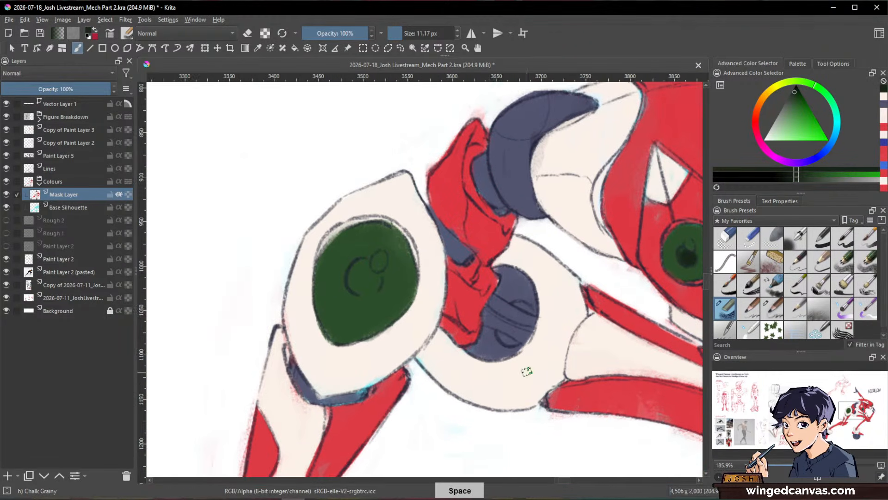
left_click_drag(354, 289, 363, 261)
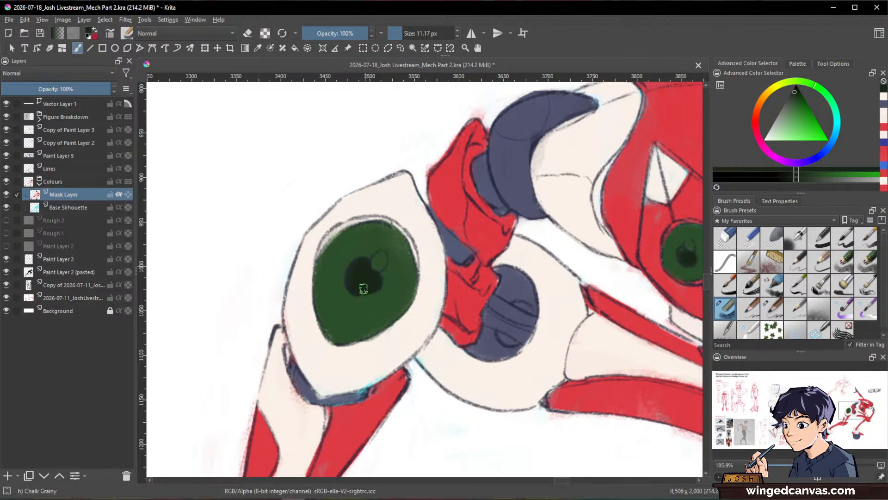
left_click_drag(433, 239, 152, 340)
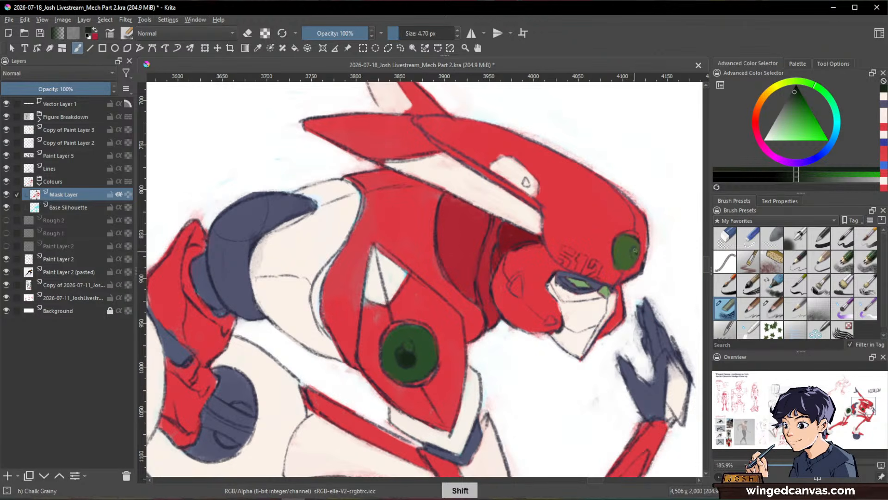
left_click_drag(635, 250, 632, 254)
Step: Choose a lighter yellowish green and dab a highlight into the head lens with the 4.70 px brush
left_click(799, 88)
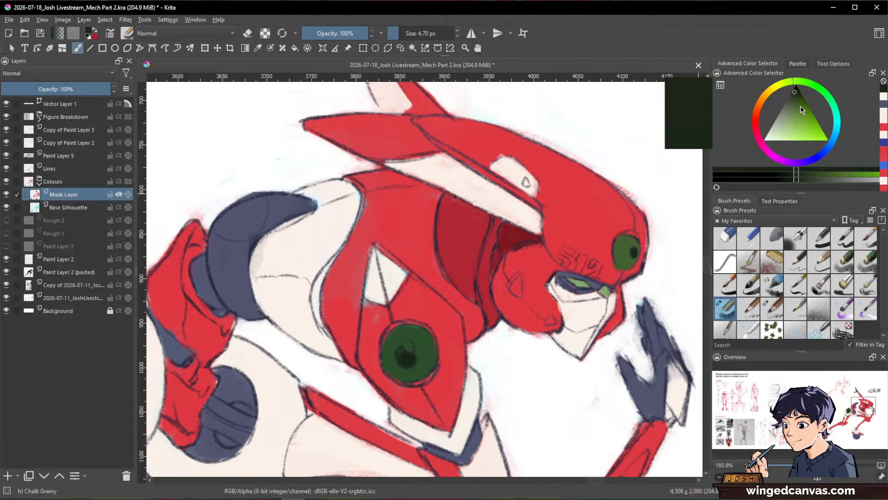
left_click_drag(801, 105, 795, 124)
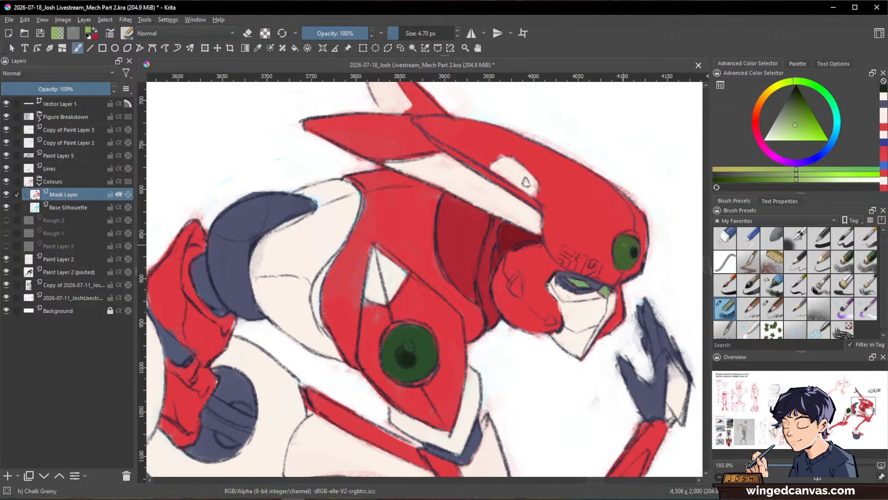
left_click(631, 248)
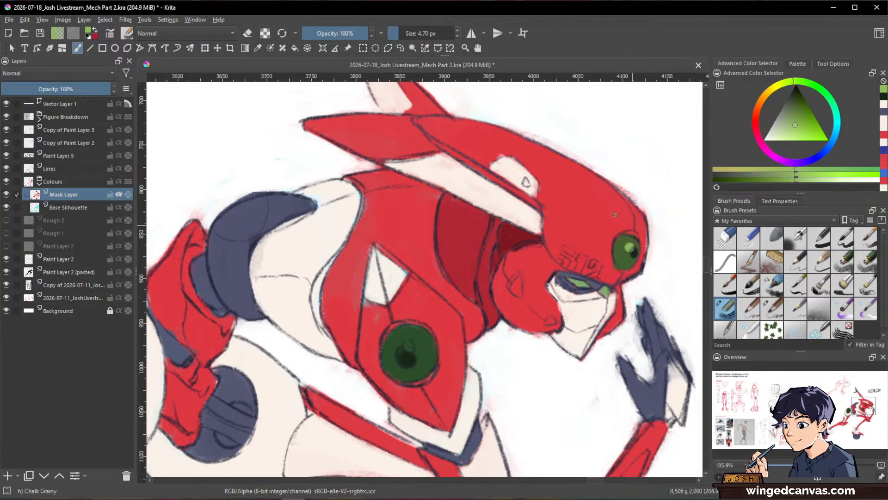
Step: Choose a pale yellow-green and add round highlights to the chest and rear thigh lenses, enlarging the brush to 11.52 px
left_click_drag(788, 130, 784, 135)
left_click_drag(780, 86, 783, 85)
mouse_move(430, 325)
left_mouse_down()
mouse_move(412, 343)
mouse_move(403, 413)
left_mouse_up()
left_click_drag(404, 413, 512, 388)
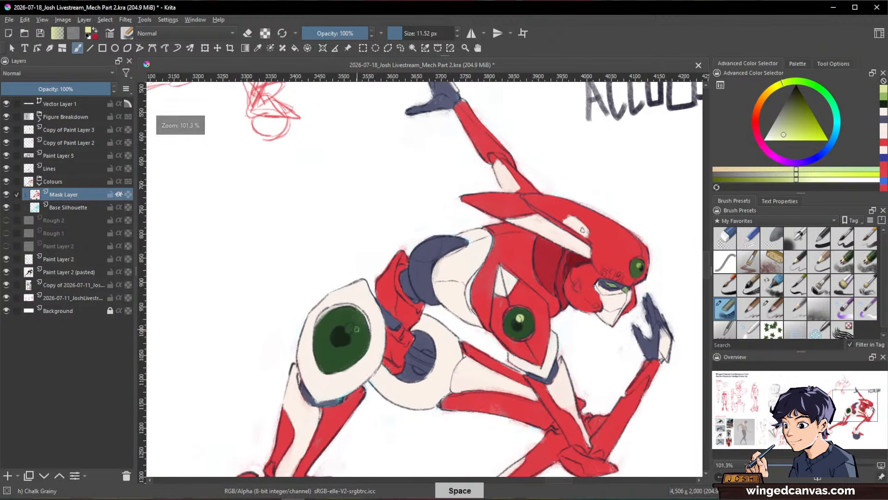
left_click_drag(486, 303, 500, 397)
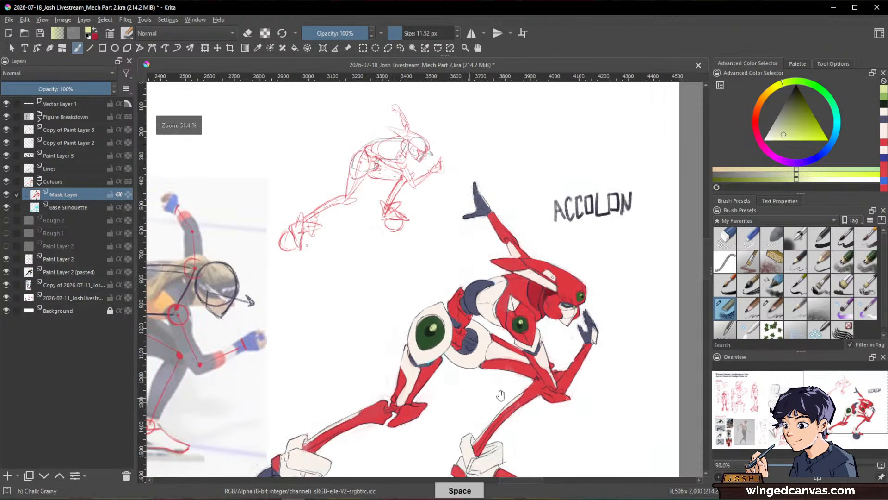
left_click_drag(477, 292, 451, 195)
Step: Choose a medium blue and repaint the front hand with it, enlarging the brush to 22.10 px
left_click_drag(546, 334, 590, 313)
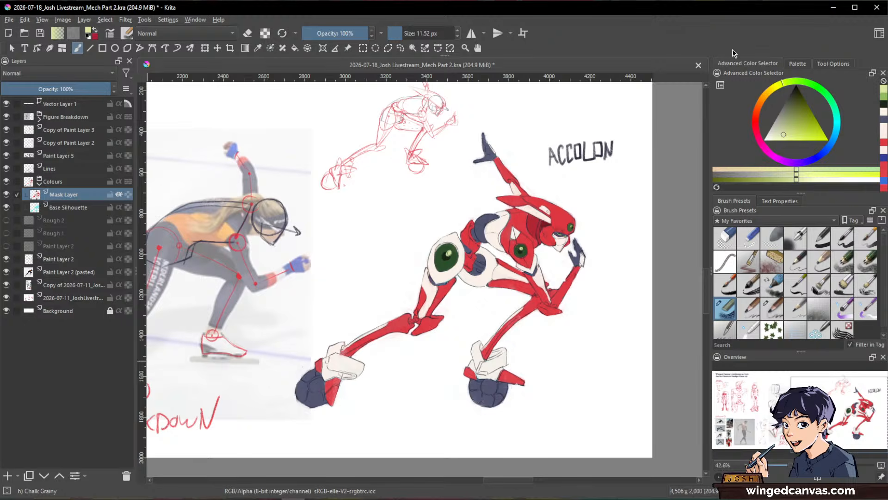
key("space")
left_click_drag(583, 238, 647, 148)
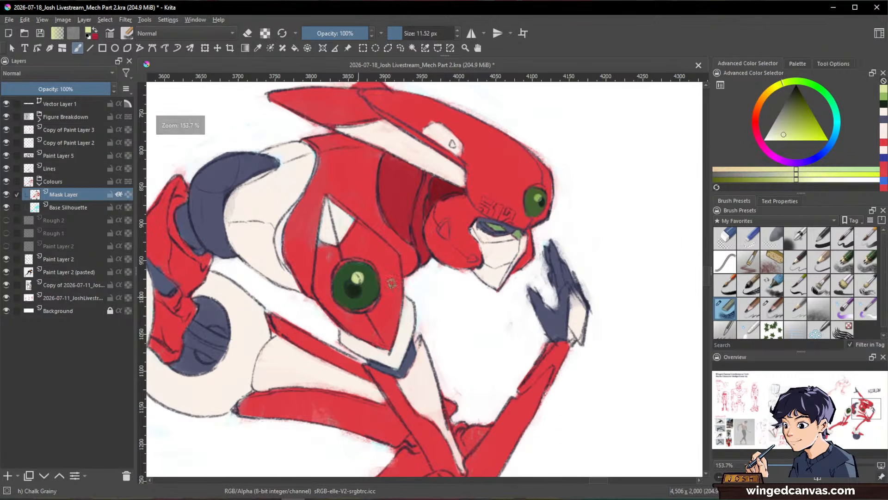
left_click_drag(647, 240, 647, 259)
left_click(829, 147)
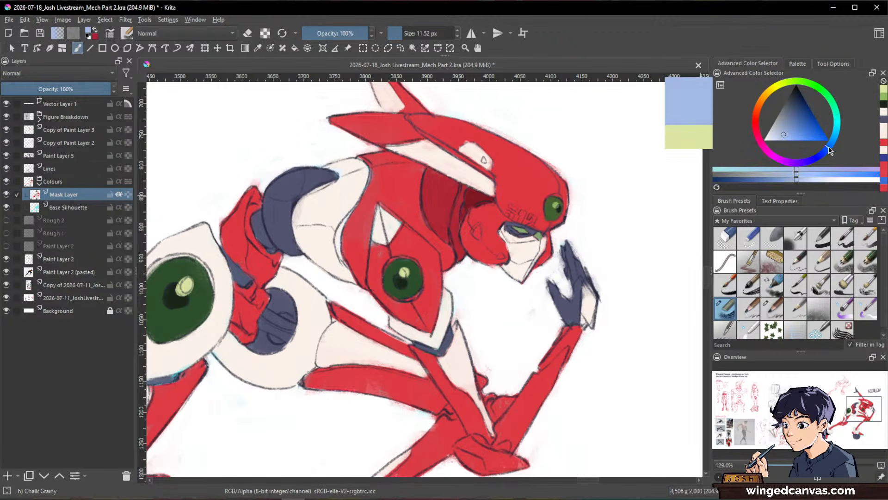
left_click(798, 123)
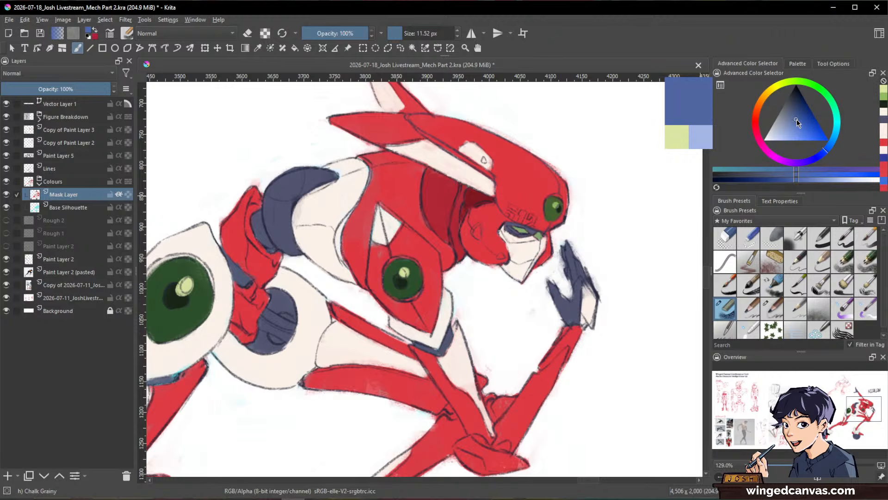
mouse_move(567, 249)
left_mouse_down("shift")
mouse_move(555, 304)
mouse_move(578, 267)
mouse_move(600, 289)
mouse_move(580, 261)
mouse_move(567, 313)
left_mouse_up("shift")
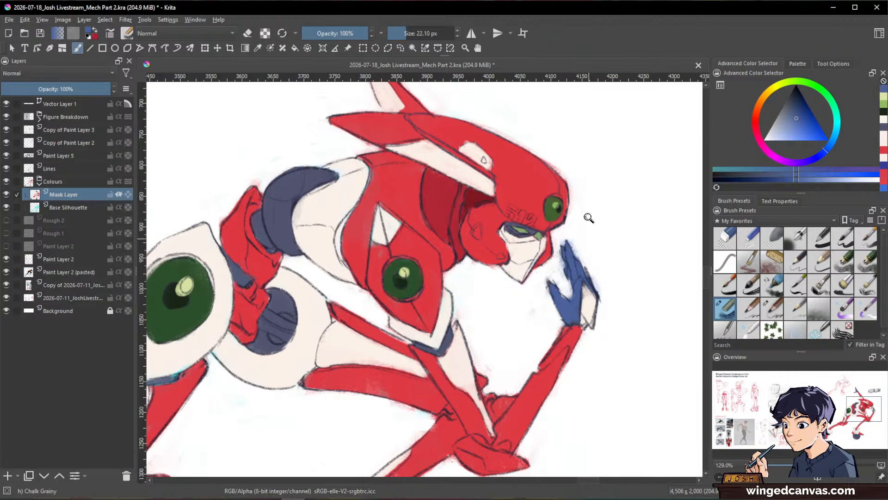
Step: Choose a lighter, brighter blue and repaint the front hand with it
left_click_drag(589, 218, 621, 258, "ctrl")
left_click_drag(621, 258, 663, 313)
left_click_drag(546, 192, 553, 168, "ctrl")
left_click(801, 124)
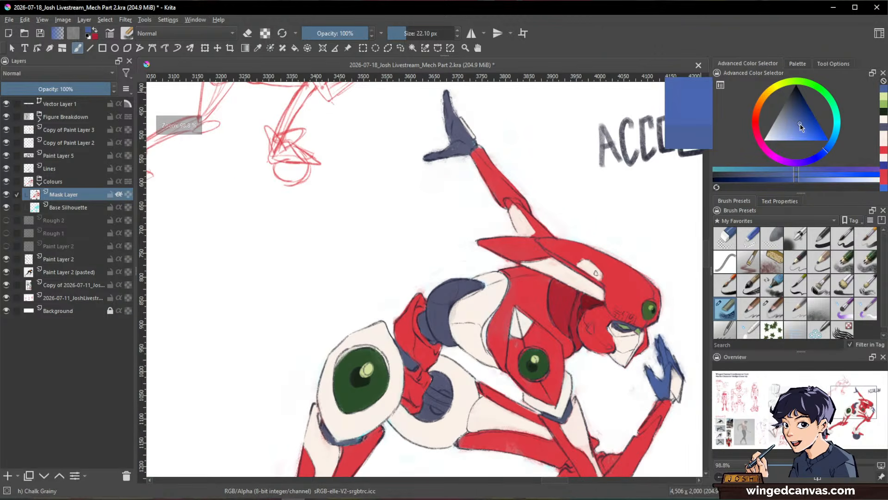
left_click_drag(801, 123, 799, 127)
mouse_move(657, 343)
left_mouse_down()
mouse_move(660, 362)
mouse_move(678, 362)
mouse_move(662, 370)
left_mouse_up()
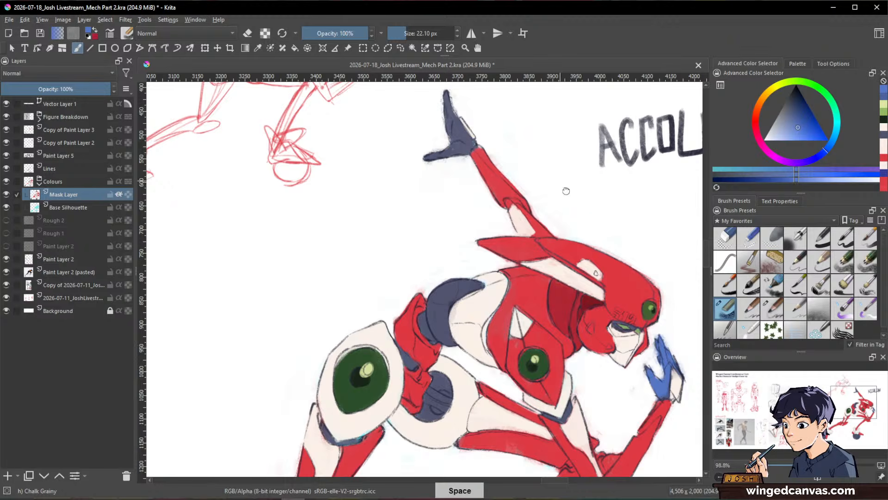
Step: Repaint the raised hand in the same bright blue, keeping its off-white plate
left_click_drag(437, 79, 483, 155)
left_click_drag(487, 197, 493, 178)
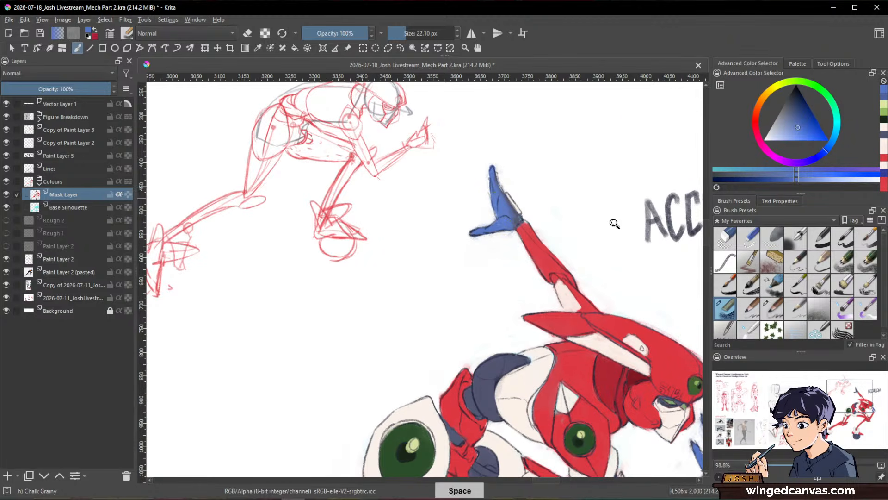
scroll(614, 222, "down", 4)
scroll(624, 373, "down", 1)
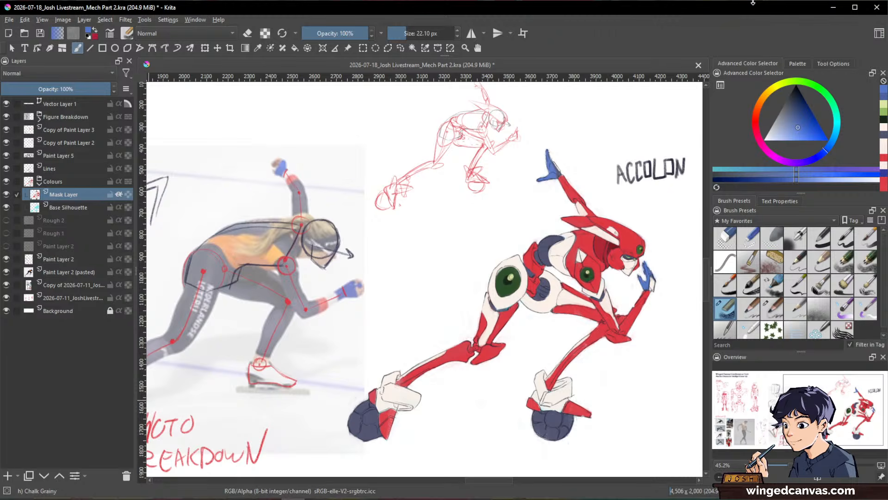
Step: Recolour the green eye and the small accent beside it in shades of blue, using 5.50 px and 4.17 px brushes
left_click_drag(631, 267, 632, 211)
left_click_drag(619, 282, 593, 369)
left_click_drag(598, 300, 578, 294, "shift")
left_click_drag(800, 131, 804, 131)
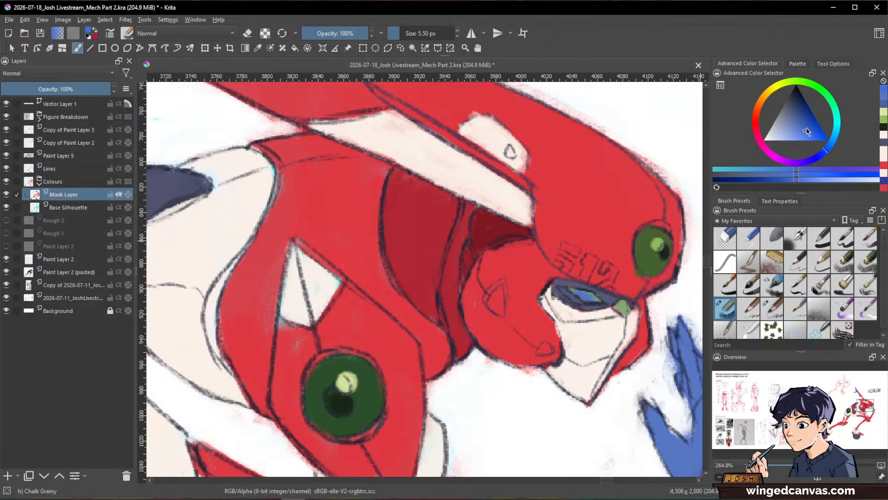
left_click_drag(807, 125, 802, 111)
mouse_move(604, 290)
left_mouse_down("shift")
mouse_move(571, 290)
mouse_move(623, 305)
left_mouse_up("shift")
left_click(584, 298, "ctrl")
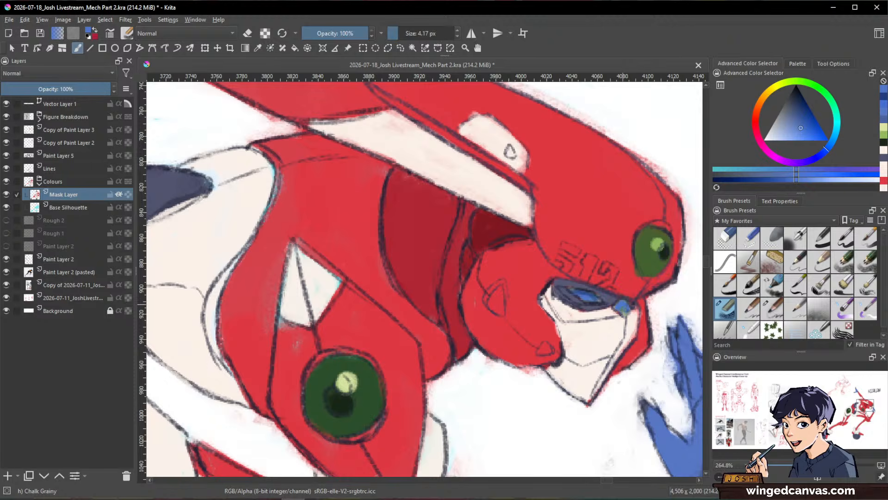
left_click_drag(660, 285, 611, 307)
mouse_move(653, 296)
left_mouse_down()
mouse_move(648, 371)
mouse_move(641, 295)
left_mouse_up()
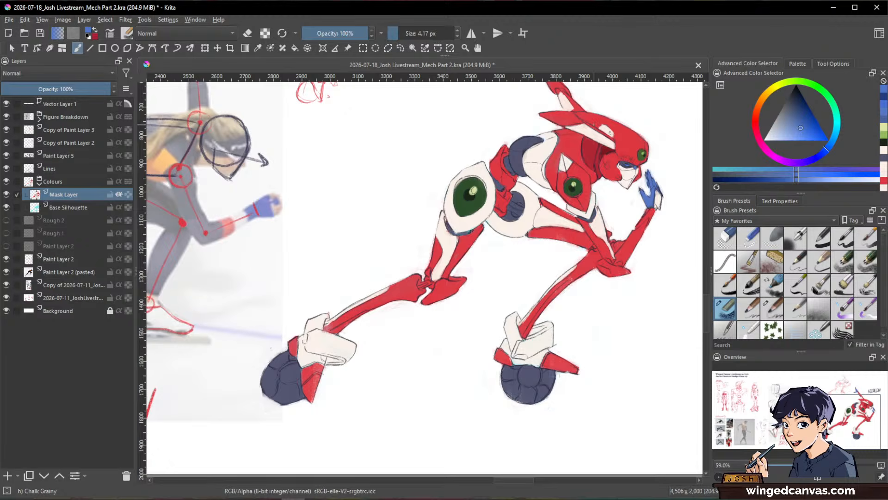
Step: Sample the face plate's off-white and fill the two small triangular markings on the red cheek with it
scroll(617, 141, "up", 3)
scroll(628, 178, "up", 3)
left_click_drag(628, 180, 532, 262)
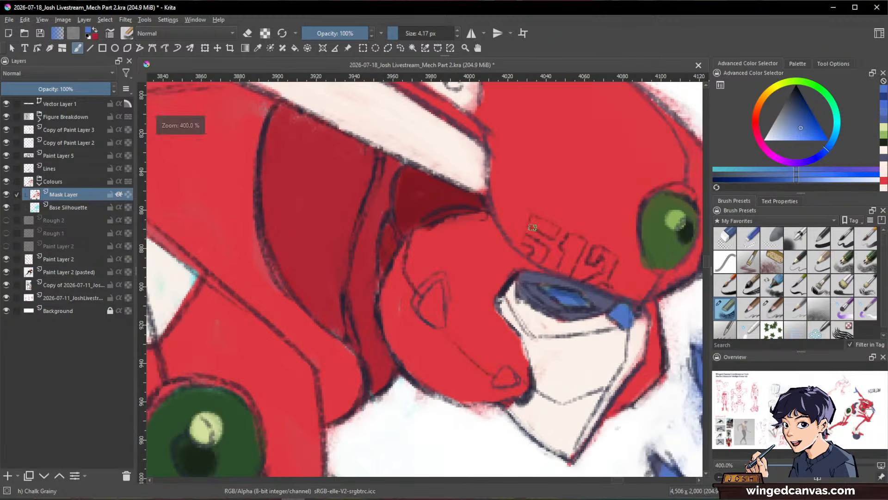
left_click(574, 341, "ctrl")
mouse_move(616, 338)
left_mouse_down()
mouse_move(626, 263)
mouse_move(622, 333)
left_mouse_up()
mouse_move(437, 347)
left_mouse_down()
mouse_move(432, 379)
mouse_move(445, 369)
left_mouse_up()
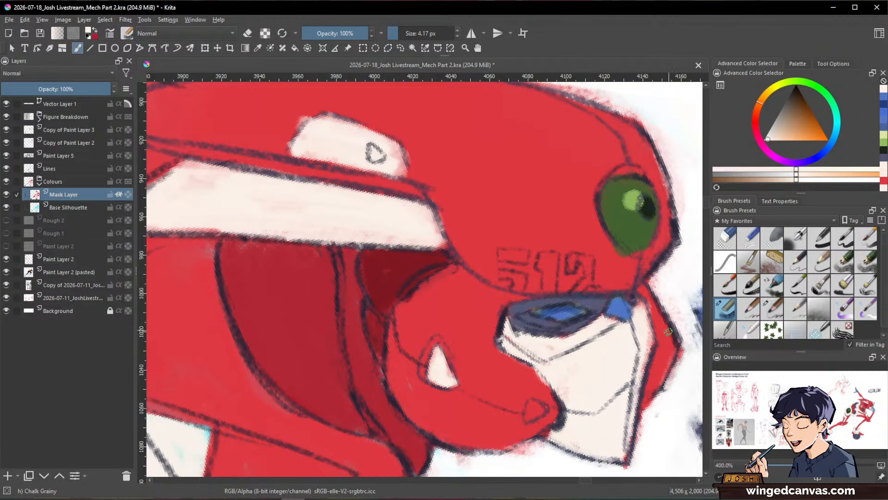
left_click_drag(527, 415, 536, 397)
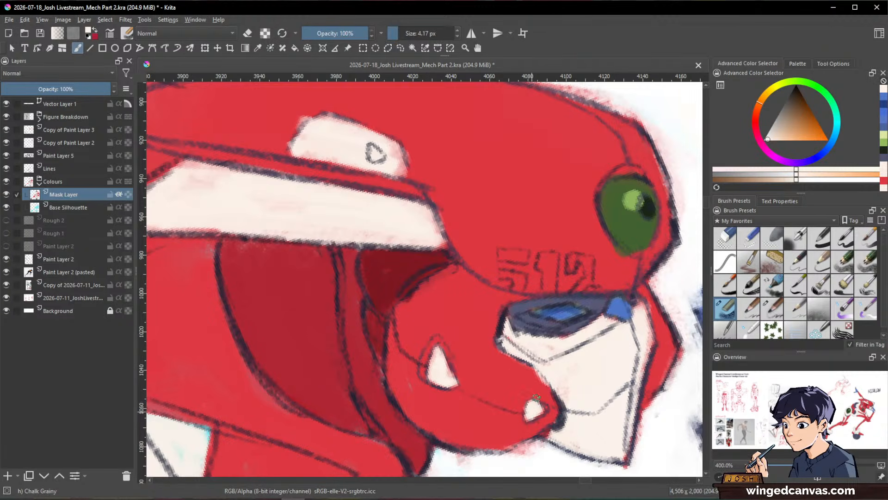
Step: Paint the number 512 on the helmet's brow in the same off-white
mouse_move(503, 252)
left_mouse_down()
mouse_move(525, 255)
mouse_move(505, 255)
mouse_move(525, 255)
mouse_move(515, 286)
mouse_move(555, 254)
mouse_move(550, 278)
mouse_move(541, 262)
mouse_move(551, 288)
left_mouse_up()
mouse_move(583, 251)
left_mouse_down()
mouse_move(587, 275)
mouse_move(573, 259)
mouse_move(590, 262)
mouse_move(585, 280)
mouse_move(593, 291)
mouse_move(635, 207)
mouse_move(573, 343)
left_mouse_up()
left_click_drag(651, 239, 638, 332)
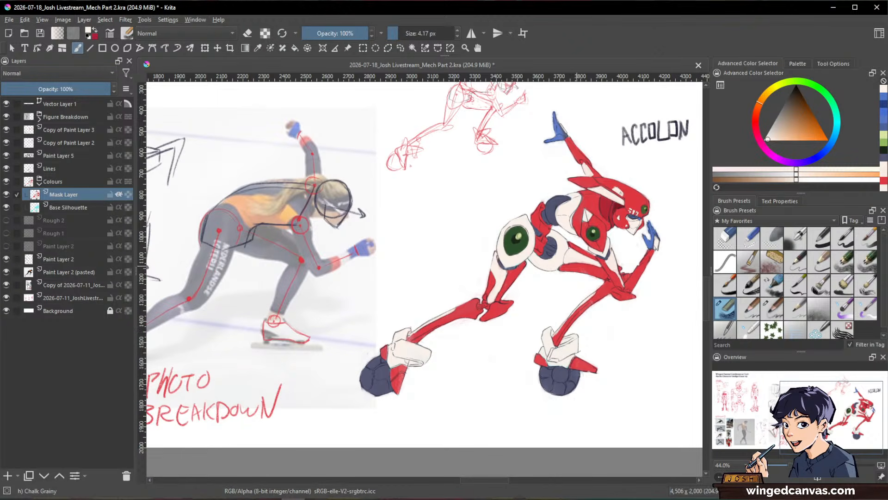
Step: Choose the Charcoal Pencil Medium THIN brush at 5.40 px, sample the dark outline colour and make the Lines layer active
left_click(780, 315)
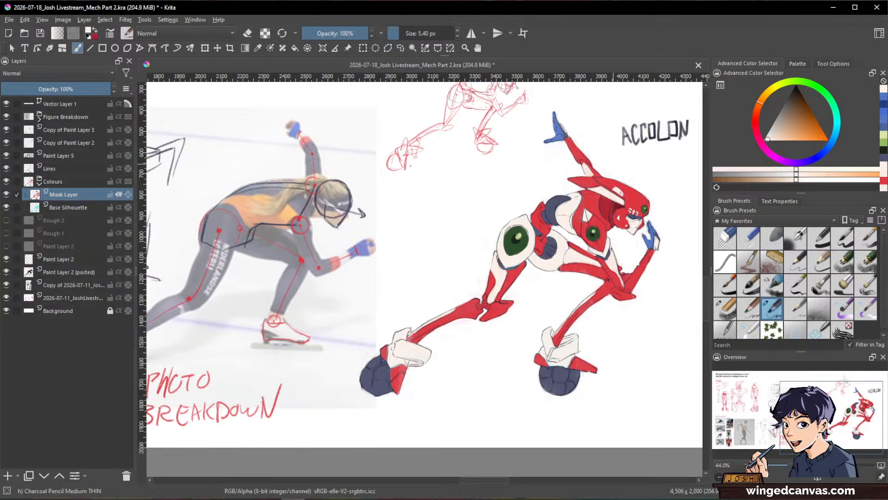
scroll(637, 181, "up", 5)
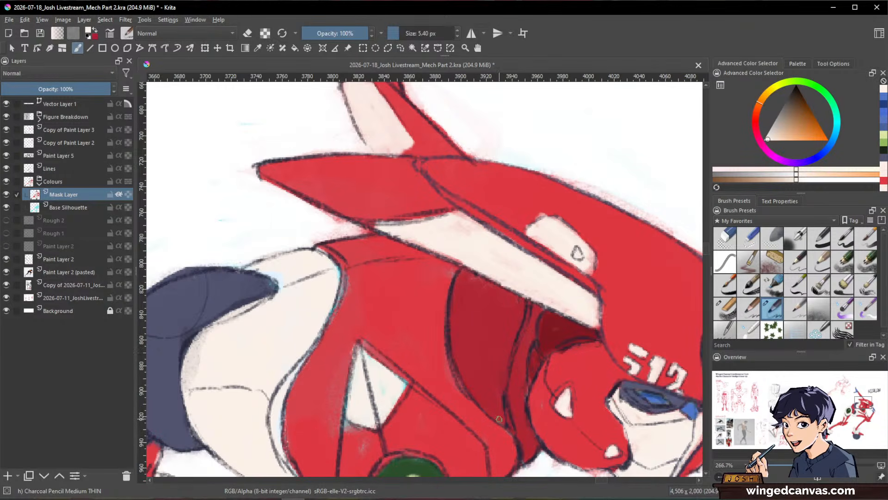
scroll(530, 412, "up", 4)
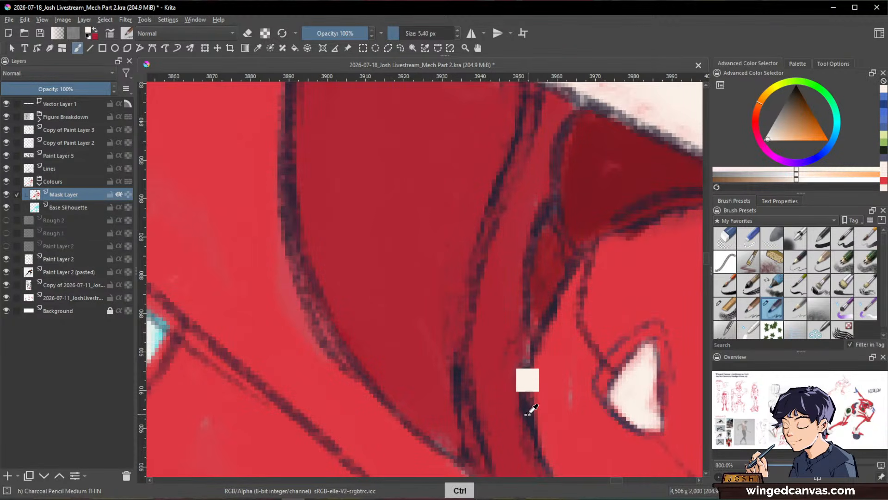
left_click(526, 411, "ctrl")
scroll(535, 310, "down", 6)
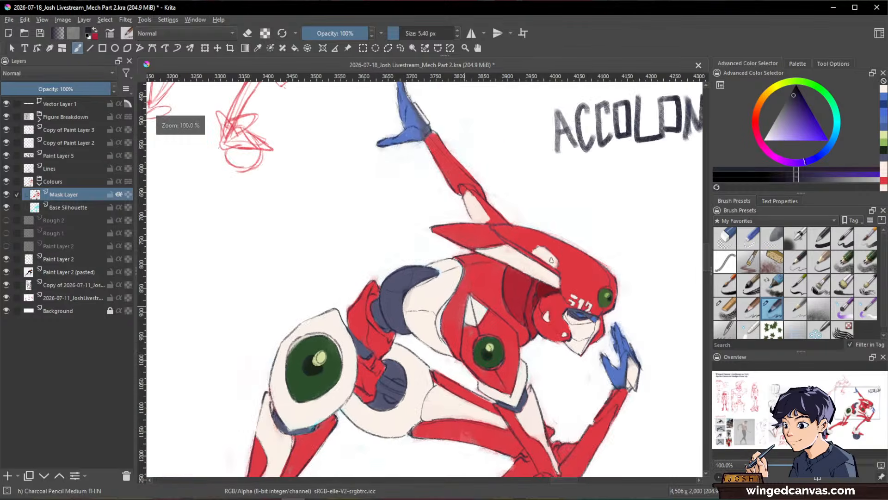
left_click_drag(447, 303, 581, 171)
scroll(690, 125, "down", 1)
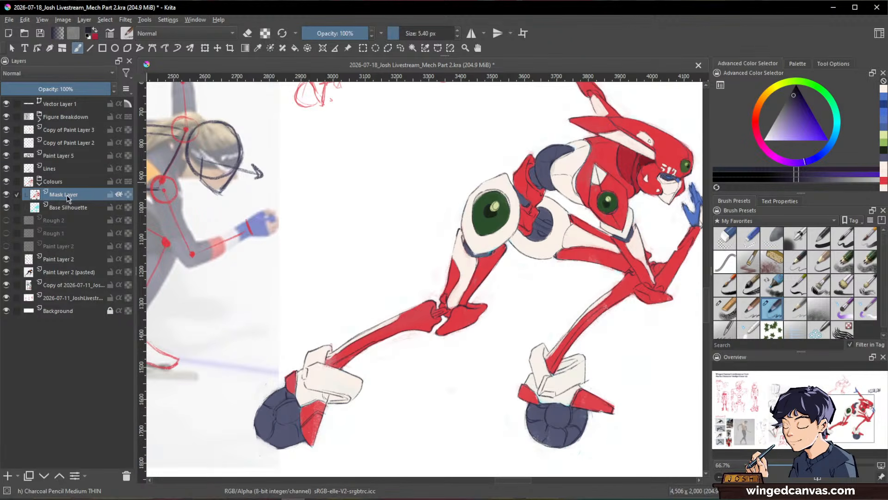
left_click(65, 169)
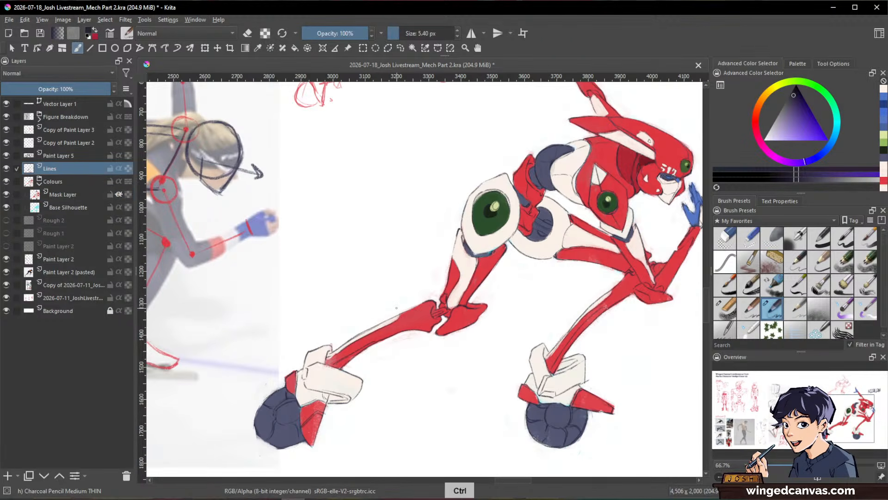
Step: Draw short dark panel lines on the red armour of the robot's rear lower leg
left_click_drag(427, 316, 400, 317)
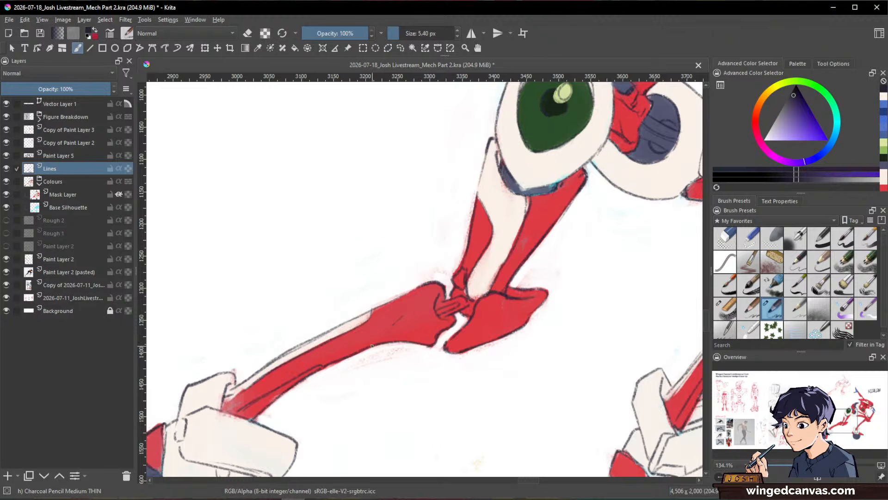
left_click_drag(501, 331, 508, 326)
left_click_drag(615, 319, 605, 320)
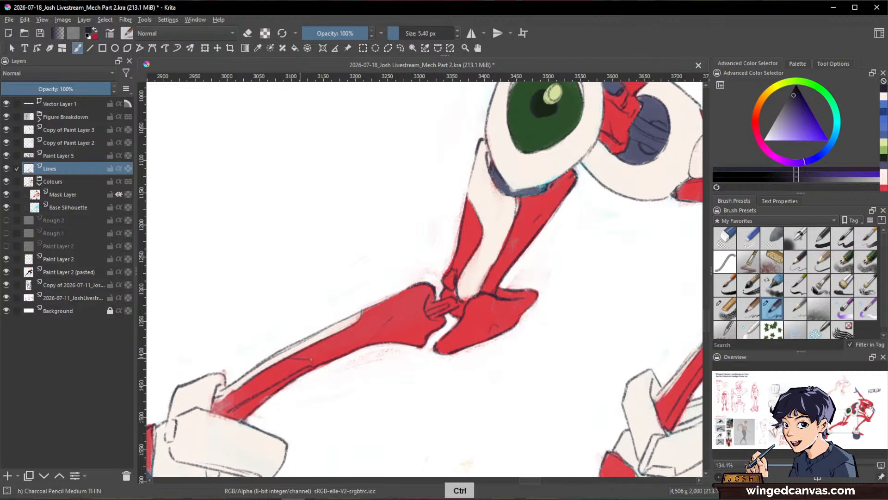
left_click_drag(585, 356, 564, 390)
left_click_drag(564, 390, 397, 301)
Step: Add dark panel lines to the front shin and thigh and to the off-white plate of the bent arm
left_click_drag(554, 216, 600, 160)
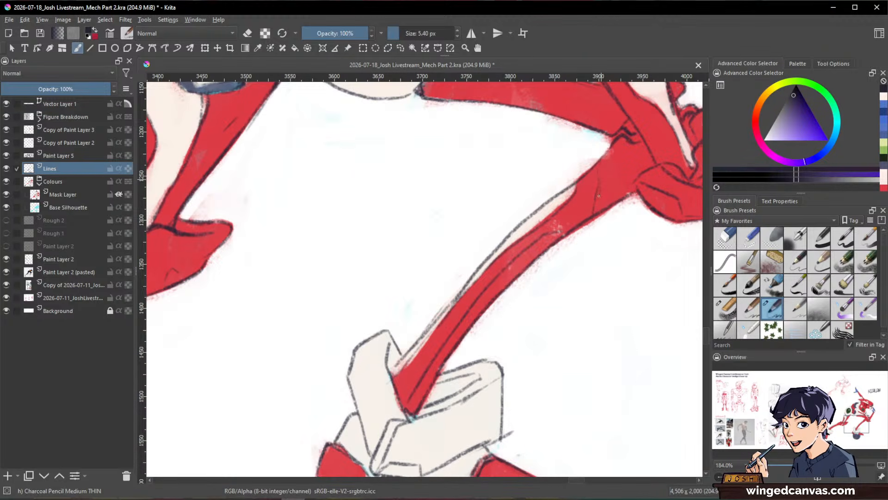
left_click_drag(642, 276, 539, 412)
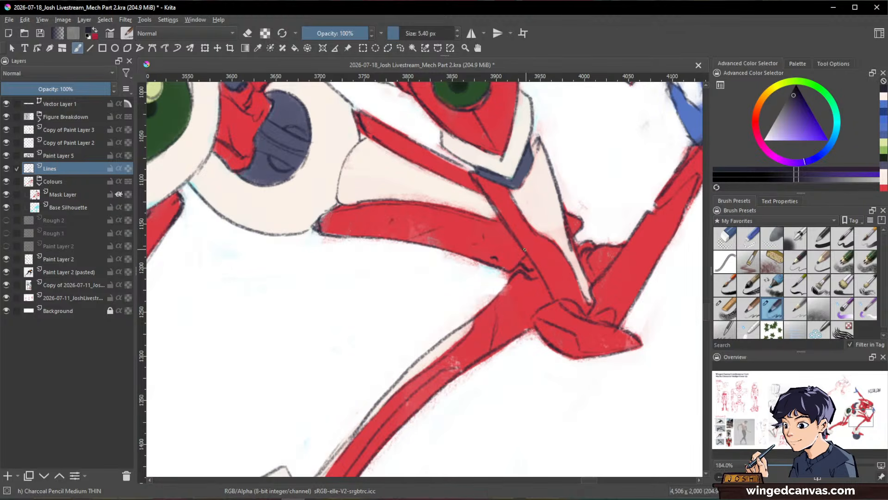
mouse_move(551, 185)
left_mouse_down()
mouse_move(544, 218)
mouse_move(602, 349)
mouse_move(660, 211)
mouse_move(638, 241)
left_mouse_up()
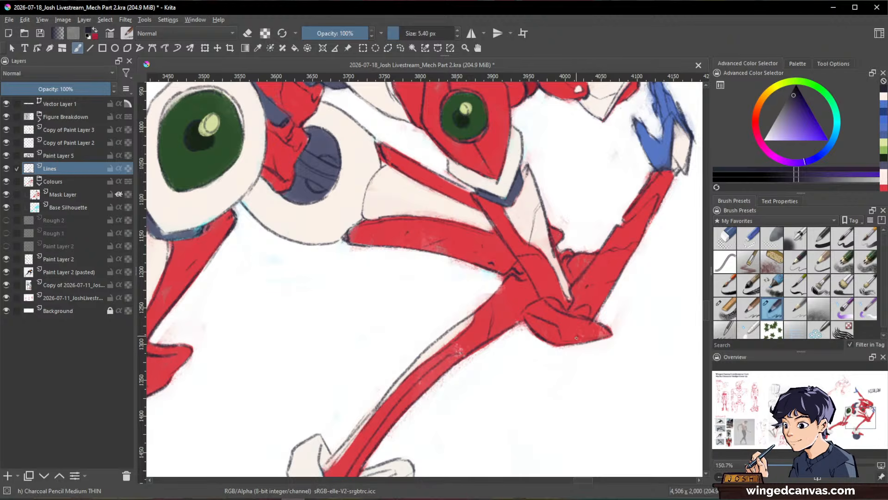
Step: Add dark panel lines to the bent arm and the red chest armour
left_click_drag(620, 279, 583, 355)
left_click_drag(640, 243, 624, 356)
left_click_drag(620, 315, 613, 167)
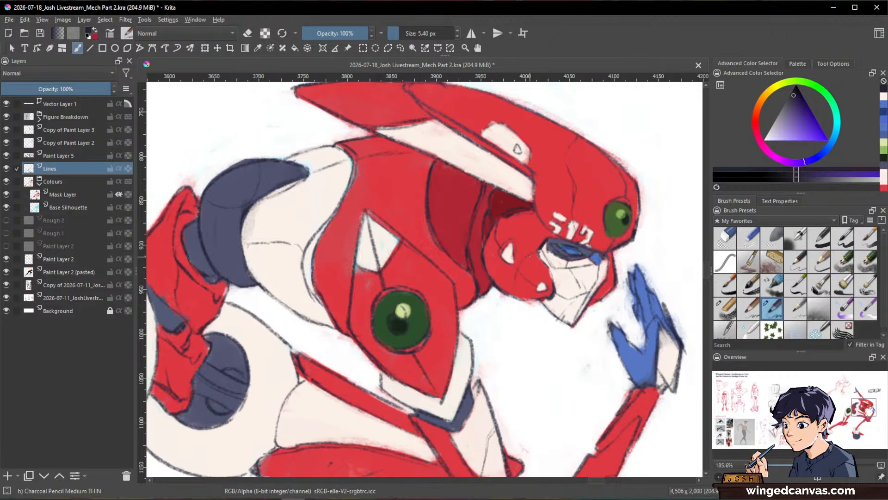
left_click_drag(637, 310, 589, 355)
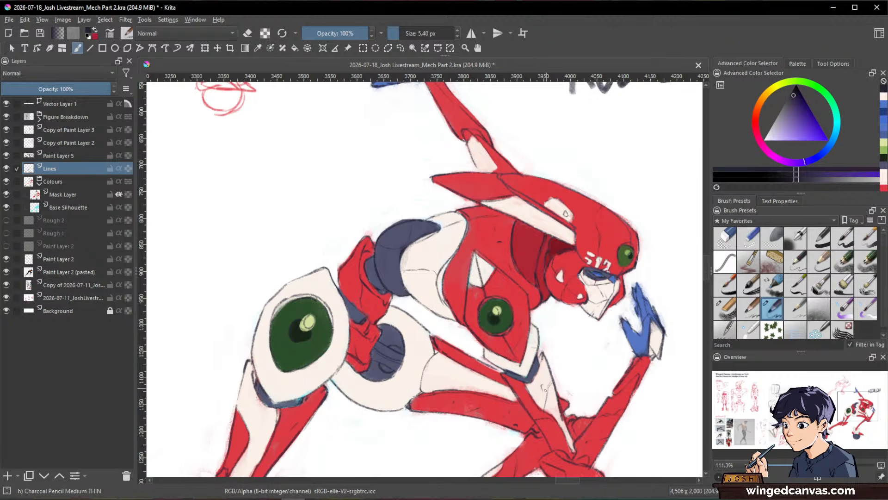
Step: Draw short panel lines on the off-white hip section, using the eraser mode for corrections
left_click_drag(365, 388, 357, 410)
key("e")
key("e")
left_click_drag(445, 377, 522, 307)
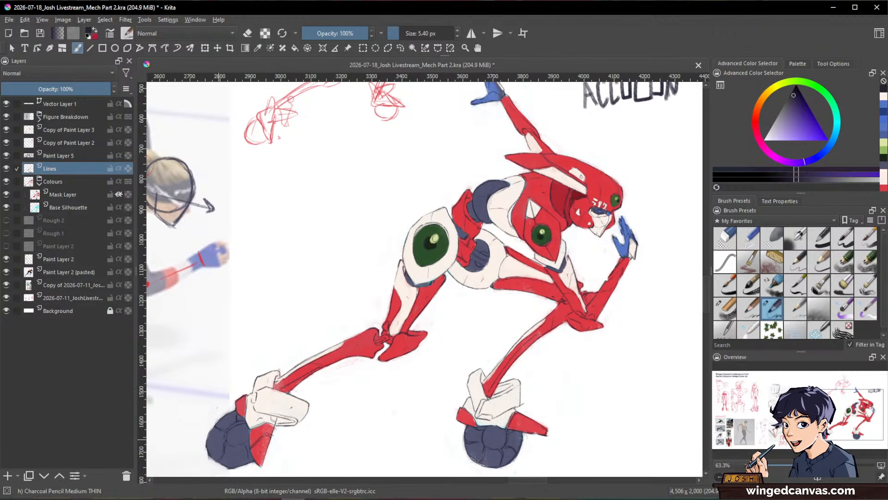
Step: Draw small dark detail lines on the off-white boots of both skates
left_click_drag(539, 374, 575, 328)
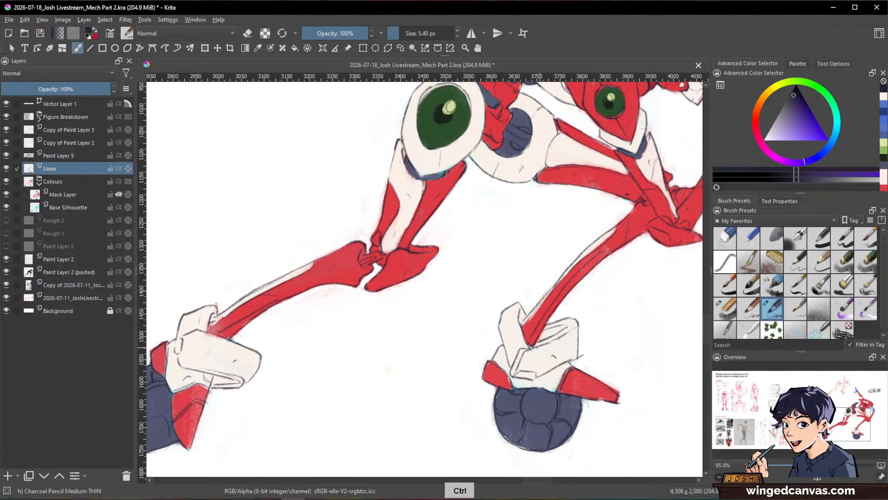
left_click_drag(510, 338, 513, 336)
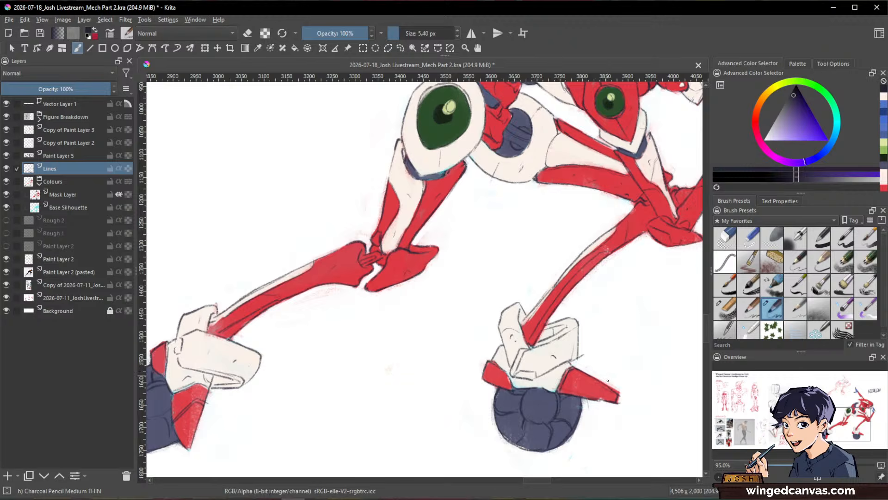
left_click_drag(679, 287, 618, 359)
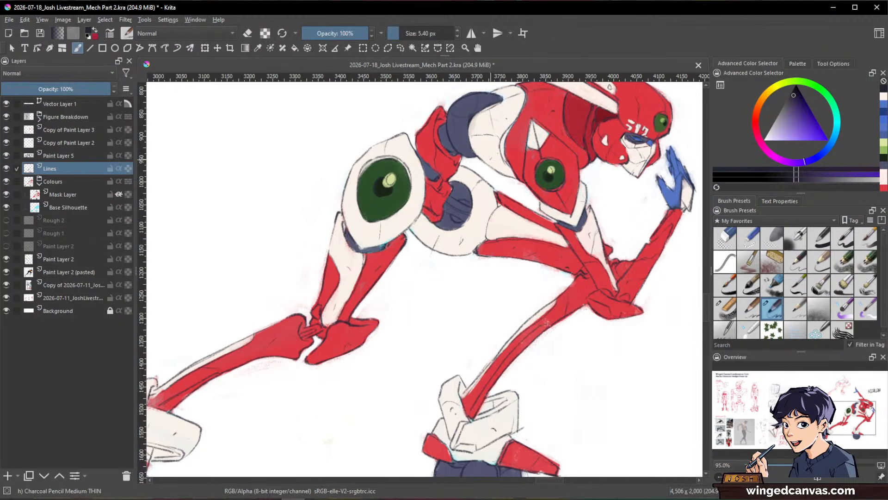
left_click_drag(587, 241, 561, 294)
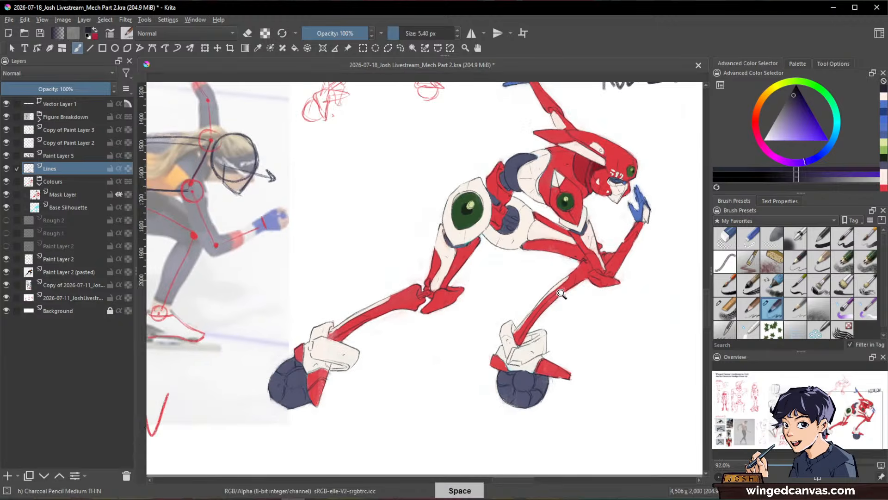
left_click_drag(566, 102, 563, 157)
left_click_drag(563, 158, 557, 121)
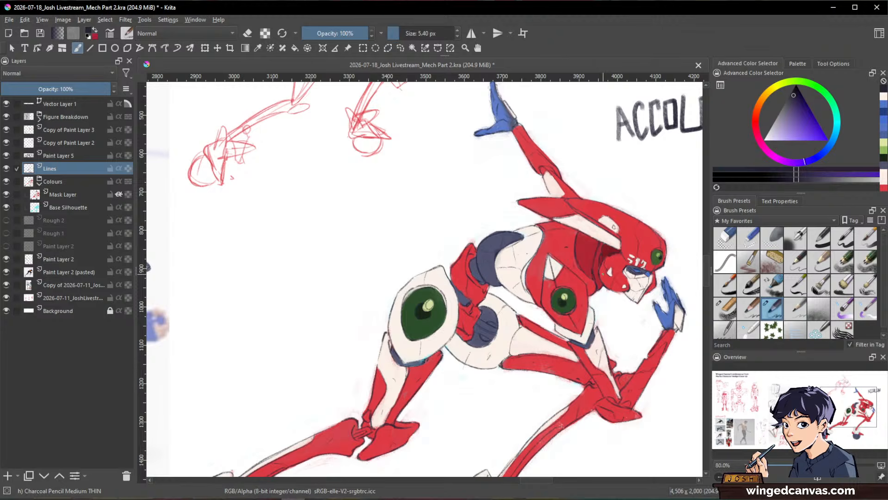
left_click_drag(635, 309, 595, 309)
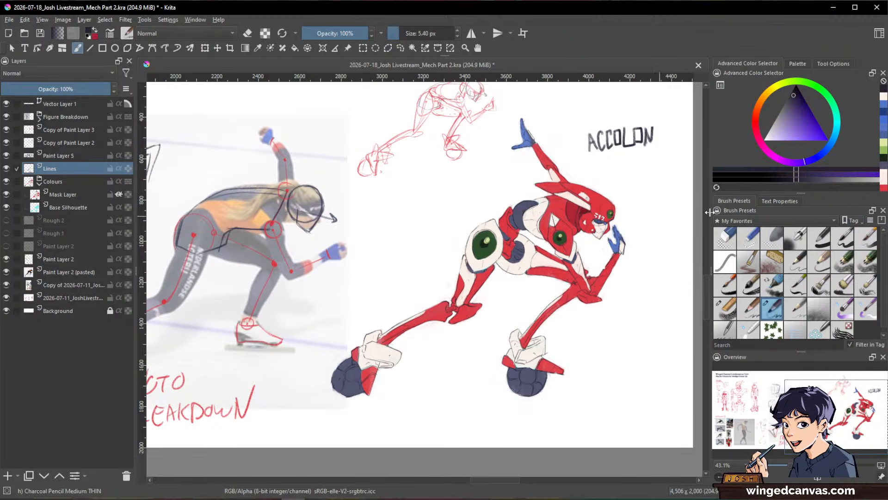
Step: Add a paint layer above Mask Layer and stroke a light blue rim along the helmet's top edge with Chalk Grainy at 6.90 px
left_click(55, 195)
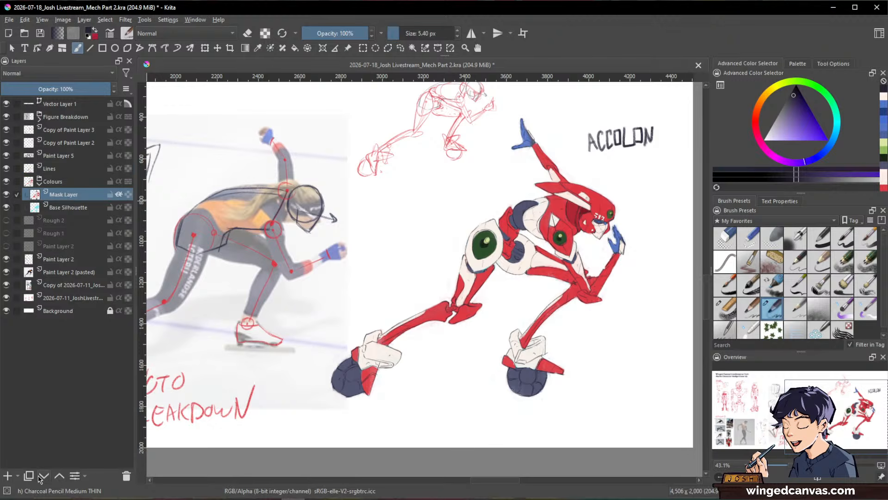
left_click(8, 476)
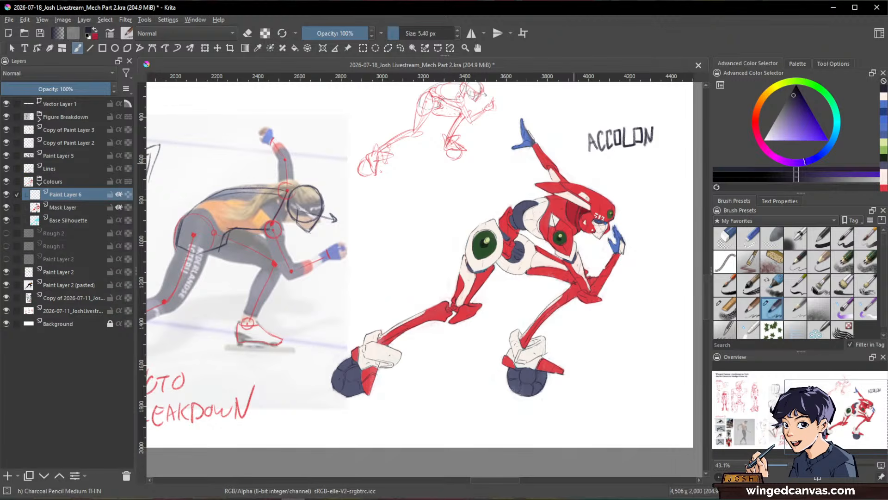
scroll(548, 172, "up", 2)
left_click(835, 139)
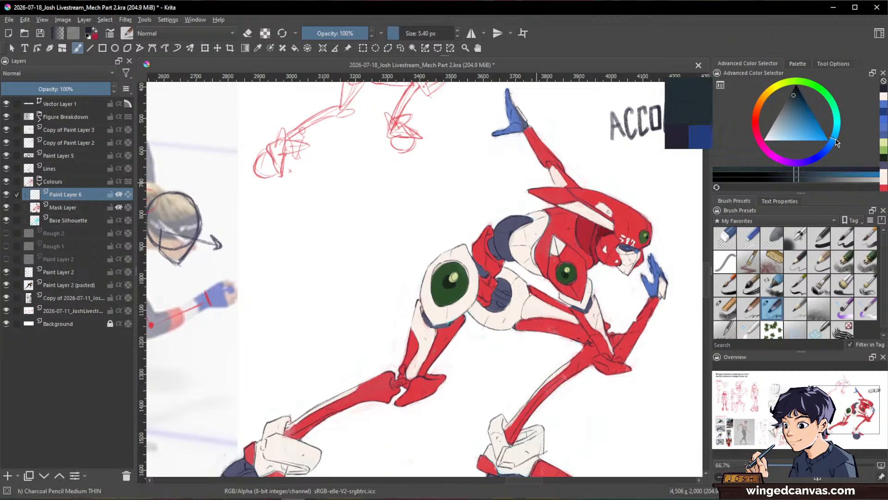
left_click(799, 136)
mouse_move(628, 242)
left_mouse_down()
mouse_move(587, 240)
mouse_move(598, 204)
left_mouse_up()
left_click_drag(597, 241, 603, 240)
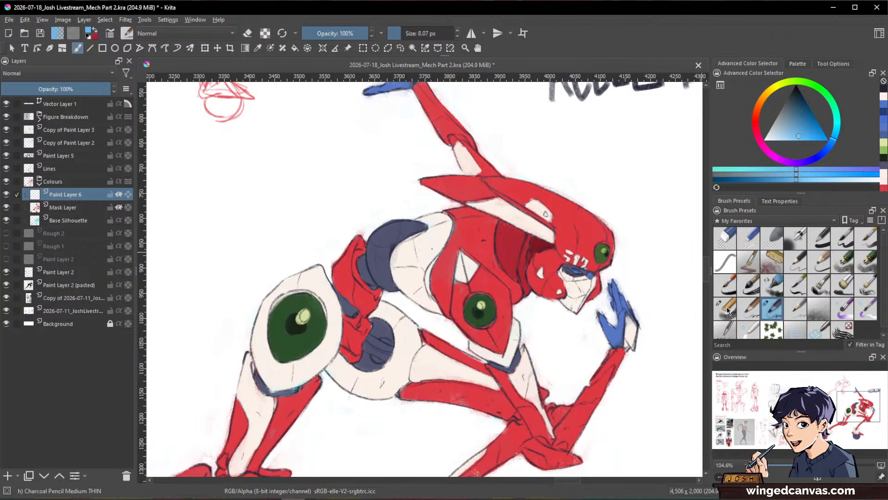
left_click(726, 308)
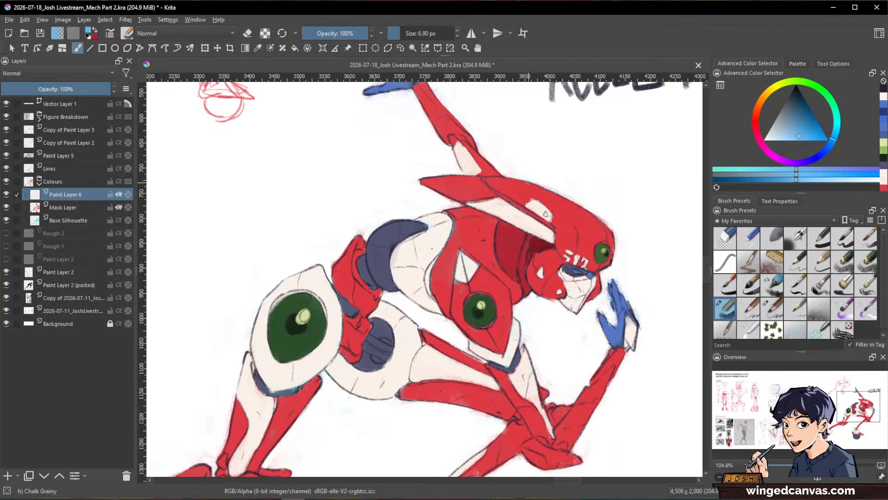
left_click_drag(527, 182, 605, 224)
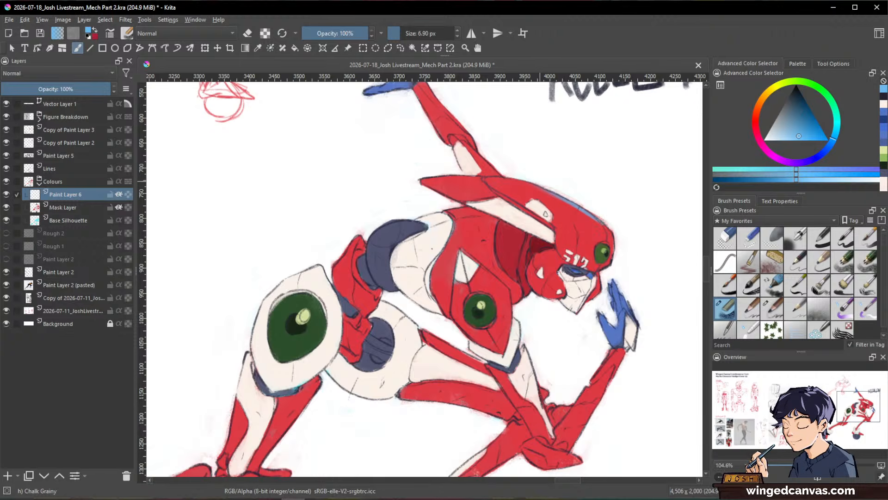
Step: Choose a warm yellow and paint it over the light blue rim along the helmet's top edge
left_click(784, 84)
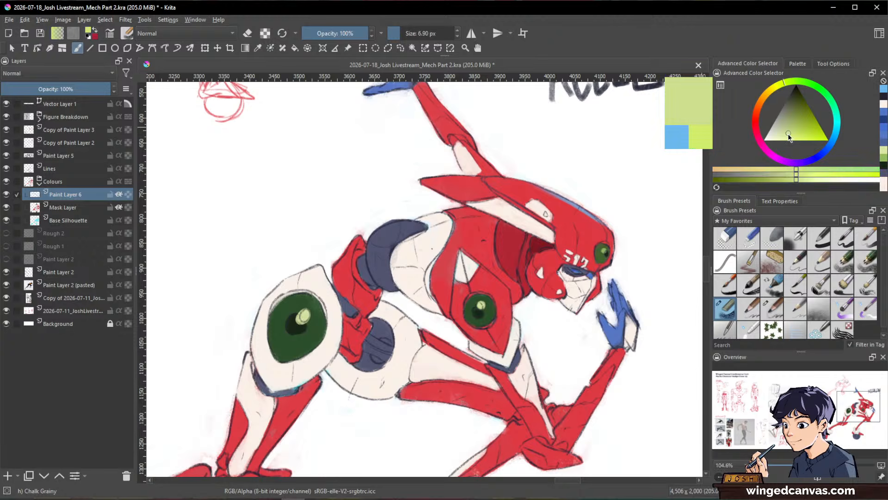
left_click(803, 141)
left_click(772, 88)
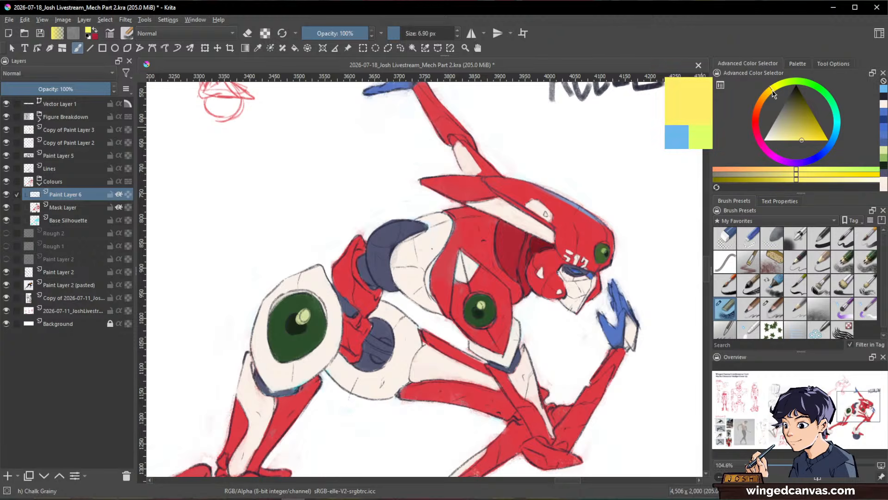
left_click_drag(602, 221, 576, 208)
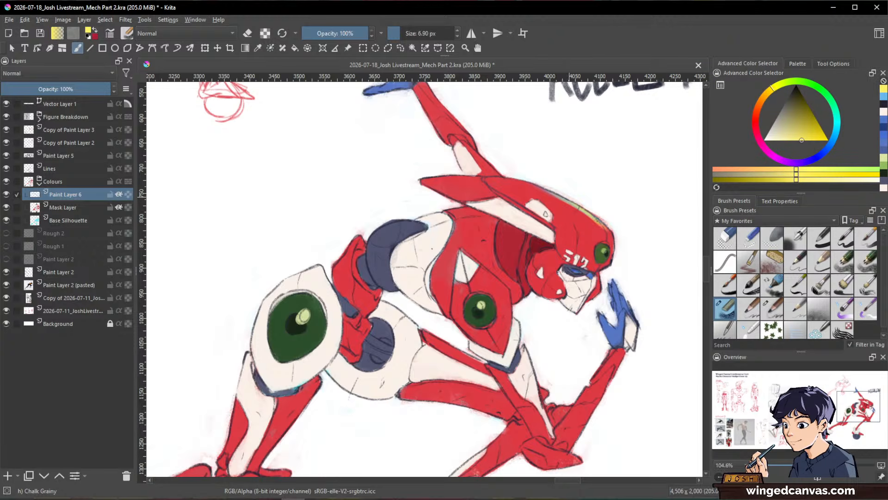
left_click_drag(667, 263, 594, 198)
left_click_drag(577, 228, 629, 265)
mouse_move(655, 244)
left_mouse_down()
mouse_move(646, 262)
mouse_move(676, 315)
left_mouse_up()
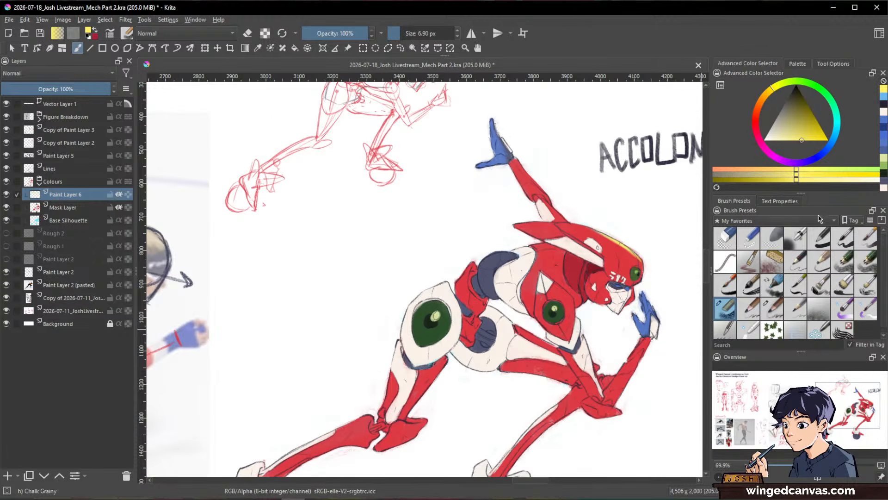
Step: Choose a light cyan and paint it over the yellow rim along the helmet's top edge
left_click(836, 138)
left_click(810, 145)
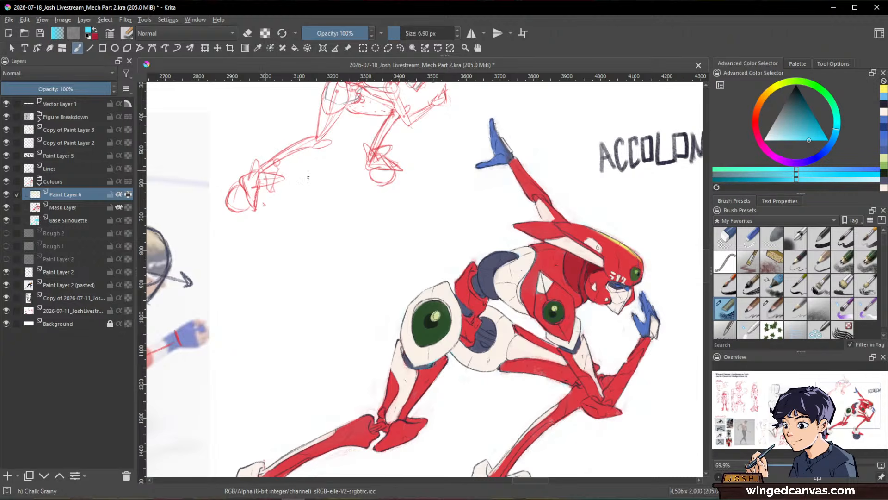
left_click_drag(627, 249, 642, 259)
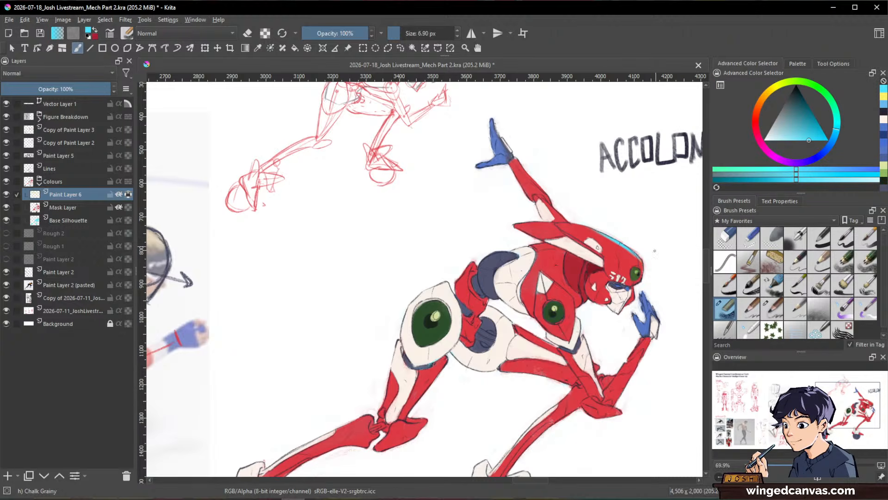
Step: Paint light cyan rim strokes on the hand near the face and along the face's front edge, lightening the cyan
left_click_drag(652, 205, 628, 131)
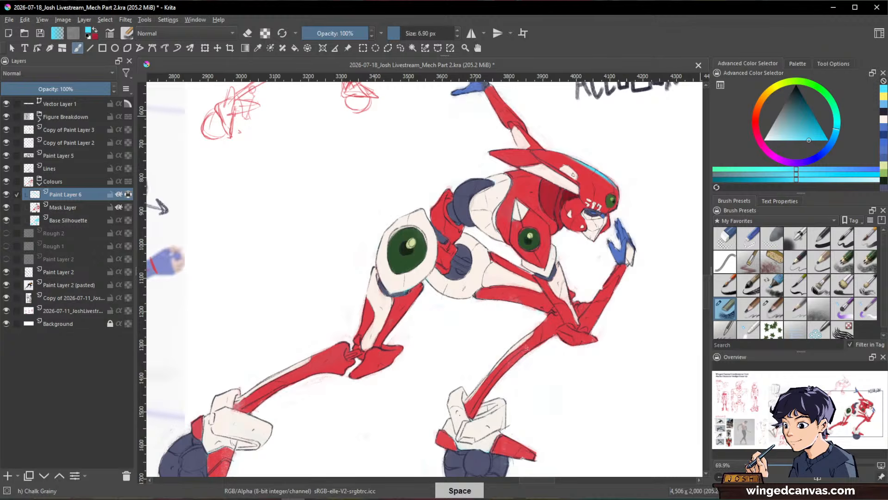
left_click_drag(637, 214, 639, 176)
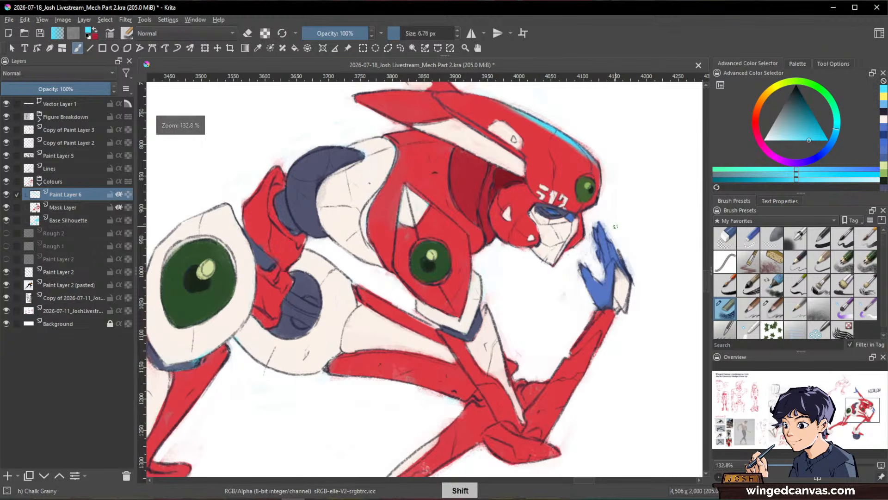
left_click(614, 225, "shift")
left_click_drag(600, 226, 605, 237)
left_click_drag(793, 121, 795, 141)
mouse_move(621, 266)
left_mouse_down()
mouse_move(630, 282)
mouse_move(619, 142)
left_mouse_up()
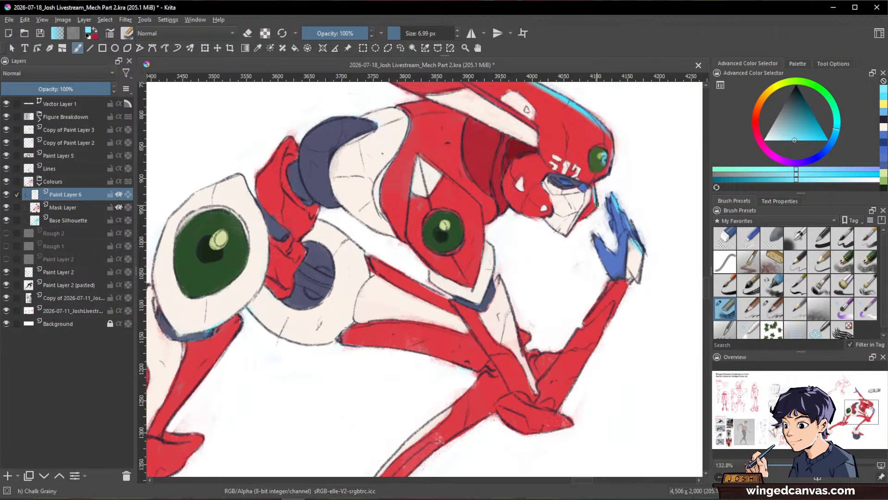
left_click_drag(589, 198, 588, 209)
Step: Stroke a light cyan rim down the outer edge of the lowered forearm with the brush at 12.39 px
mouse_move(638, 222)
left_mouse_down()
mouse_move(635, 269)
mouse_move(600, 322)
left_mouse_up()
left_click_drag(618, 285, 574, 364)
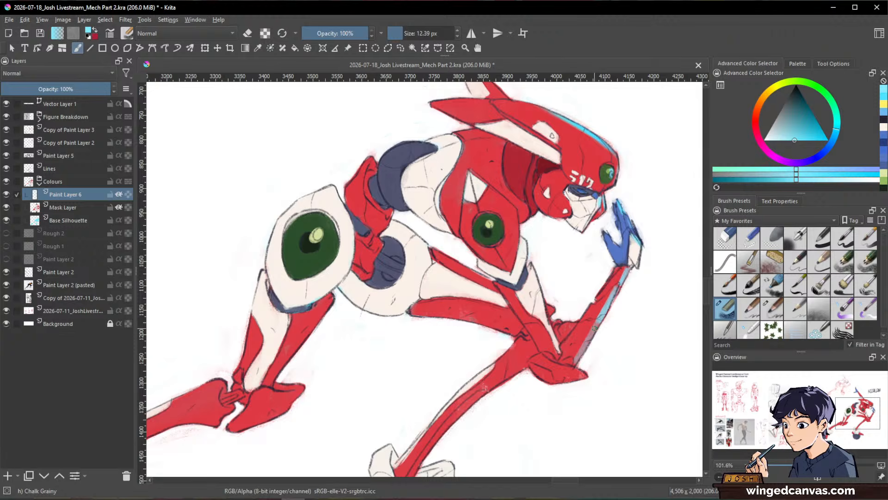
key("space")
left_click_drag(597, 325, 582, 353)
Step: Add light cyan rims to the chest plate and raised forearm, and thicken the rim on the helmet's top edge
left_click_drag(661, 316, 609, 373, "ctrl")
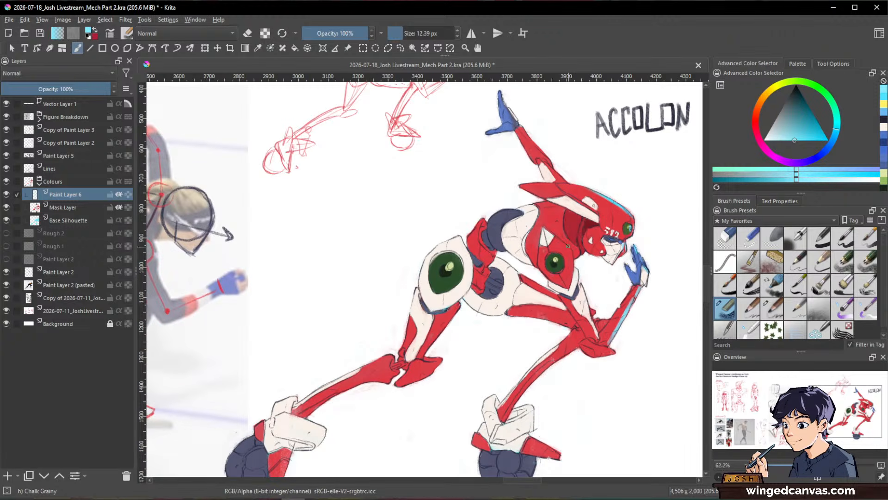
left_click_drag(557, 239, 570, 259)
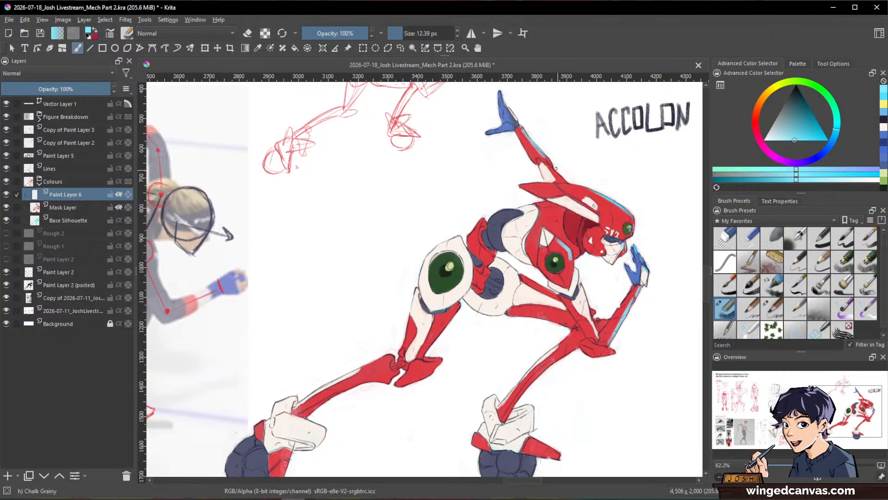
left_click_drag(567, 182, 598, 192)
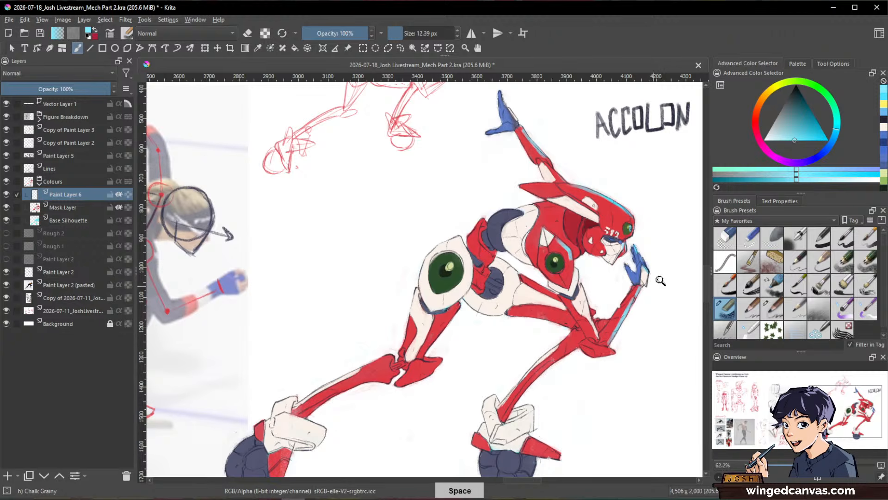
Step: Stroke a light cyan rim along the underside of the front shin up to the elbow
left_click_drag(659, 324, 657, 312)
left_click_drag(657, 315, 690, 288)
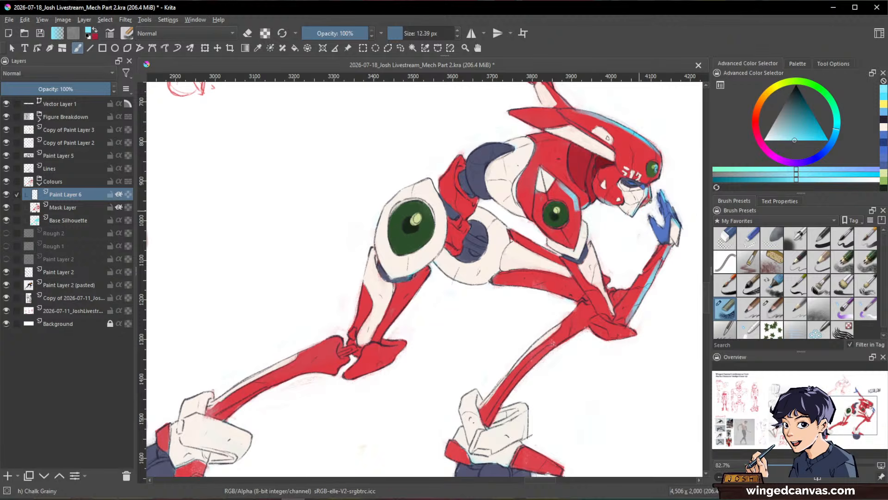
left_click_drag(650, 200, 654, 158)
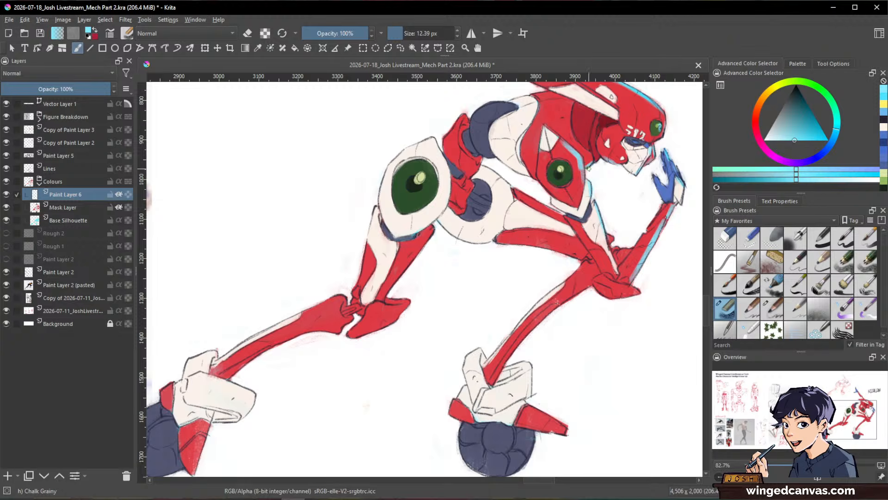
left_click_drag(601, 156, 612, 136)
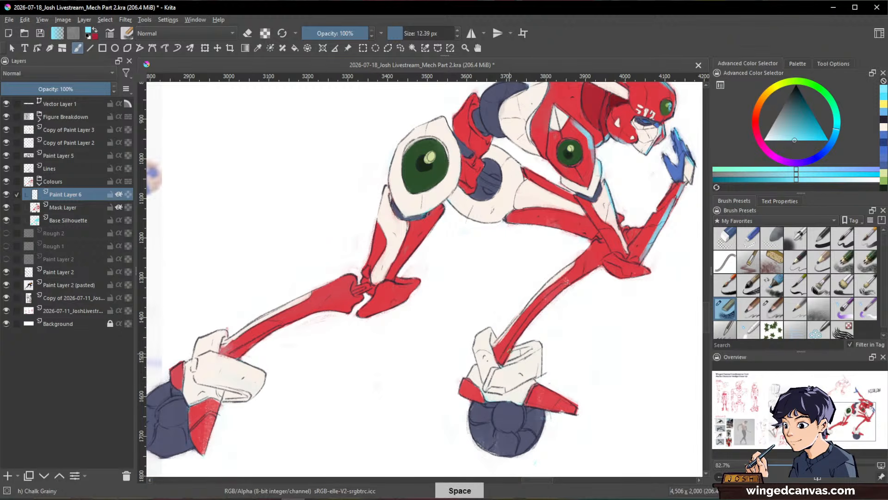
mouse_move(509, 350)
left_mouse_down()
mouse_move(563, 289)
mouse_move(532, 323)
mouse_move(585, 271)
mouse_move(551, 300)
mouse_move(605, 263)
left_mouse_up()
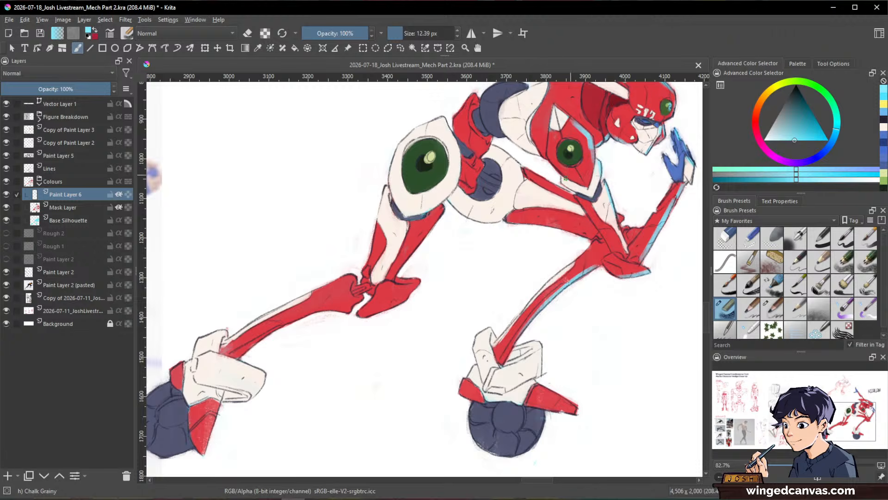
Step: Paint light cyan rims along the underside of the off-white torso and the round hip section
left_click_drag(536, 154, 550, 266)
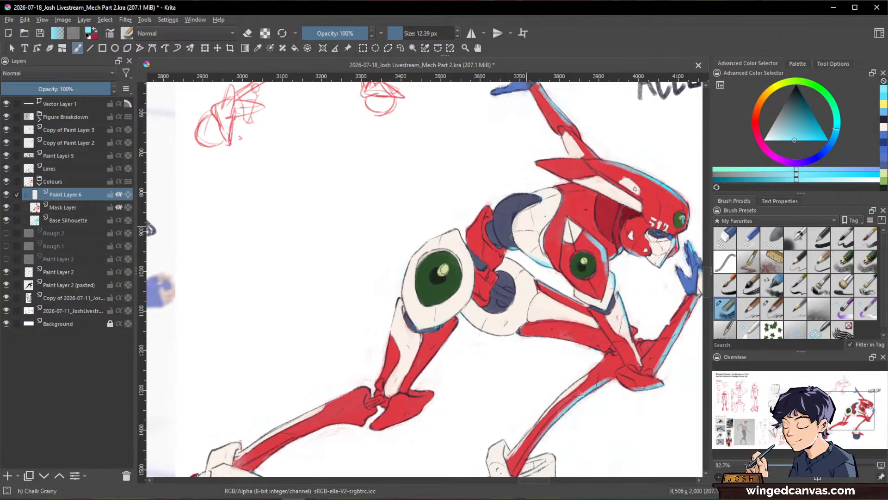
left_click_drag(644, 243, 636, 144)
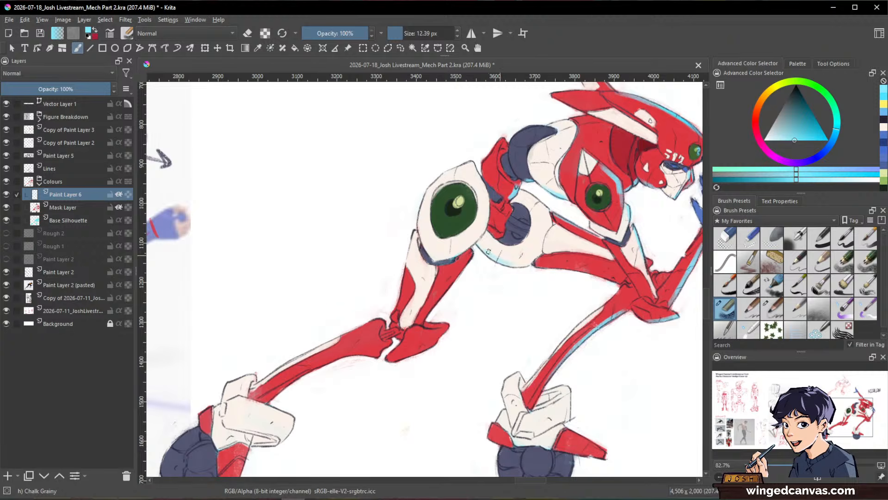
left_click_drag(510, 261, 530, 265)
Step: Stroke a light cyan rim along the front edge of the rear thigh and the lower edge of its off-white hip plate
left_click_drag(657, 329, 641, 370)
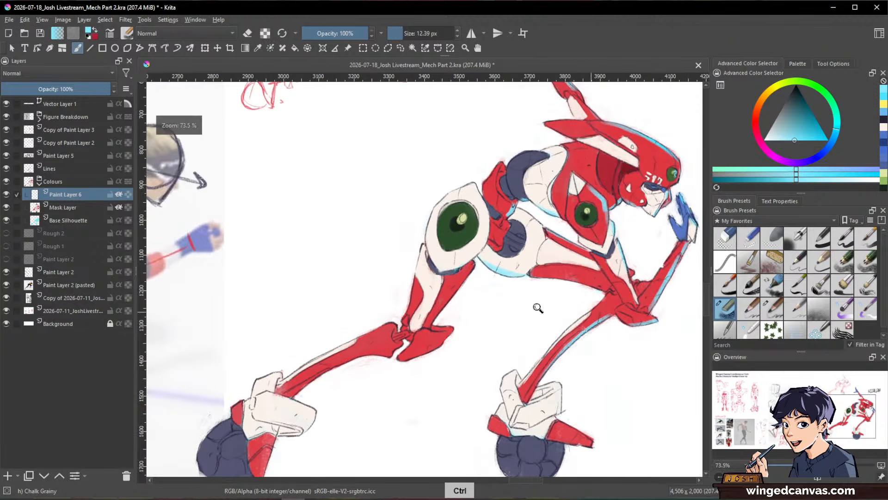
left_click_drag(537, 307, 518, 266)
left_click_drag(465, 257, 416, 316)
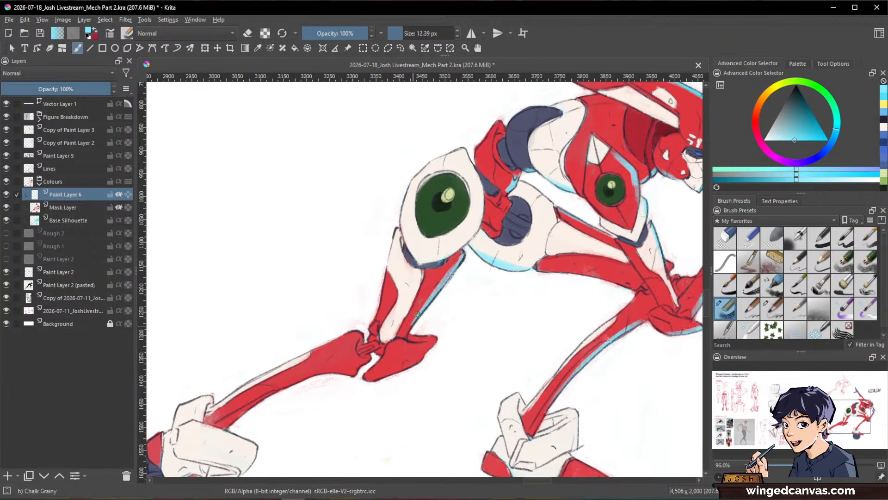
key("space")
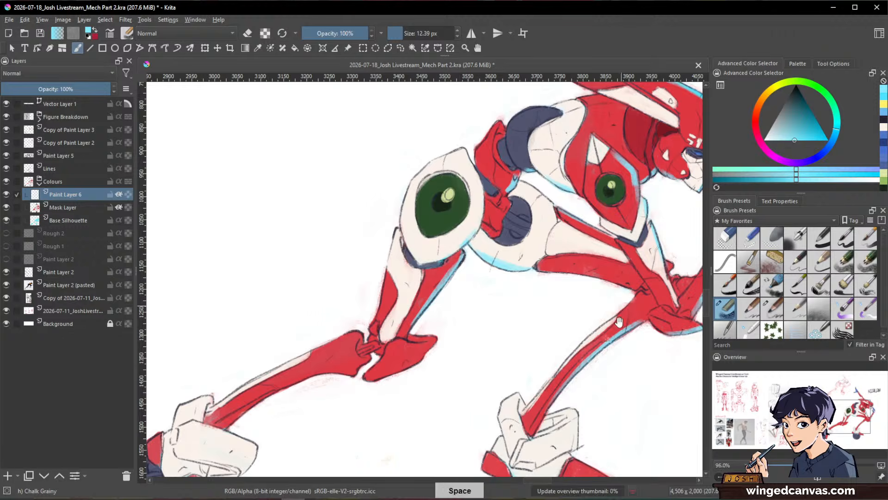
Step: Paint light cyan rim light on the front skate's boot, red fin and dark blue wheel
left_click_drag(471, 226, 593, 332)
left_click_drag(650, 356, 629, 307)
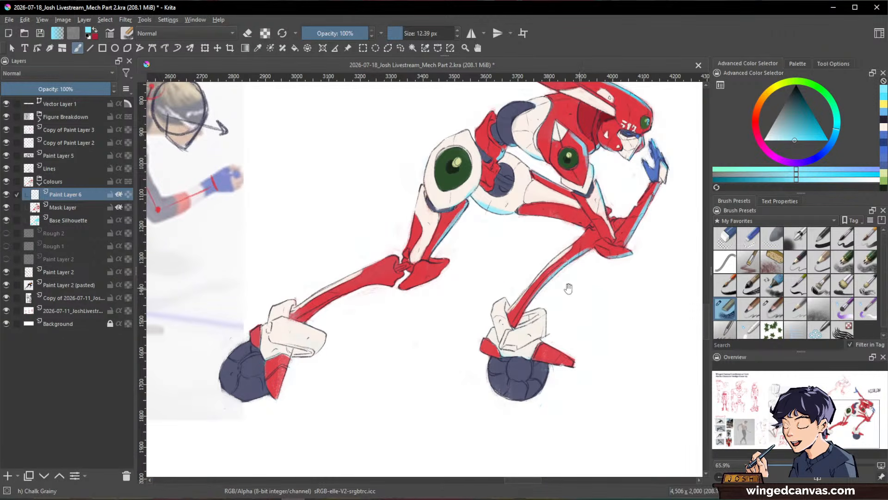
mouse_move(570, 288)
left_mouse_down()
mouse_move(531, 339)
mouse_move(575, 391)
mouse_move(520, 429)
left_mouse_up()
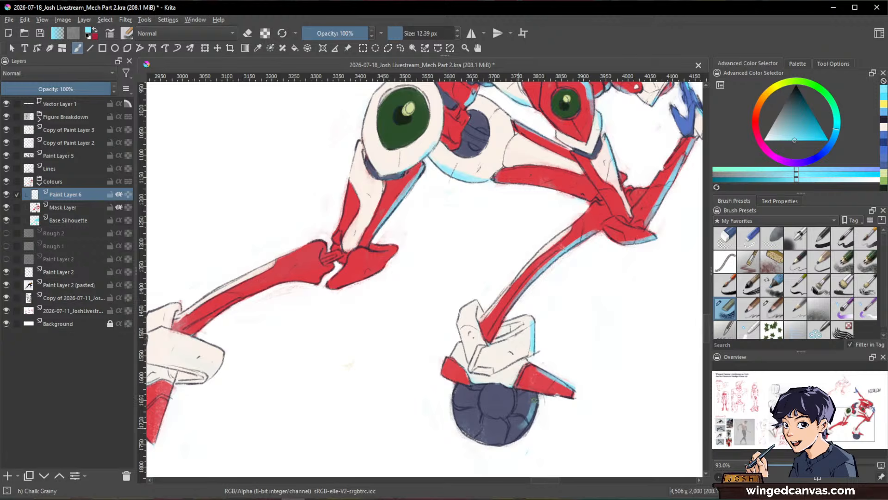
mouse_move(535, 400)
left_mouse_down()
mouse_move(517, 437)
mouse_move(520, 429)
left_mouse_up()
left_click_drag(615, 360, 555, 419, "ctrl")
left_click_drag(603, 388, 573, 347, "ctrl")
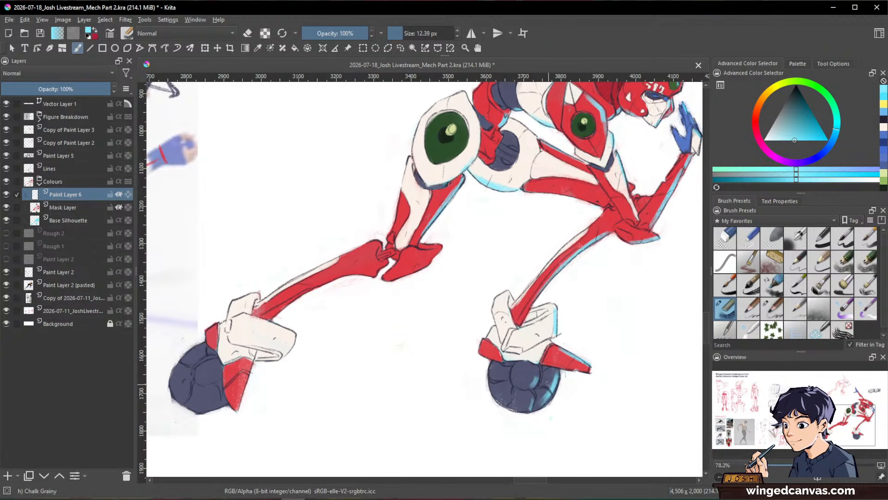
Step: Stroke light cyan rims along the undersides of the rear knee spur, rear shin and rear boot
key("space")
left_click_drag(411, 283, 469, 278)
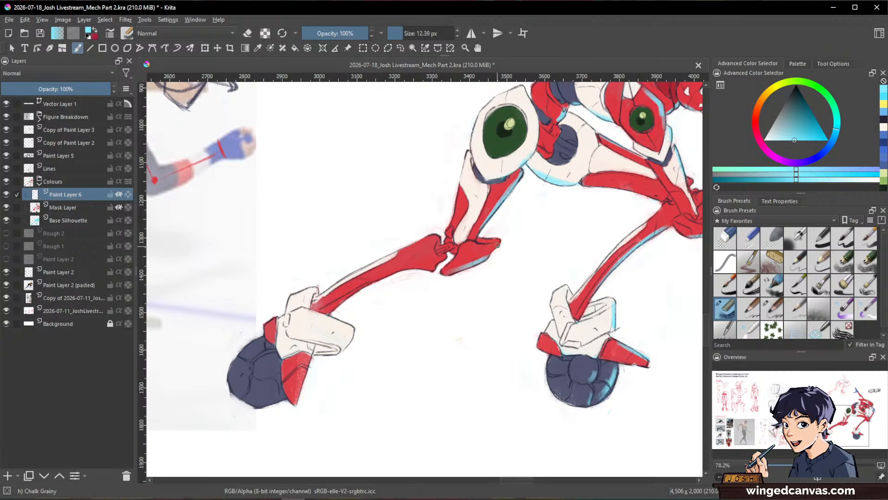
key("space")
left_click_drag(539, 222, 587, 248)
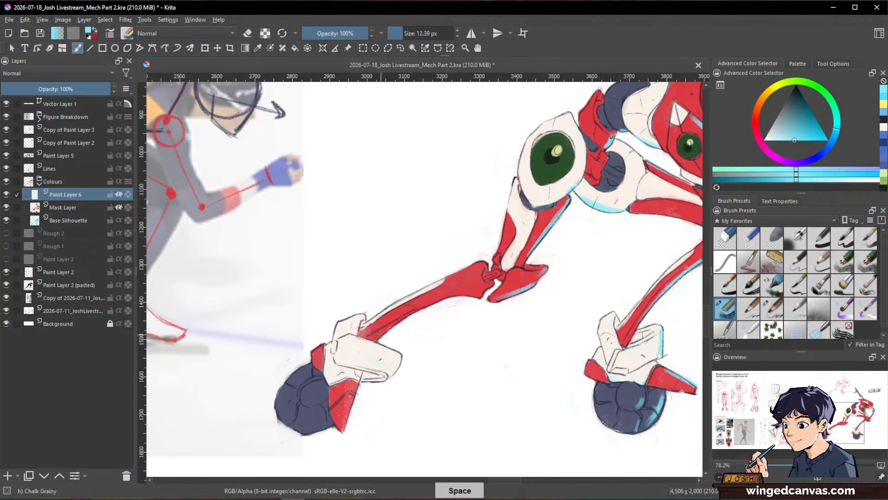
key("space")
left_click_drag(390, 374, 433, 347)
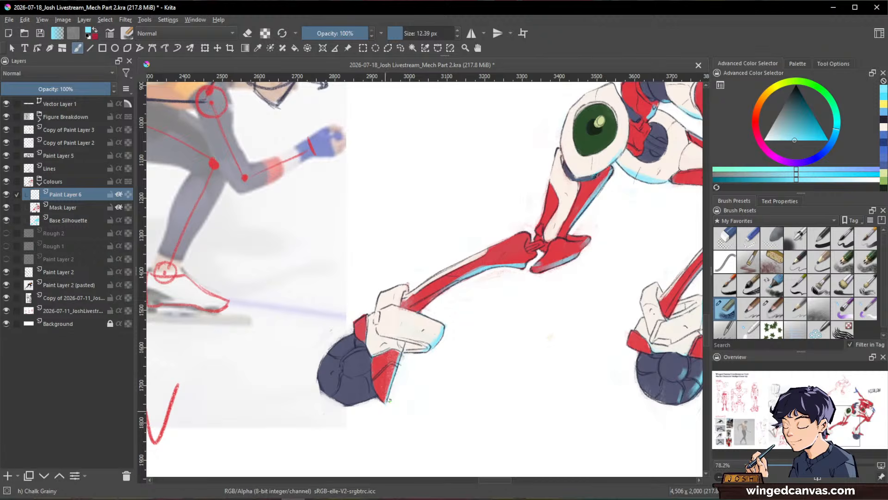
Step: Paint a light cyan rim along the rear skate's red fin and the bottom of its dark blue wheel
key("space")
mouse_move(368, 392)
left_mouse_down()
mouse_move(430, 367)
mouse_move(409, 381)
left_mouse_up()
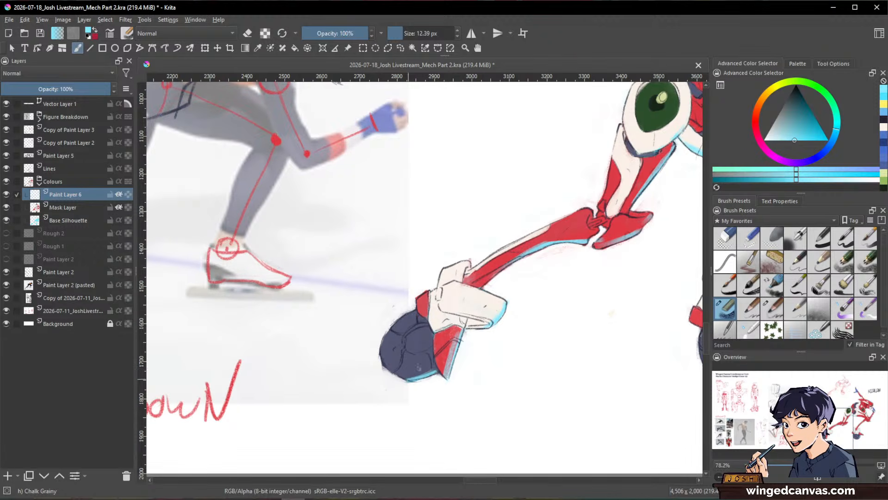
key("space")
mouse_move(611, 338)
left_mouse_down()
mouse_move(605, 361)
mouse_move(410, 419)
left_mouse_up()
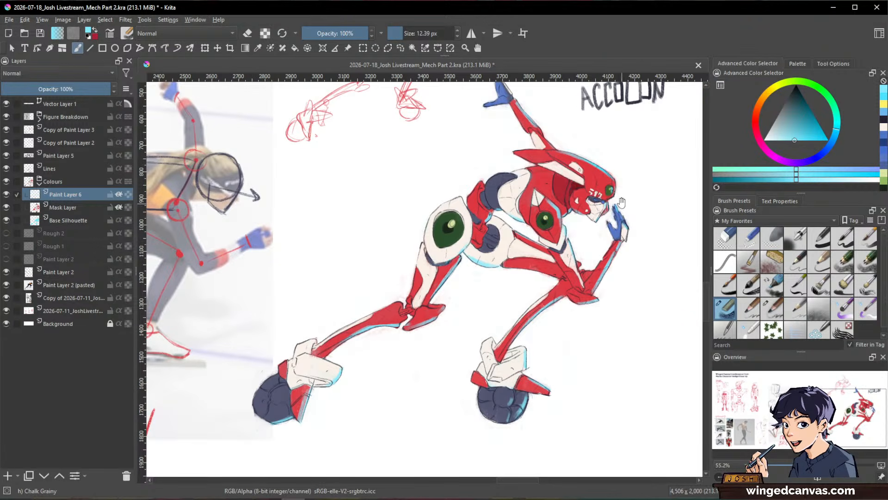
Step: Add a light cyan rim stroke on the off-white upper section of the lowered arm
key("ctrl+space")
left_click_drag(626, 158, 623, 245)
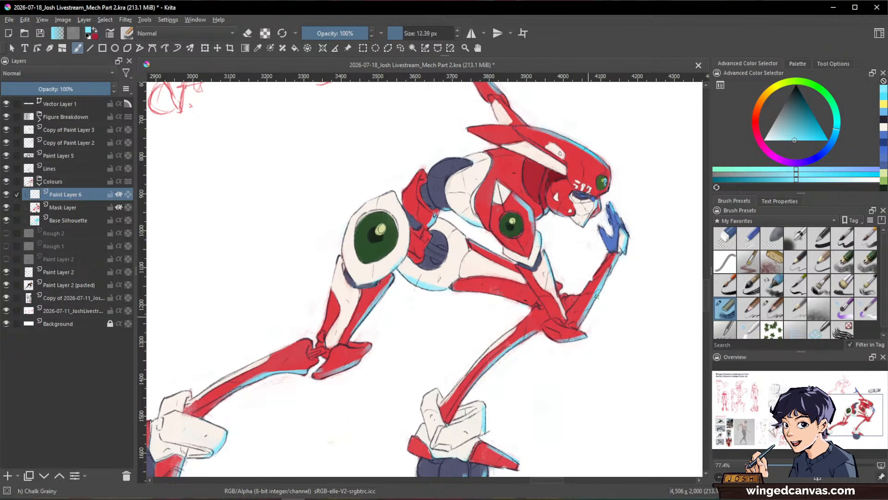
left_click_drag(553, 265, 563, 289)
key("ctrl+space")
left_click_drag(640, 310, 636, 372)
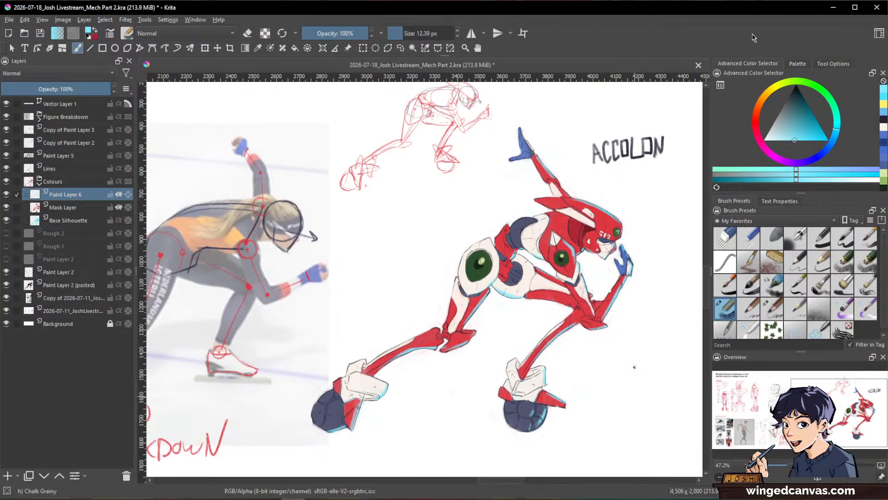
Step: Add a new paint layer above Paint Layer 6 and choose a light pinkish purple as the brush colour
key("space")
left_click_drag(633, 357, 650, 298)
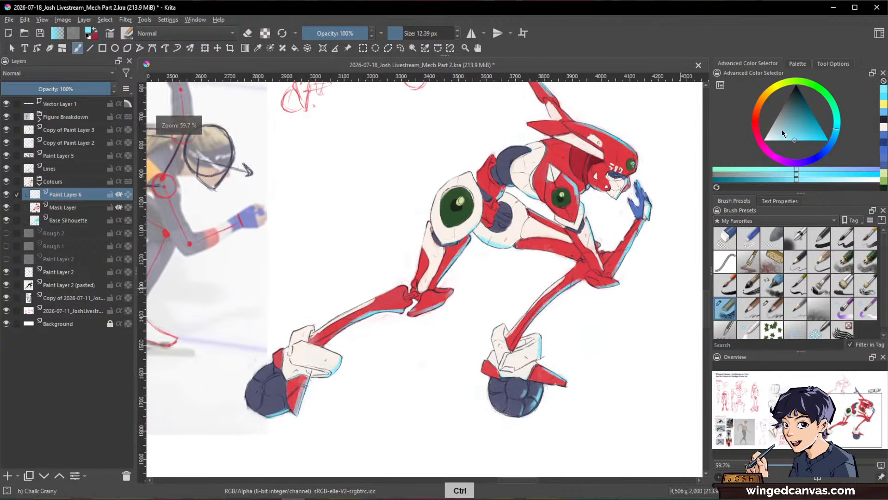
left_click(781, 160)
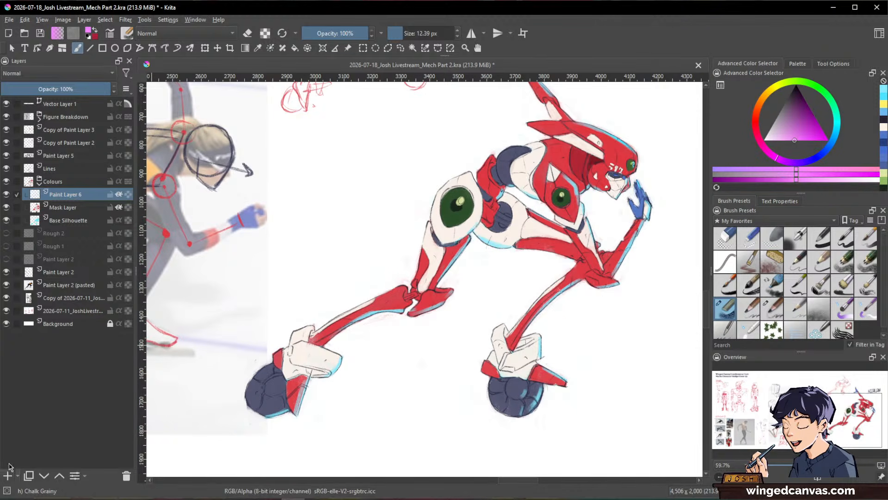
left_click(7, 476)
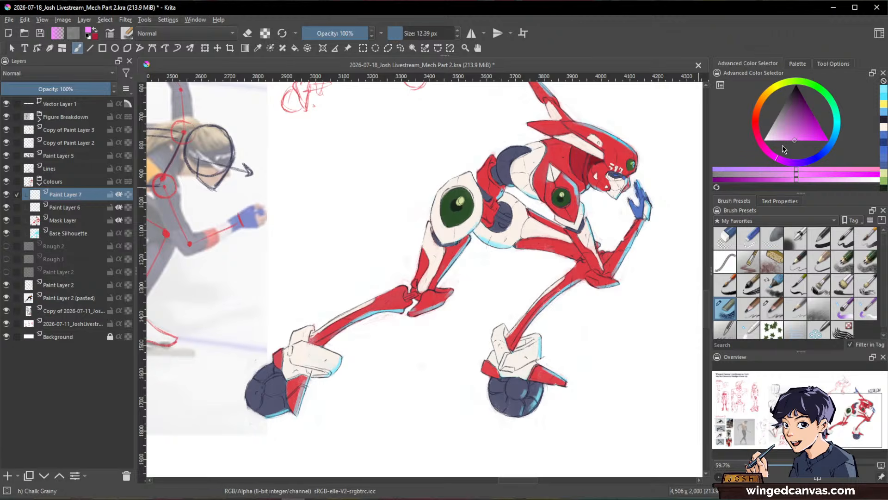
left_click(785, 161)
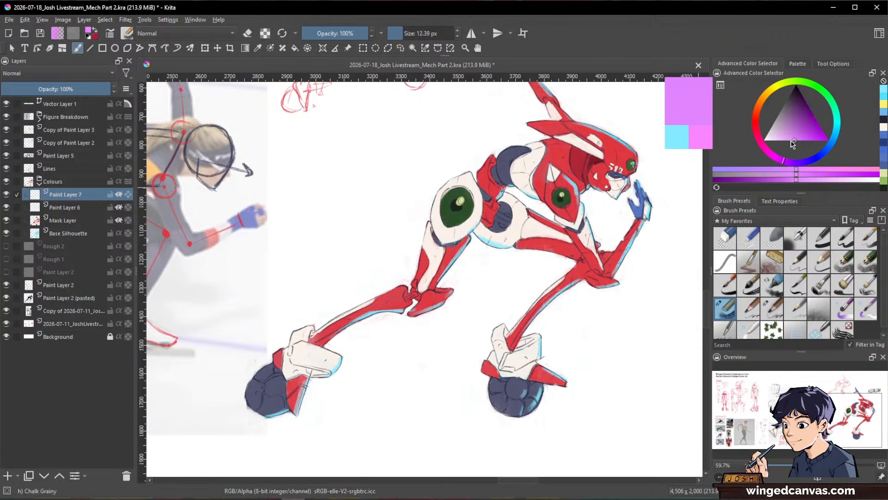
left_click_drag(792, 141, 785, 140)
Step: Paint light purple rims along the outer edges of the red waist piece, the dark blue back armour and the head's rear fin
key("space")
mouse_move(493, 183)
left_mouse_down("ctrl")
mouse_move(569, 167)
mouse_move(629, 241)
left_mouse_up("ctrl")
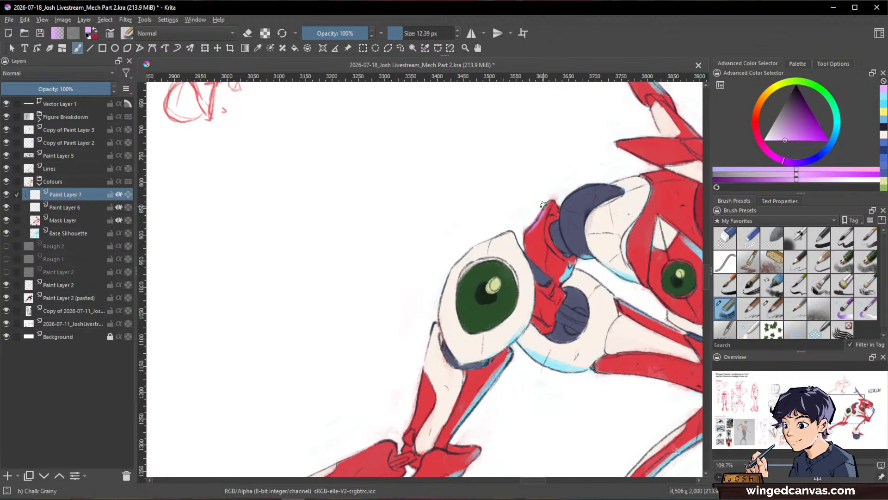
left_click_drag(563, 197, 595, 184)
left_click_drag(639, 222, 500, 300)
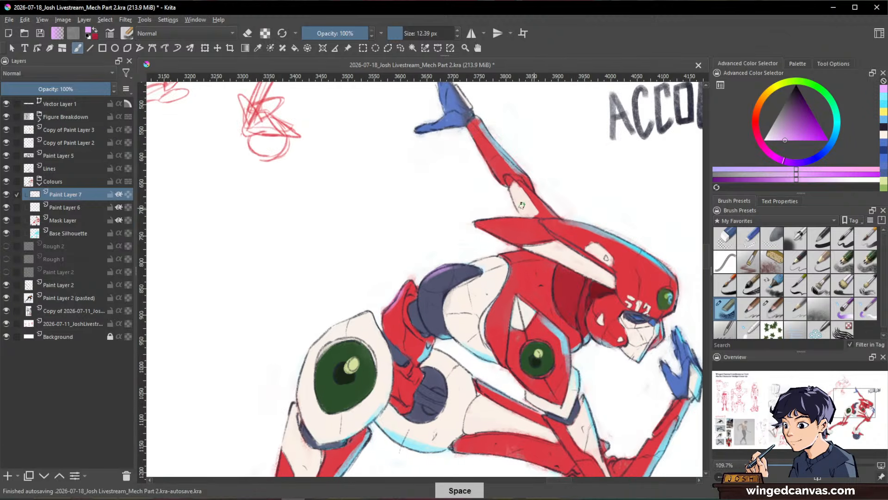
left_click_drag(653, 224, 672, 289)
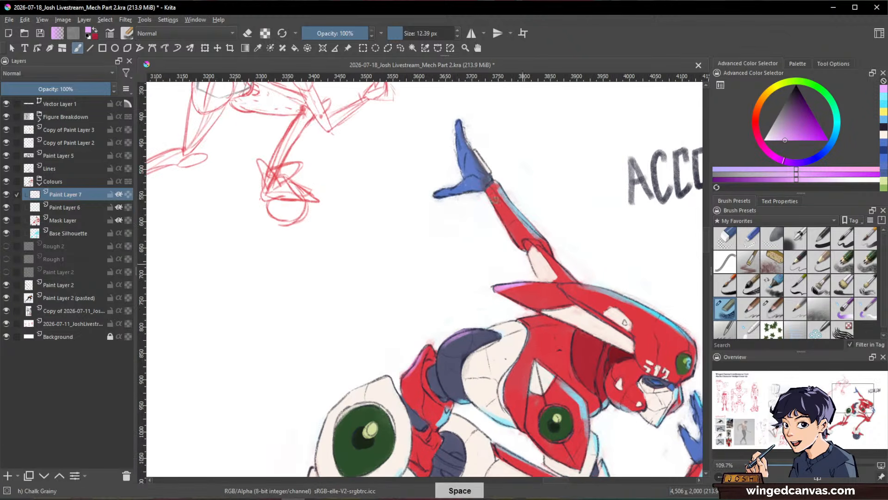
Step: Stroke light purple rims along the back edges of the white hip armour, rear thigh, rear shin, rear boot and its wheel
mouse_move(377, 364)
left_mouse_down()
mouse_move(501, 211)
mouse_move(445, 266)
mouse_move(447, 291)
left_mouse_up()
mouse_move(486, 235)
left_mouse_down()
mouse_move(496, 288)
mouse_move(528, 241)
mouse_move(507, 277)
left_mouse_up()
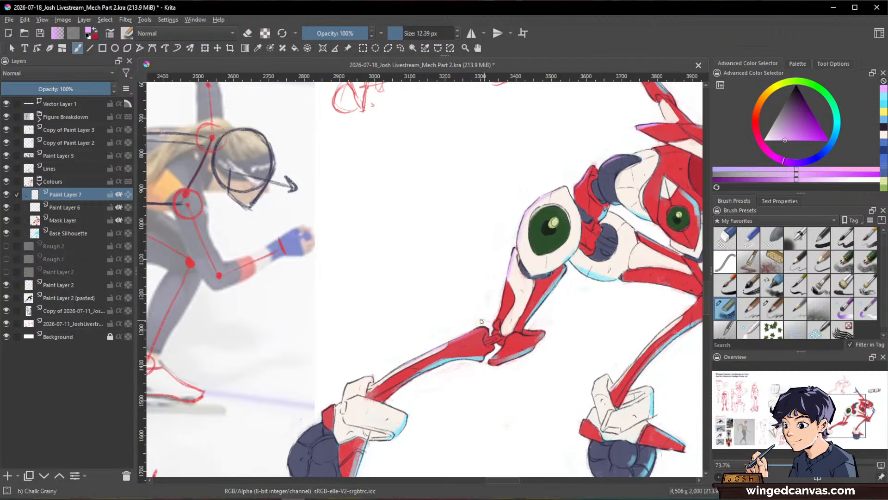
left_click_drag(483, 326, 443, 347)
key("space")
mouse_move(377, 375)
left_mouse_down()
mouse_move(424, 326)
mouse_move(378, 354)
left_mouse_up()
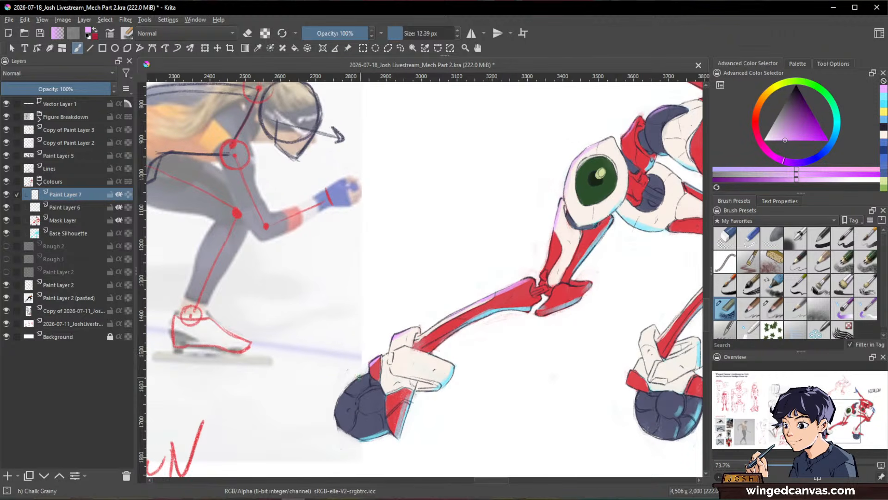
key("ctrl+space")
key("space")
left_click_drag(620, 308, 565, 385)
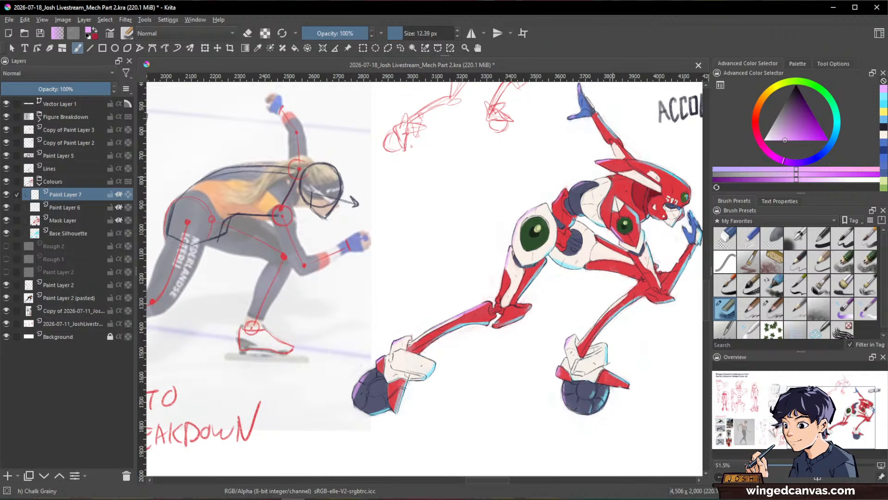
Step: Examine the rim-lit robot as a whole alongside the photo breakdown and the rough sketch
key("ctrl+space")
left_click_drag(649, 336, 648, 373)
key("space")
left_click_drag(648, 373, 631, 337)
key("ctrl+space")
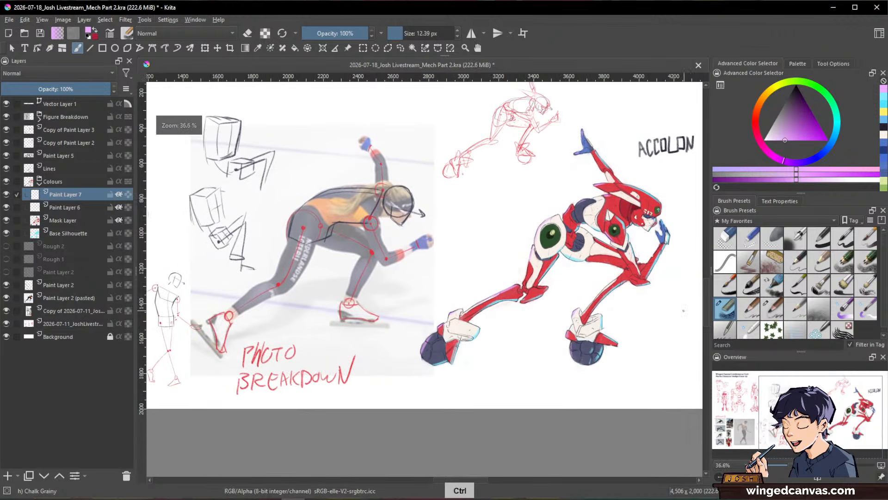
left_click_drag(606, 227, 532, 252)
scroll(611, 246, "down", 1)
scroll(532, 252, "up", 2)
scroll(526, 254, "down", 1)
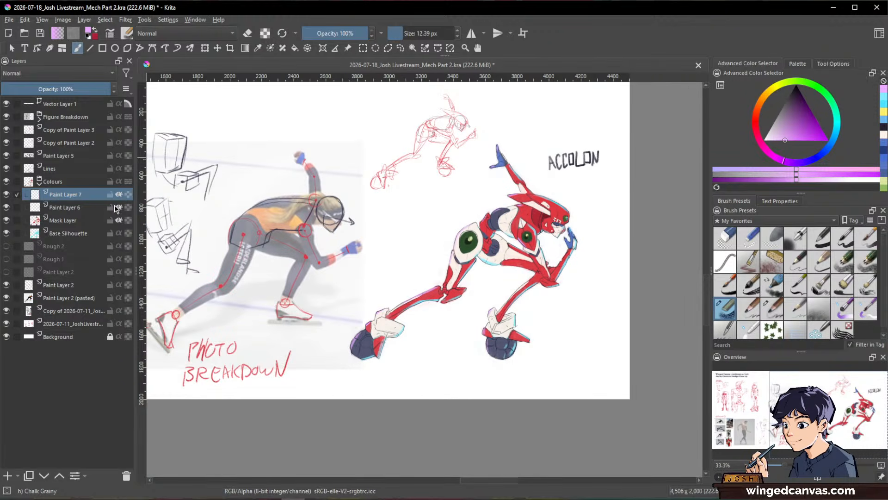
Step: Collapse the Colours group and add a new paint layer directly beneath it
left_click(40, 191)
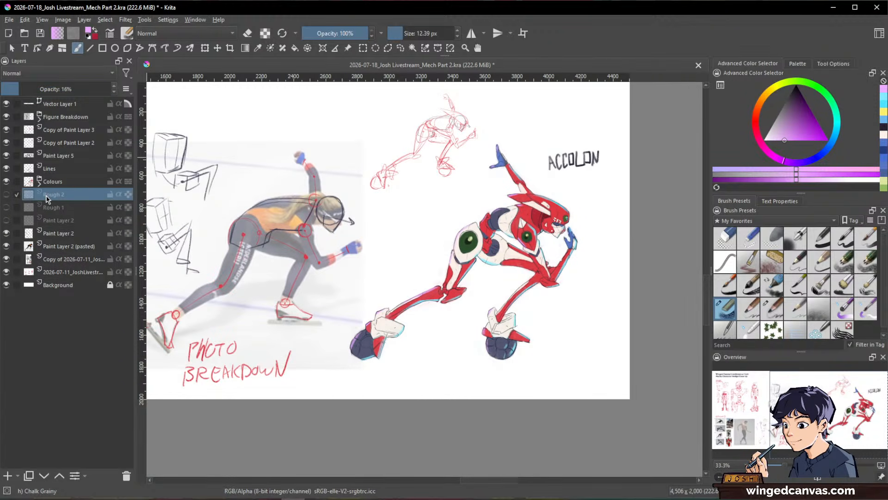
key("Insert")
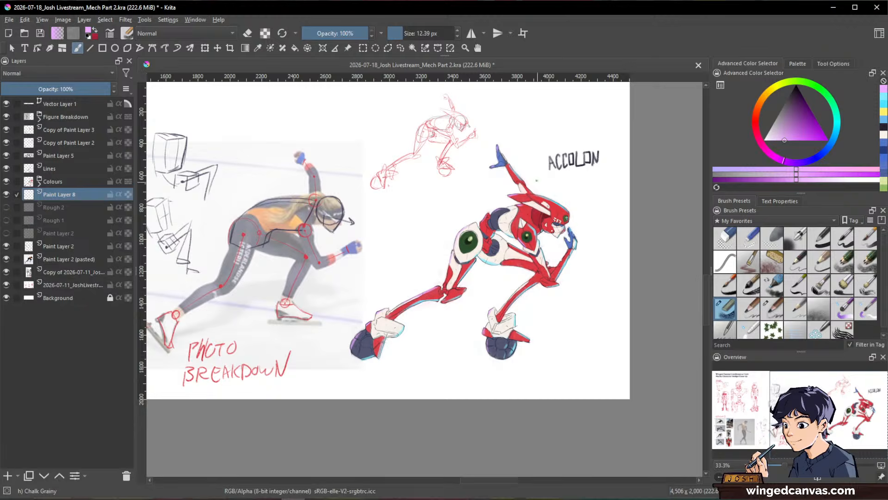
scroll(536, 178, "down", 1)
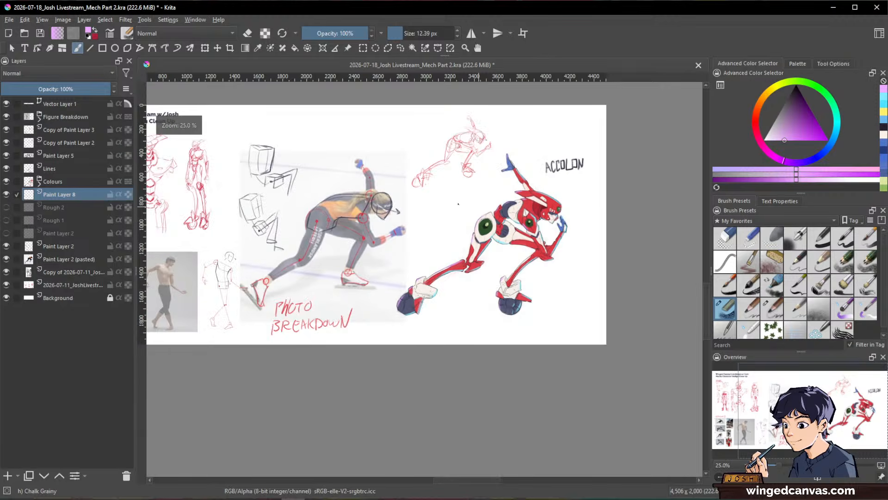
Step: Extend the canvas on its right side with the Crop tool to a width of 5170 px
left_click(230, 48)
left_click(559, 180)
left_click_drag(607, 224, 687, 237)
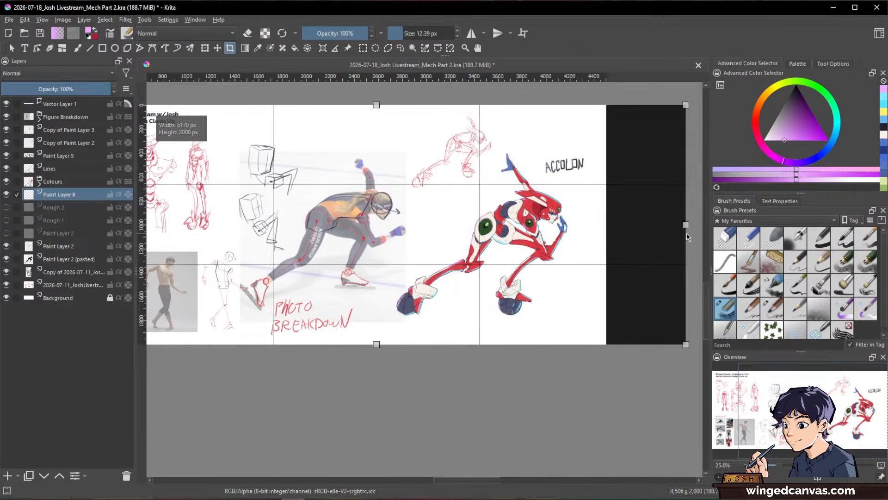
key("Return")
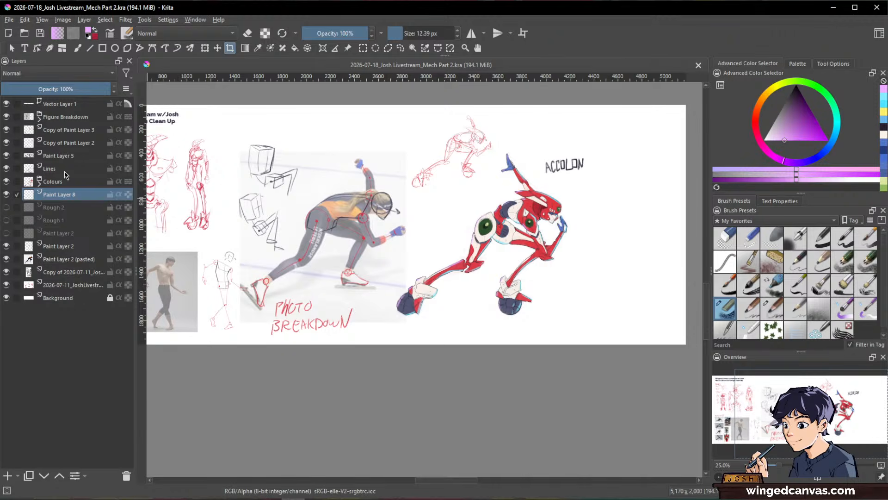
Step: Transform the Lines, Colours and Paint Layer 8 layers together, moving the robot right into the added canvas space
left_click(88, 170, "shift")
key("ctrl+t")
left_click_drag(532, 220, 607, 221)
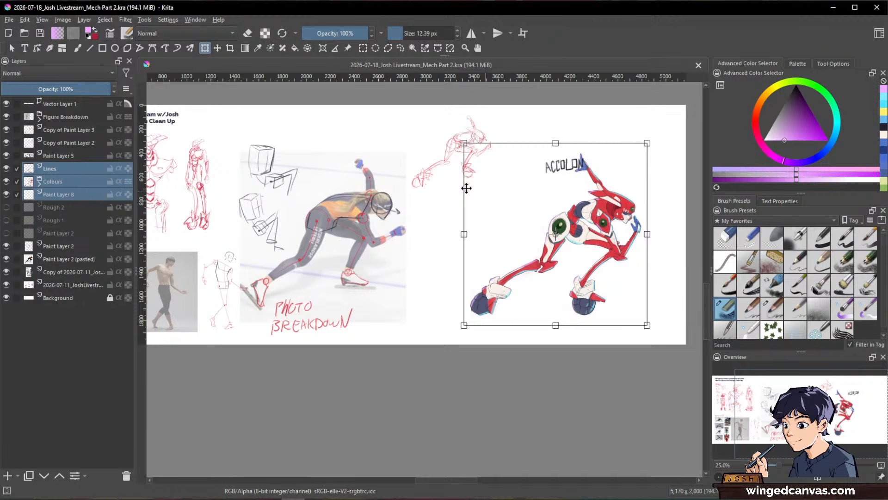
Step: Move the ACCOLON lettering on Paint Layer 5 below the robot, just right of the front skate
left_click(74, 155)
left_click(560, 165)
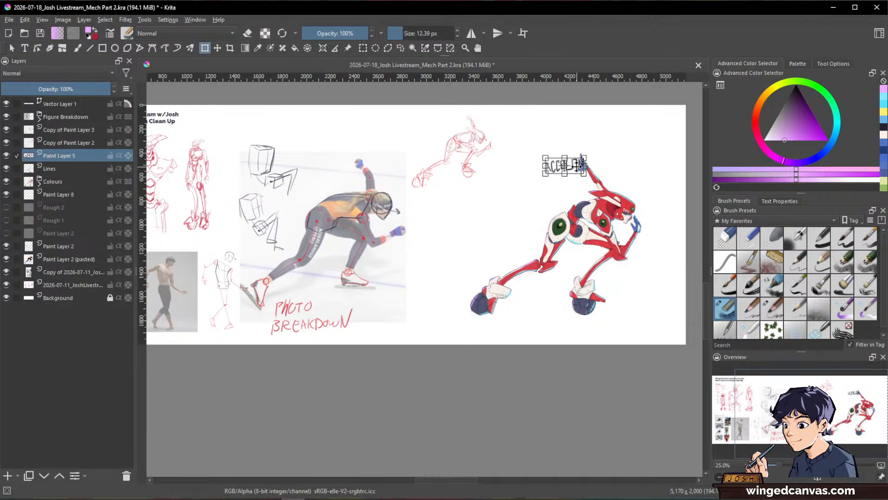
left_click_drag(577, 165, 532, 341)
key("Return")
scroll(611, 295, "up", 2)
scroll(610, 295, "down", 1)
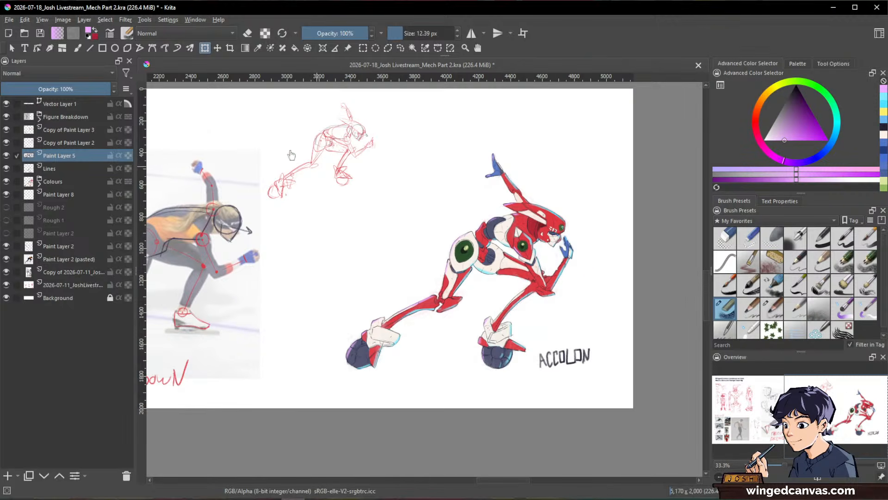
Step: Draw a large, nearly square light purple filled rectangle behind the robot on Paint Layer 8
left_click(58, 194)
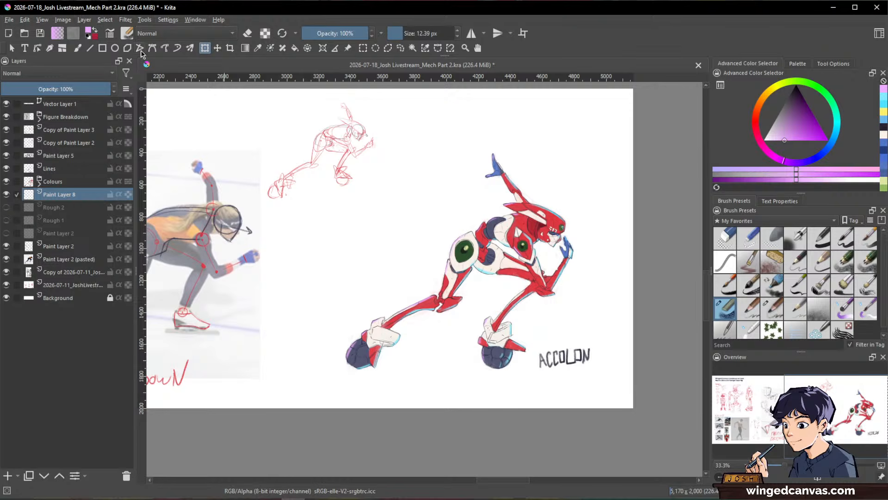
left_click(102, 47)
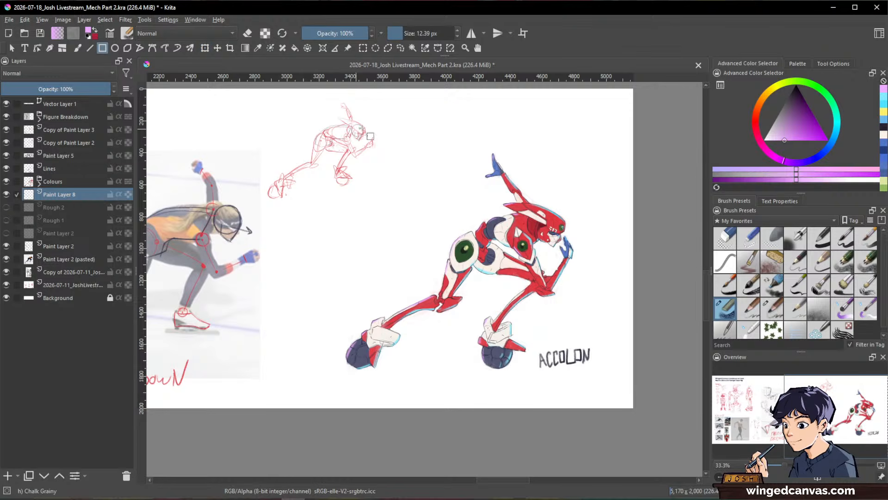
mouse_move(371, 115)
left_mouse_down()
mouse_move(603, 368)
mouse_move(599, 349)
mouse_move(605, 356)
left_mouse_up()
scroll(553, 321, "up", 1)
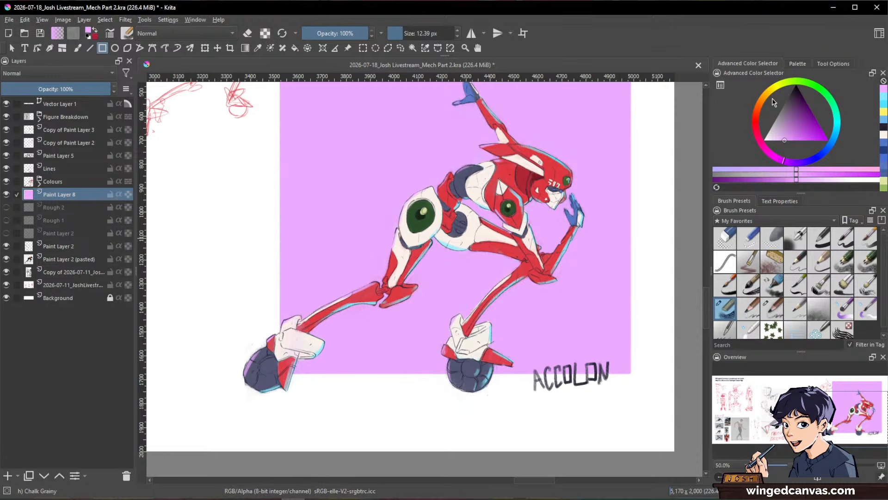
Step: Choose a warmer pink and fill the background rectangle with it
left_click(769, 151)
left_click_drag(798, 127, 793, 138)
scroll(503, 168, "down", 1)
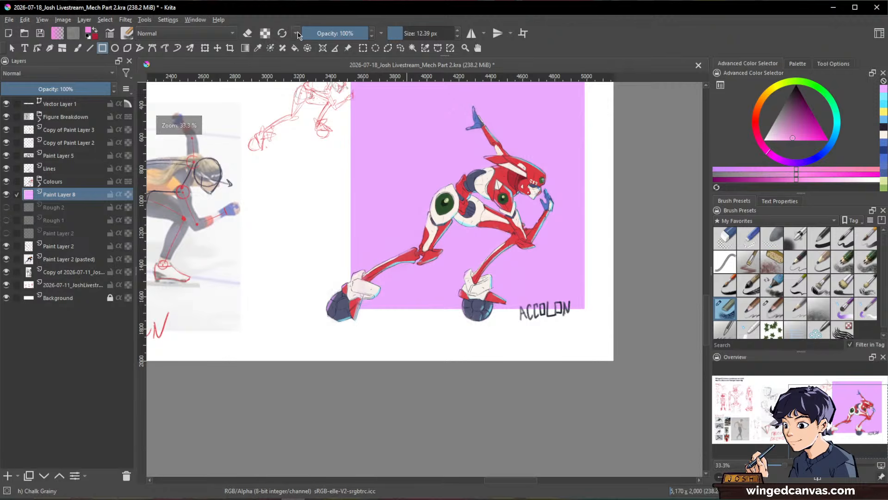
left_click(295, 48)
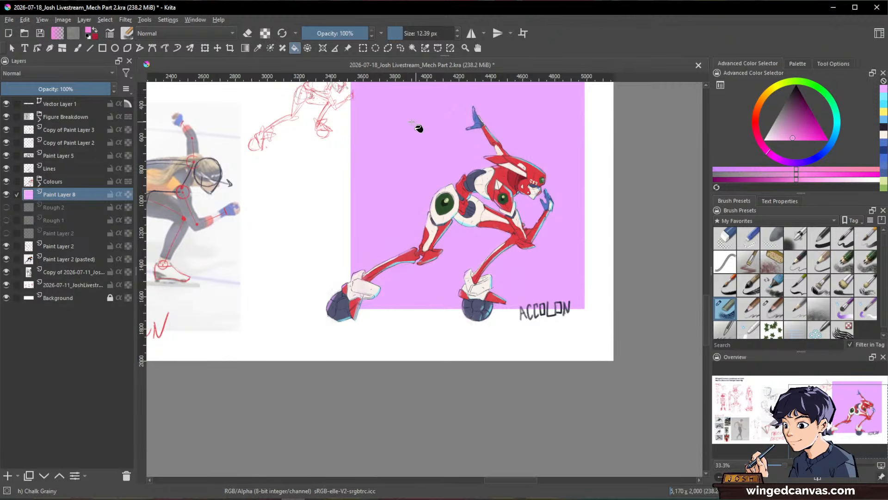
left_click(460, 160)
scroll(423, 178, "up", 1)
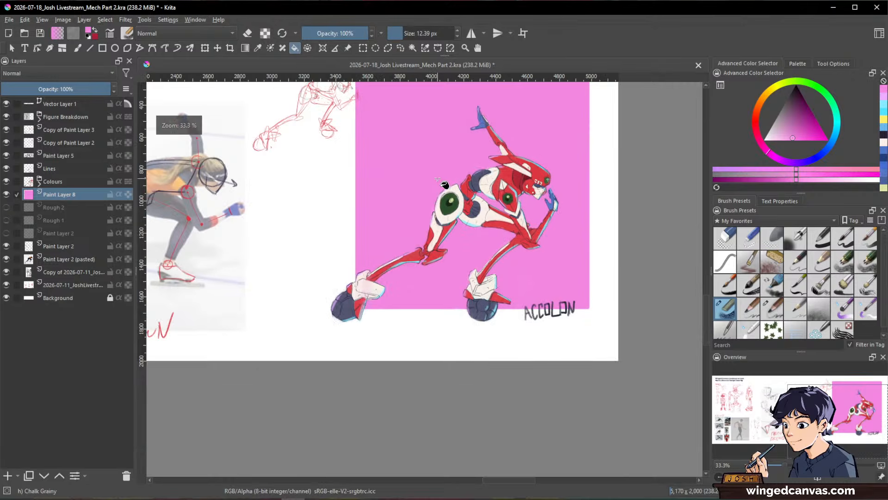
scroll(440, 184, "down", 1)
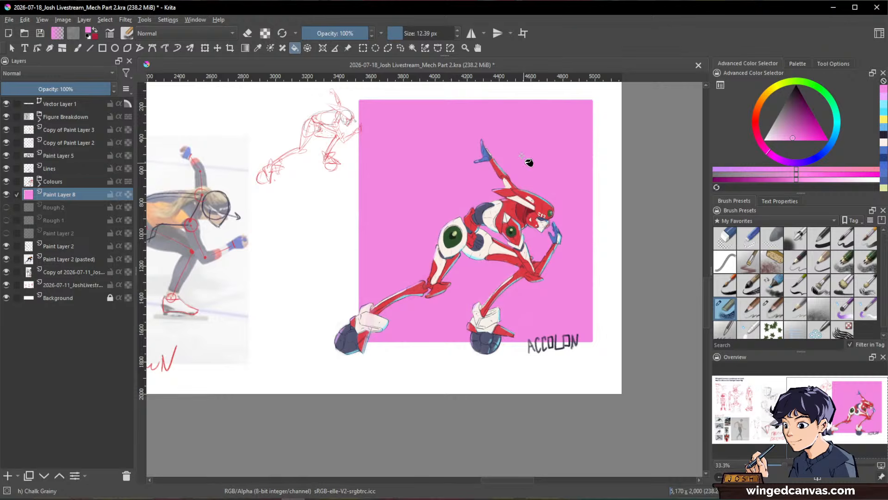
Step: Transform the pink rectangle into a wide, low horizontal band behind the robot's thighs
key("ctrl+t")
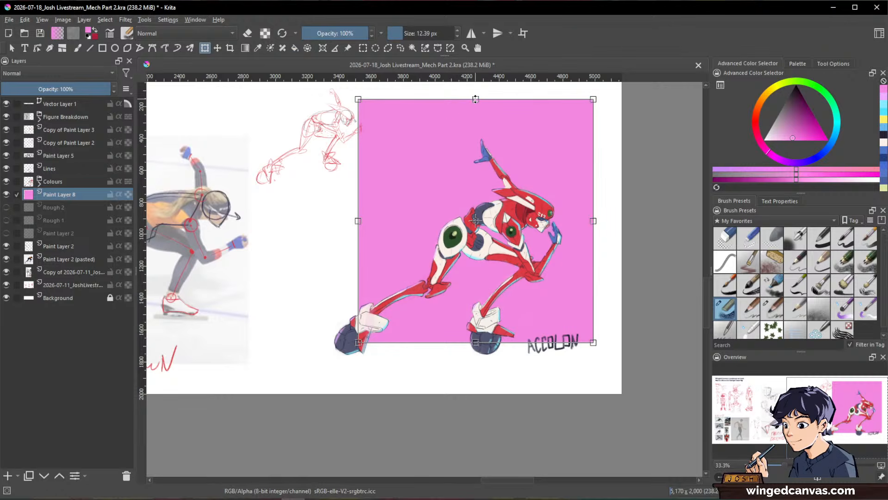
left_click_drag(475, 99, 477, 182)
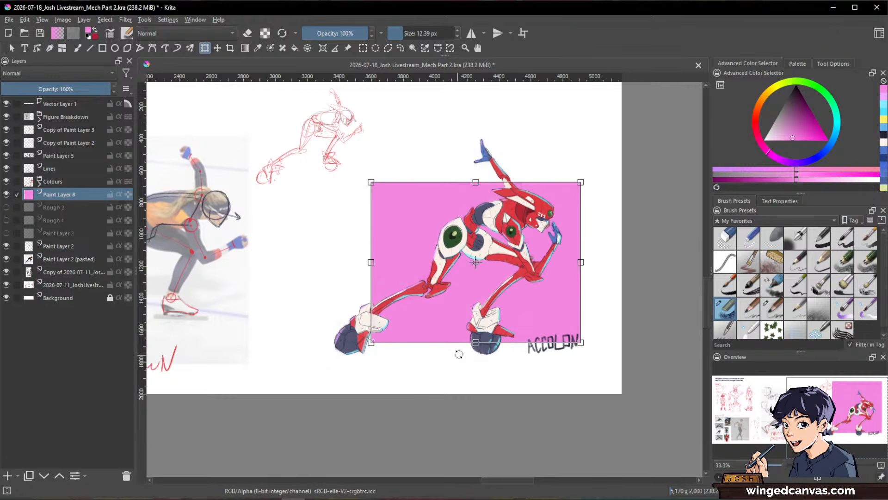
left_click_drag(477, 344, 476, 271)
left_click_drag(581, 232, 615, 232)
left_click_drag(493, 182, 496, 244)
key("Return")
Step: Duplicate the pink band, place the copy just above it with a narrow gap and squash it to roughly half the height
key("ctrl+j")
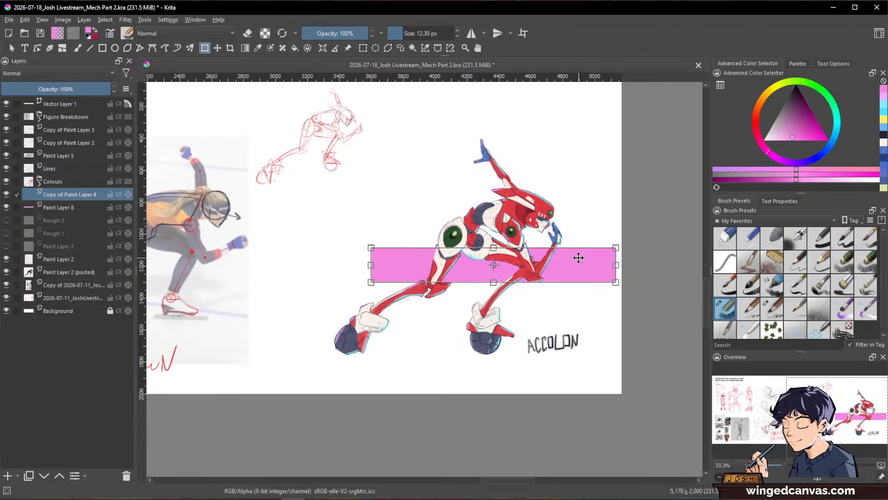
left_click_drag(577, 258, 574, 207)
left_click_drag(493, 199, 494, 216)
mouse_move(591, 223)
left_mouse_down()
mouse_move(583, 232)
mouse_move(593, 233)
left_mouse_up()
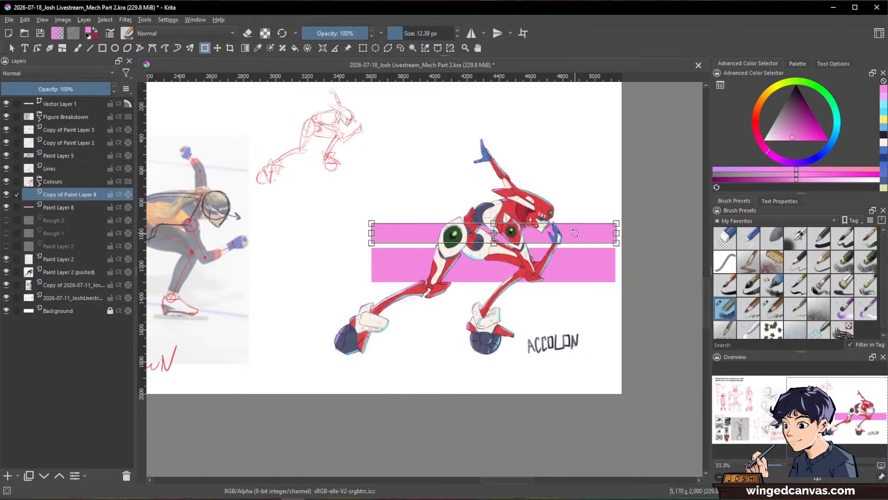
Step: Duplicate the upper pink band and make the copy a still thinner stripe above it, level with the robot's head
key("ctrl+j")
scroll(580, 234, "up", 2)
left_click_drag(575, 246, 571, 190)
left_click_drag(418, 170, 418, 196)
scroll(438, 211, "down", 3)
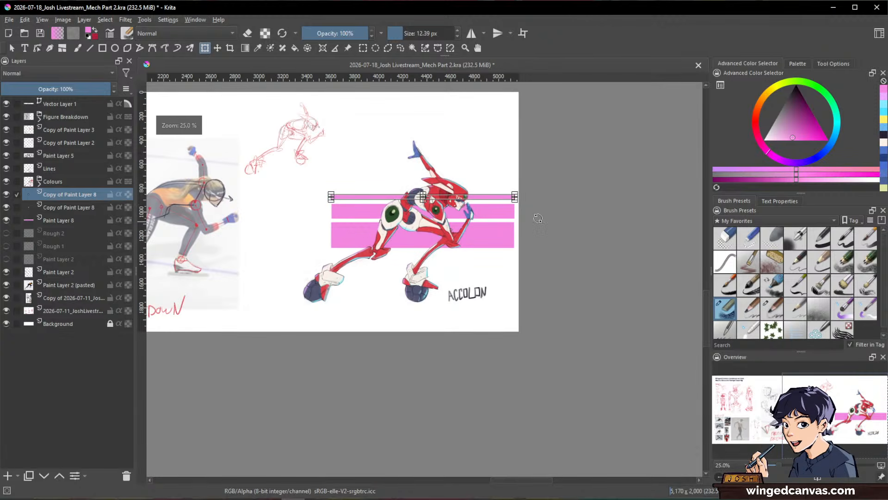
key("Return")
Step: Examine the three pink stripes behind the robot close up and from a distance
scroll(503, 219, "up", 2)
left_click_drag(452, 229, 528, 229)
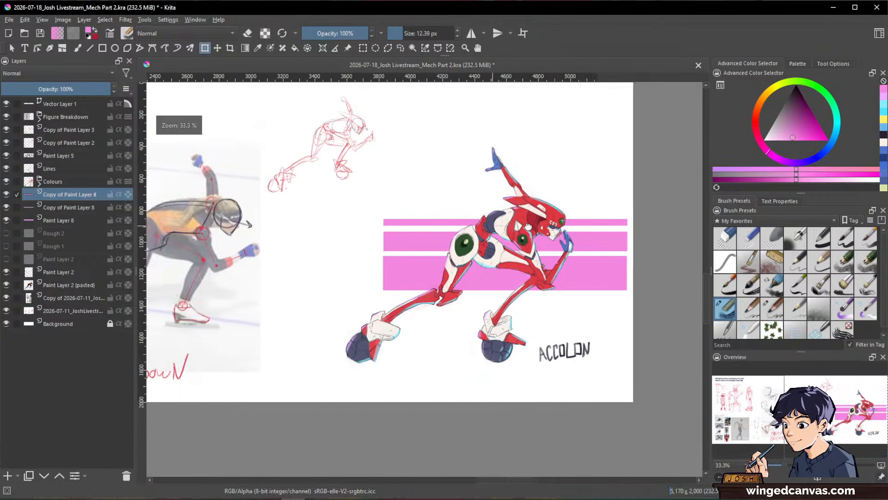
scroll(527, 228, "up", 2)
scroll(555, 225, "down", 1)
left_click_drag(697, 198, 609, 206)
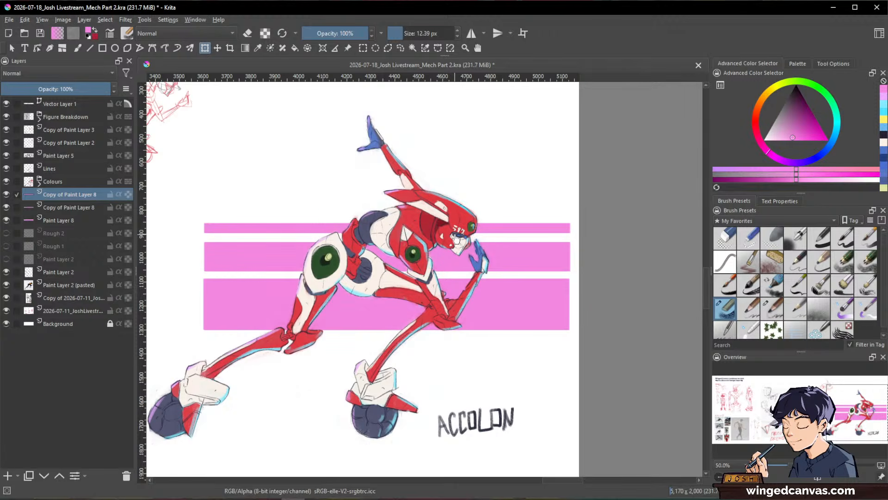
scroll(456, 238, "down", 1)
scroll(549, 277, "up", 2)
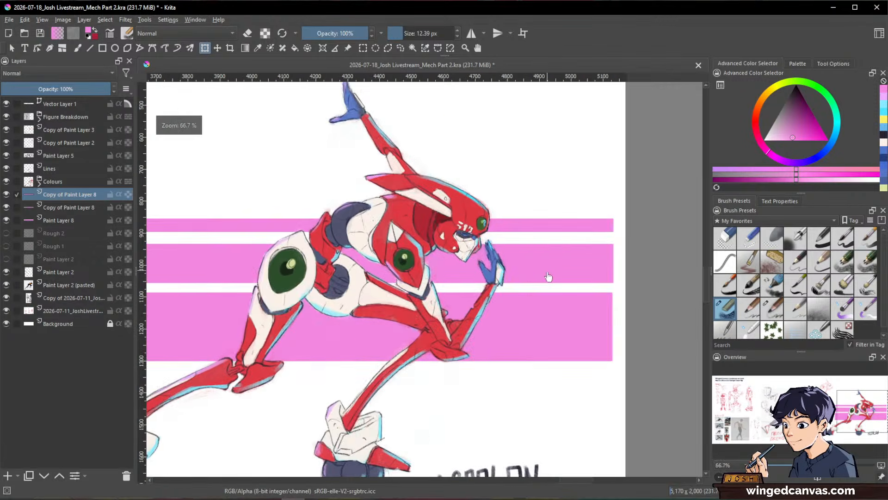
scroll(629, 285, "down", 1)
left_click_drag(590, 282, 497, 273)
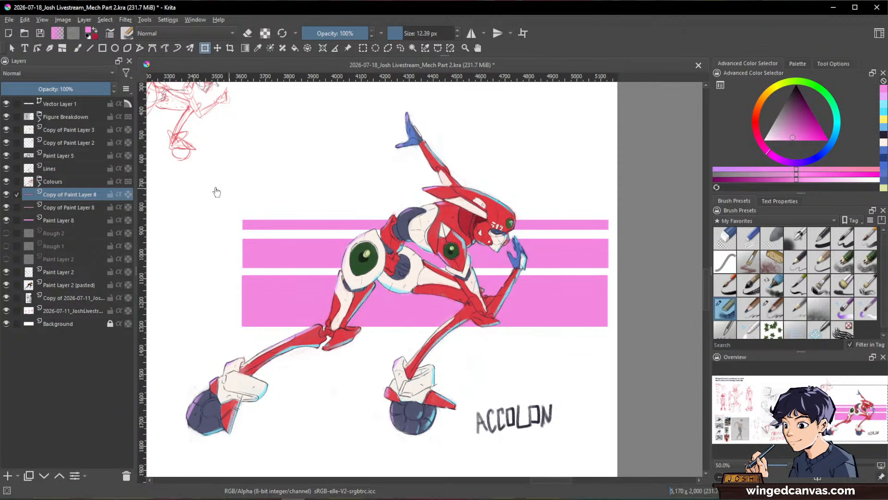
Step: Merge the three pink stripe layers into one and fill all three stripes with light blue
left_click(79, 218, "shift")
key("ctrl+e")
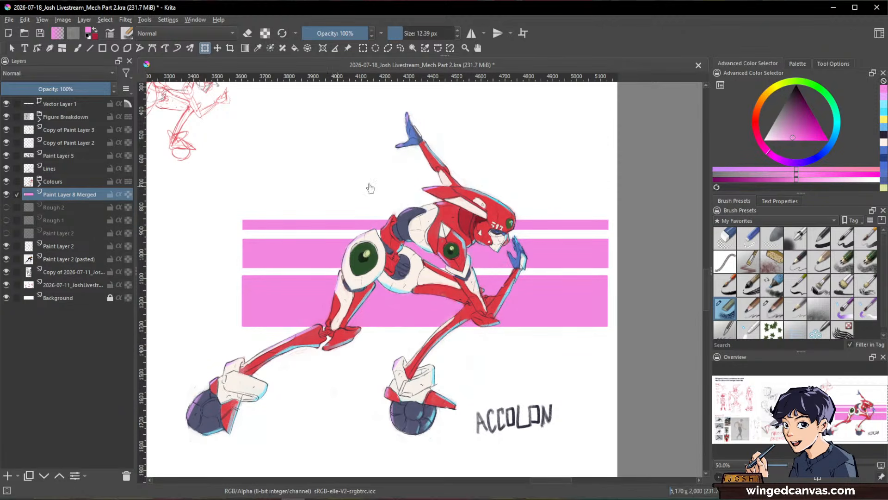
left_click(885, 115)
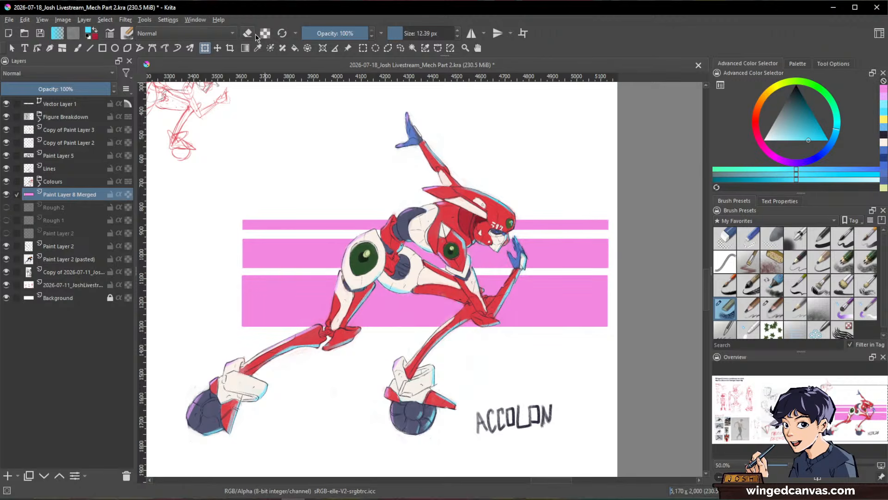
left_click_drag(831, 143, 832, 151)
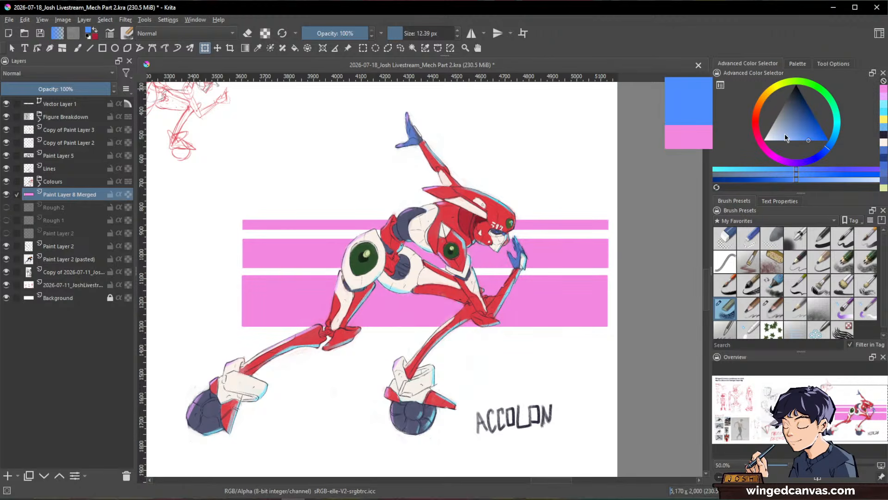
left_click_drag(786, 134, 795, 147)
left_click(295, 49)
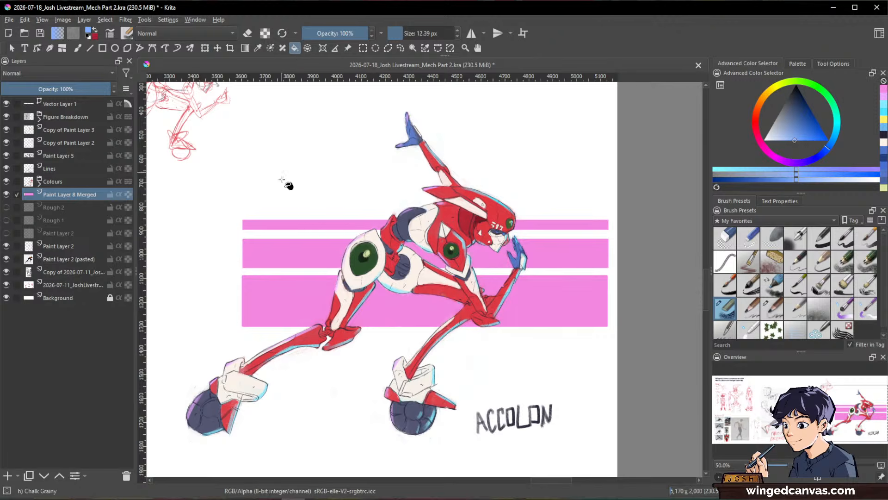
left_click(326, 231)
left_click(327, 258)
left_click(299, 316)
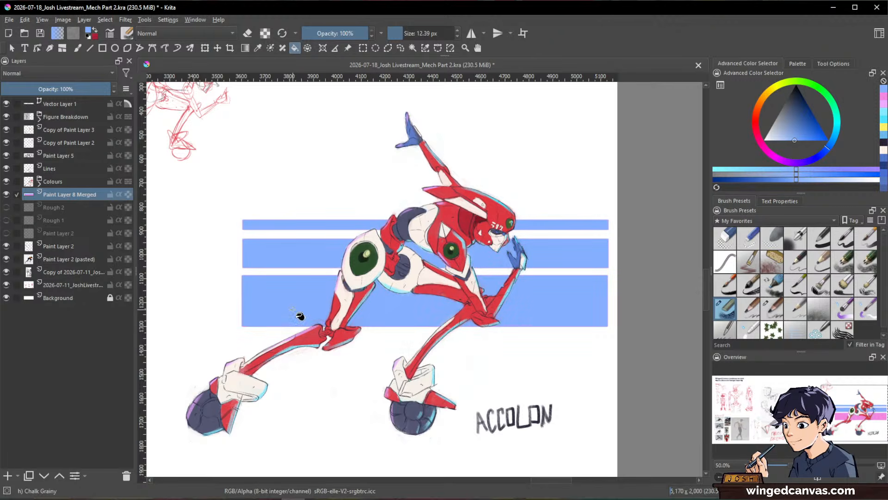
Step: Stretch the blue stripes horizontally so they extend well behind the robot's trailing leg
scroll(282, 303, "down", 3)
scroll(265, 297, "up", 2)
left_click_drag(263, 298, 381, 291)
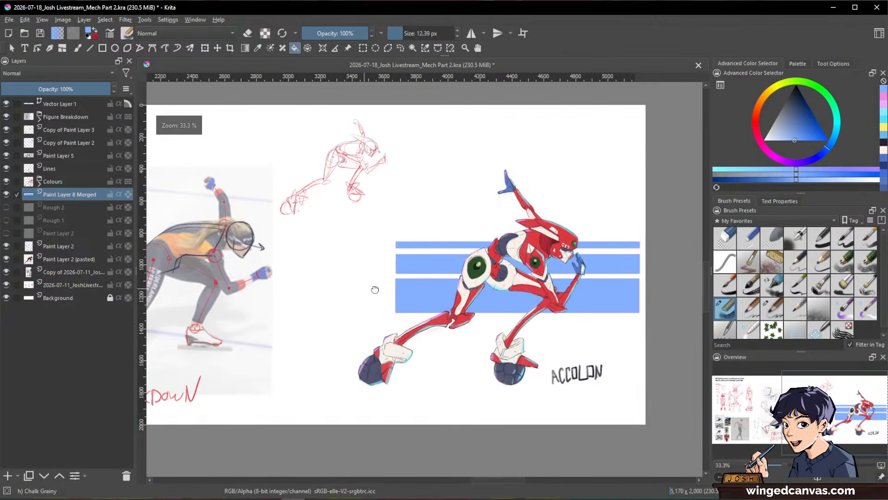
key("ctrl+t")
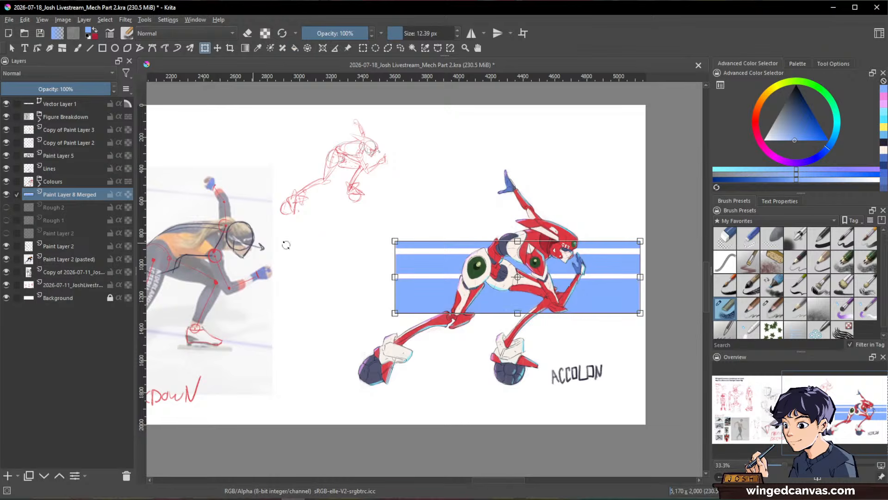
left_click_drag(396, 277, 325, 273)
key("Return")
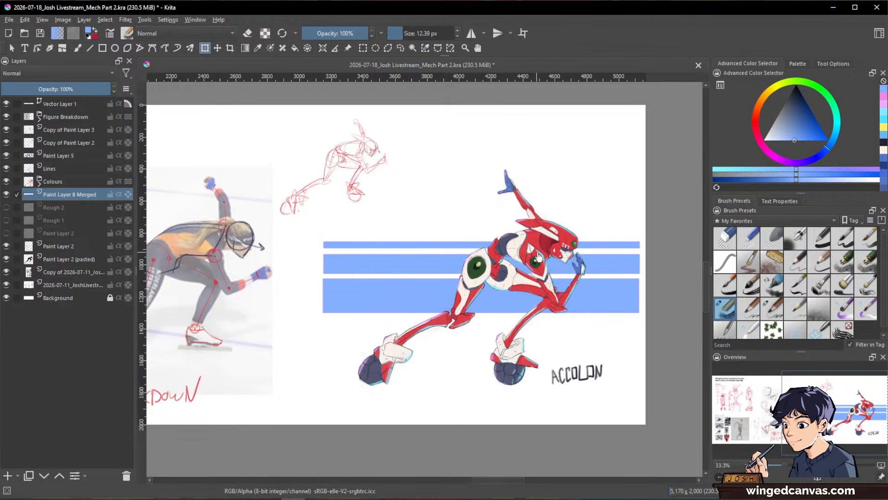
Step: Draw a very thin blue rectangle just above the top stripe, spanning nearly the same length
scroll(538, 256, "up", 1)
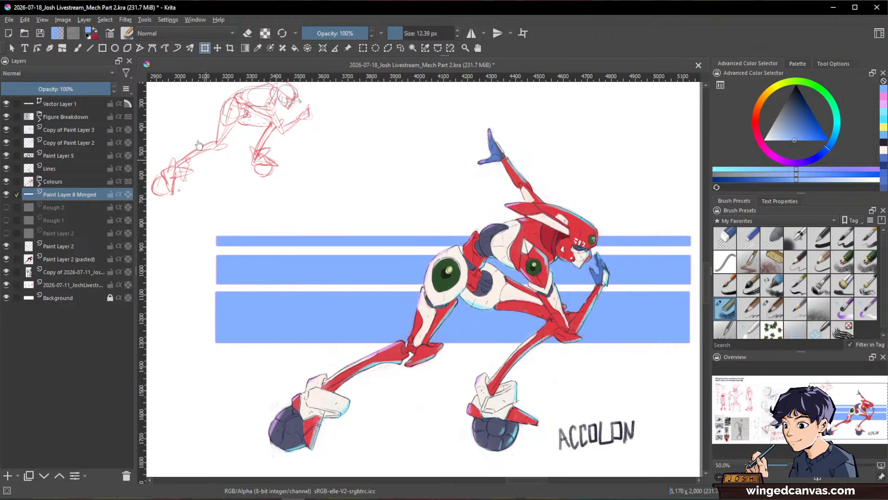
left_click(102, 48)
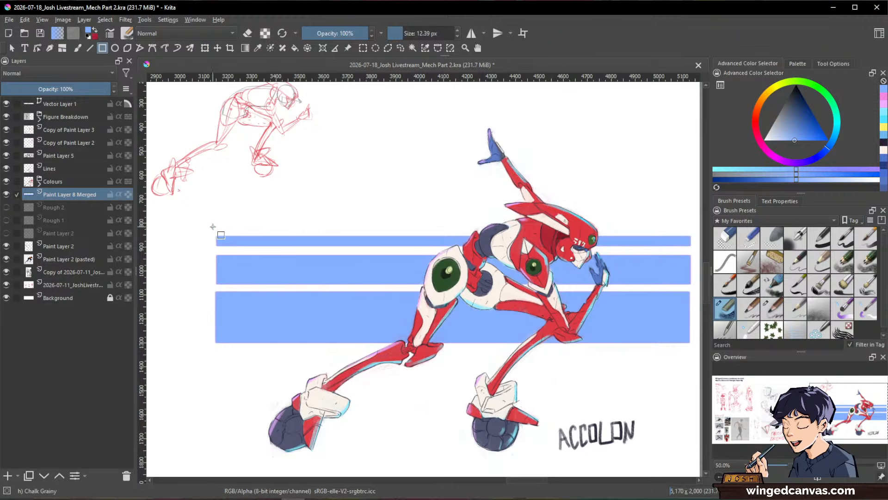
left_click_drag(215, 228, 654, 231)
left_click_drag(199, 240, 370, 242)
key("ctrl+t")
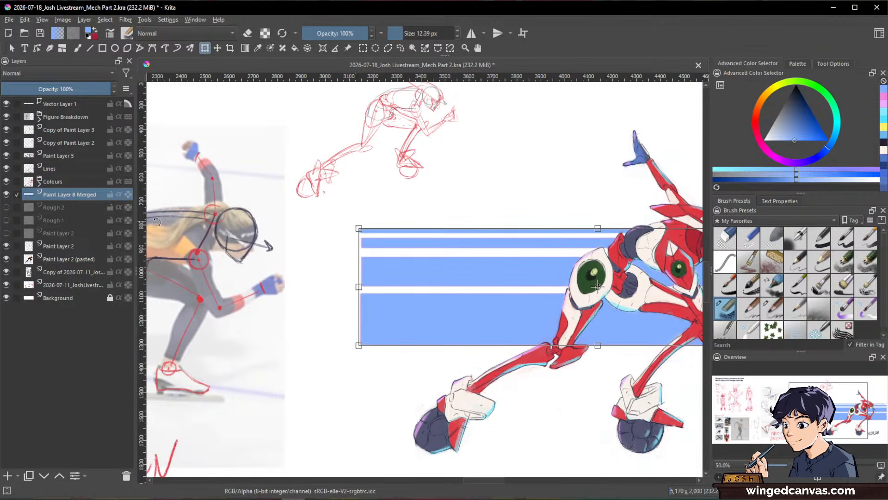
scroll(390, 222, "down", 1)
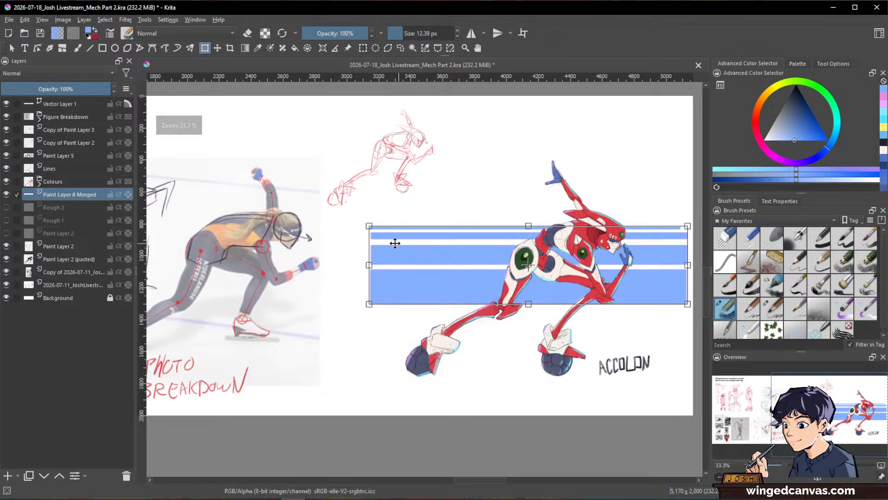
key("Return")
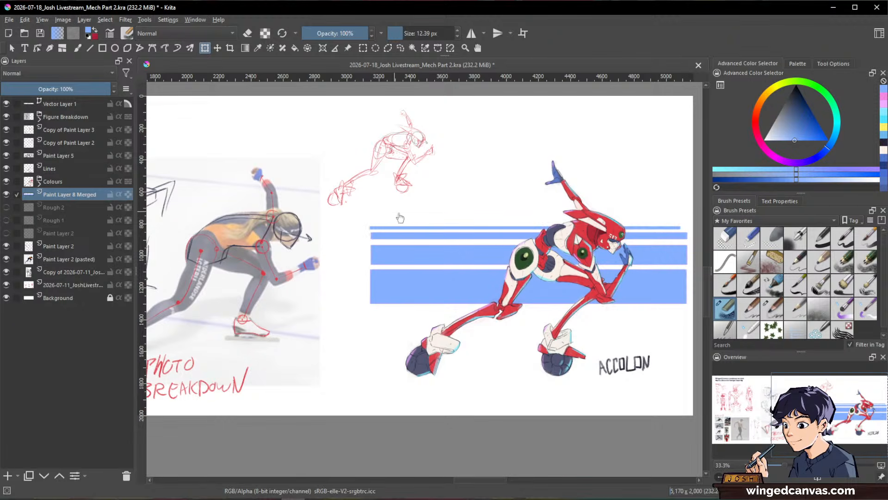
scroll(549, 253, "up", 1)
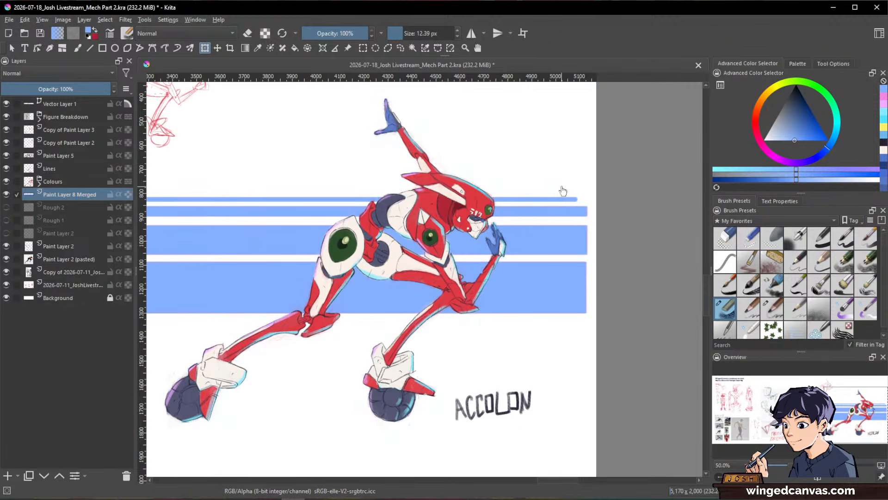
left_click_drag(443, 235, 543, 226)
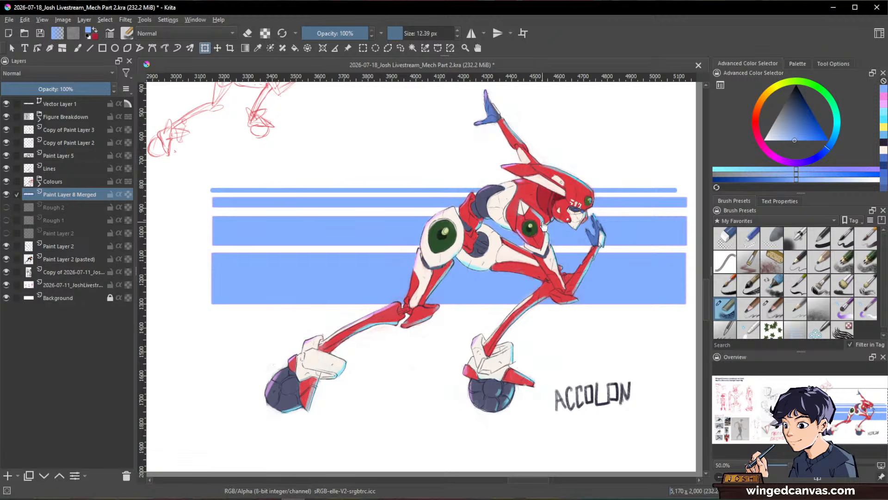
Step: Add a paint layer directly above the Colours group and choose a dark greyish blue as the painting colour
scroll(544, 227, "down", 1)
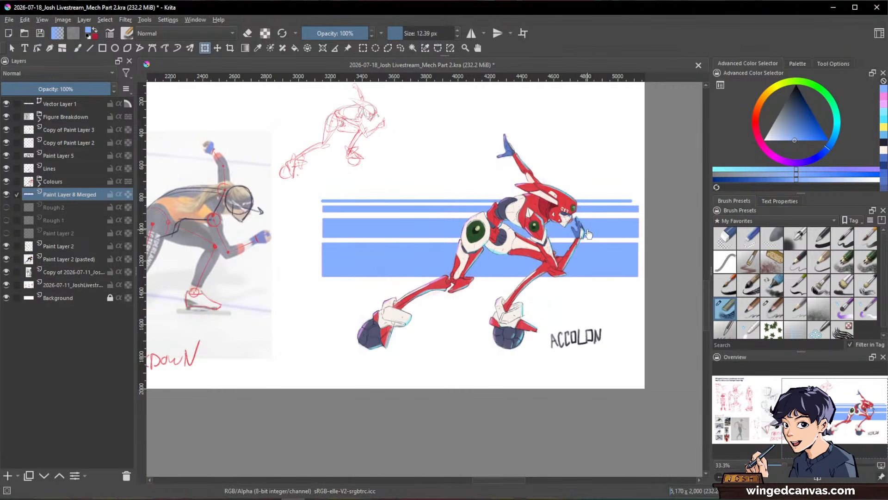
left_click(55, 183)
left_click(8, 479)
scroll(597, 315, "up", 1)
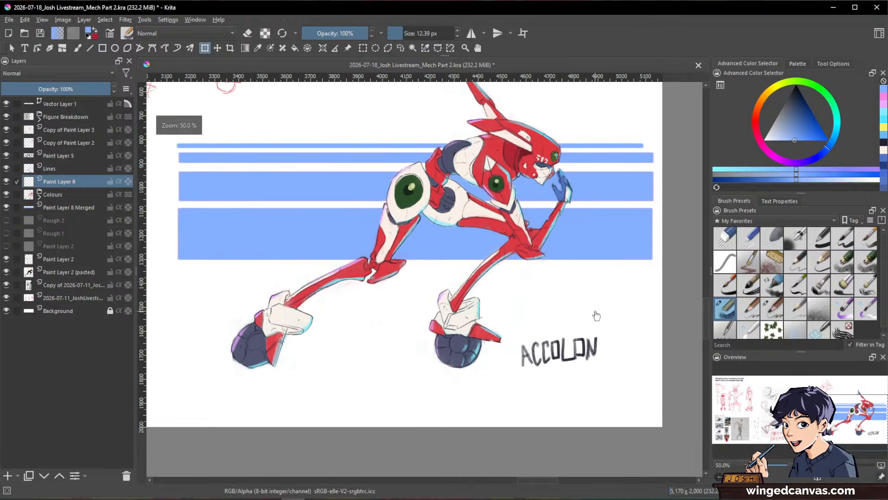
left_click(792, 112)
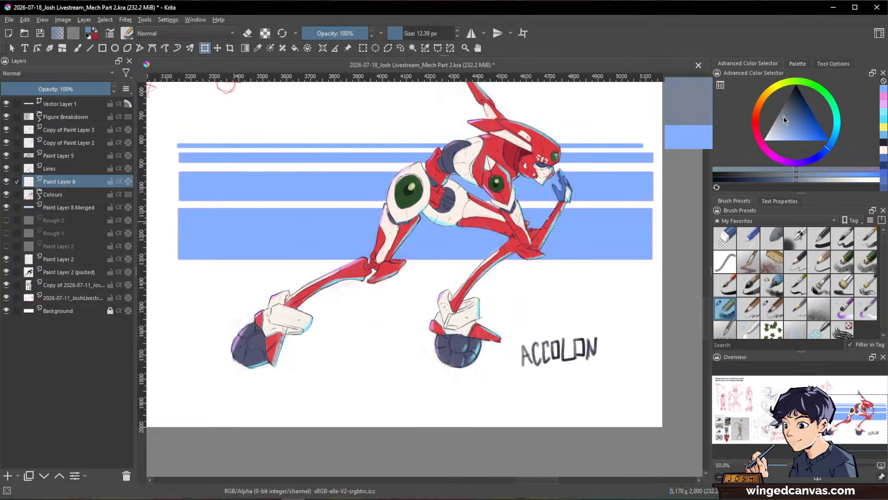
key("space")
left_click_drag(488, 346, 585, 332)
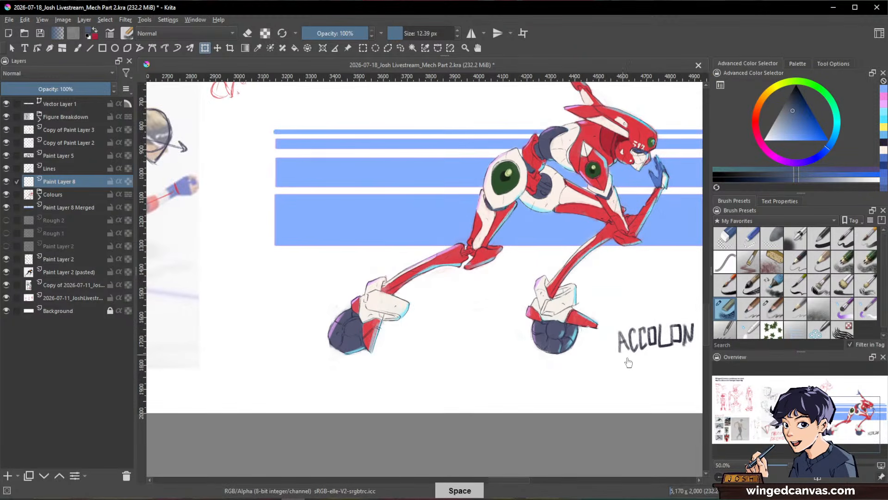
Step: Paint a tiny standing human silhouette beside the robot's rear wheel foot using the Chalk Grainy brush
key("b")
left_click_drag(398, 303, 462, 298)
left_click_drag(579, 300, 417, 366)
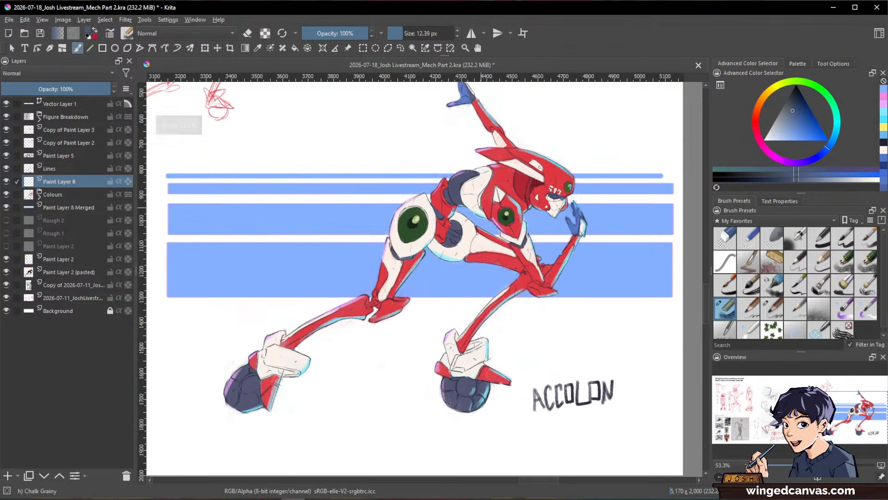
key("space")
left_click_drag(556, 363, 701, 327)
left_click_drag(344, 336, 397, 353)
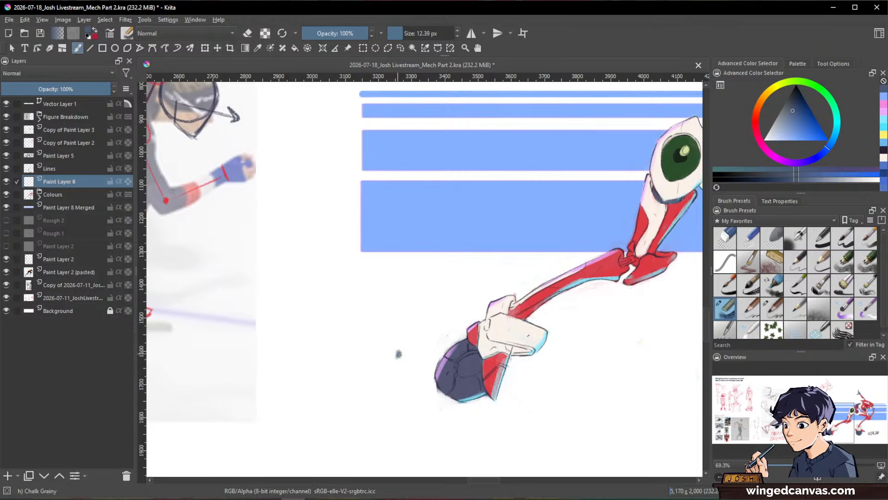
left_click_drag(399, 366, 397, 386)
key("e")
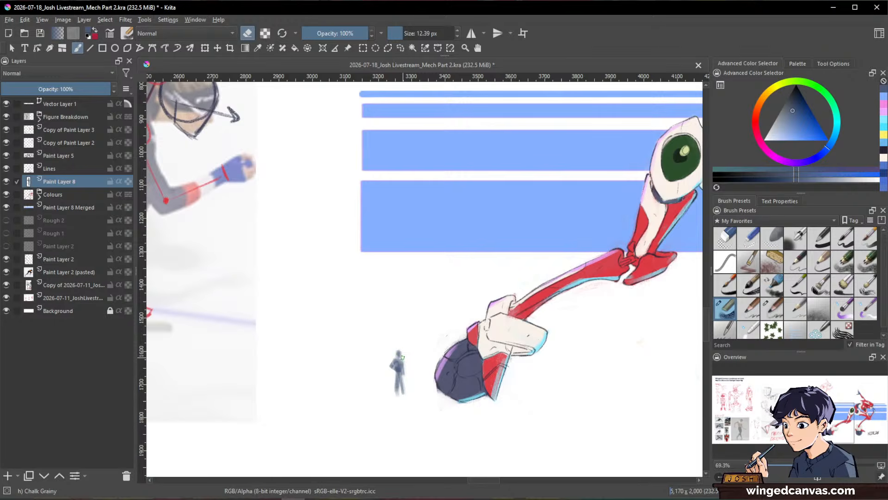
key("e")
left_click_drag(398, 374, 397, 388)
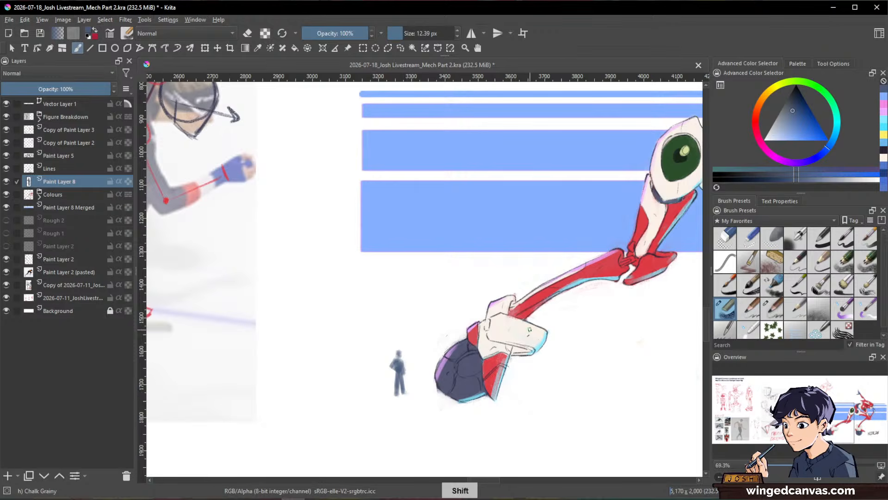
Step: Handwrite the caption "FOR SCALE" beneath the small human silhouette, using the Charcoal Pencil Medium brush
left_click_drag(594, 327, 587, 381)
left_click_drag(587, 380, 464, 398)
left_click_drag(385, 387, 432, 366)
mouse_move(325, 386)
left_mouse_down()
mouse_move(355, 385)
mouse_move(316, 395)
left_mouse_up()
left_click(749, 309)
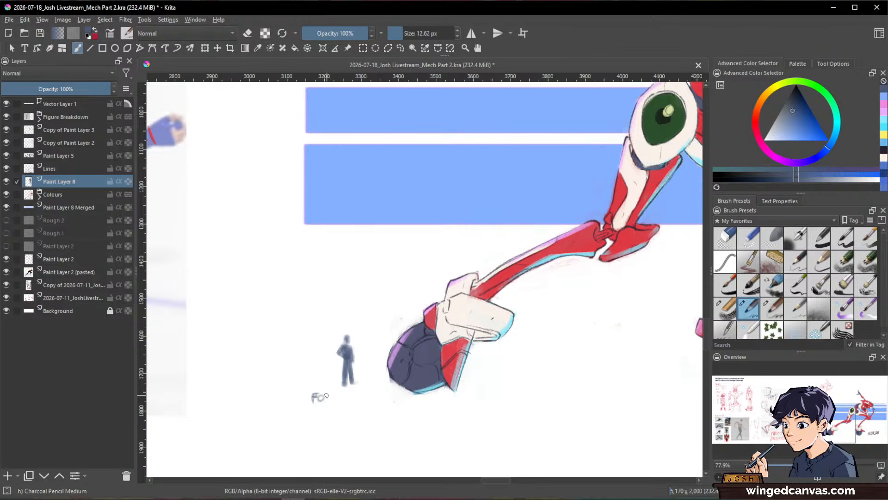
left_click_drag(331, 394, 379, 405)
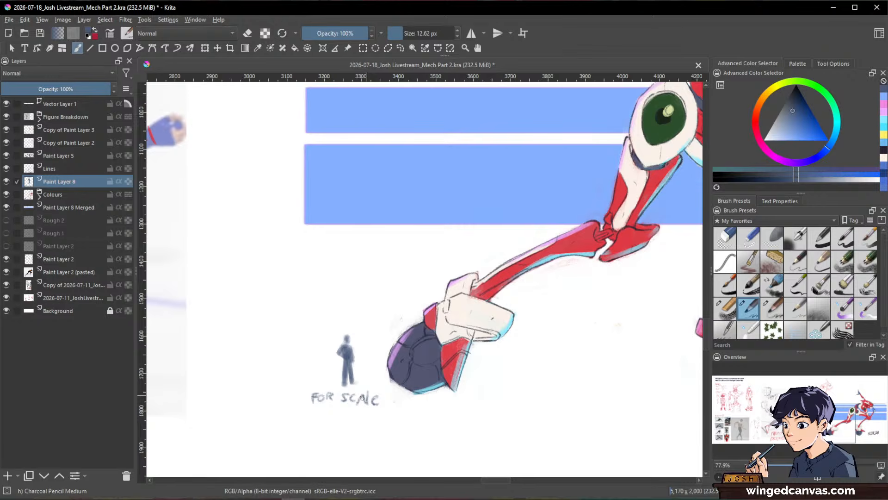
Step: Examine the robot with its stripes and scale figure, then the whole sheet in canvas-only mode
left_click_drag(606, 282, 613, 388, "ctrl")
left_click_drag(626, 331, 499, 399)
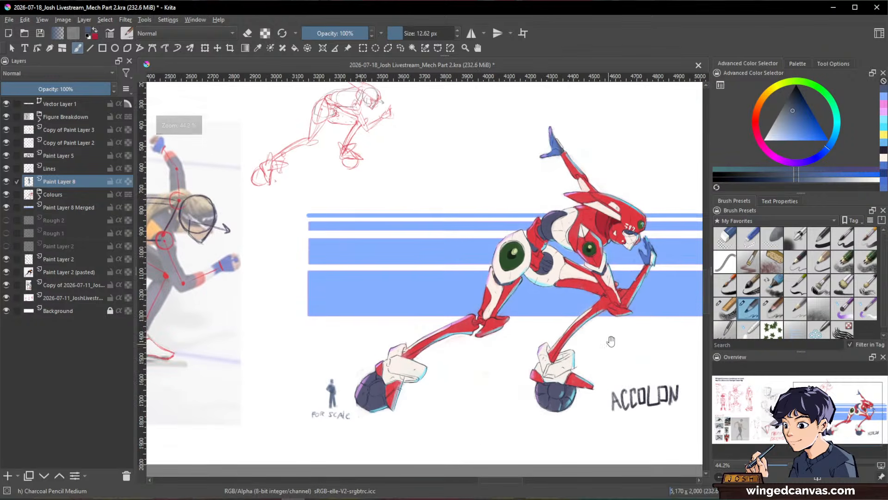
left_click_drag(648, 338, 608, 348)
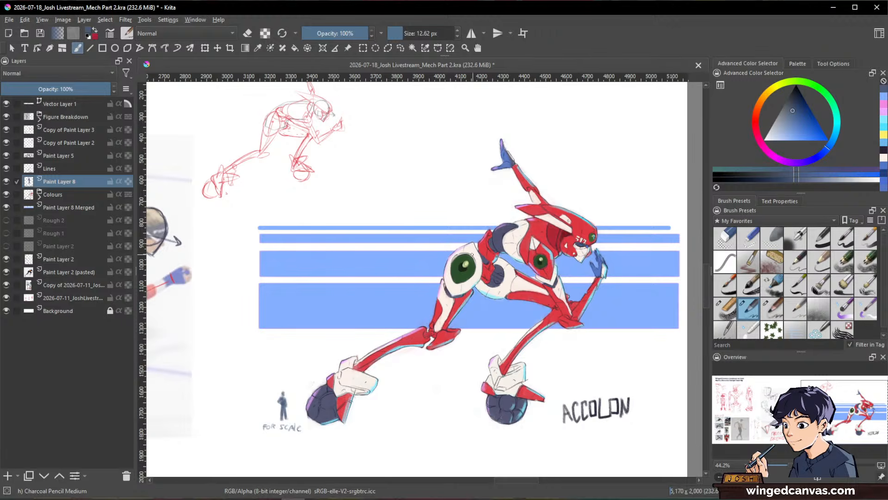
scroll(618, 248, "down", 1)
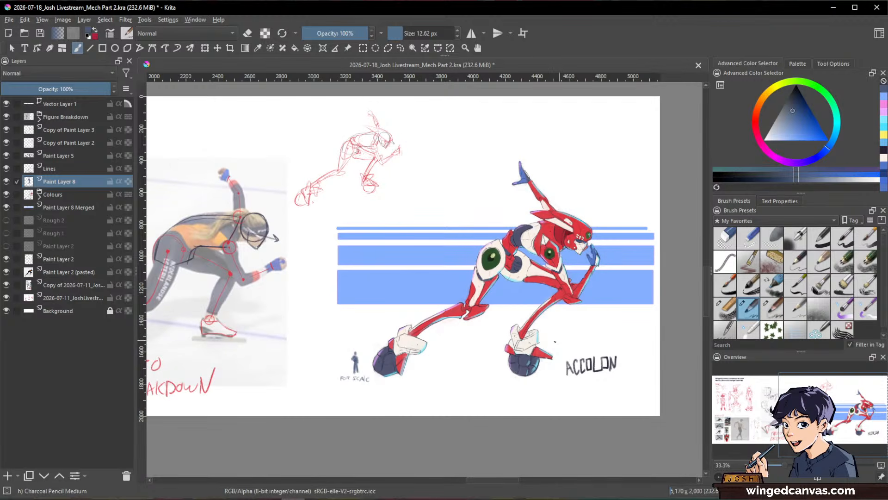
left_click_drag(429, 272, 489, 268)
key("Tab")
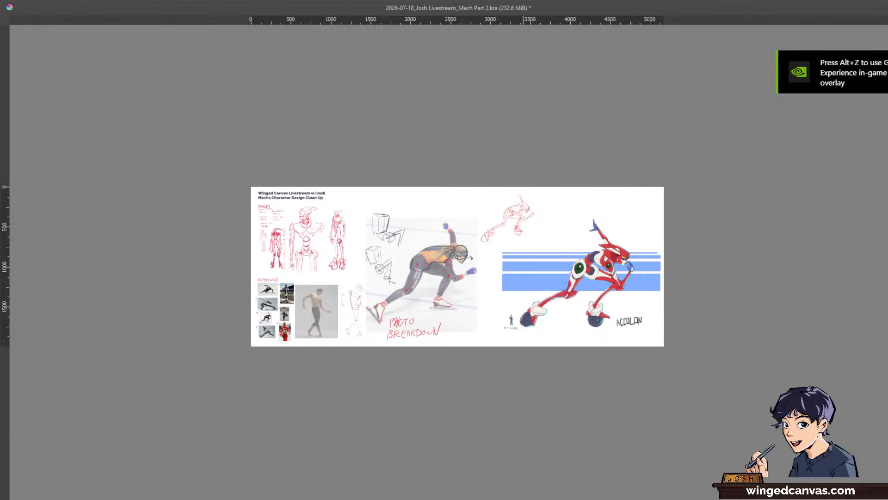
left_click_drag(548, 359, 602, 326)
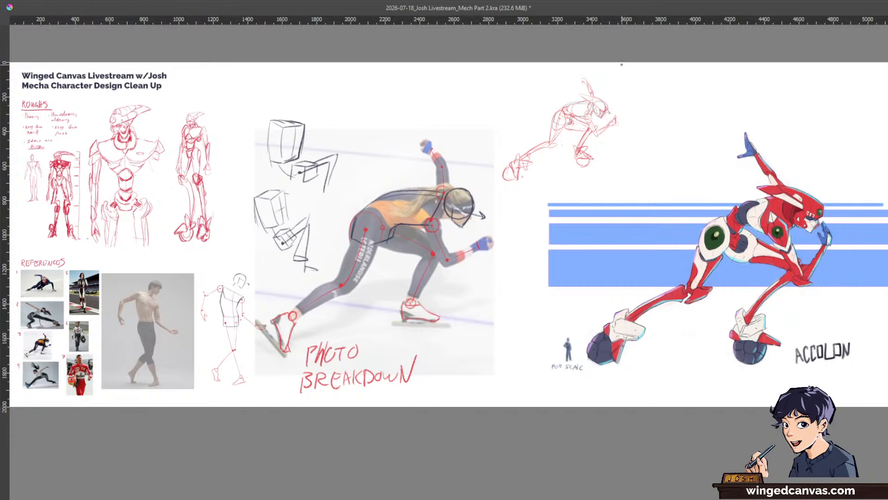
Step: Switch to the Mech References board, maximize it and examine the mech images and the earlier design sheet
key("alt+Tab")
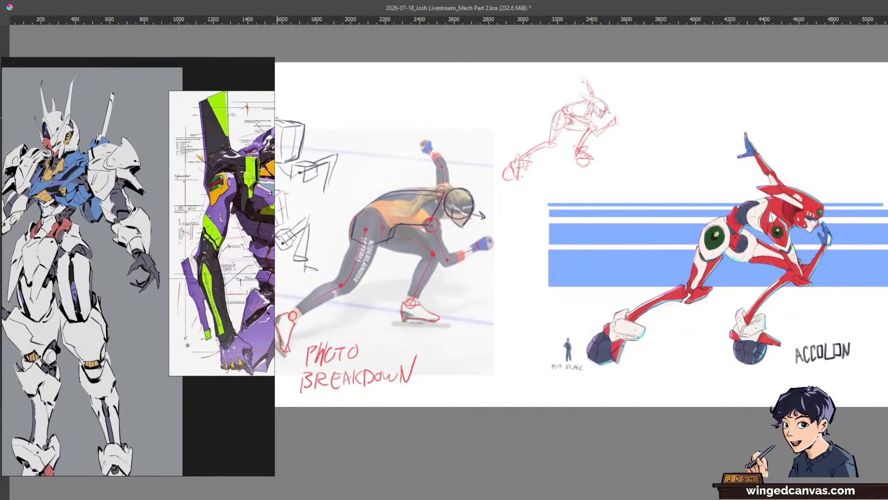
left_click_drag(274, 119, 886, 128)
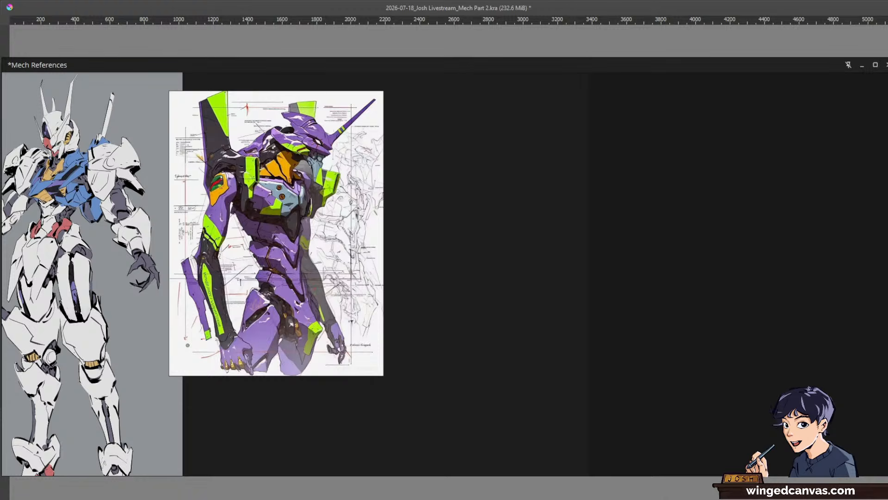
left_click(876, 66)
scroll(459, 233, "down", 1)
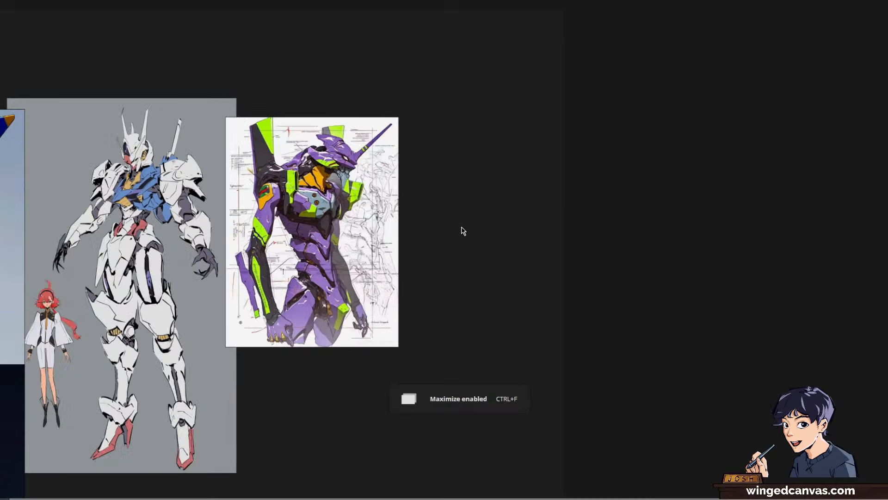
left_click_drag(377, 229, 691, 193)
left_click_drag(443, 266, 611, 103)
scroll(565, 251, "down", 1)
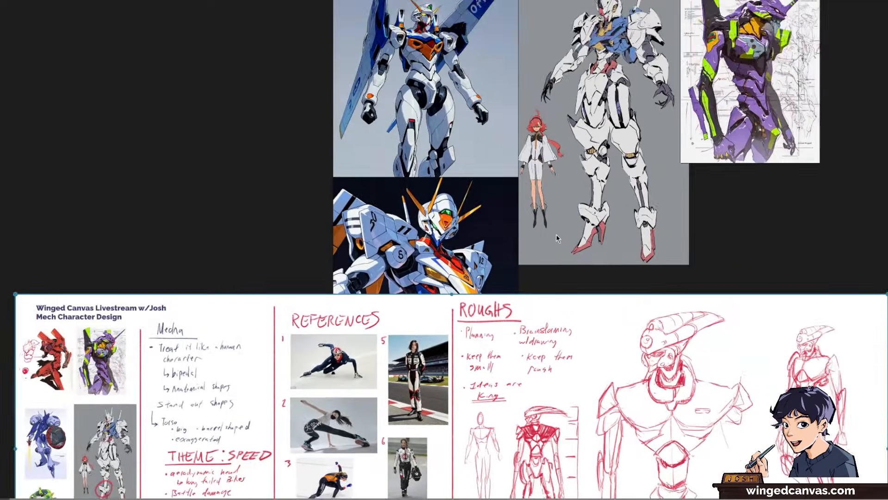
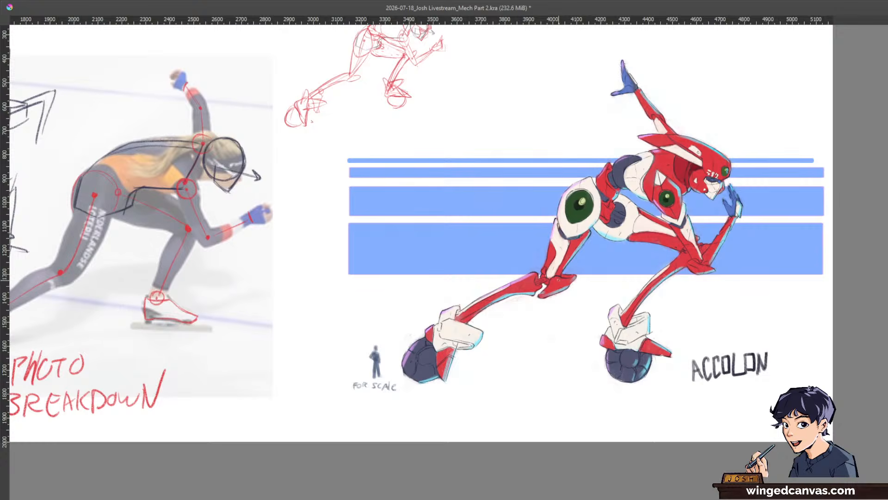
Step: Examine the finished robot with its scale figure, then compare it with the roughs, reference photos and photo breakdown across the sheet
scroll(551, 279, "down", 1)
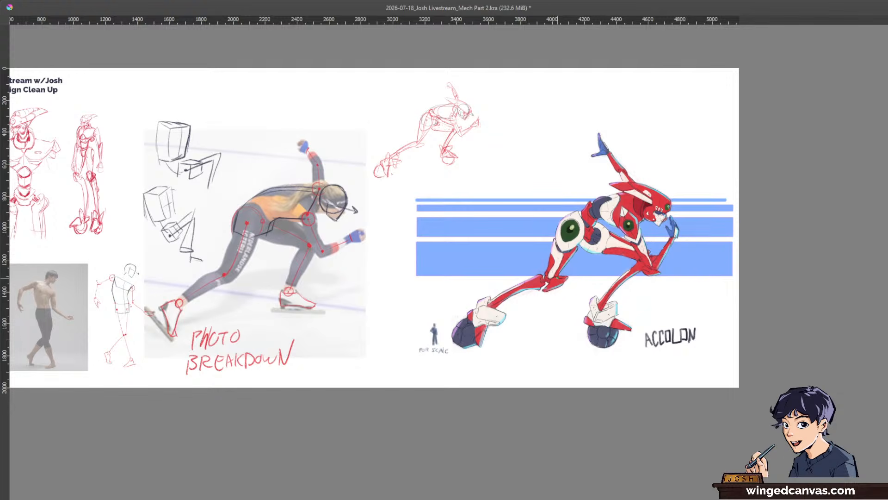
scroll(557, 278, "up", 2)
left_click_drag(647, 267, 572, 322)
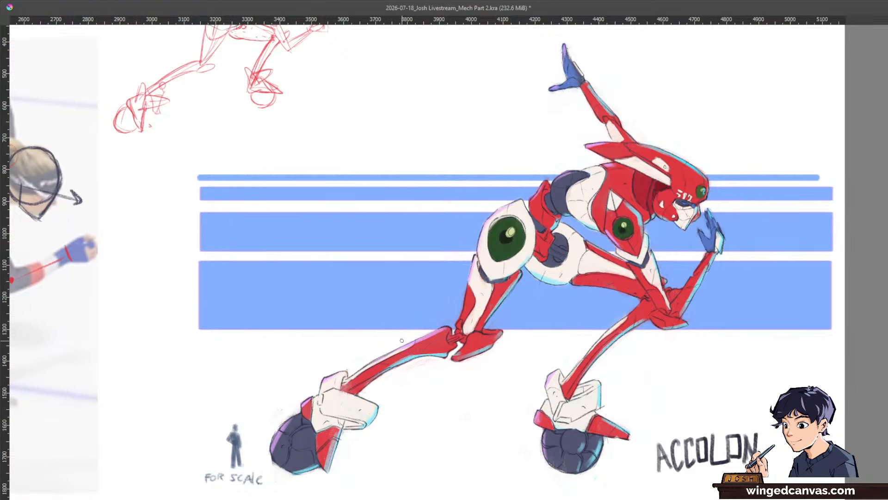
scroll(399, 345, "down", 1)
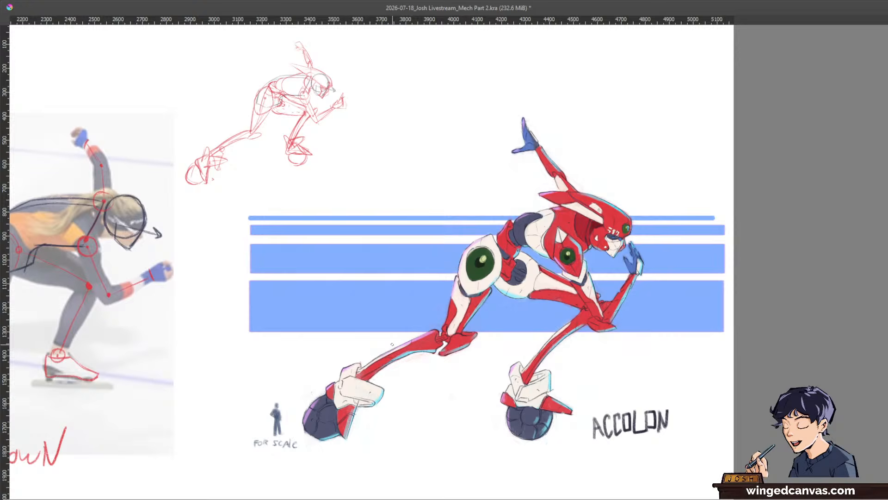
left_click_drag(393, 344, 538, 355)
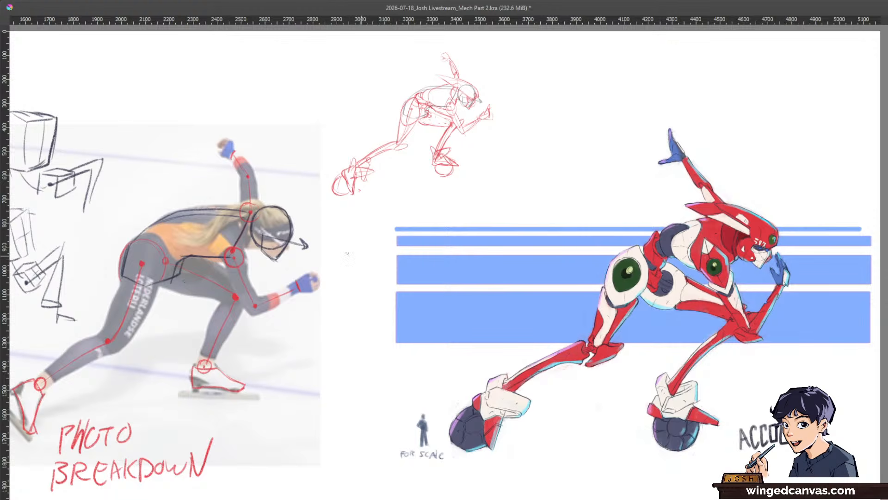
left_click_drag(370, 209, 657, 244)
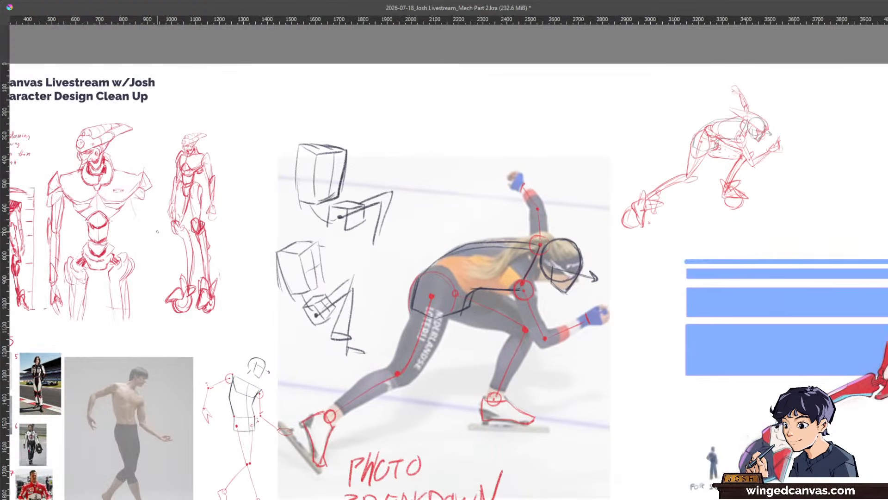
left_click_drag(157, 234, 479, 152)
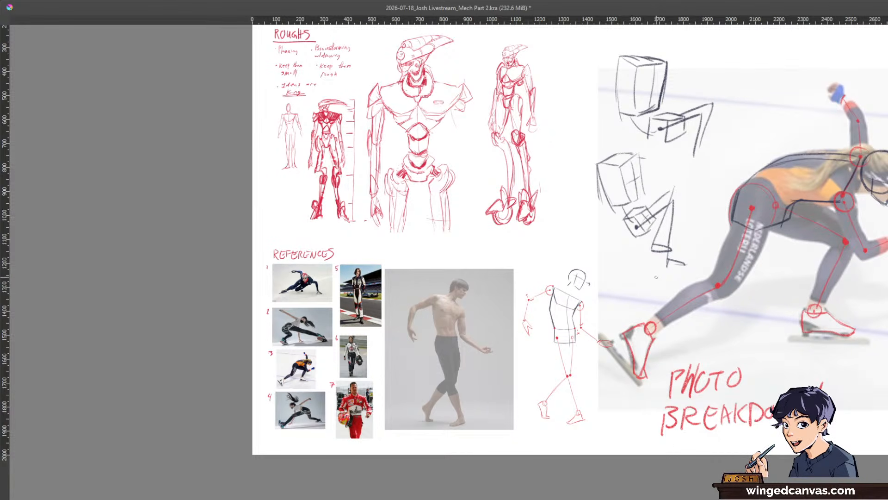
left_click_drag(707, 286, 409, 313)
left_click_drag(661, 300, 324, 306)
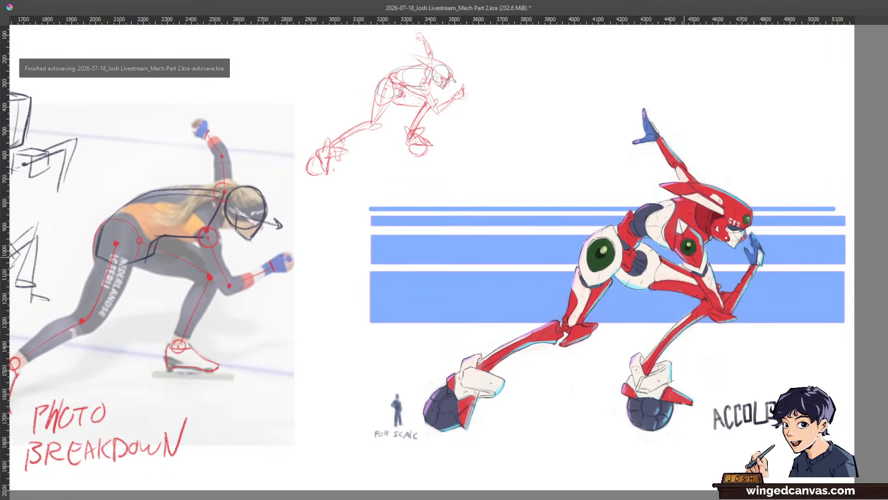
scroll(682, 260, "down", 1)
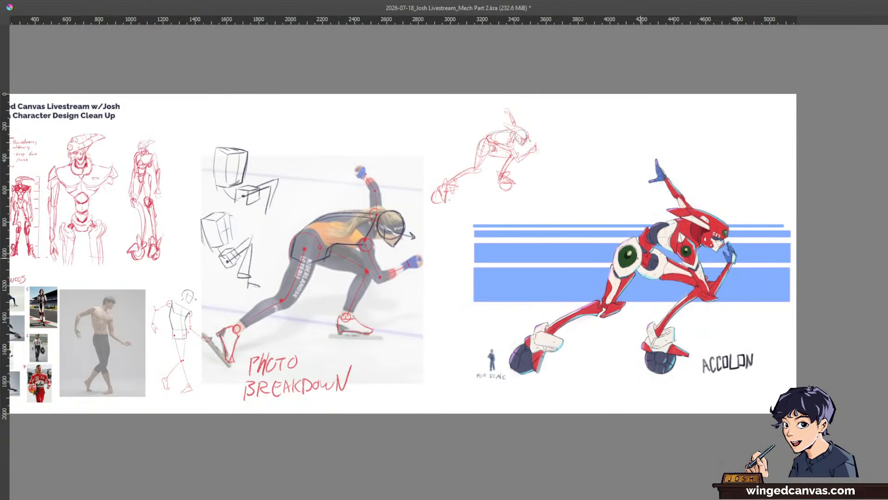
left_click_drag(622, 264, 702, 266)
Step: Leave canvas-only mode and frame the coloured robot with its stripes, scale figure and ACCOLON lettering
key("Tab")
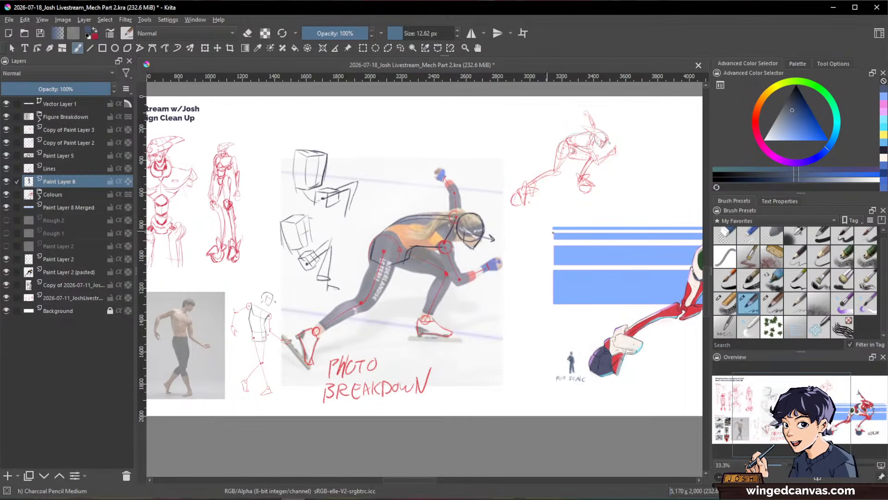
left_click_drag(616, 238, 452, 232)
left_click_drag(572, 231, 496, 176, "ctrl")
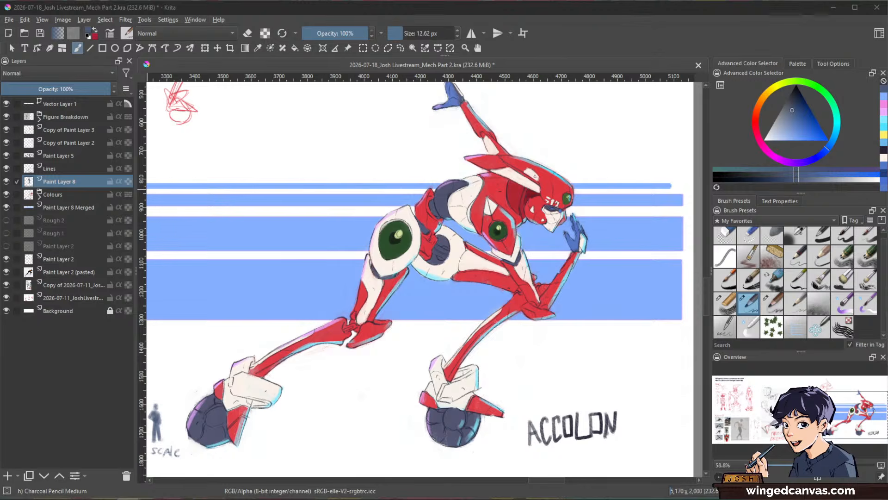
left_click(624, 48)
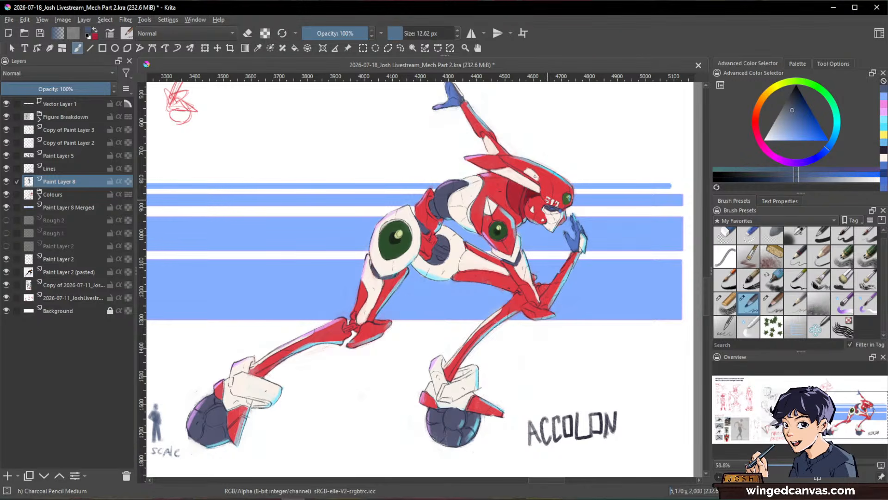
left_click_drag(548, 207, 584, 225)
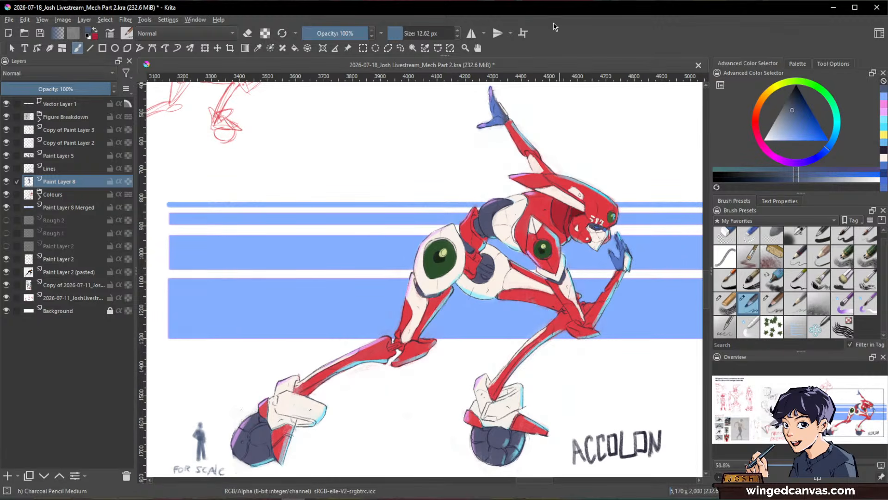